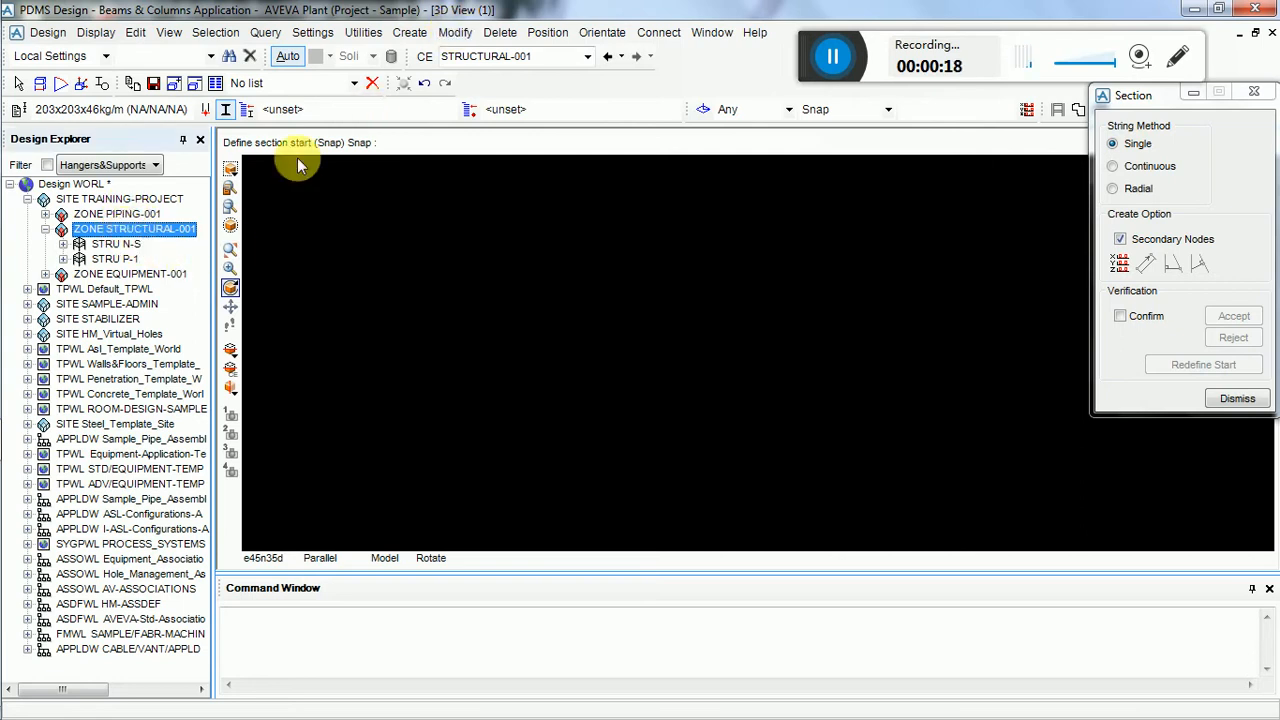
left_click(410, 33)
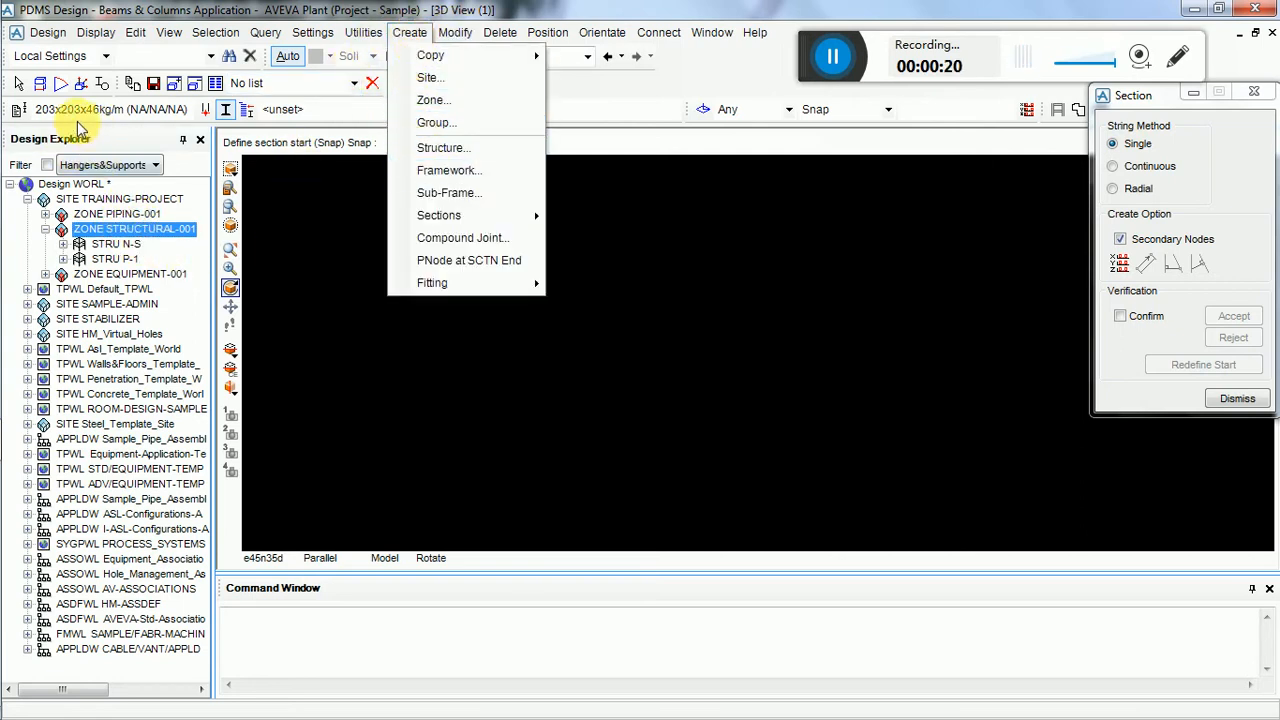
left_click(347, 341)
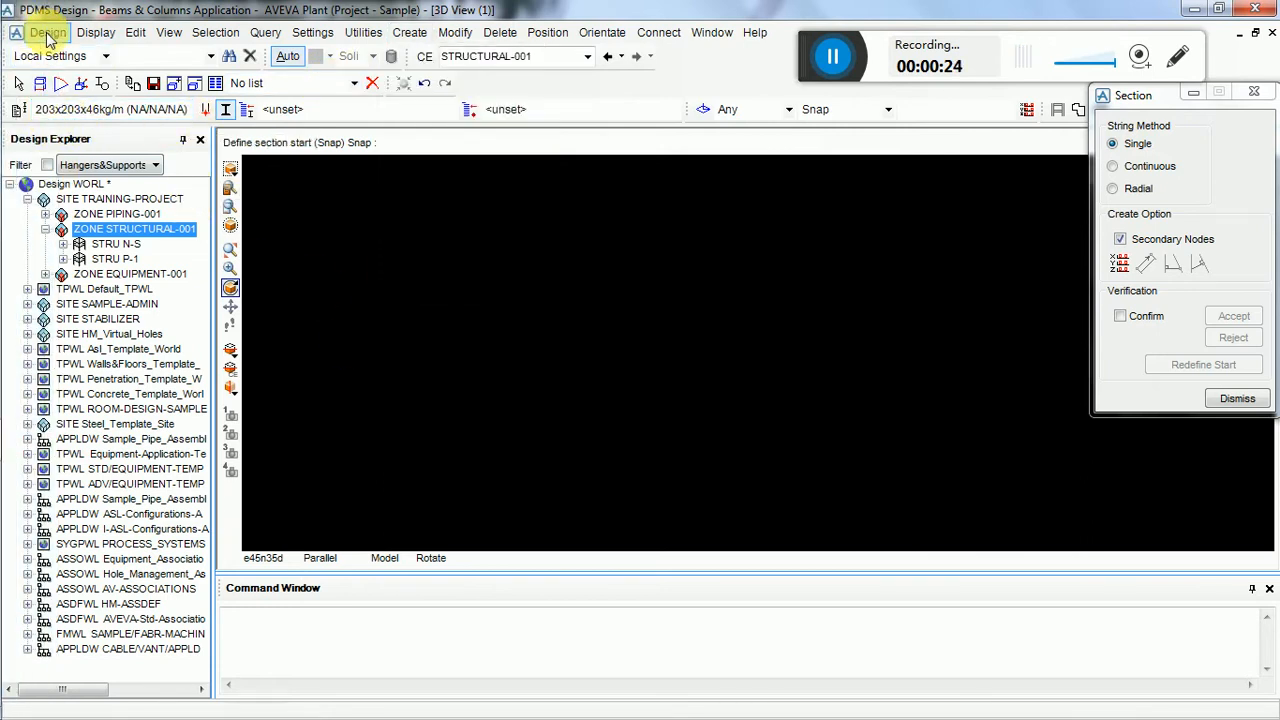
left_click(47, 33)
mouse_move(108, 258)
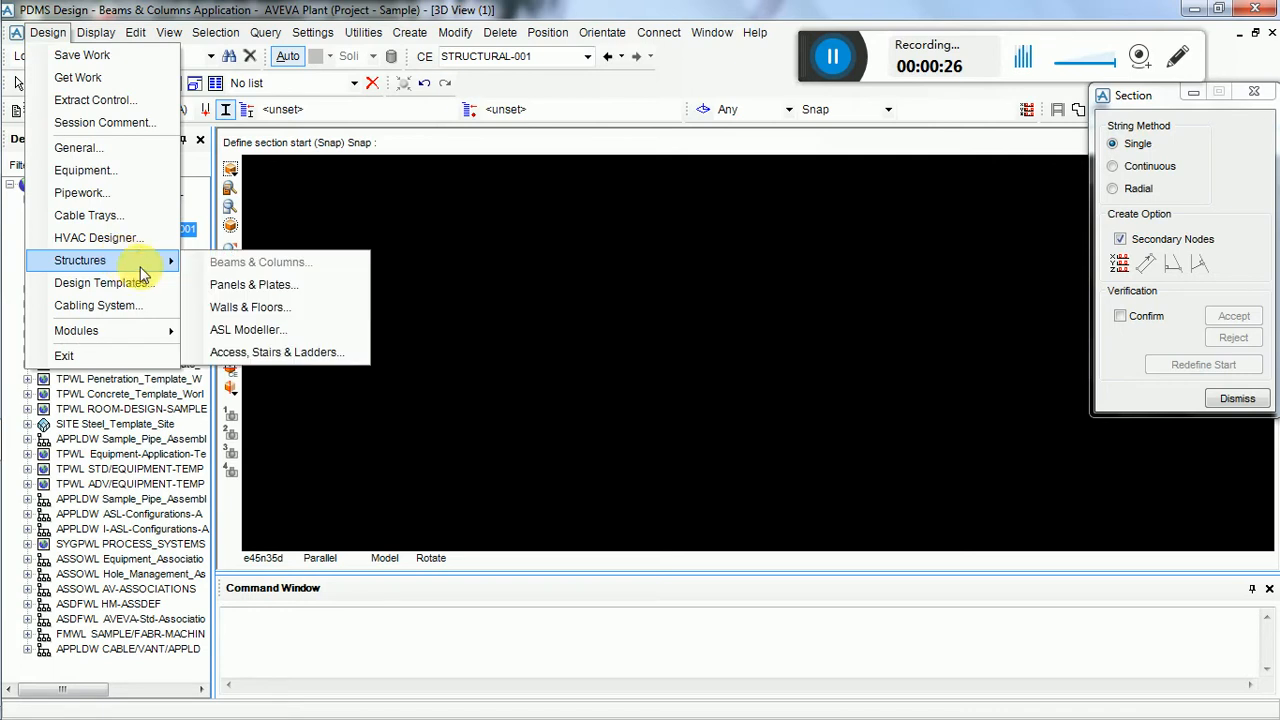
left_click(660, 264)
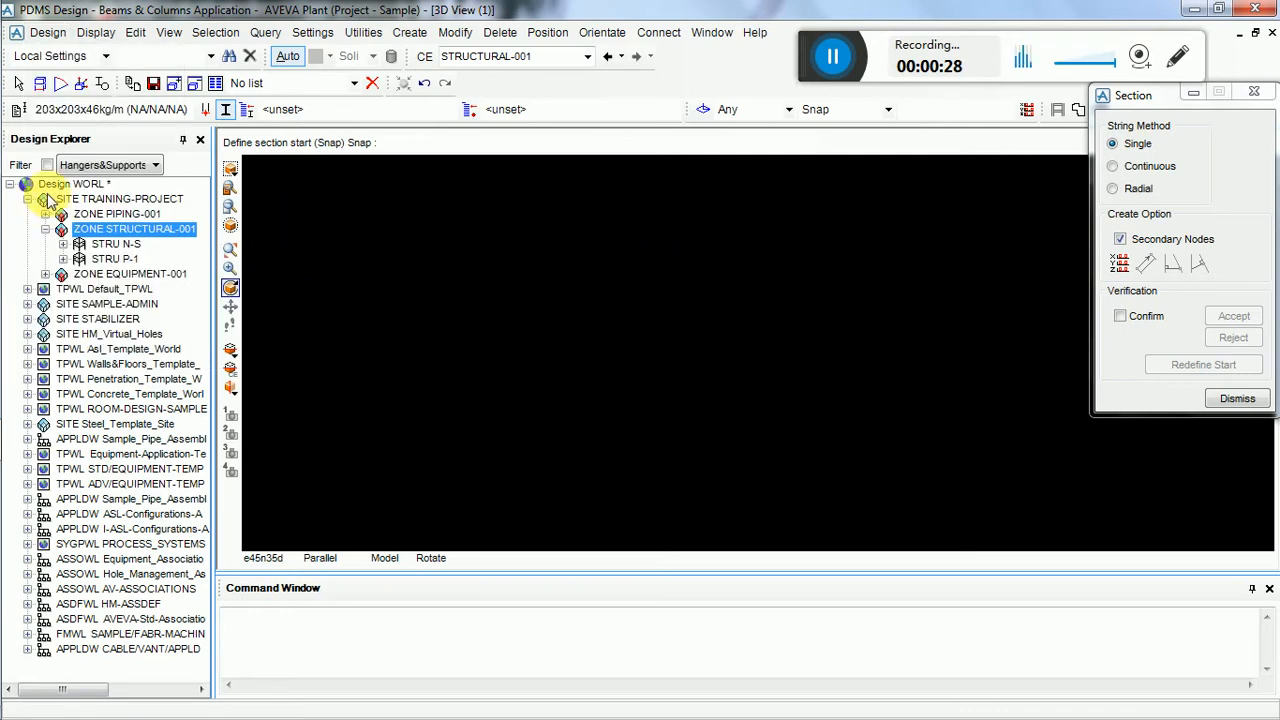
- Set the default section specification to the British Standard Universal Columns profile 203x203x46kg/m and apply it
left_click(20, 111)
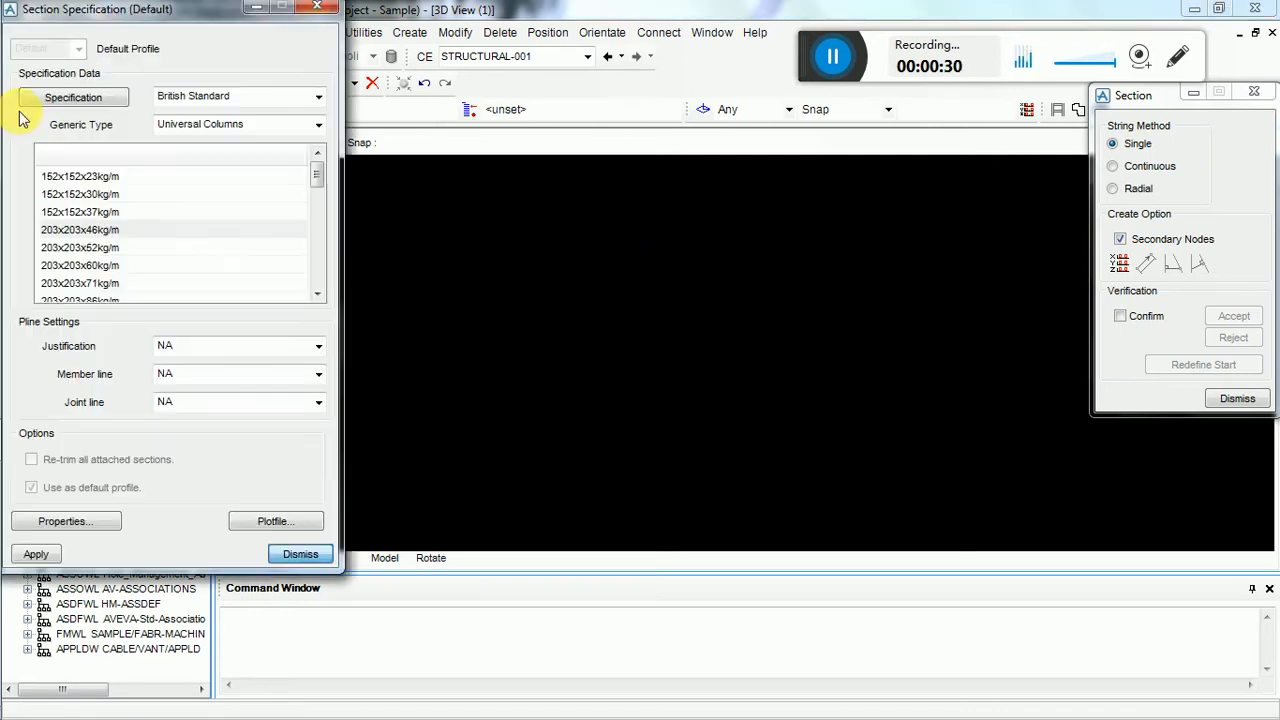
left_click(255, 100)
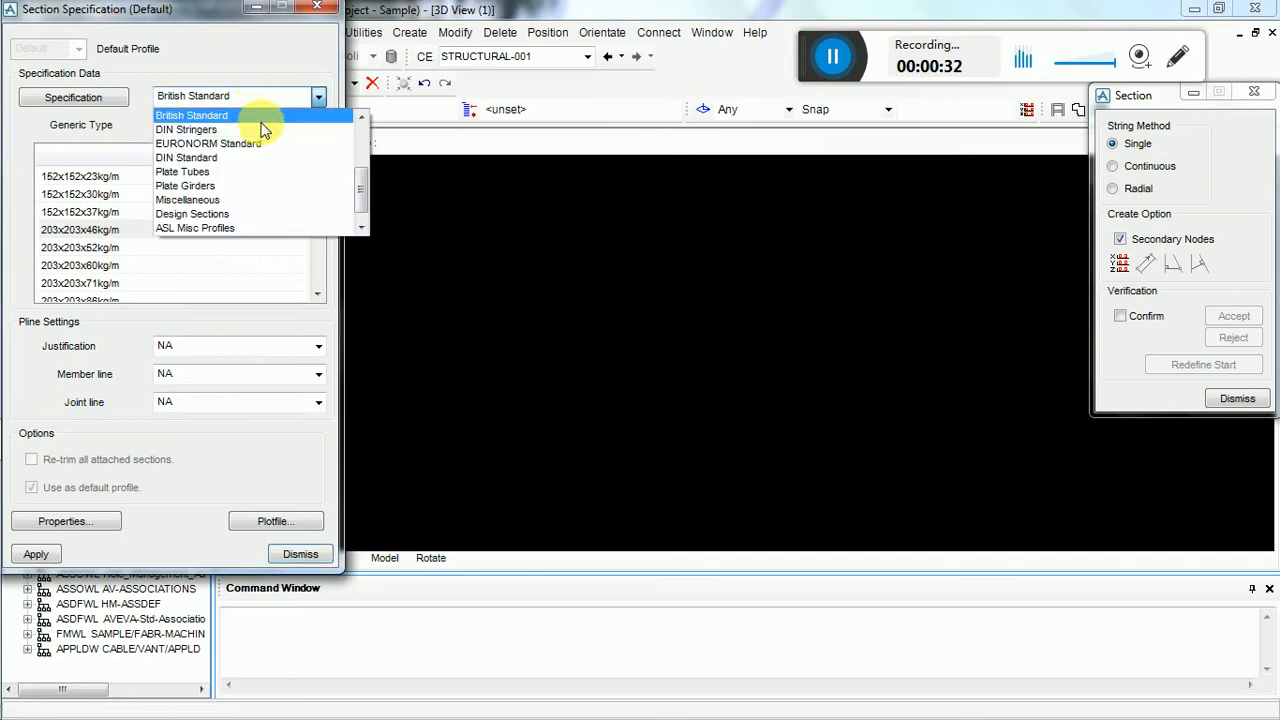
left_click(262, 116)
left_click(240, 125)
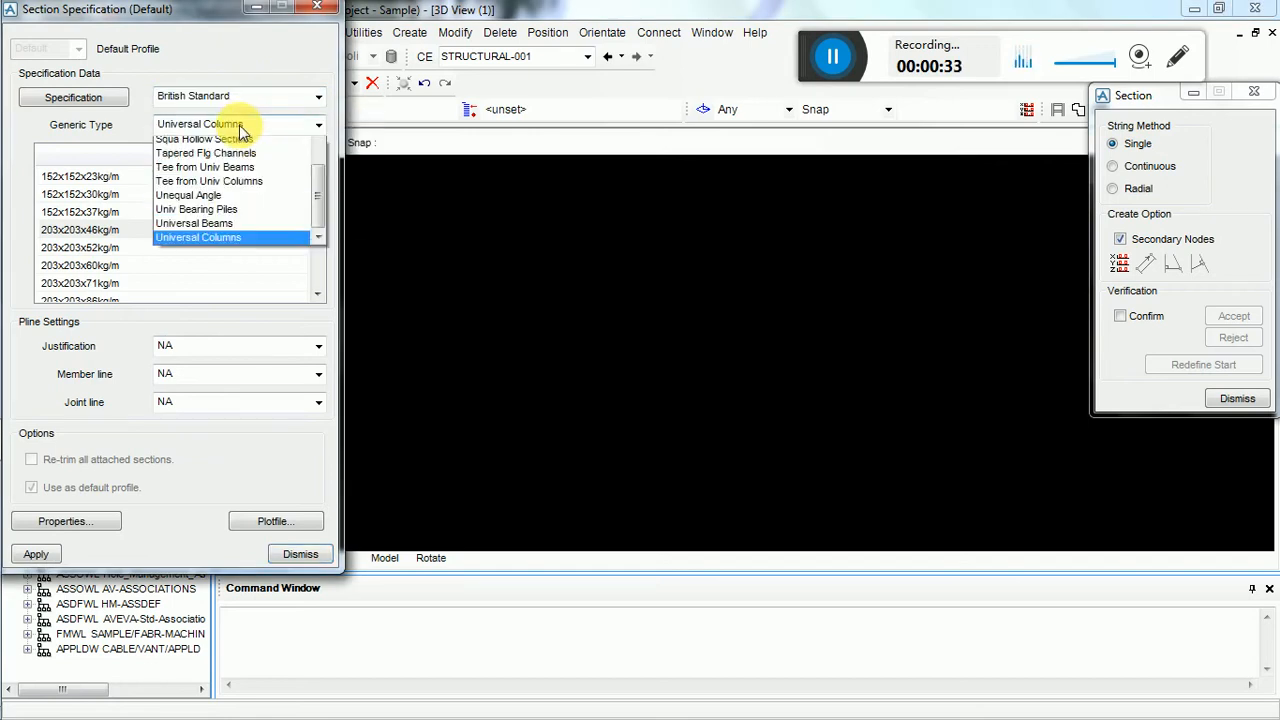
left_click(230, 288)
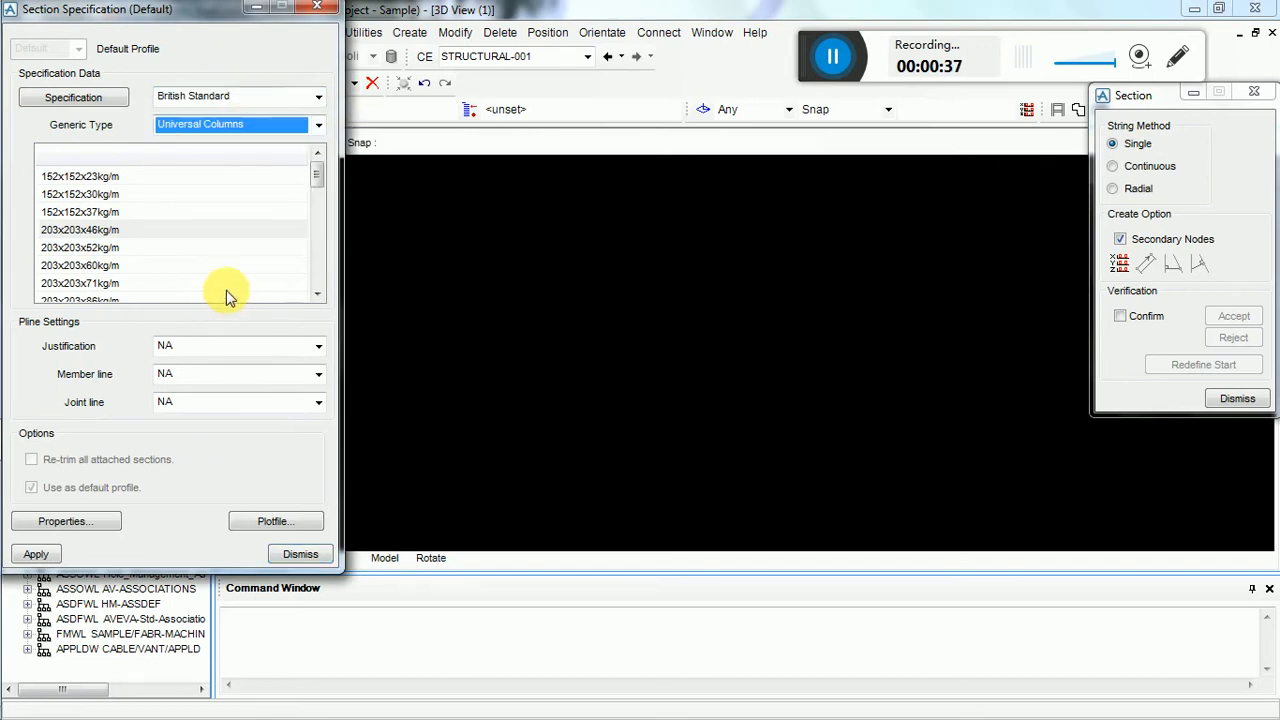
left_click(97, 232)
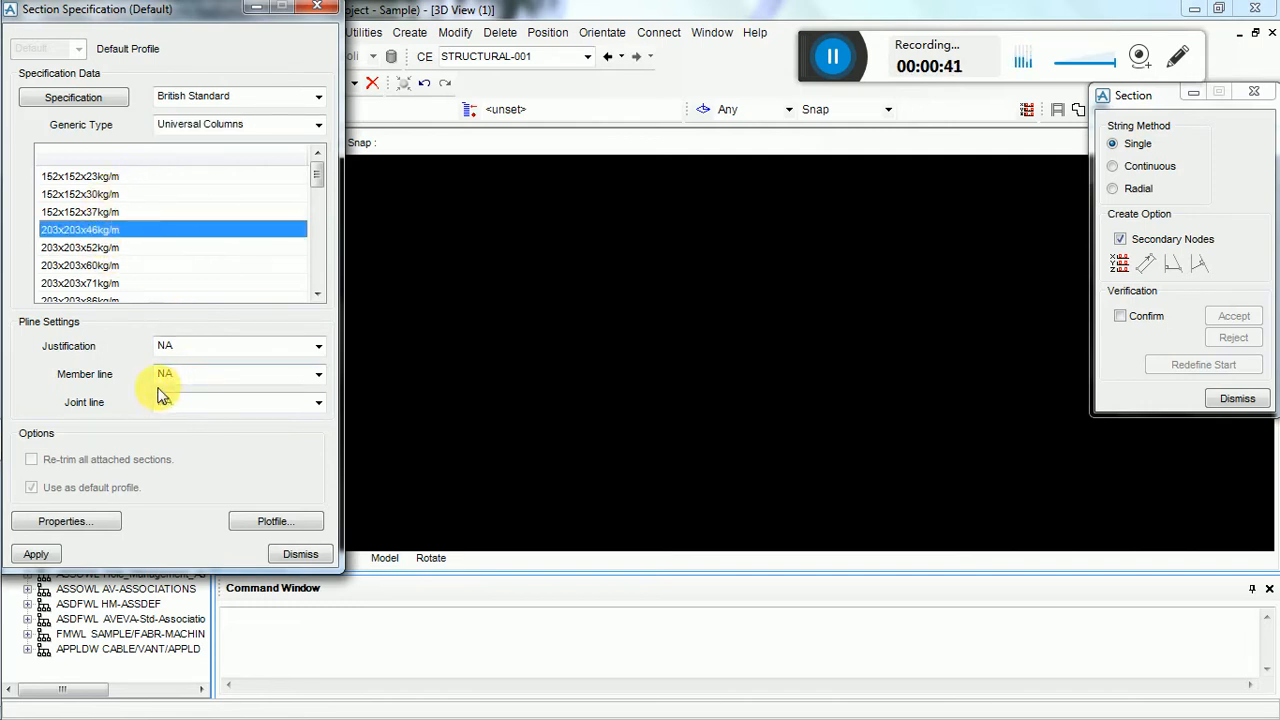
left_click(38, 553)
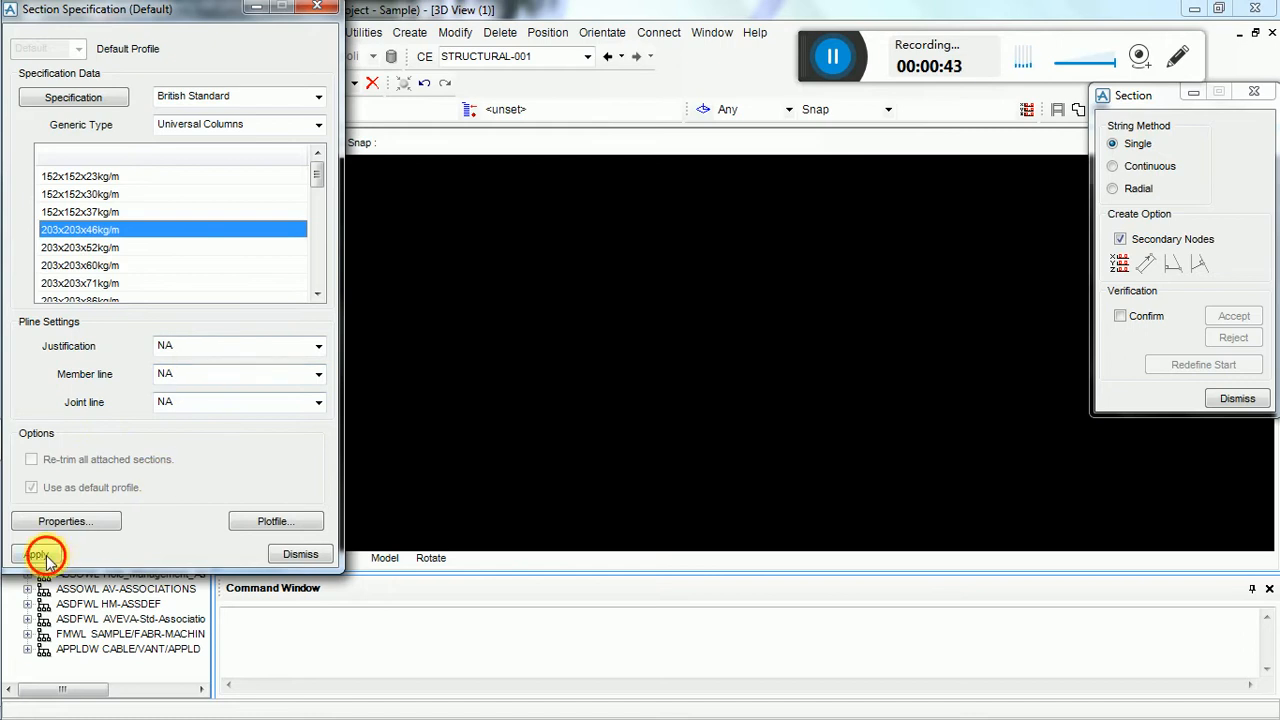
left_click(298, 554)
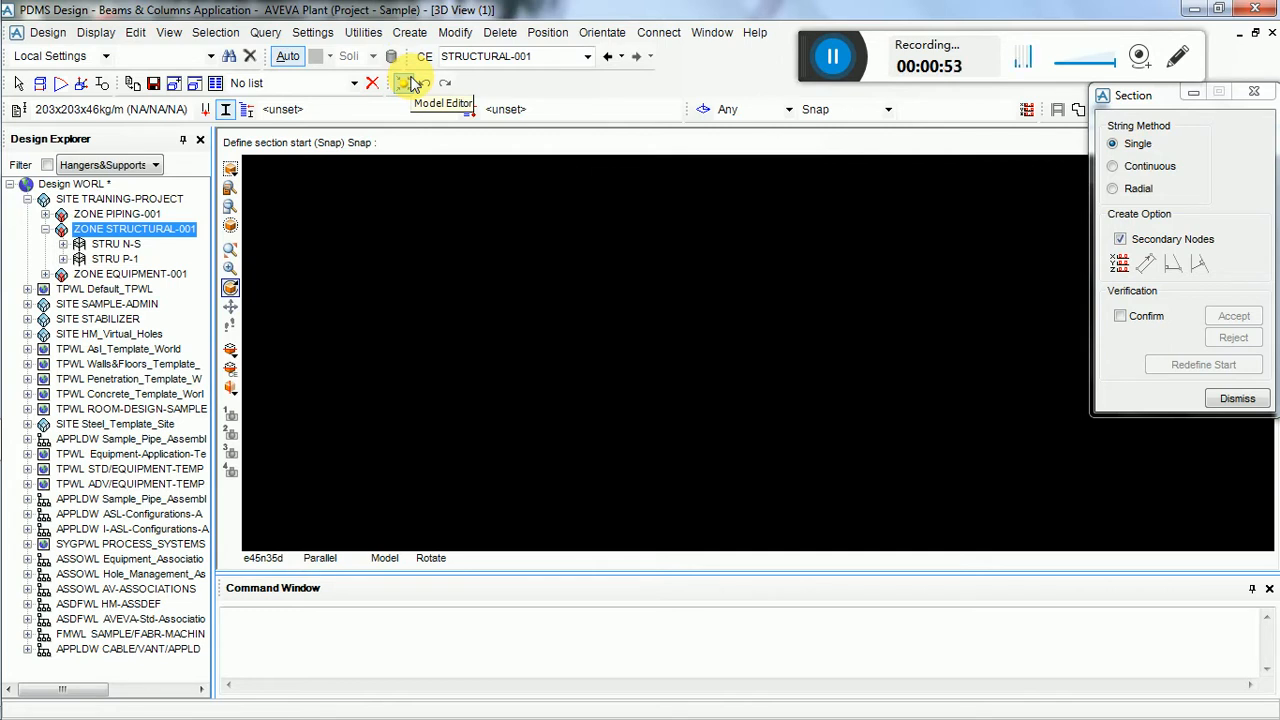
- Create a structure named E-W in zone STRUCTURAL-001, leaving its purpose unset
left_click(410, 32)
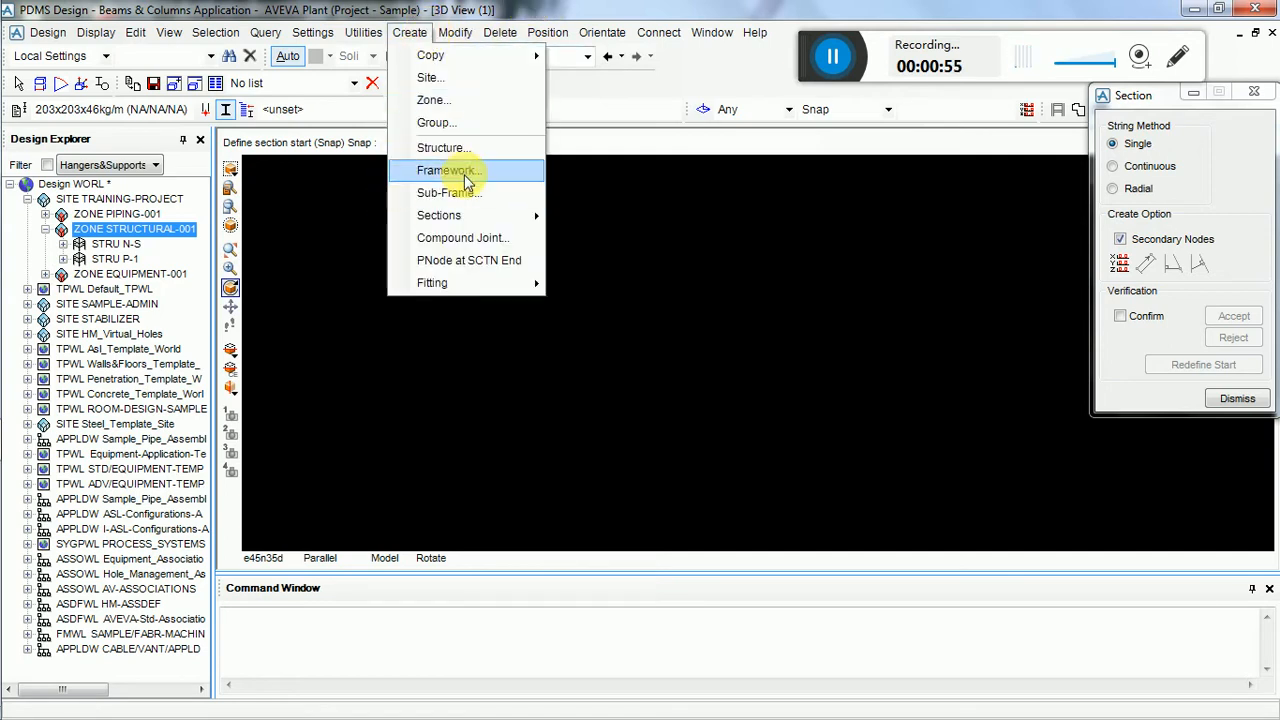
left_click(444, 149)
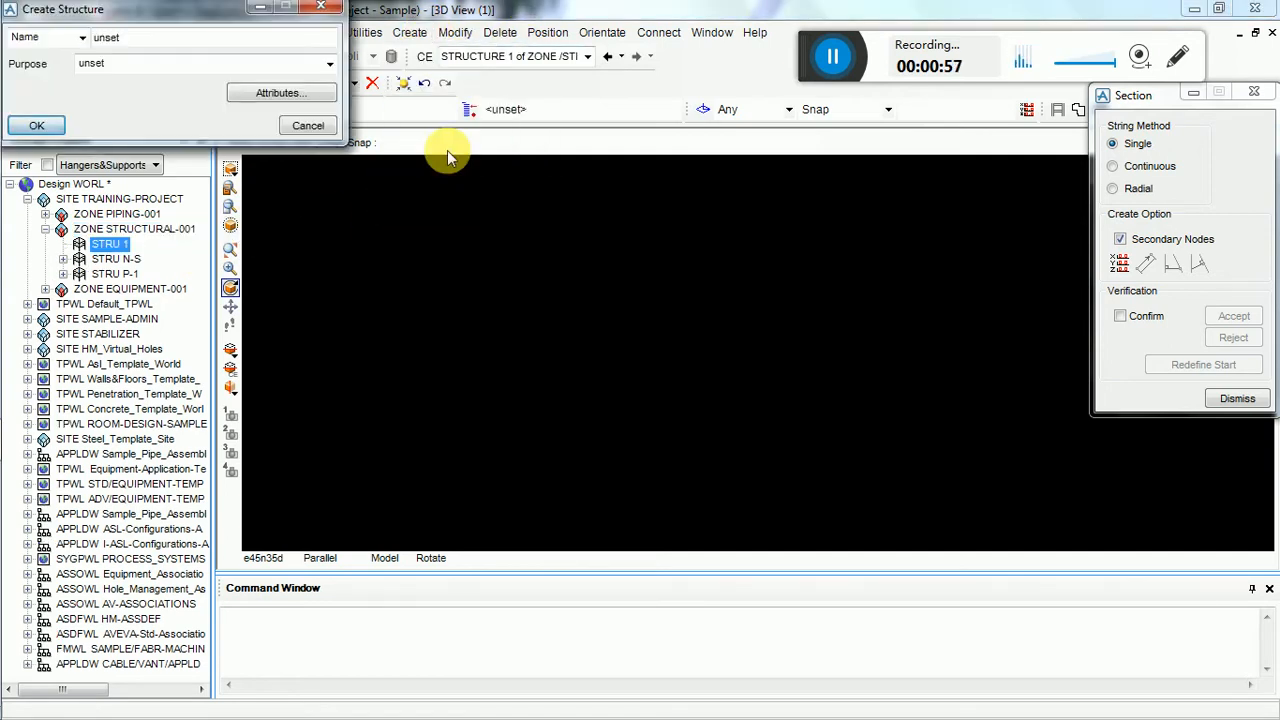
left_click(160, 37)
type("E-W")
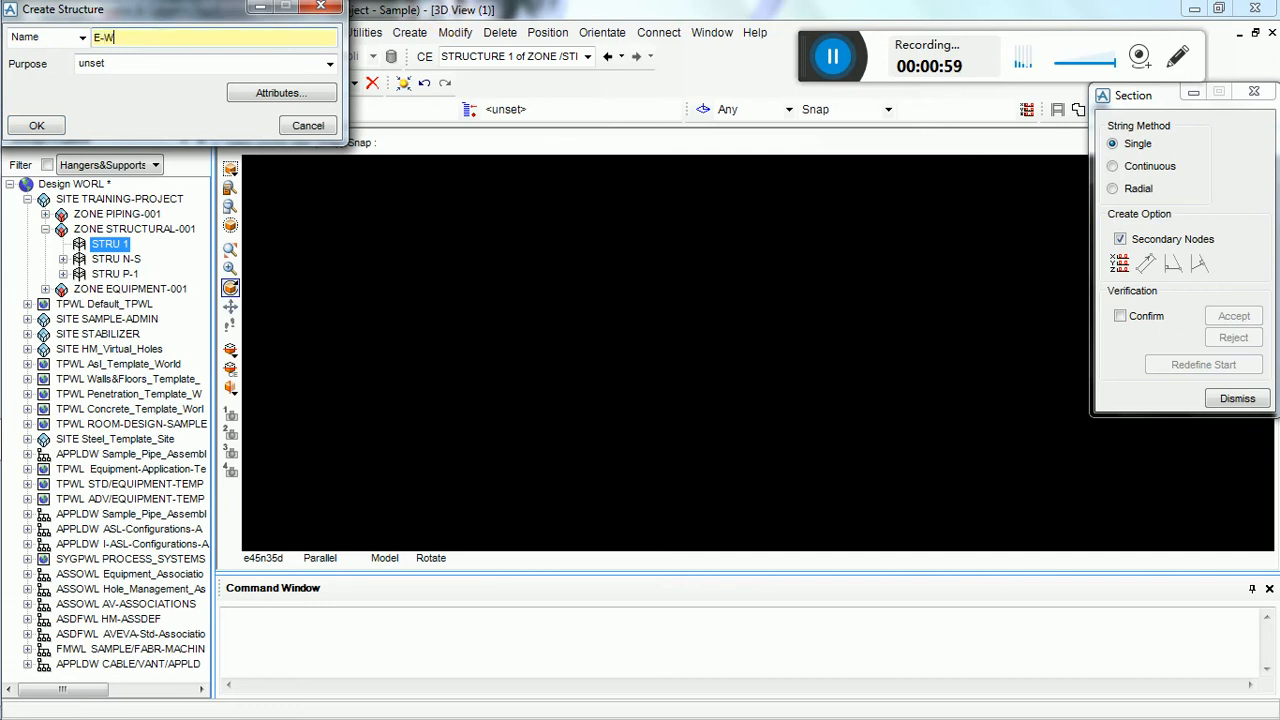
key("Tab")
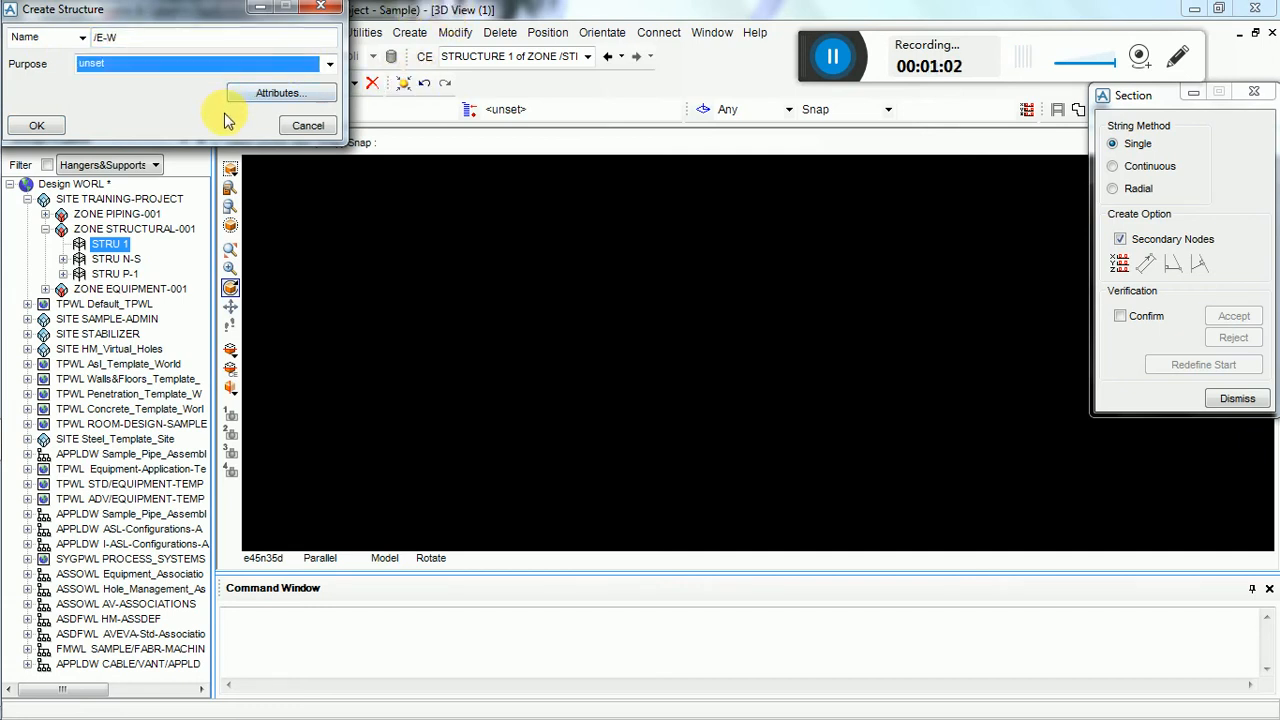
left_click(36, 125)
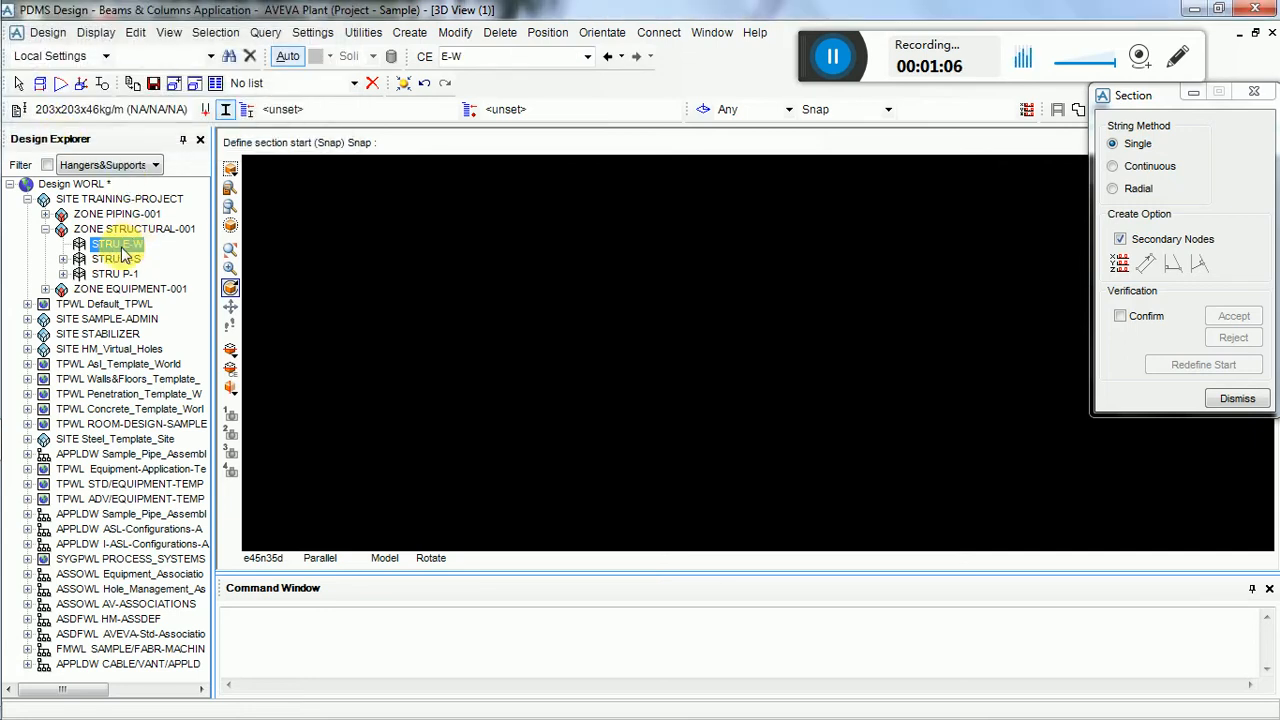
- Create a framework under structure E-W, leaving its name and purpose unset
left_click(410, 30)
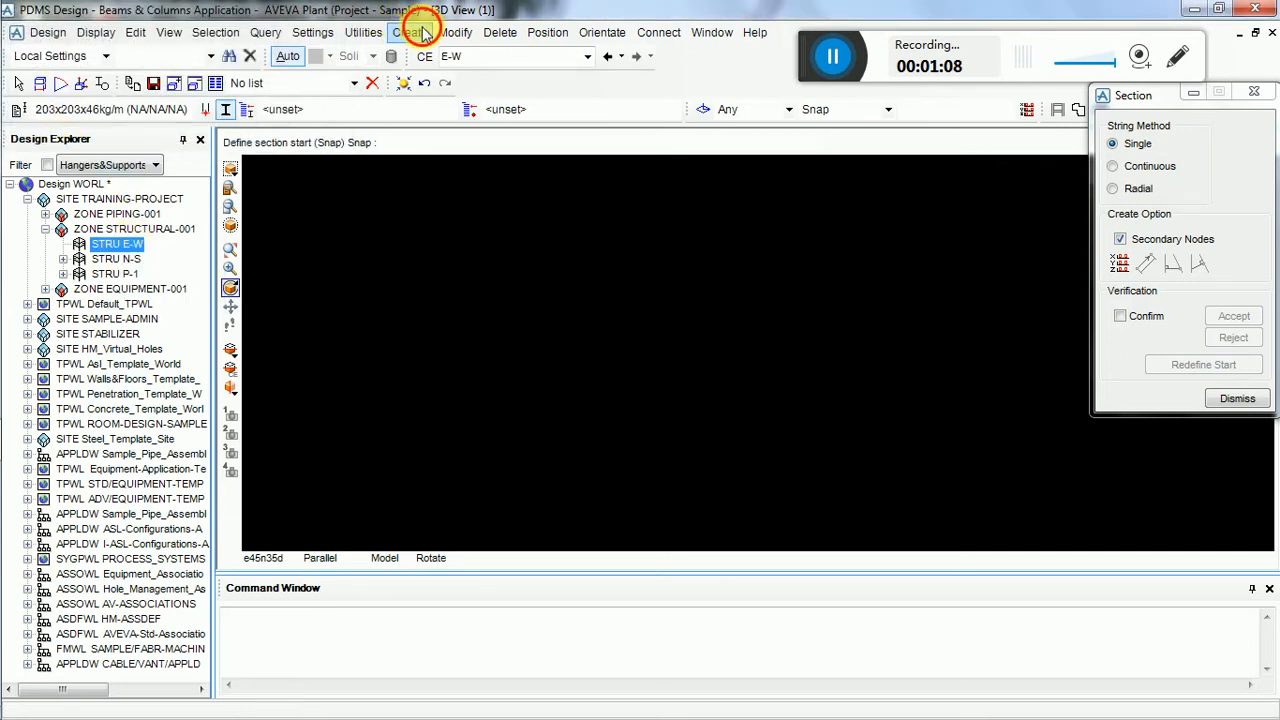
left_click(463, 170)
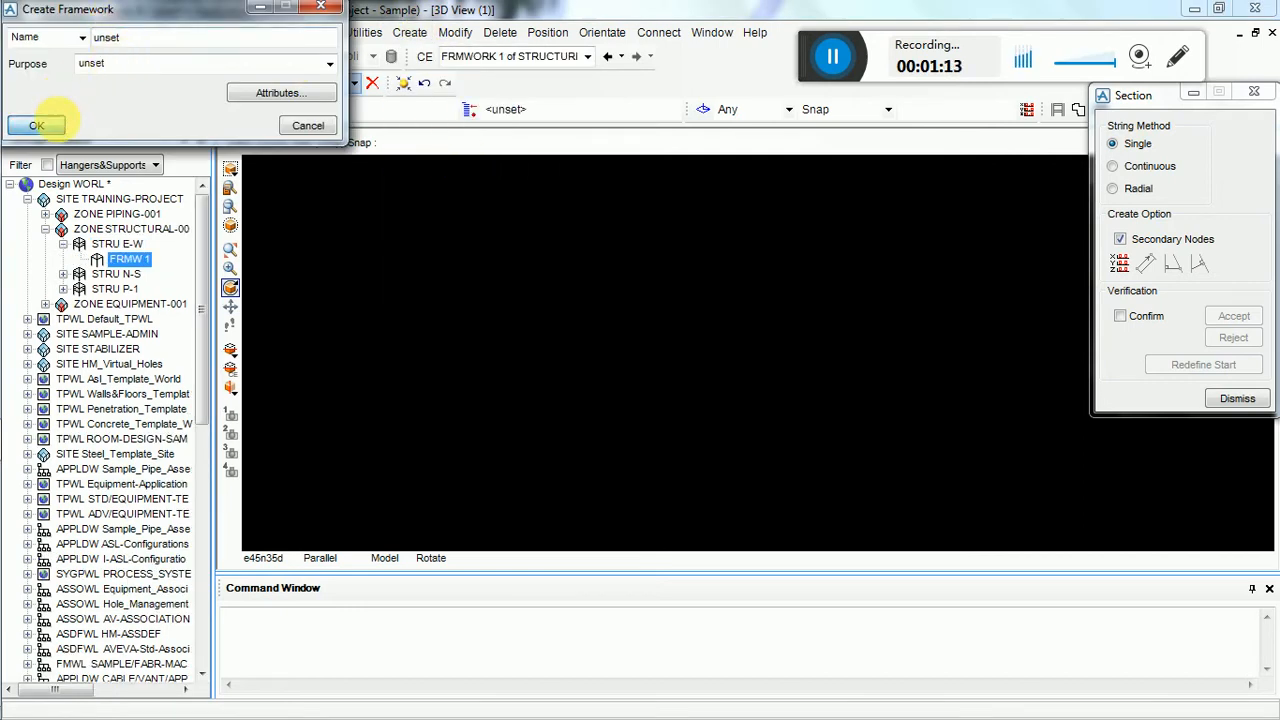
left_click(36, 125)
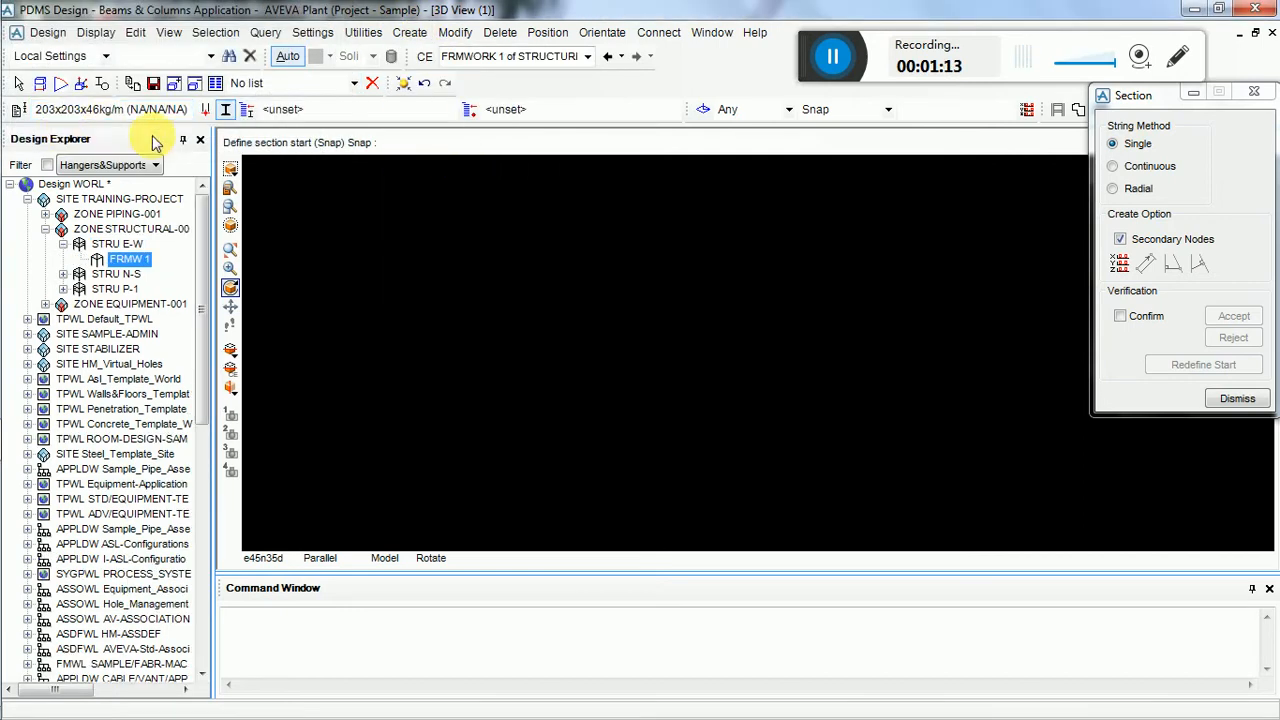
left_click(410, 33)
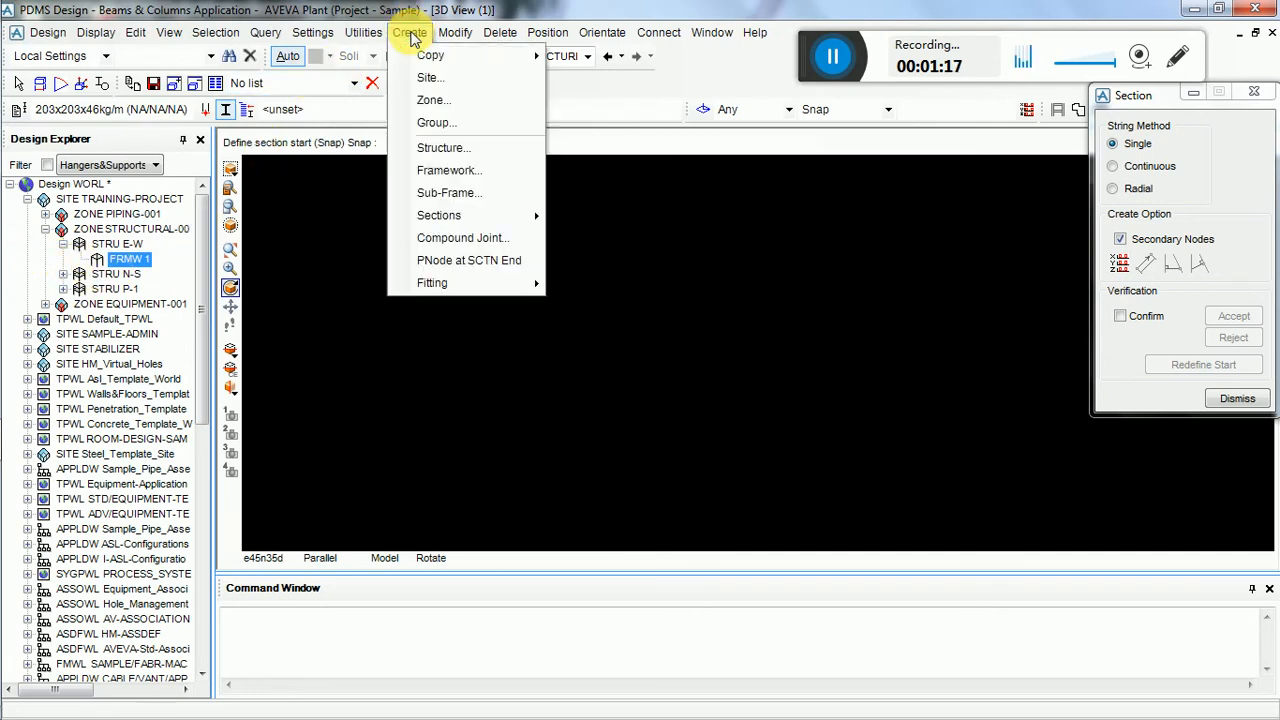
mouse_move(506, 217)
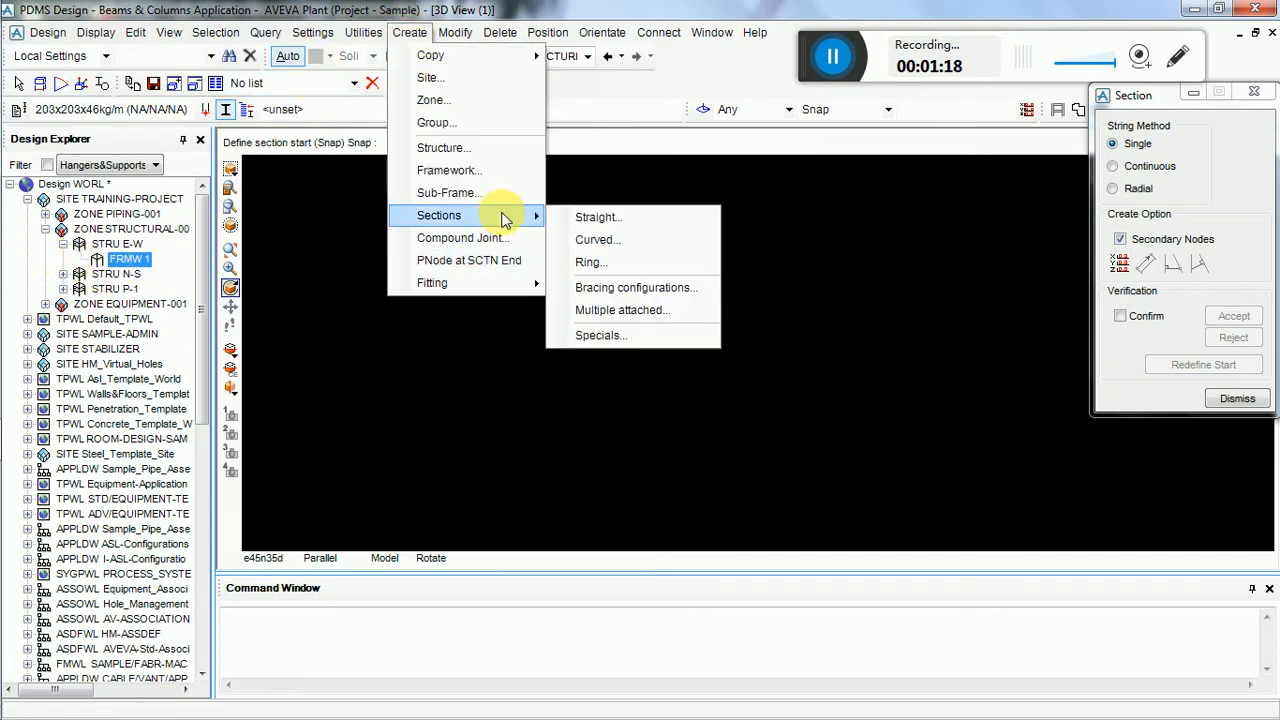
left_click(606, 218)
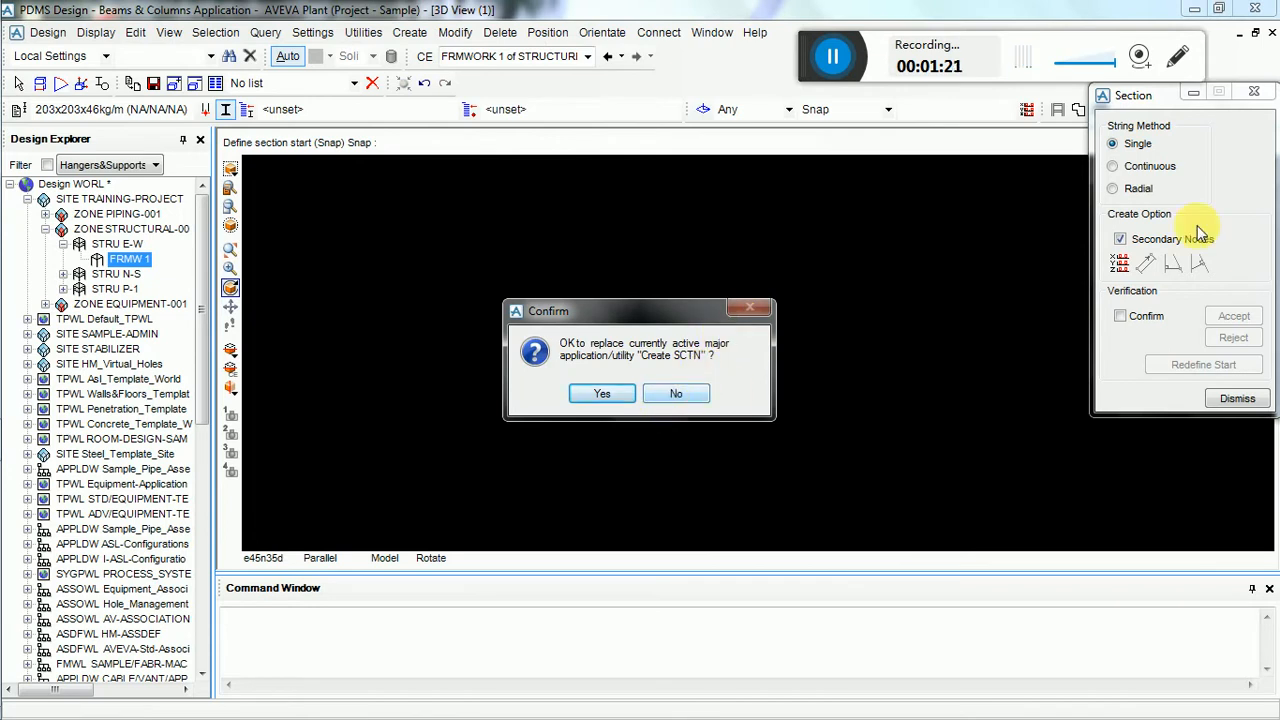
left_click(677, 394)
- Dismiss the open section form and restart straight section creation under the new framework of structure E-W
left_click(1236, 398)
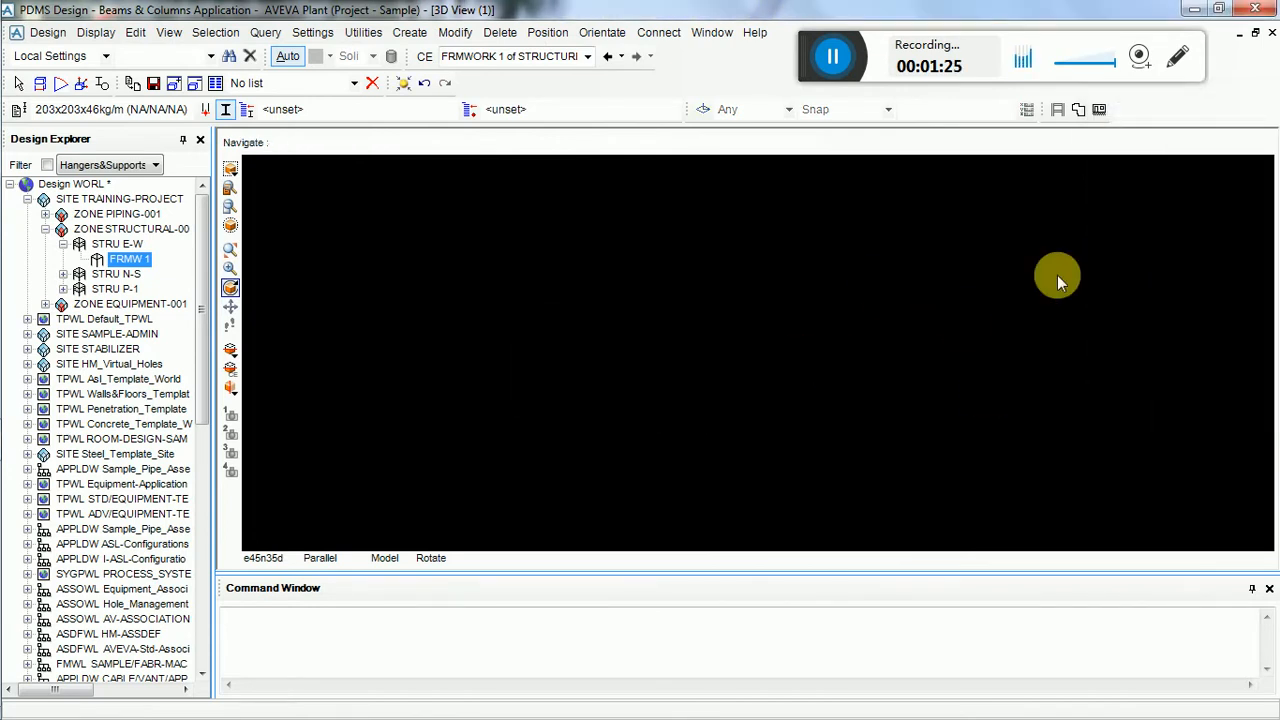
left_click(125, 259)
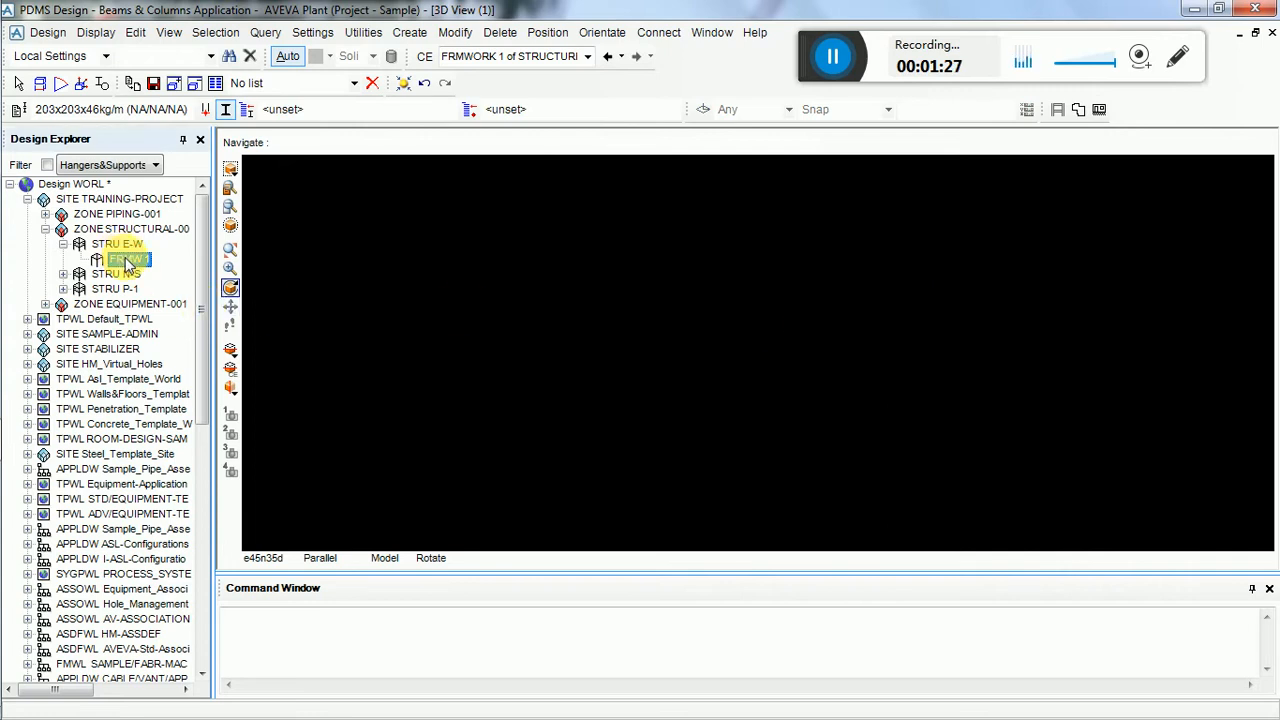
left_click(410, 32)
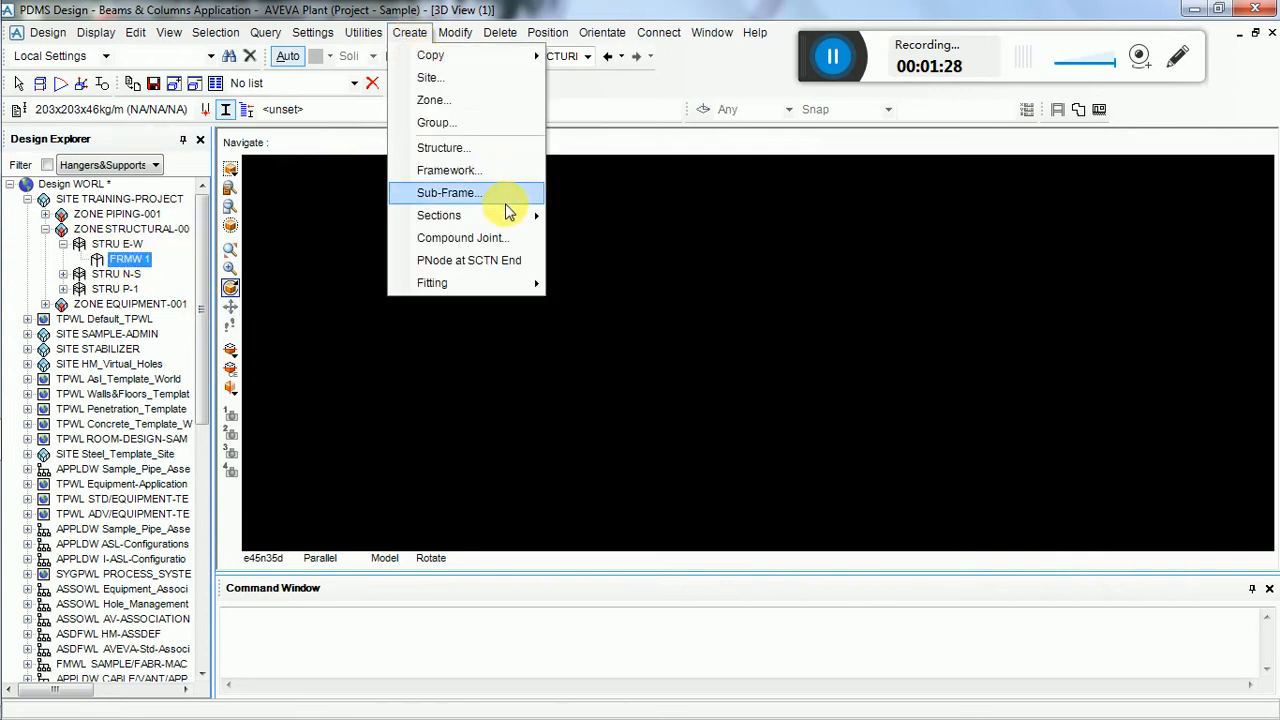
mouse_move(505, 219)
left_click(705, 217)
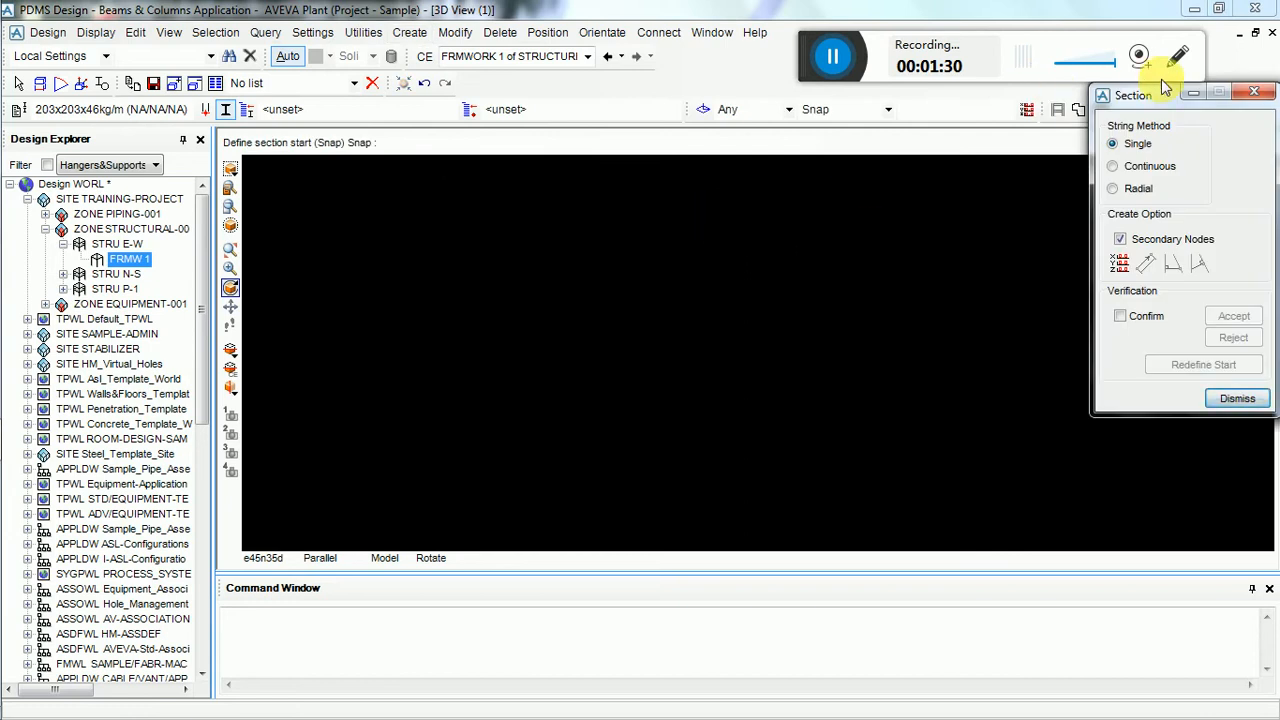
left_click_drag(1140, 113, 1144, 140)
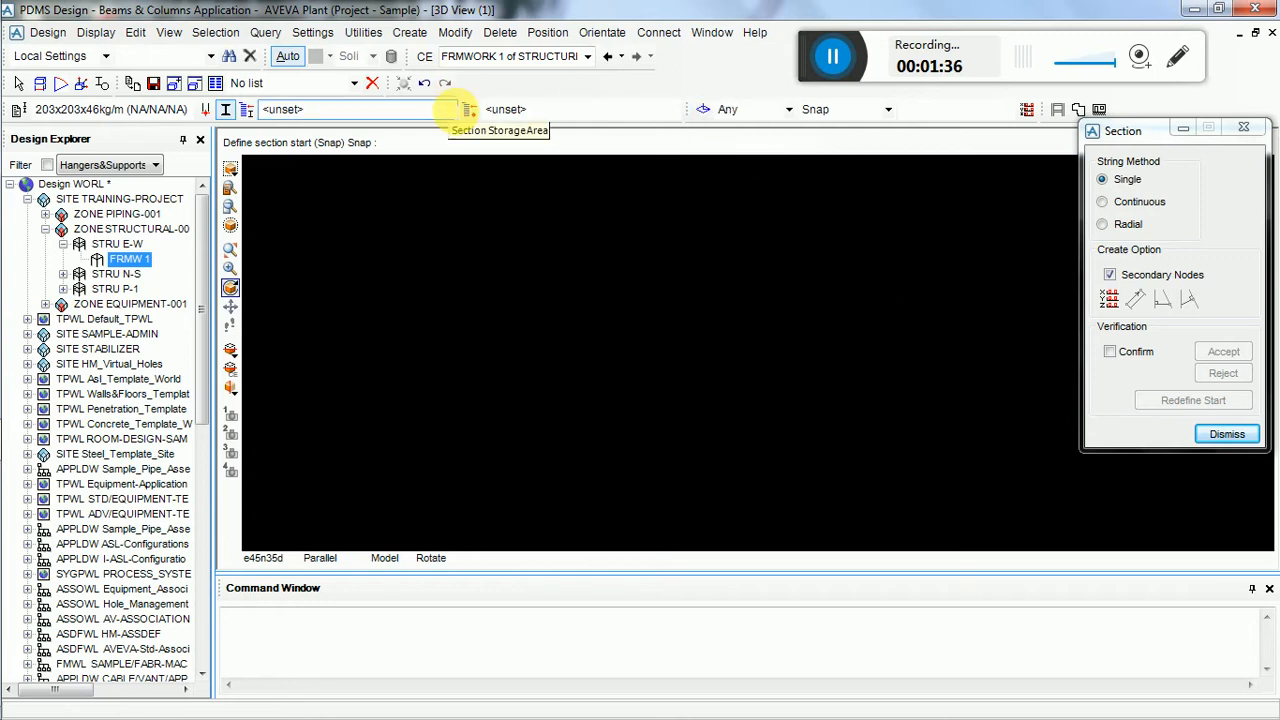
- Define the section start by explicit position at West 320910, North 304800, Up 100000 with respect to World
left_click(1110, 299)
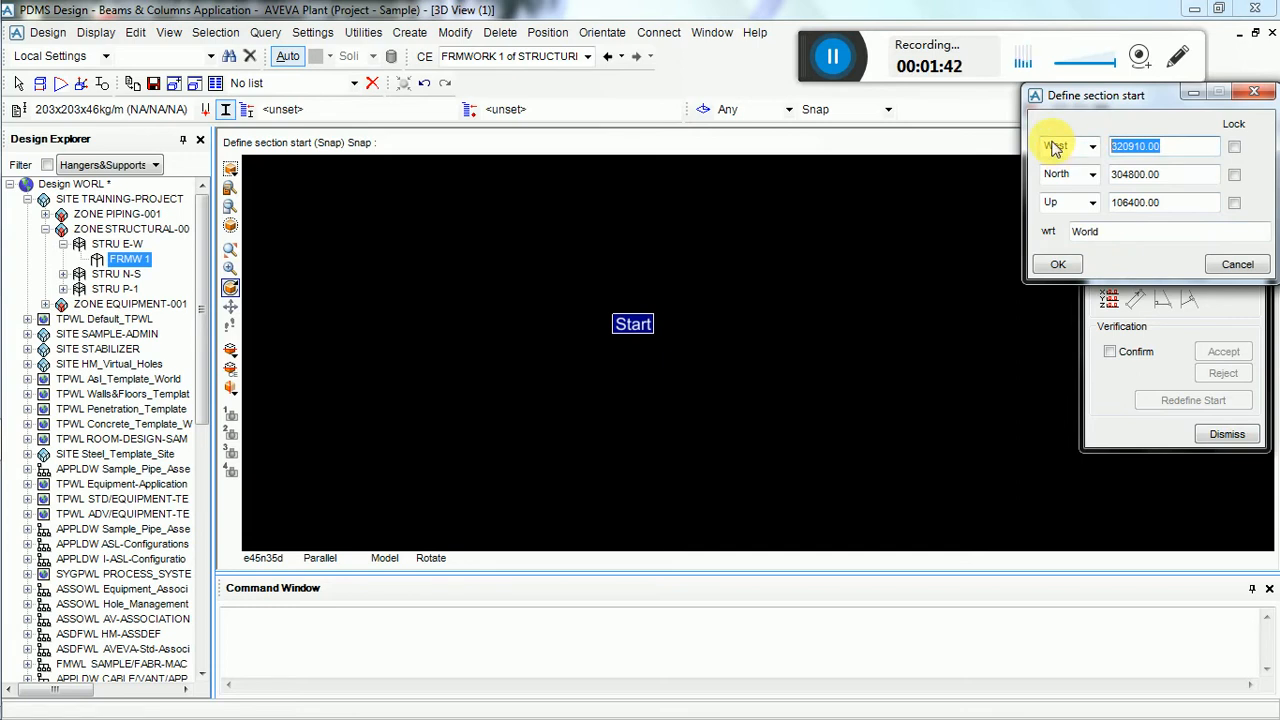
type("320")
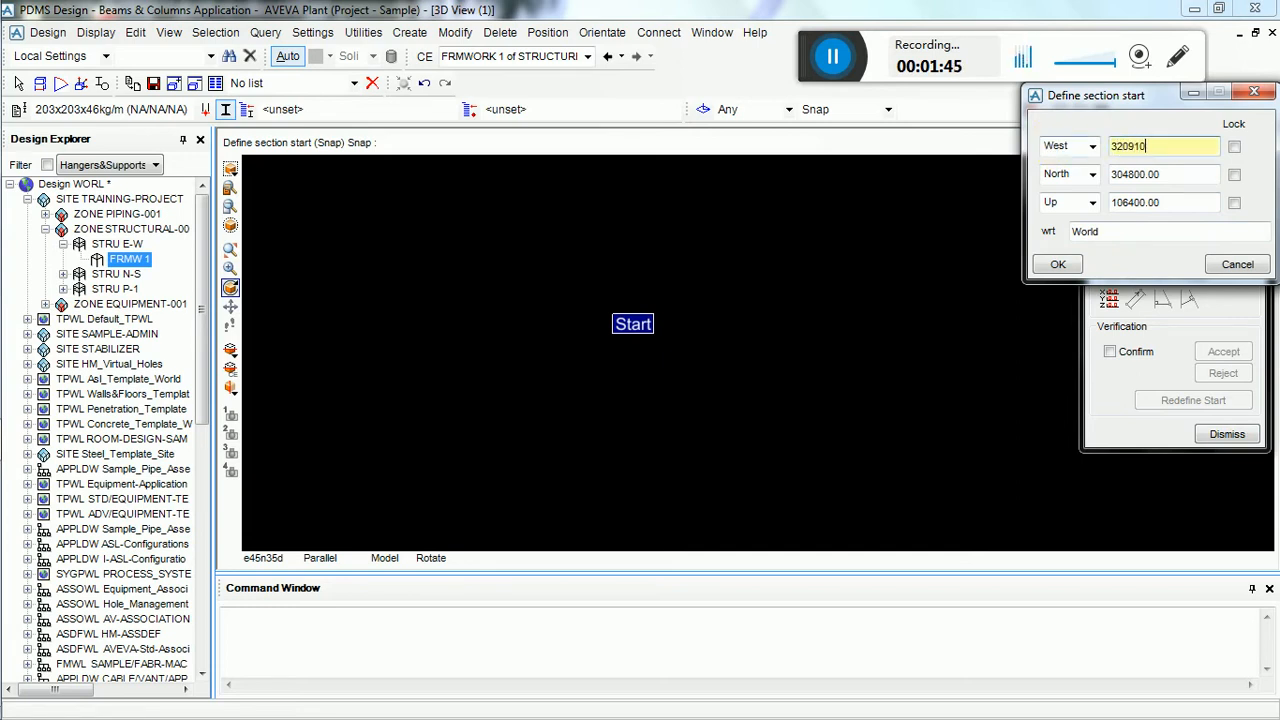
key("Tab")
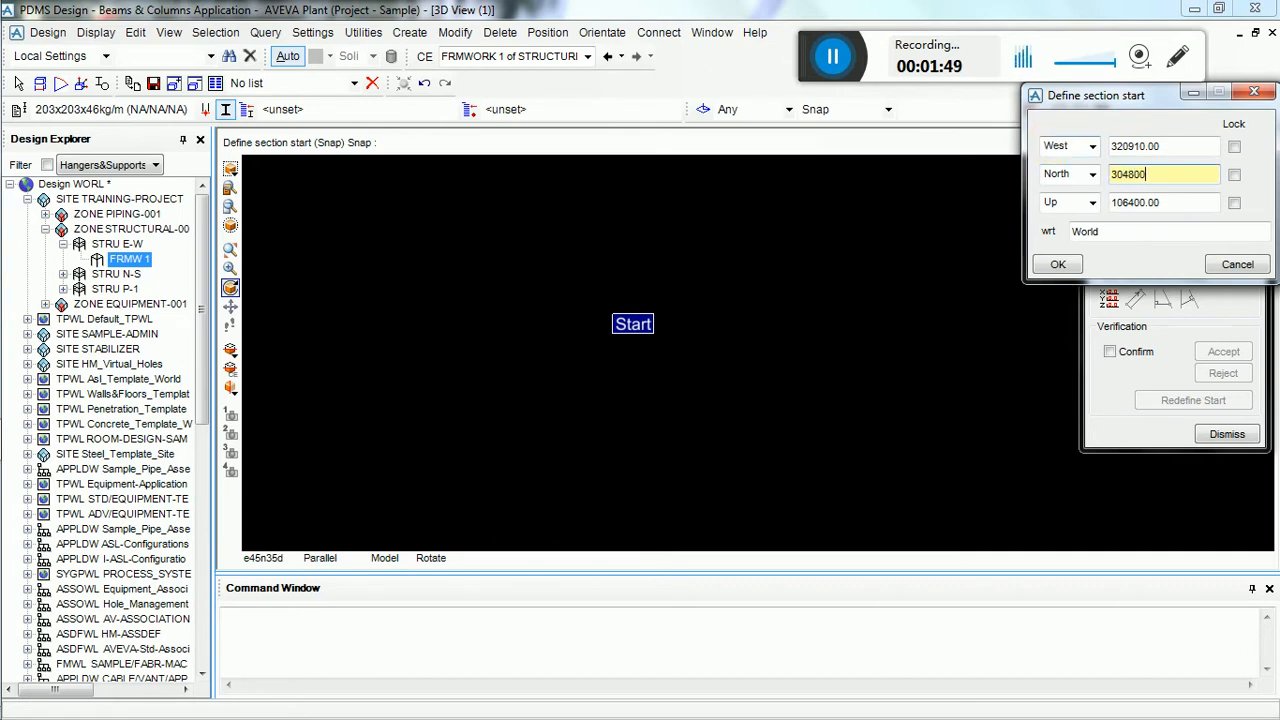
key("Tab")
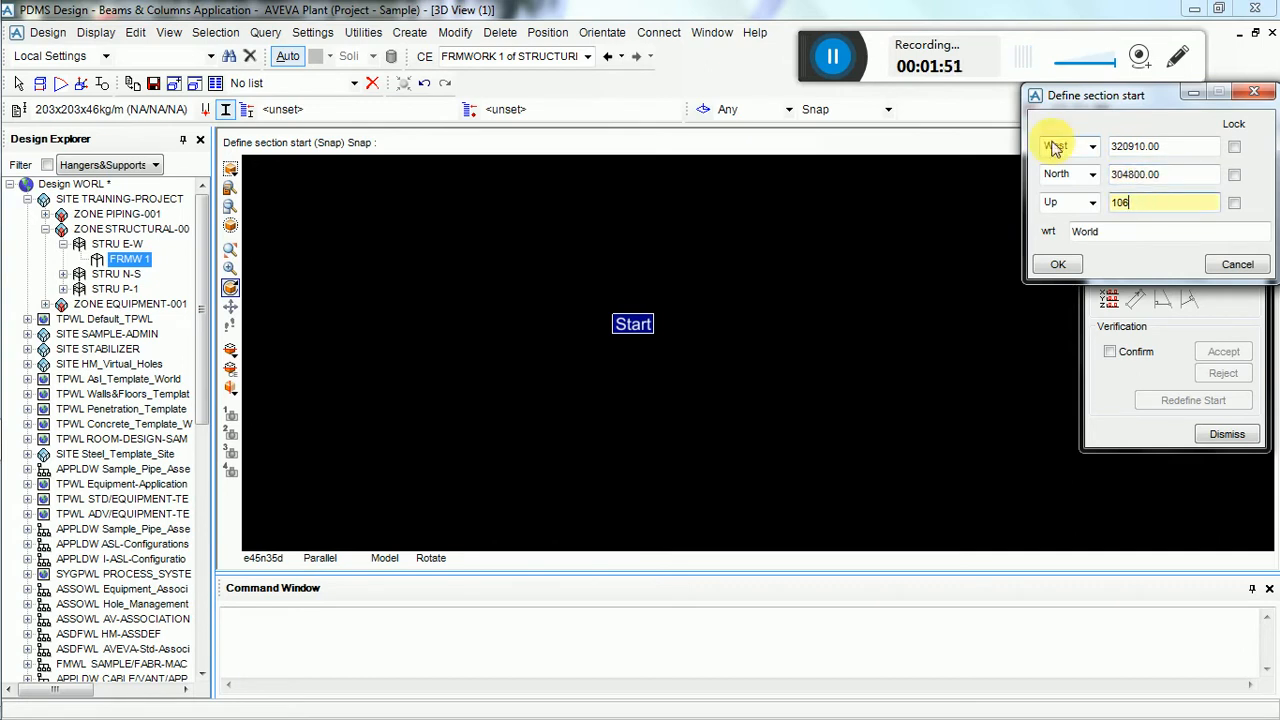
type("100000")
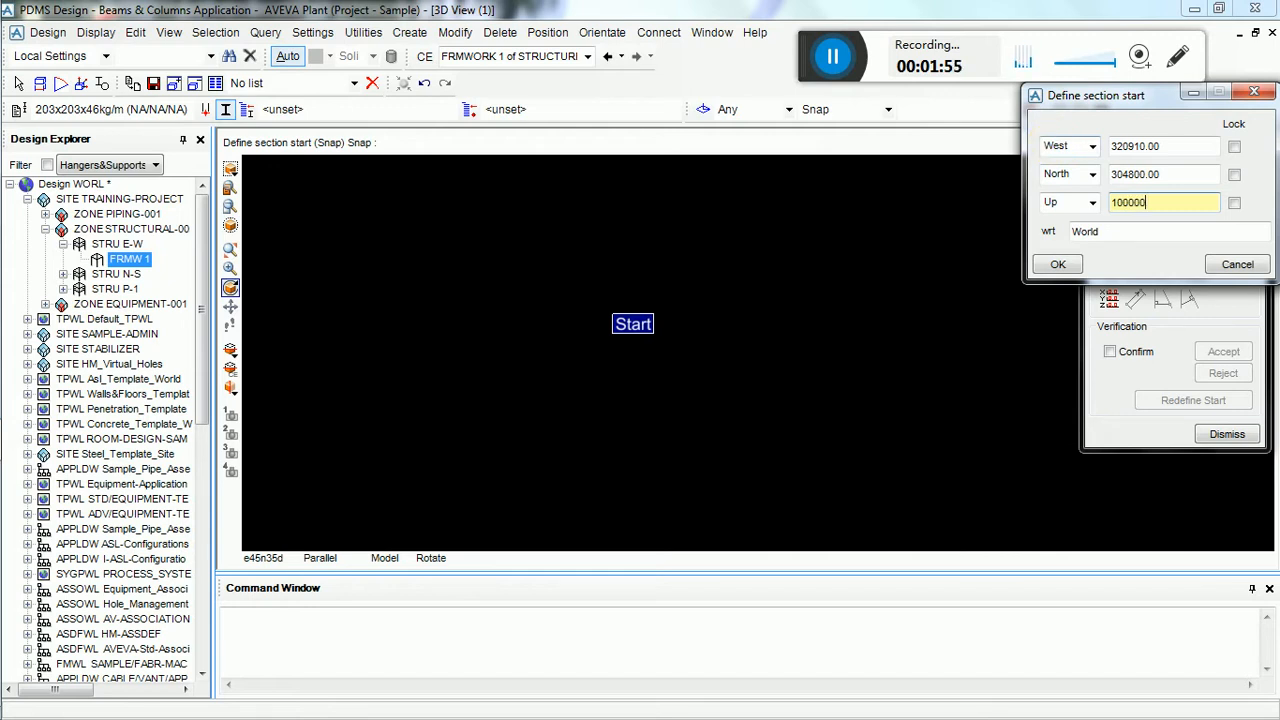
key("Return")
left_click(1070, 267)
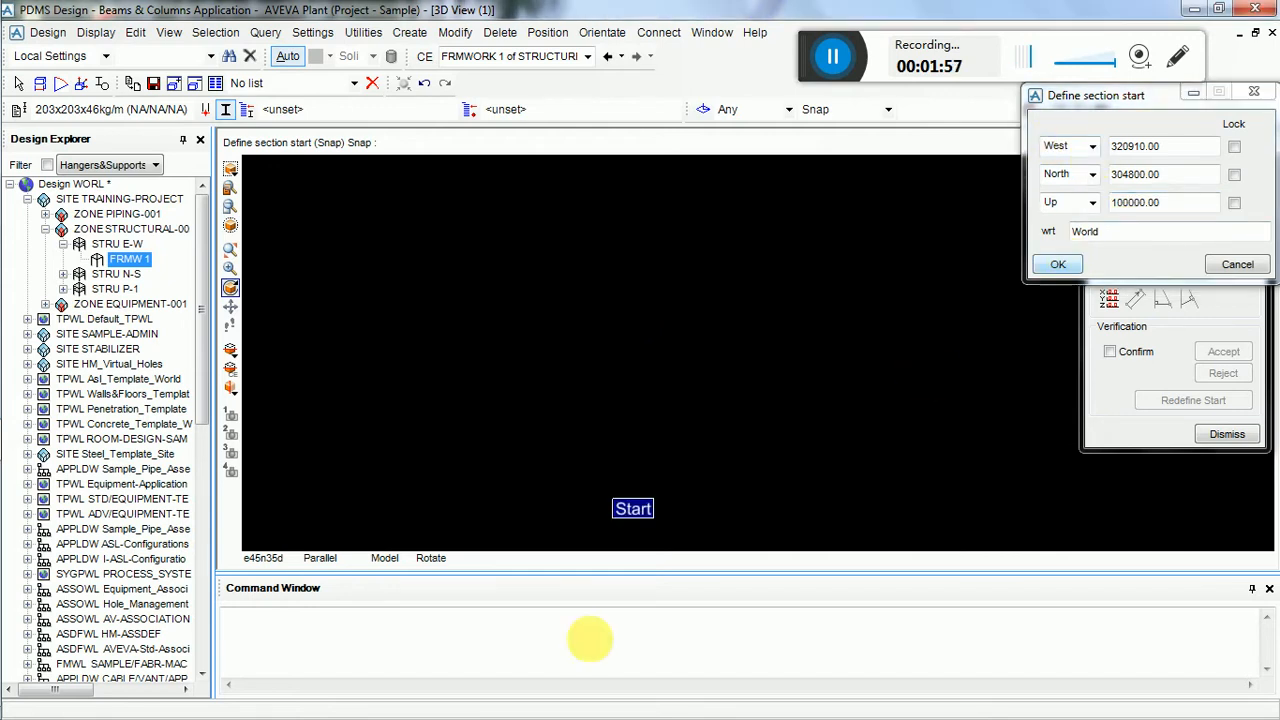
left_click(1063, 265)
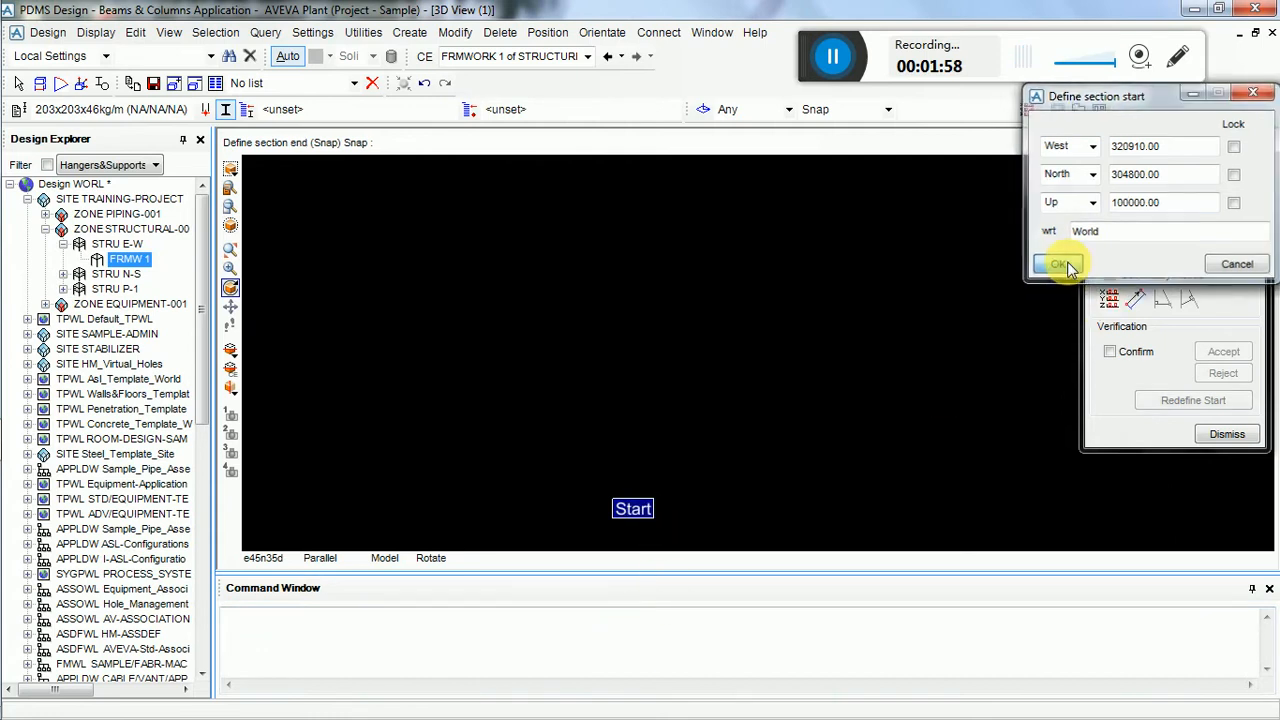
- Define the first column's end by direction U and distance 6400, and dismiss the section form
left_click(1144, 303)
left_click(1114, 151)
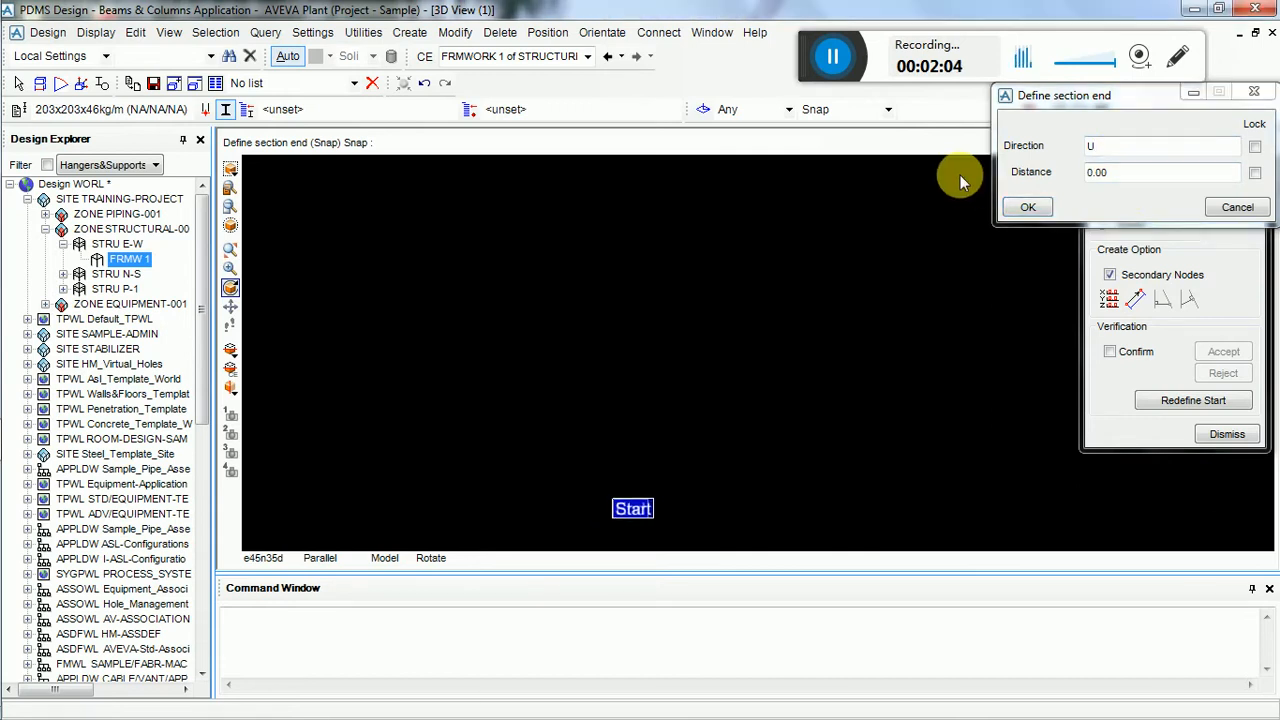
left_click(1165, 172)
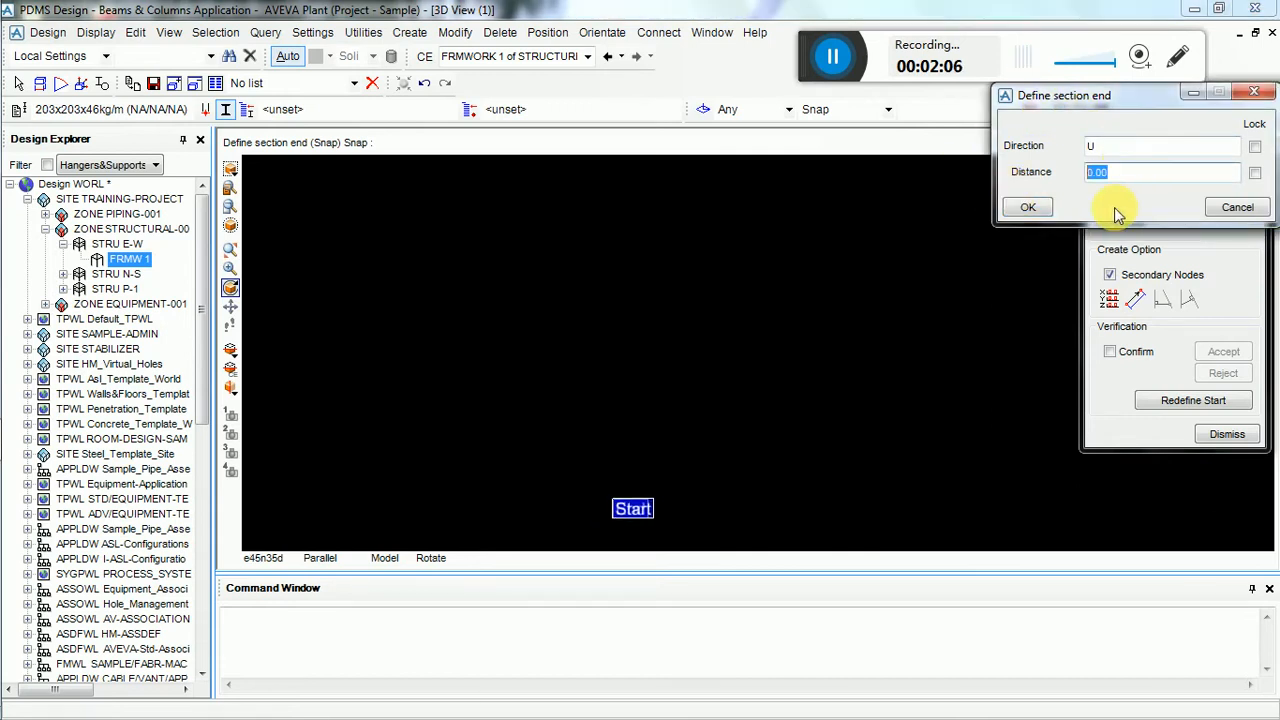
type("6400")
key("Return")
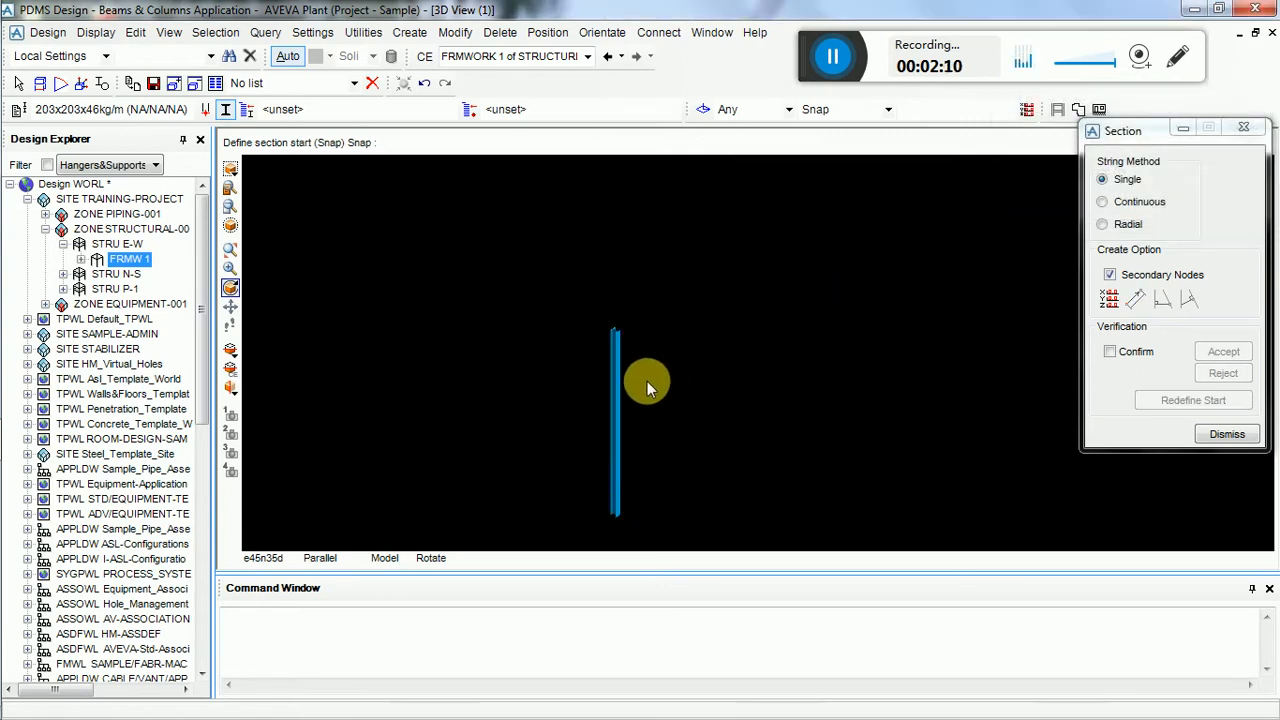
scroll(626, 420, "down", 2)
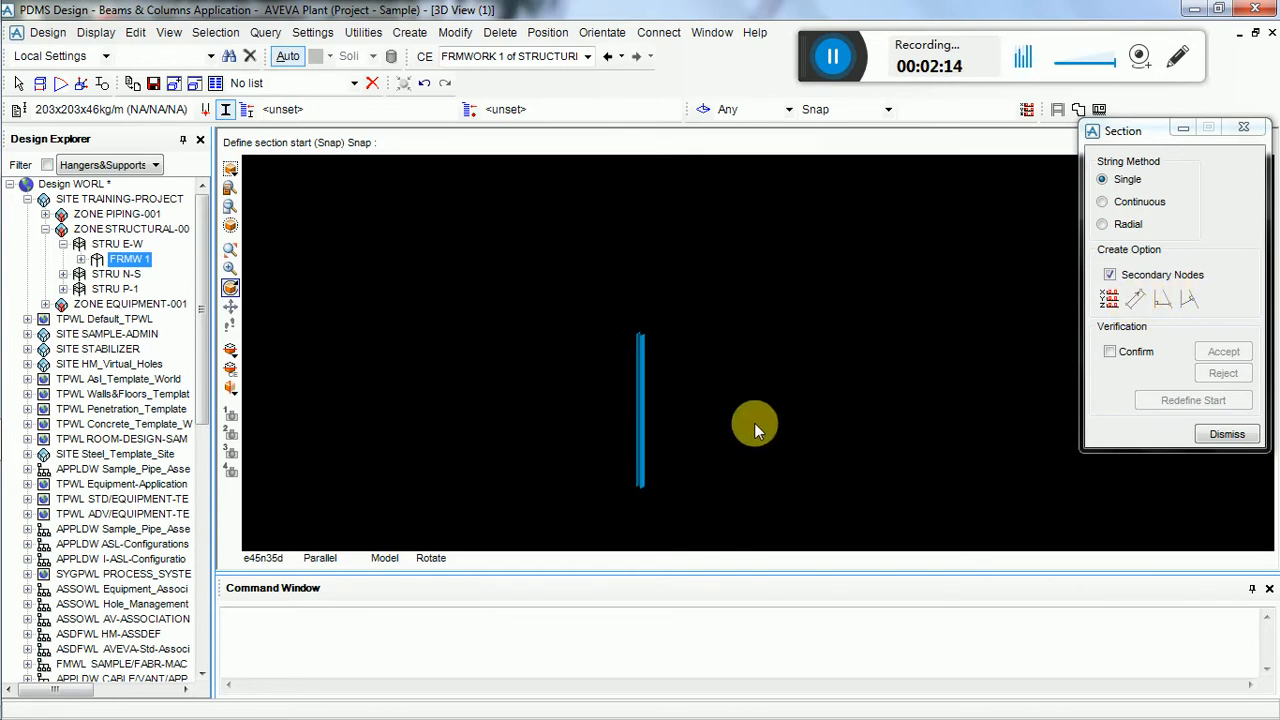
left_click(1126, 361)
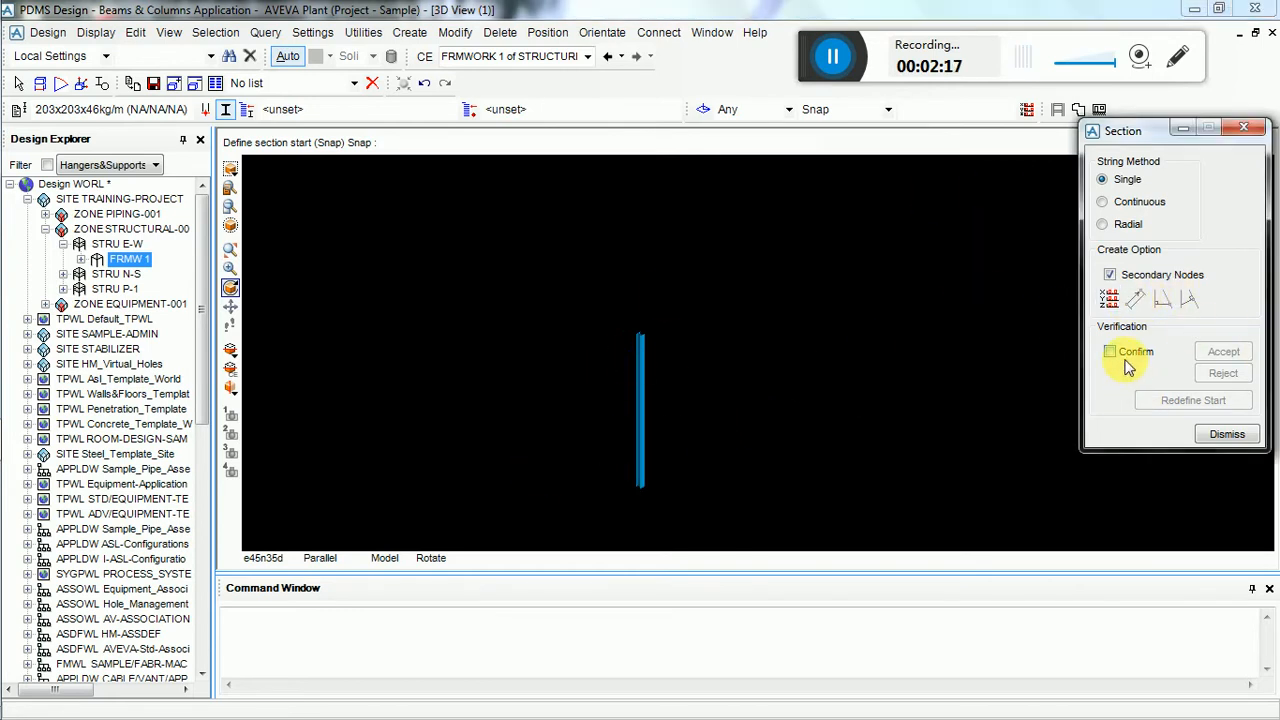
left_click(1127, 347)
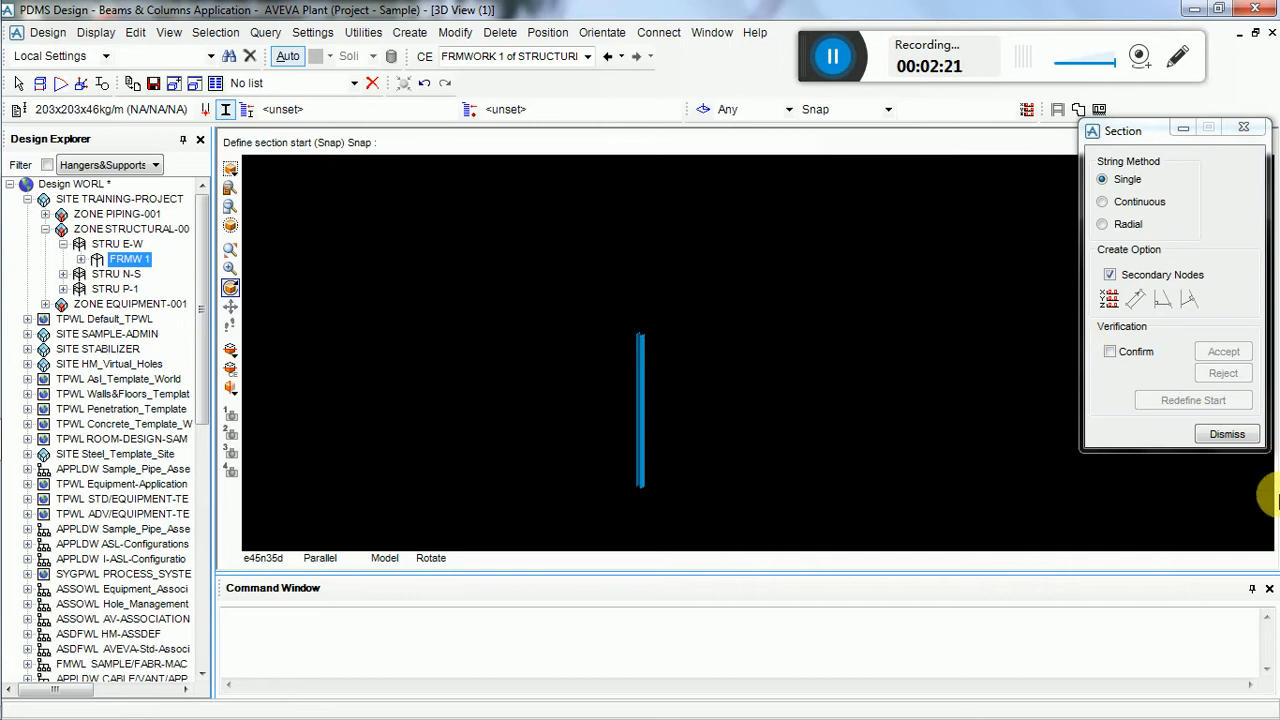
left_click(1226, 434)
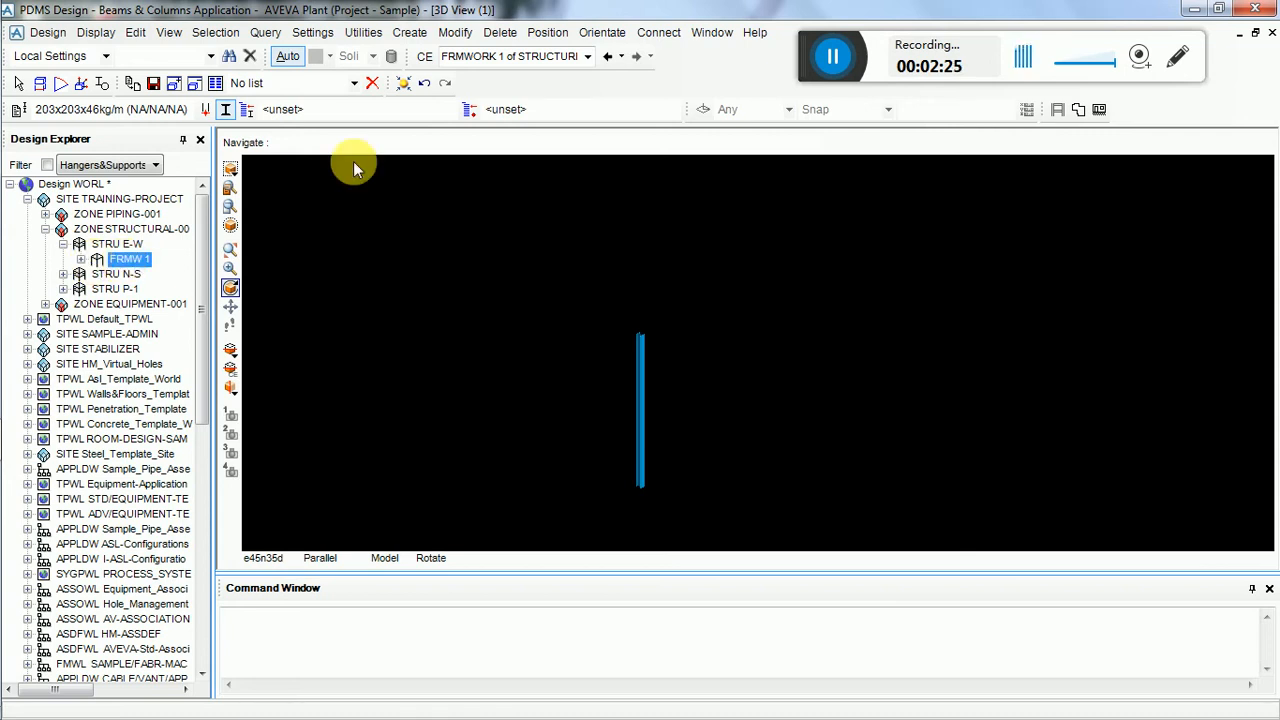
- Begin a second straight section under the framework, with its explicit start at West 315720, North 304800, Up 100000 with respect to World
left_click(424, 40)
mouse_move(529, 222)
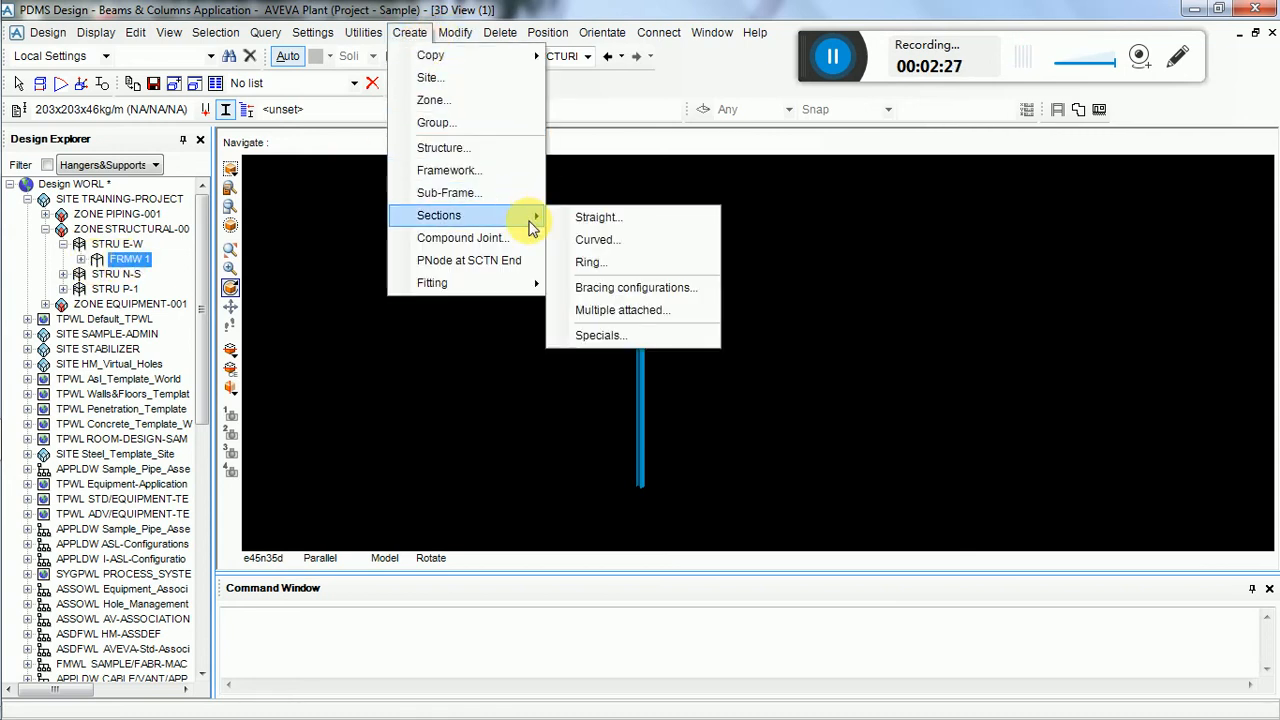
left_click(651, 213)
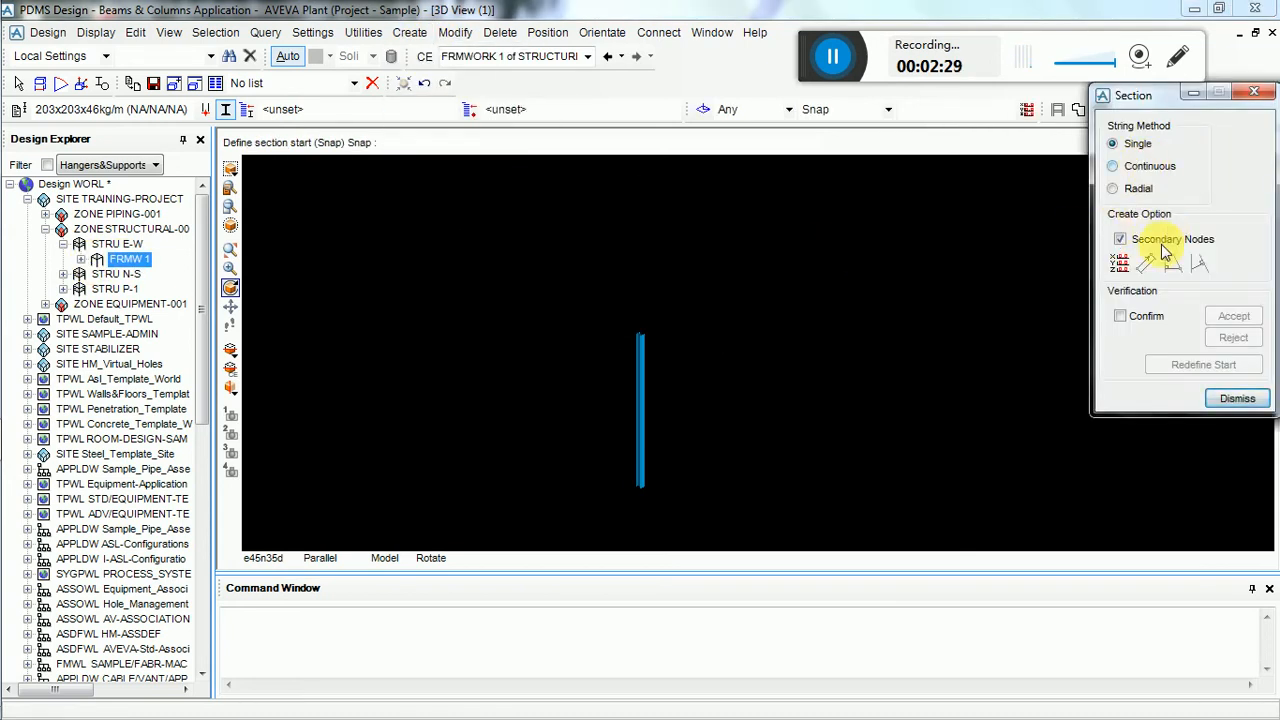
left_click(1121, 264)
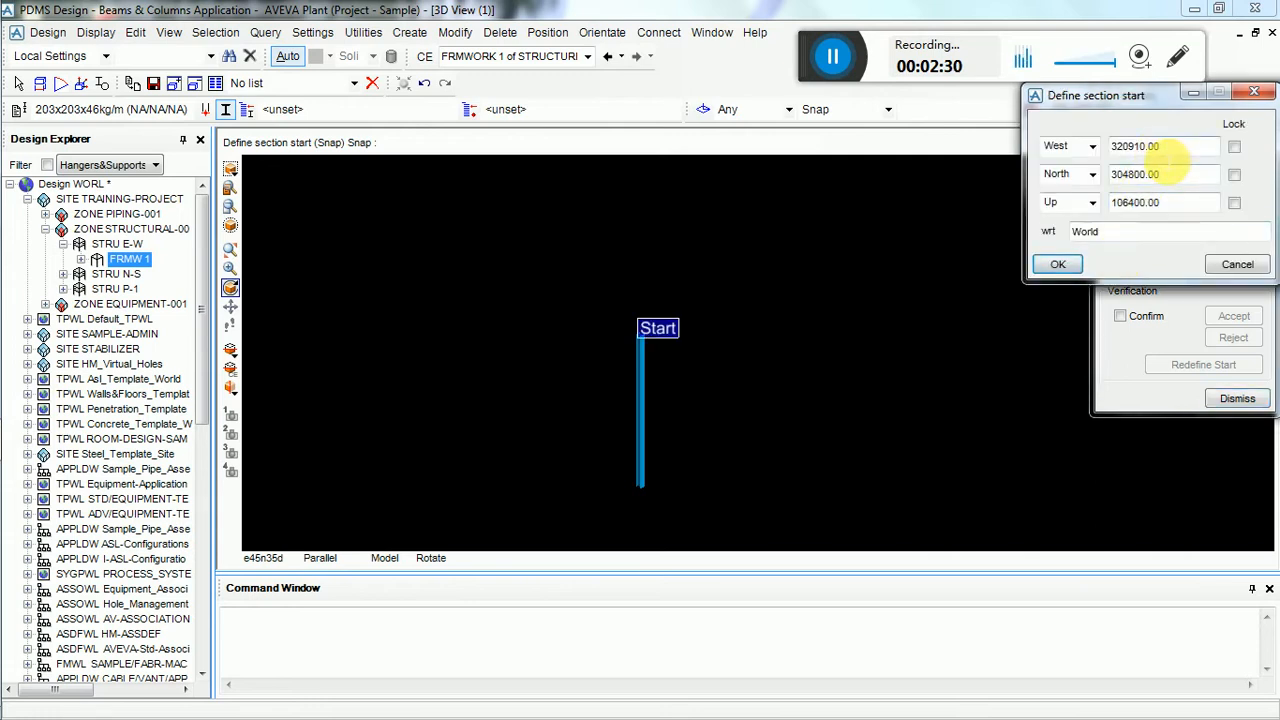
left_click_drag(1165, 147, 1088, 145)
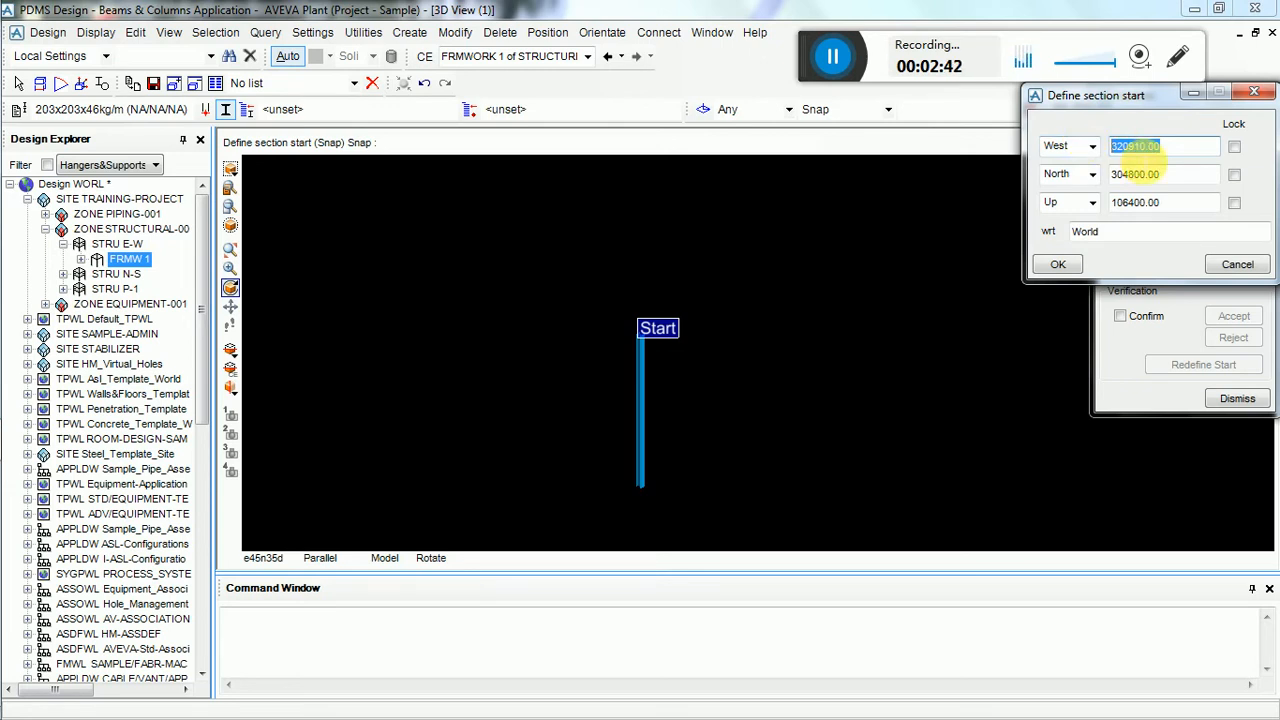
type("315720")
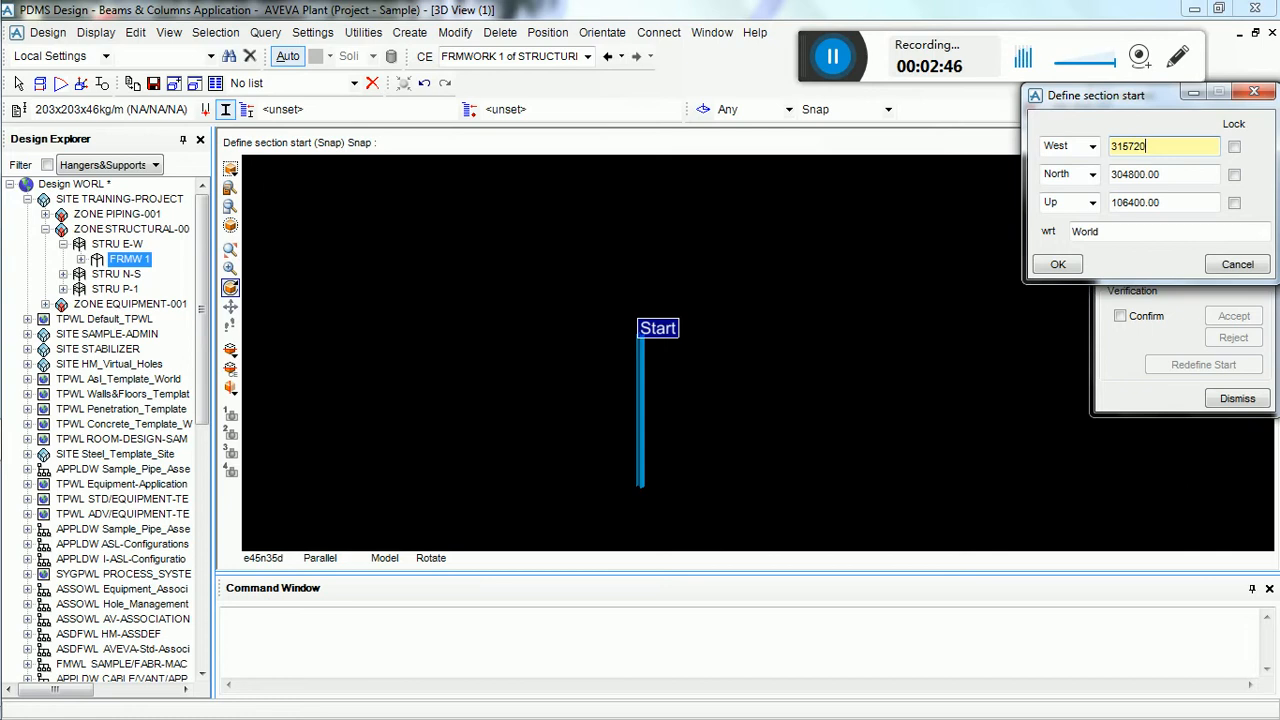
key("Tab")
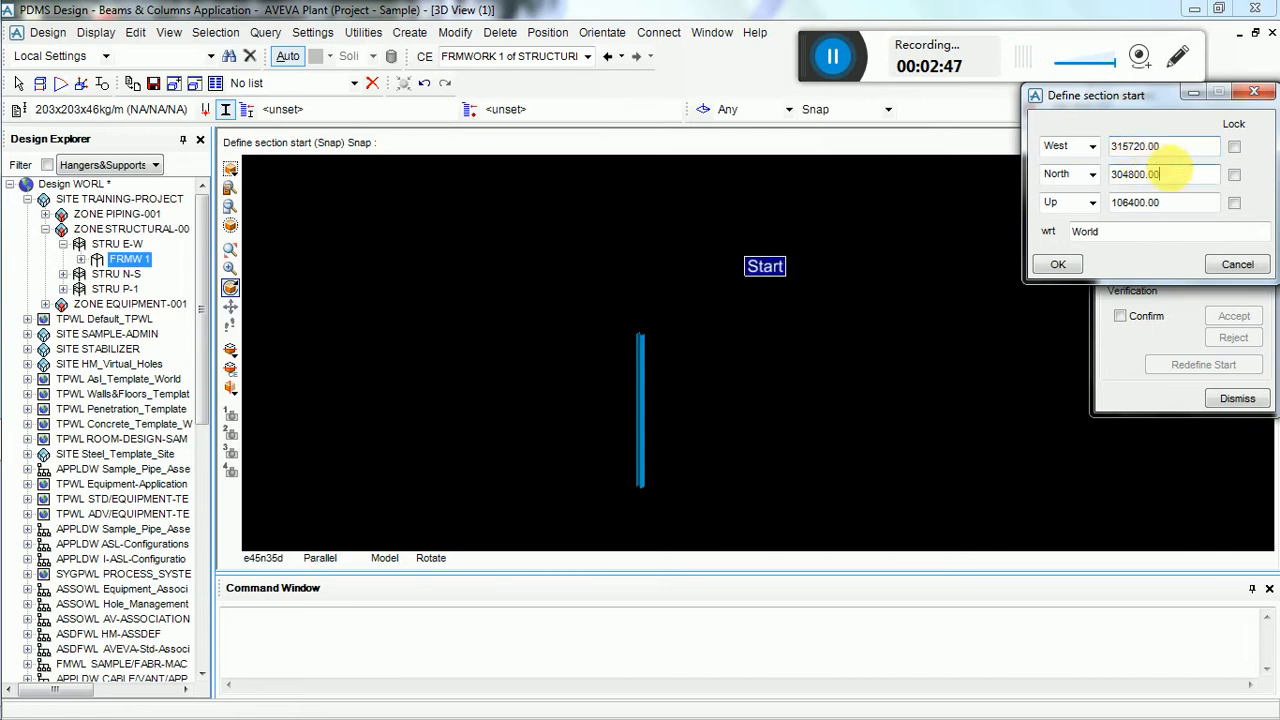
left_click_drag(1177, 176, 1060, 176)
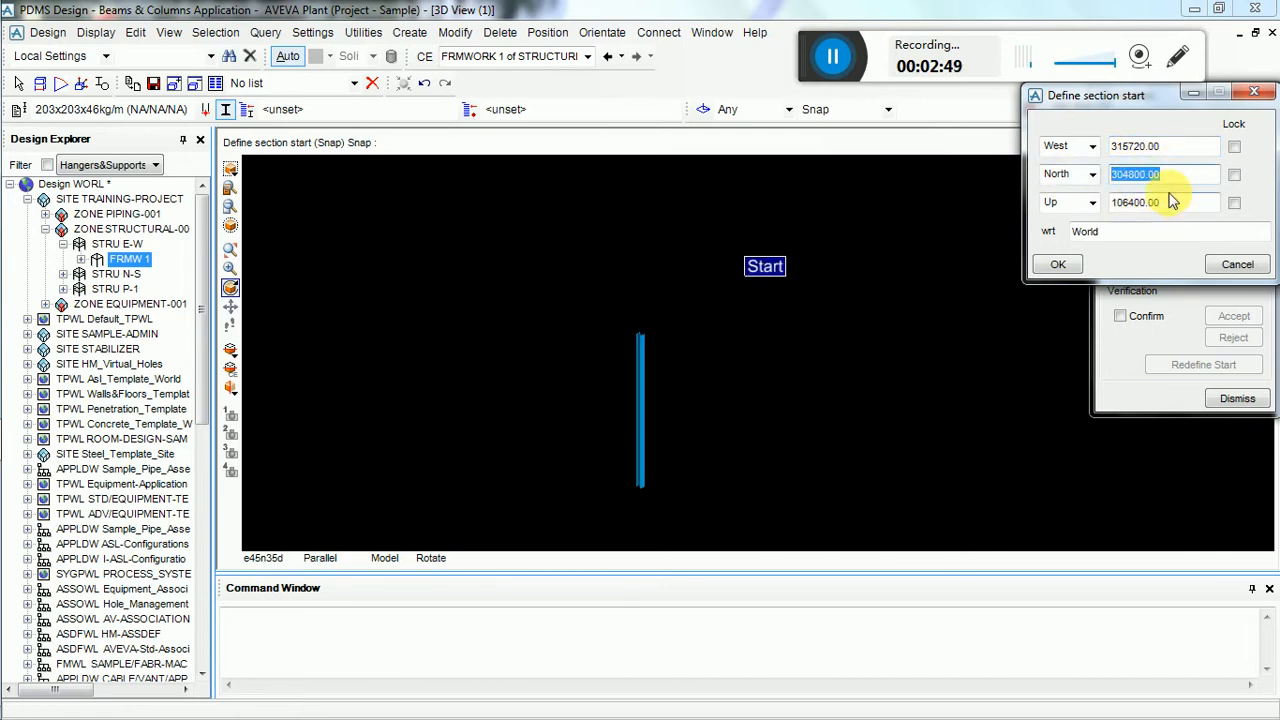
left_click_drag(1172, 202, 1126, 222)
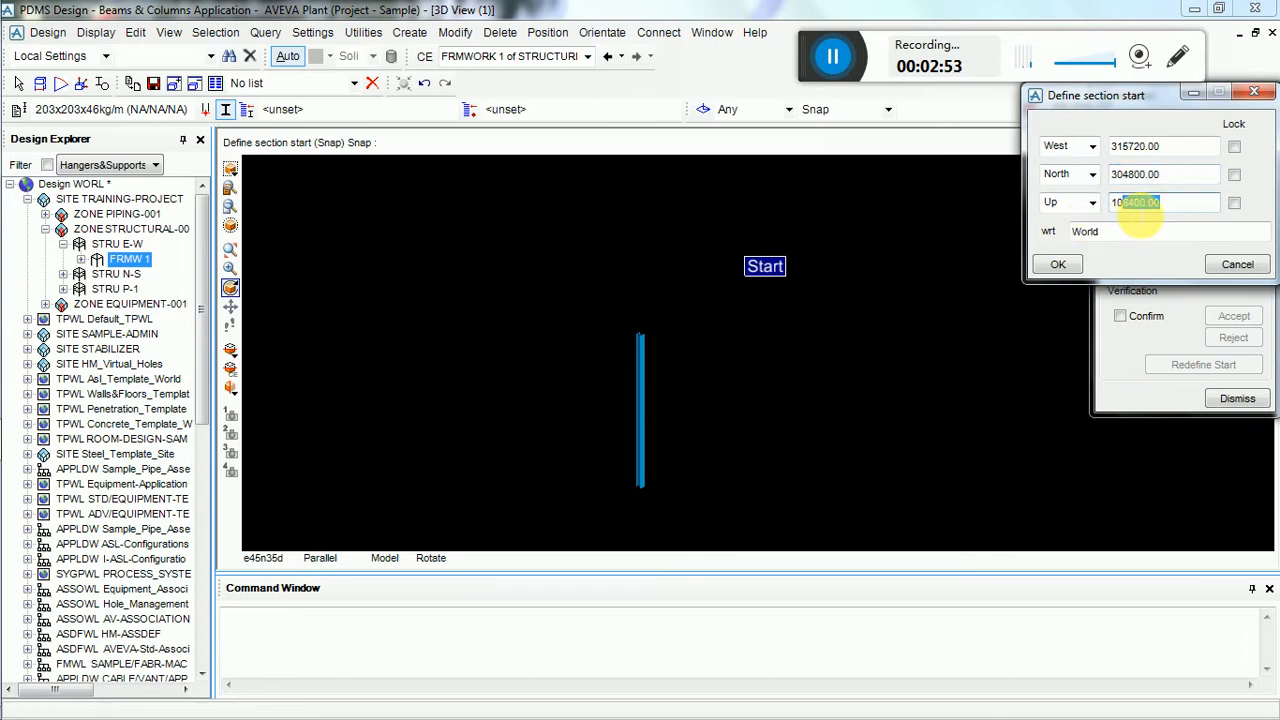
type("00")
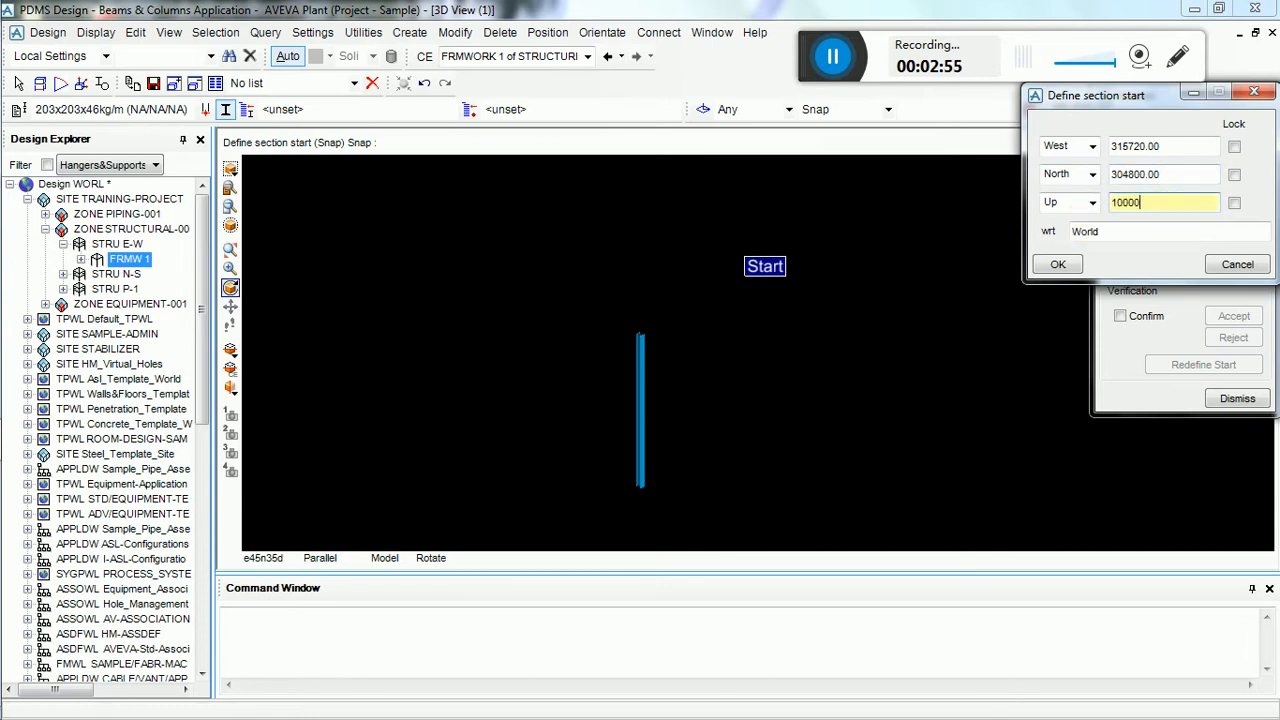
key("Return")
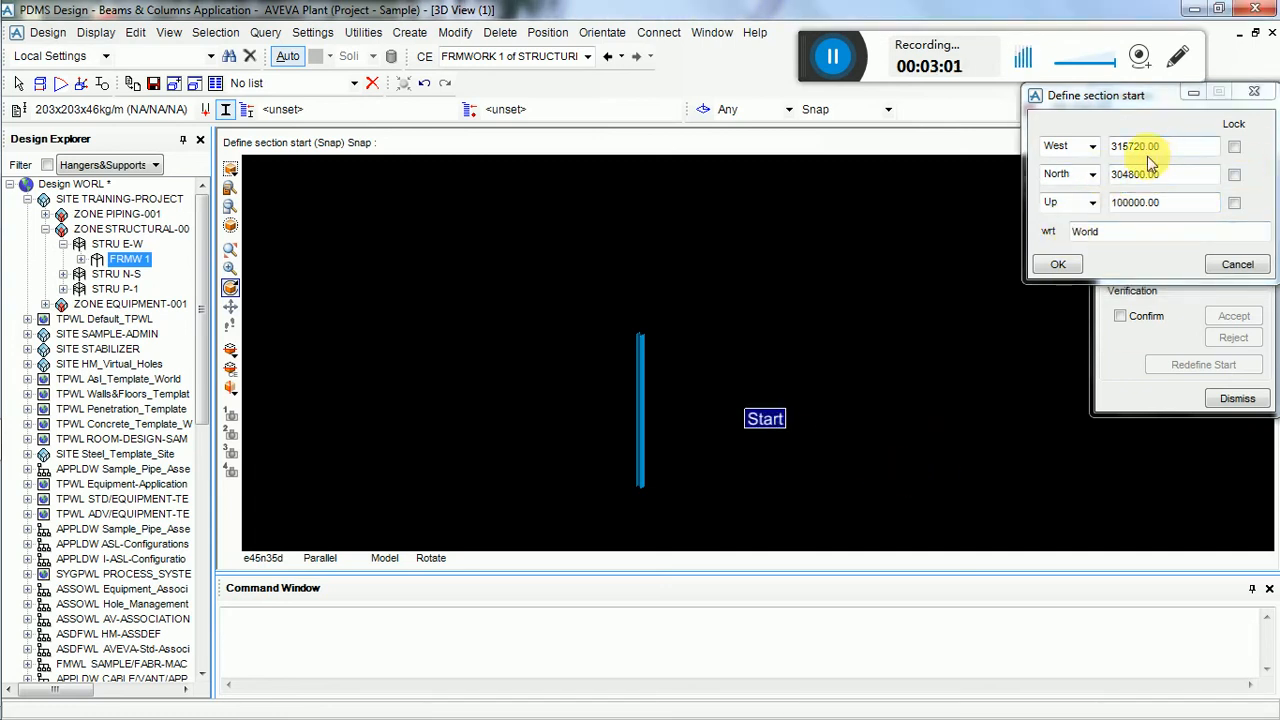
left_click(1054, 265)
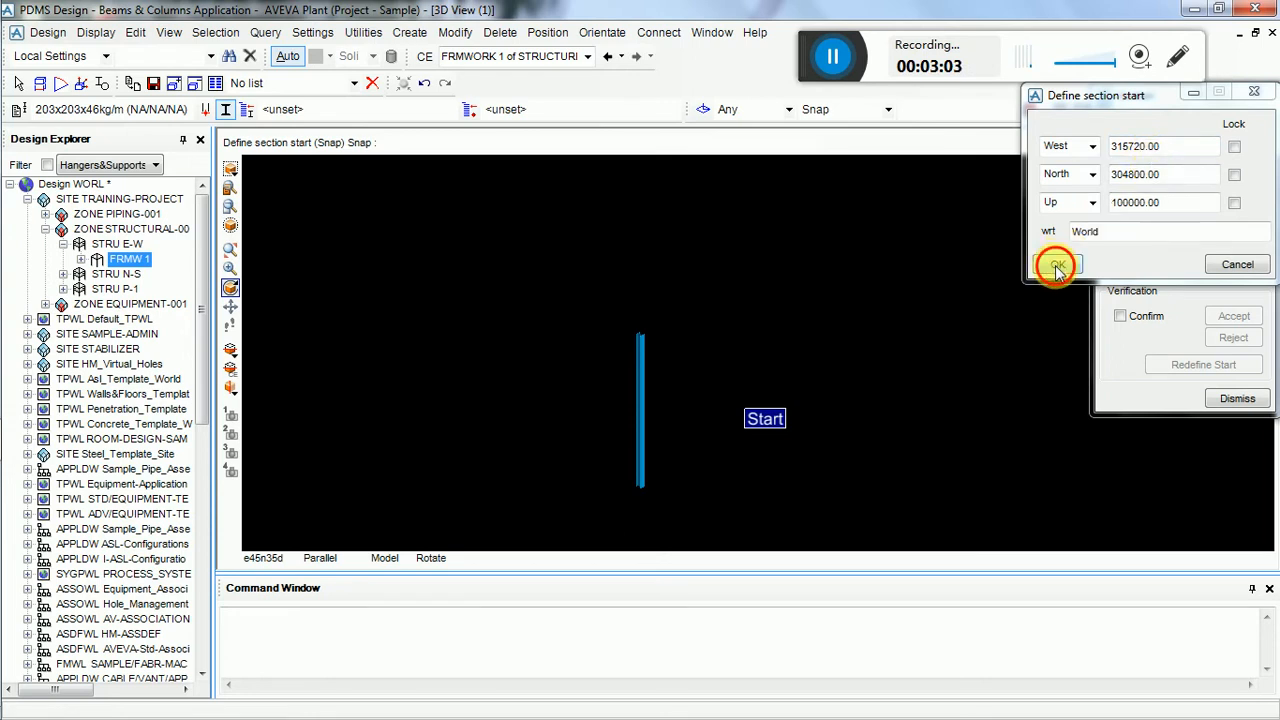
- Define the second column's end by direction U and distance 6400, and dismiss the section form
left_click(1145, 266)
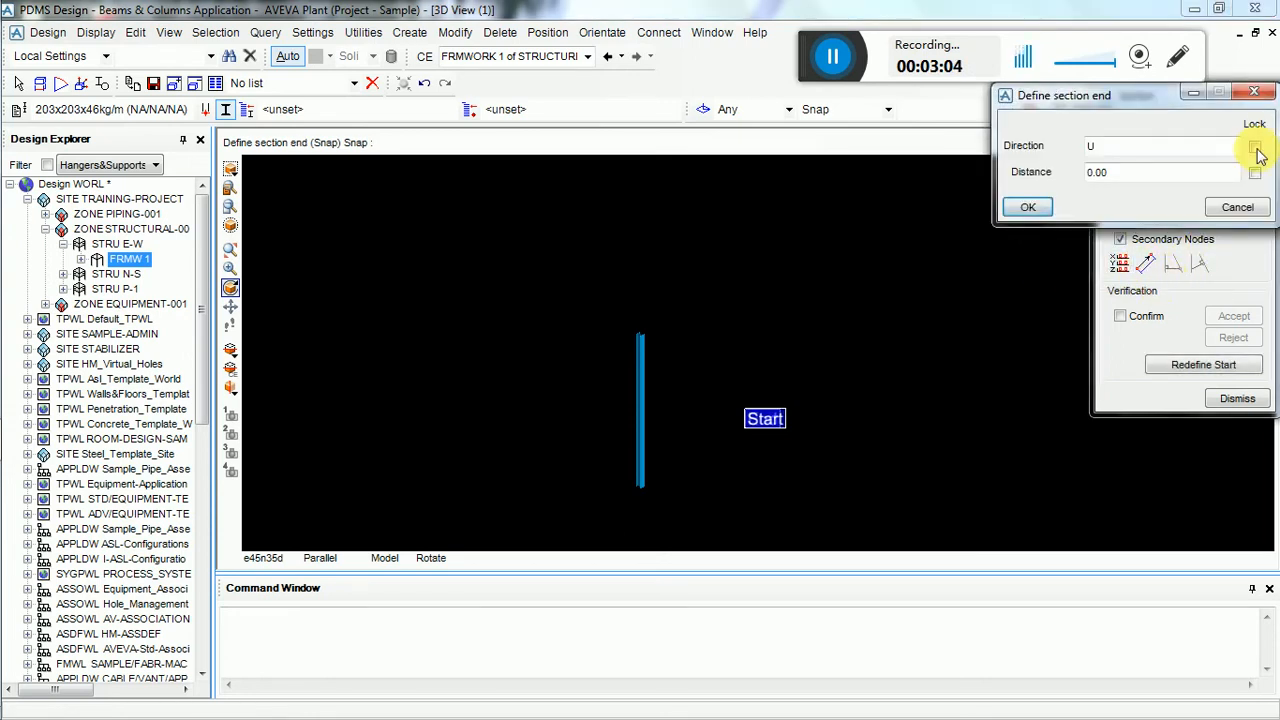
type("64")
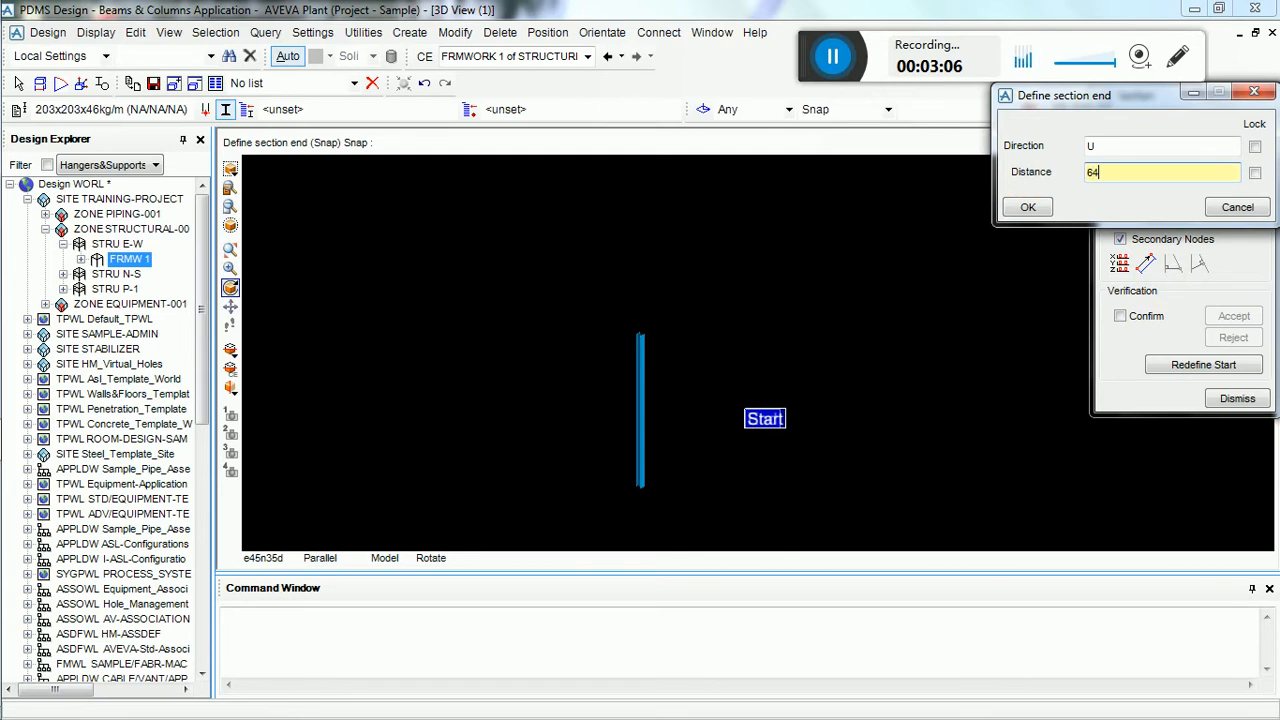
key("Tab")
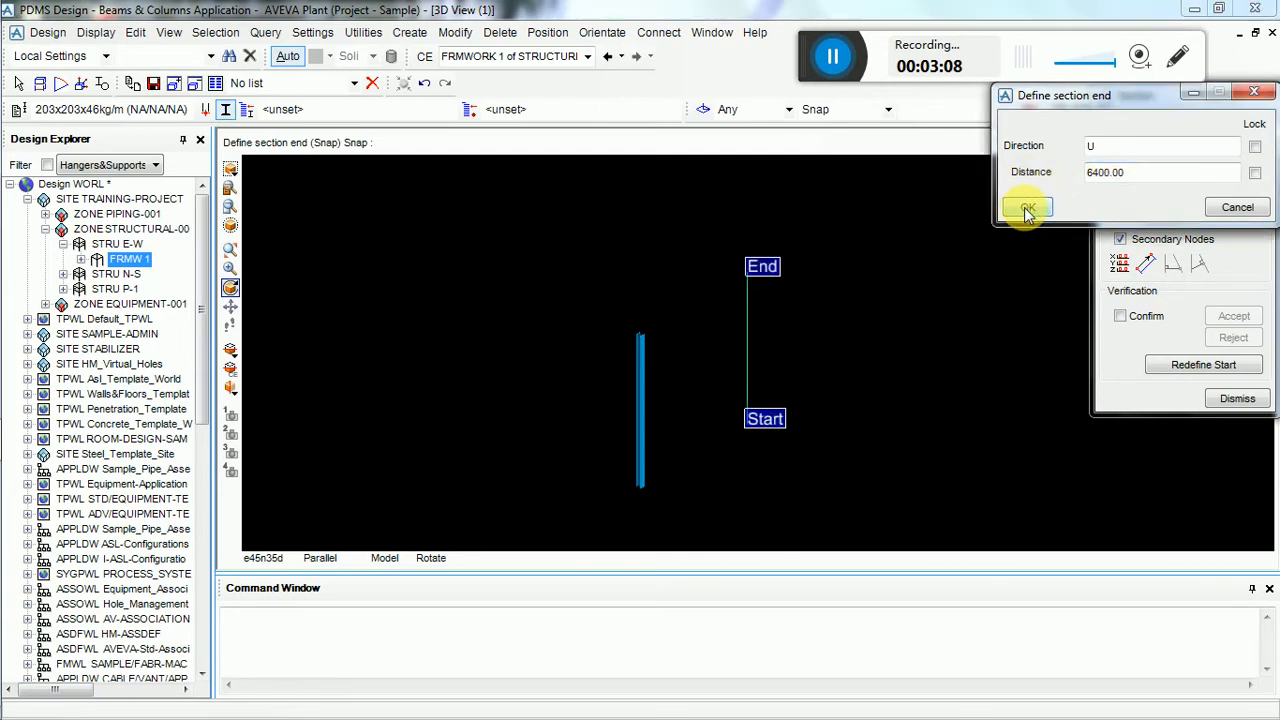
left_click(1024, 208)
scroll(773, 348, "down", 3)
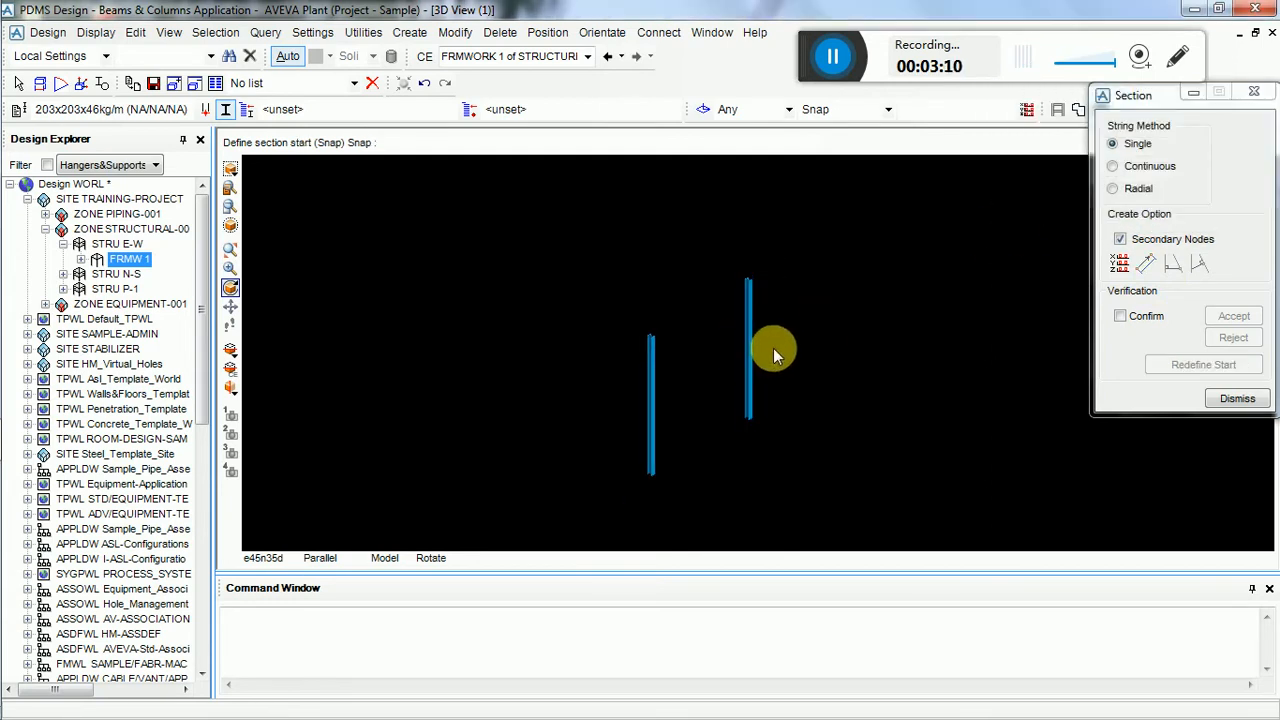
middle_click(870, 284)
scroll(676, 436, "up", 1)
scroll(676, 436, "up", 2)
middle_click(628, 473)
scroll(861, 295, "down", 1)
scroll(861, 295, "up", 1)
middle_click(861, 295)
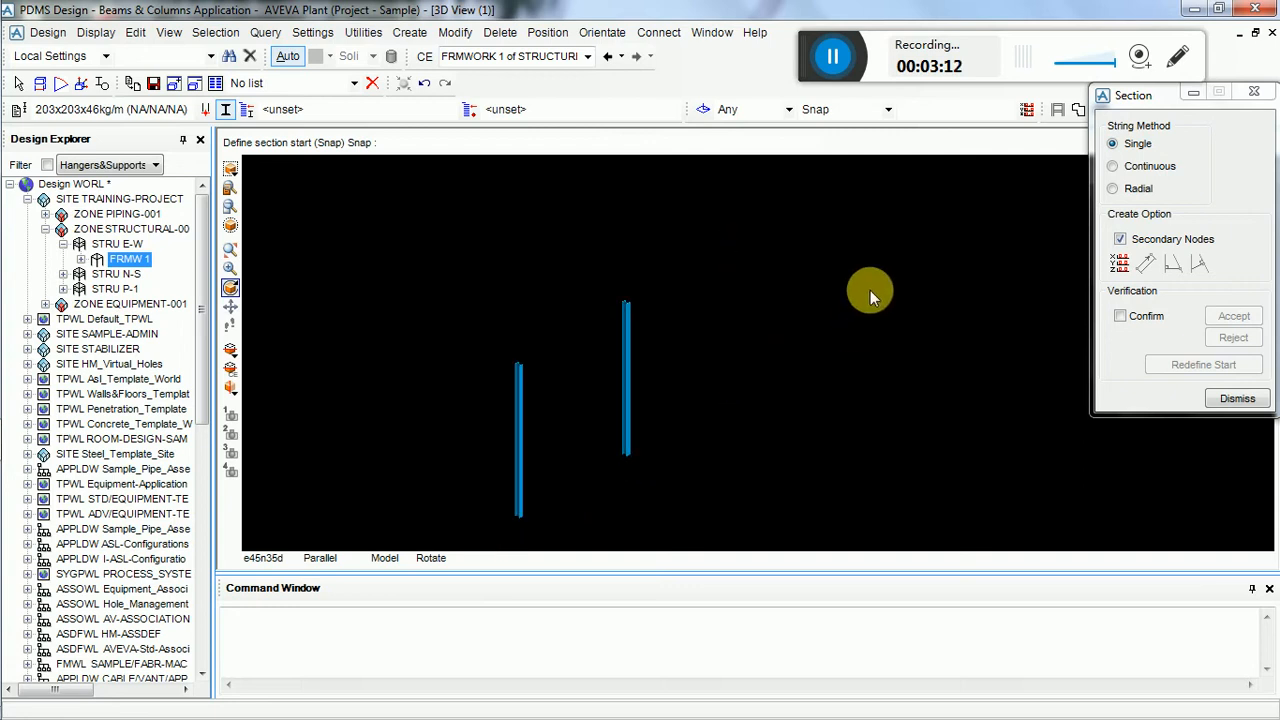
scroll(600, 410, "up", 1)
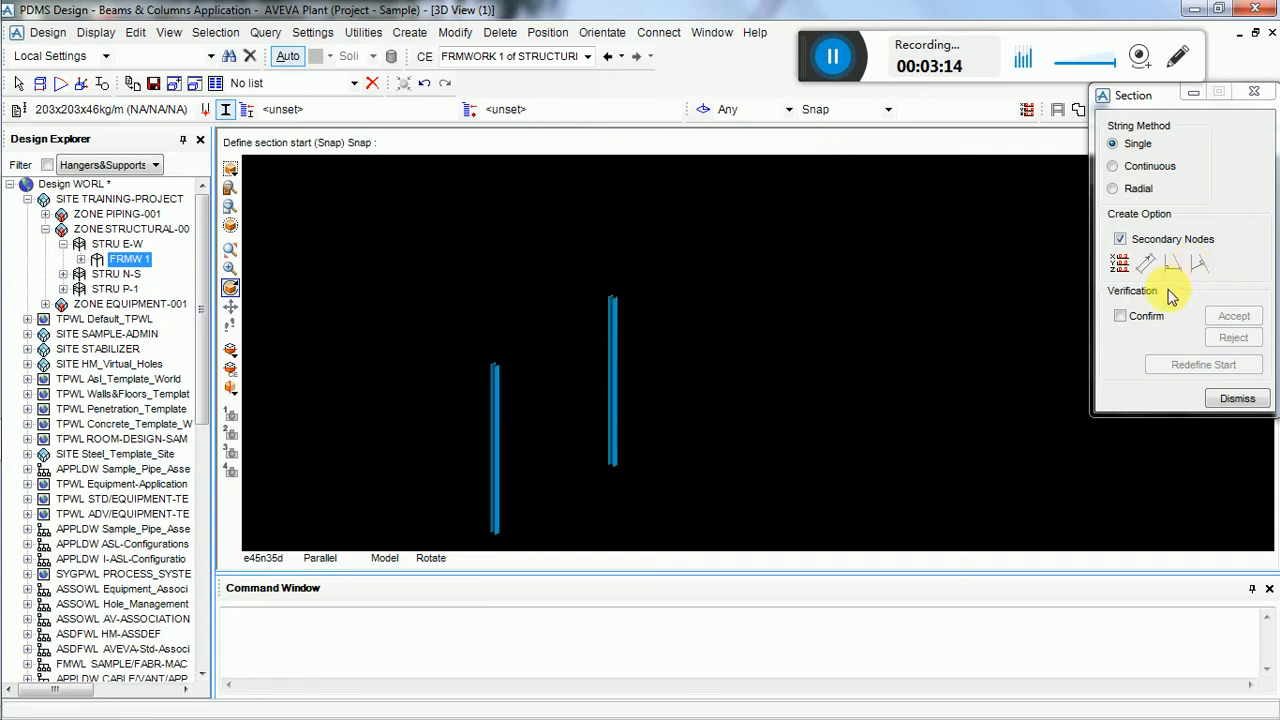
left_click(1232, 403)
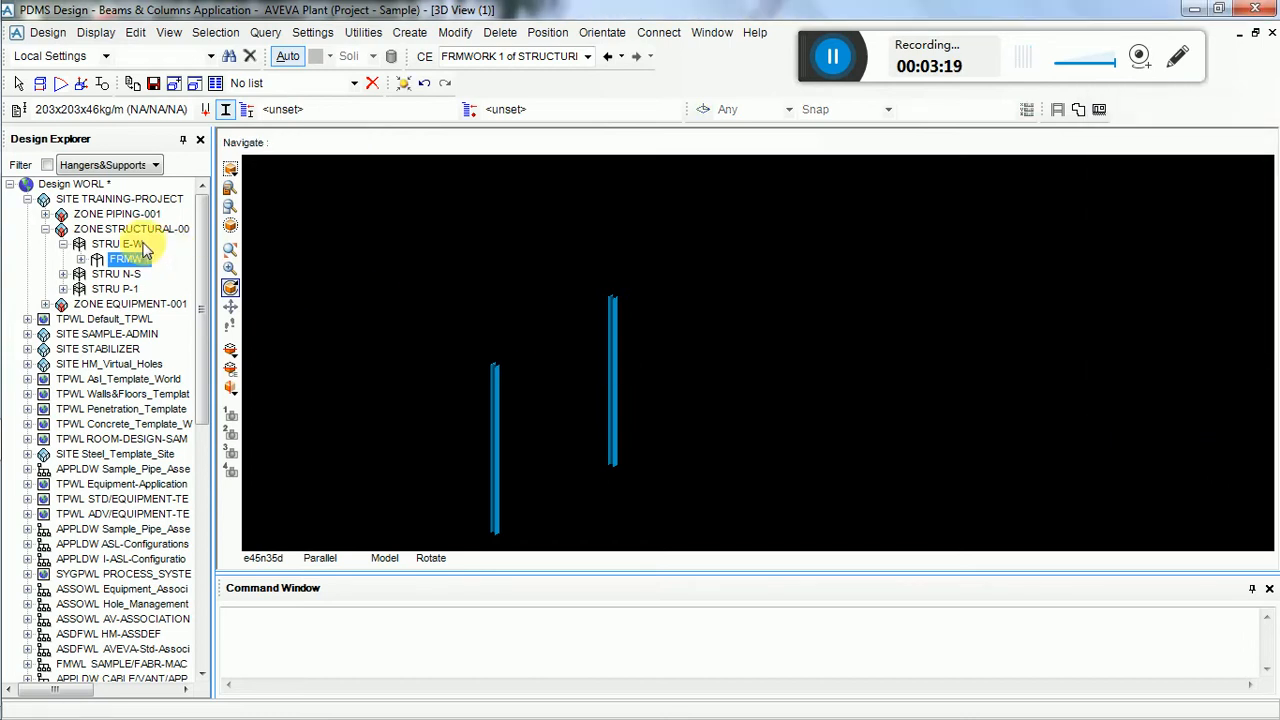
- Begin a third straight section under the framework, with its explicit start at West 310640, North 304800, Up 100000 with respect to World
left_click(410, 34)
mouse_move(517, 216)
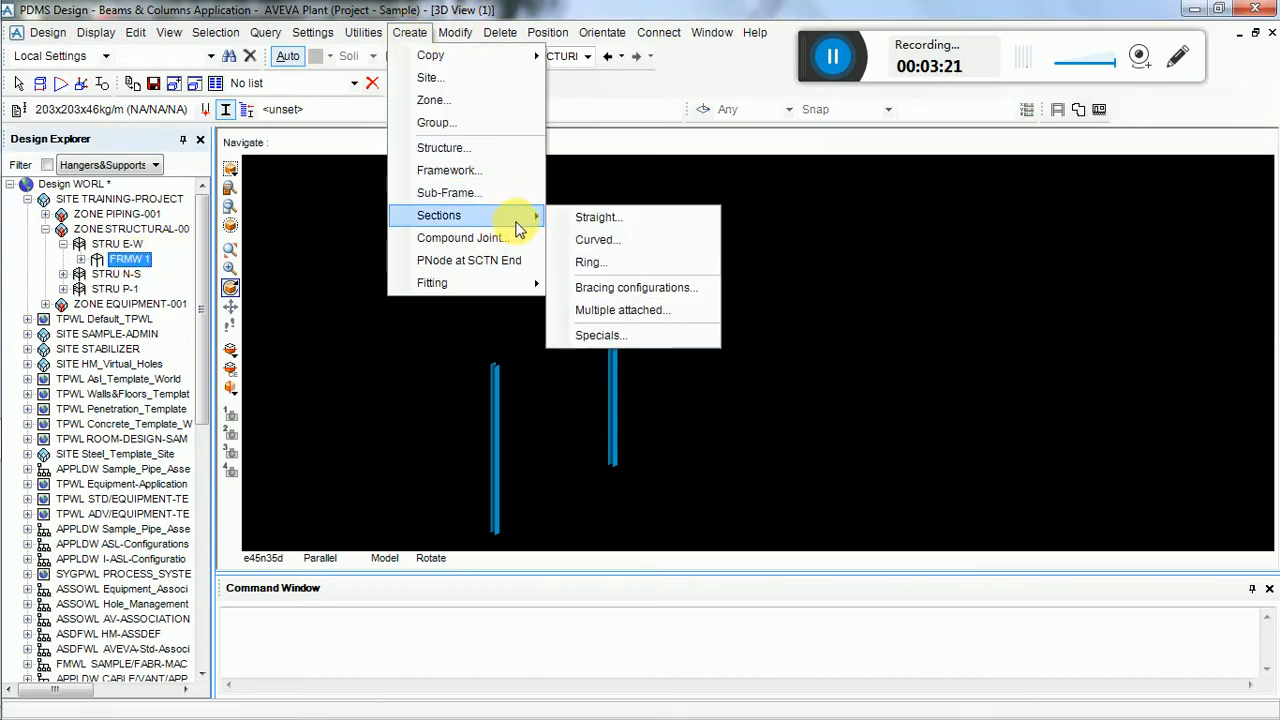
left_click(630, 214)
left_click(1127, 260)
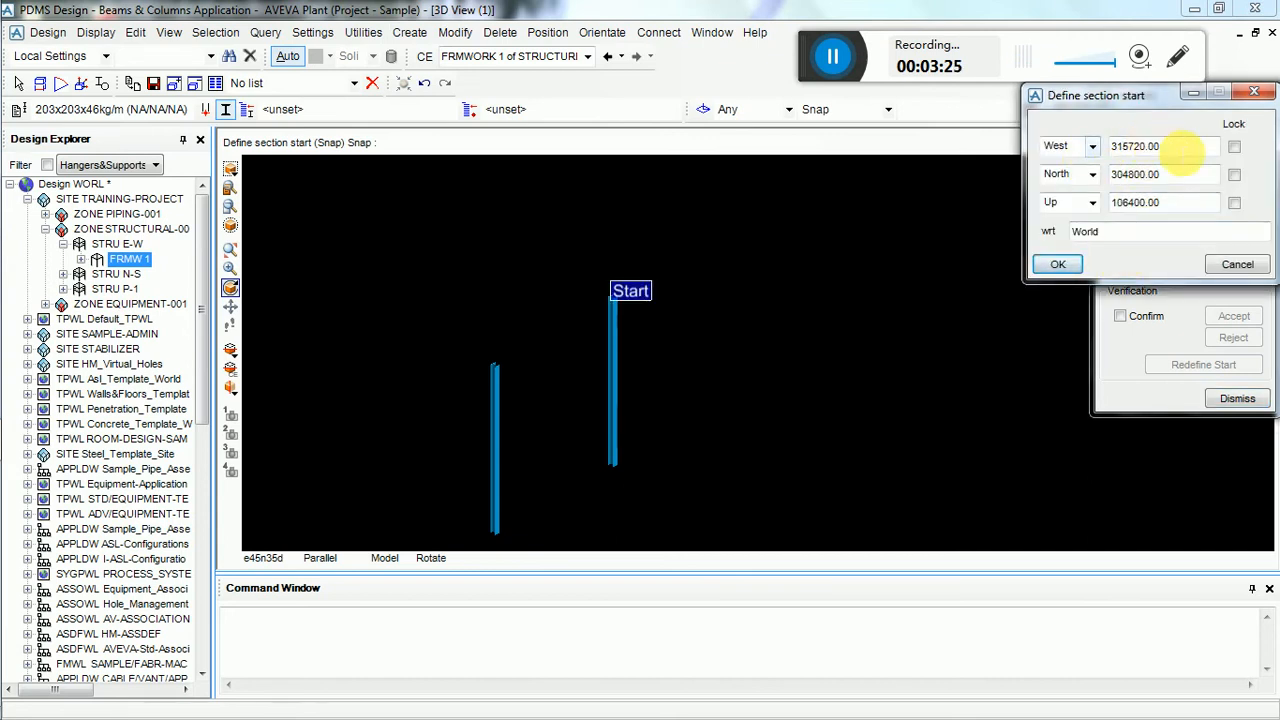
left_click_drag(1192, 152, 1088, 150)
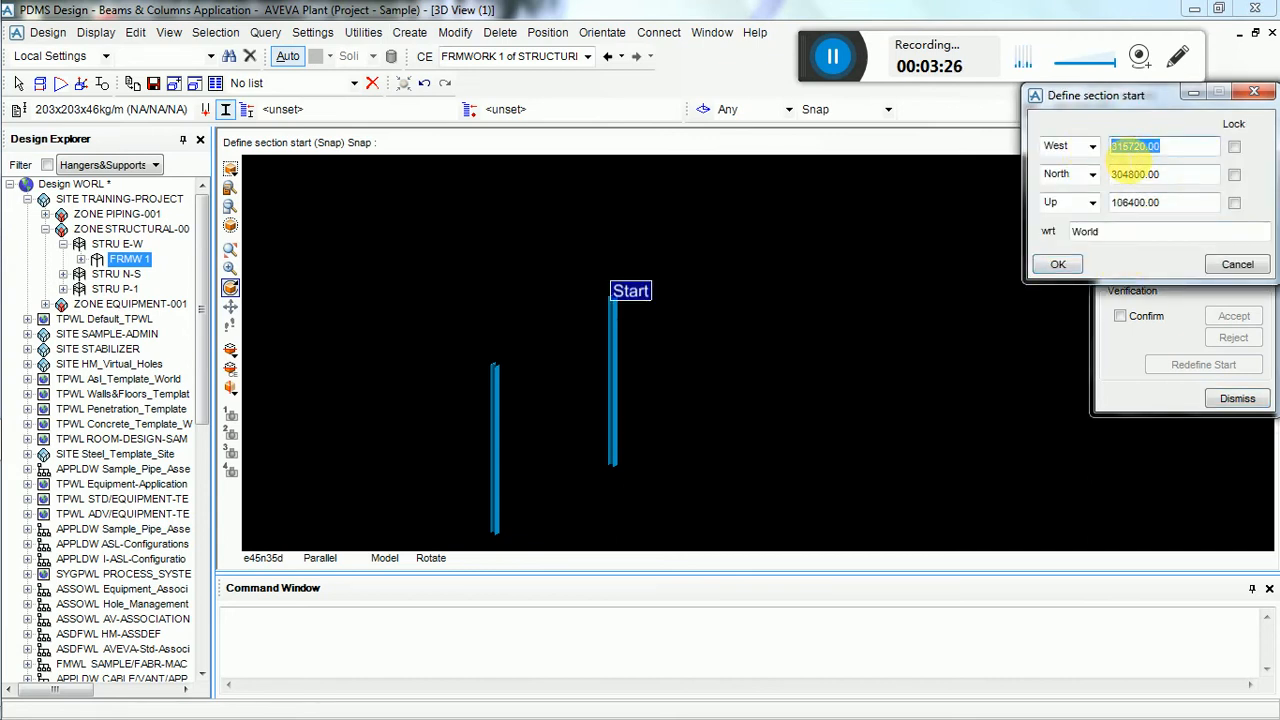
type("310640")
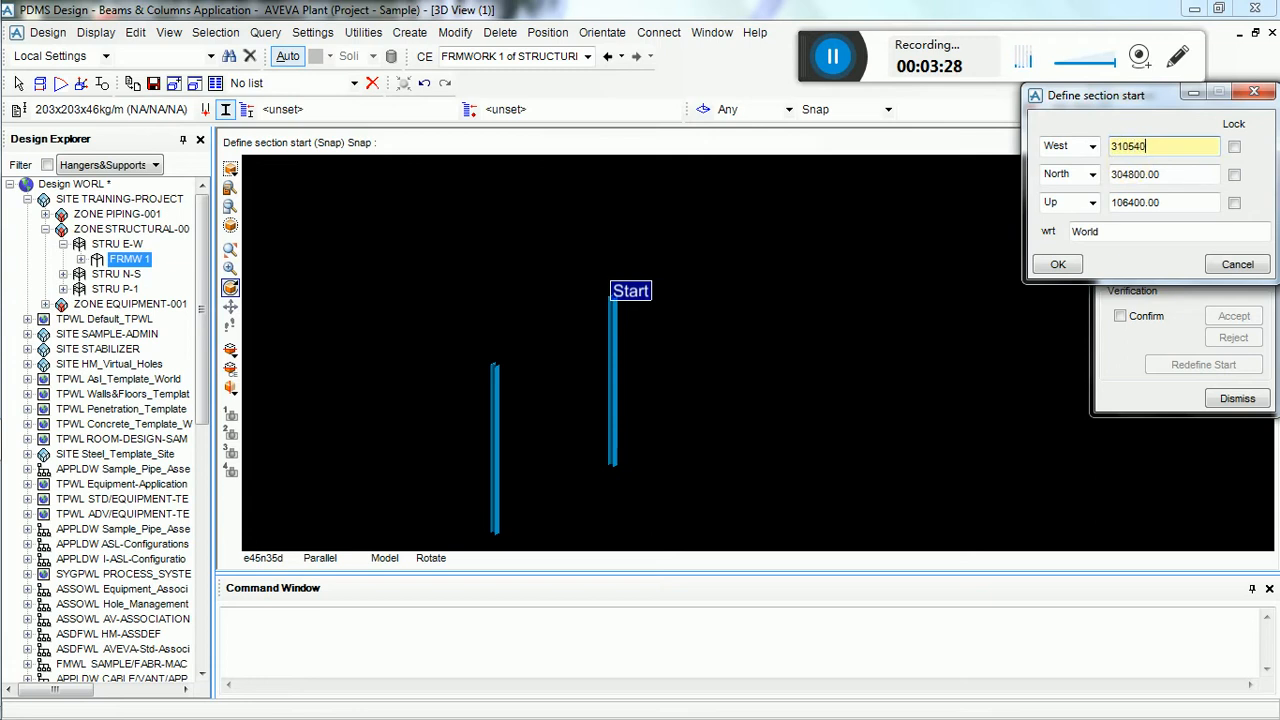
key("Return")
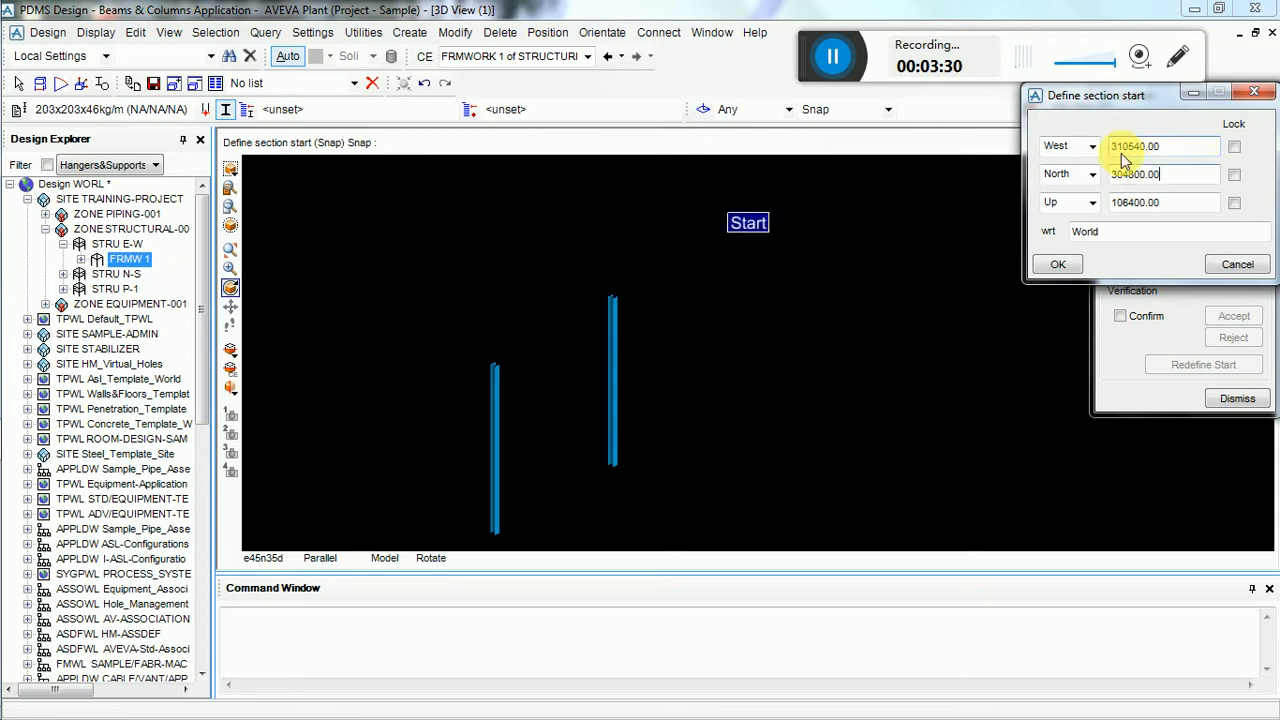
left_click(1160, 174)
left_click_drag(1178, 205, 1118, 204)
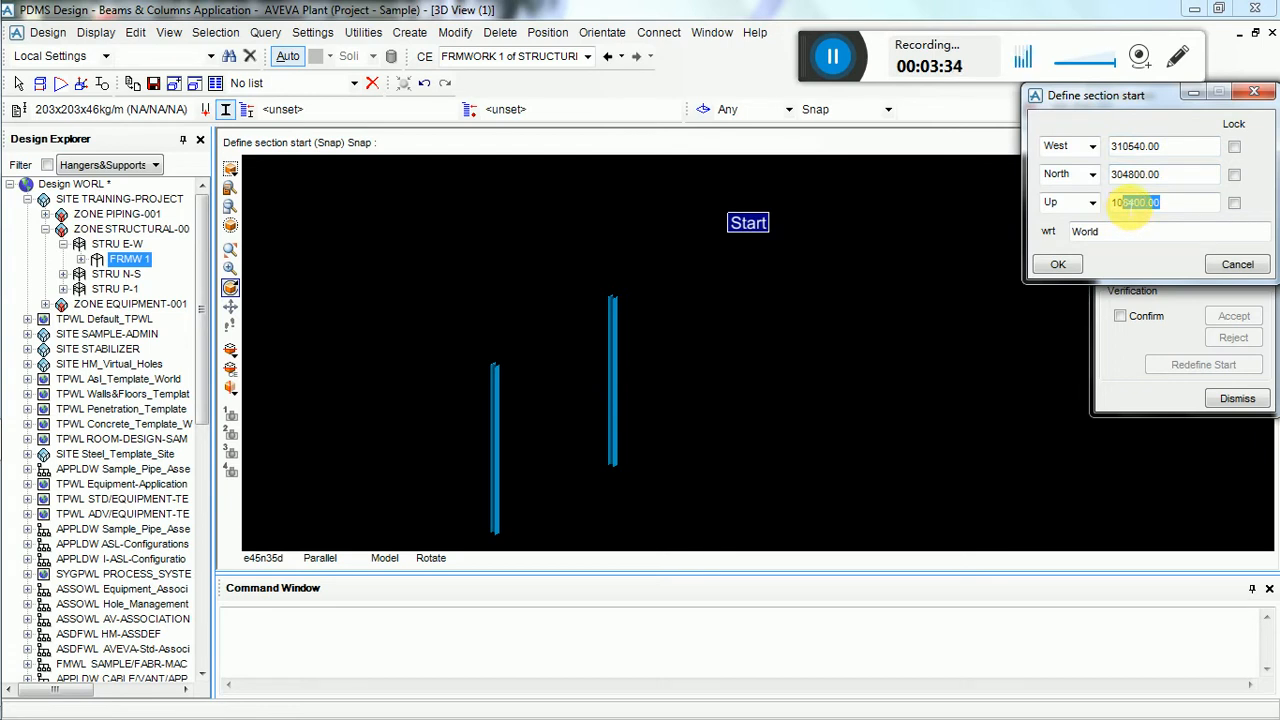
type("000")
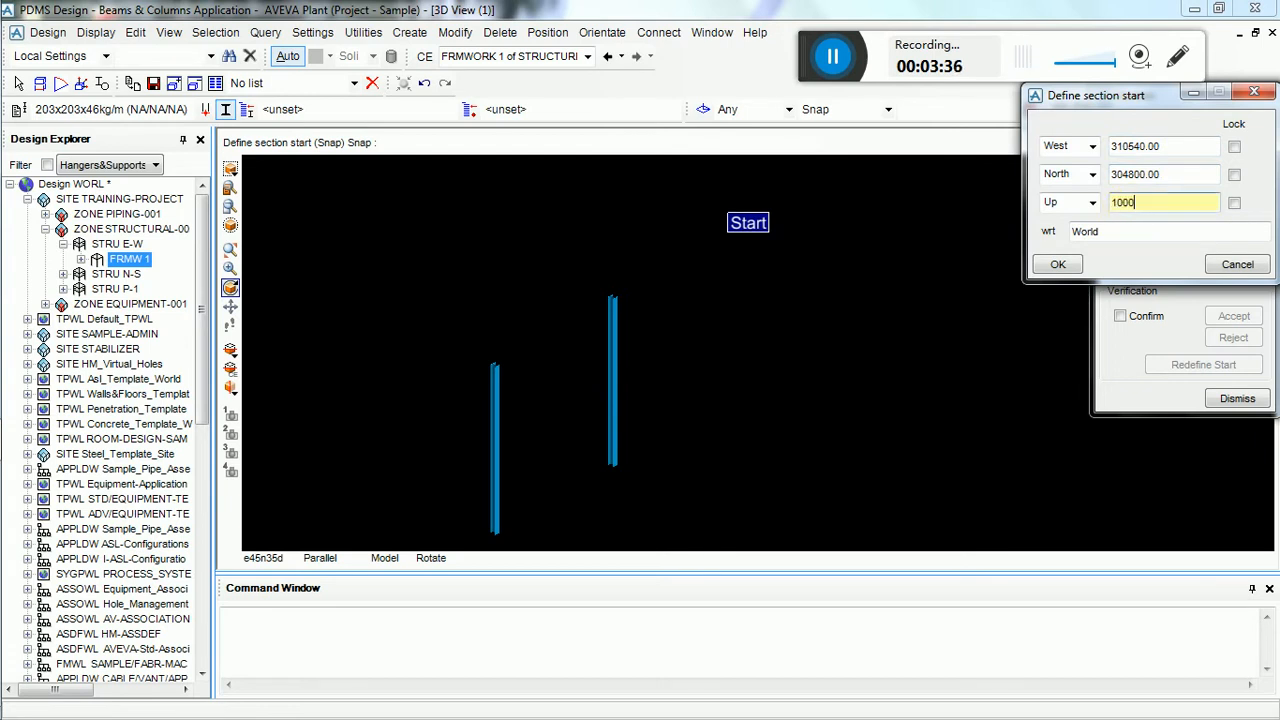
type("00")
key("Return")
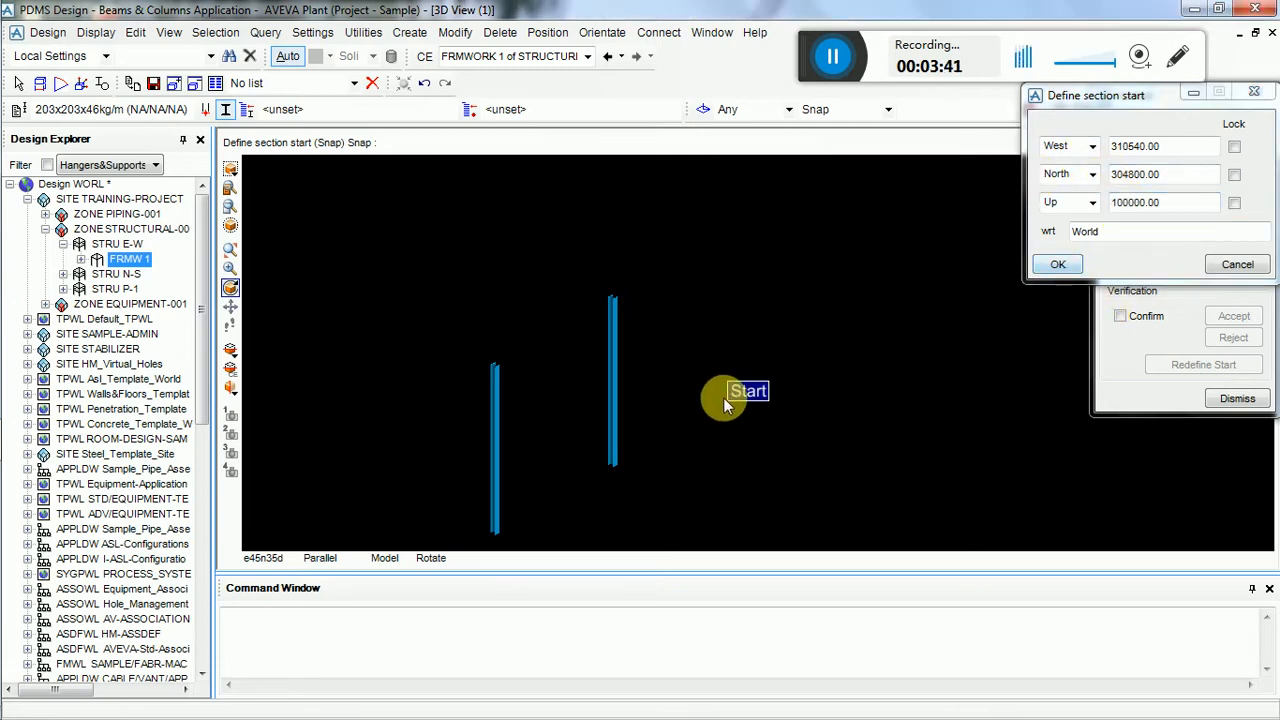
left_click(1058, 266)
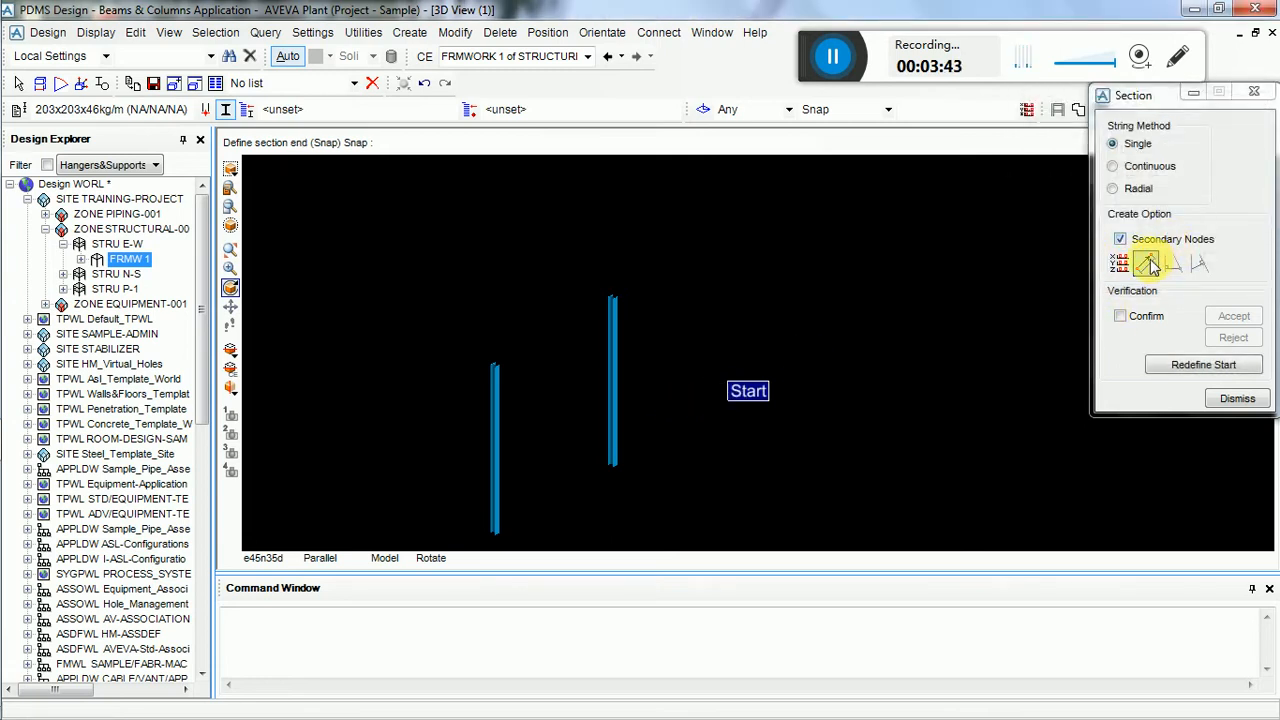
- Define the third column's end by direction U and distance 6400, and dismiss the section form
left_click(1150, 264)
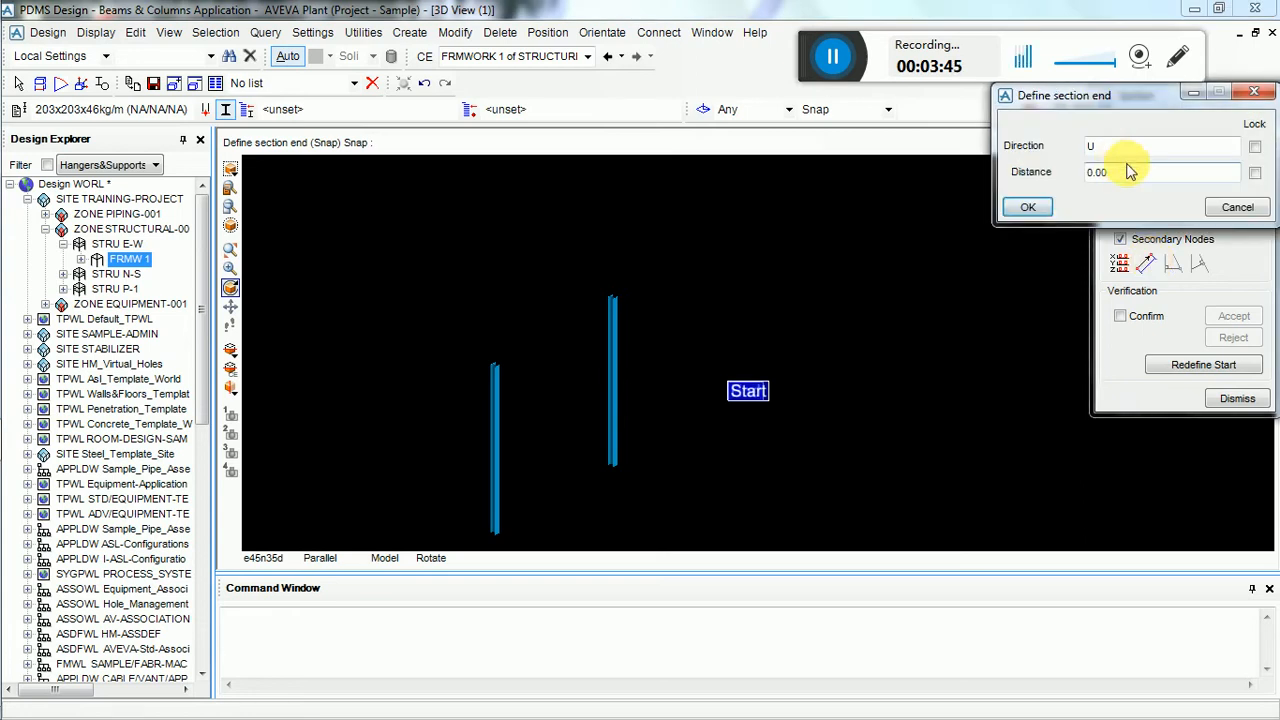
type("64")
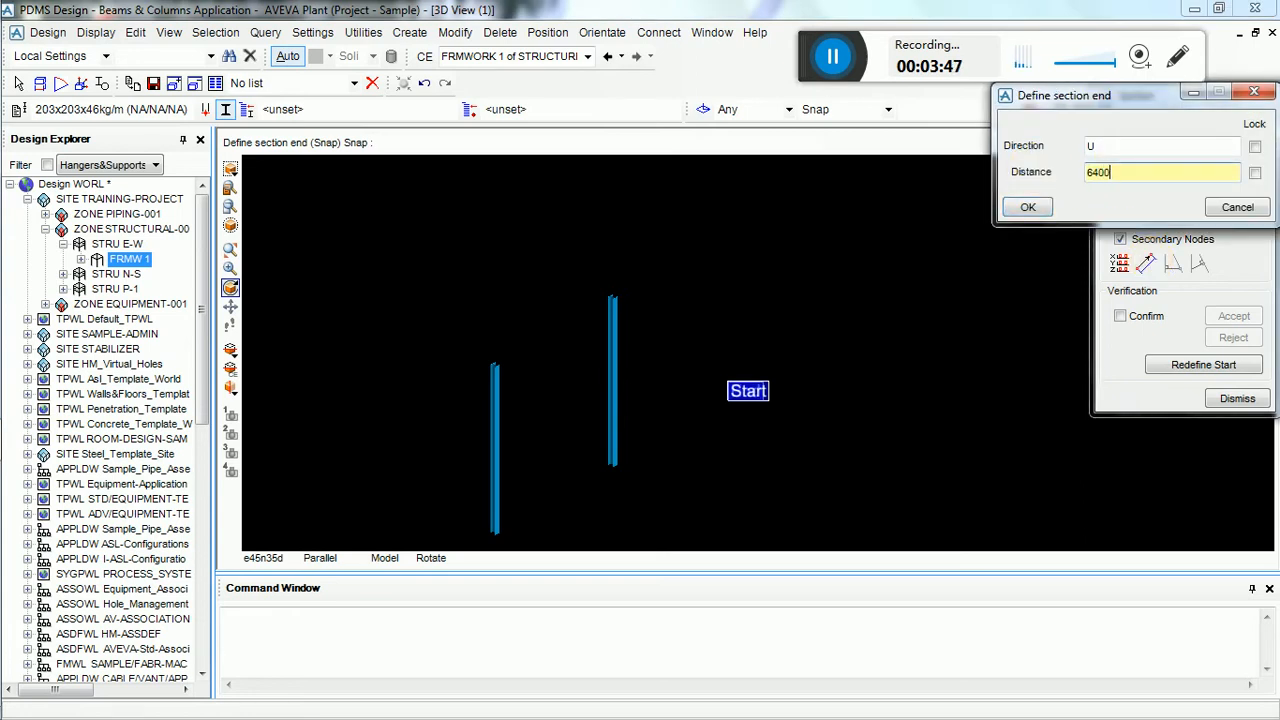
key("Return")
left_click(1028, 207)
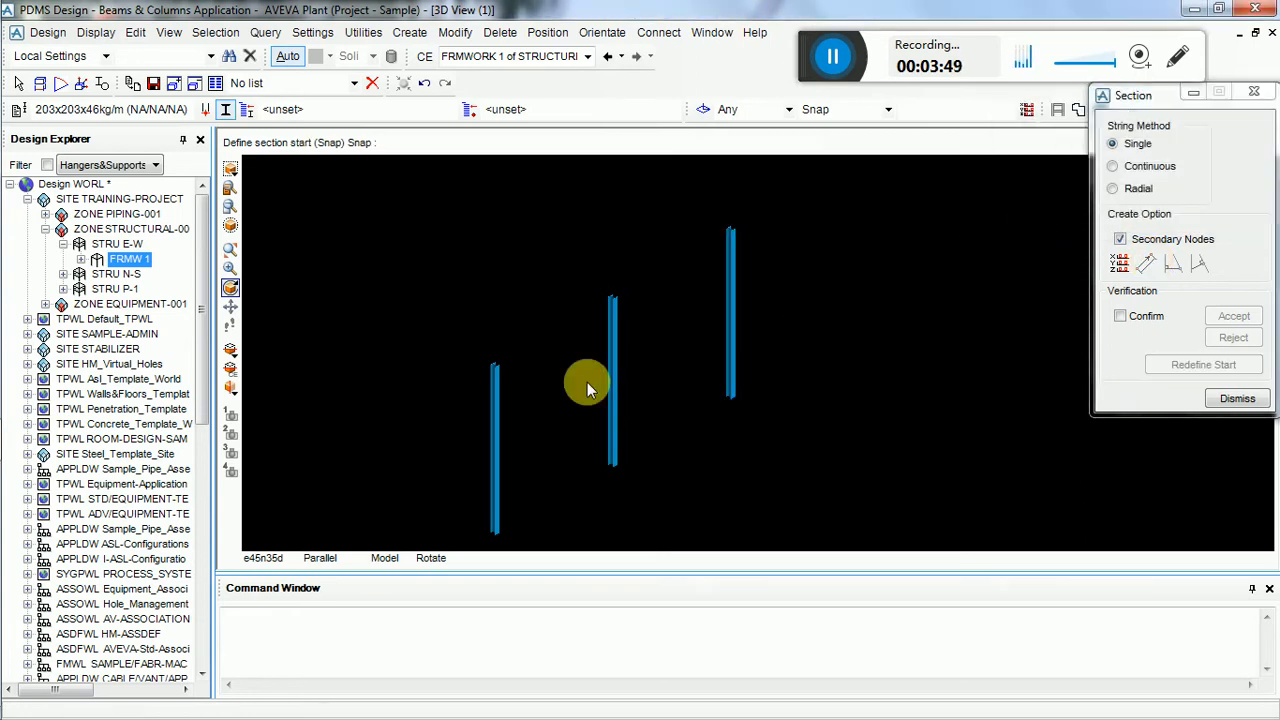
left_click(1118, 264)
left_click(1237, 265)
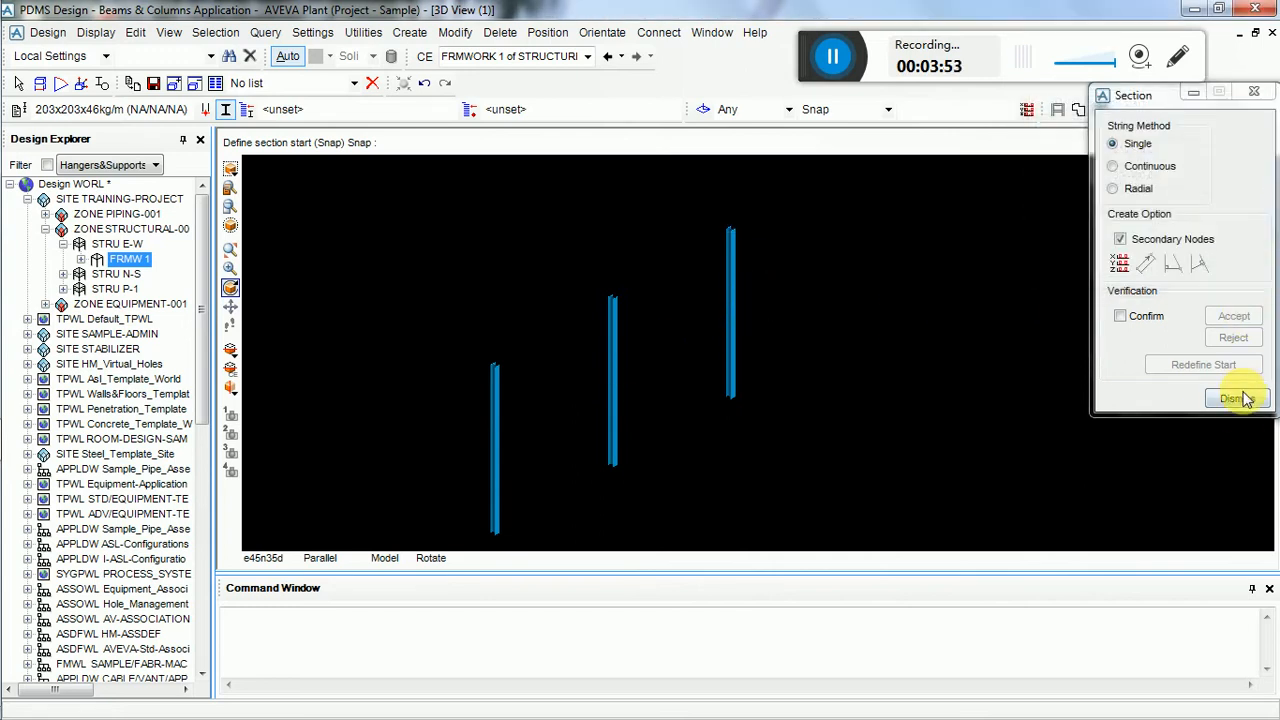
left_click(1237, 398)
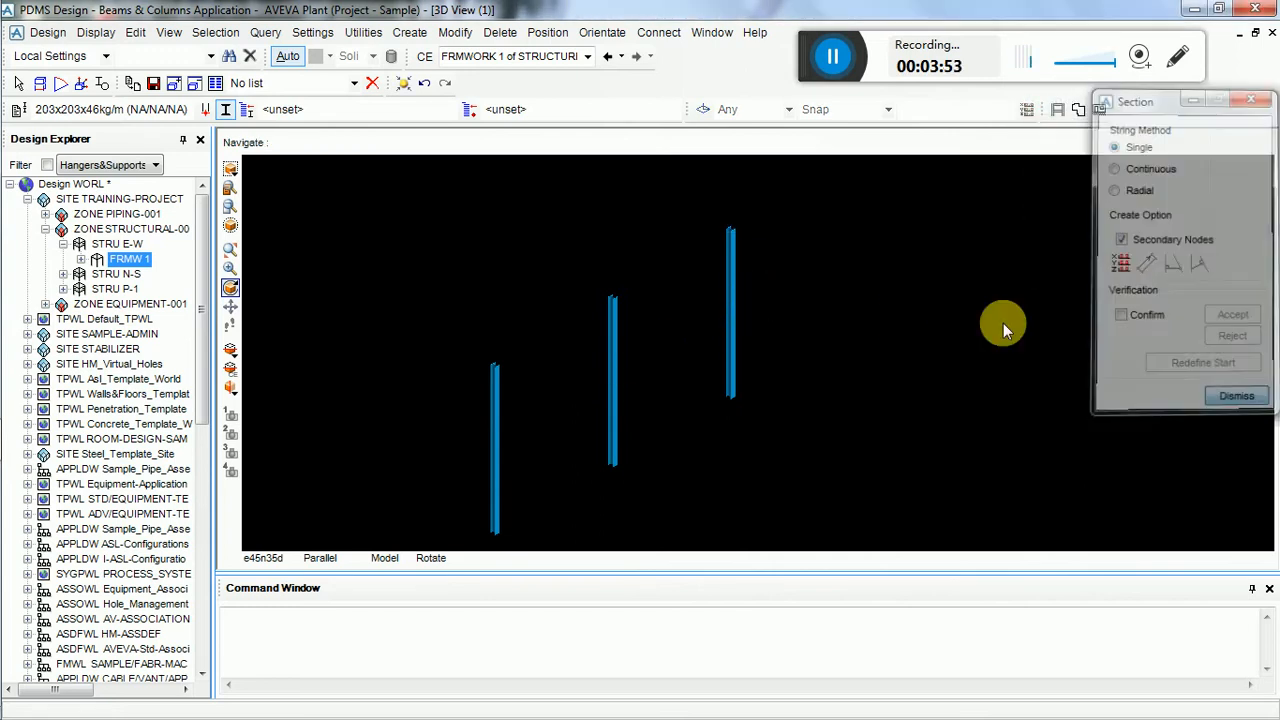
- Begin a fourth straight section under the framework, with its explicit start at West 305360, North 304800, Up 100000 with respect to World
left_click(410, 32)
mouse_move(491, 216)
left_click(597, 216)
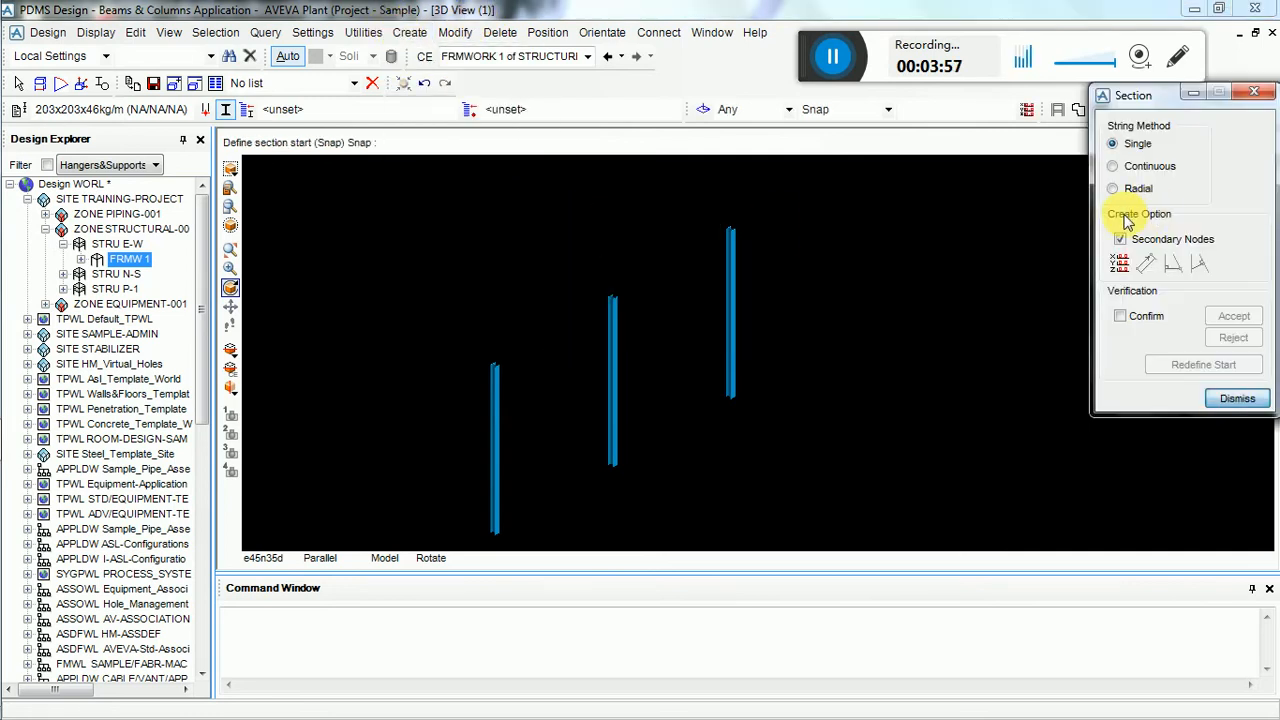
left_click(1118, 264)
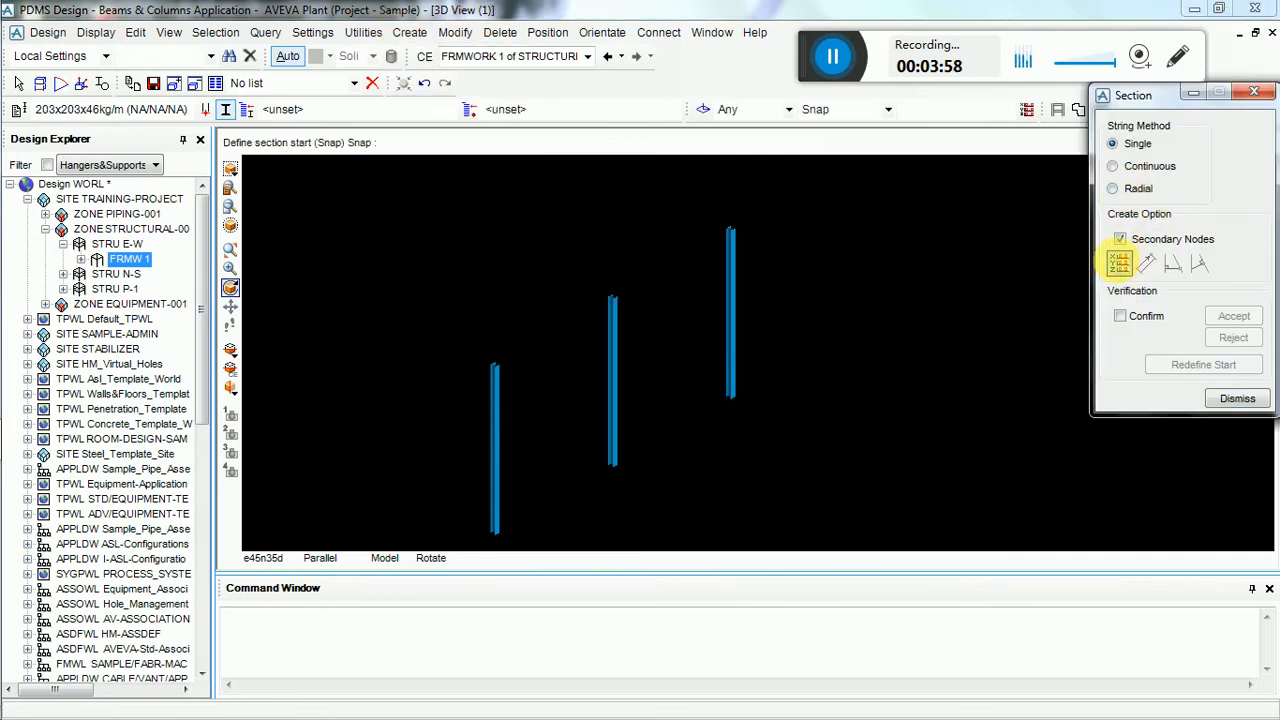
left_click_drag(1179, 156, 1072, 147)
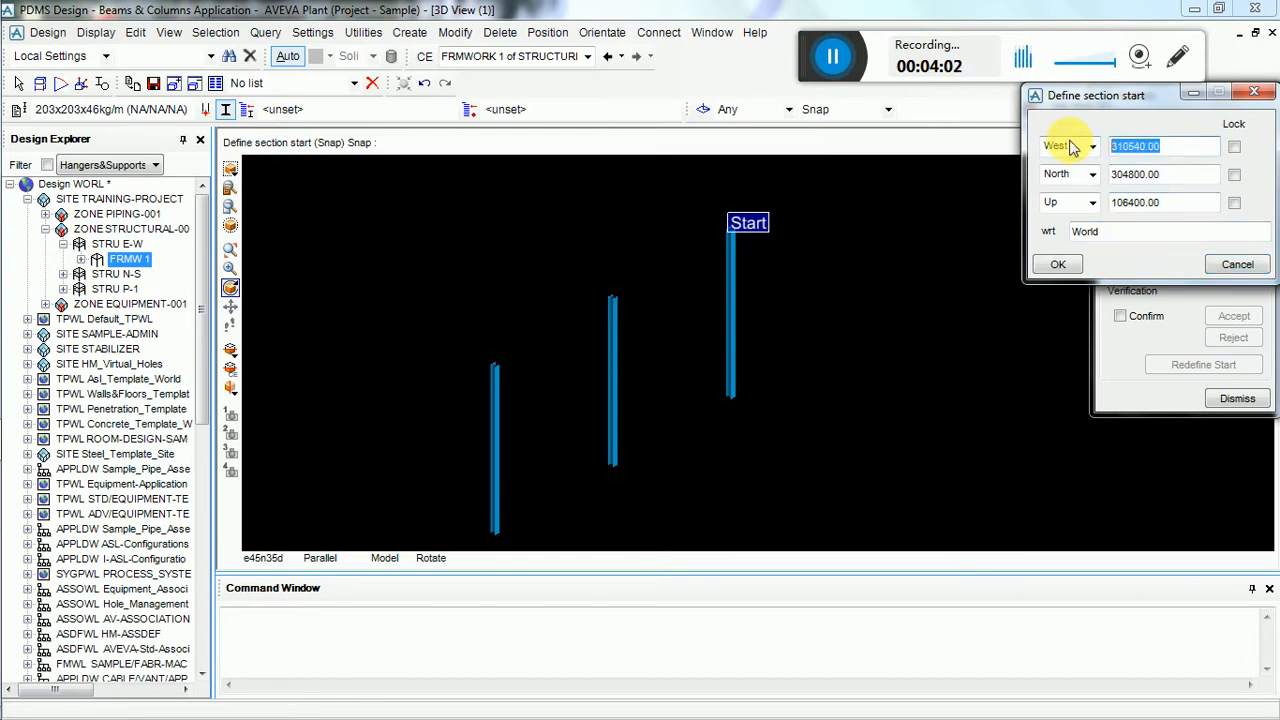
type("3053")
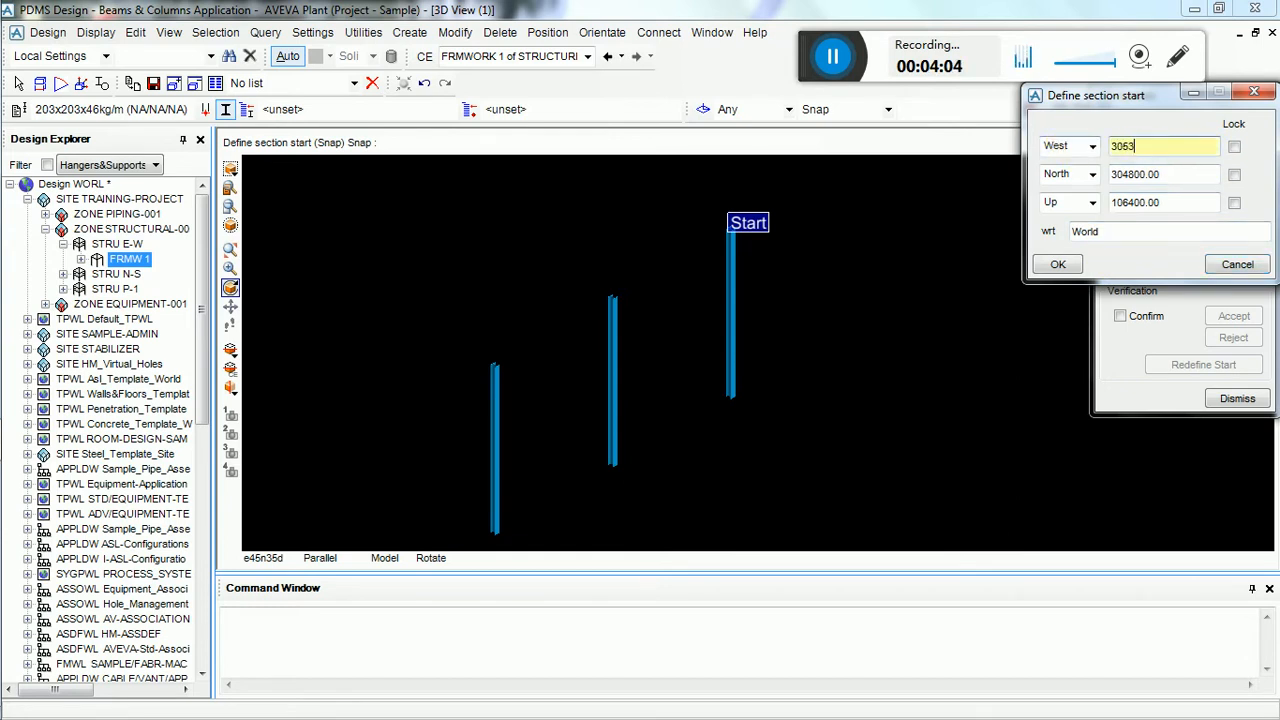
type("60")
key("Return")
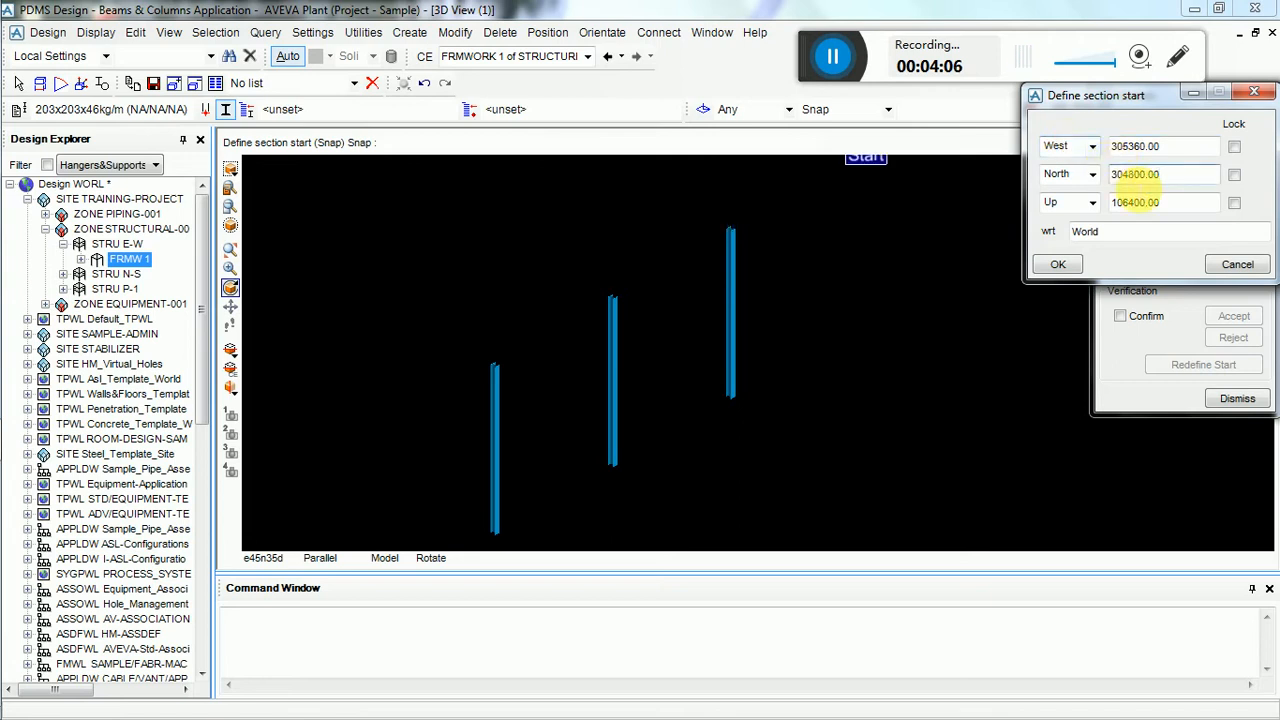
left_click_drag(1178, 205, 1075, 202)
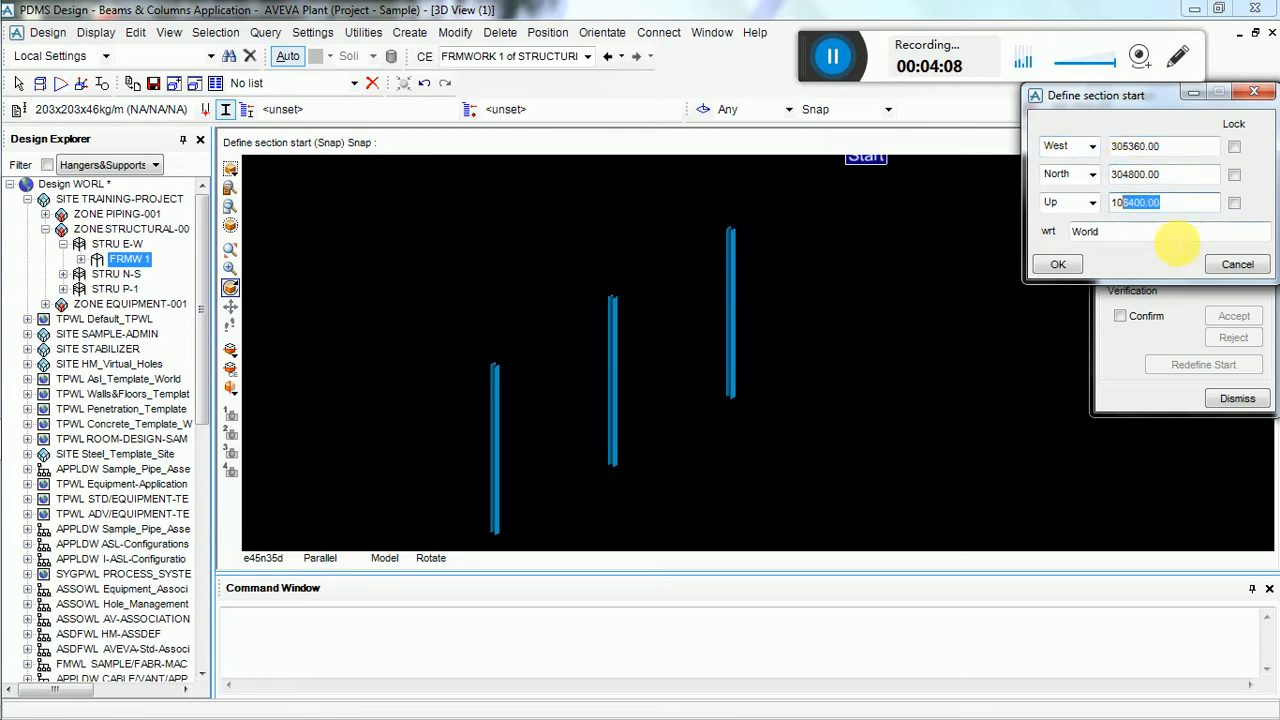
type("1000")
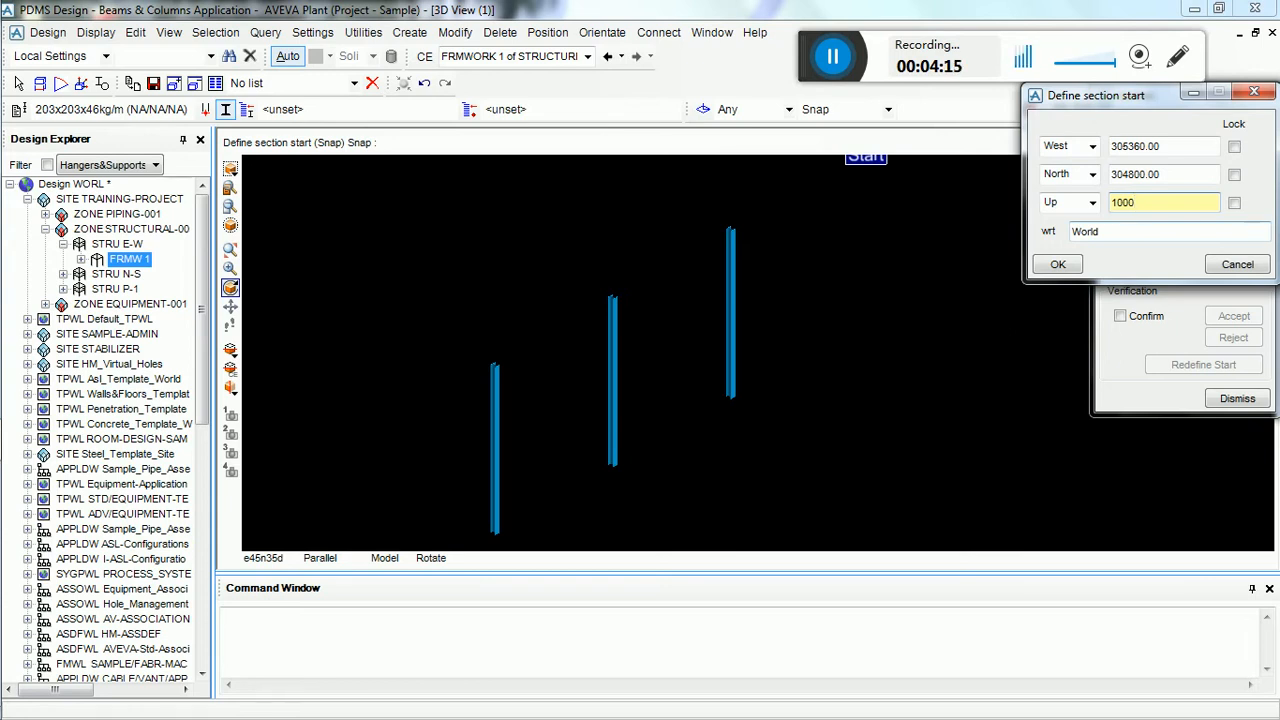
type("00")
key("Return")
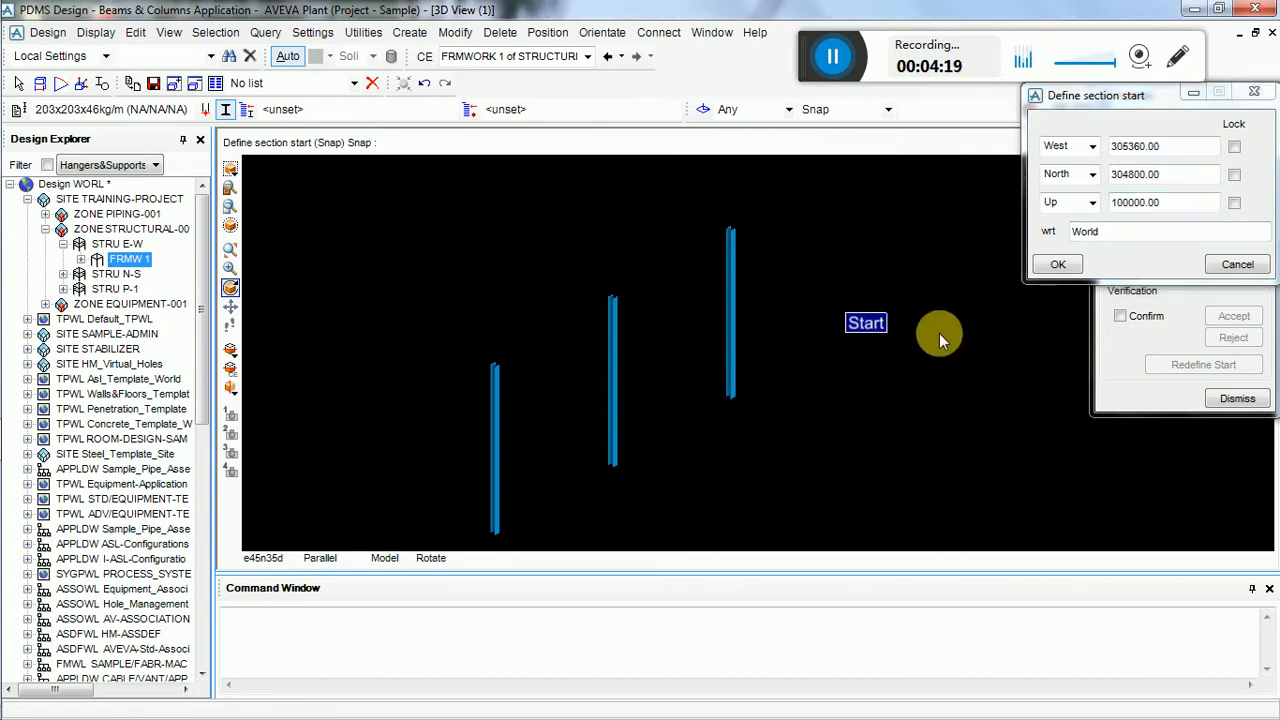
left_click(1058, 263)
- Define the fourth column's end by direction U and distance 6400, and dismiss the section form
left_click(1145, 263)
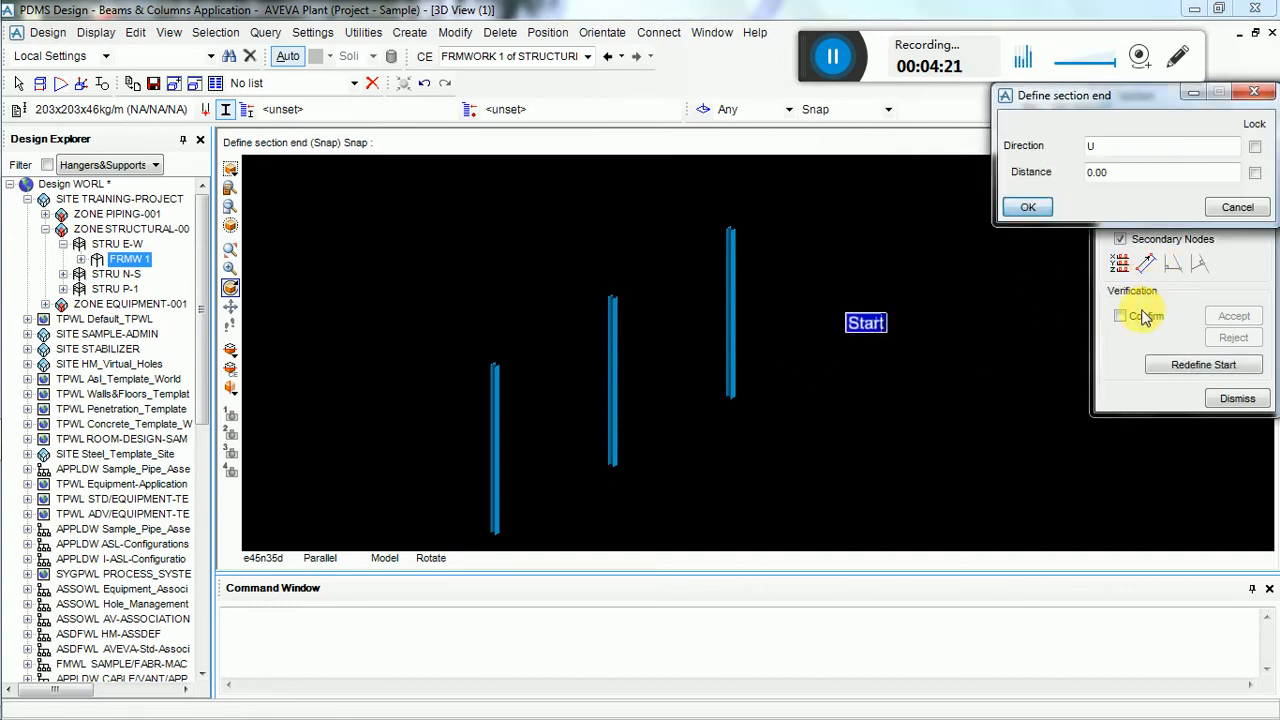
left_click(1152, 176)
type("64")
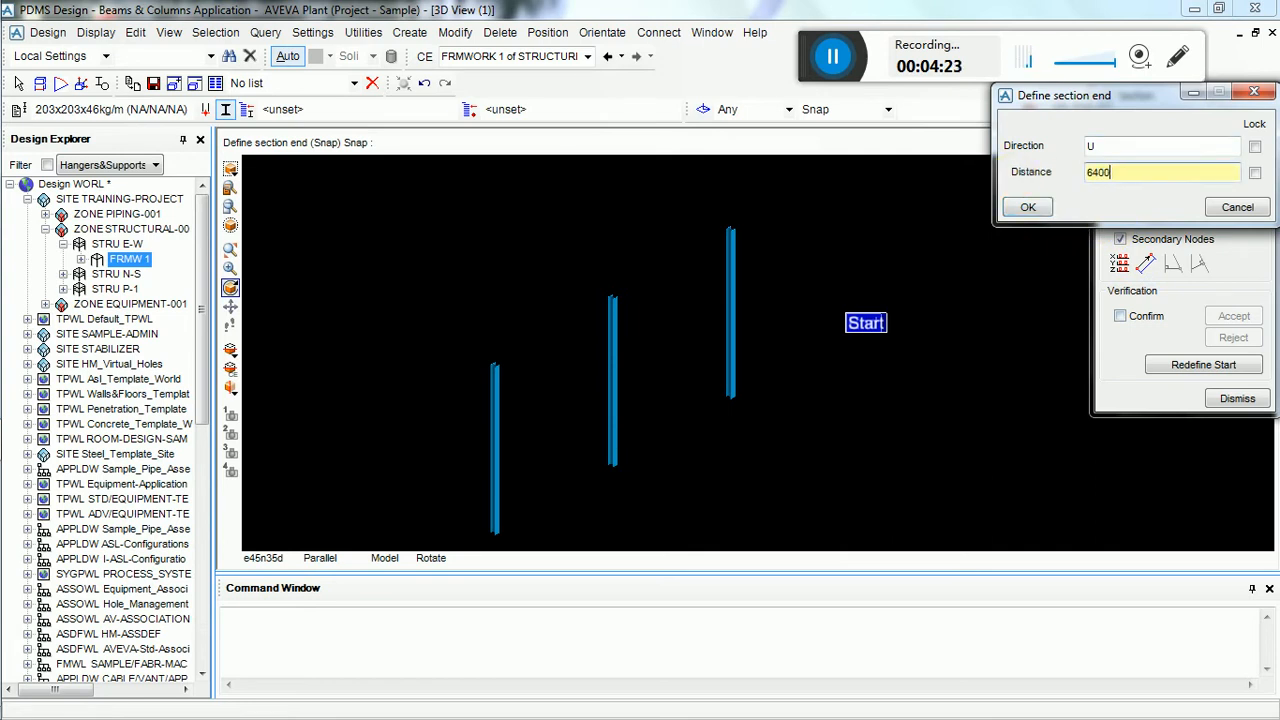
type("00")
key("Return")
left_click(1027, 207)
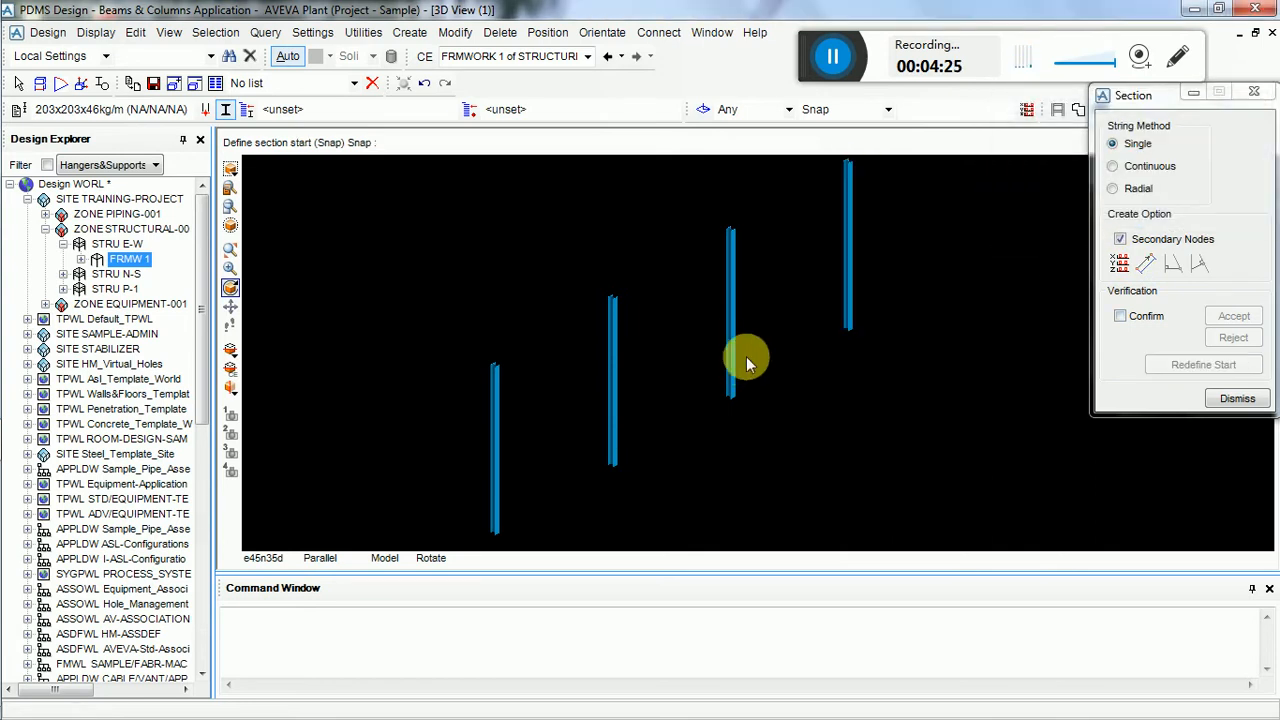
scroll(748, 350, "down", 1)
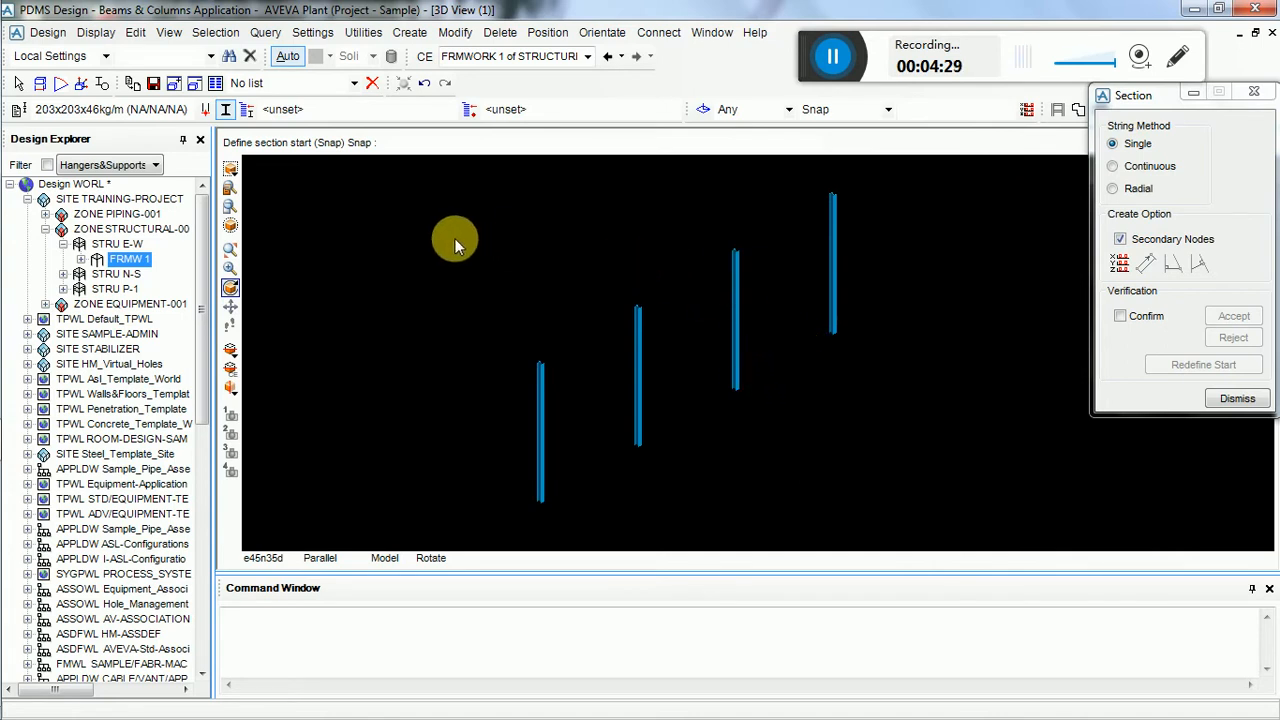
left_click(638, 325)
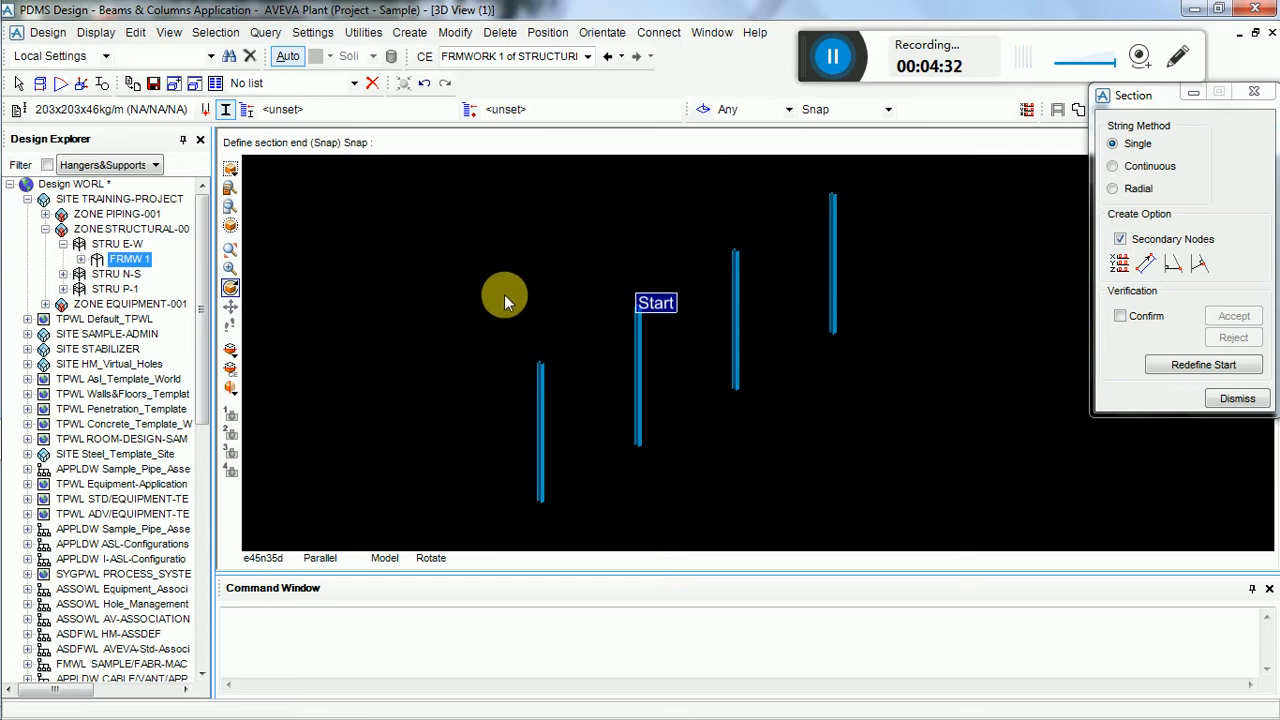
left_click(1237, 398)
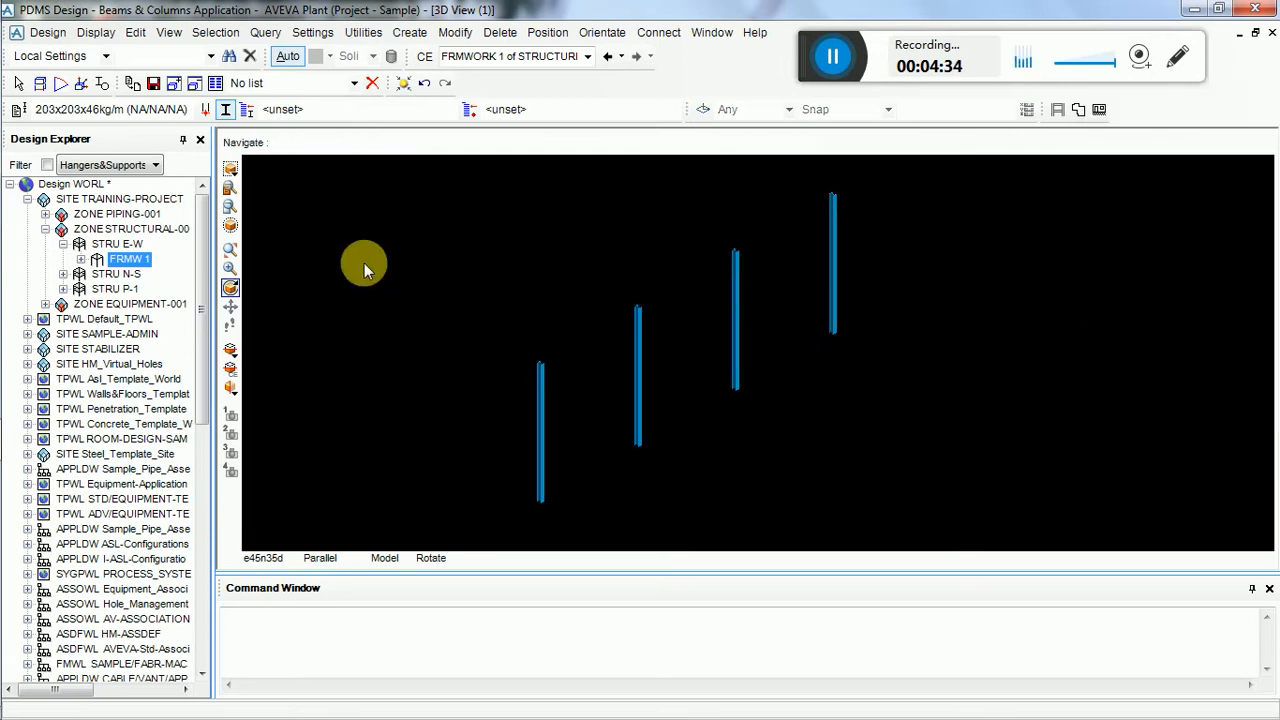
- Create a new element list with the description 1
left_click(363, 32)
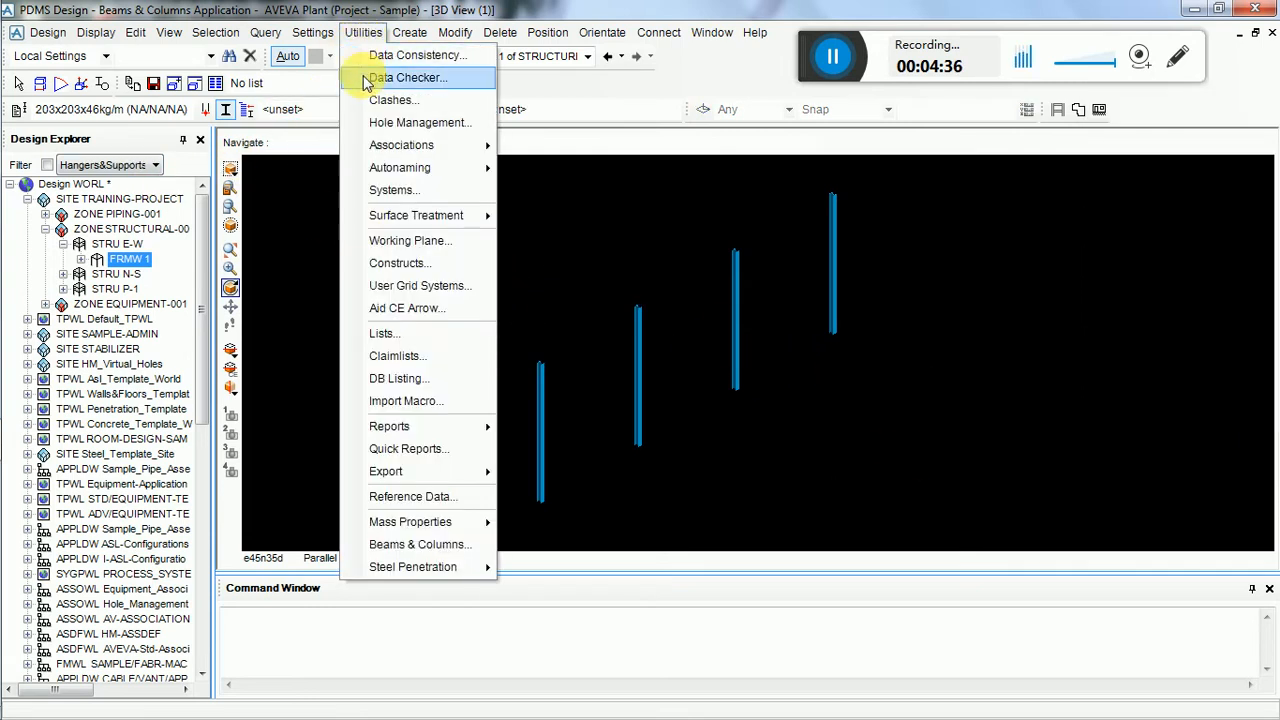
left_click(395, 338)
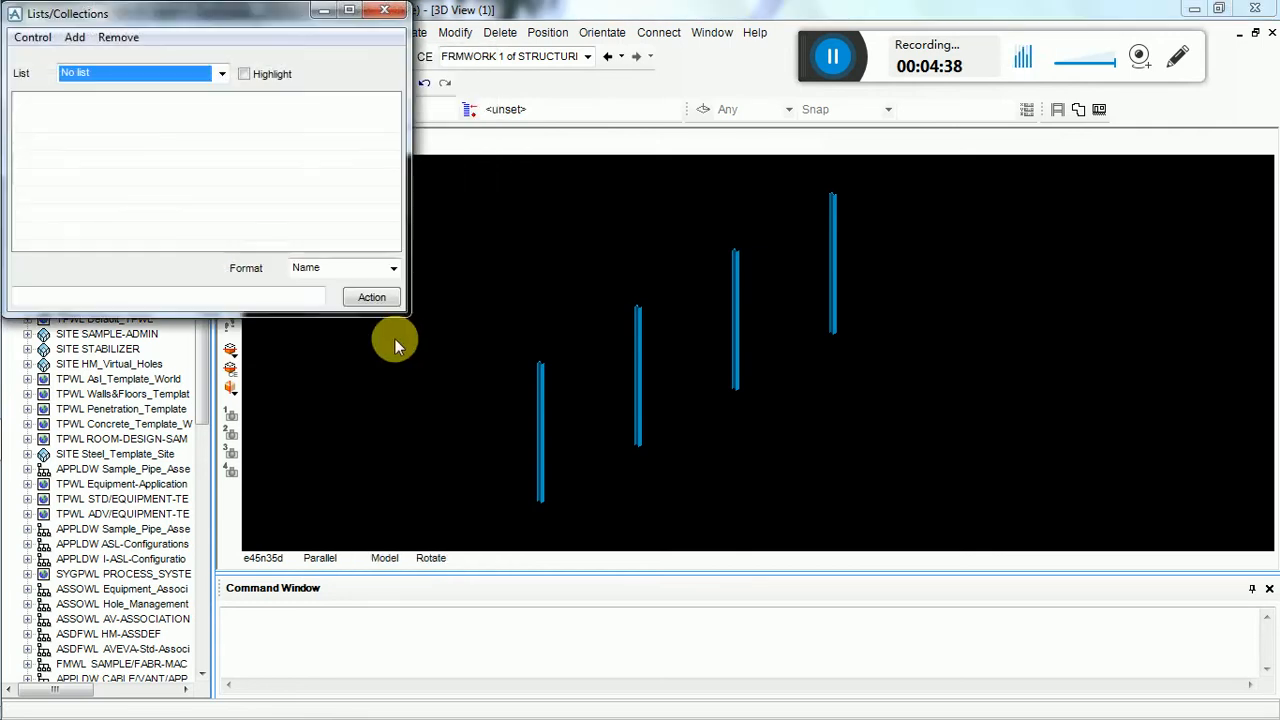
left_click(75, 37)
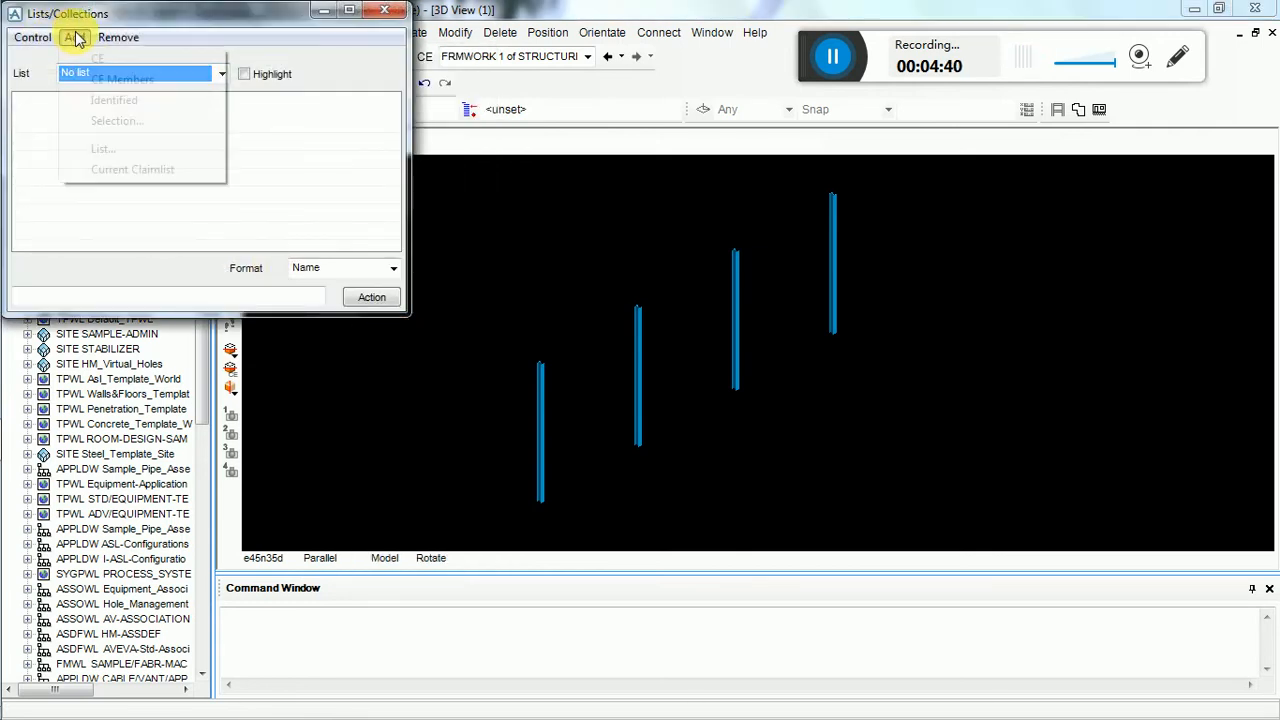
left_click(103, 148)
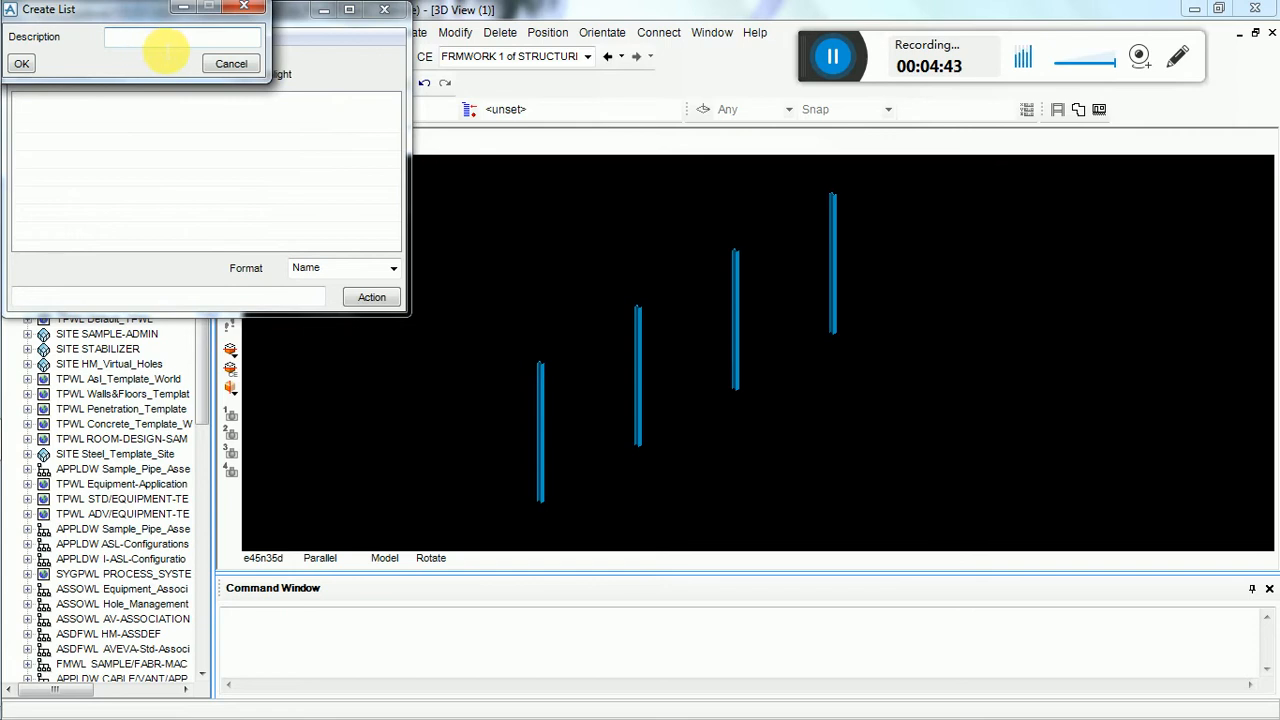
type("1")
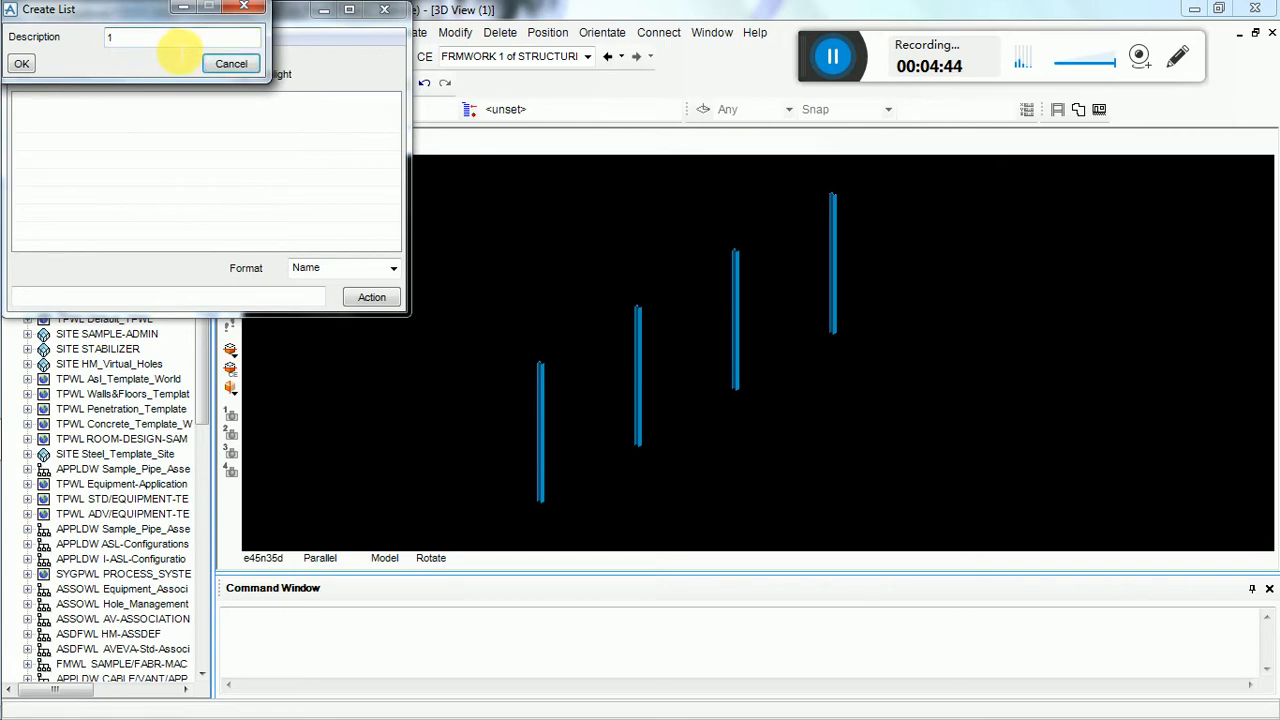
left_click(22, 66)
- Add all four columns to list 1 by identifying them in the 3D view
left_click(75, 37)
left_click(118, 100)
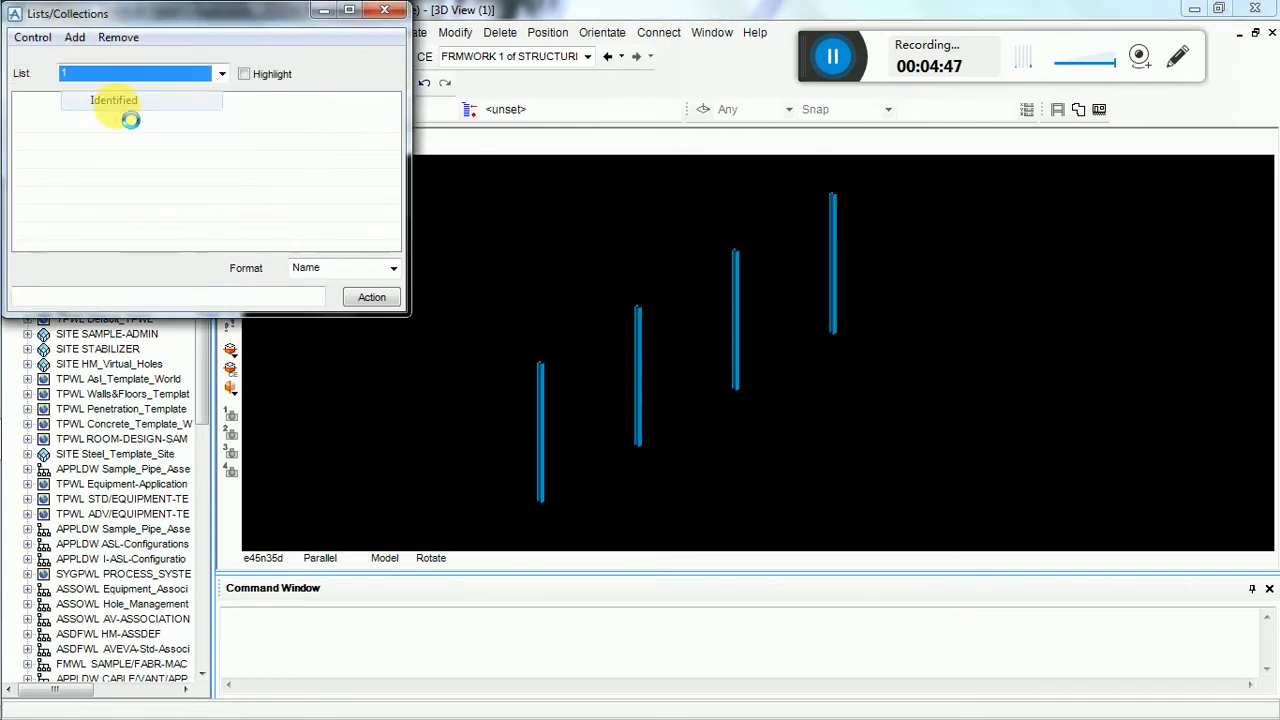
left_click(541, 397)
left_click(640, 349)
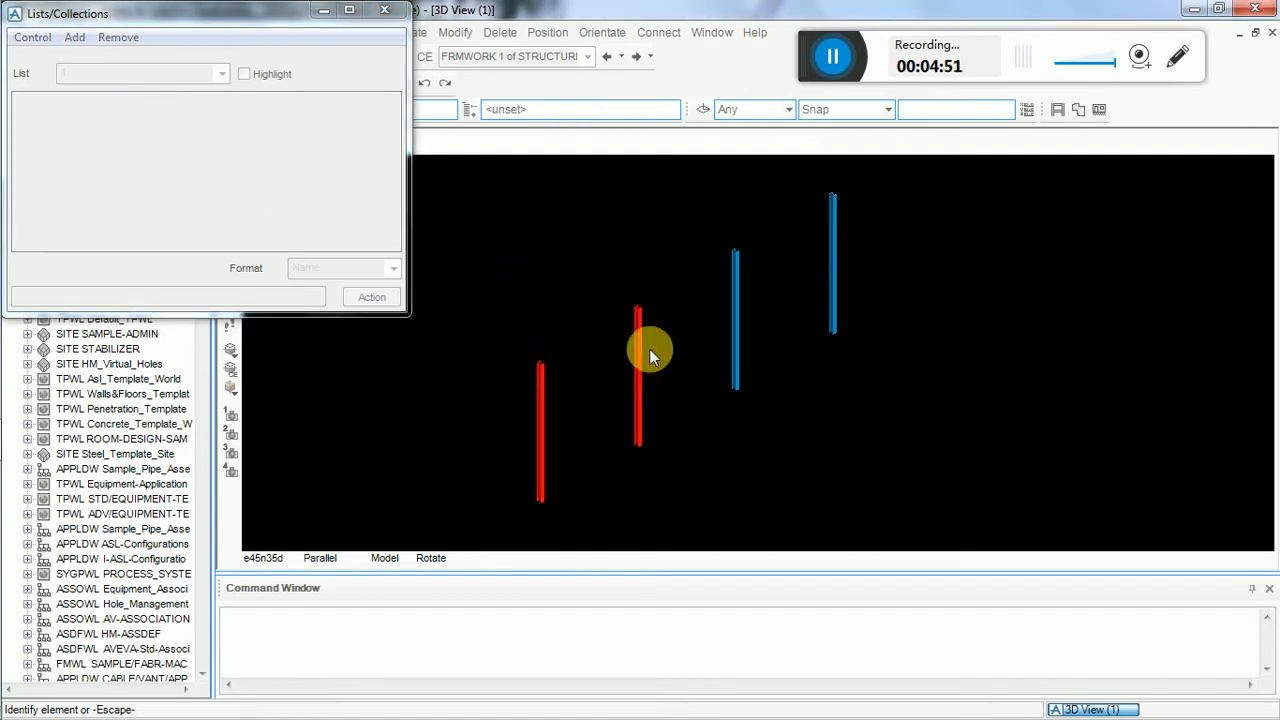
left_click(737, 314)
left_click(829, 265)
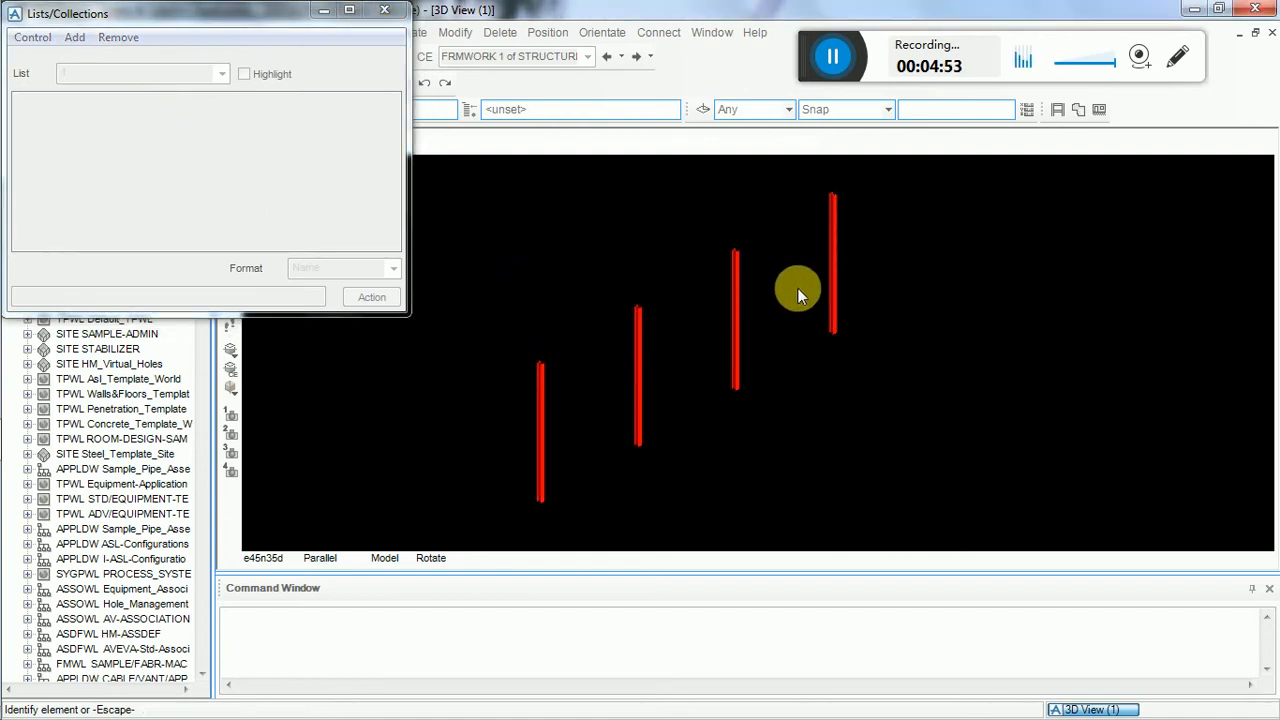
key("Escape")
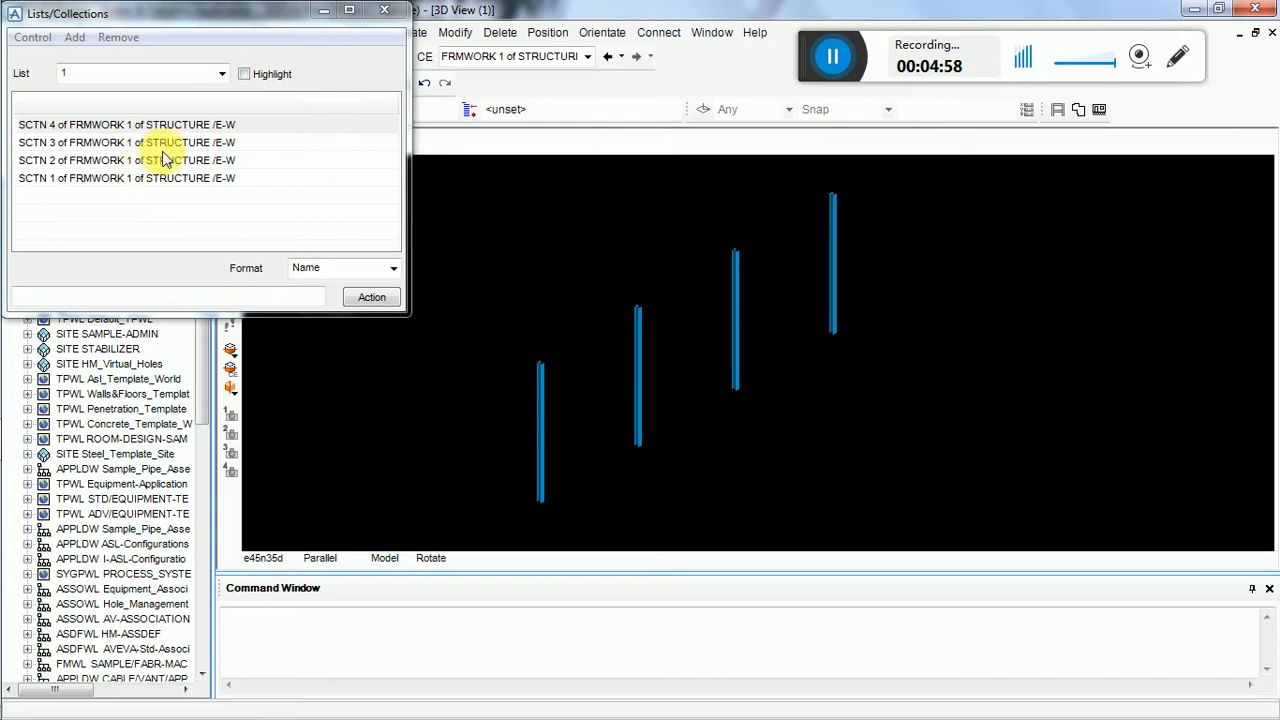
- Enter the beginning of the copy action for list 1 as NEW SCTN COPY PRE BY N
left_click(80, 297)
left_click(110, 295)
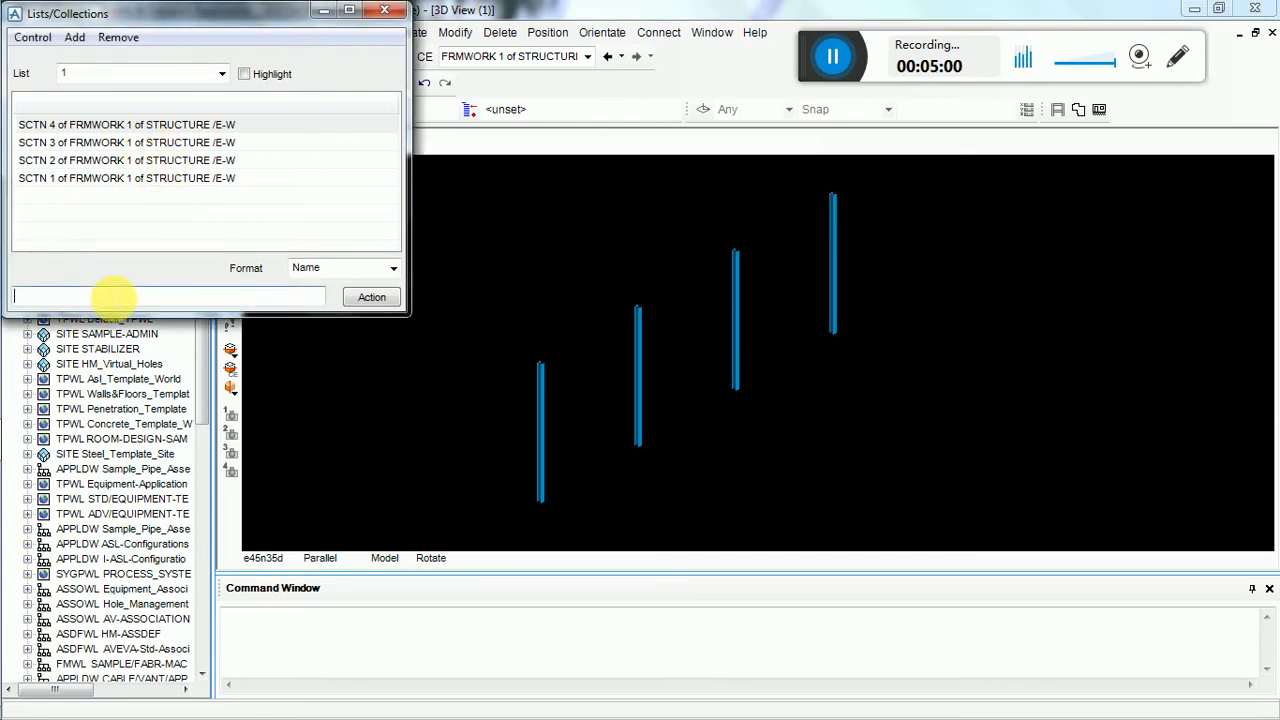
type("NEW")
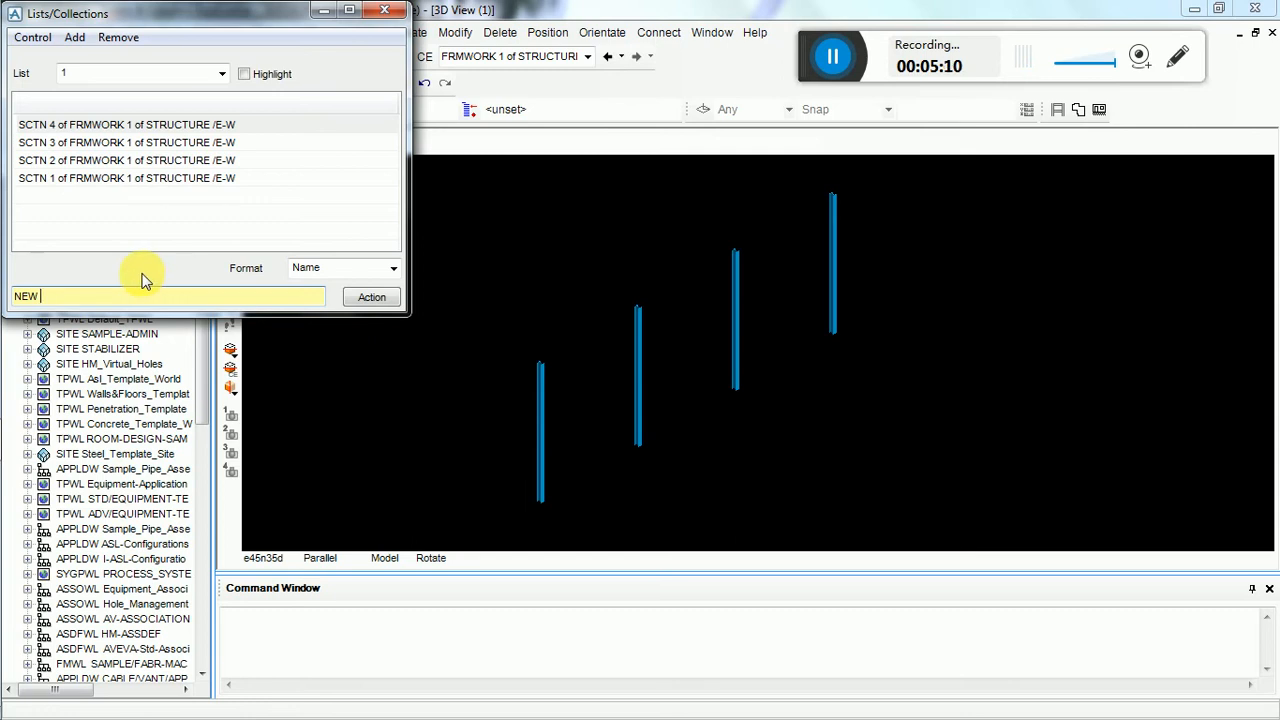
type("SCTN ")
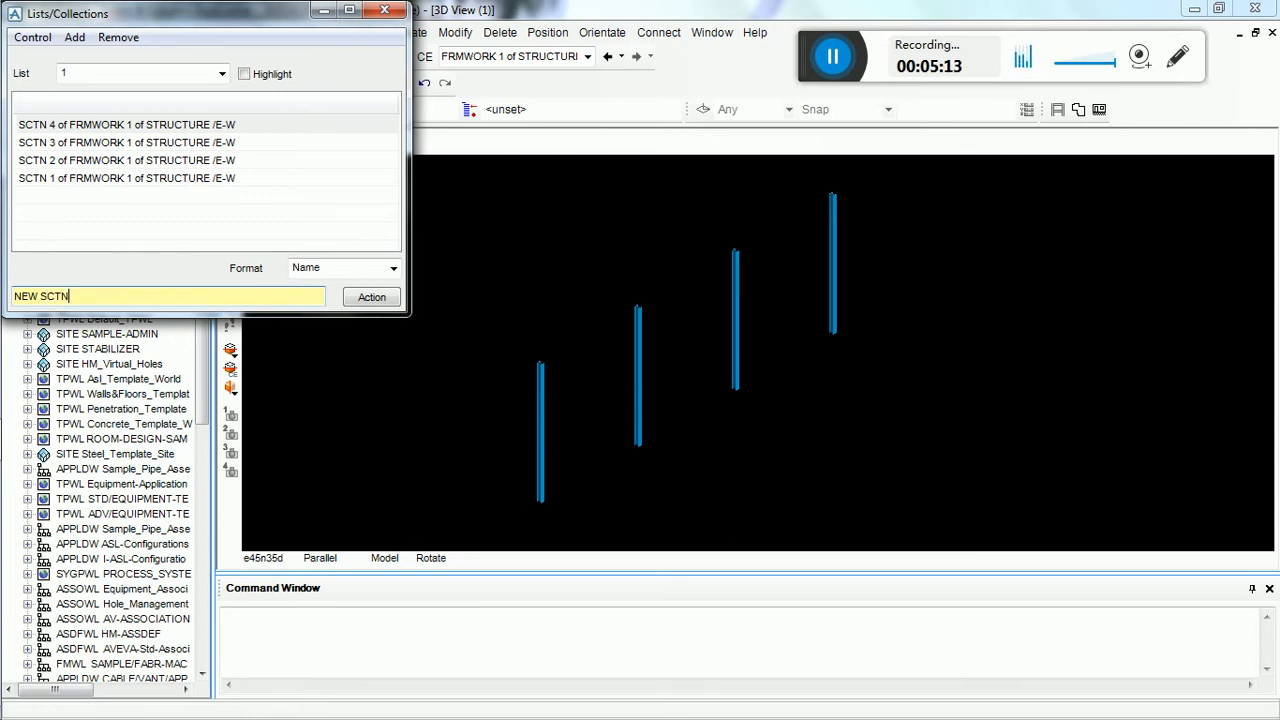
type("COPY PRE")
key("BackSpace")
type("BY N")
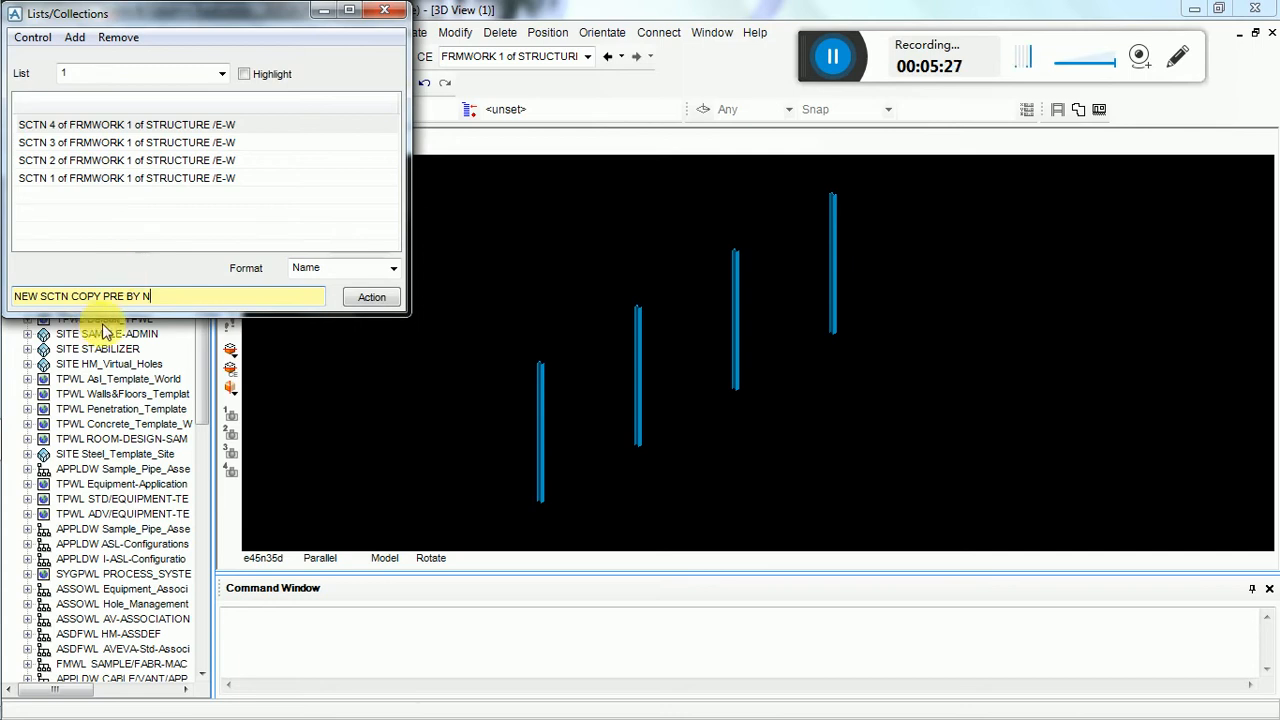
- Complete the list action with the distance 4880 and run it to copy the four columns northward
left_click(535, 392)
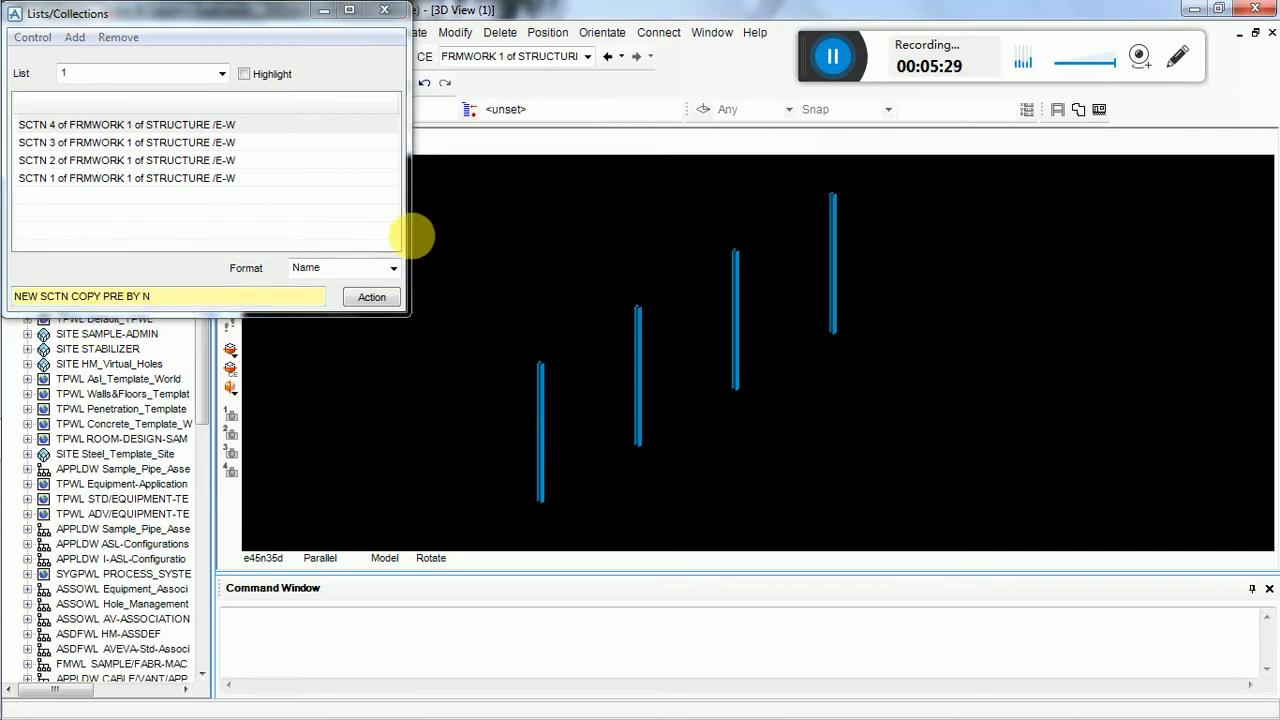
left_click(152, 296)
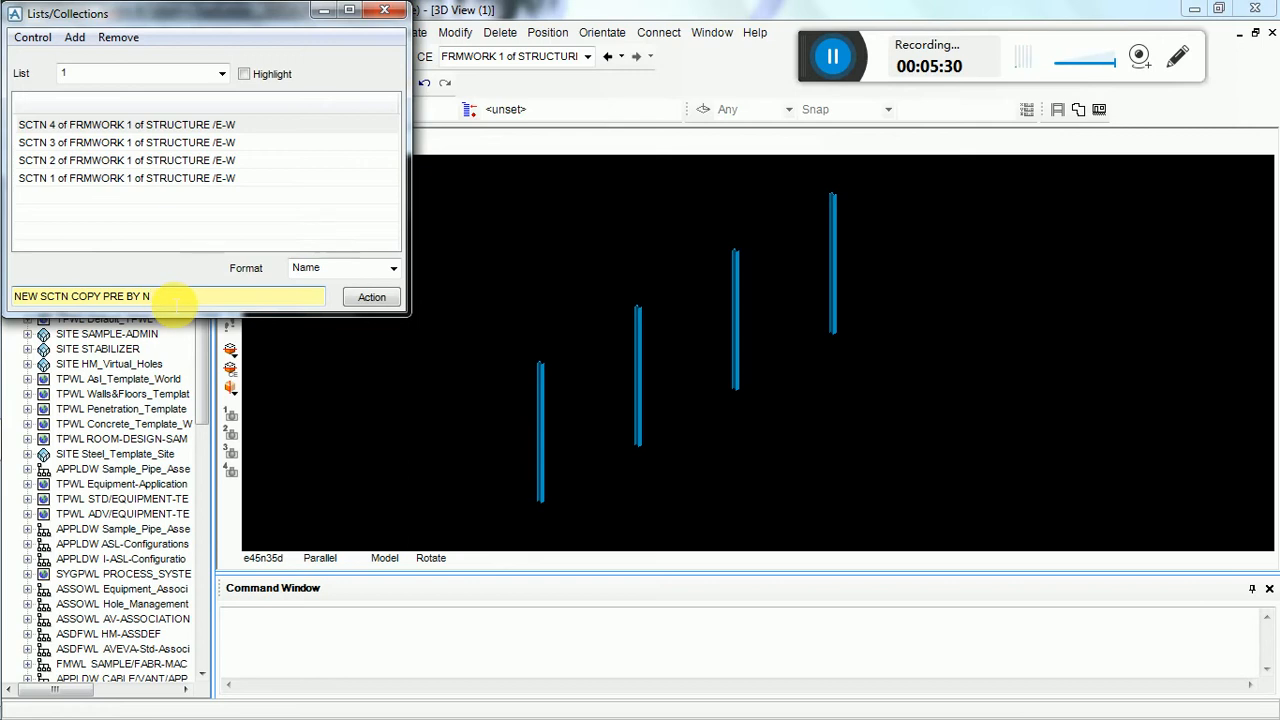
left_click(716, 331)
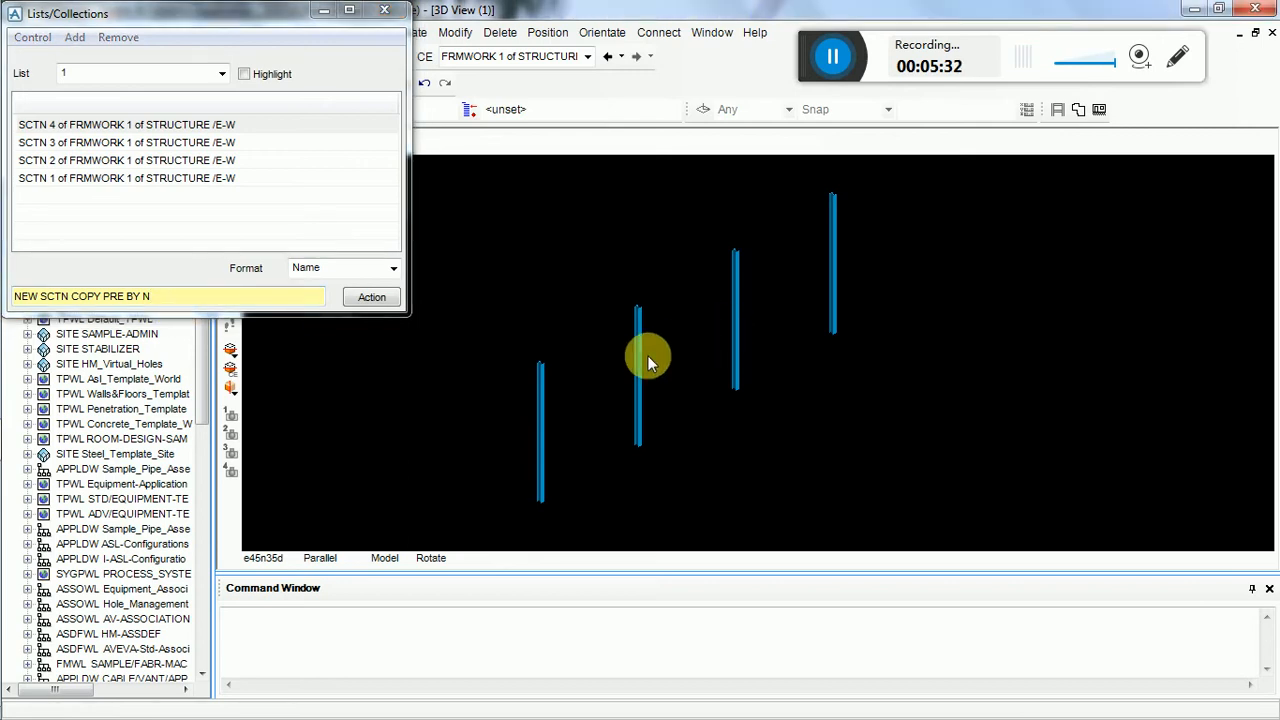
middle_click_drag(647, 355, 652, 364)
mouse_move(1, 2)
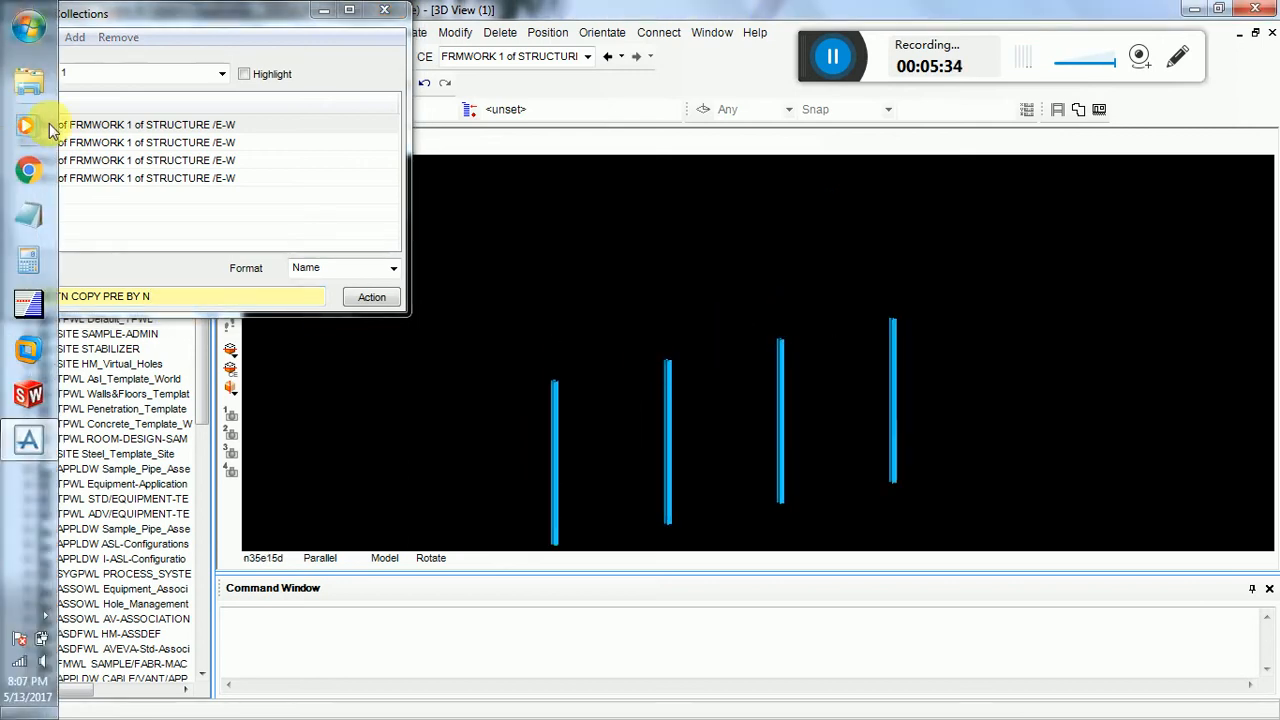
left_click(195, 300)
type("4880")
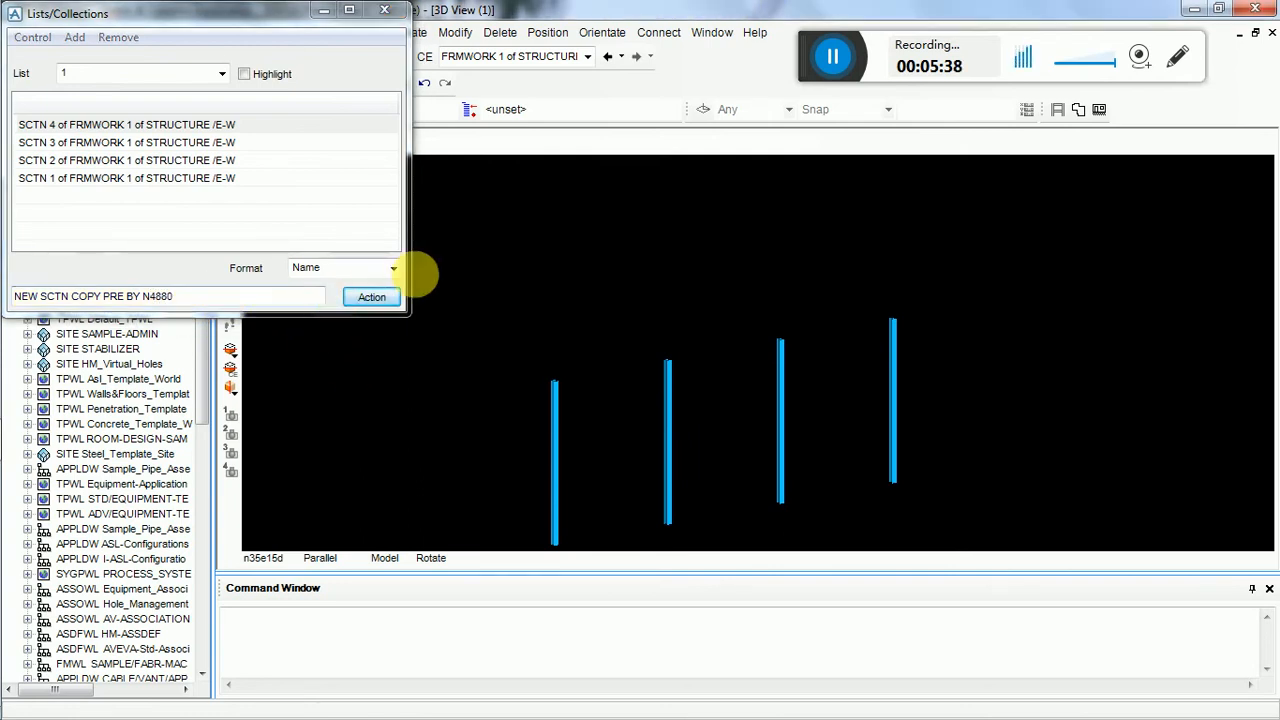
left_click(386, 302)
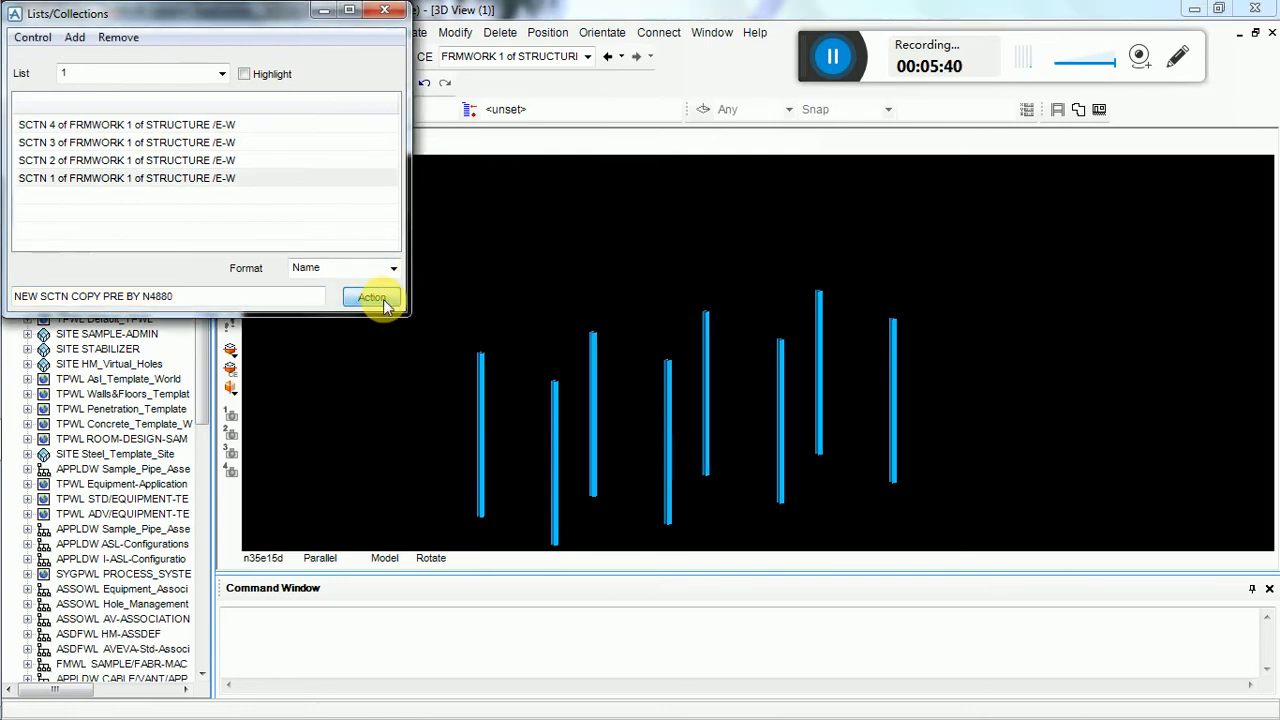
- Set the 3D view to the e45n35d isometric direction and close the Lists/Collections form
right_click(761, 223)
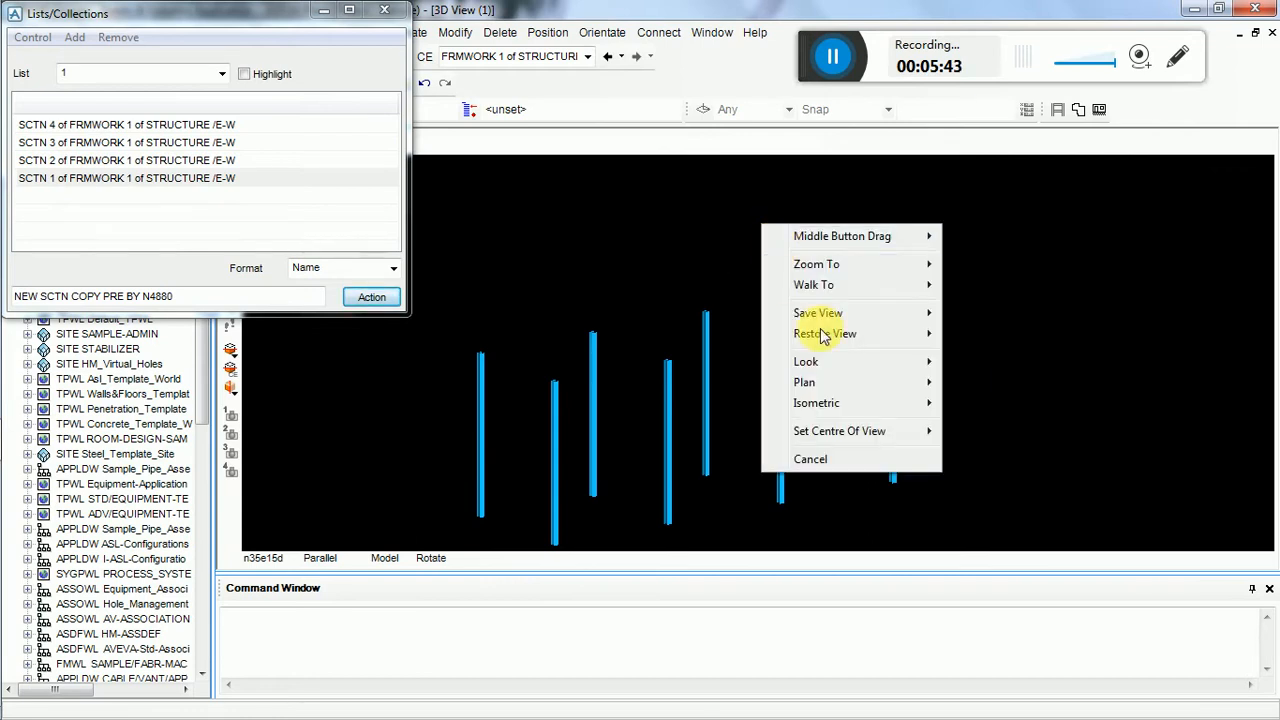
mouse_move(880, 403)
left_click(978, 446)
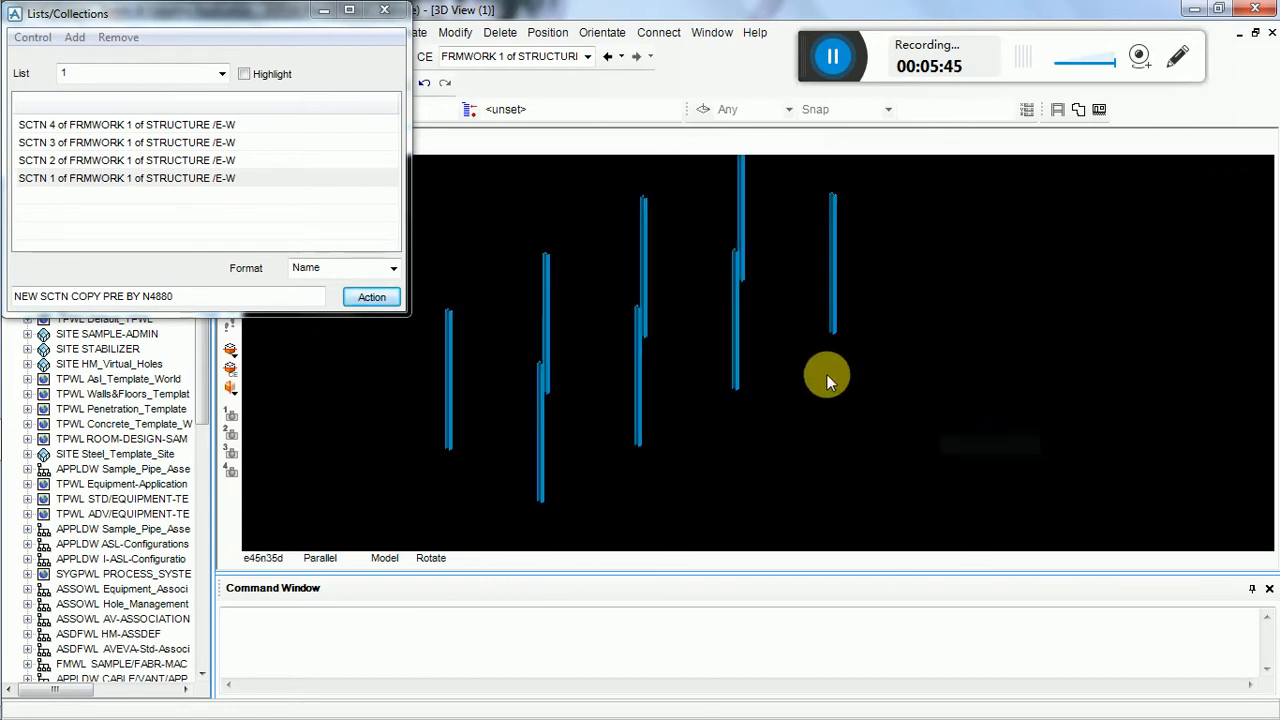
left_click(384, 10)
left_click_drag(593, 397, 643, 390)
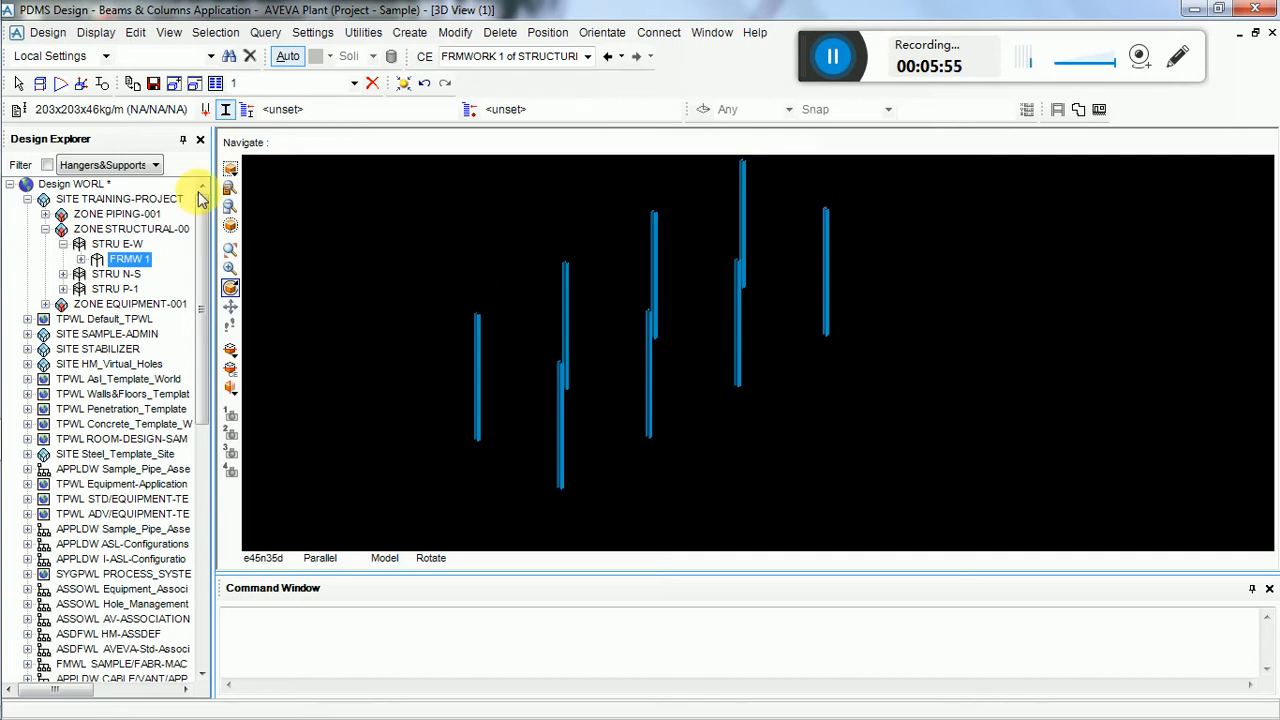
- Set the default section profile to the British Standard Universal Beams size 203x133x25kg/m and dismiss the specification form
left_click(20, 115)
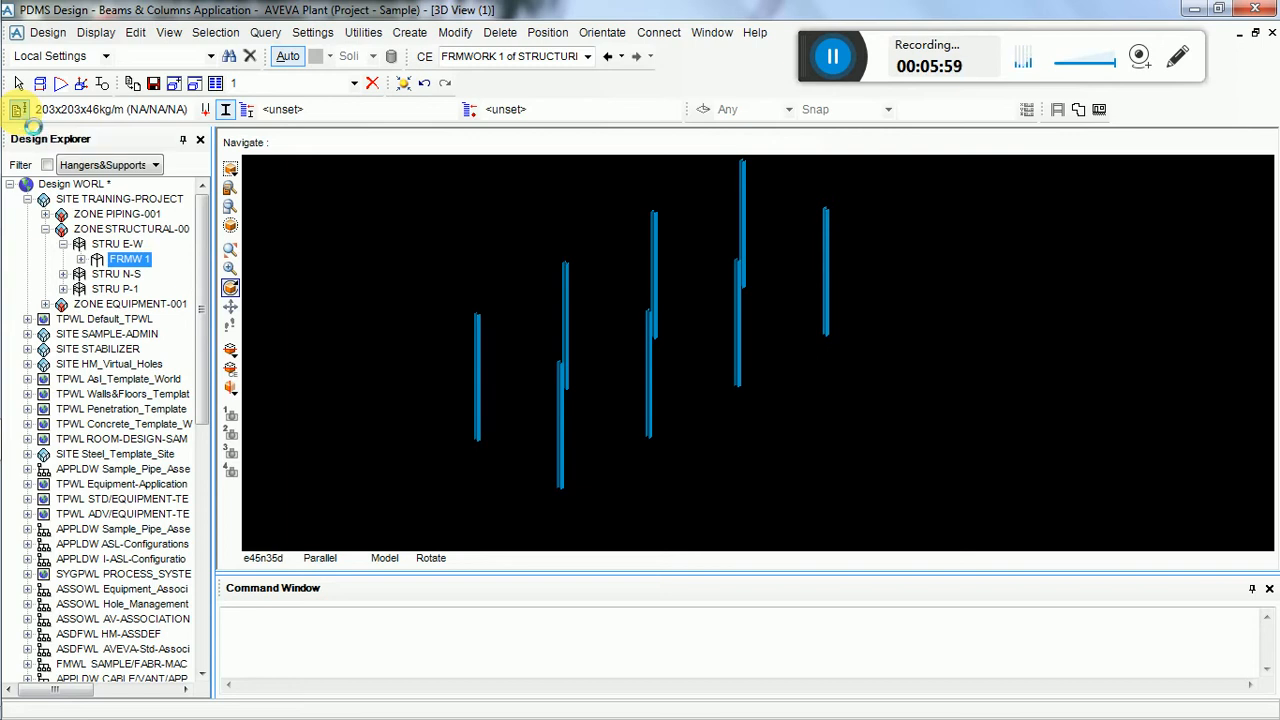
left_click_drag(128, 26, 418, 32)
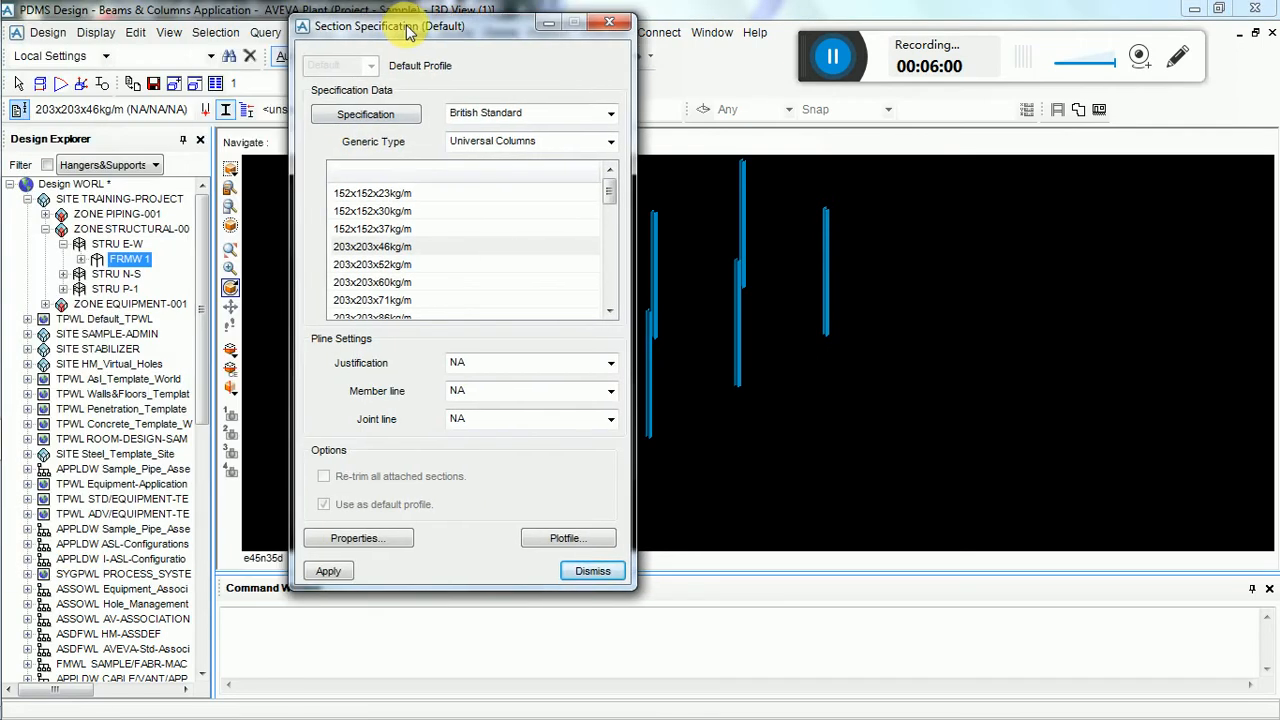
left_click(514, 143)
left_click(538, 260)
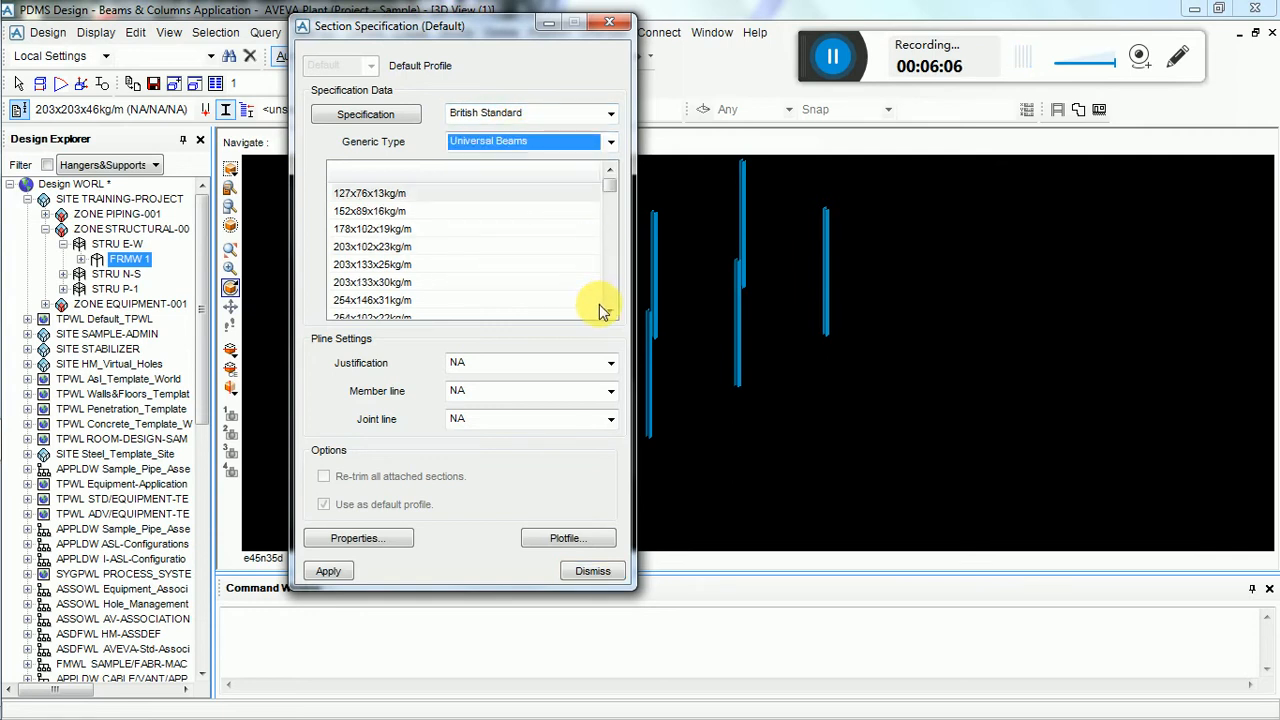
left_click(399, 266)
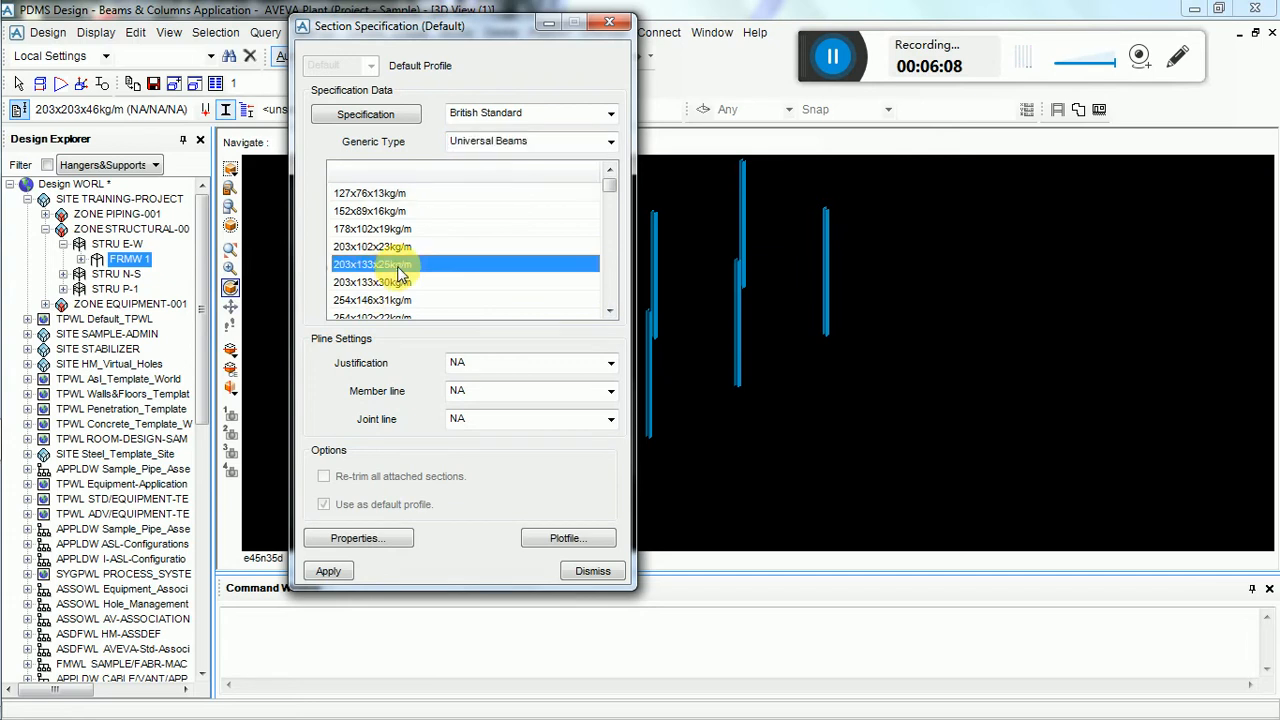
left_click(326, 572)
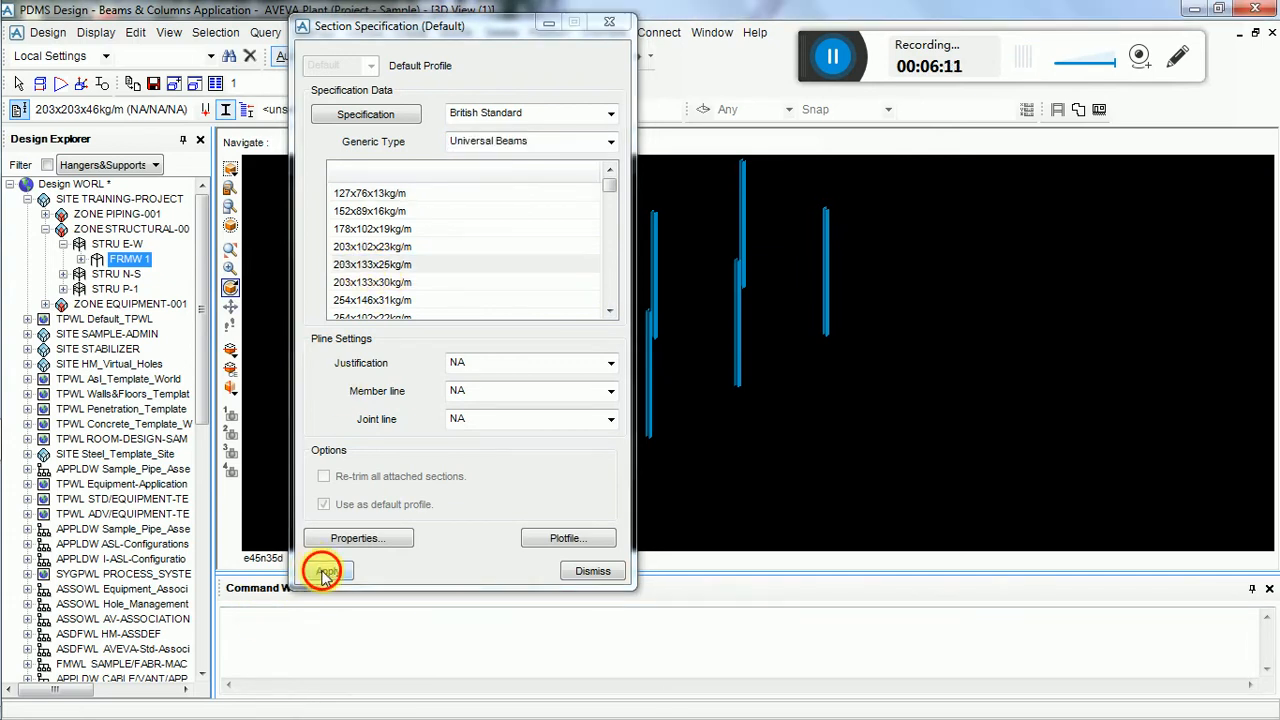
left_click(593, 575)
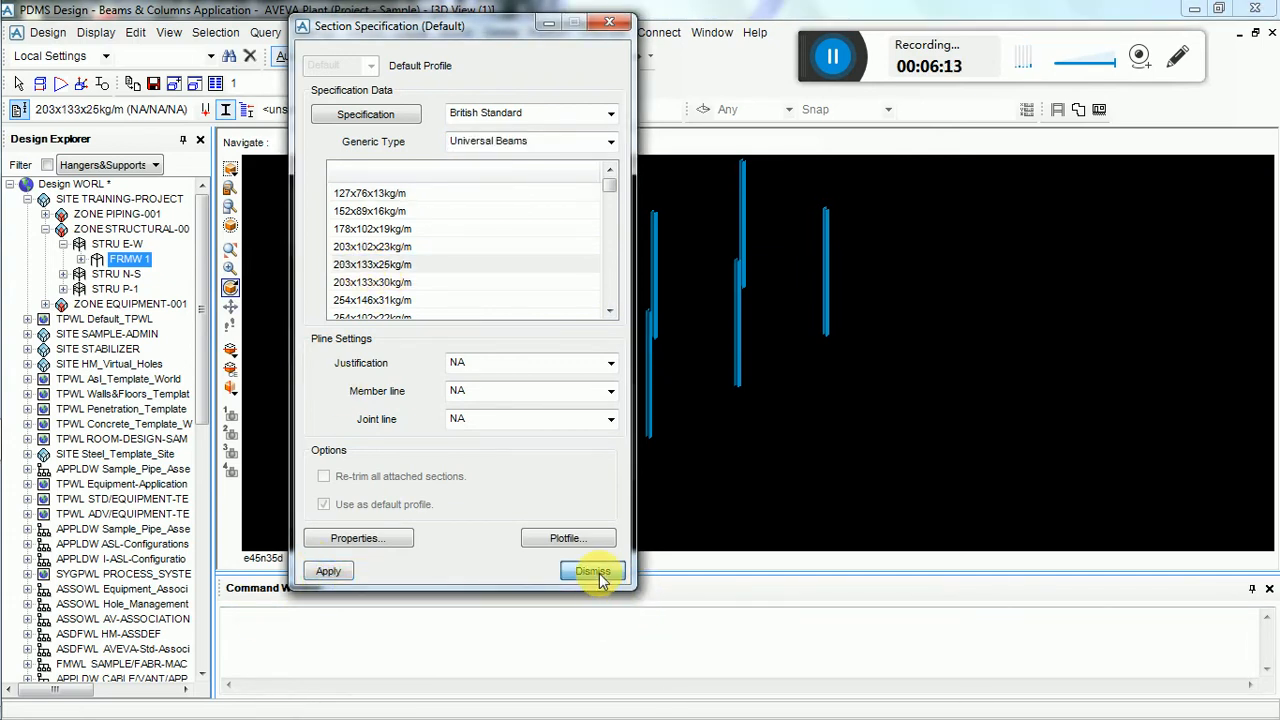
- Begin a new structure under zone STRUCTURAL-001
scroll(746, 291, "up", 2)
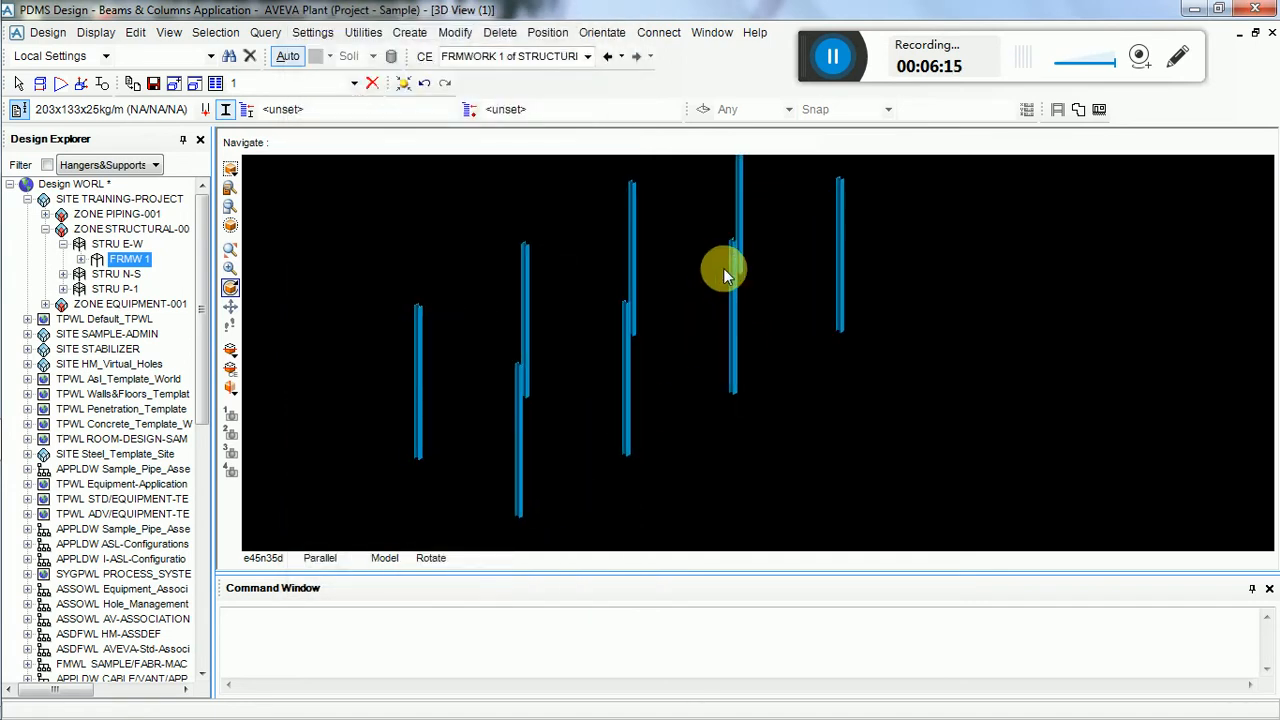
middle_click(722, 266)
middle_click(633, 401)
scroll(834, 365, "up", 1)
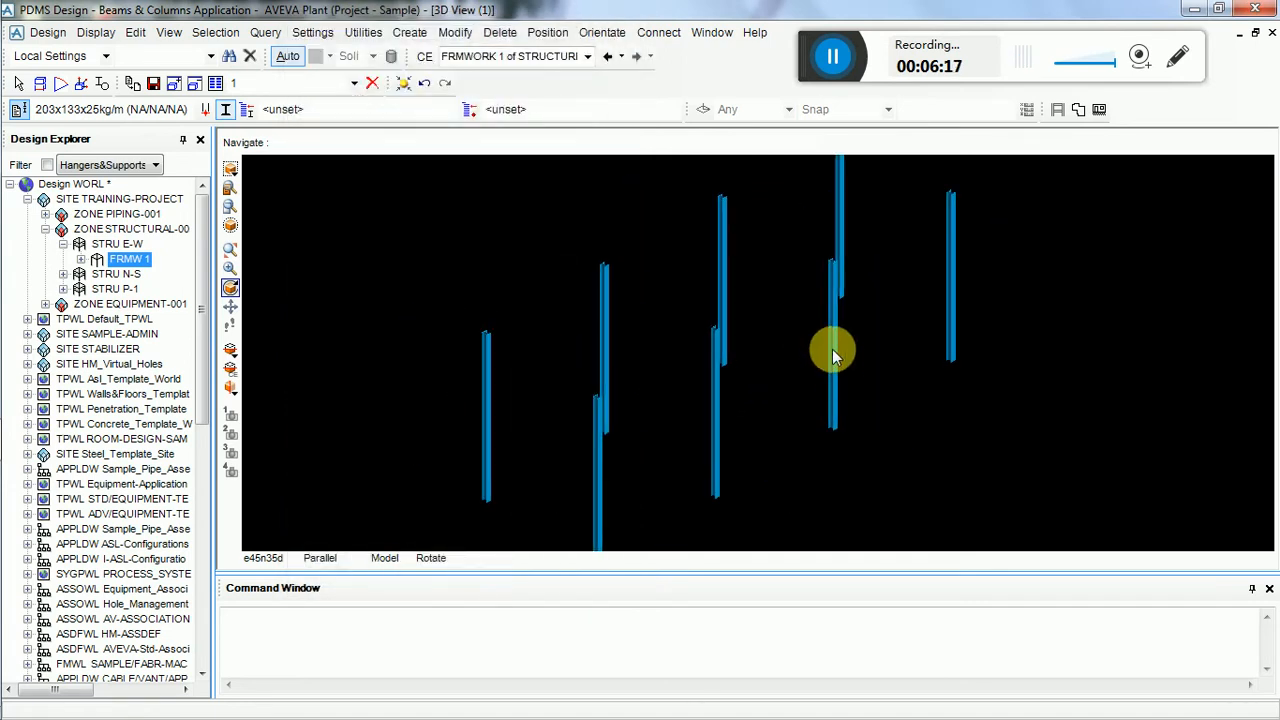
middle_click(834, 362)
left_click(410, 33)
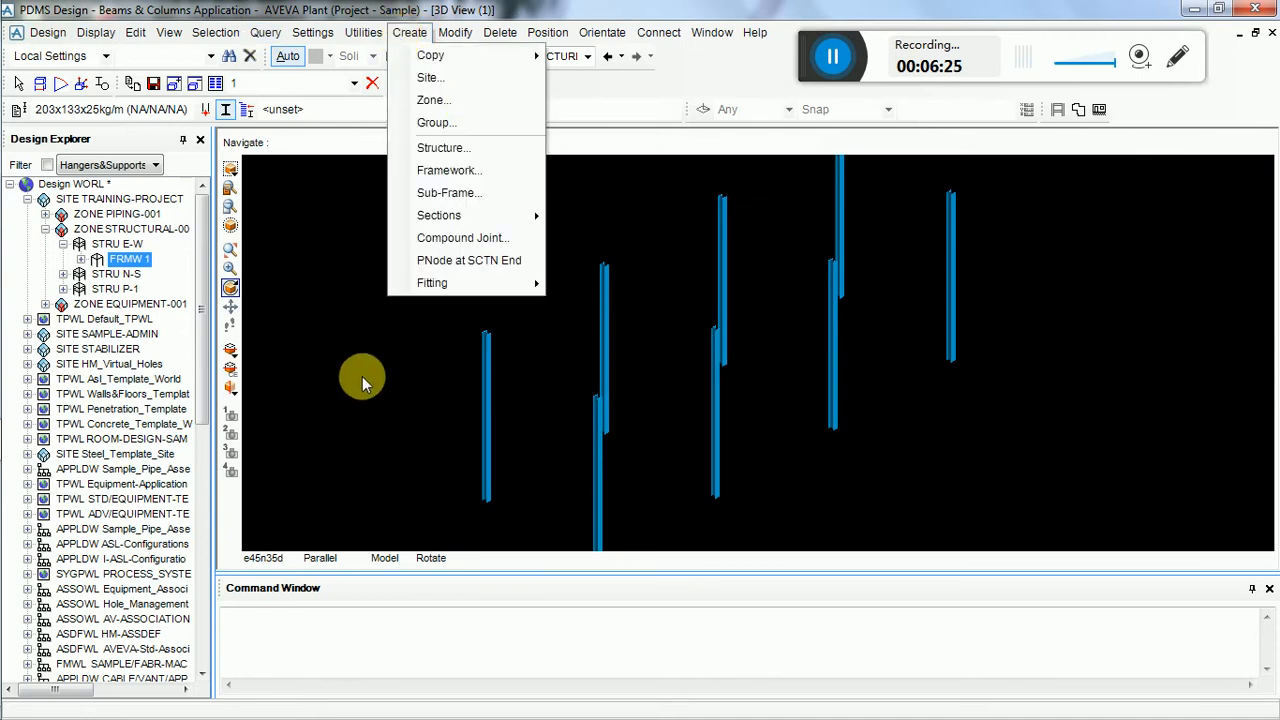
left_click(115, 246)
left_click(112, 229)
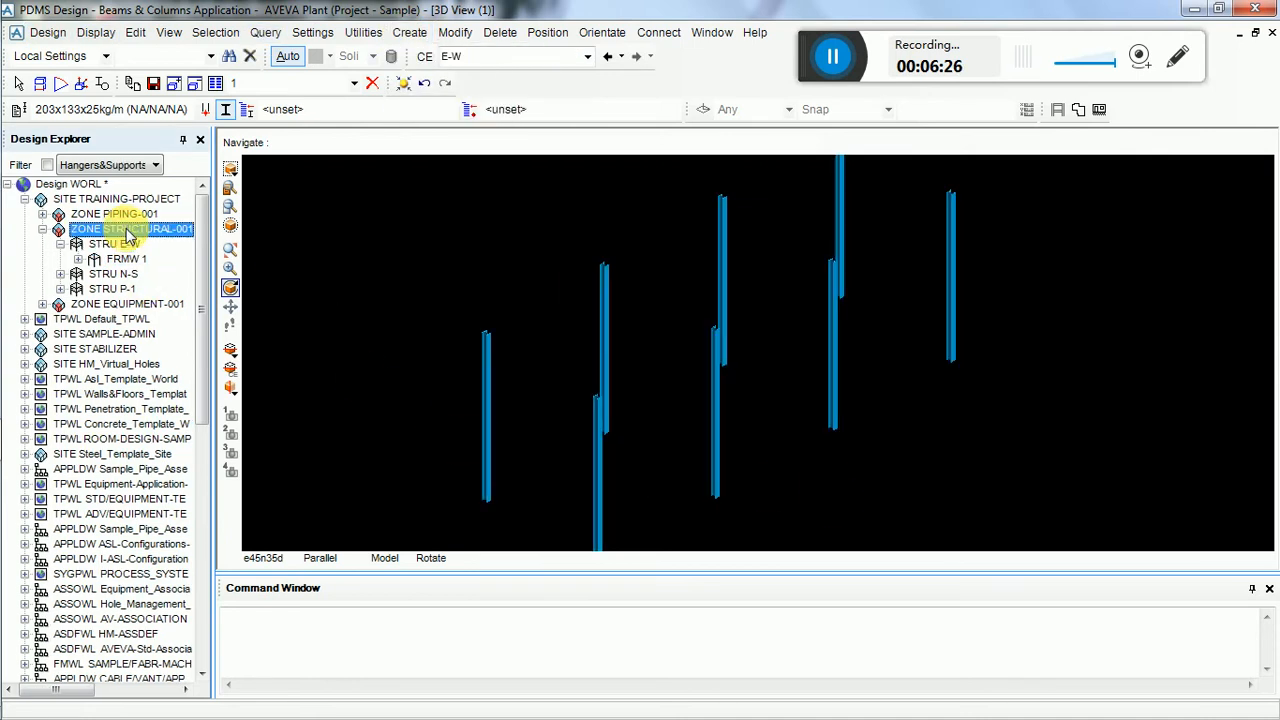
left_click(62, 244)
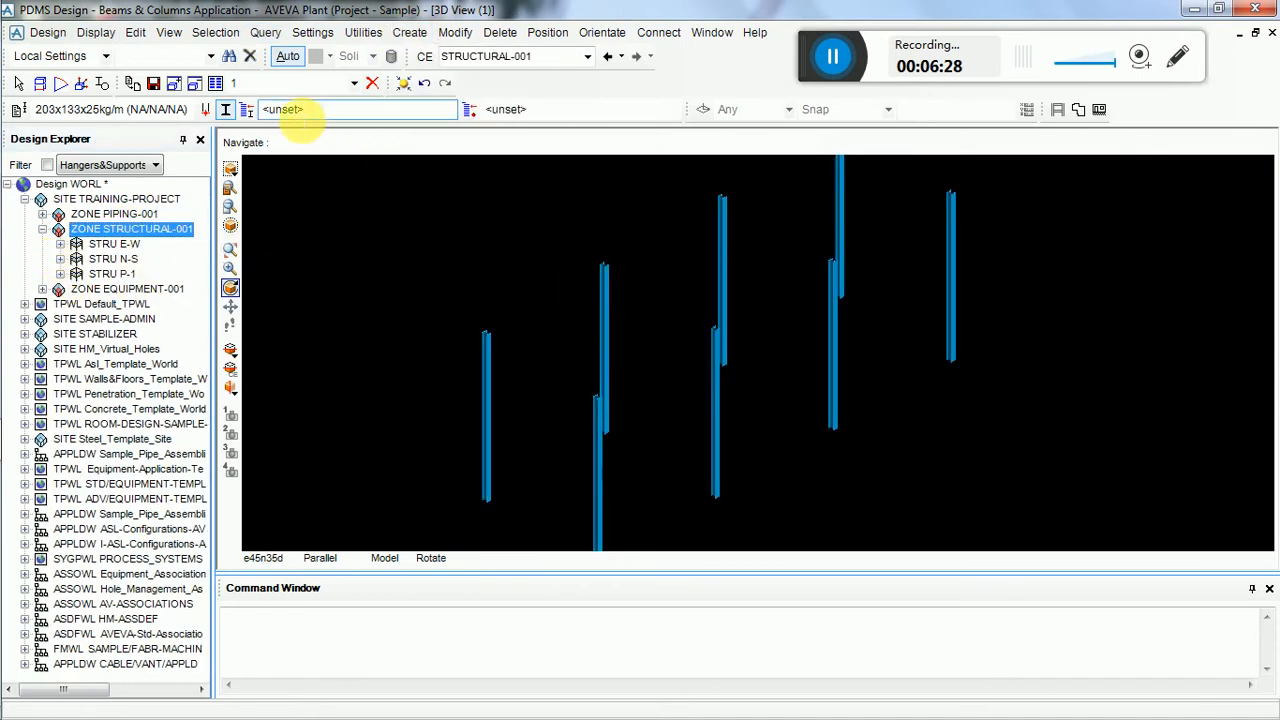
left_click(405, 35)
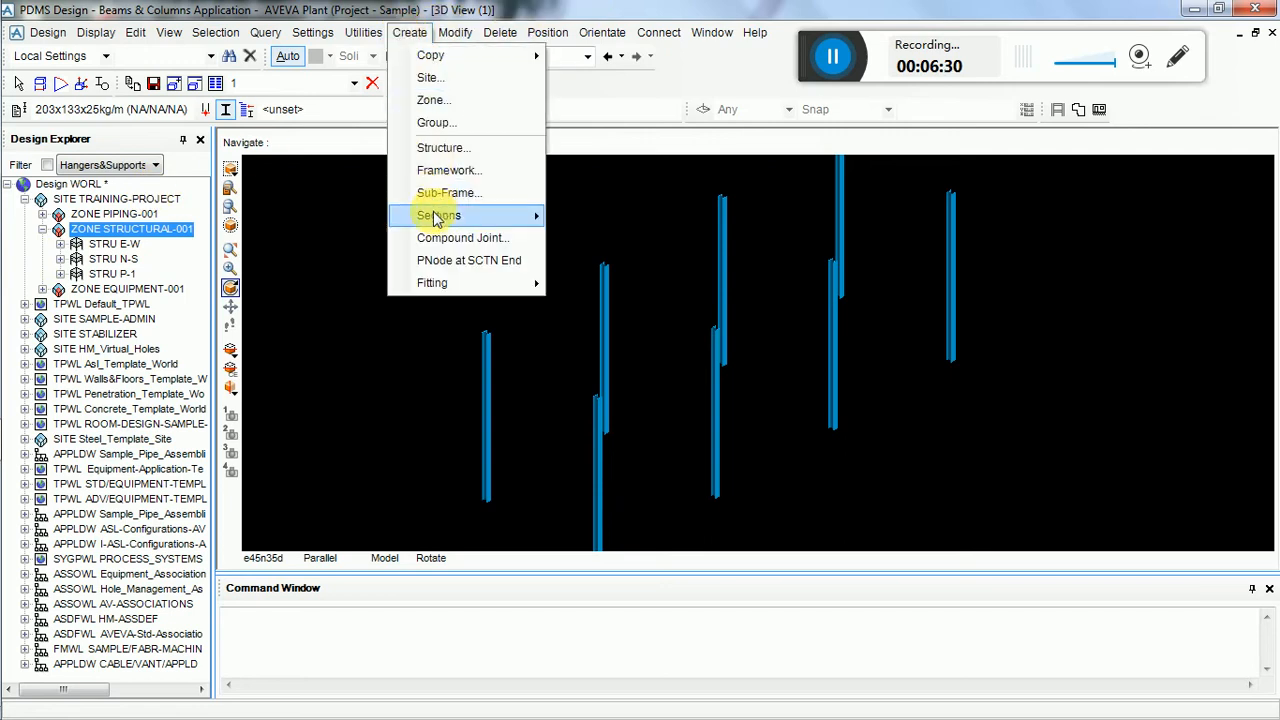
left_click(466, 148)
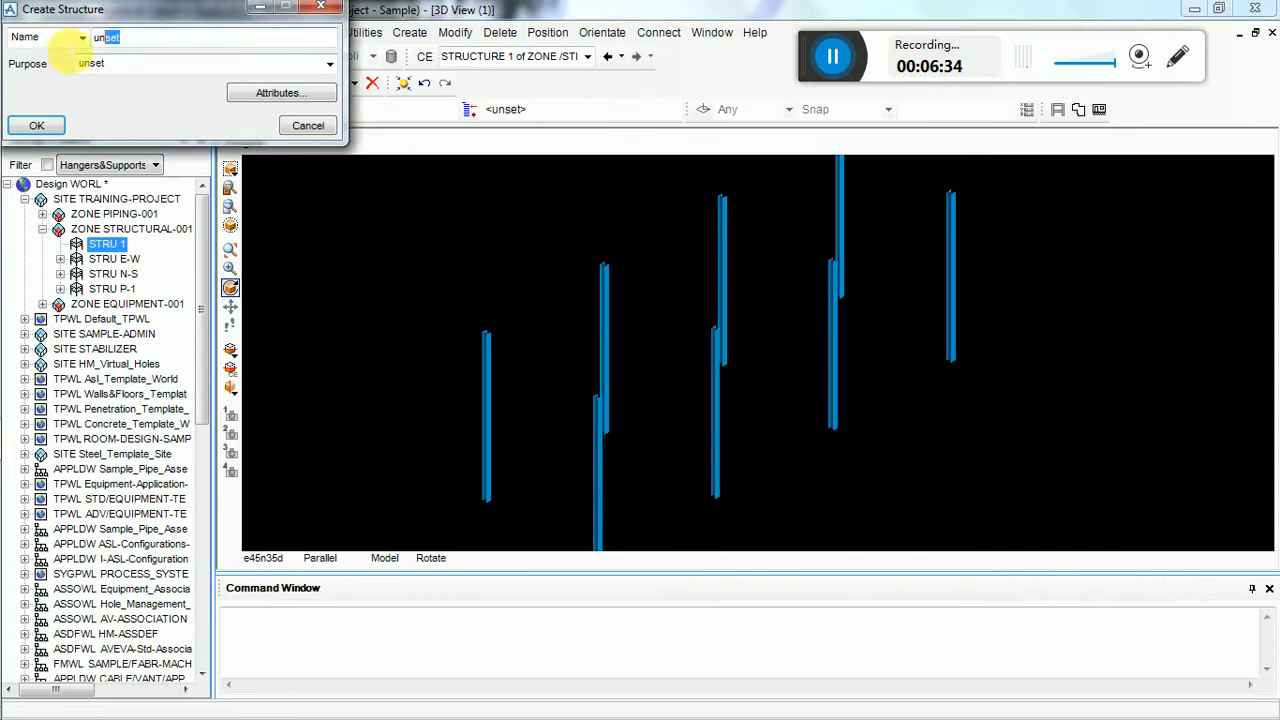
- Name the new structure BEAMS-E-W without spaces, leave its purpose unset, and confirm its creation
double_click(105, 37)
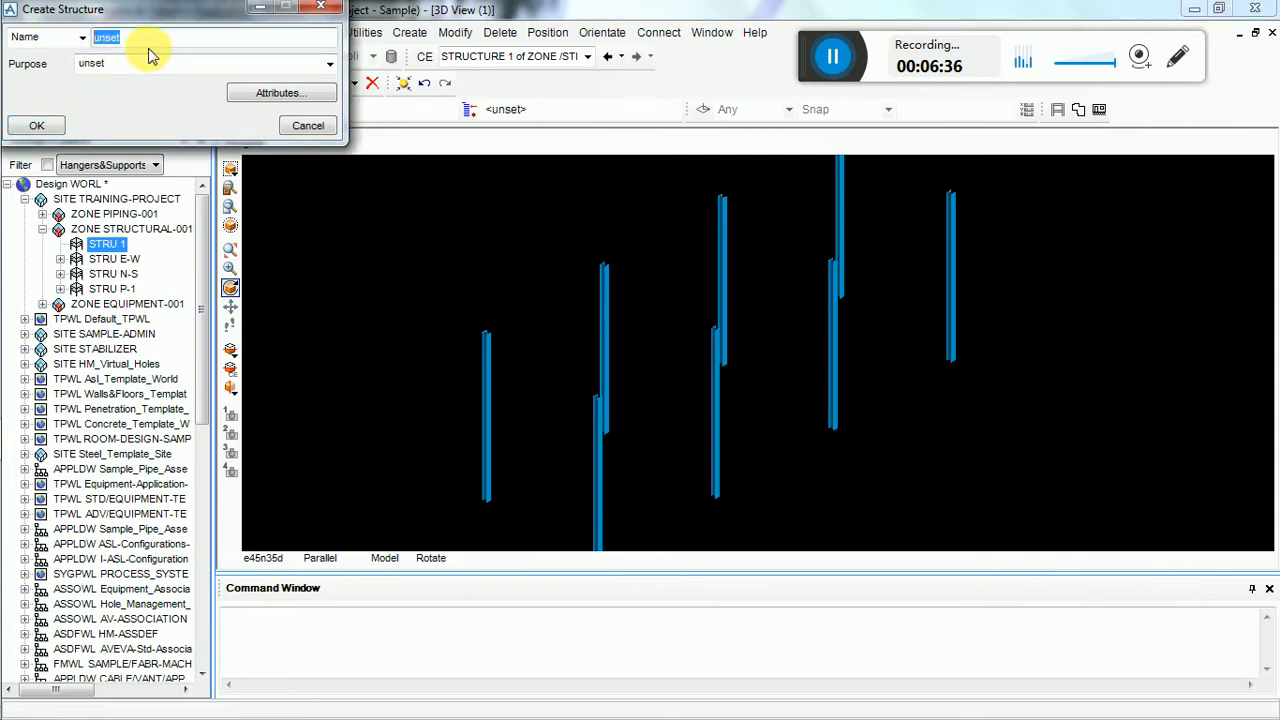
type("BEAMS -E-W")
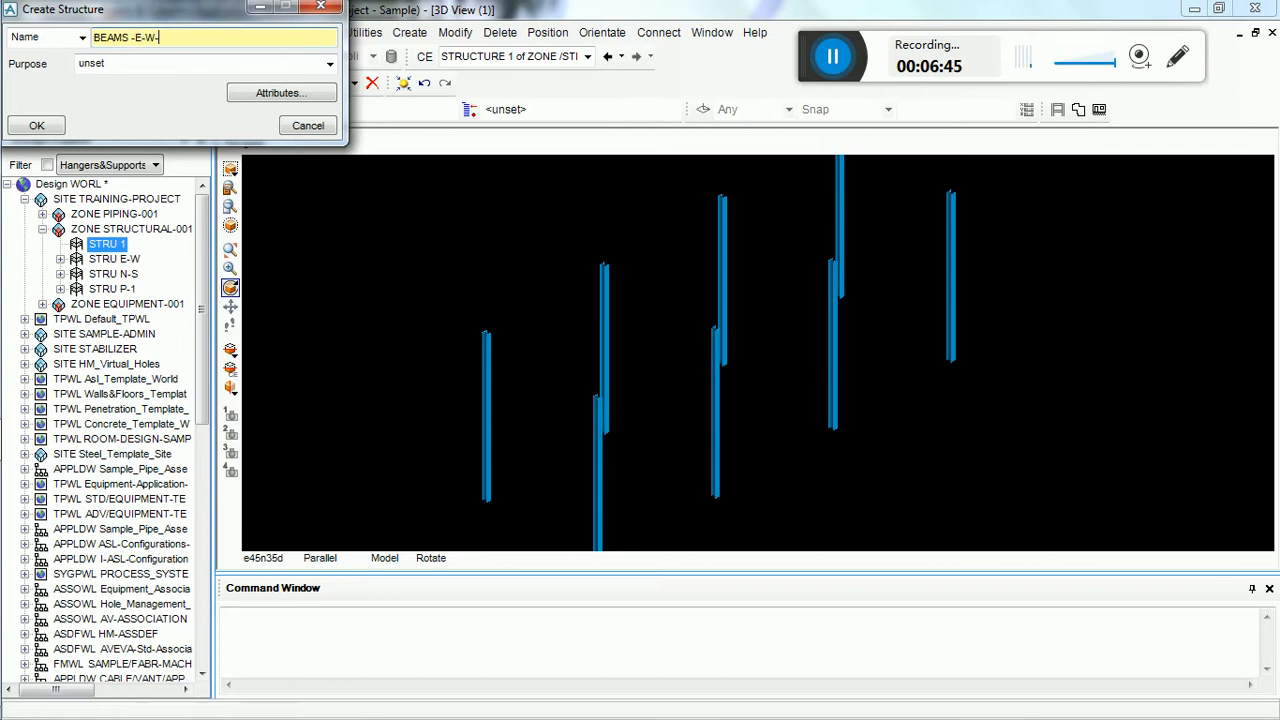
key("Return")
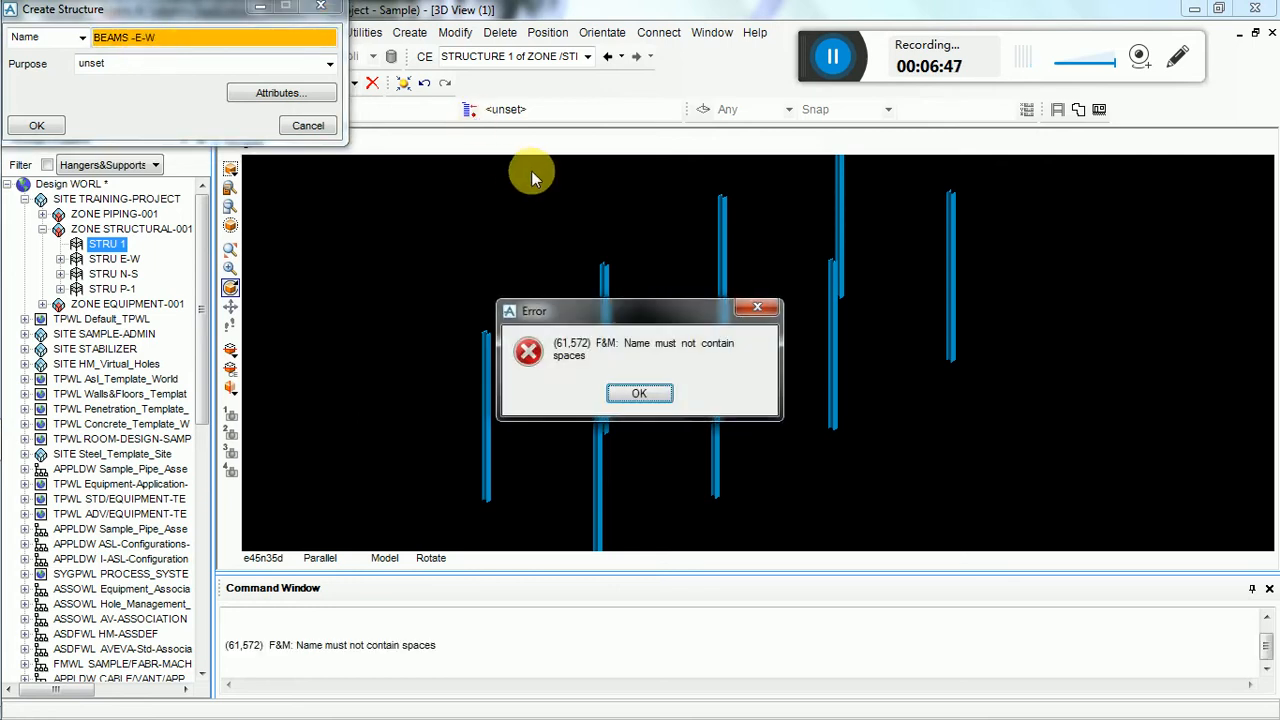
left_click(640, 396)
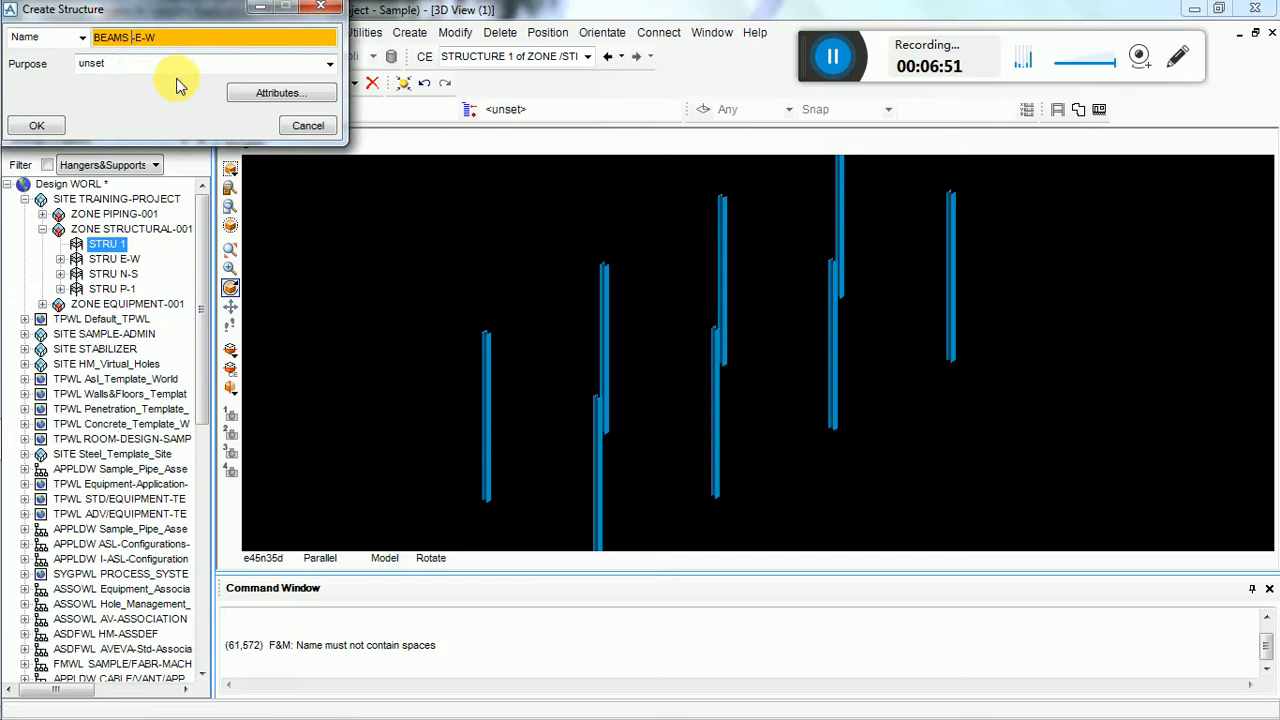
key("Tab")
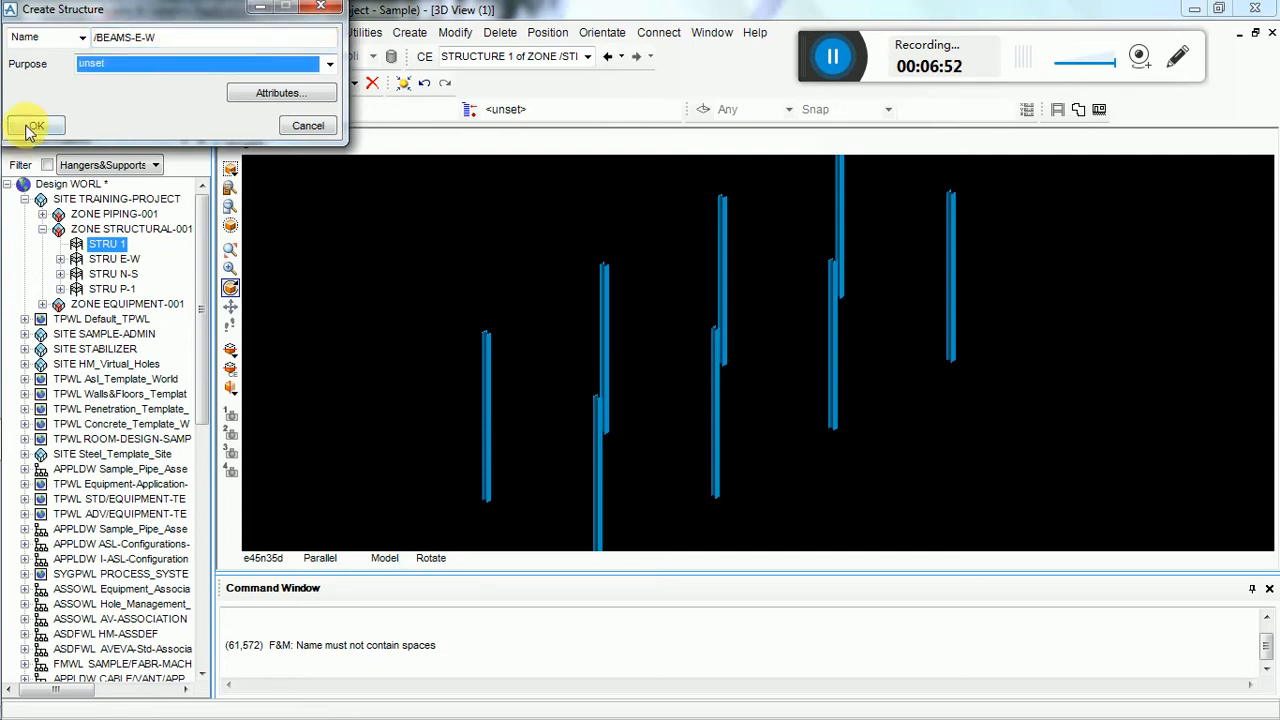
left_click(30, 125)
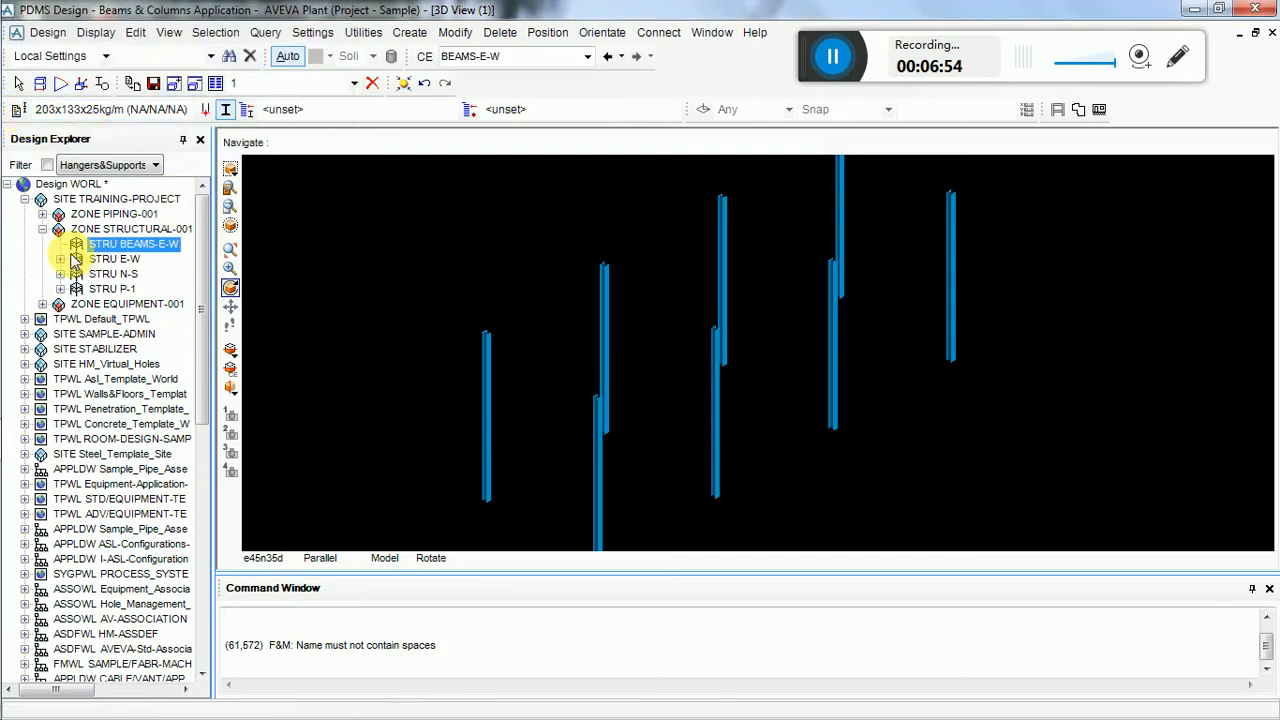
- Create a framework under structure BEAMS-E-W with its name and purpose left unset
left_click(409, 32)
left_click(434, 167)
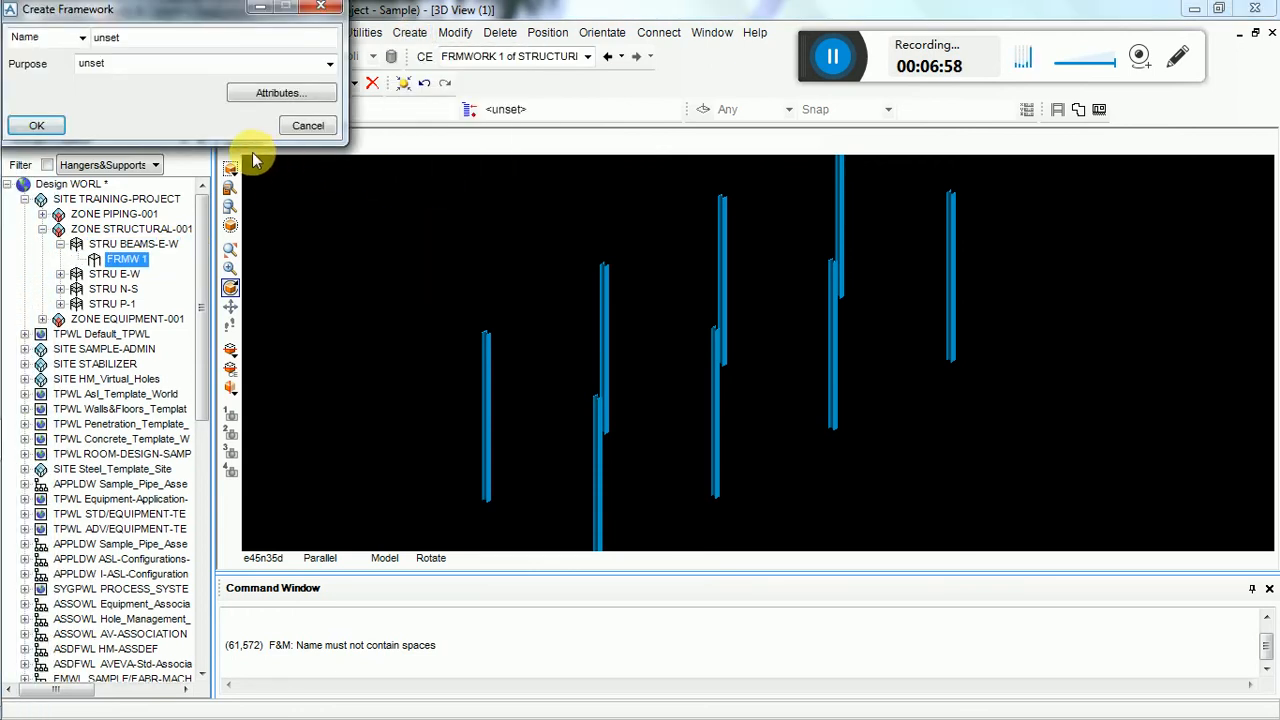
left_click(40, 125)
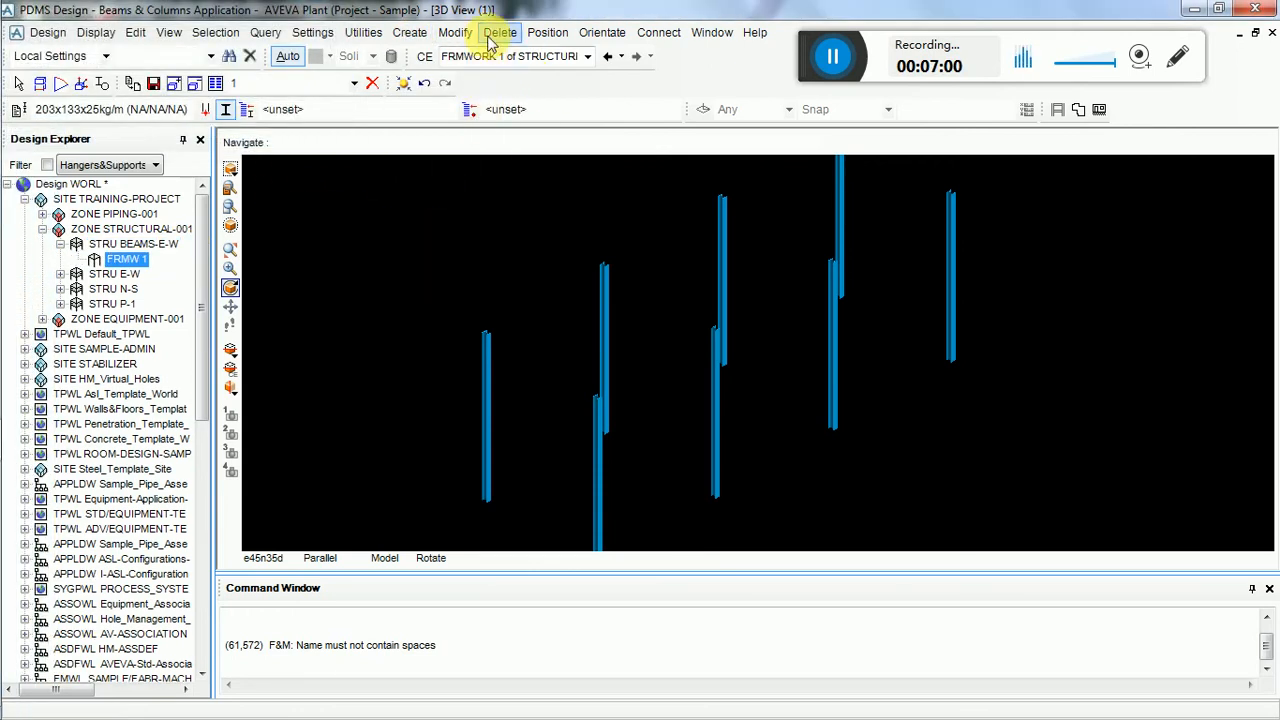
- Begin a straight section under the BEAMS-E-W framework and set its explicit start coordinates to West 320910 and North 304800
left_click(409, 32)
mouse_move(478, 218)
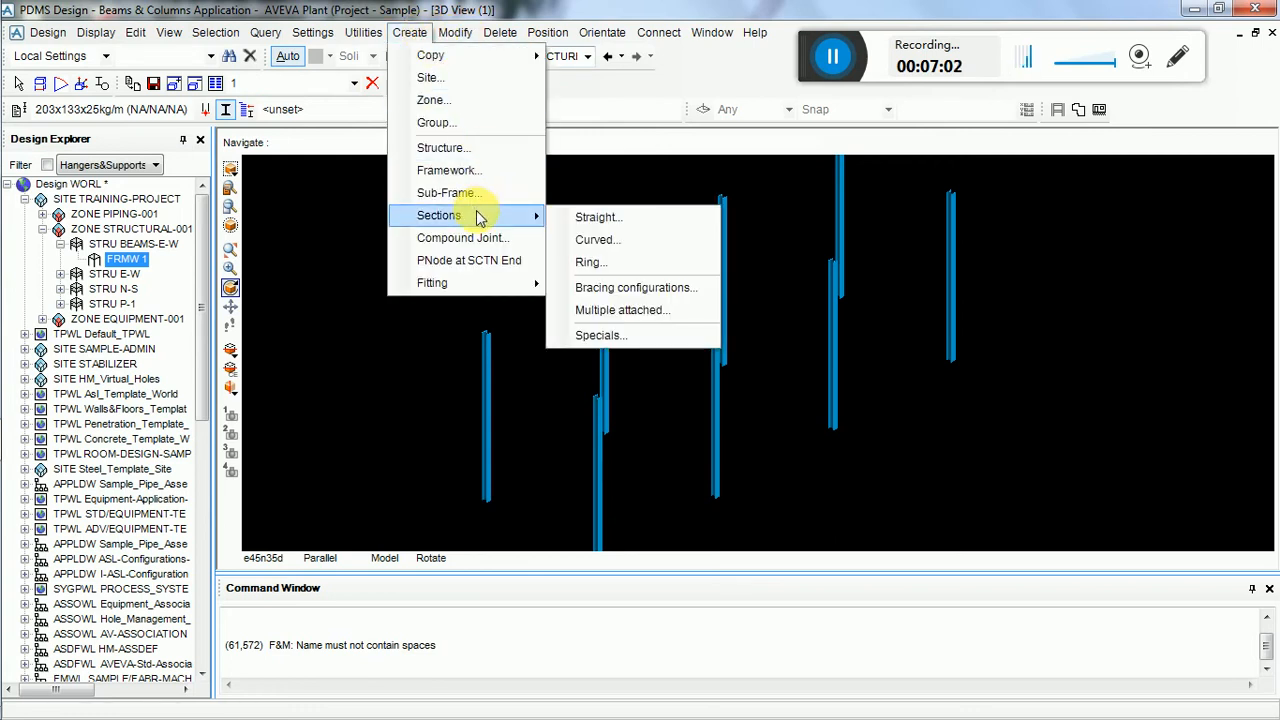
left_click(598, 217)
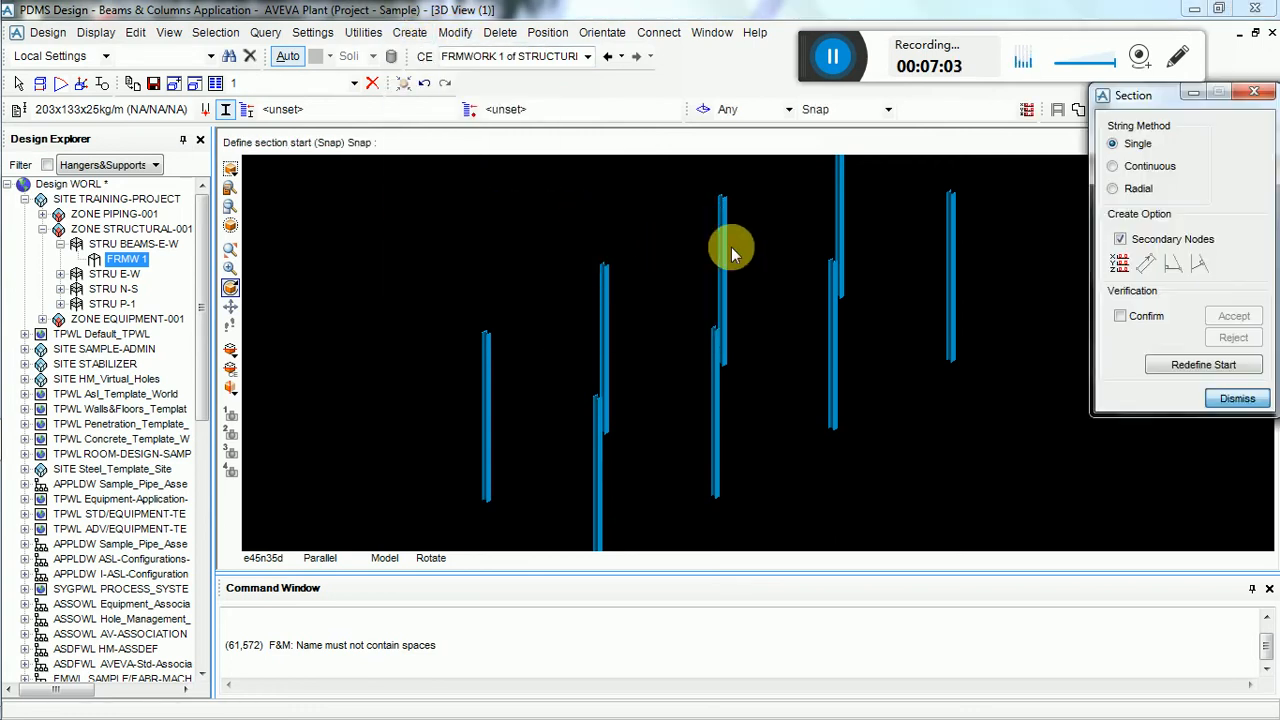
left_click(1120, 266)
left_click_drag(1178, 151, 1087, 141)
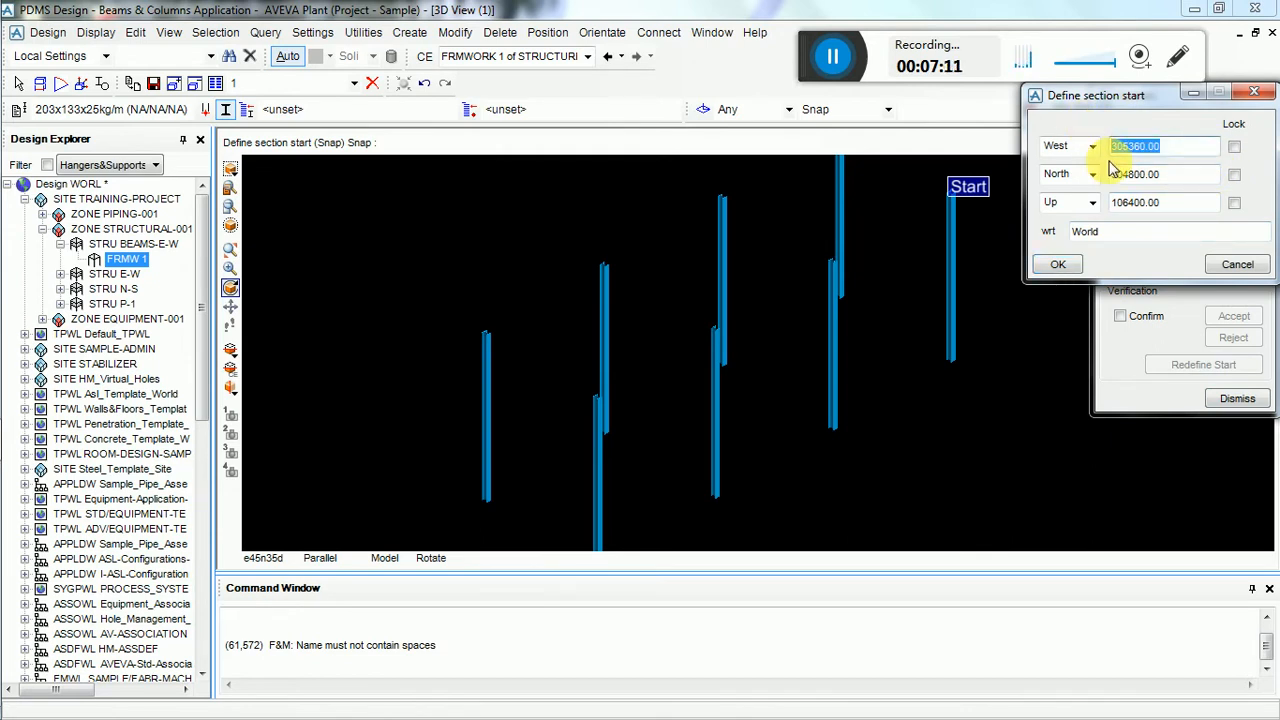
type("320910")
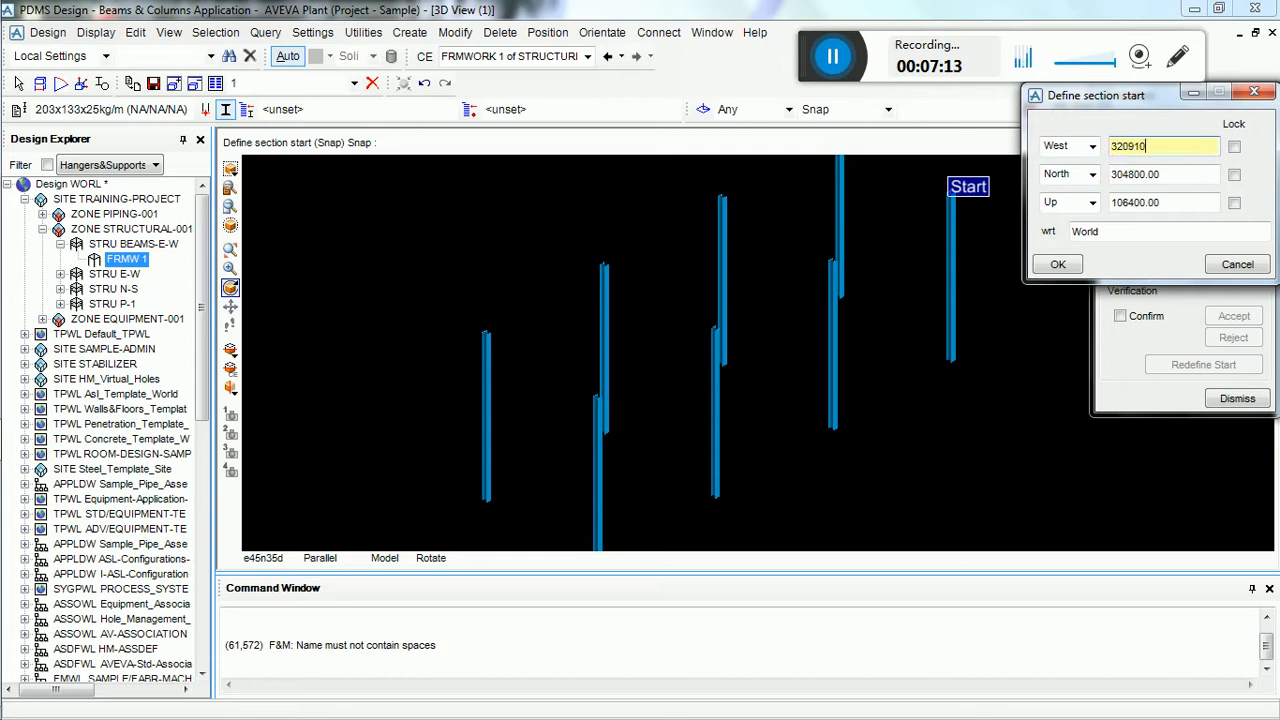
key("Return")
left_click(1205, 175)
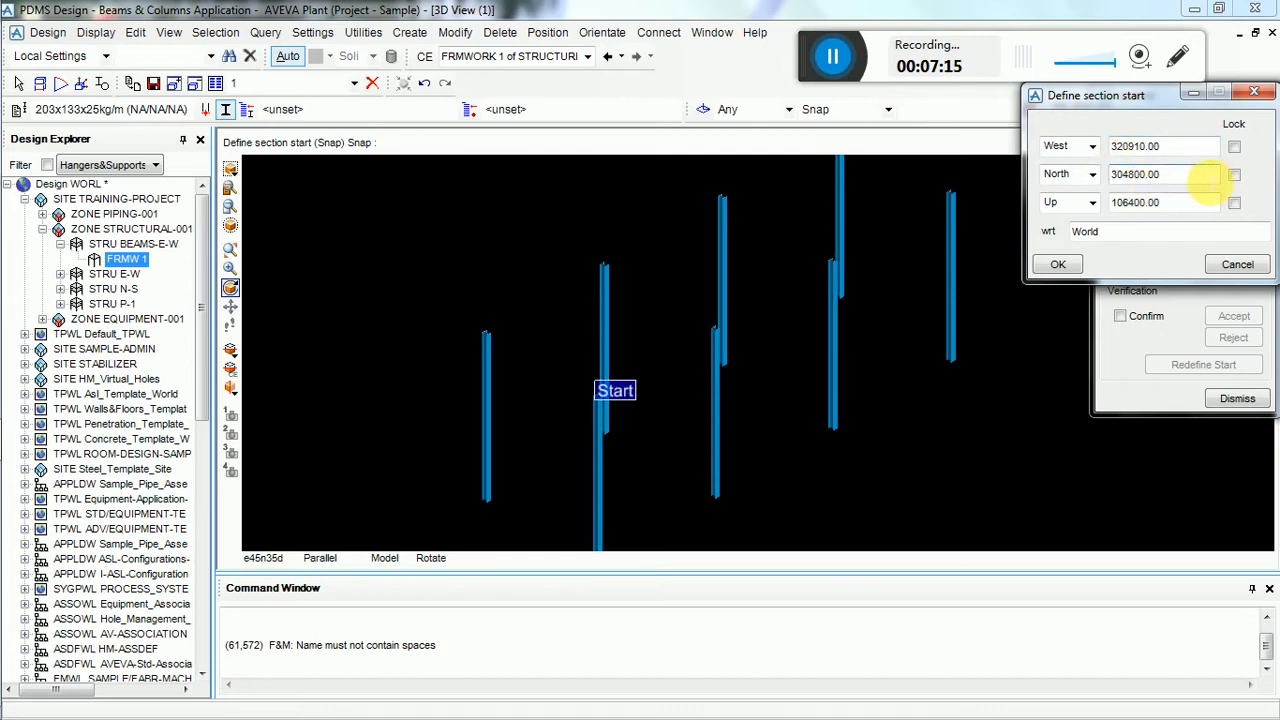
double_click(1200, 176)
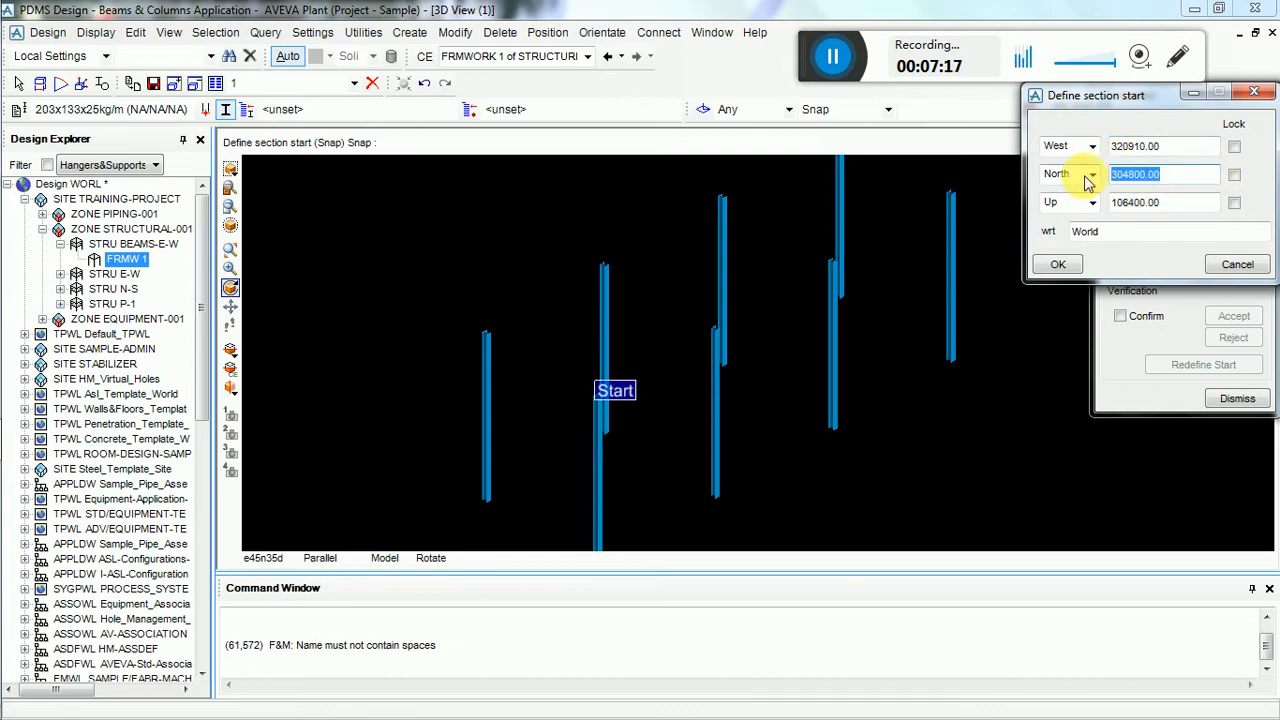
type("30480")
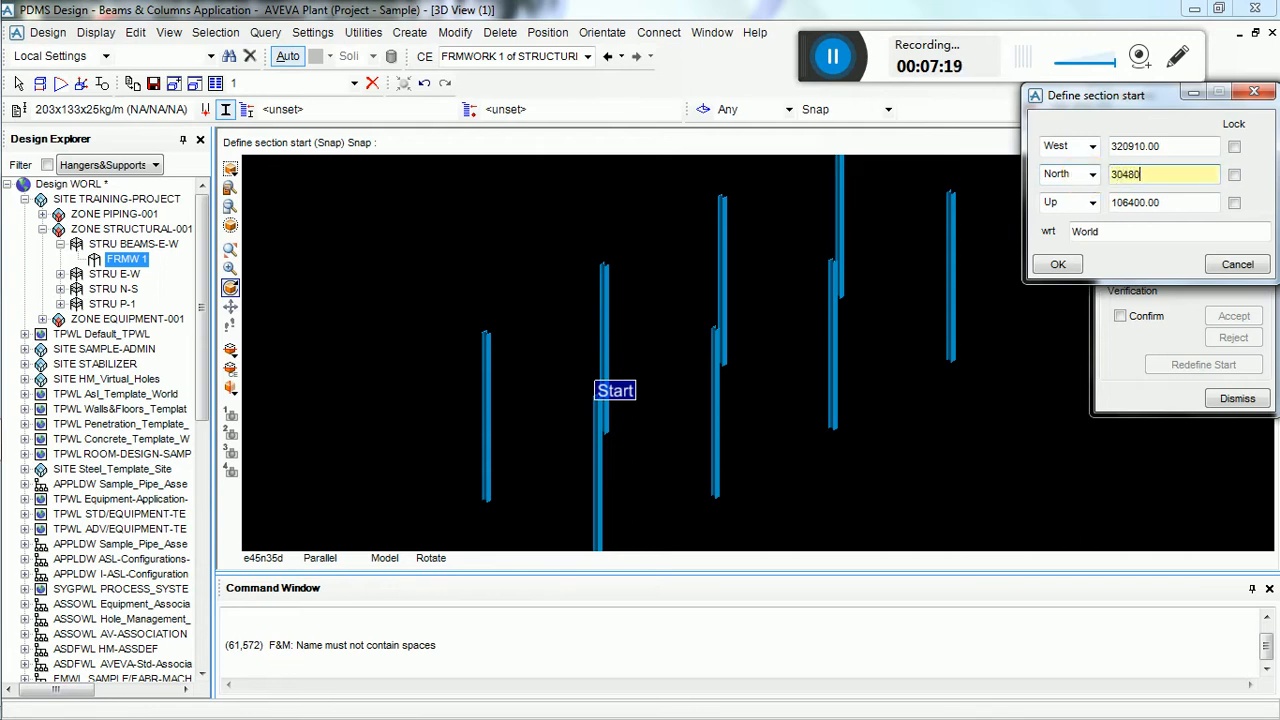
type("0")
- Set the section start's Up coordinate to 104110 and accept the start point
double_click(1120, 204)
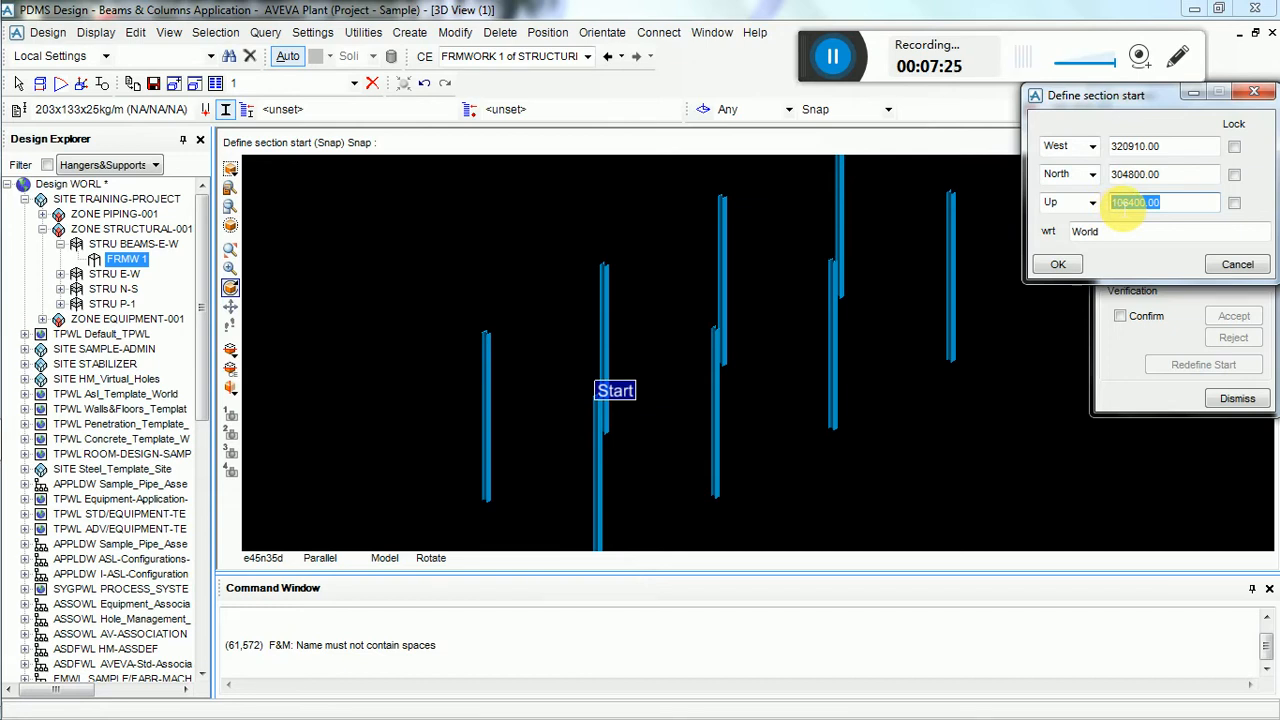
type("1000")
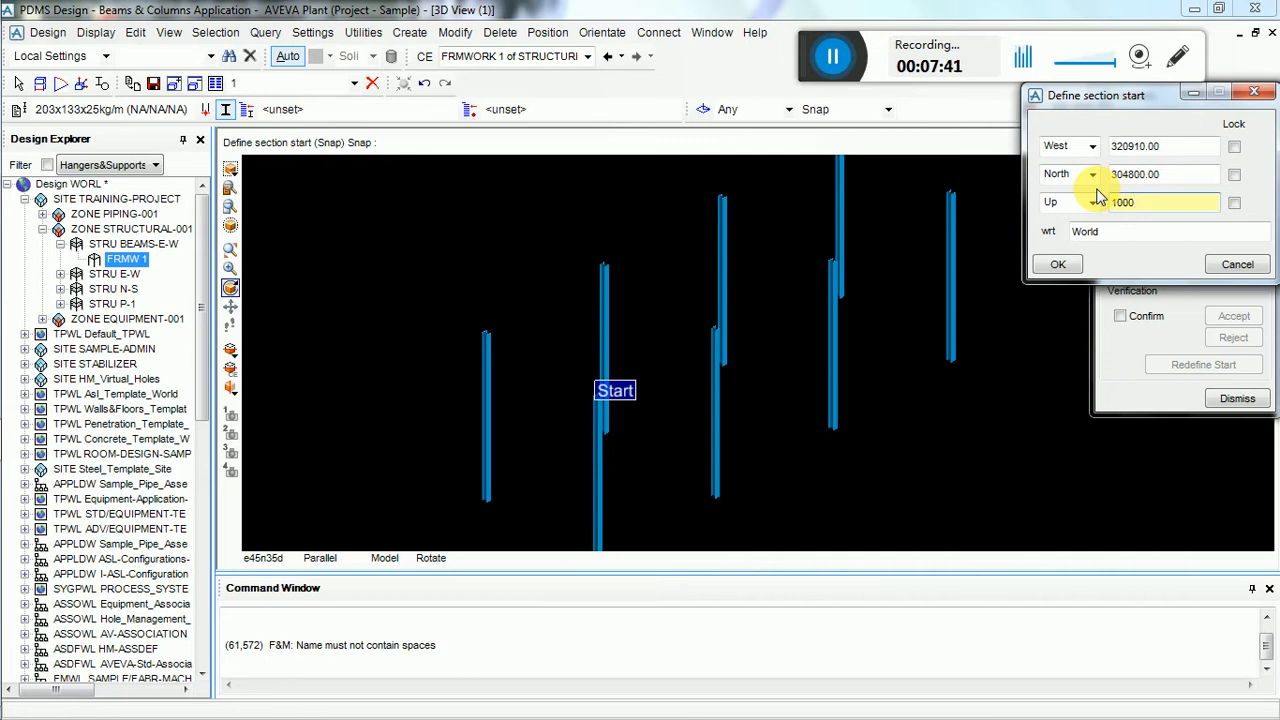
left_click_drag(1149, 204, 1090, 203)
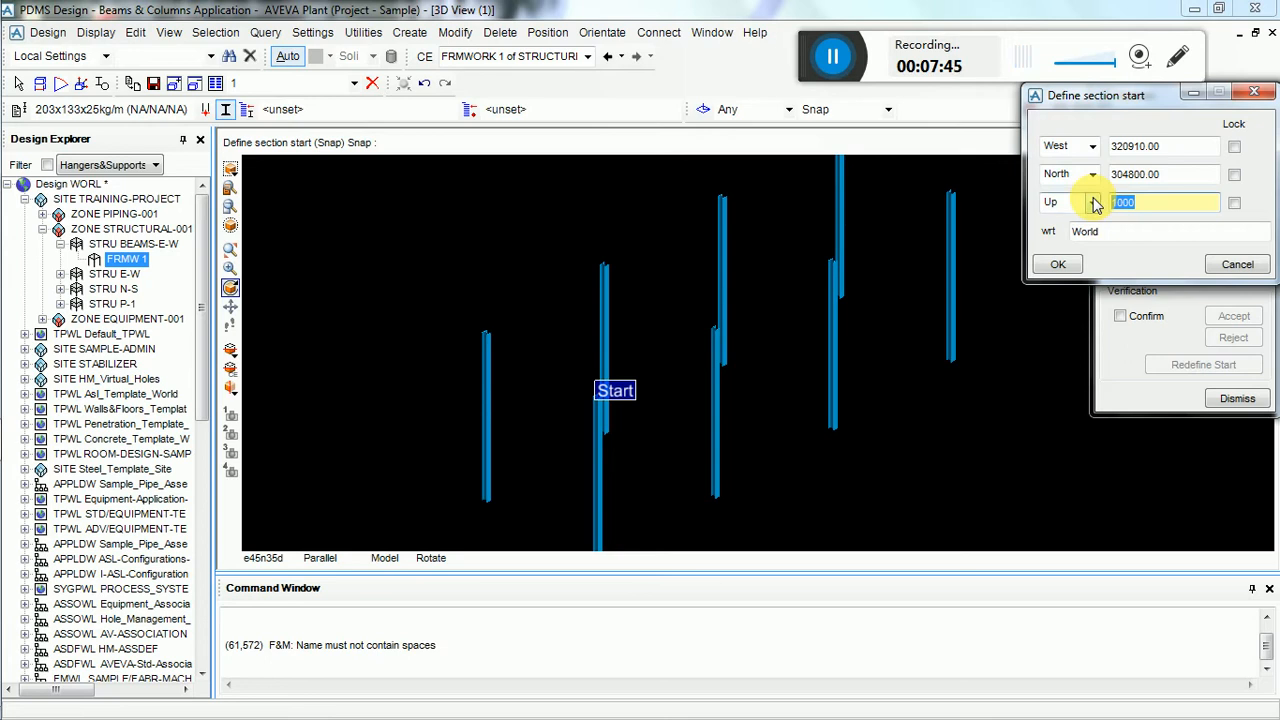
type("104110")
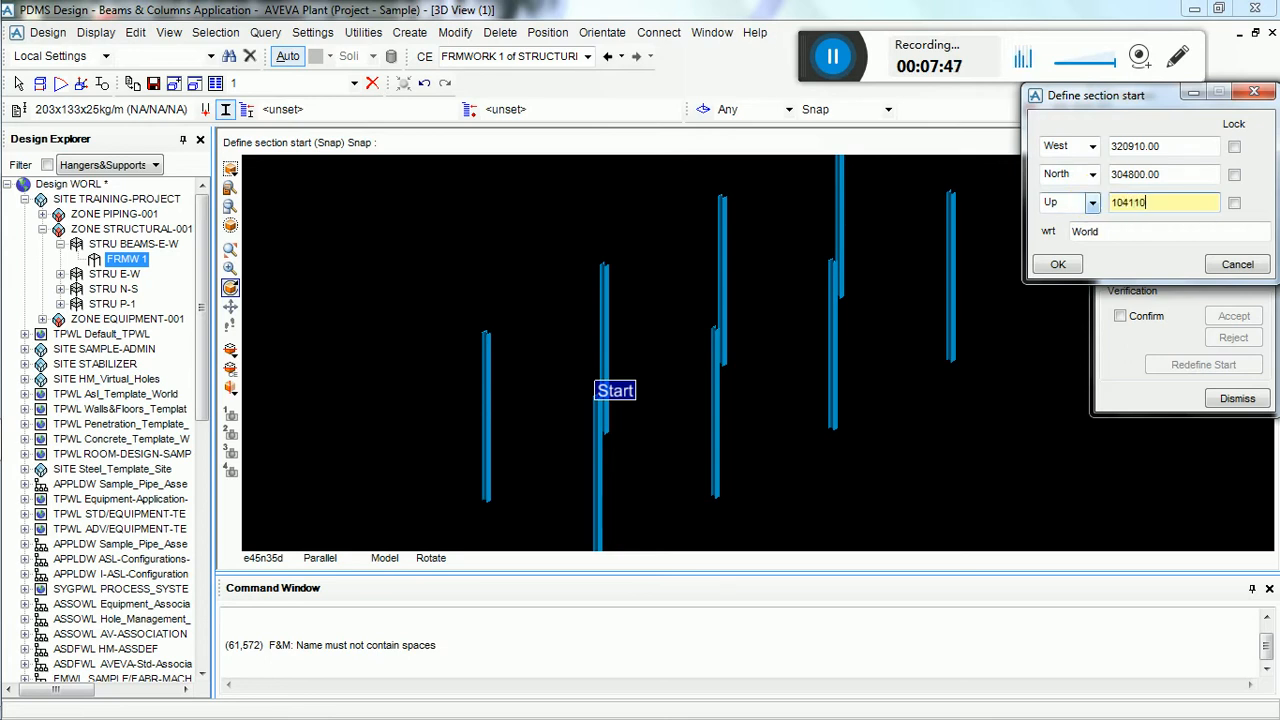
left_click(1095, 204)
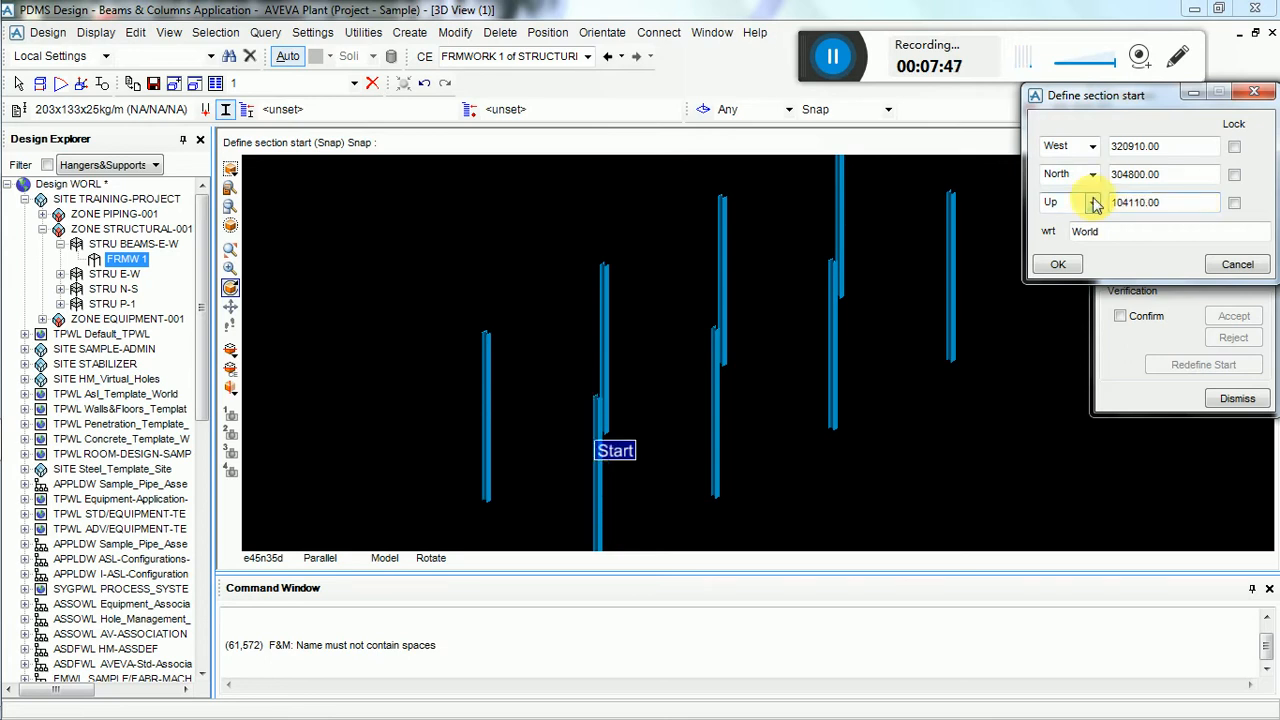
left_click(1071, 266)
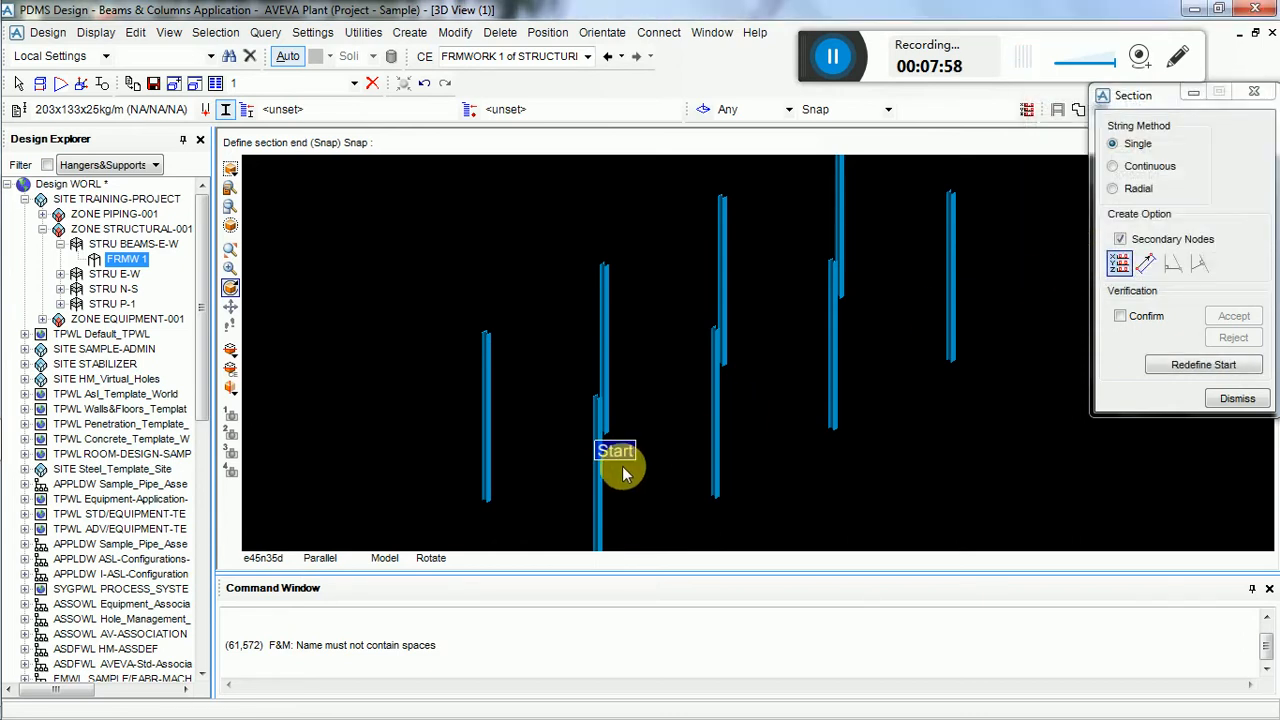
- Define the section end by direction E and distance 5190 from the start, and accept it to create the beam
left_click(1145, 266)
left_click_drag(1114, 149, 1040, 146)
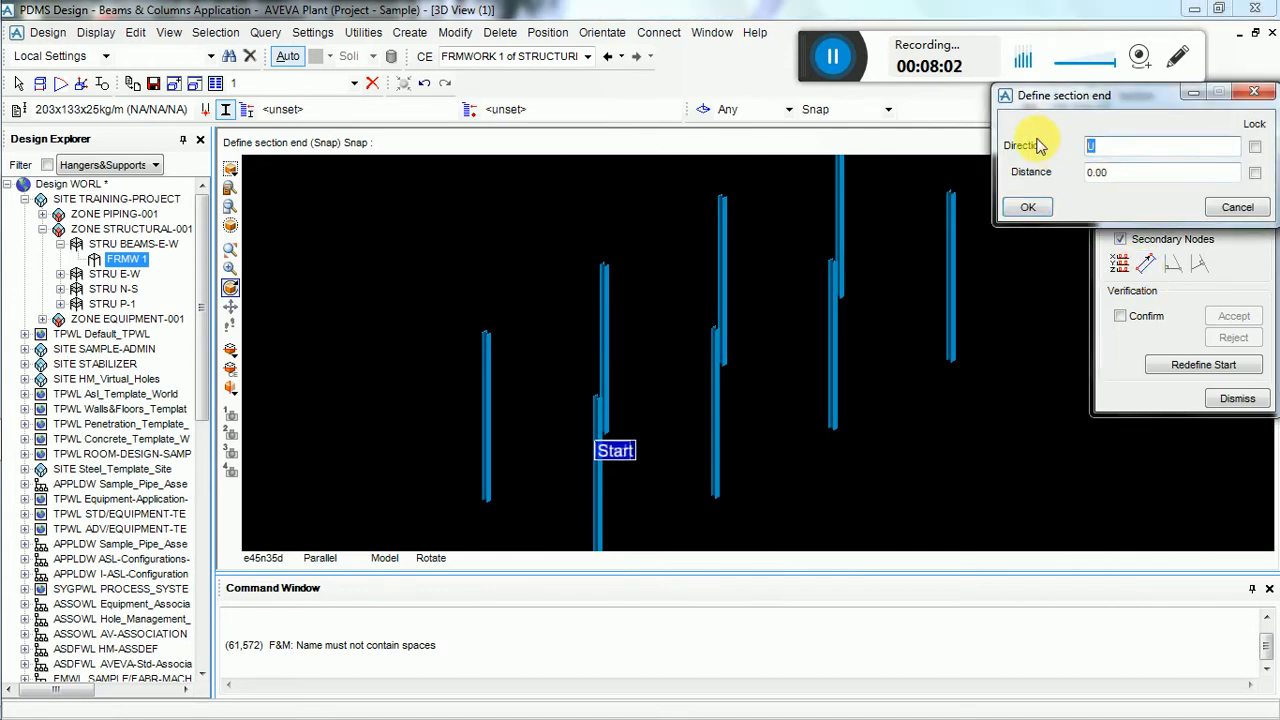
type("E")
key("Tab")
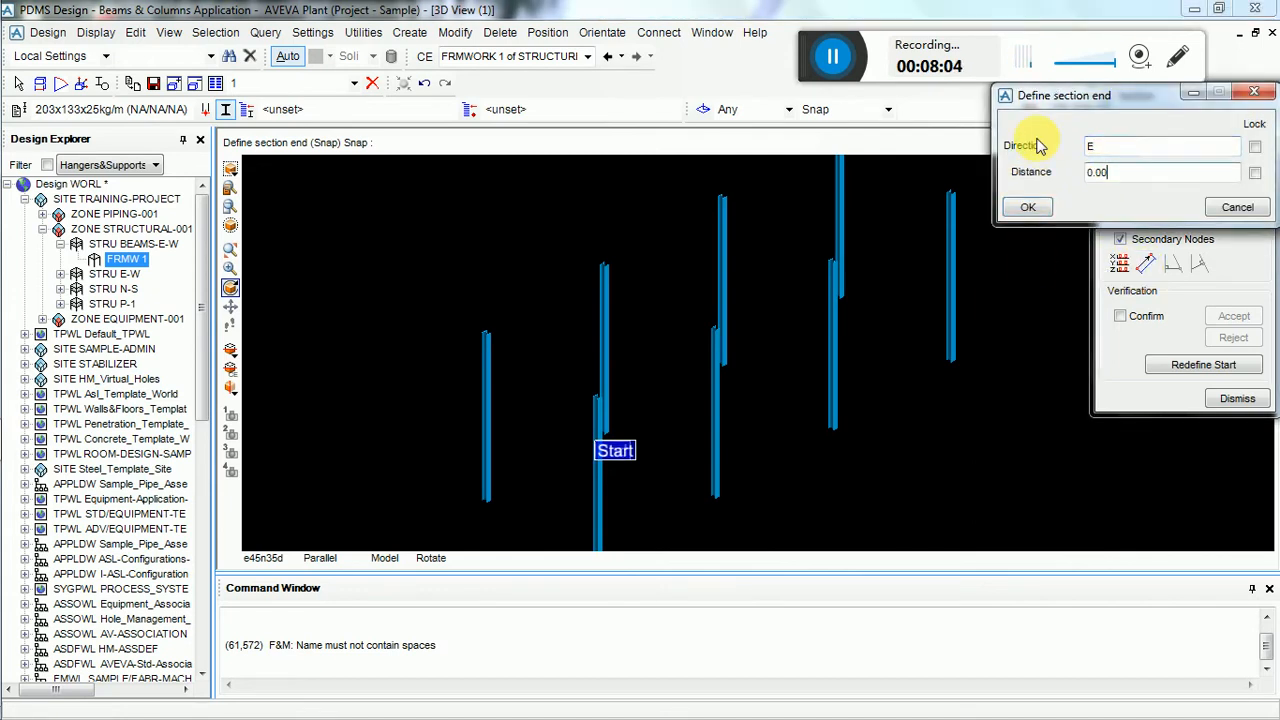
type("0")
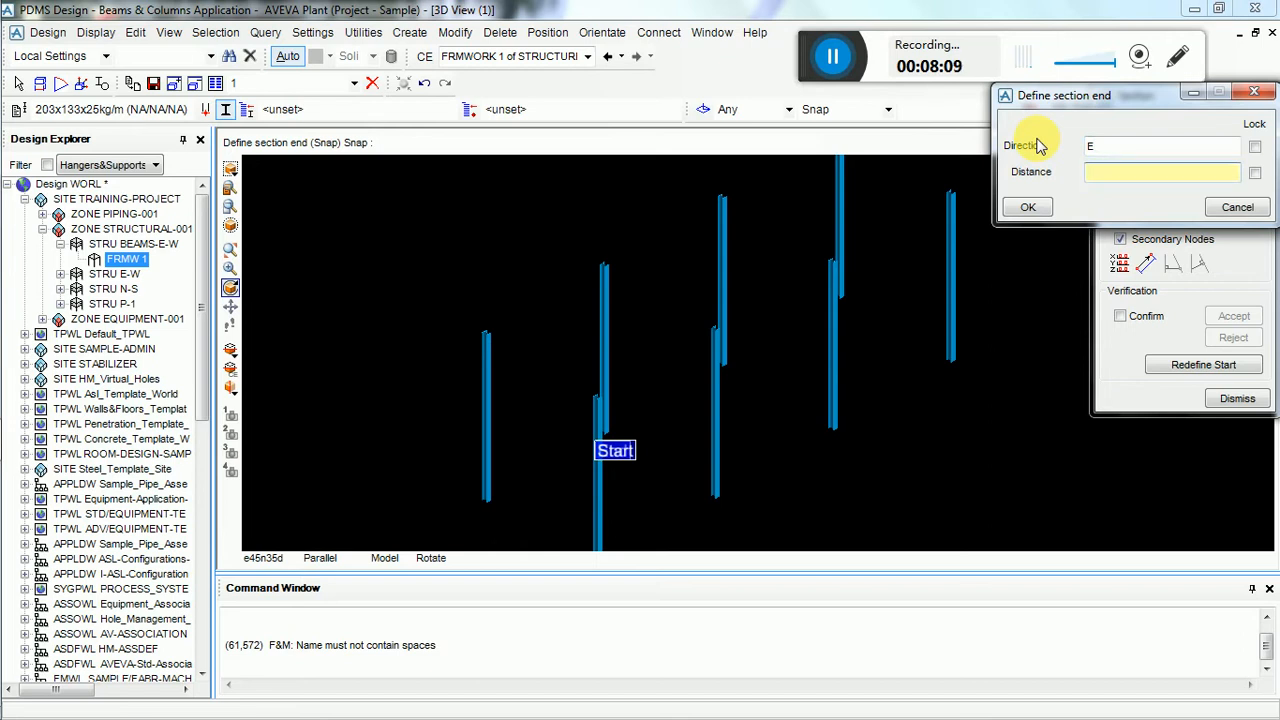
type("5")
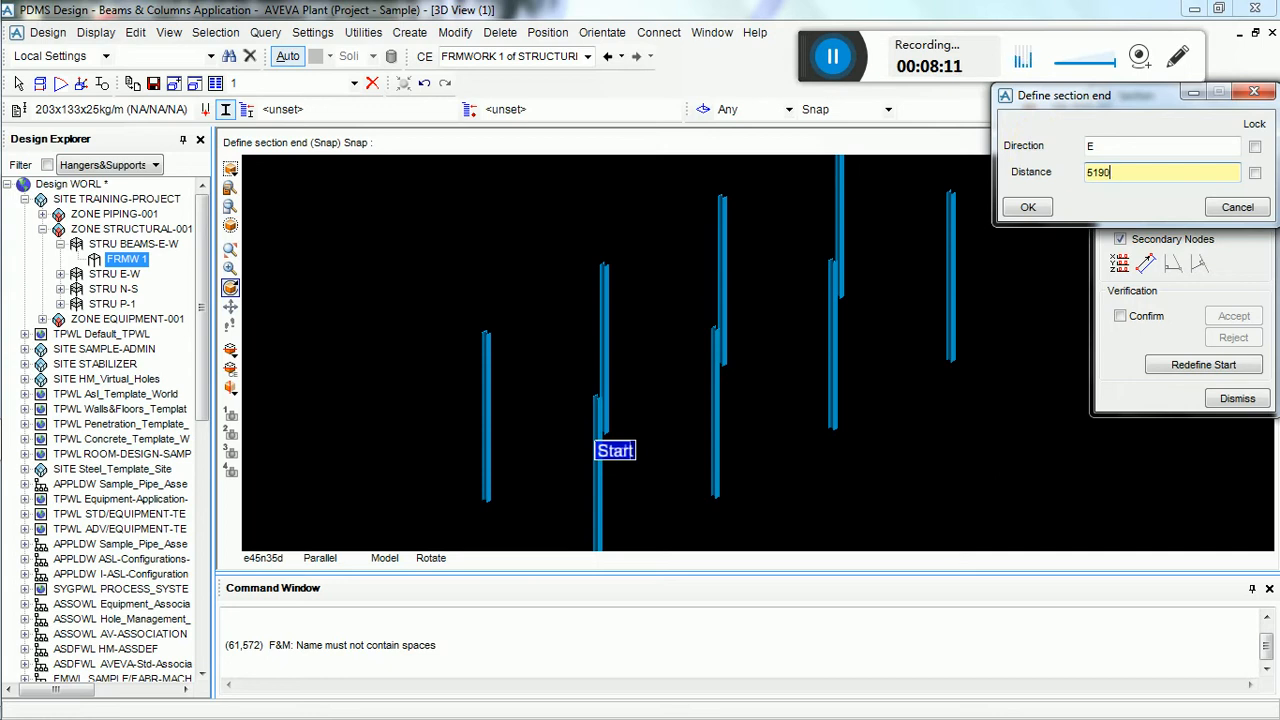
type("190")
key("Return")
left_click(1030, 207)
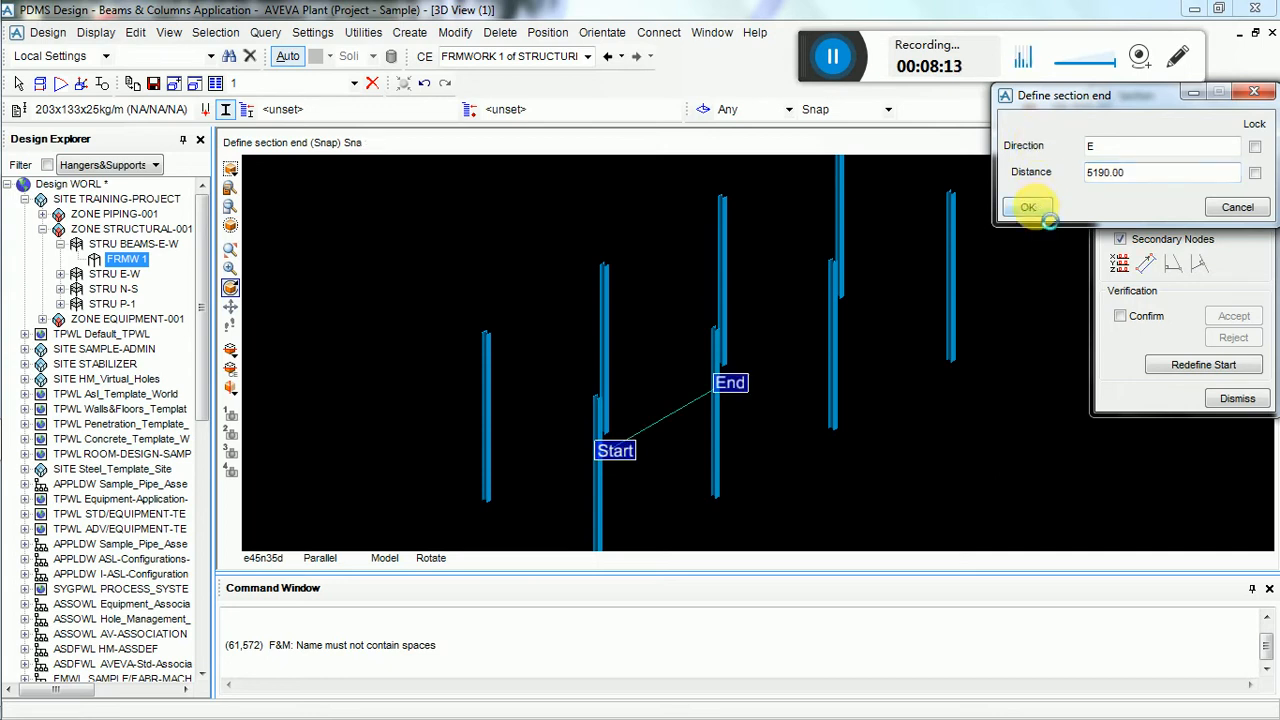
- Examine where the new east-west beam meets the columns at its ends
scroll(703, 373, "up", 6)
middle_click(682, 458)
scroll(755, 310, "up", 1)
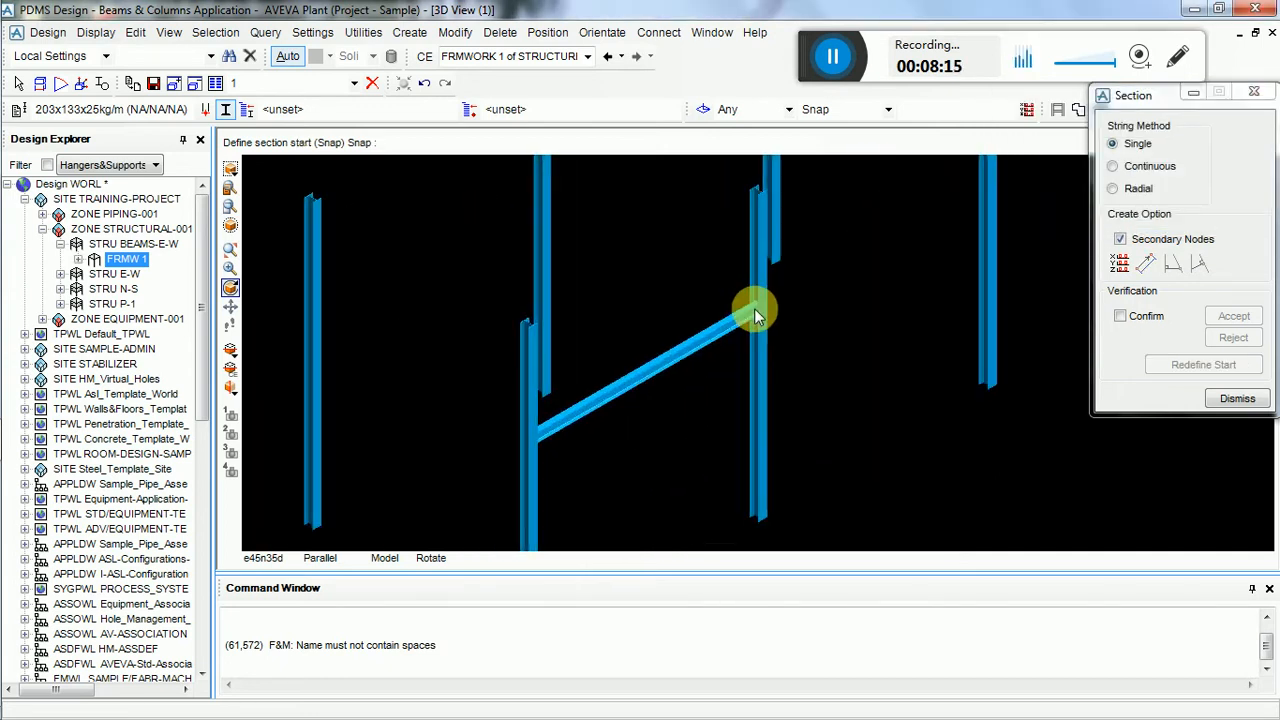
scroll(755, 310, "up", 4)
middle_click(820, 227)
scroll(746, 383, "up", 3)
scroll(557, 403, "down", 1)
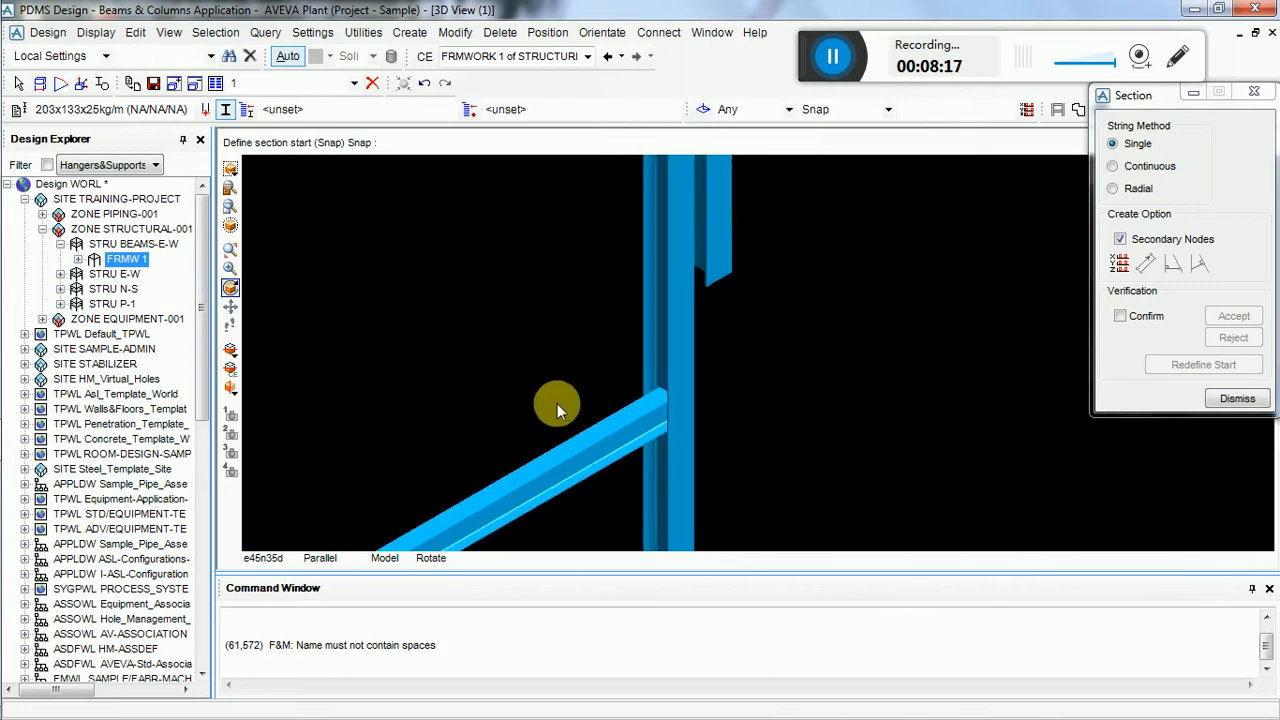
scroll(560, 404, "down", 2)
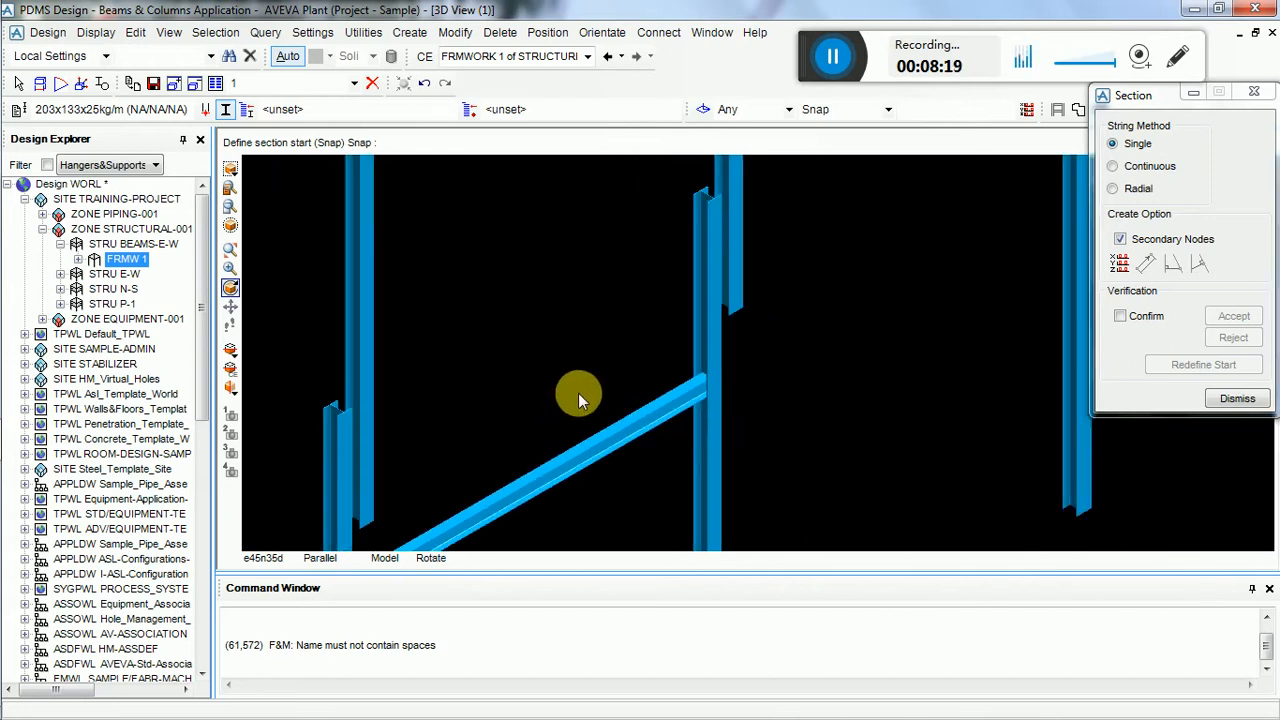
scroll(578, 405, "down", 5)
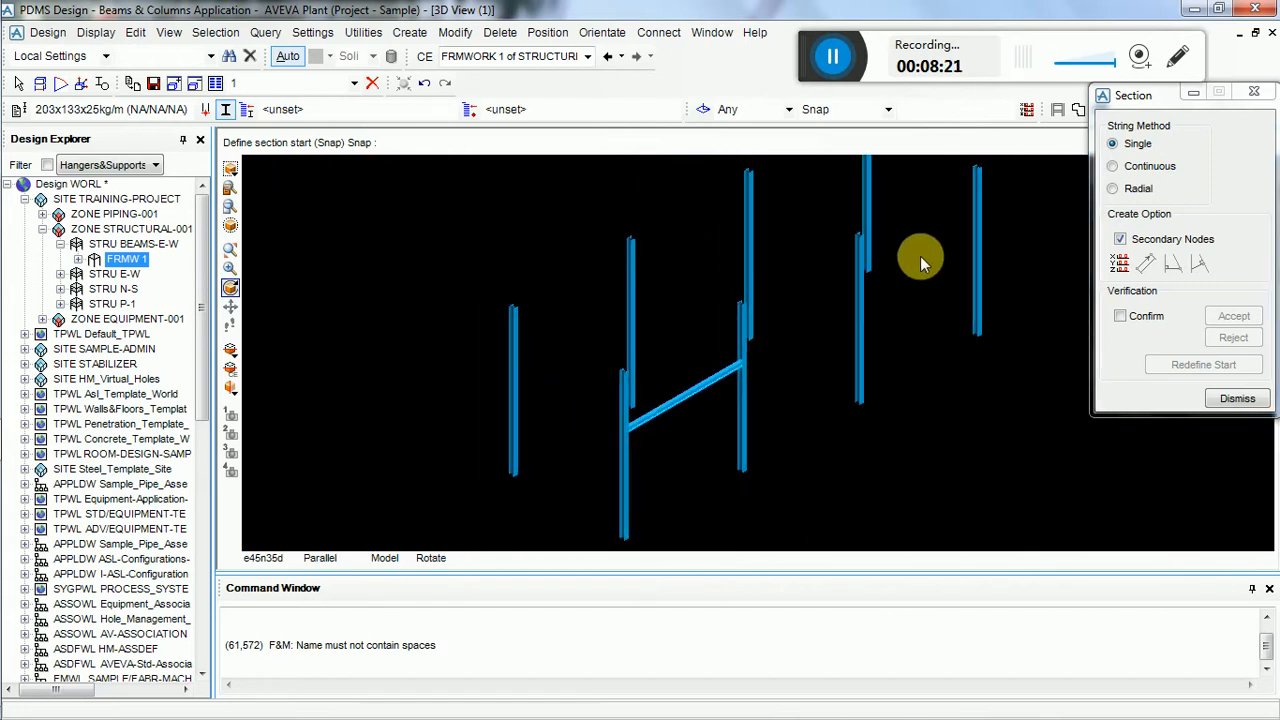
- Switch the section string method to Continuous and choose to redefine the start point
scroll(789, 397, "up", 4)
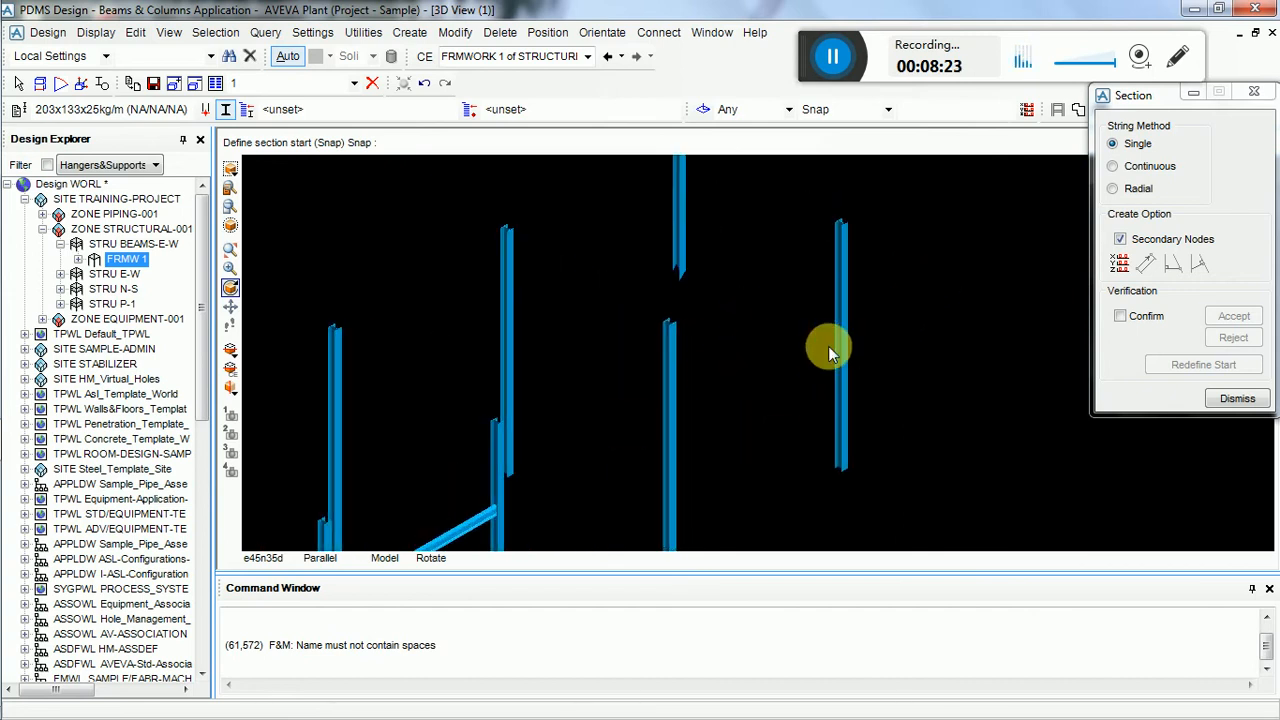
left_click(1141, 331)
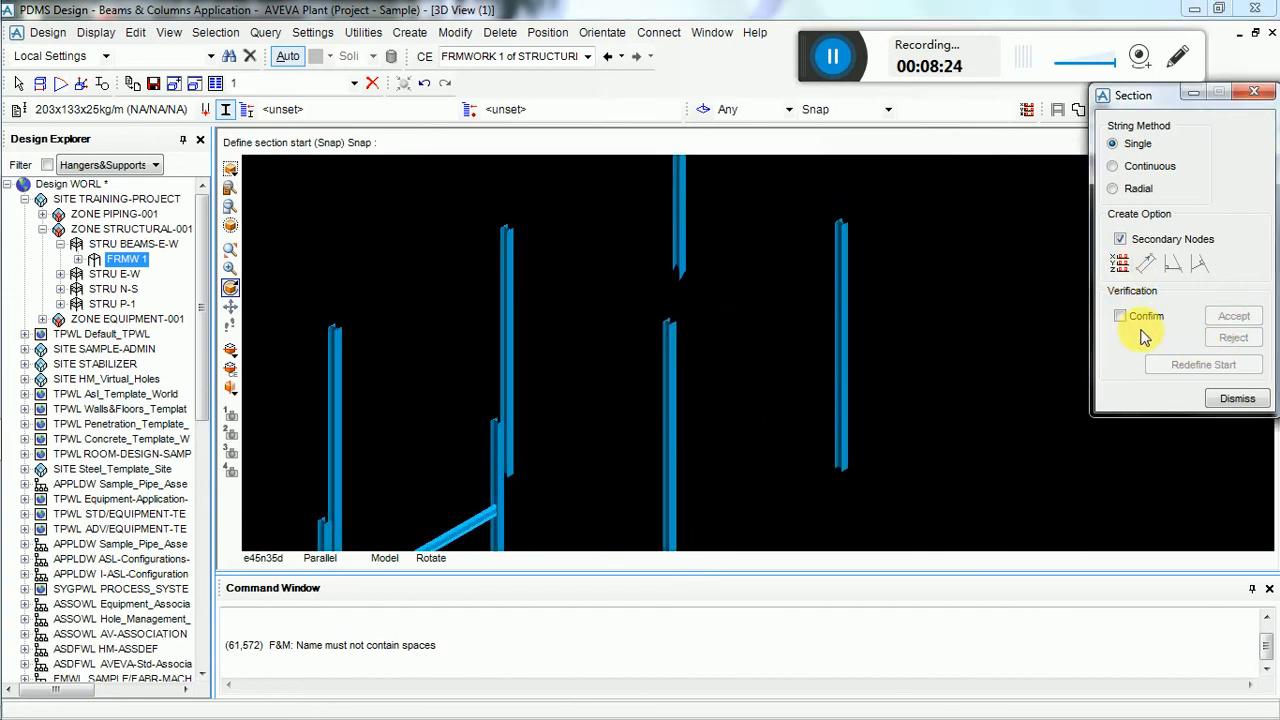
left_click(1124, 166)
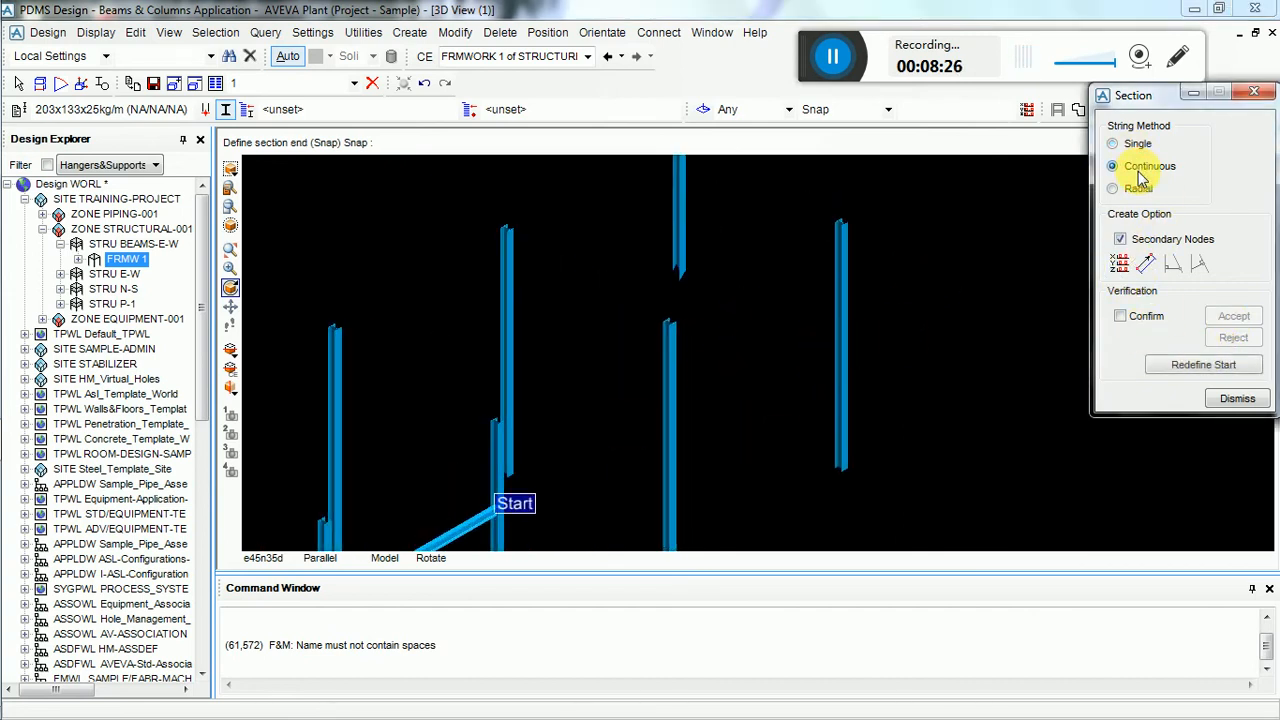
left_click(1190, 366)
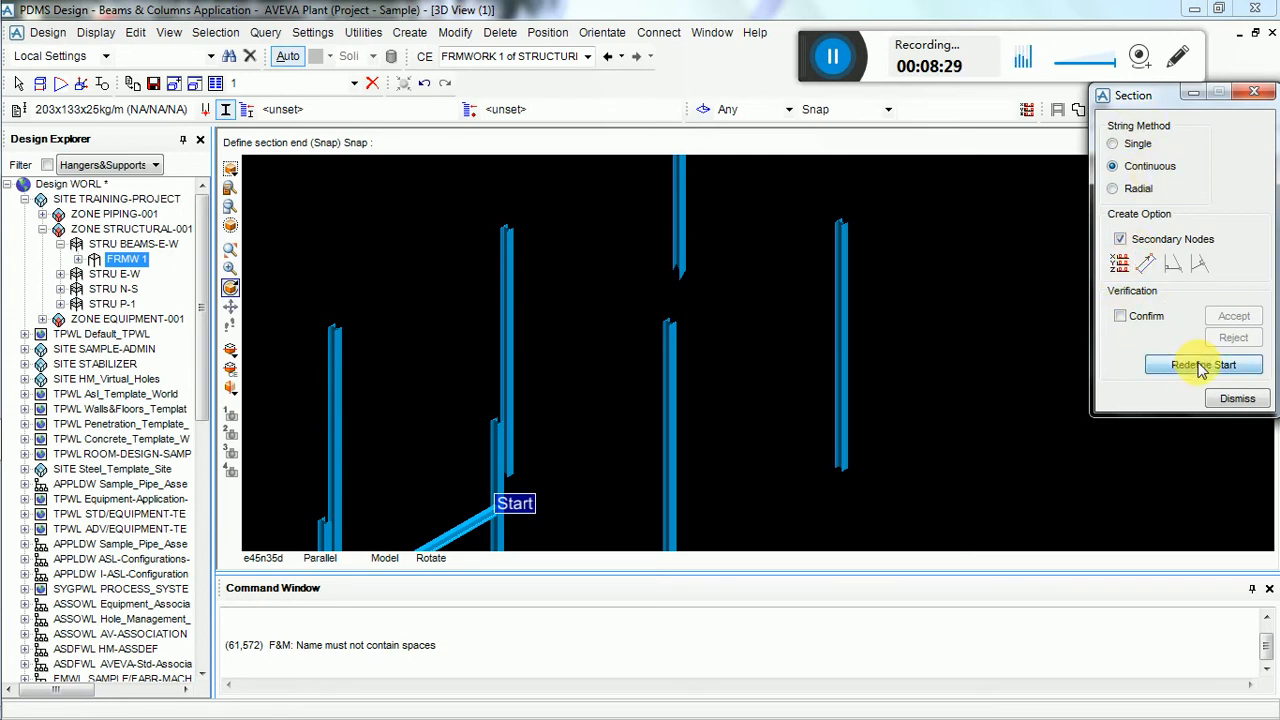
- Set the next beam's explicit start coordinate to West 310540 and accept the start point
left_click(1121, 266)
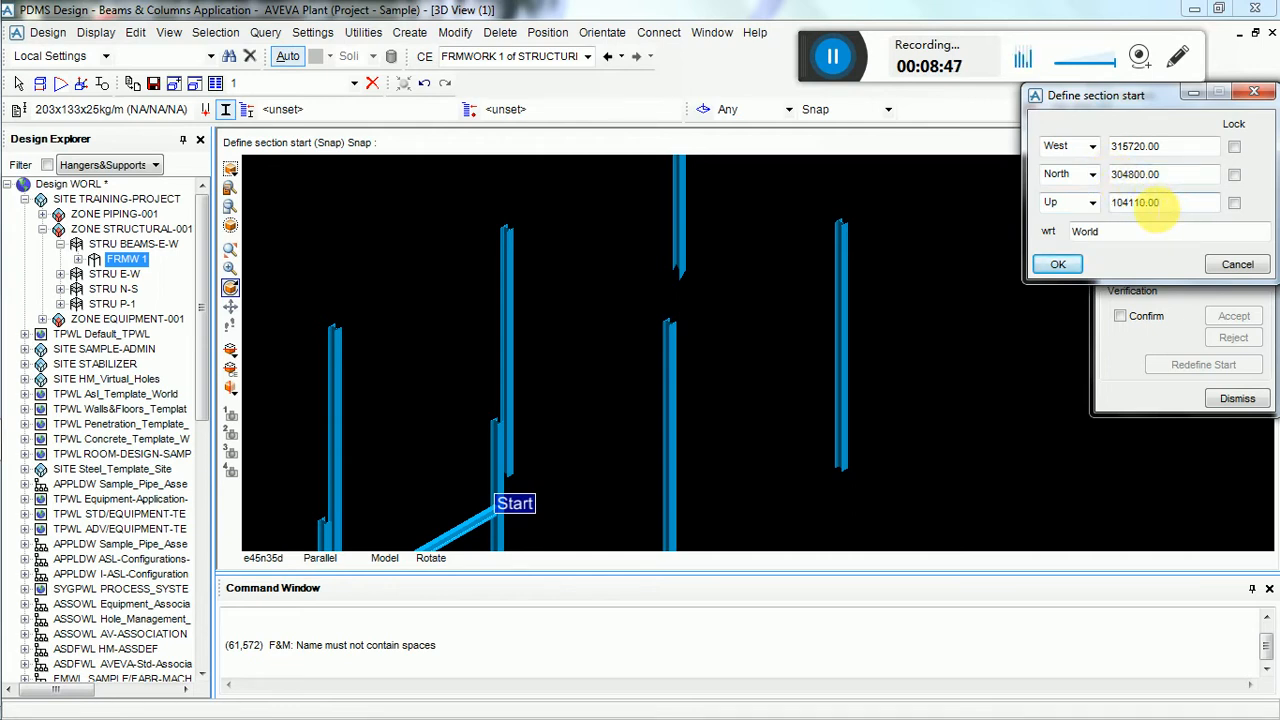
left_click_drag(1190, 150, 1064, 151)
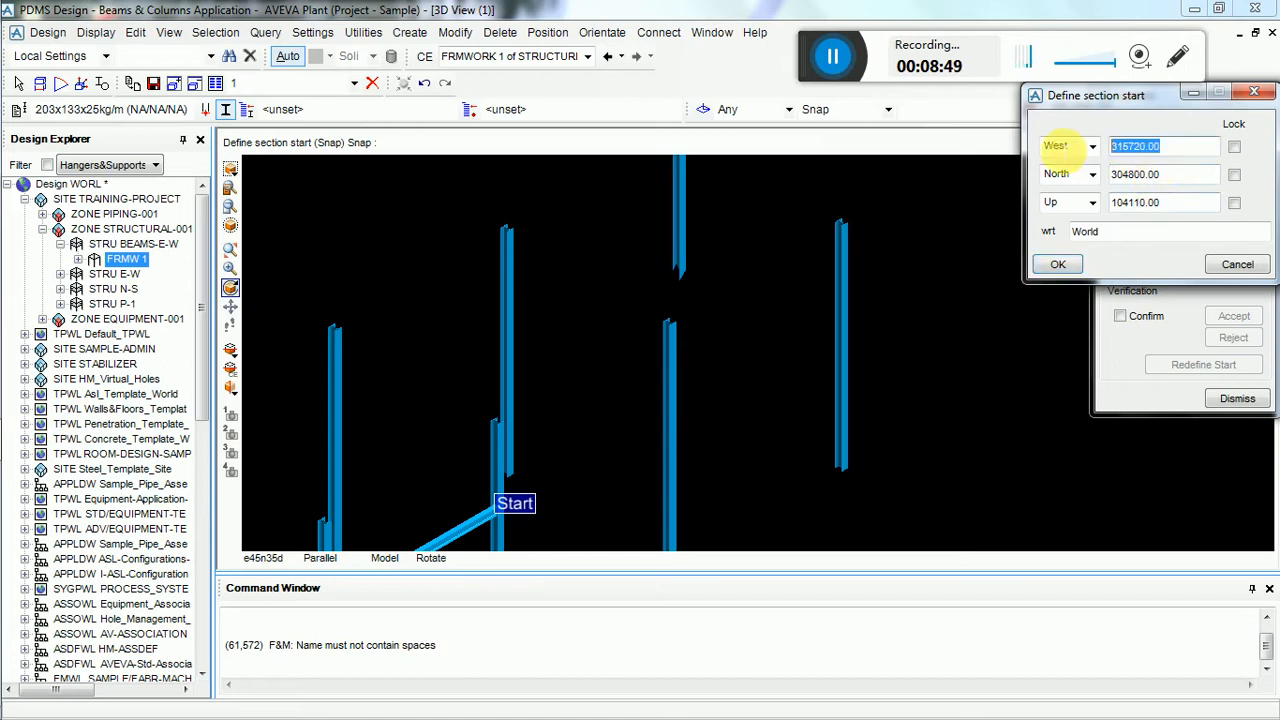
type("31")
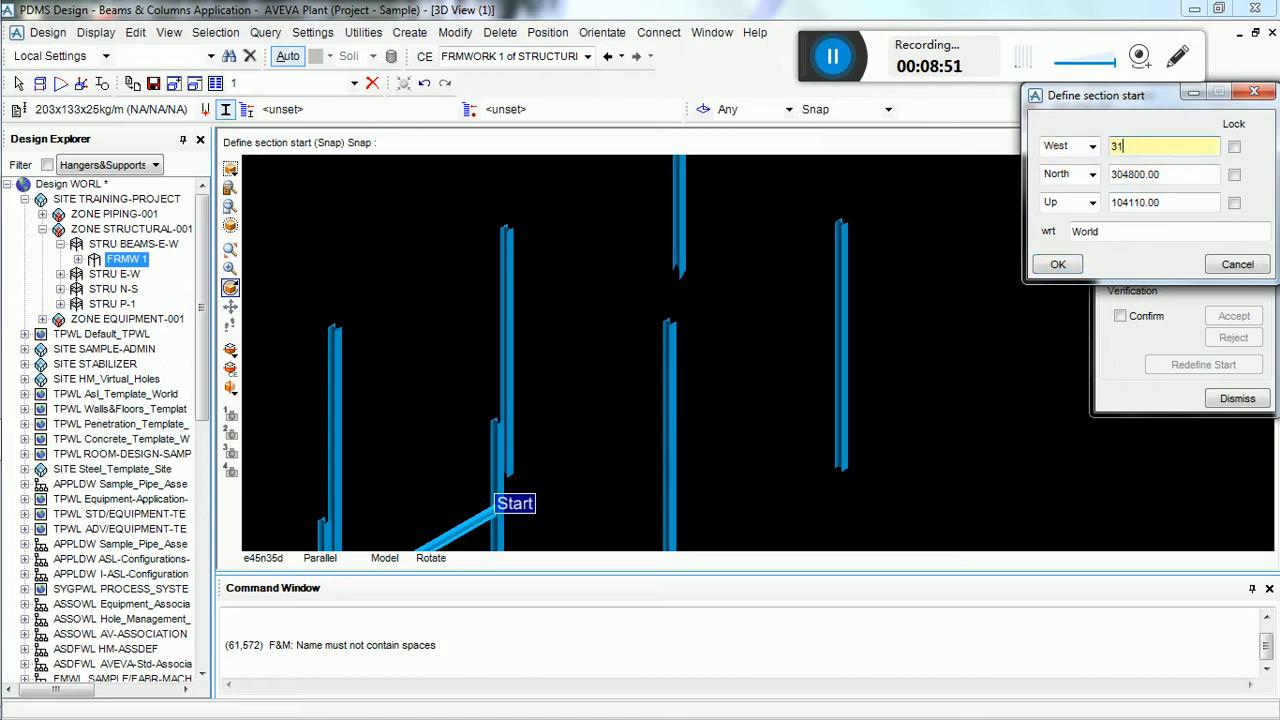
type("0540")
key("Return")
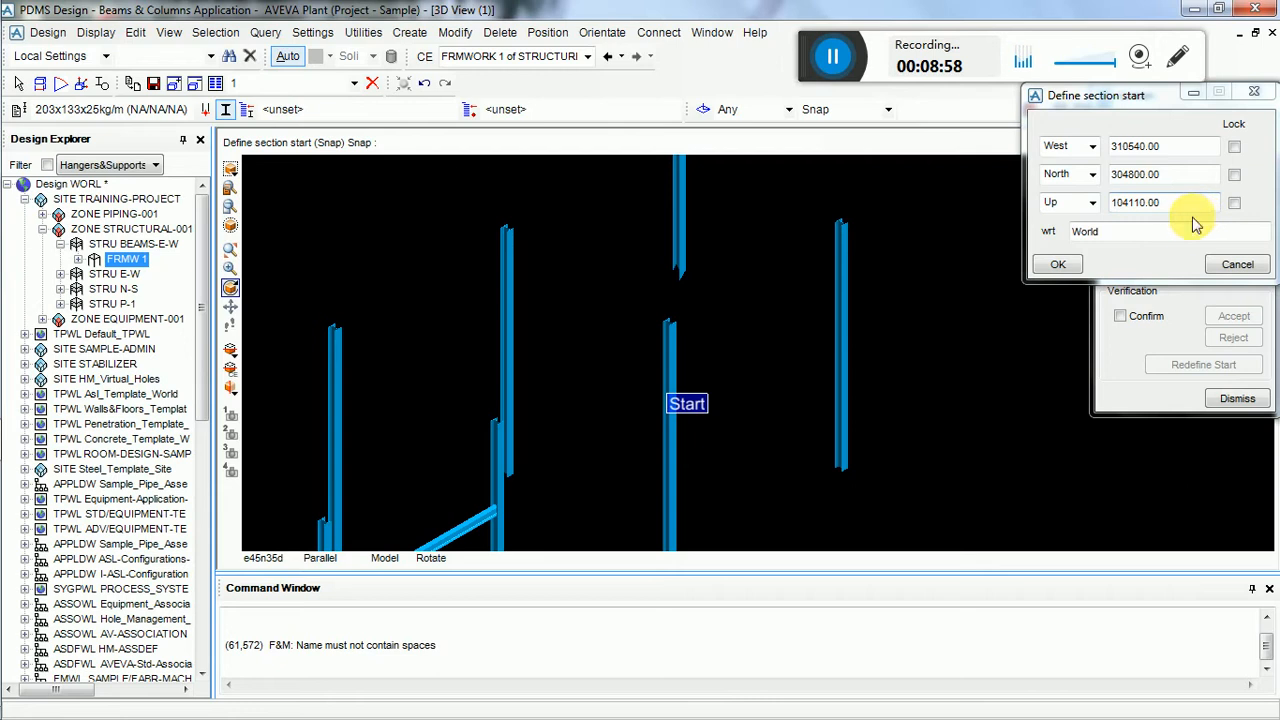
left_click(1066, 265)
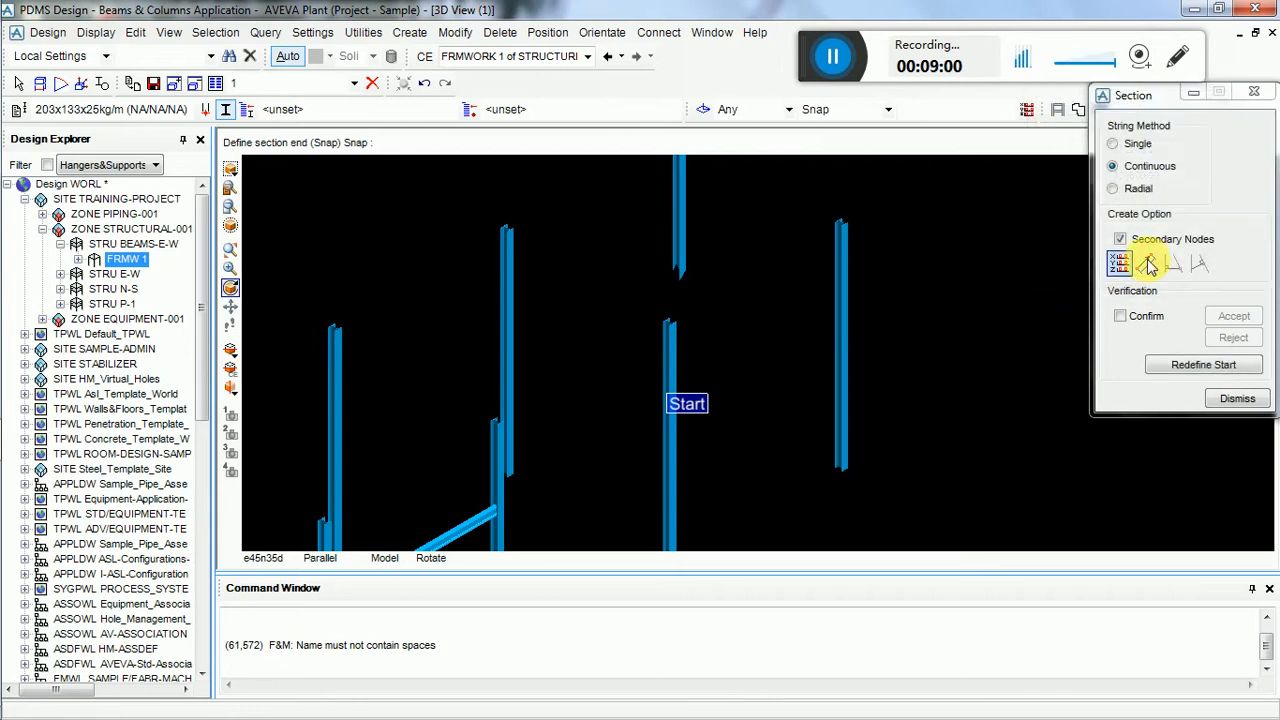
- Define the section end by direction E and distance 5180 from the start, and accept it to create the beam
left_click(1145, 262)
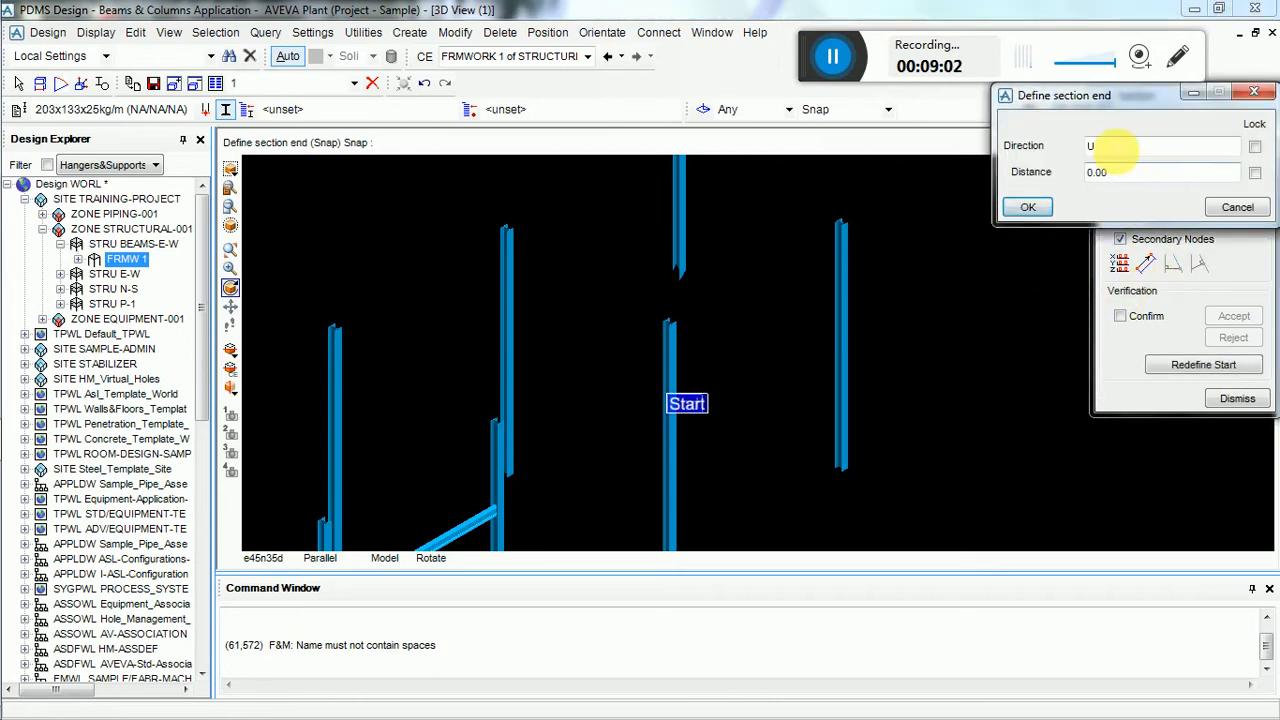
double_click(1134, 147)
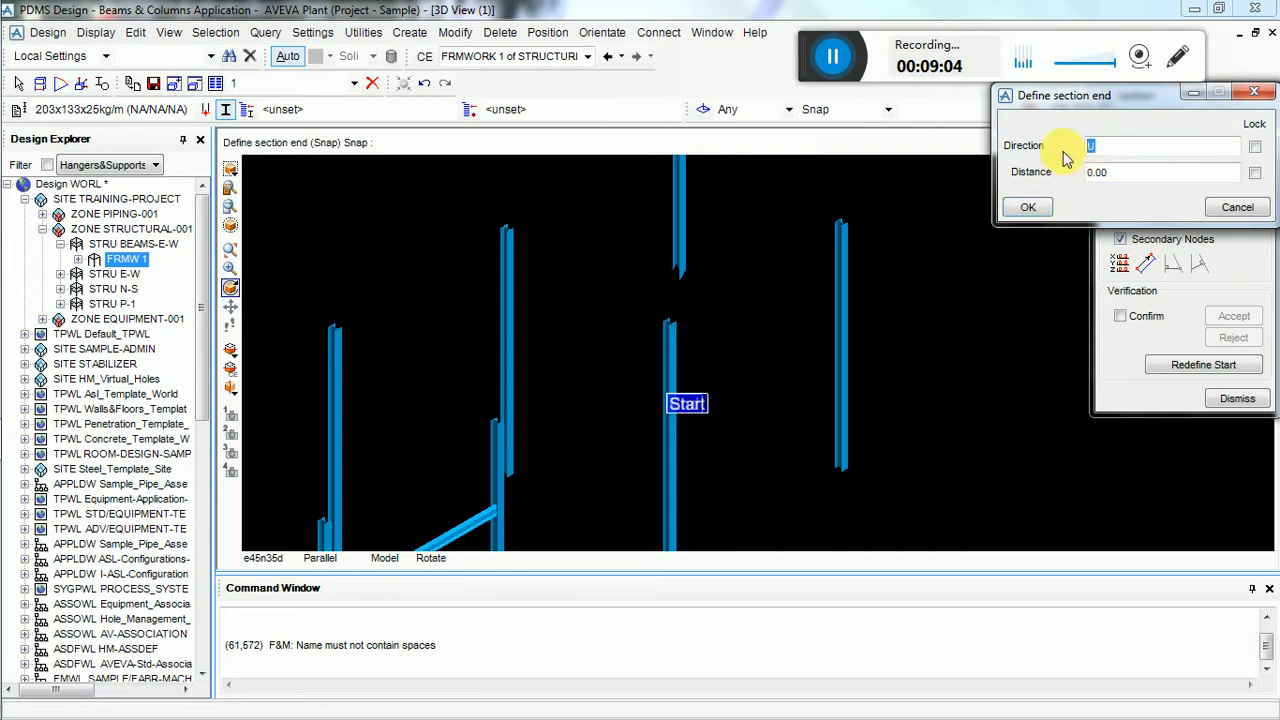
type("E")
key("Tab")
type("0")
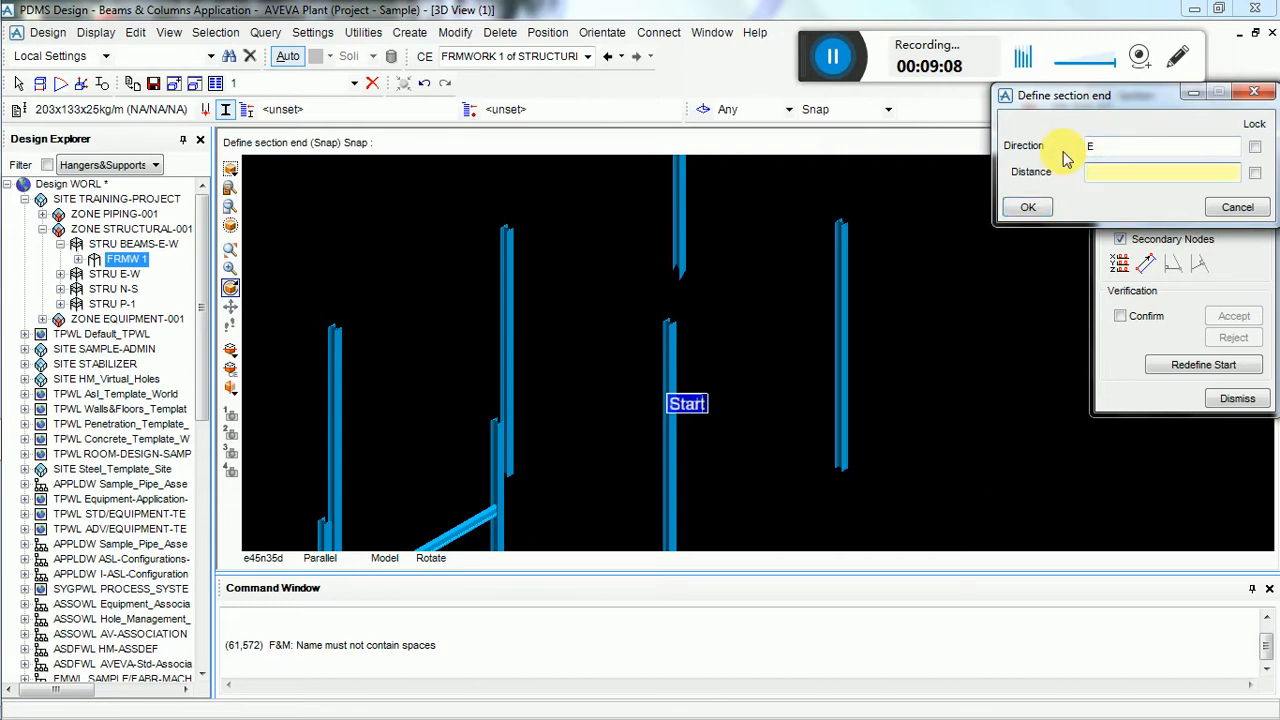
type("5180")
key("Return")
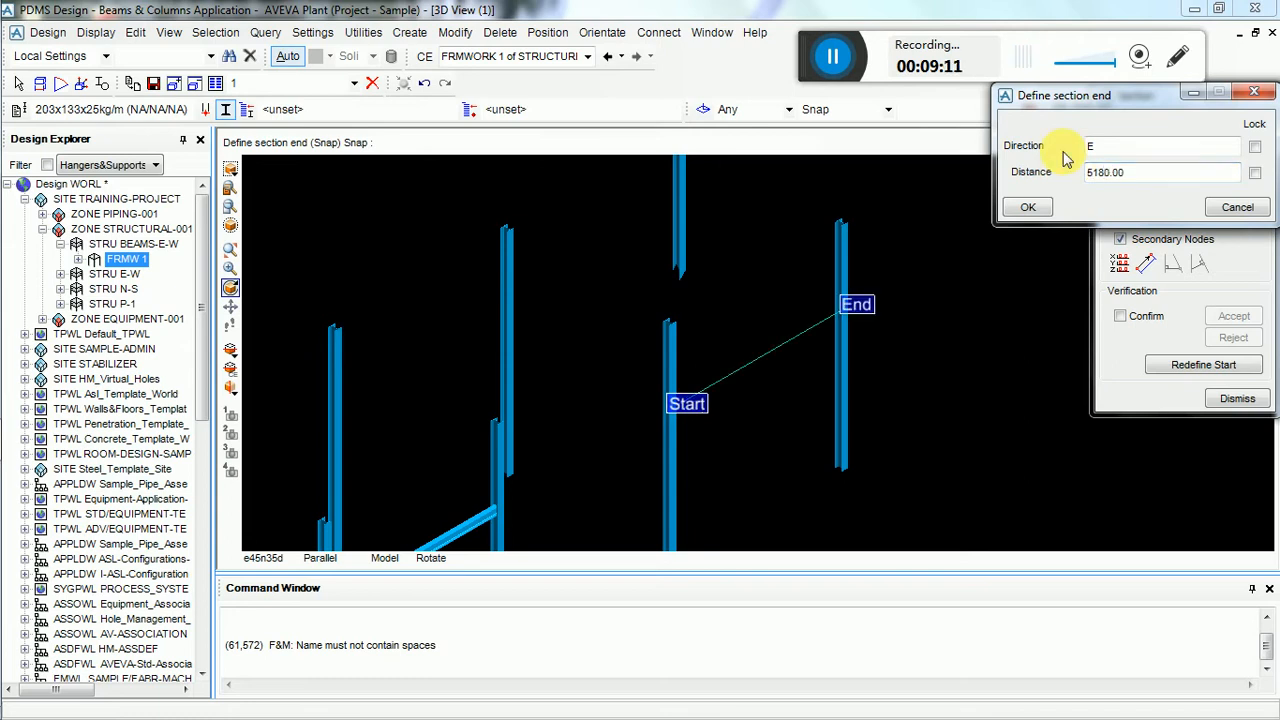
left_click(1028, 209)
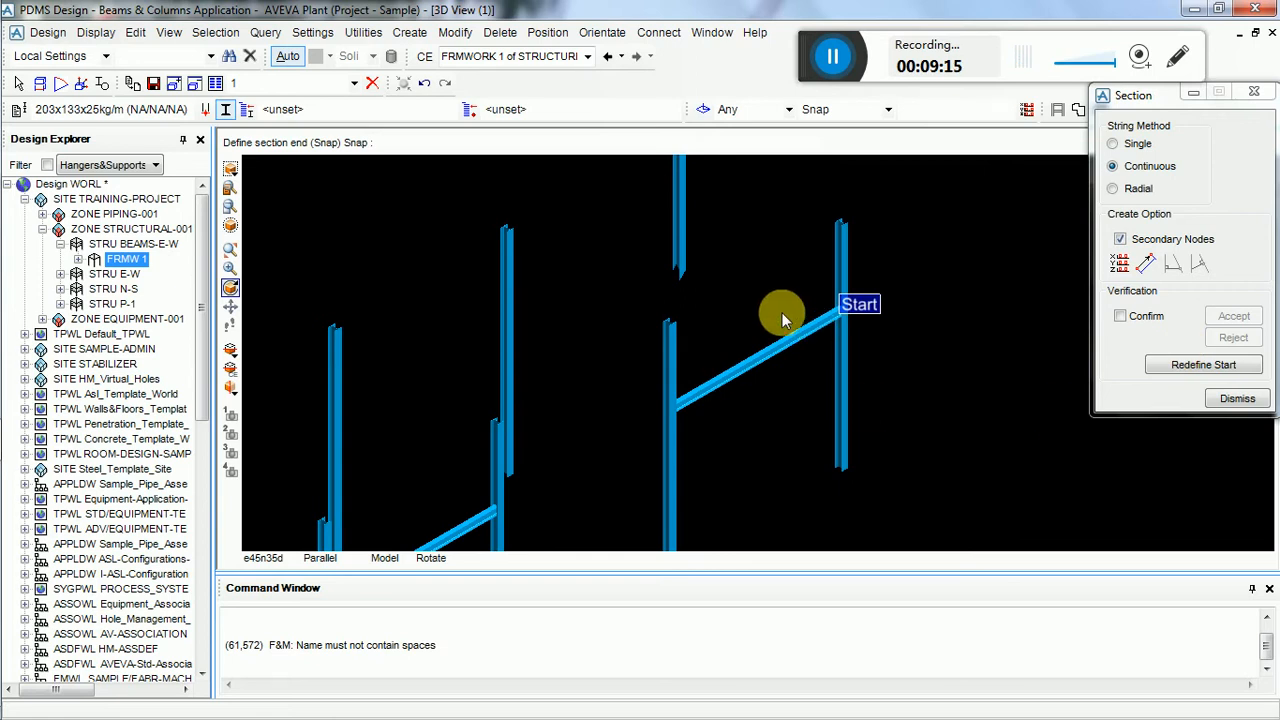
- Redefine the section start by explicit coordinates and set its West value to 315720 for the next beam
scroll(783, 316, "down", 3)
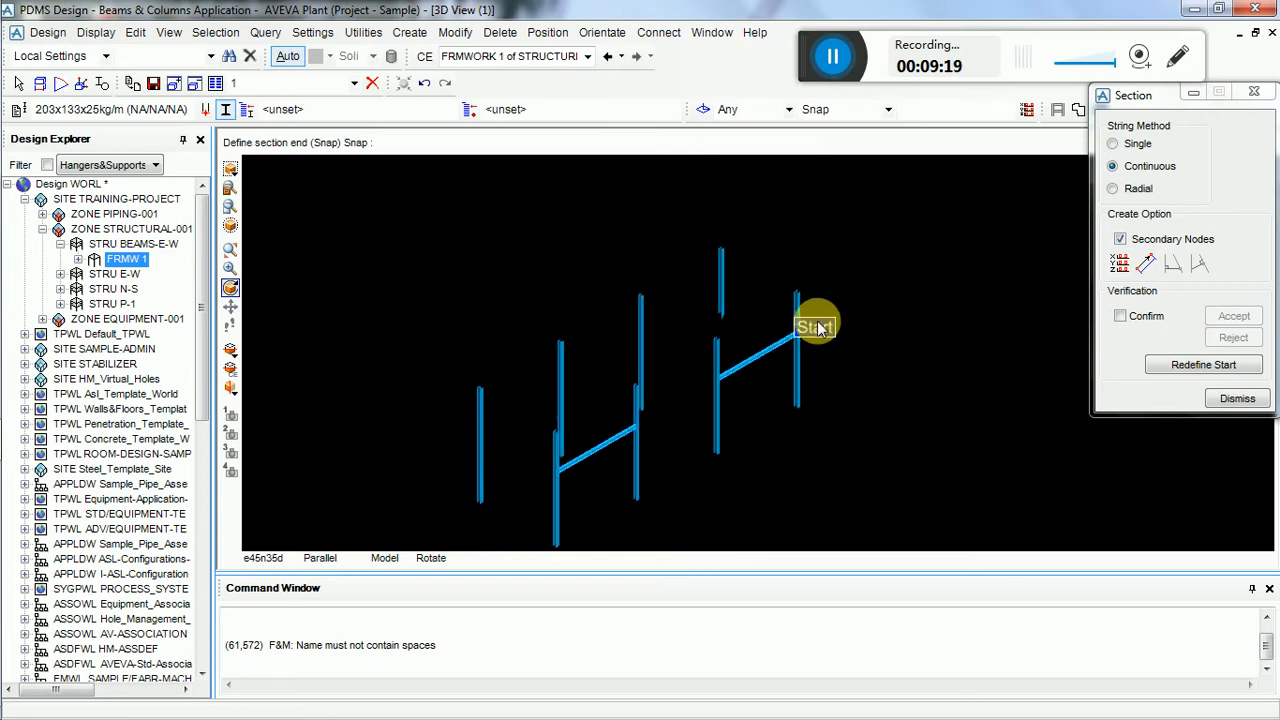
scroll(530, 405, "up", 3)
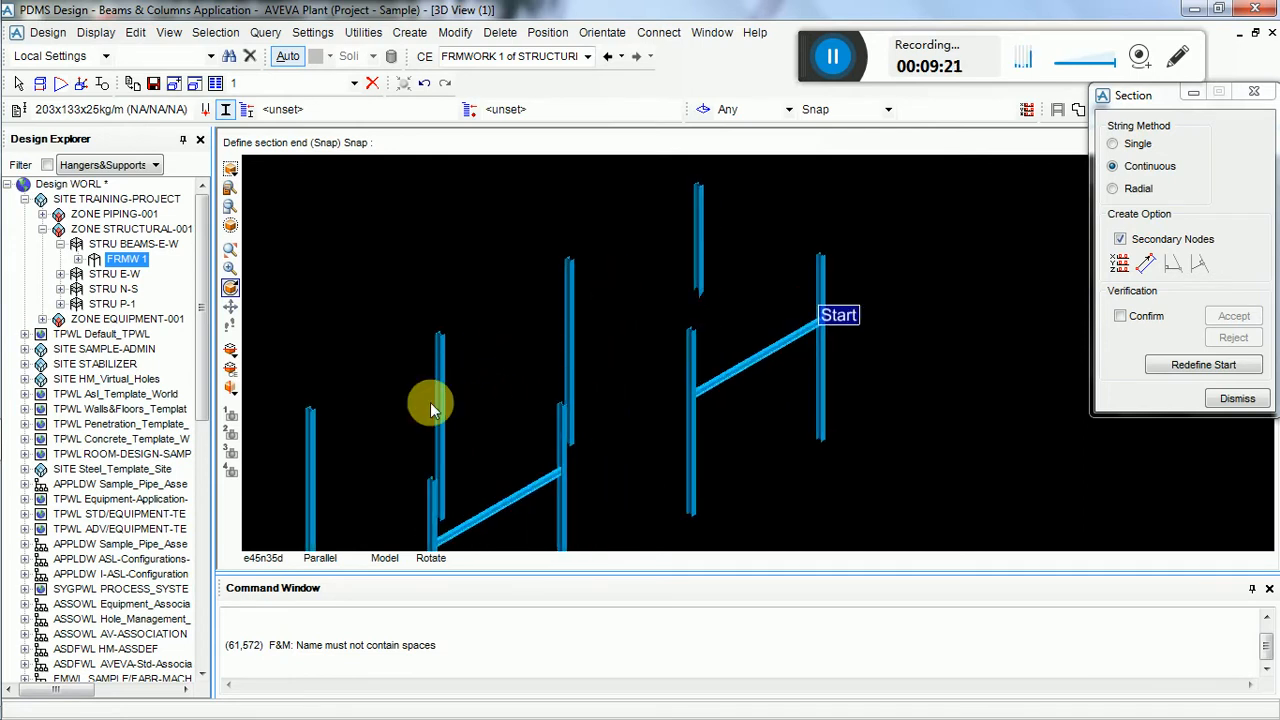
middle_click(500, 388)
scroll(875, 319, "up", 2)
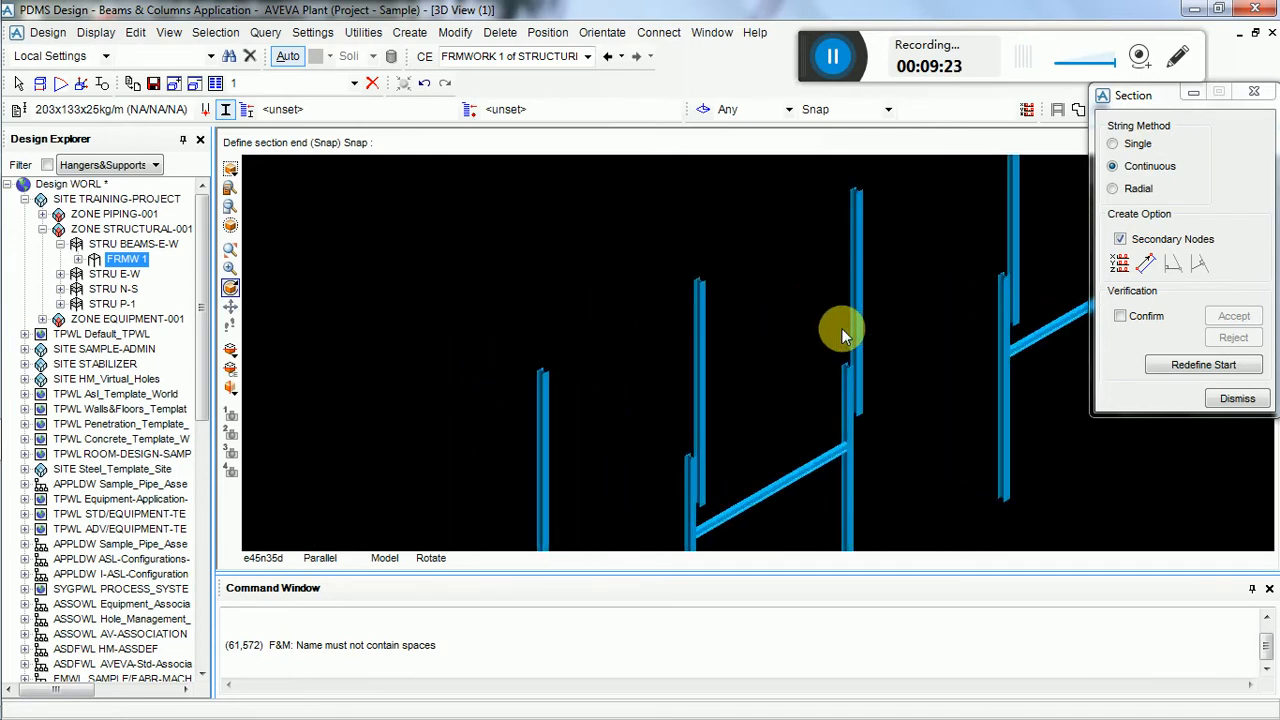
left_click(1195, 366)
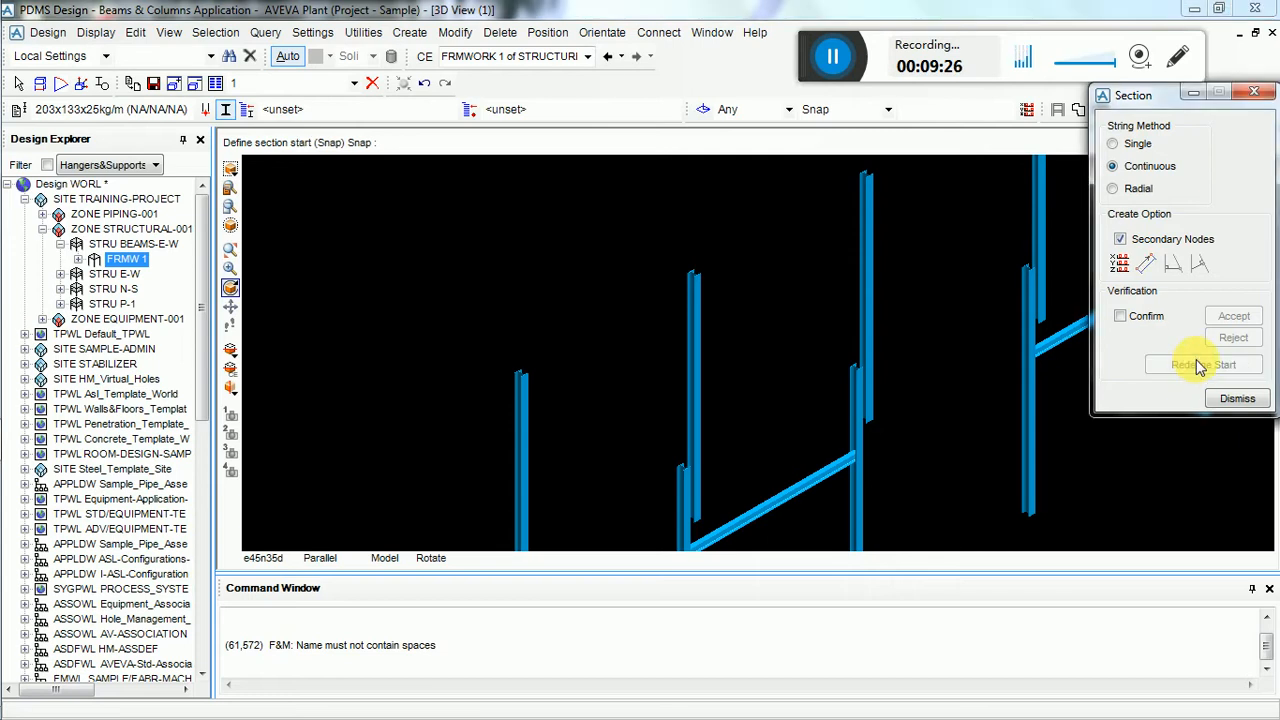
left_click(1118, 263)
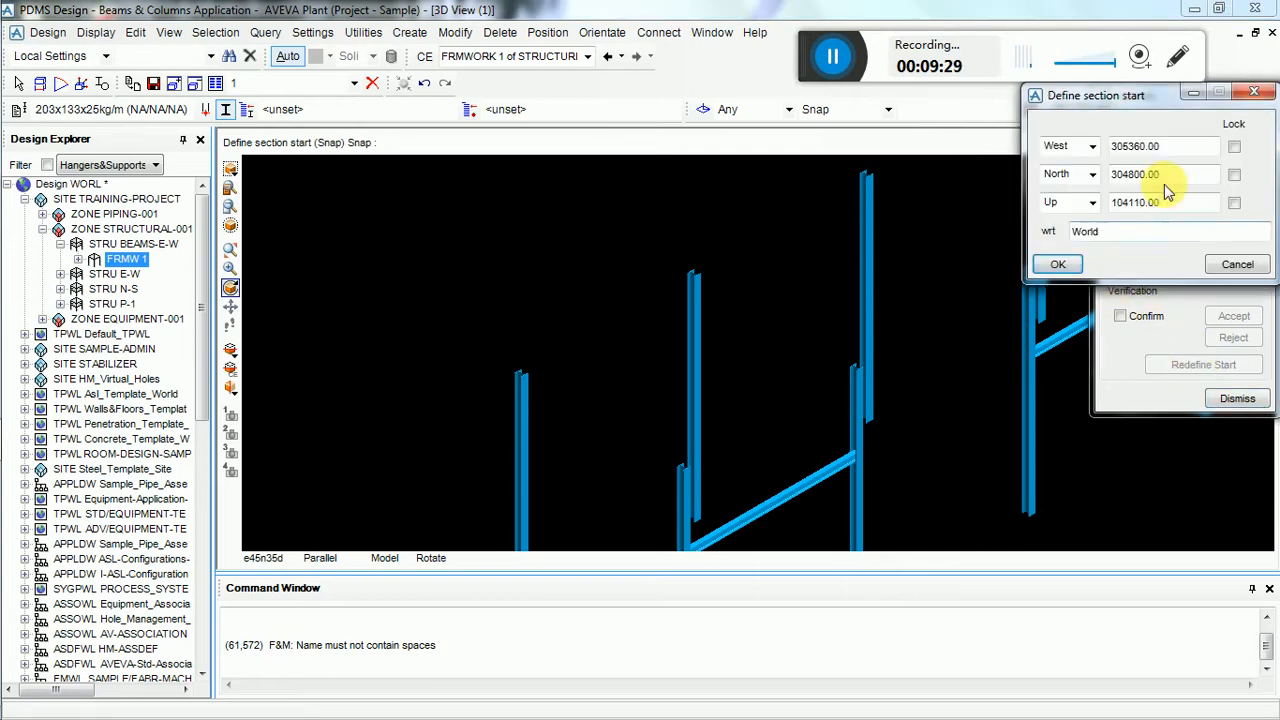
left_click_drag(1162, 149, 1098, 153)
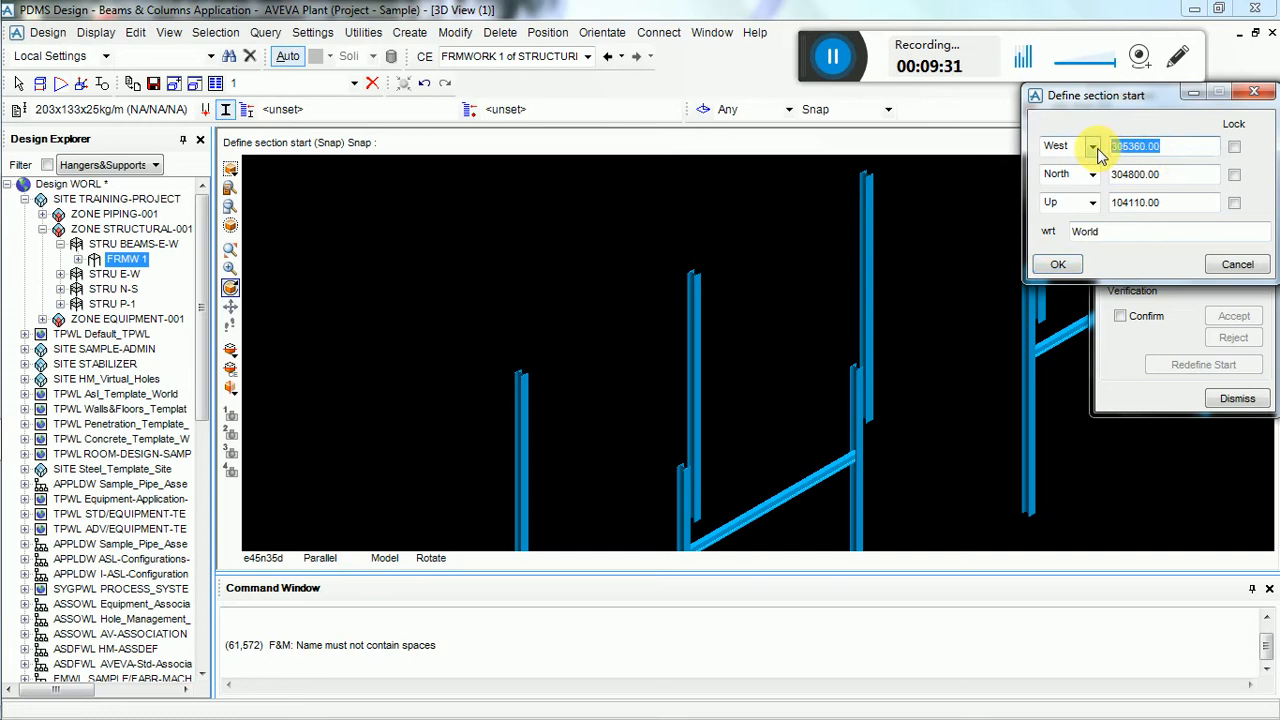
type("31")
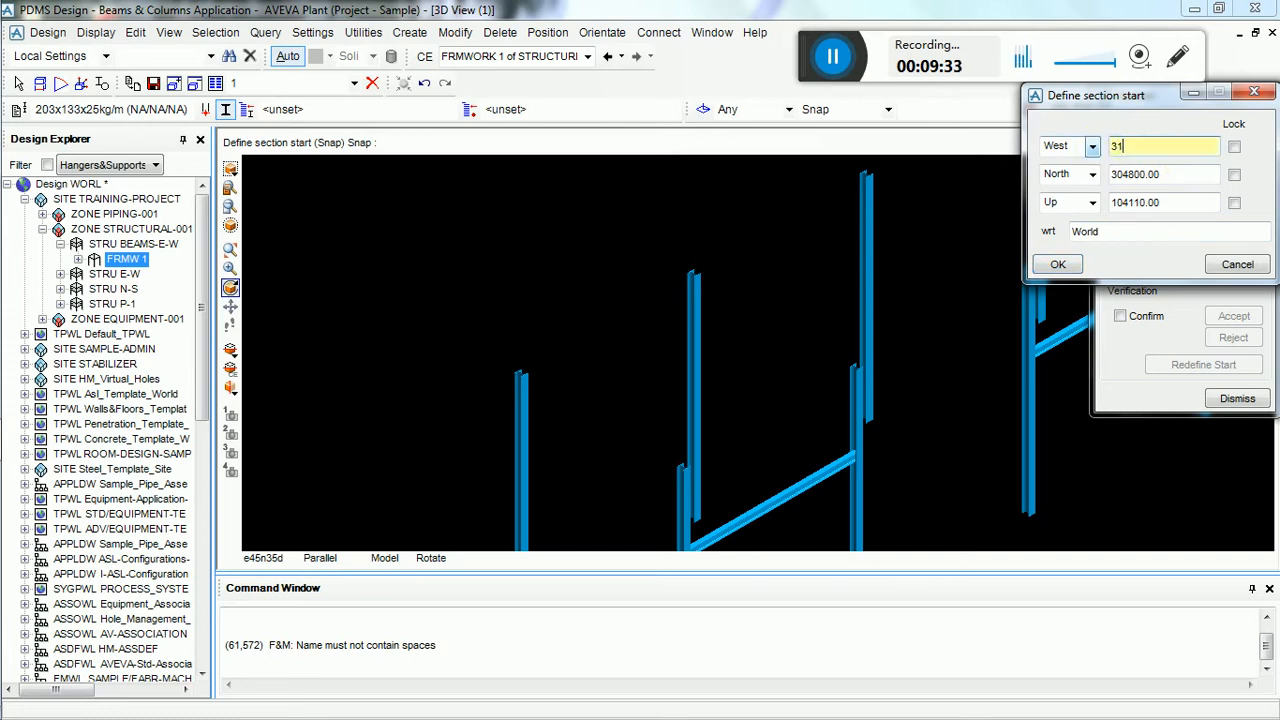
type("5720")
key("Tab")
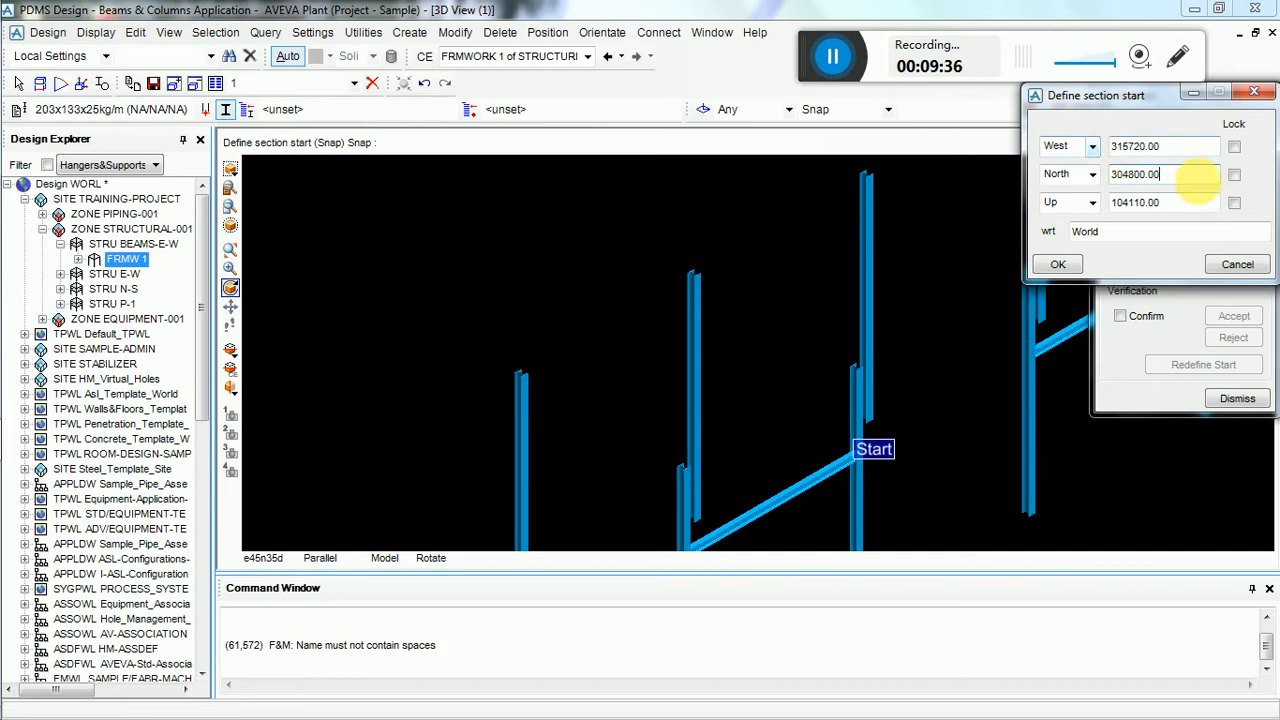
left_click_drag(1172, 174, 1100, 174)
type("3")
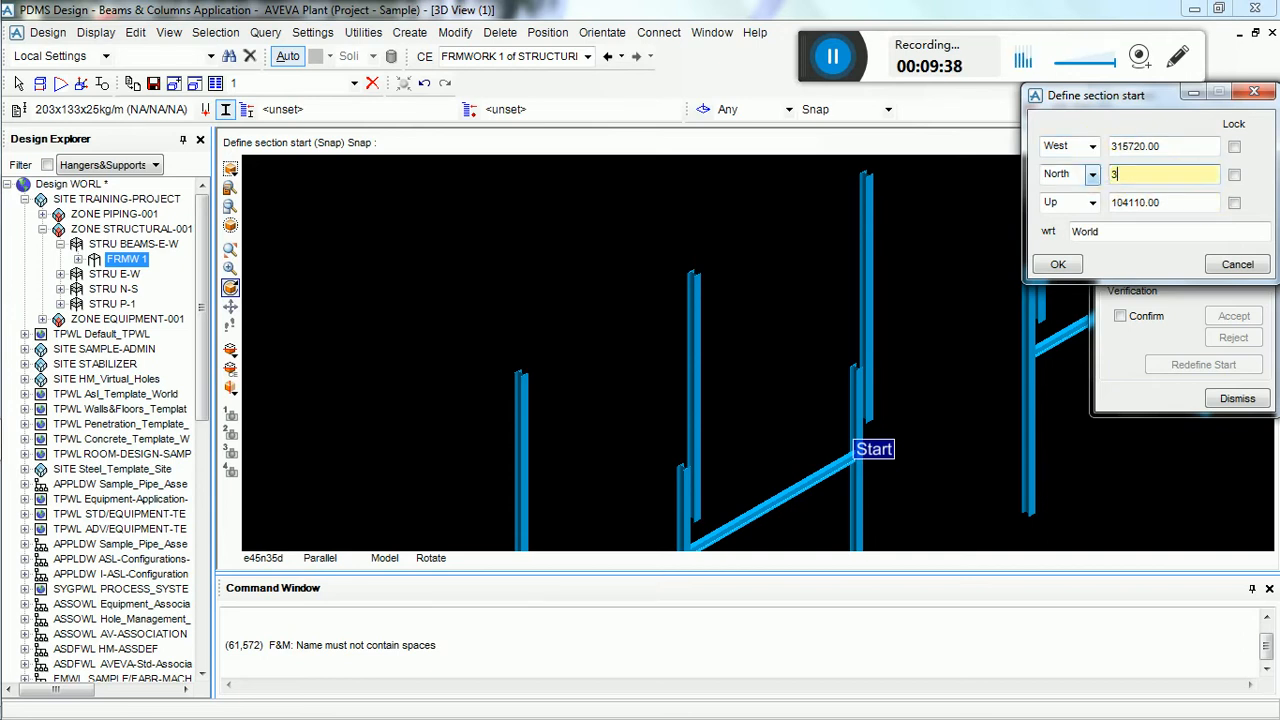
key("Tab")
type("096")
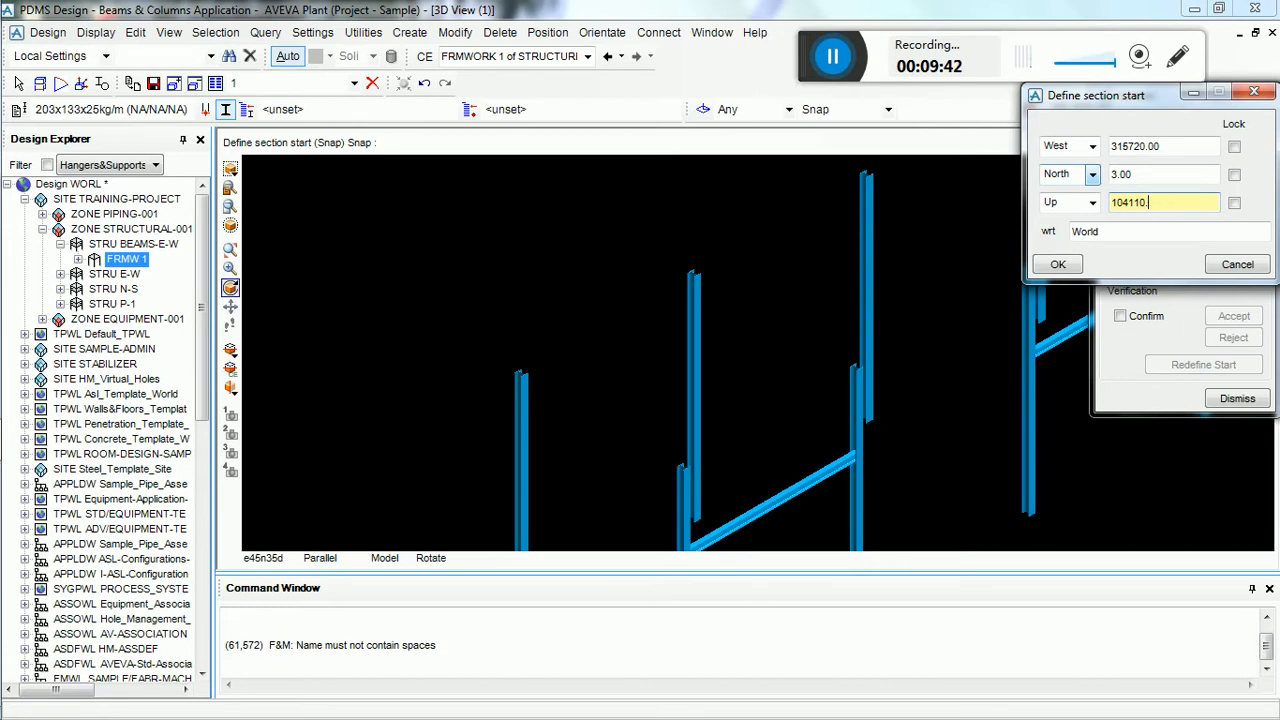
key("Tab")
left_click_drag(1160, 174, 1112, 173)
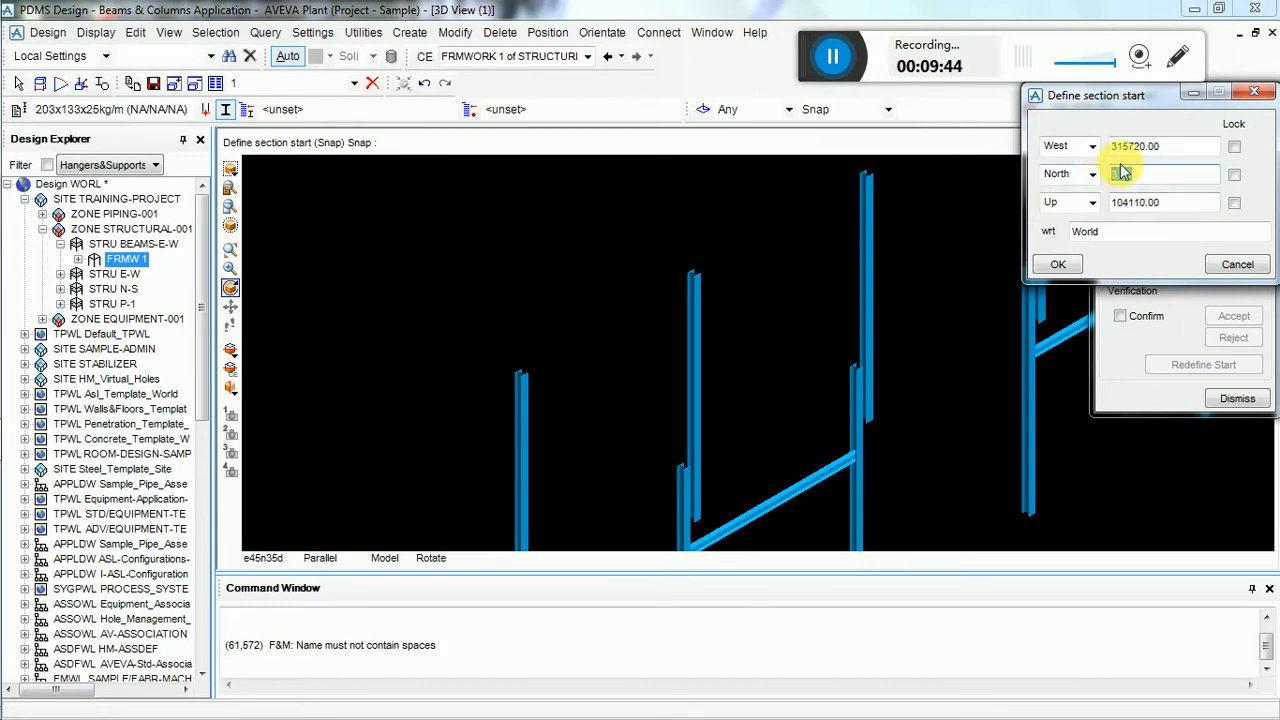
type("30")
key("Tab")
type("96")
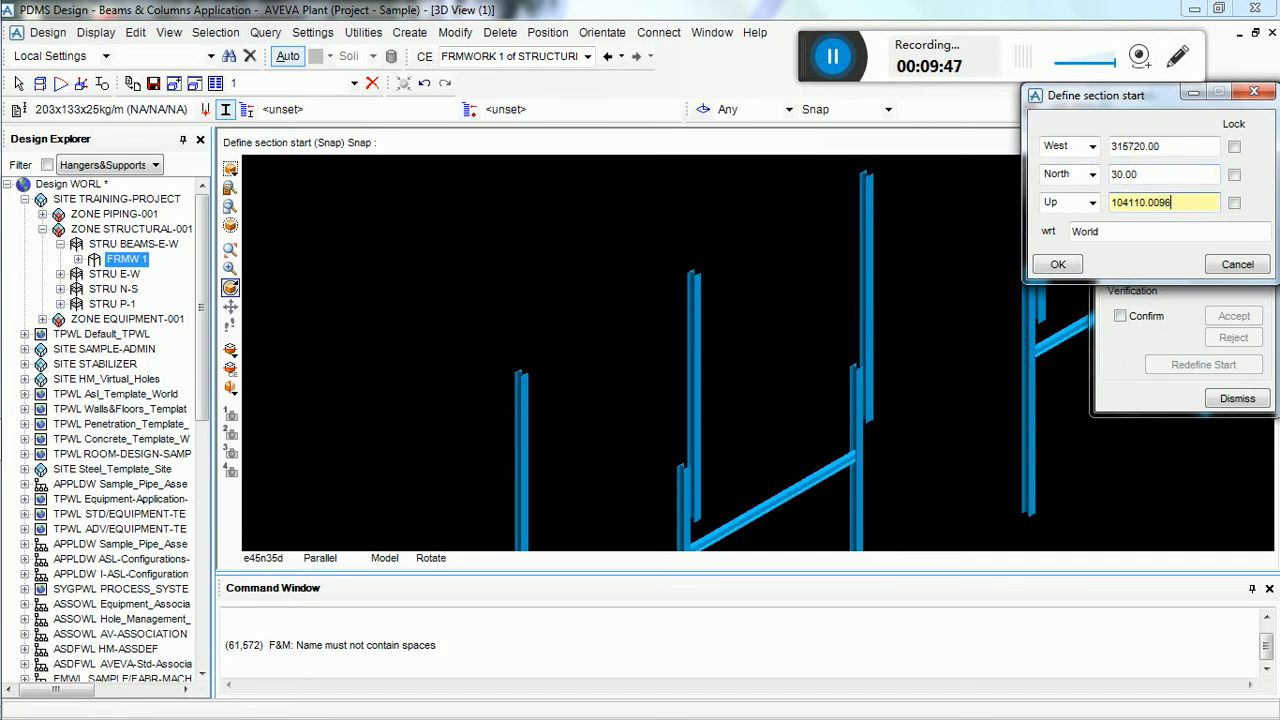
key("BackSpace")
key("BackSpace")
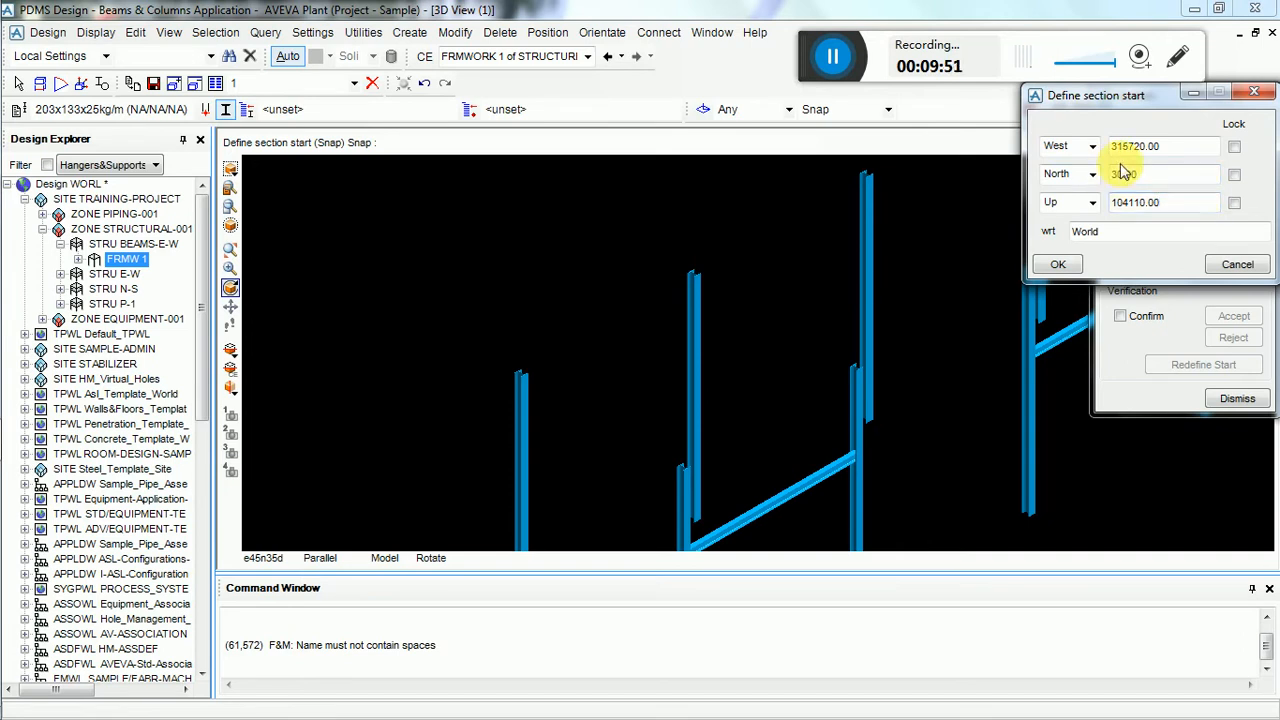
- Set the section start's North coordinate to 309680 and accept the start point on the other column row
left_click_drag(1160, 174, 1063, 180)
type("30968")
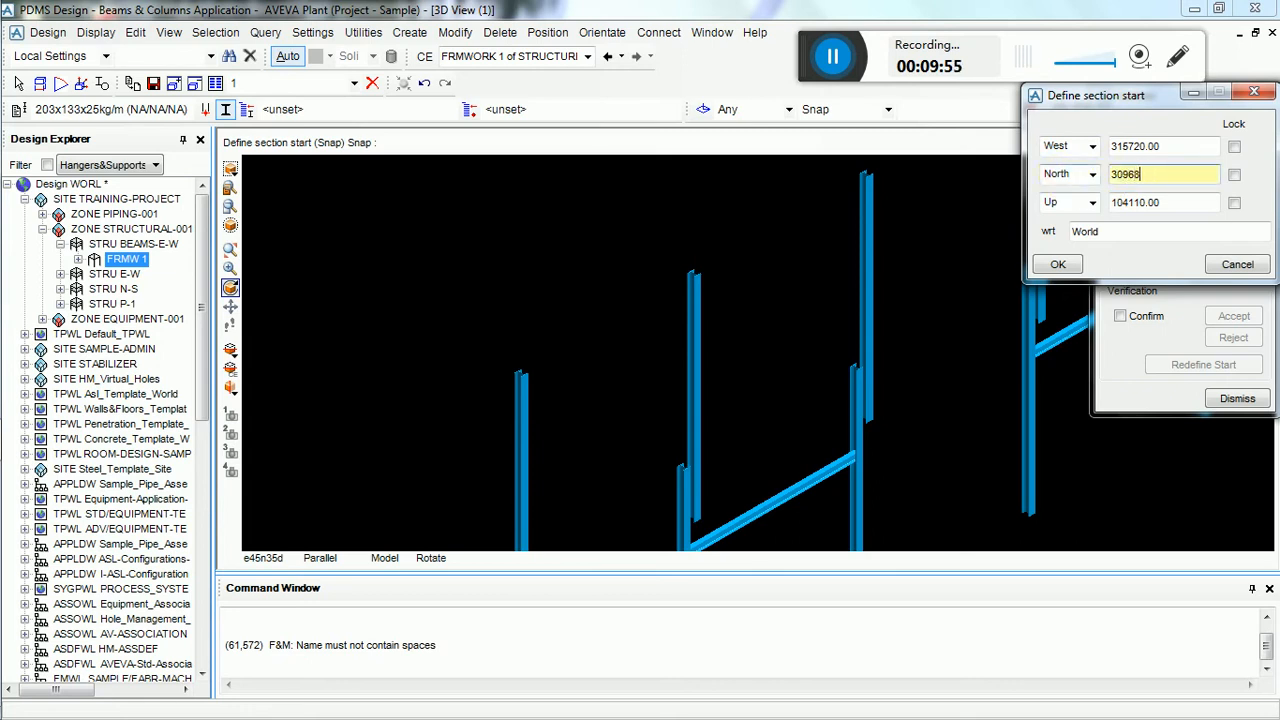
key("Return")
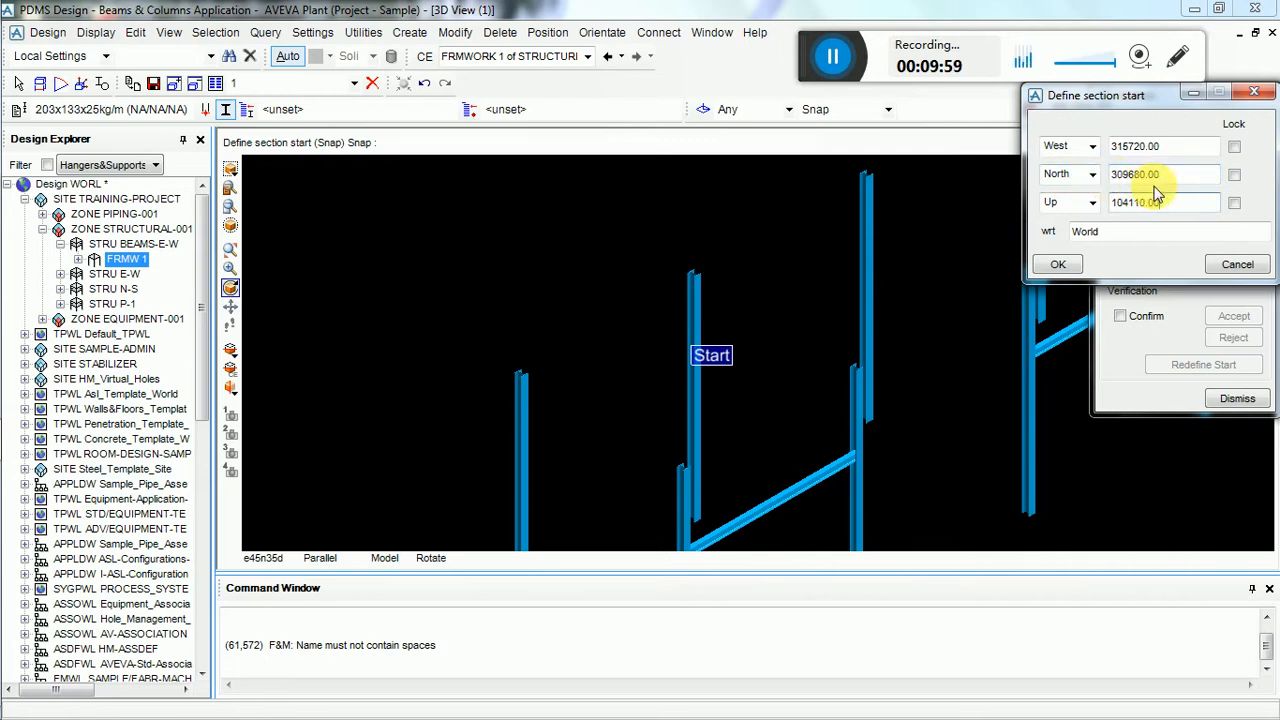
left_click(643, 523)
scroll(643, 523, "down", 3)
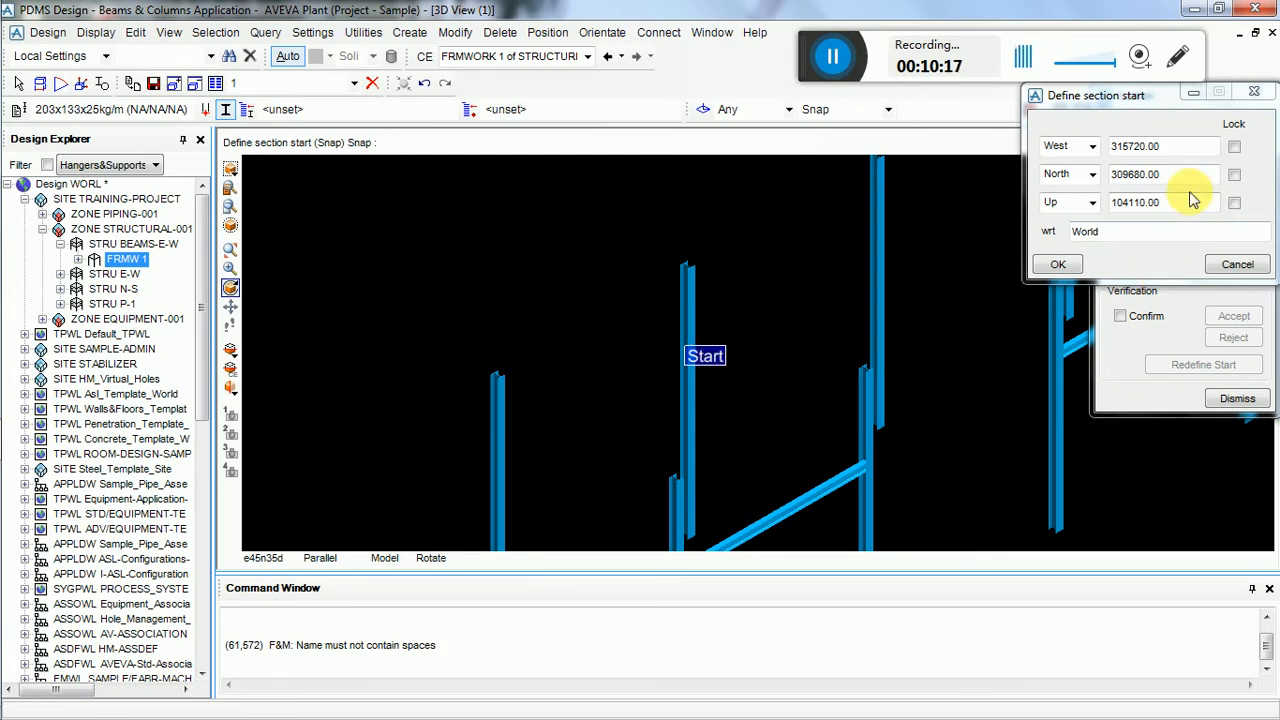
left_click(1062, 268)
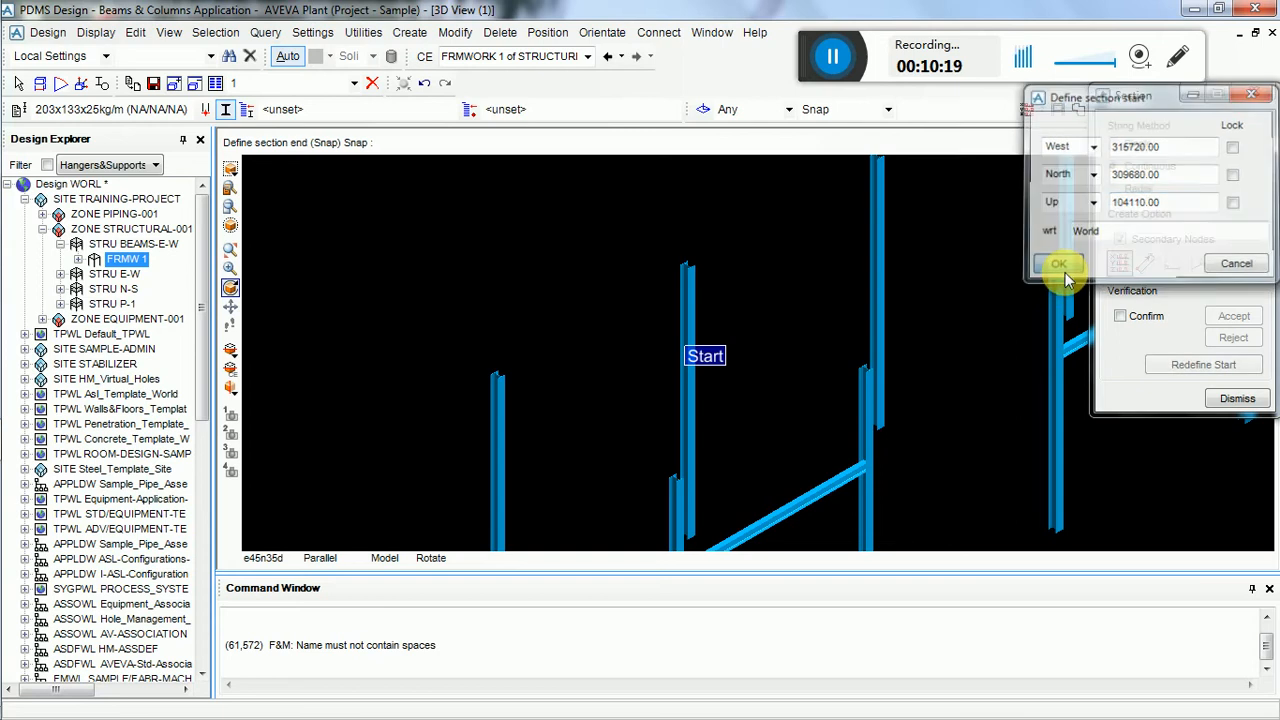
- Create the beam with its end at direction E and distance 5180 from the start, and close the Section form
left_click(1145, 262)
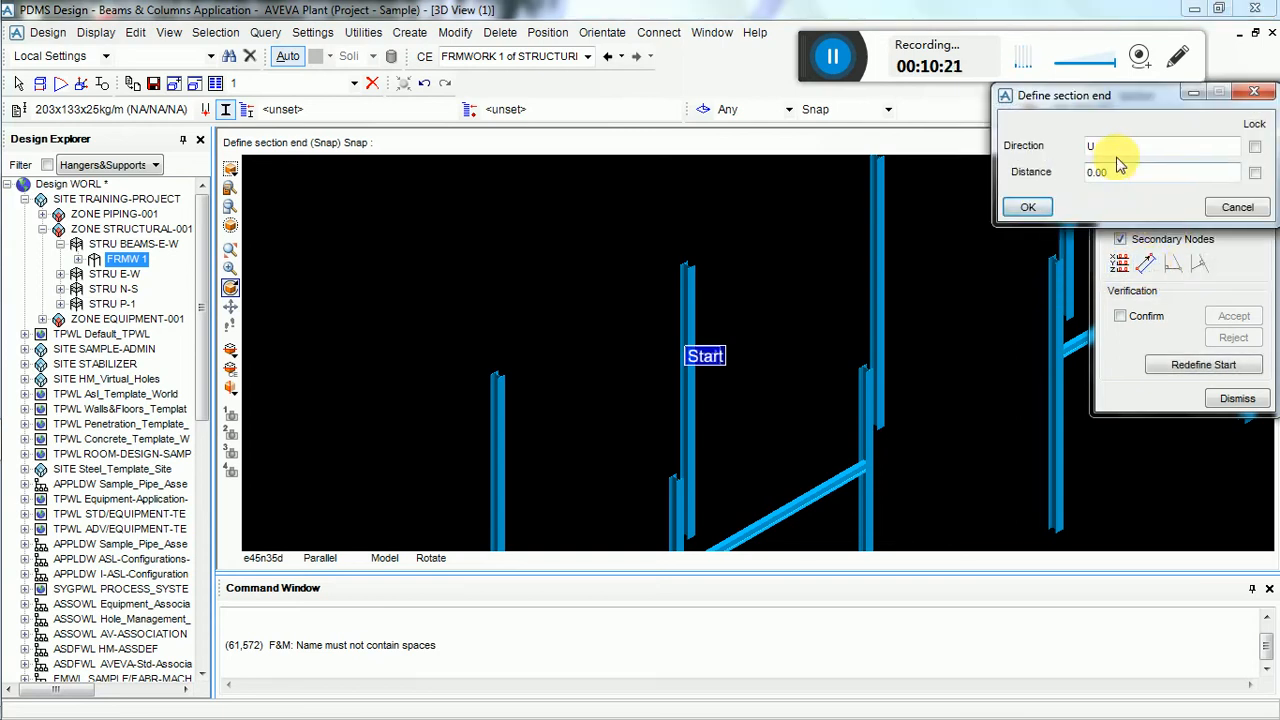
type("E")
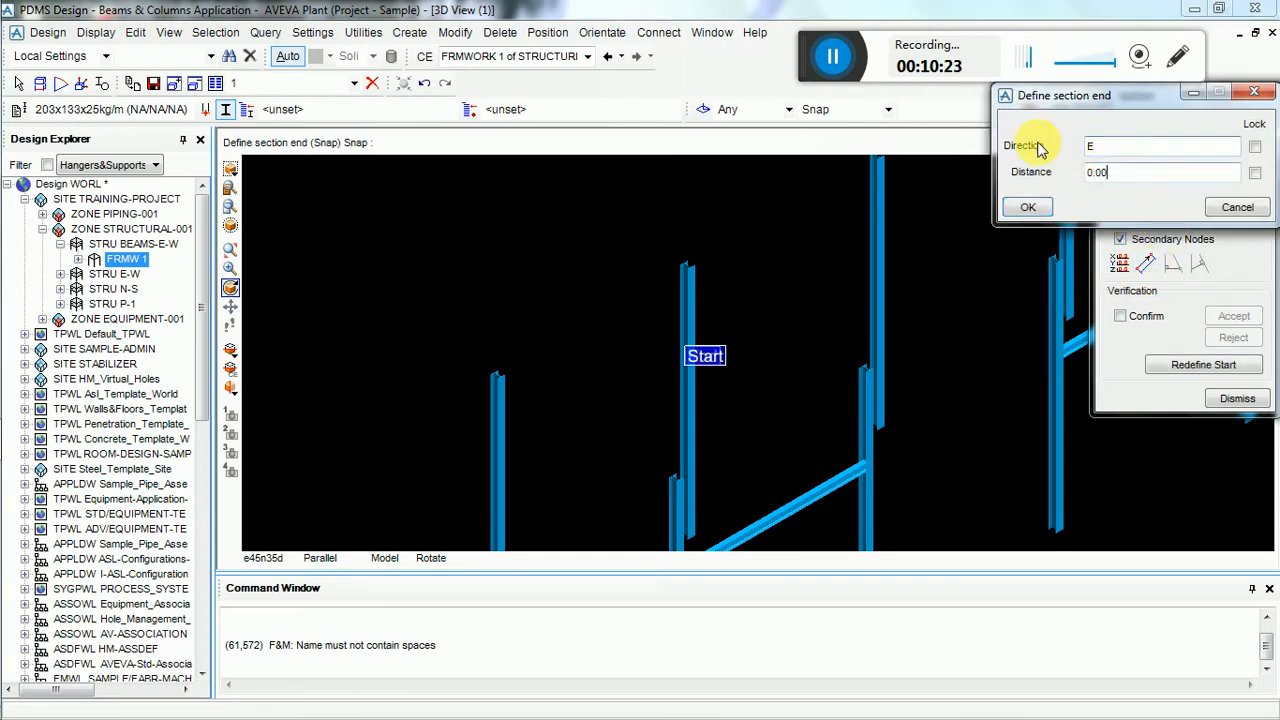
key("Tab")
type("0")
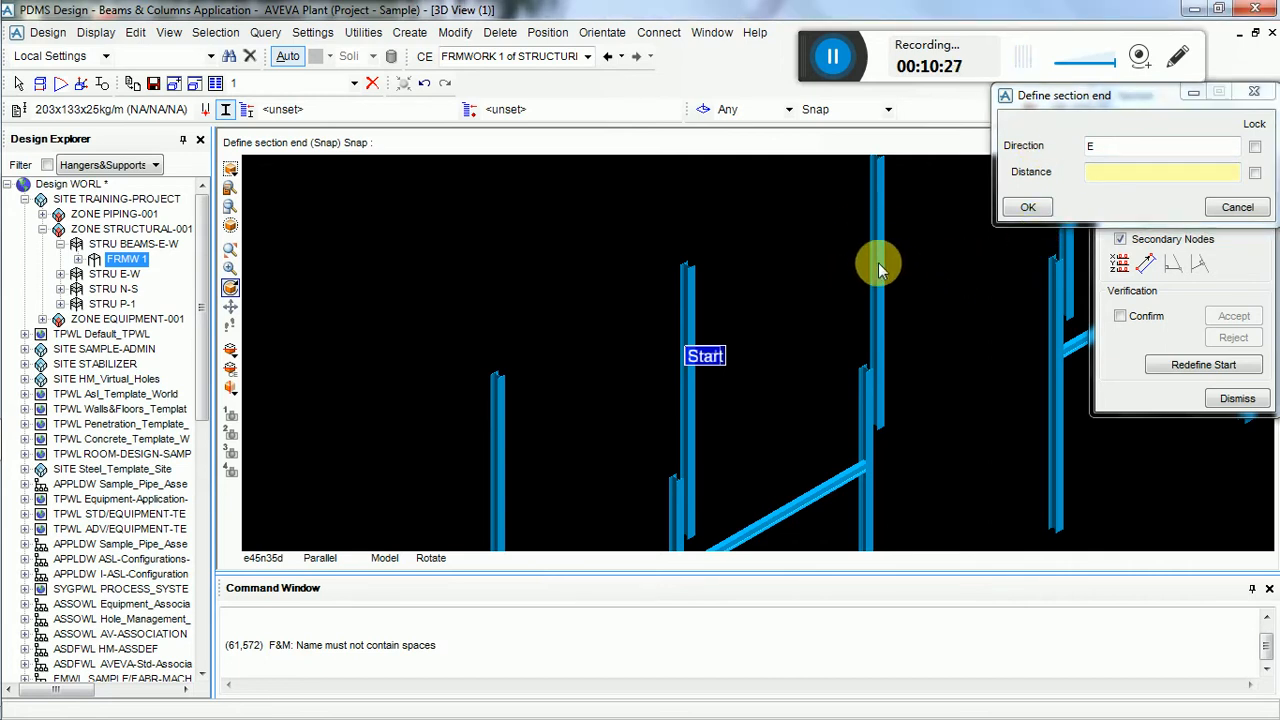
left_click(1125, 174)
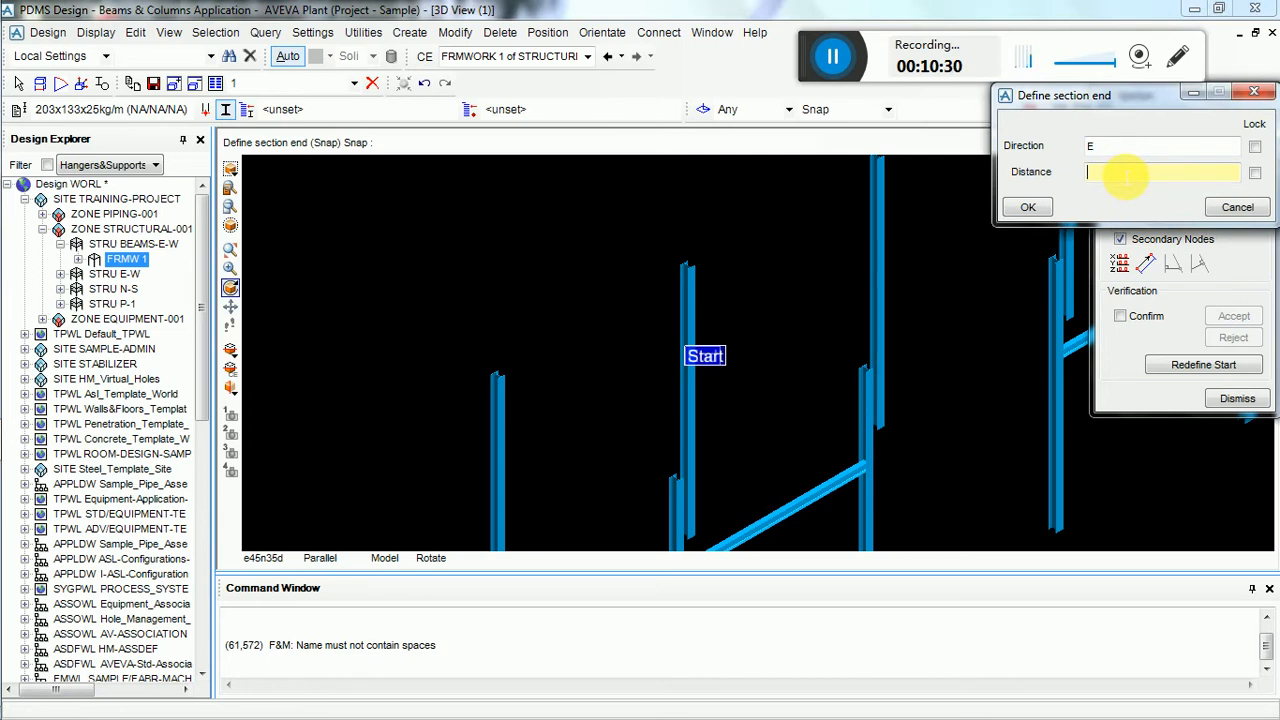
type("5180")
key("Return")
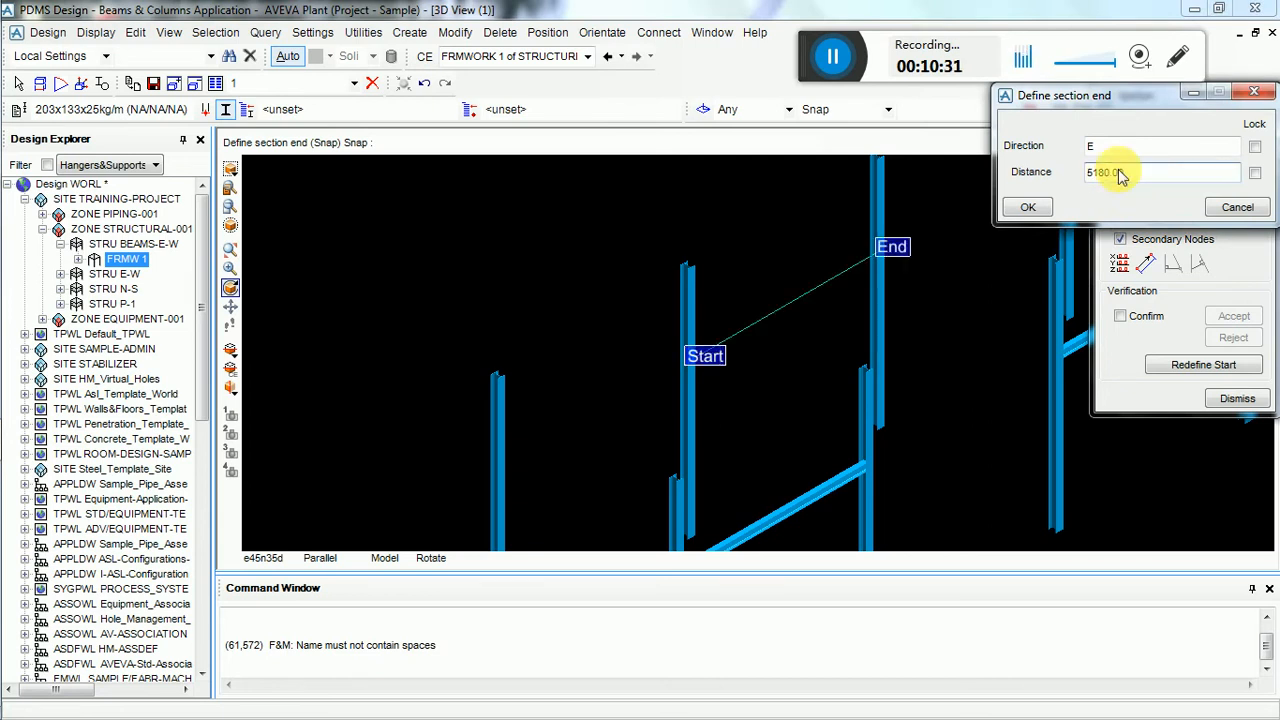
left_click(1032, 209)
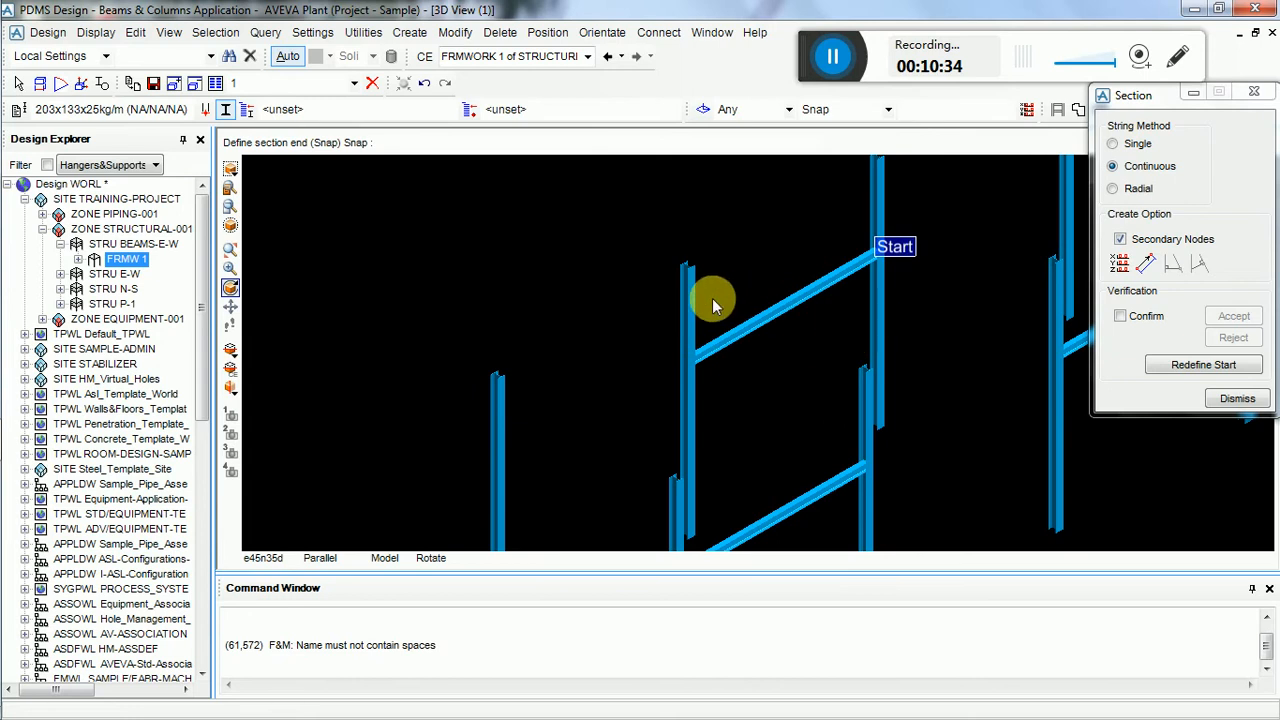
scroll(712, 298, "down", 3)
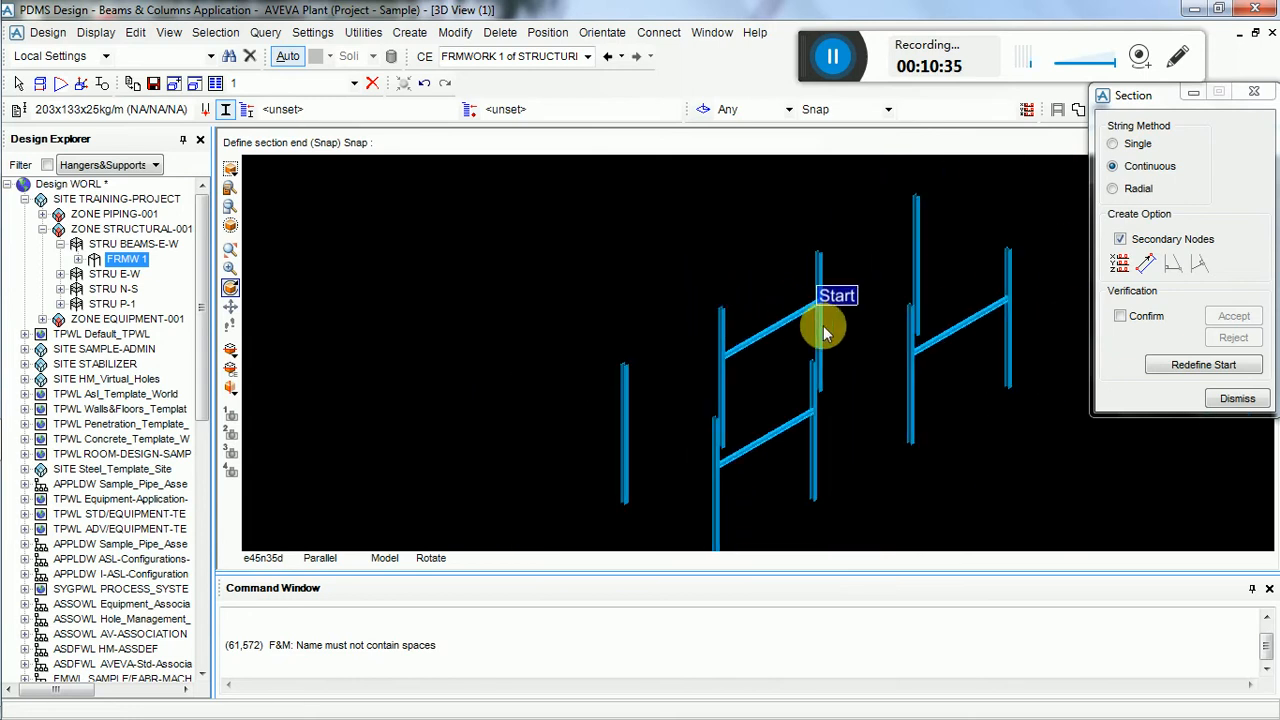
left_click(1237, 398)
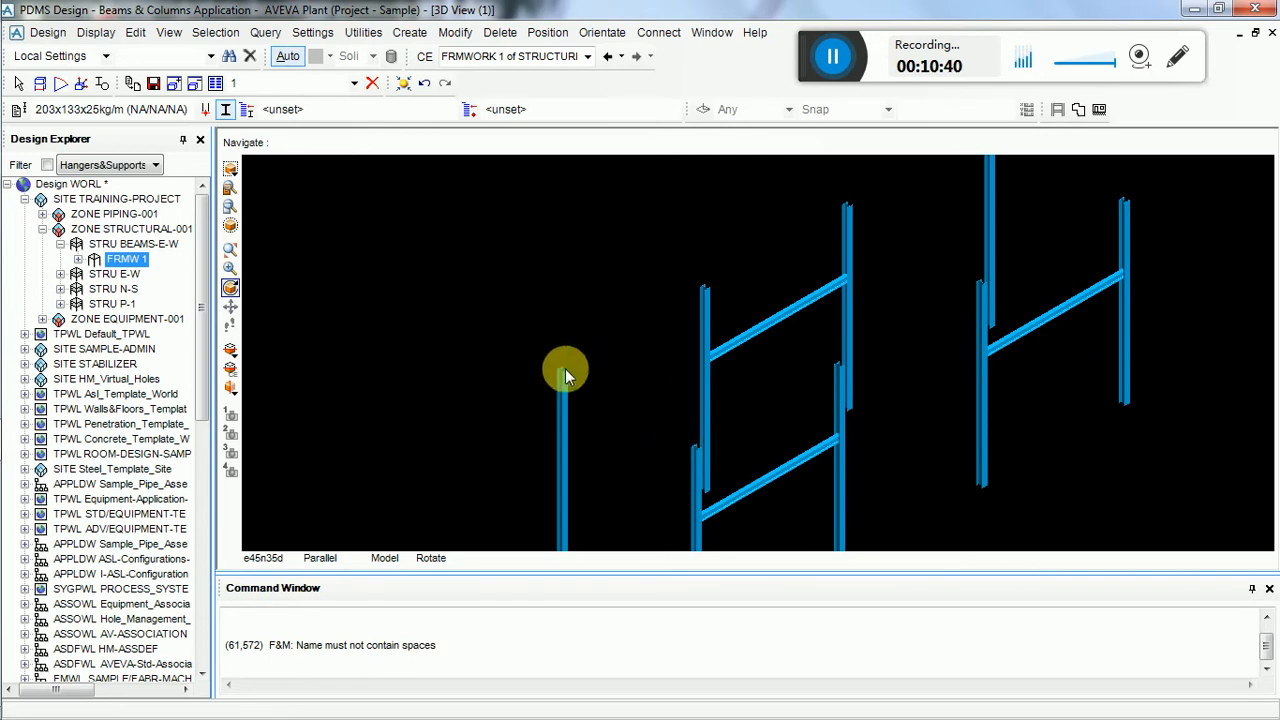
left_click_drag(886, 327, 935, 229)
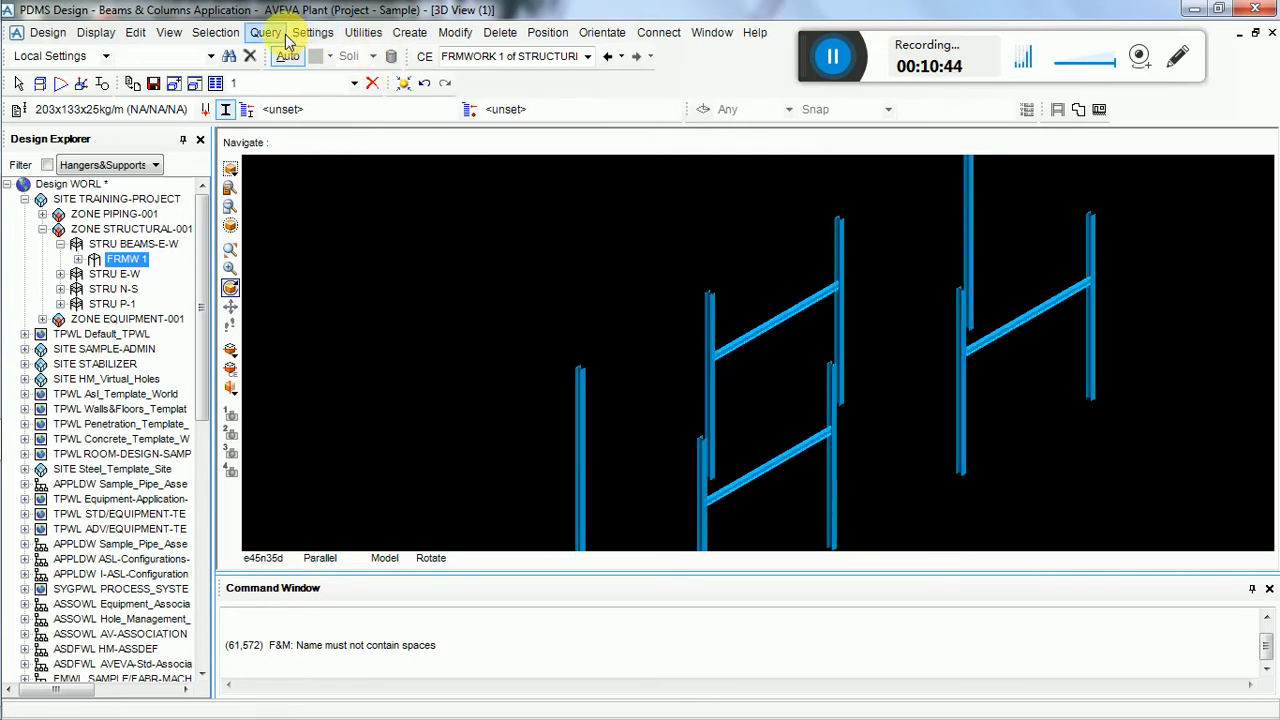
- Open the Lists/Collections form and create a new list with the description 2
left_click(363, 32)
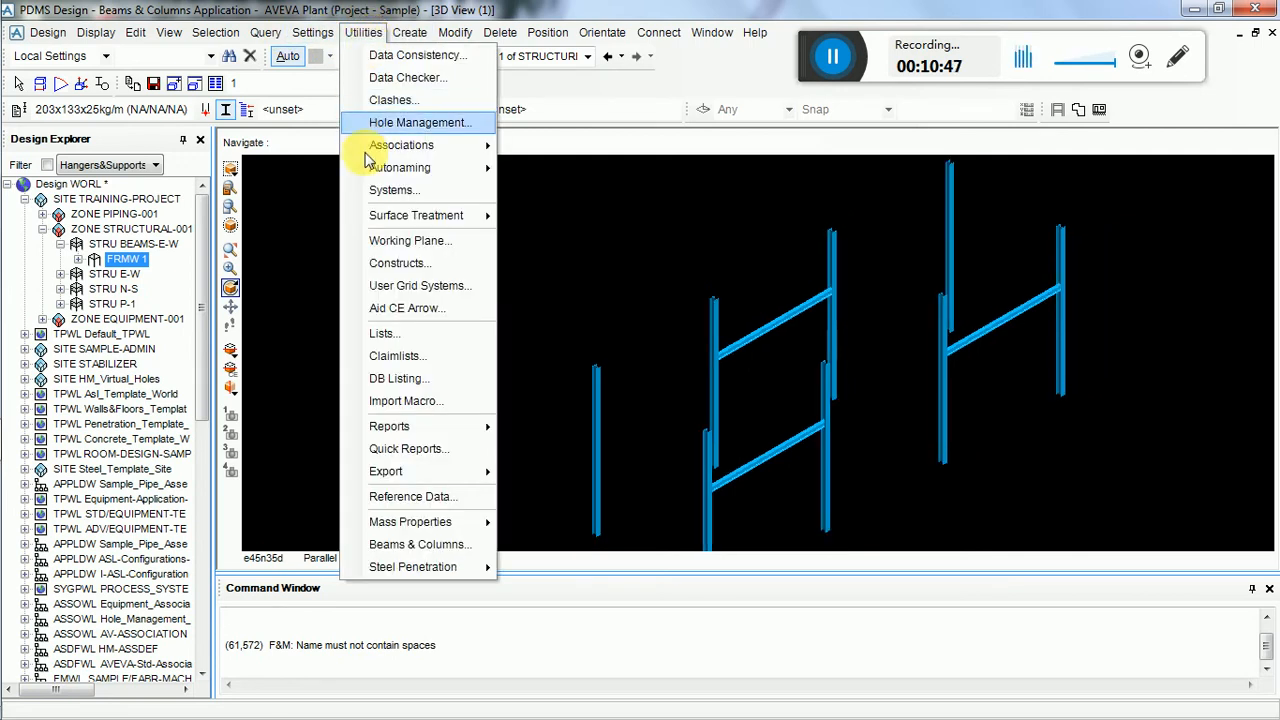
left_click(385, 333)
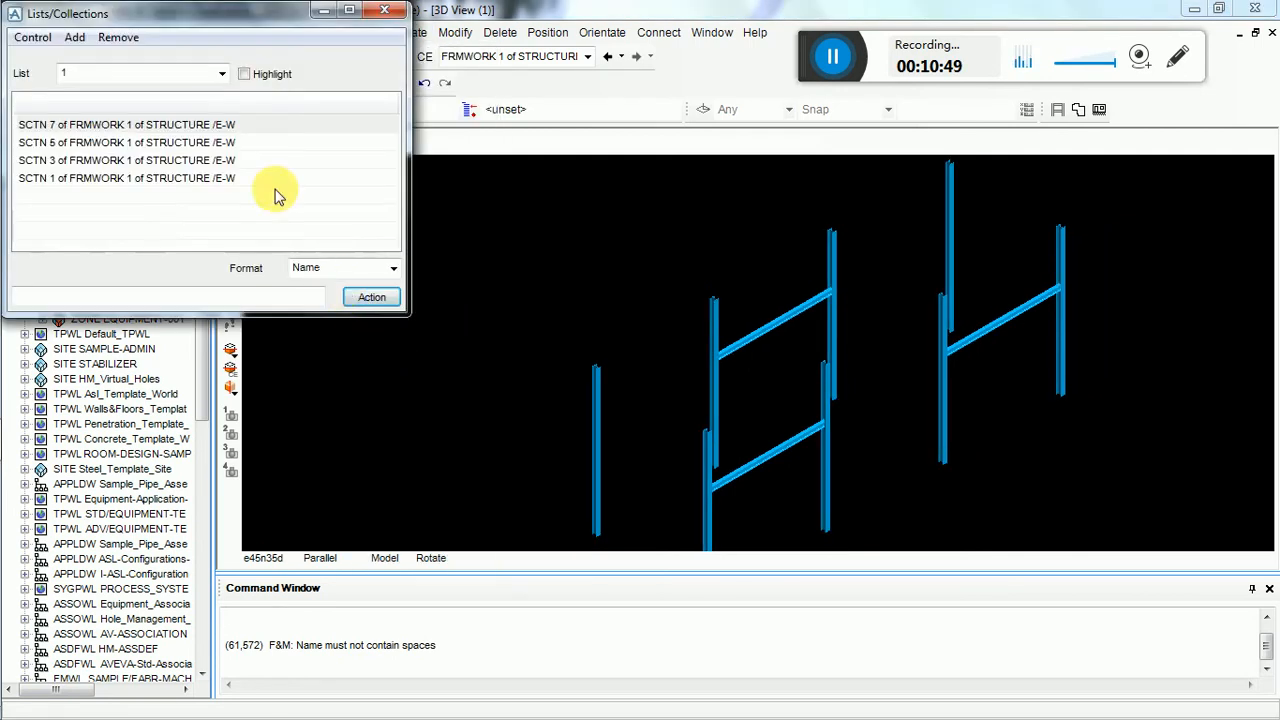
left_click(75, 37)
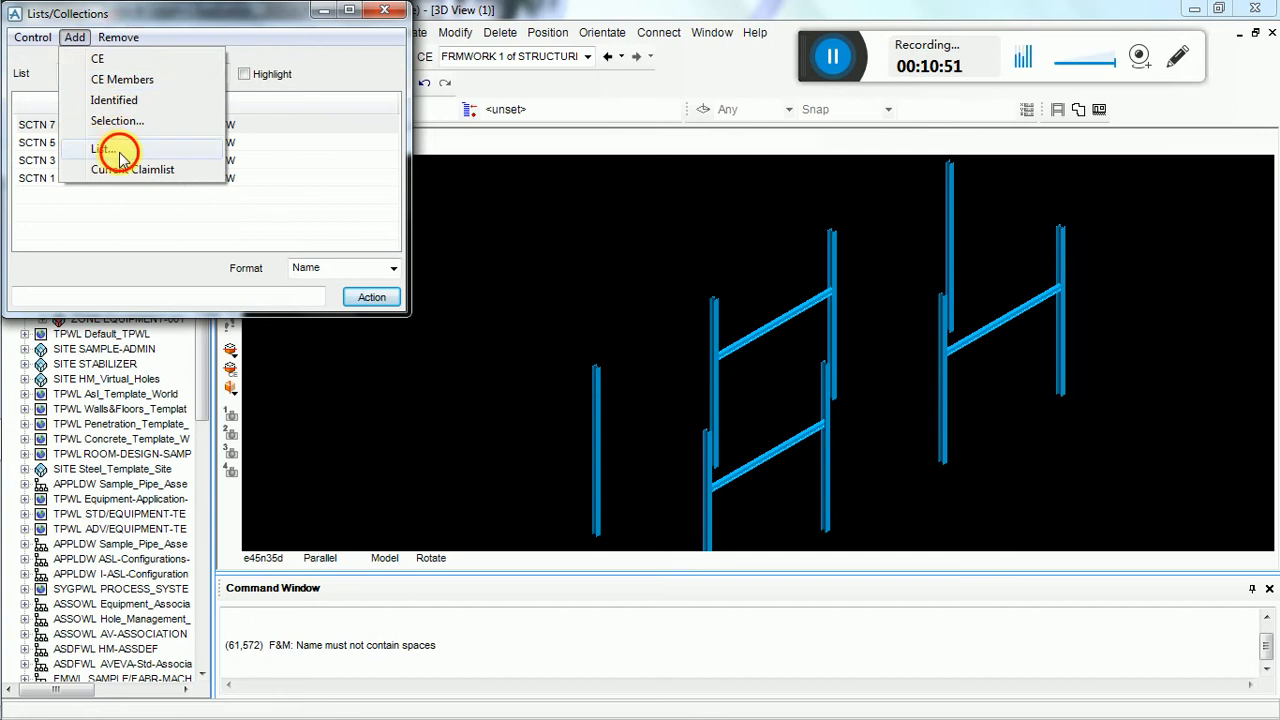
left_click(110, 148)
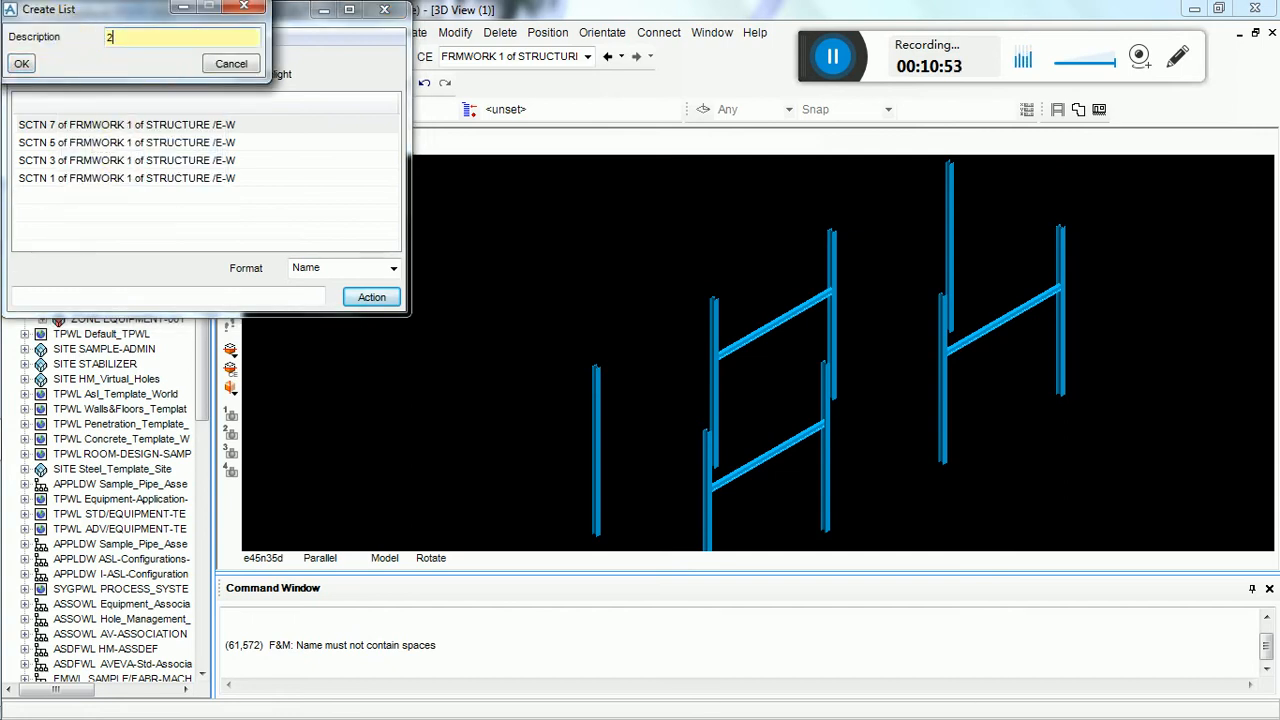
type("2")
left_click(23, 64)
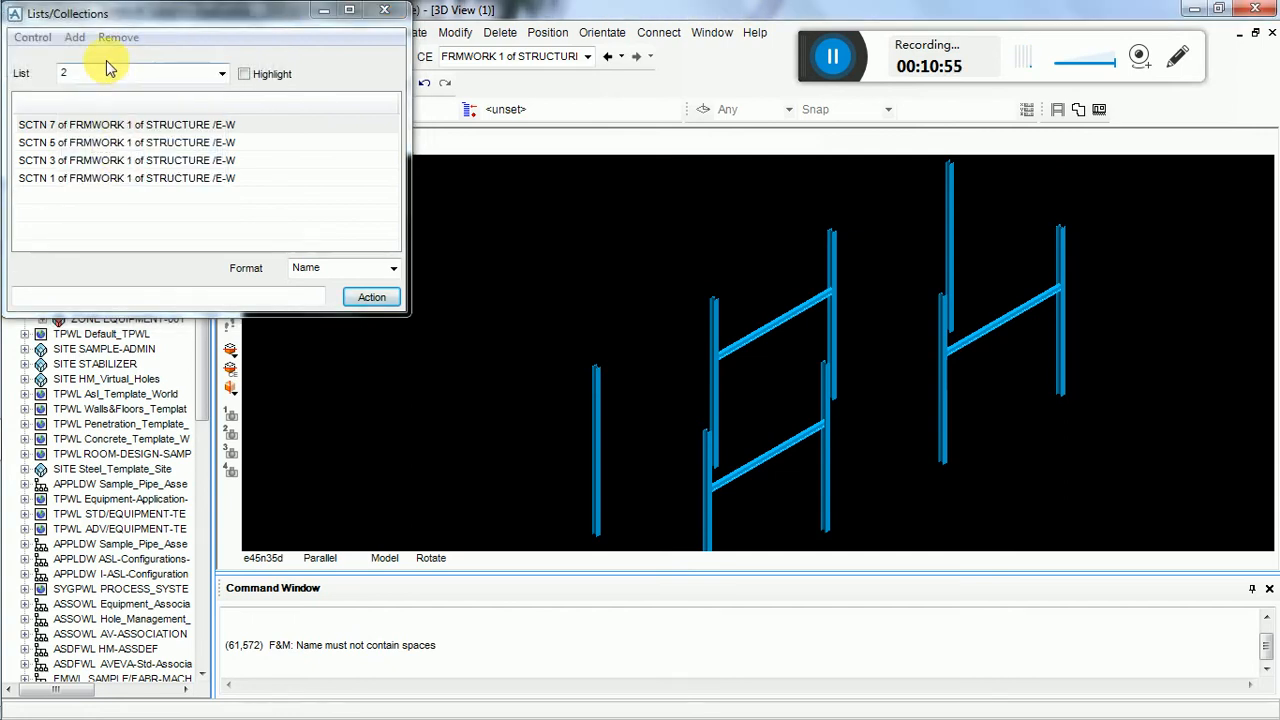
- Add two BEAMS-E-W beams of the front column row to list 2 by identifying them in the 3D view
left_click(75, 37)
left_click(108, 100)
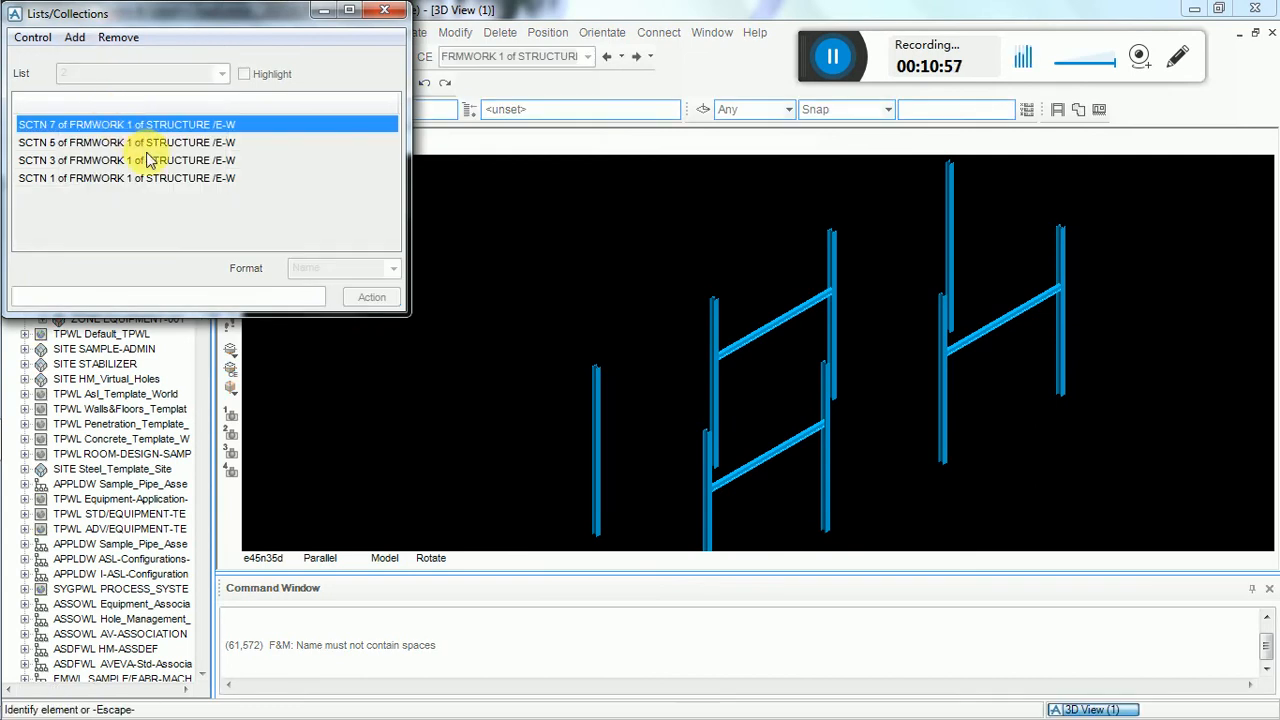
left_click(977, 330)
left_click(803, 430)
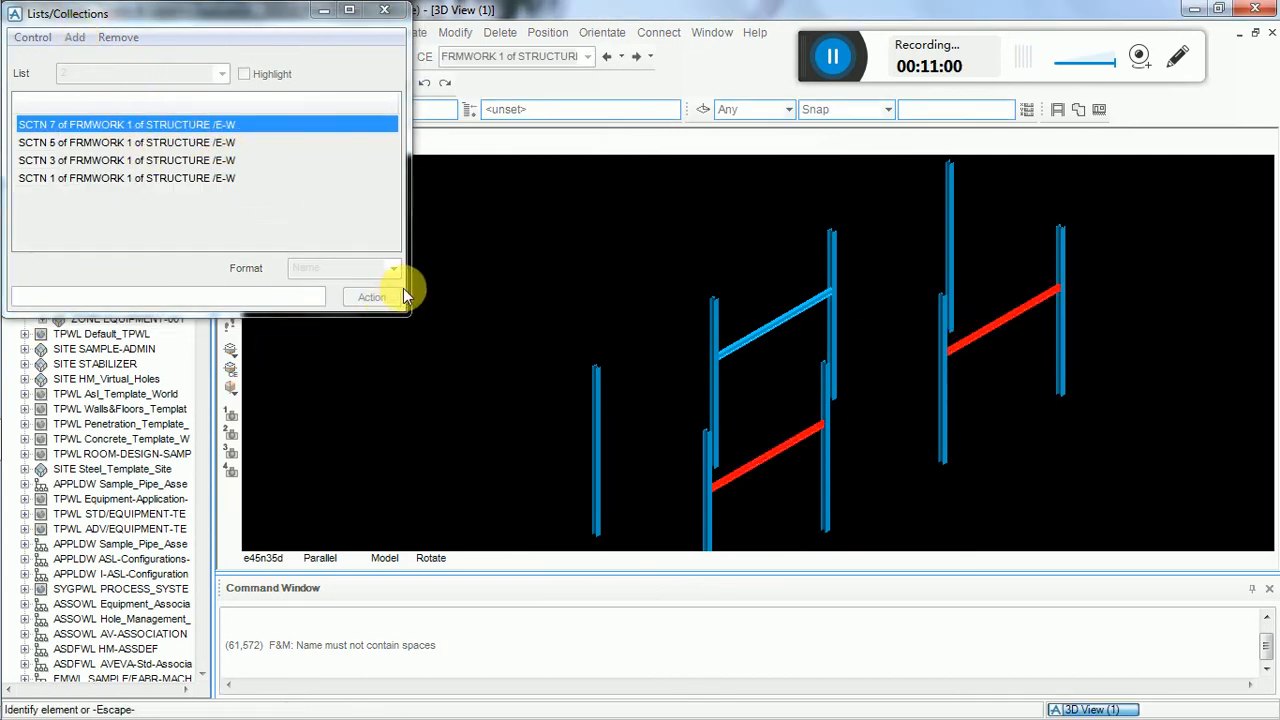
key("Escape")
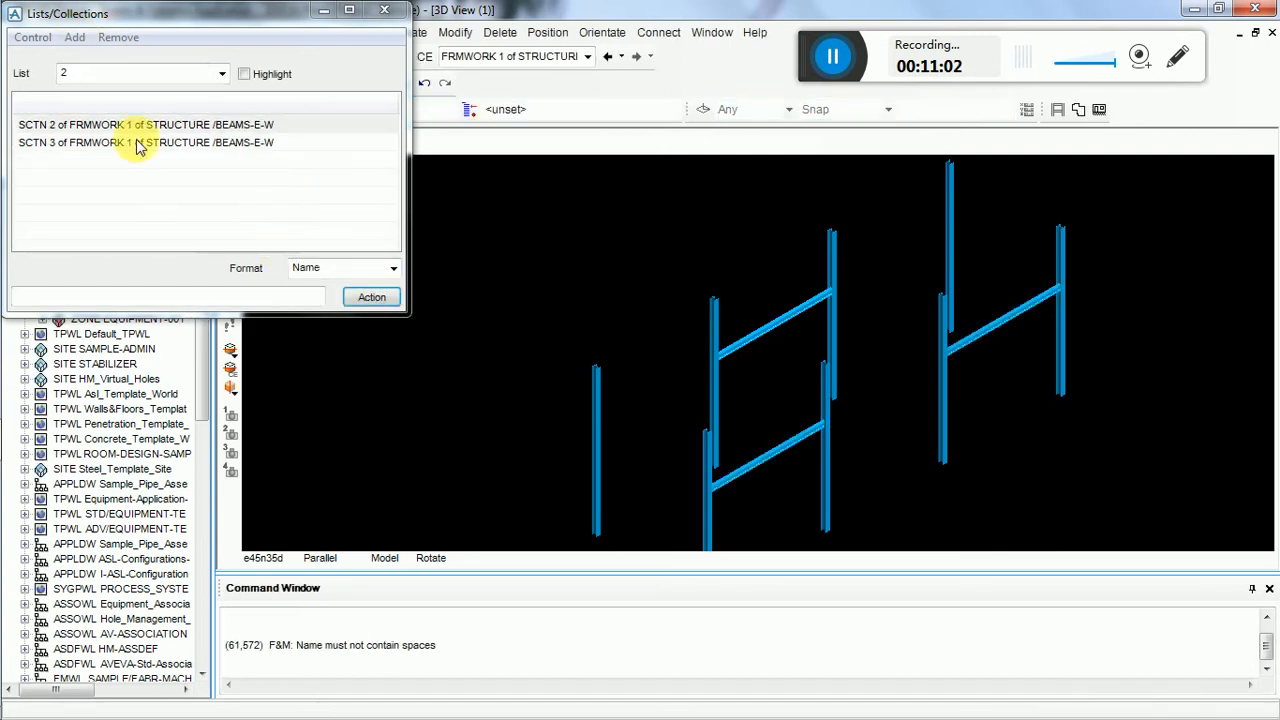
- Enter the list action command NEW SCTN COPY PRE BY N4880 for the beams in list 2
left_click(126, 296)
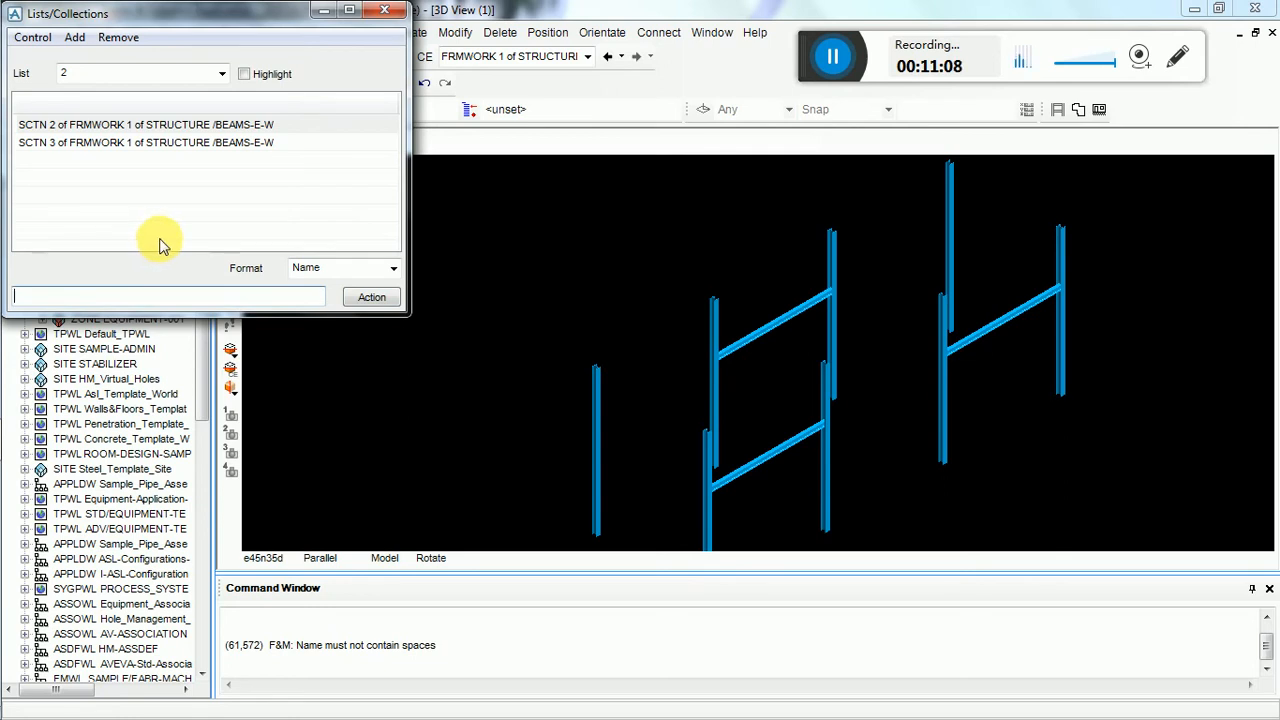
type("NEW SCT")
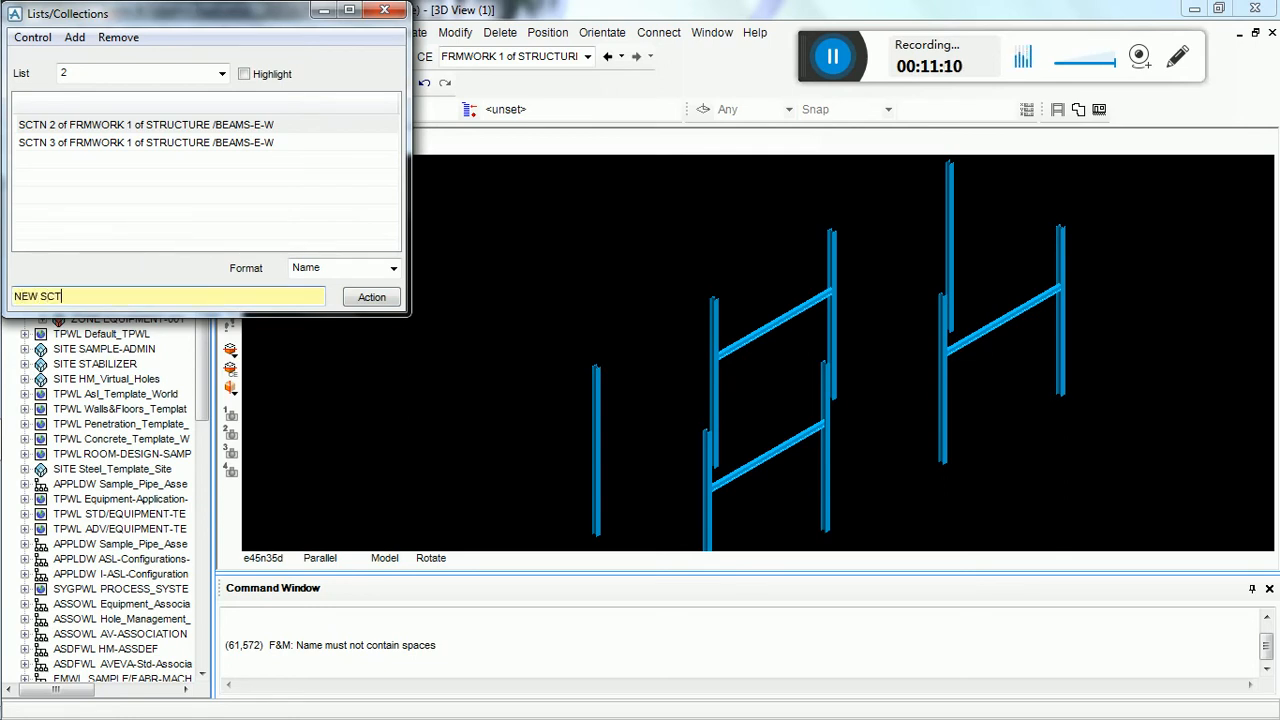
type("N COPU")
type(" PRE  B")
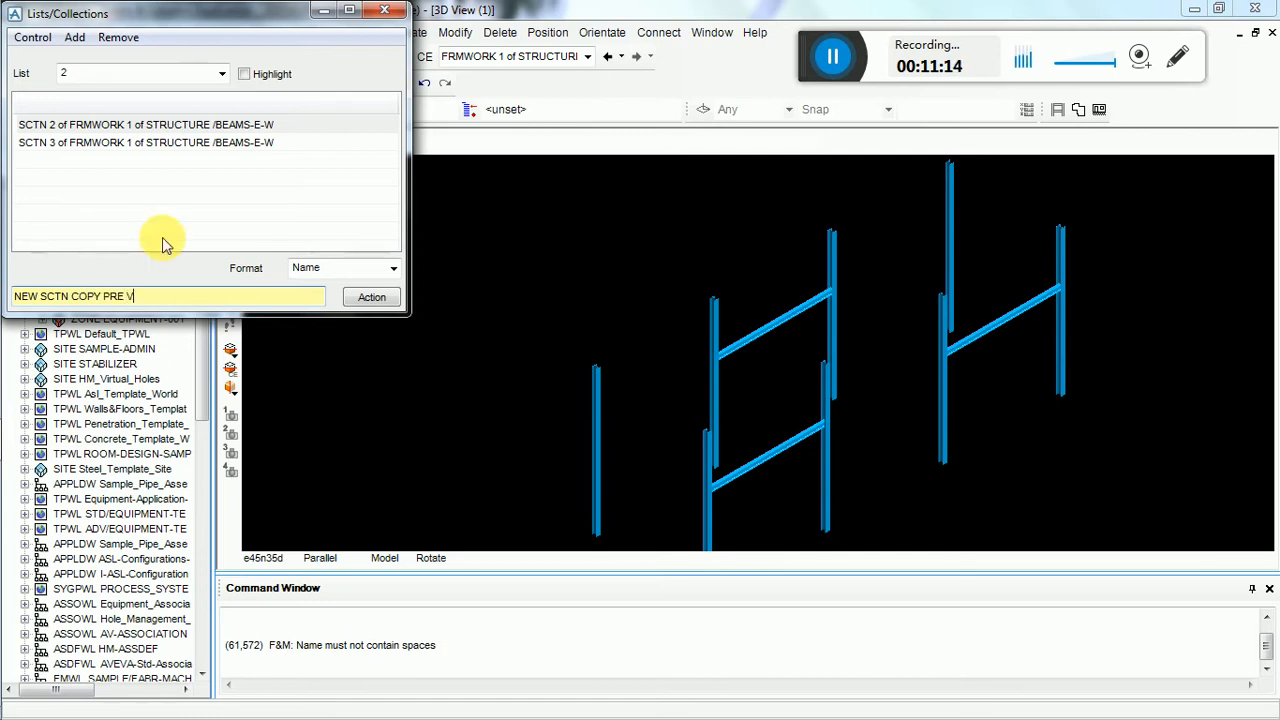
key("BackSpace")
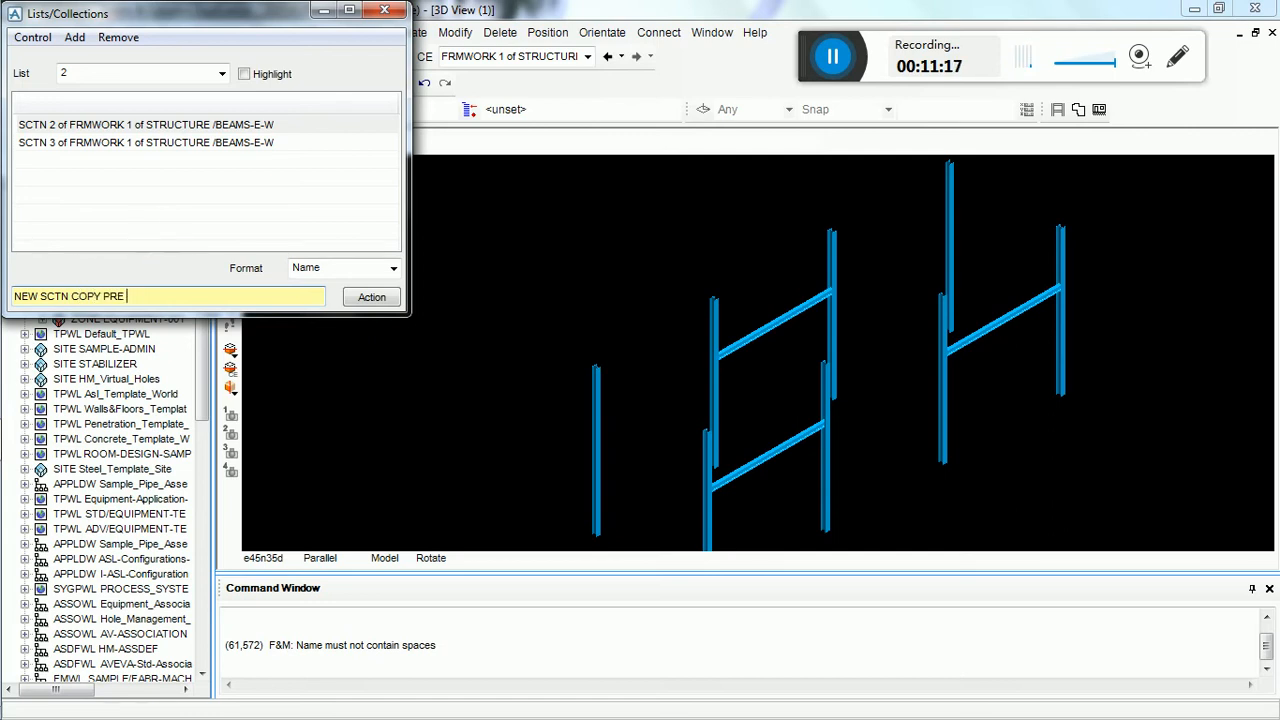
type("Y")
type(" N4880")
key("Return")
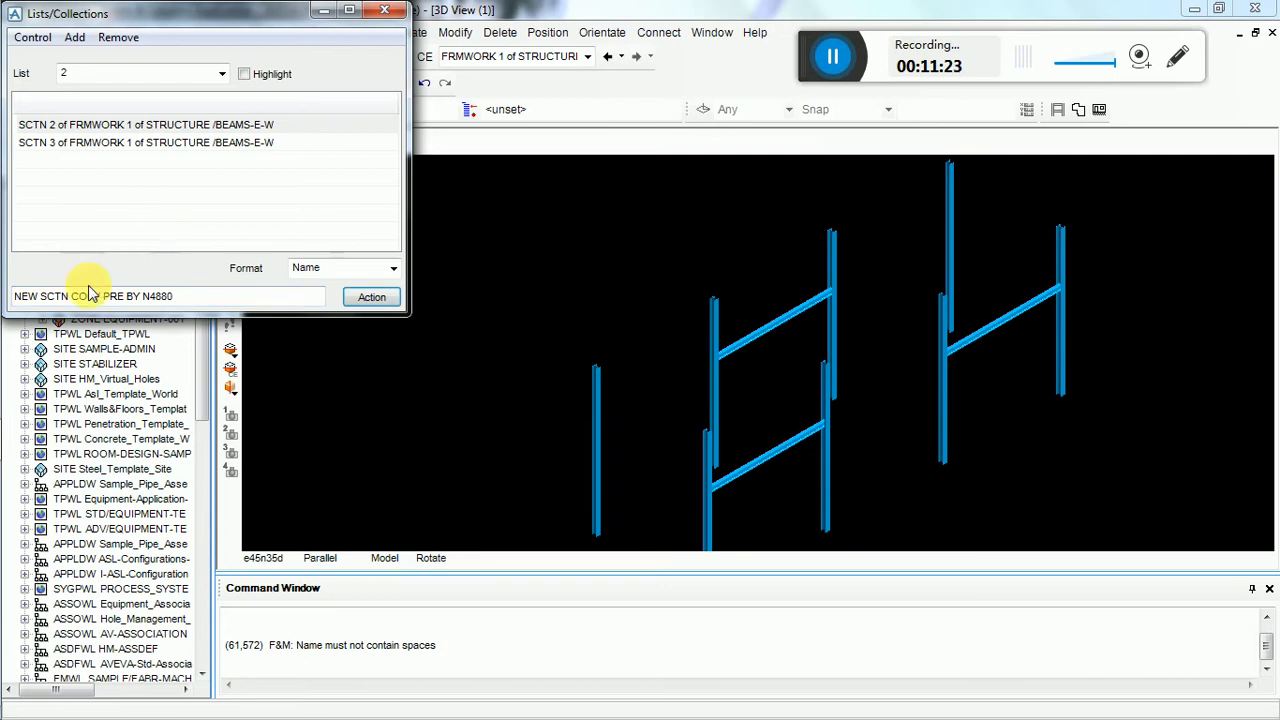
- Run the copy action on list 2 to create the beams on the other column row, and close the Lists/Collections form
left_click(1071, 415)
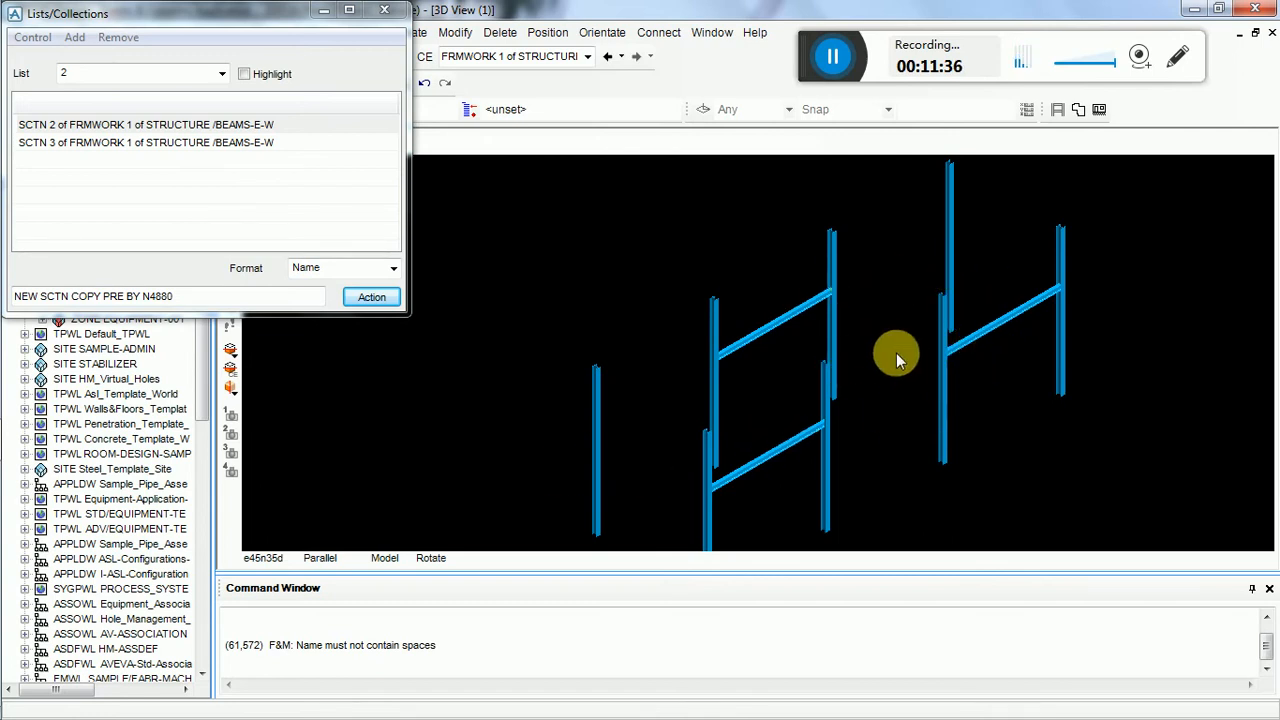
left_click(370, 298)
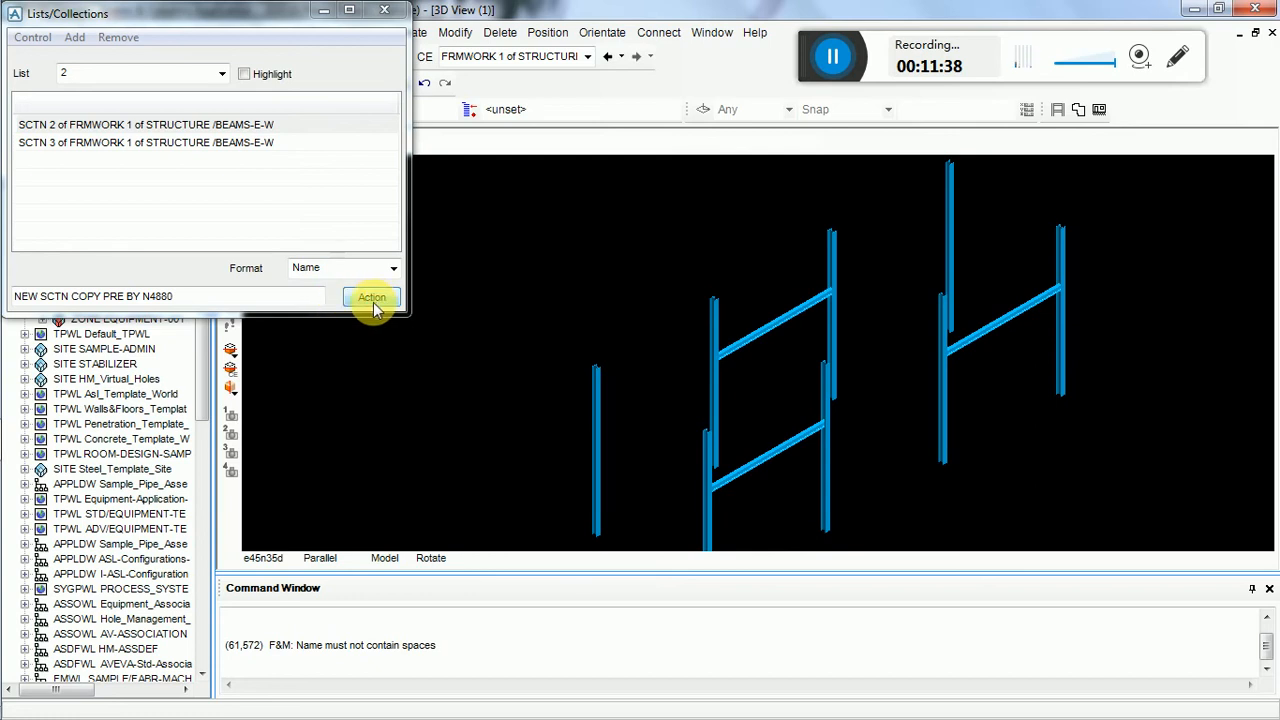
left_click(389, 300)
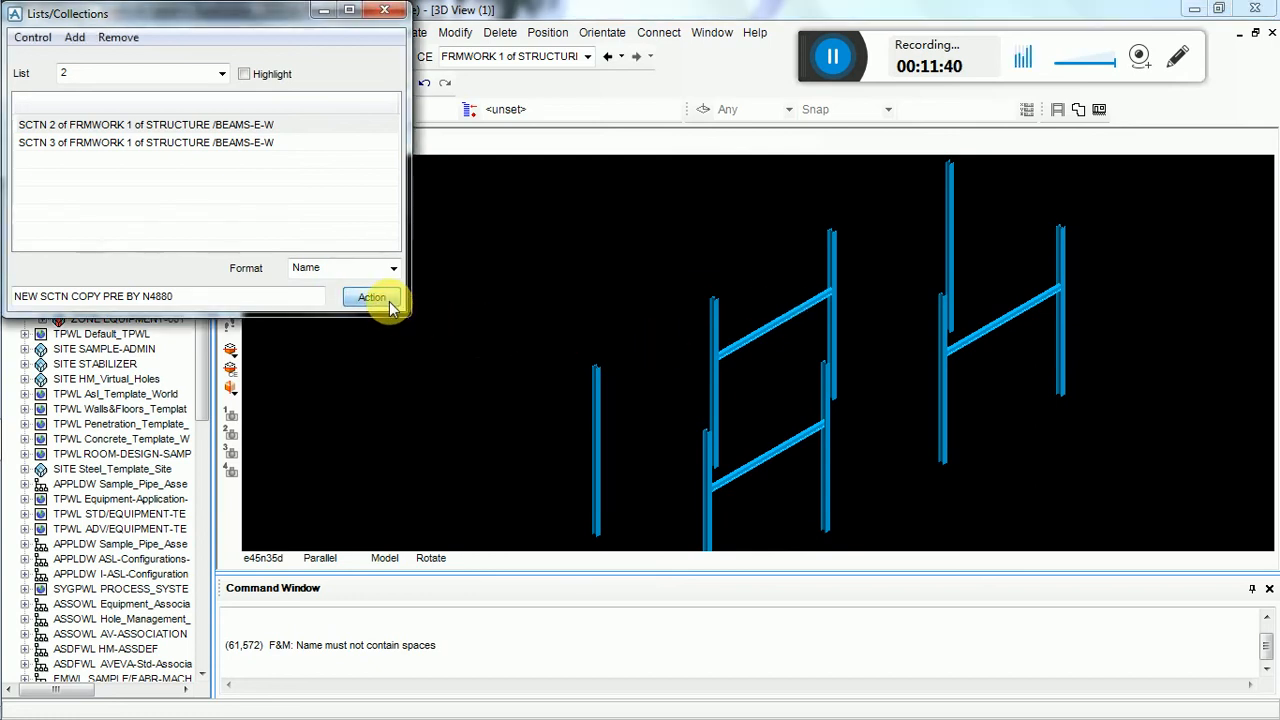
scroll(866, 258, "up", 5)
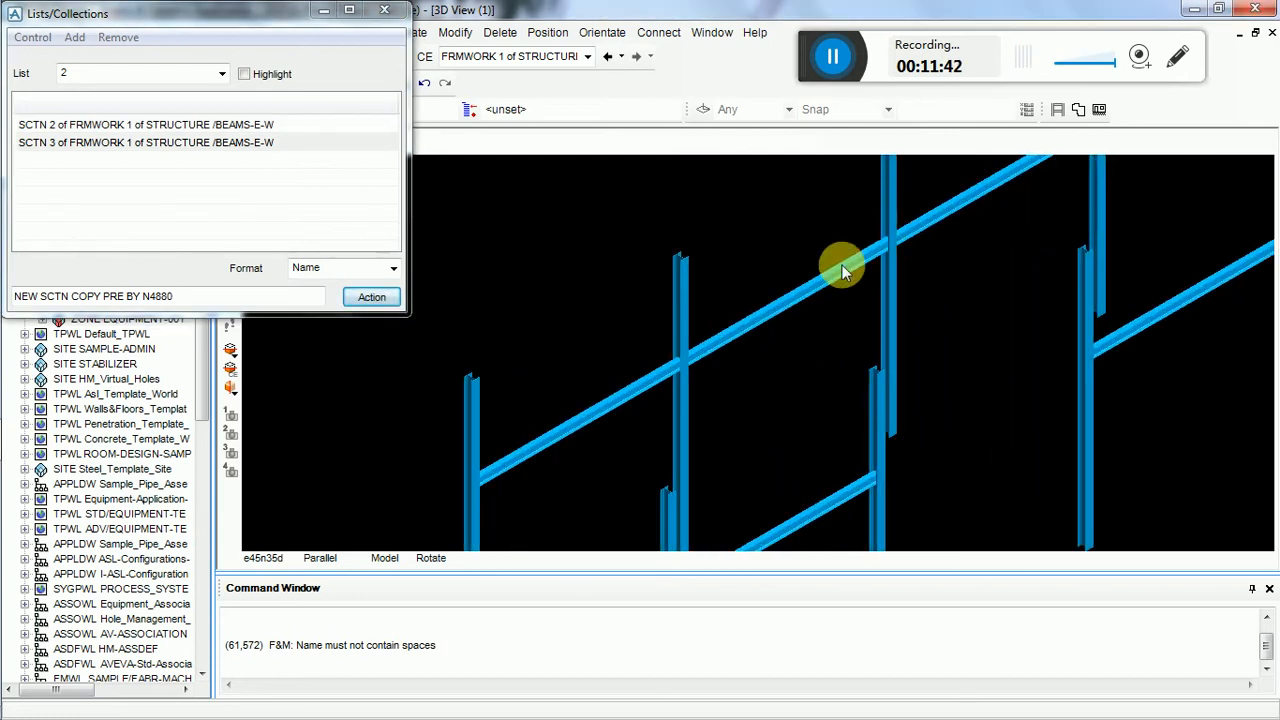
scroll(843, 268, "down", 1)
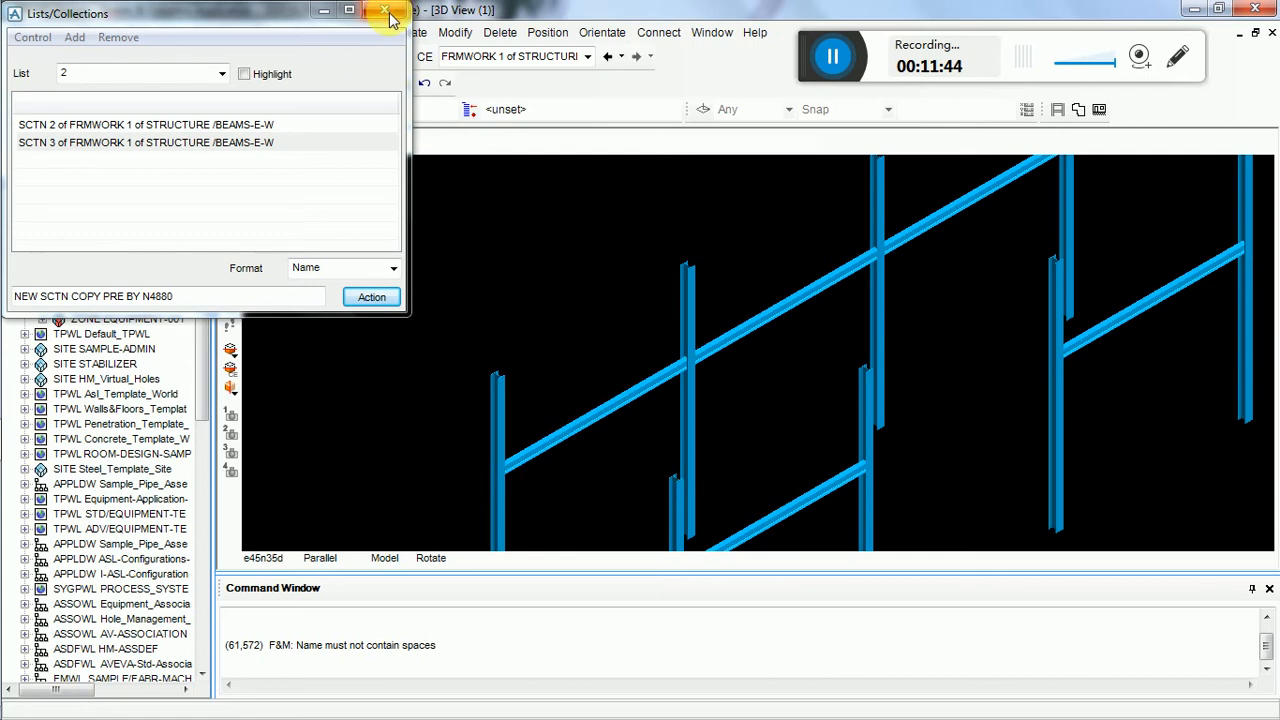
left_click(386, 12)
scroll(675, 326, "down", 2)
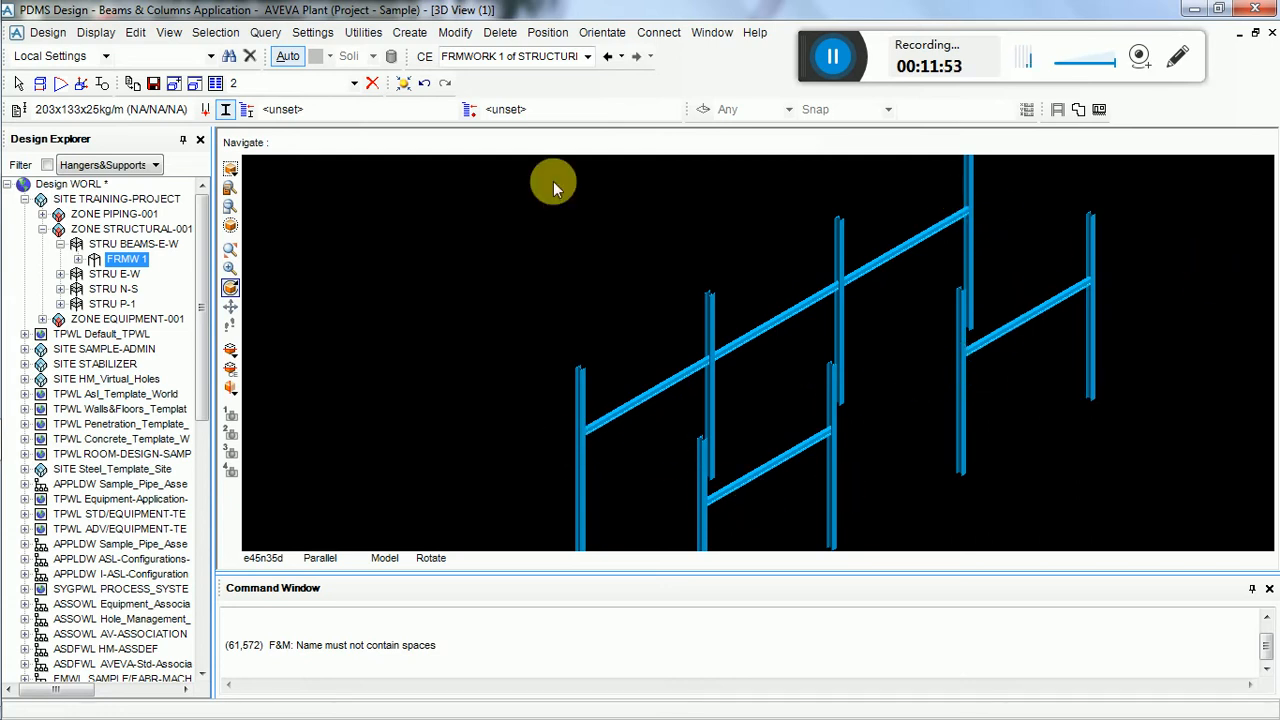
- Begin a new straight section with an explicitly defined start point and set its West coordinate to 320910
left_click(409, 32)
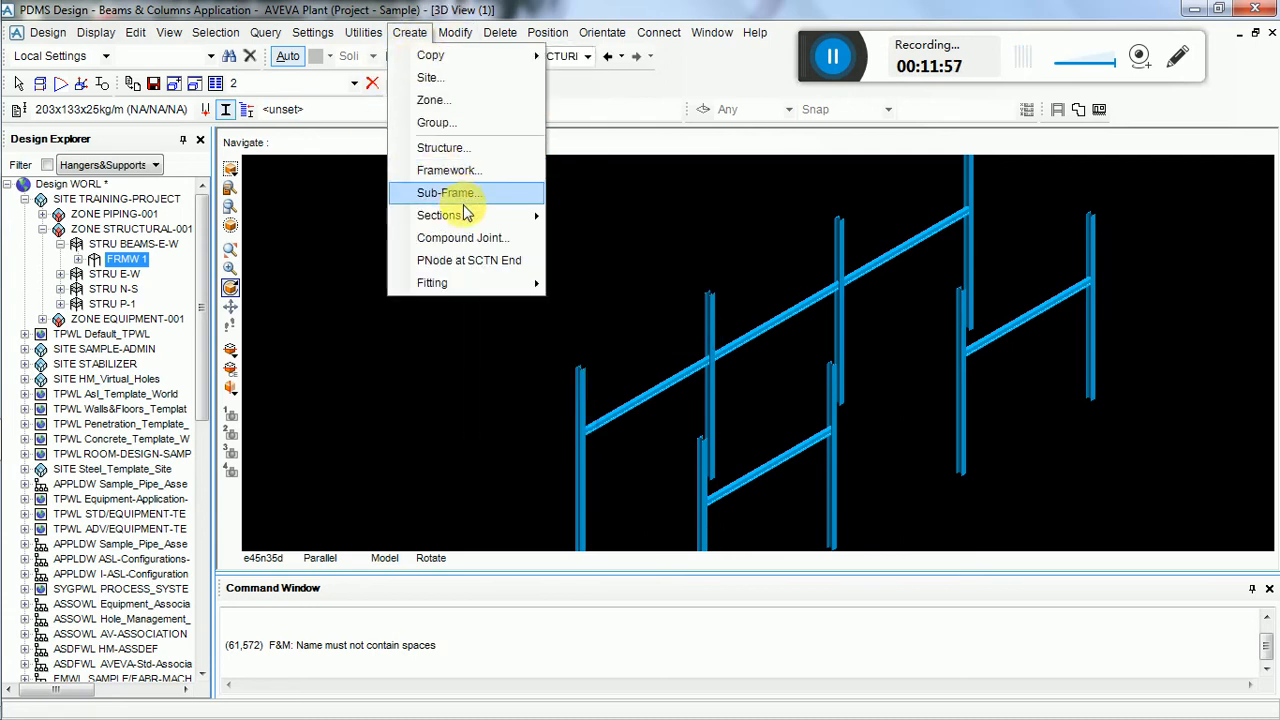
mouse_move(439, 215)
left_click(588, 216)
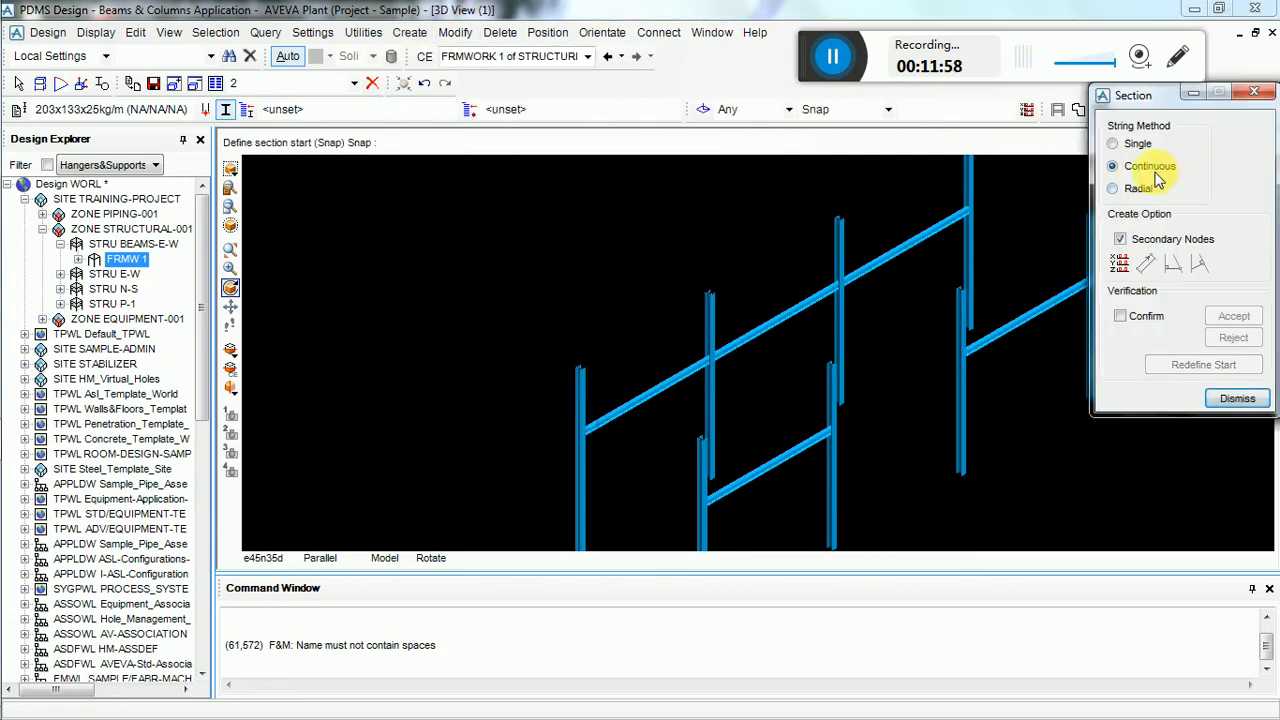
left_click(1119, 263)
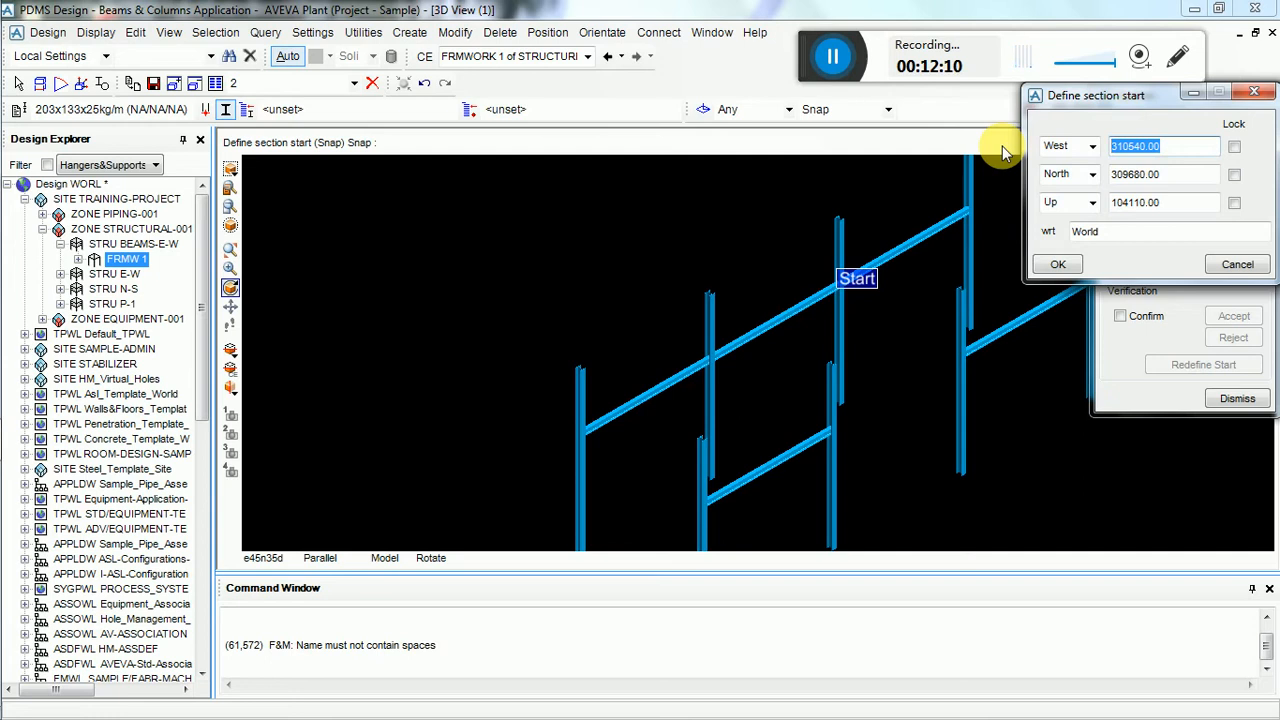
type("320910")
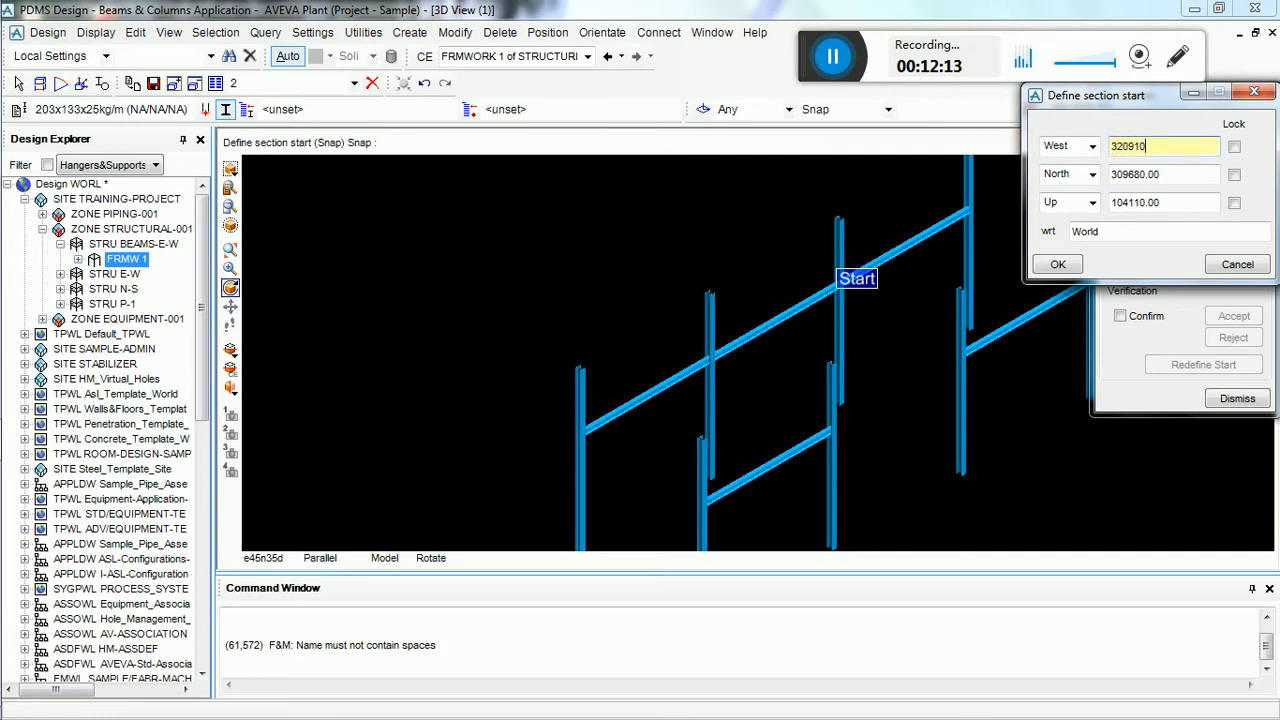
key("Tab")
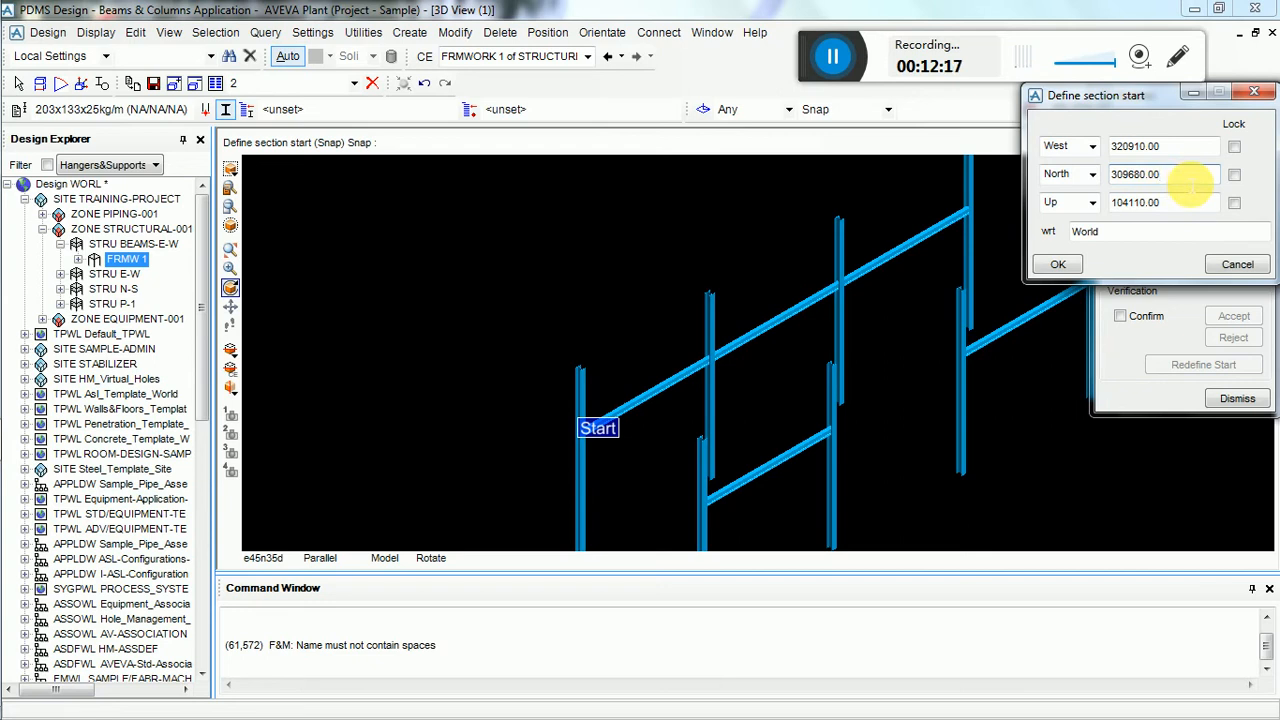
- Set the section start's North coordinate to 304800 and Up to 104880, and accept the start point
left_click_drag(1190, 180, 1092, 192)
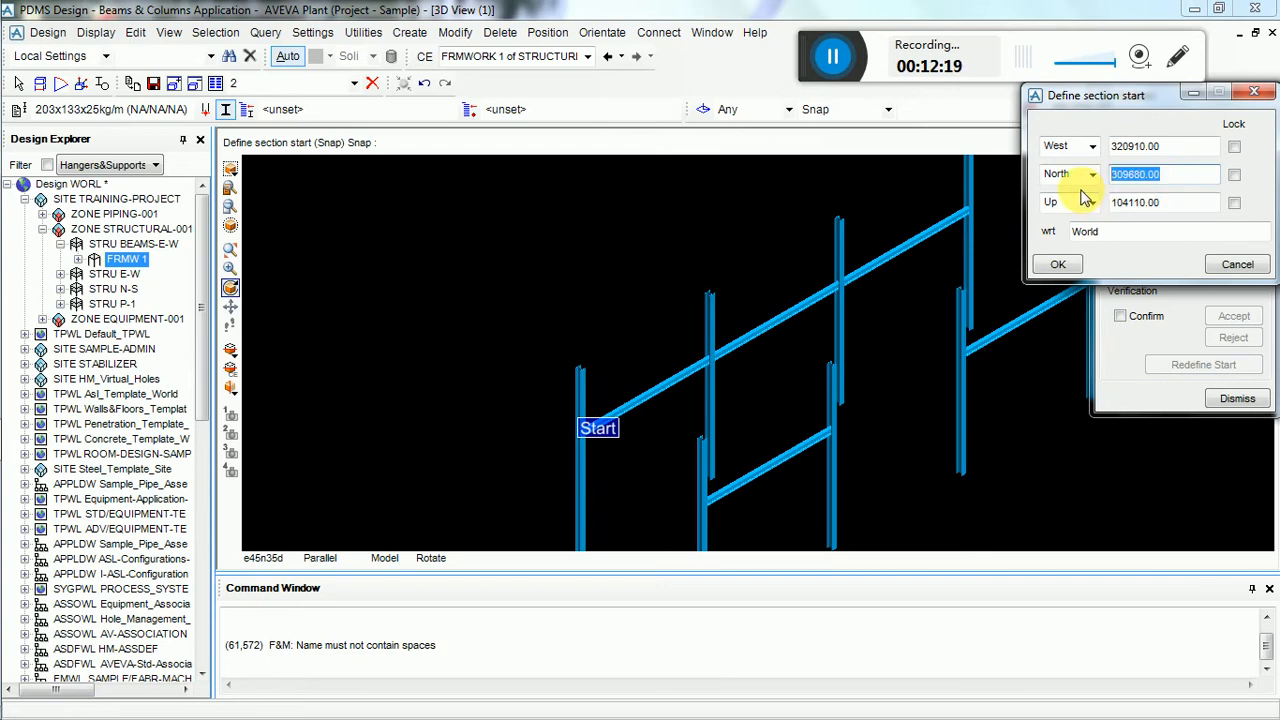
type("30480")
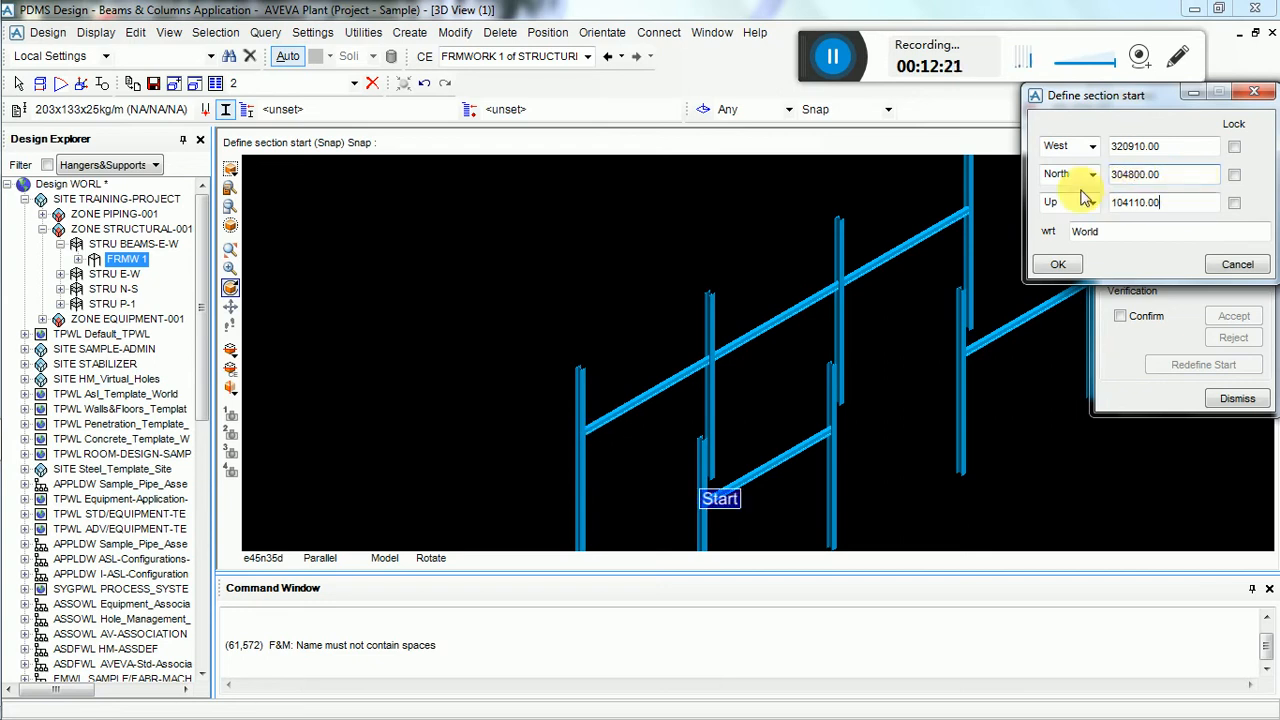
key("Tab")
key("BackSpace")
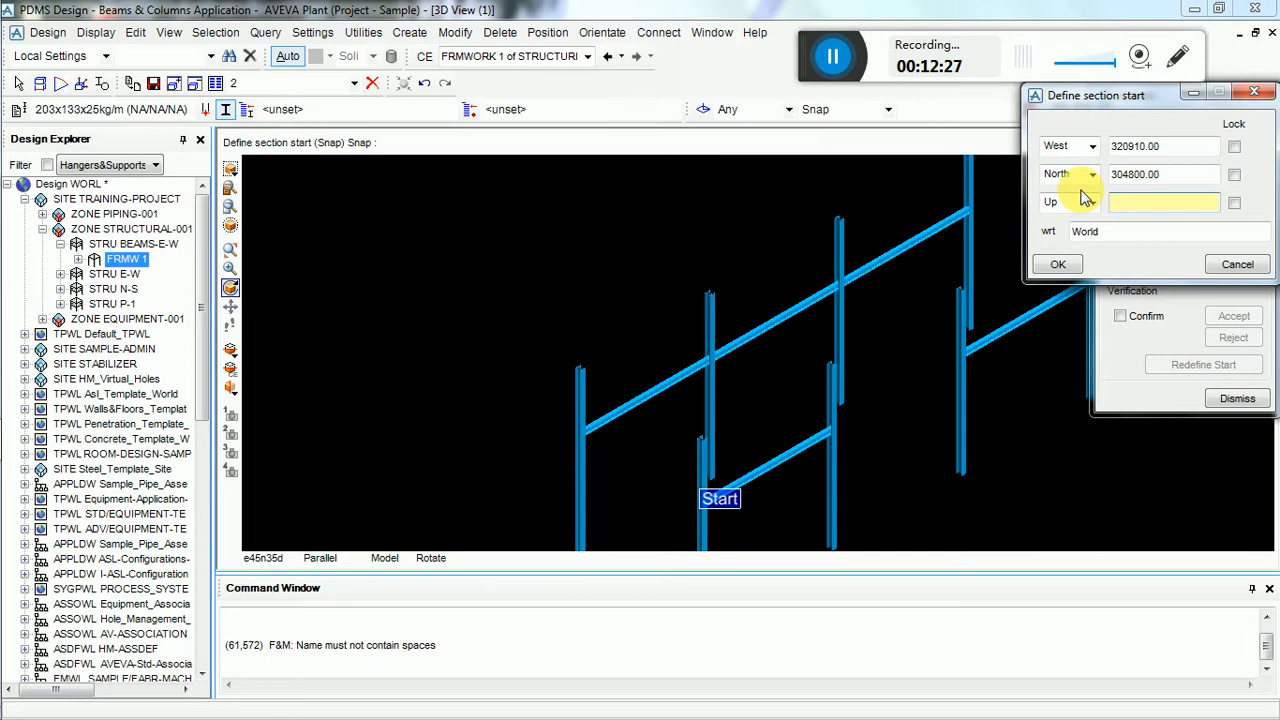
type("104880")
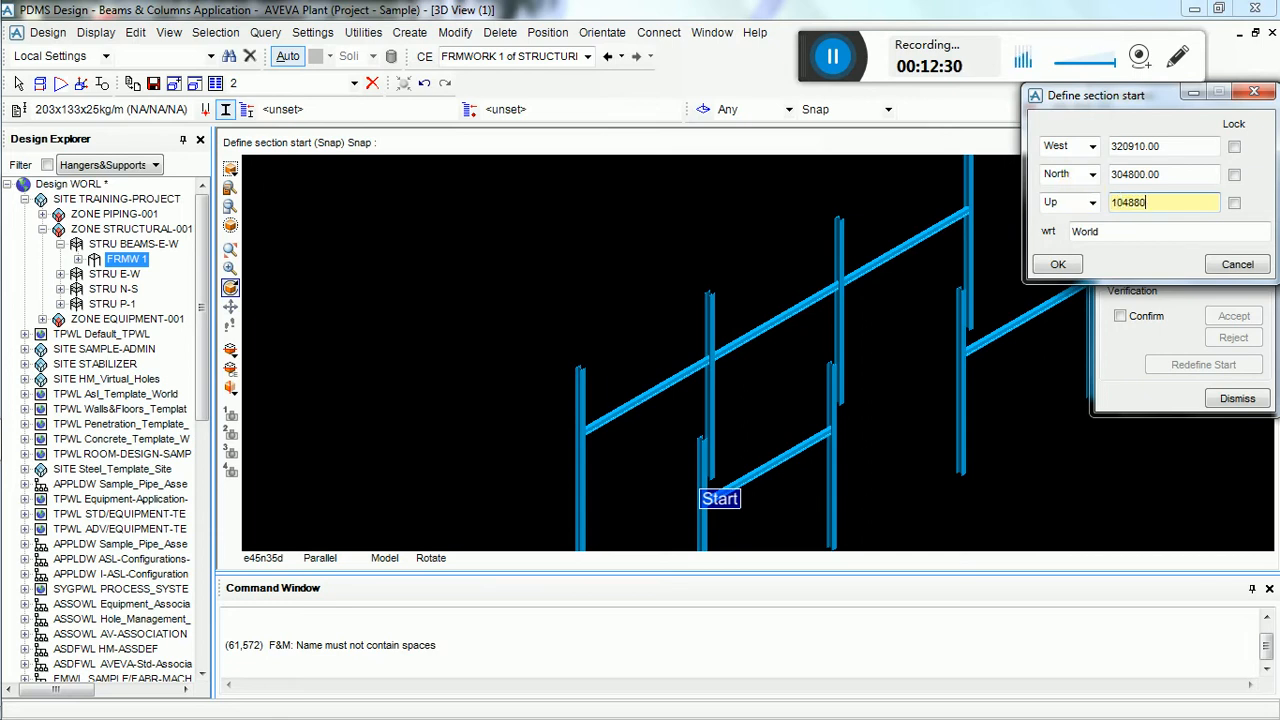
key("Tab")
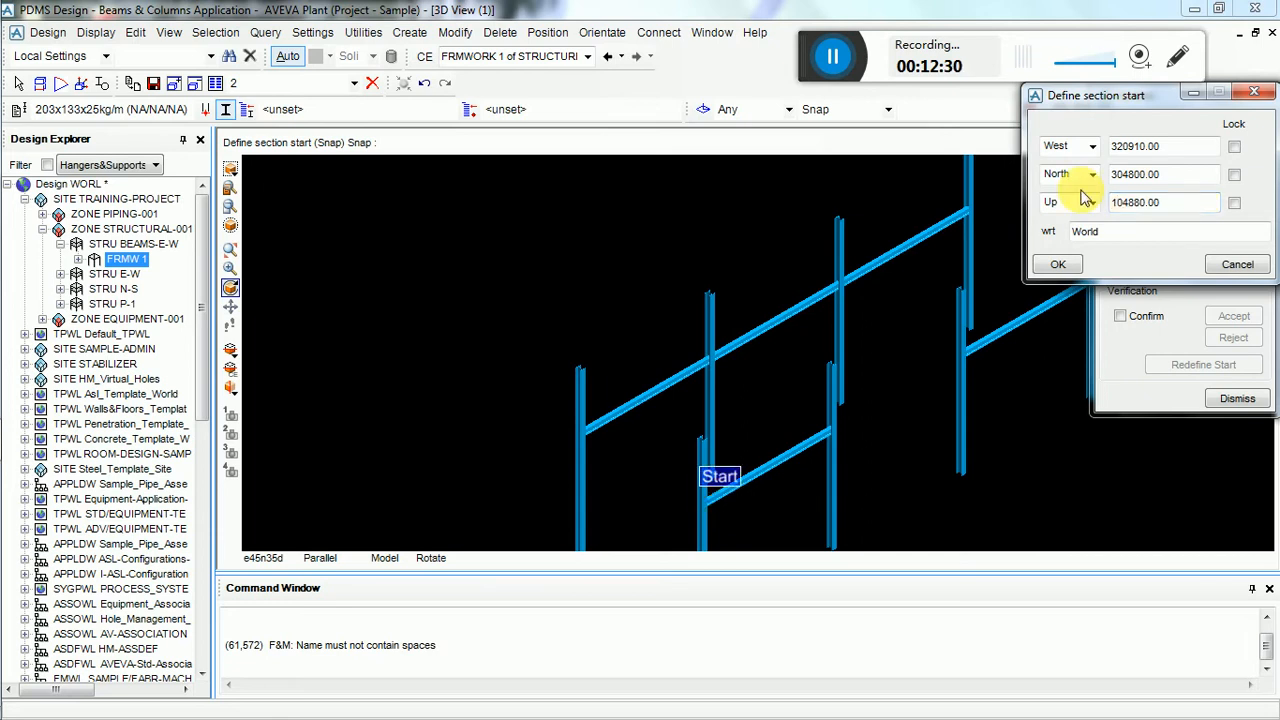
left_click(1062, 268)
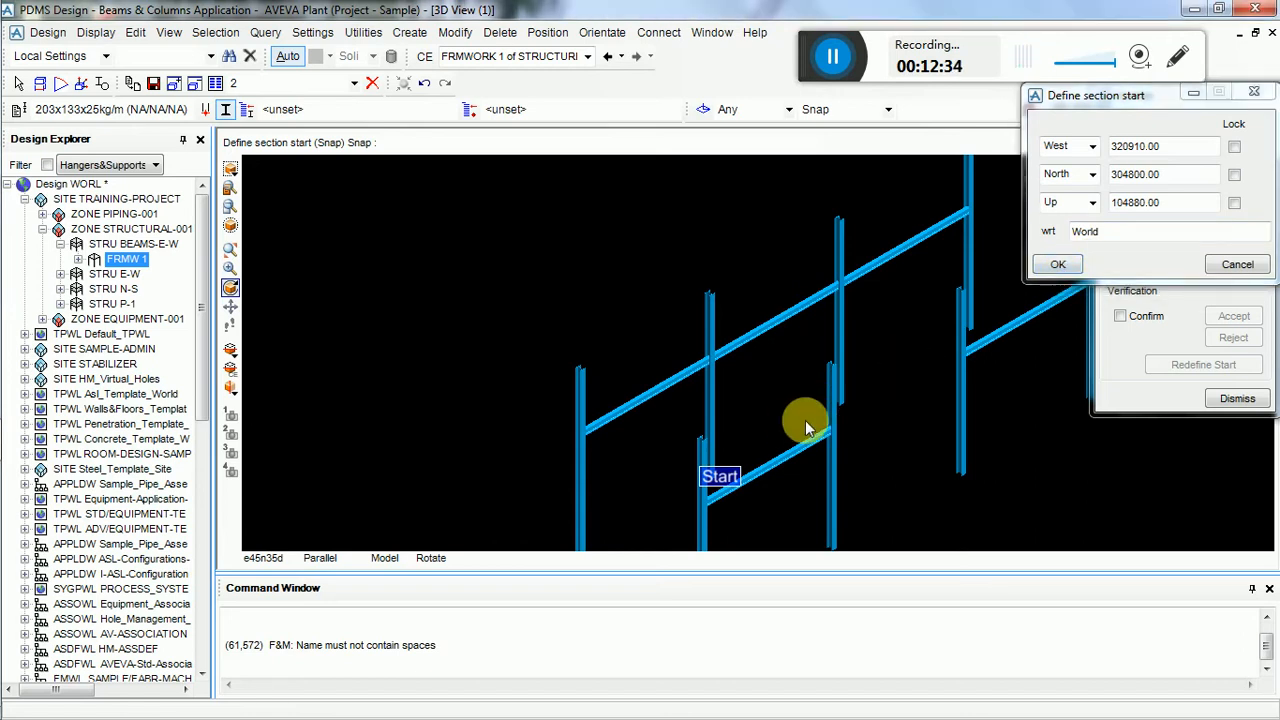
left_click(1058, 265)
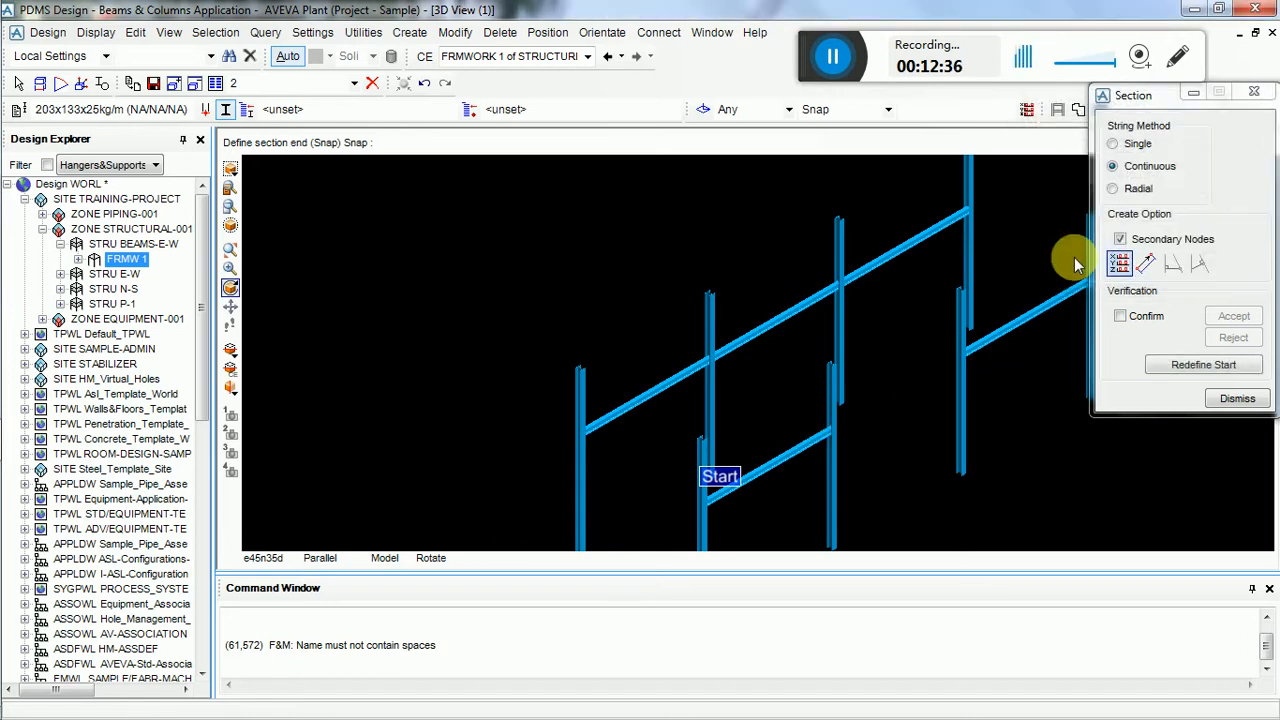
- Define the section end explicitly with direction N and distance 4880 to create the north-south beam between the column rows
left_click(1145, 263)
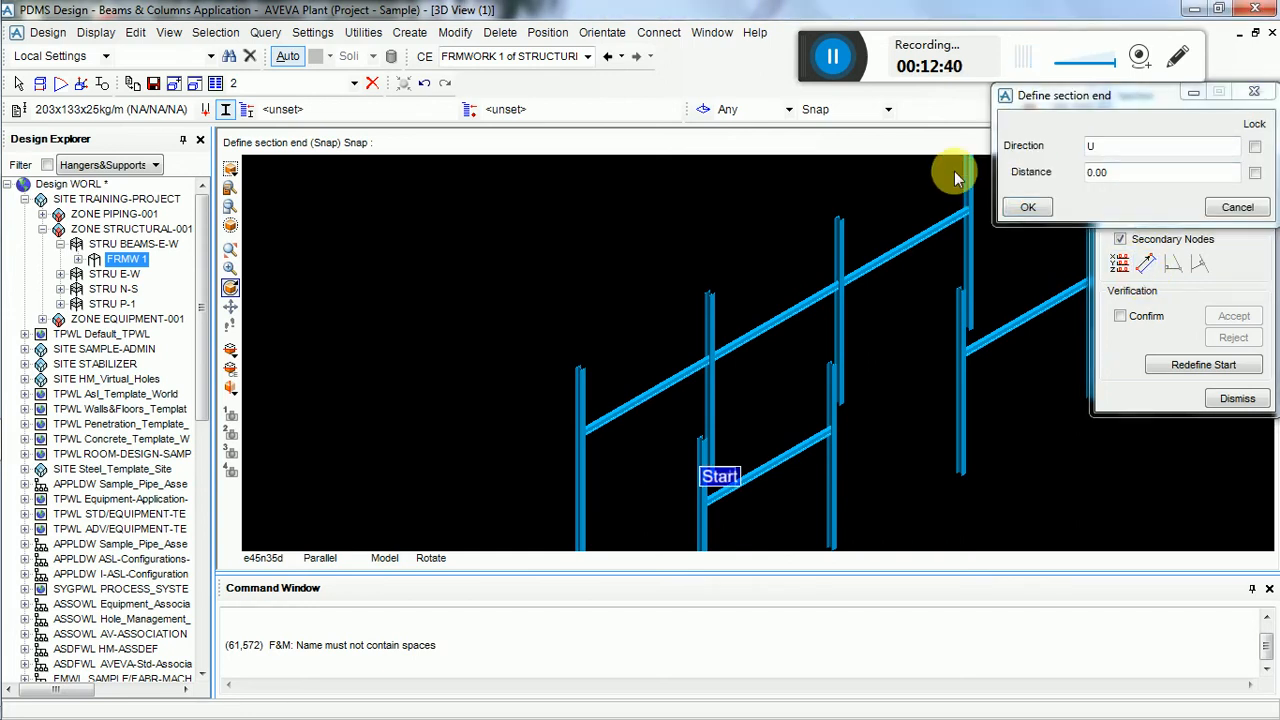
left_click(1090, 146)
type("N")
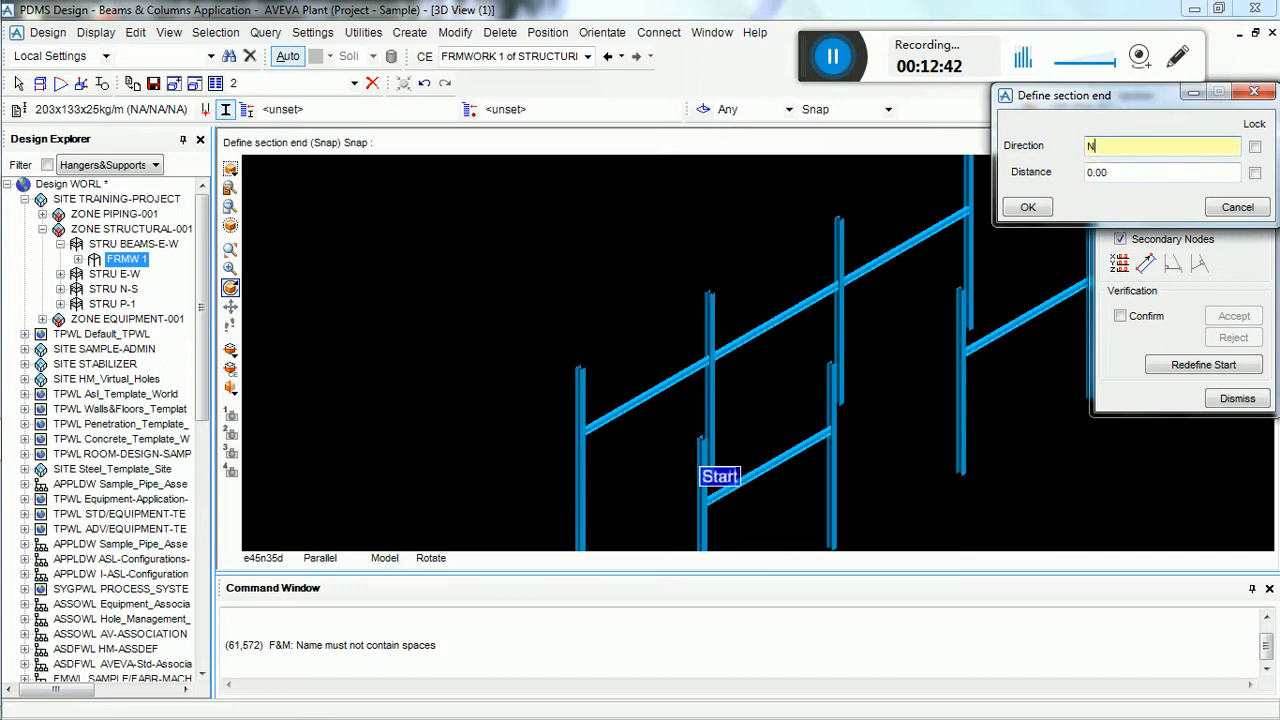
key("Tab")
type("0.")
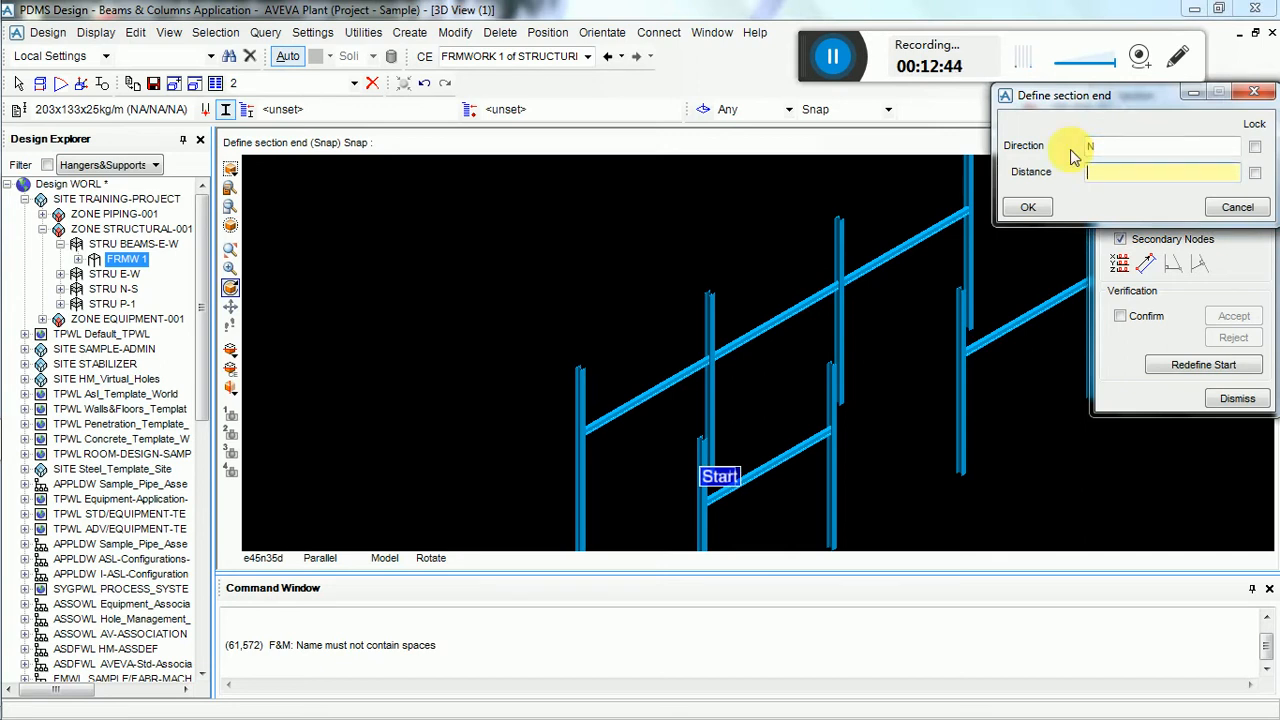
type("4880")
key("Tab")
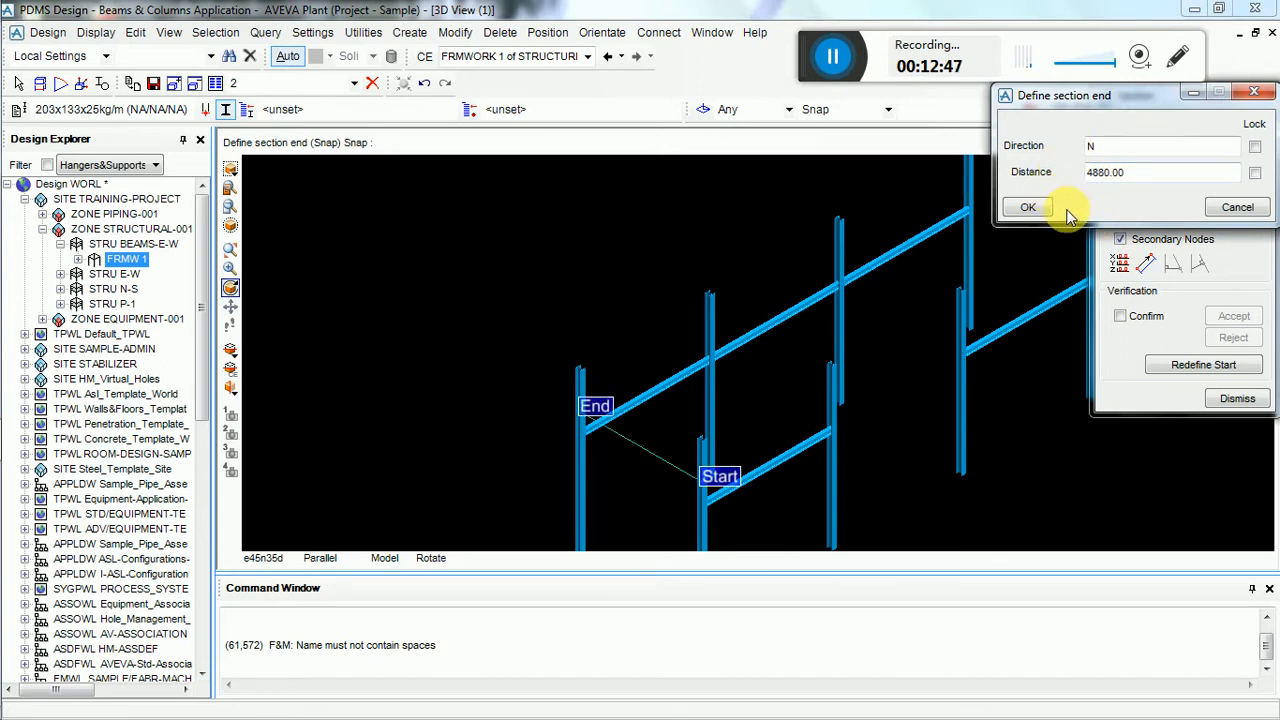
left_click(1028, 207)
- Examine the new north-south beam and the columns at the opposite, east end of the structure
scroll(716, 371, "down", 6)
middle_click(902, 290)
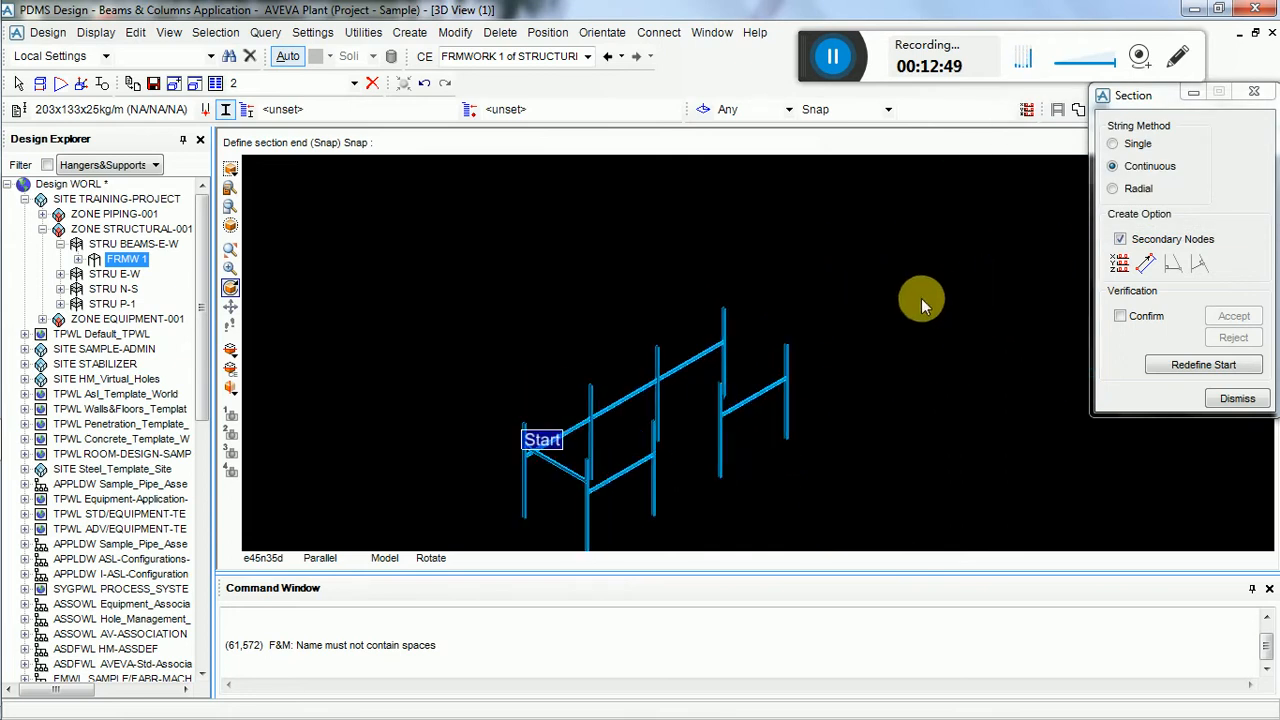
scroll(687, 422, "up", 2)
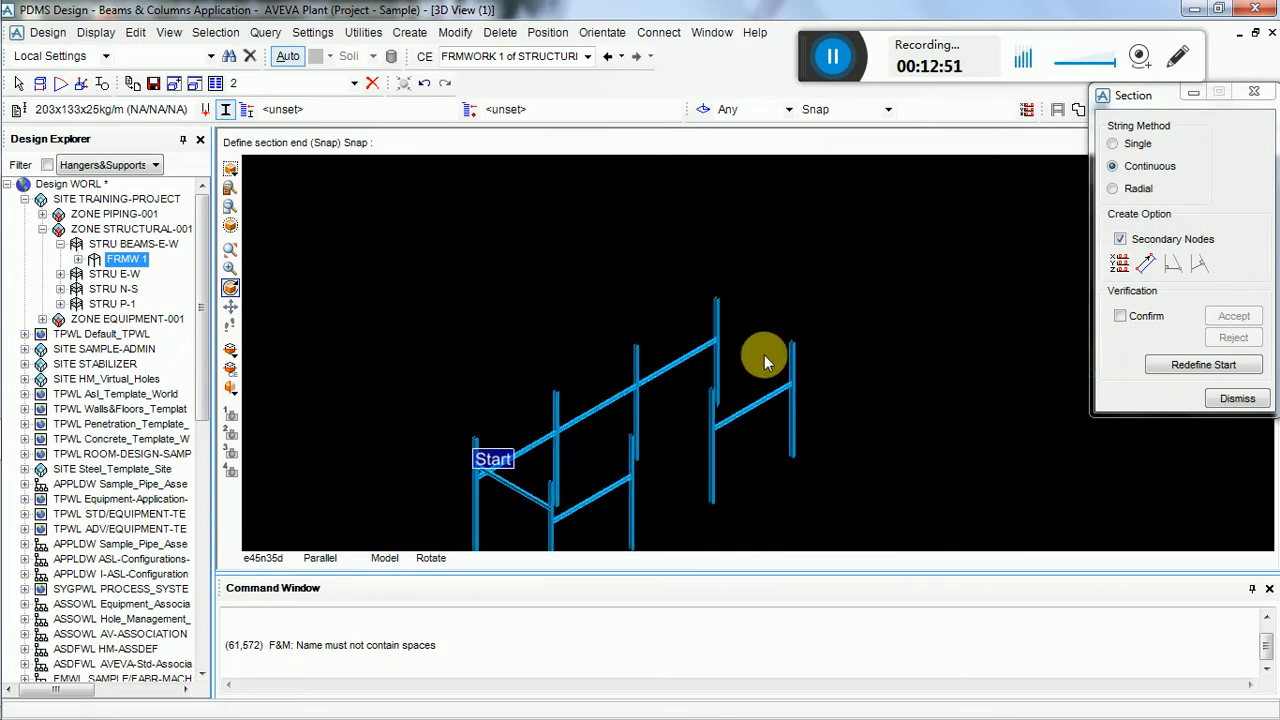
scroll(764, 358, "up", 2)
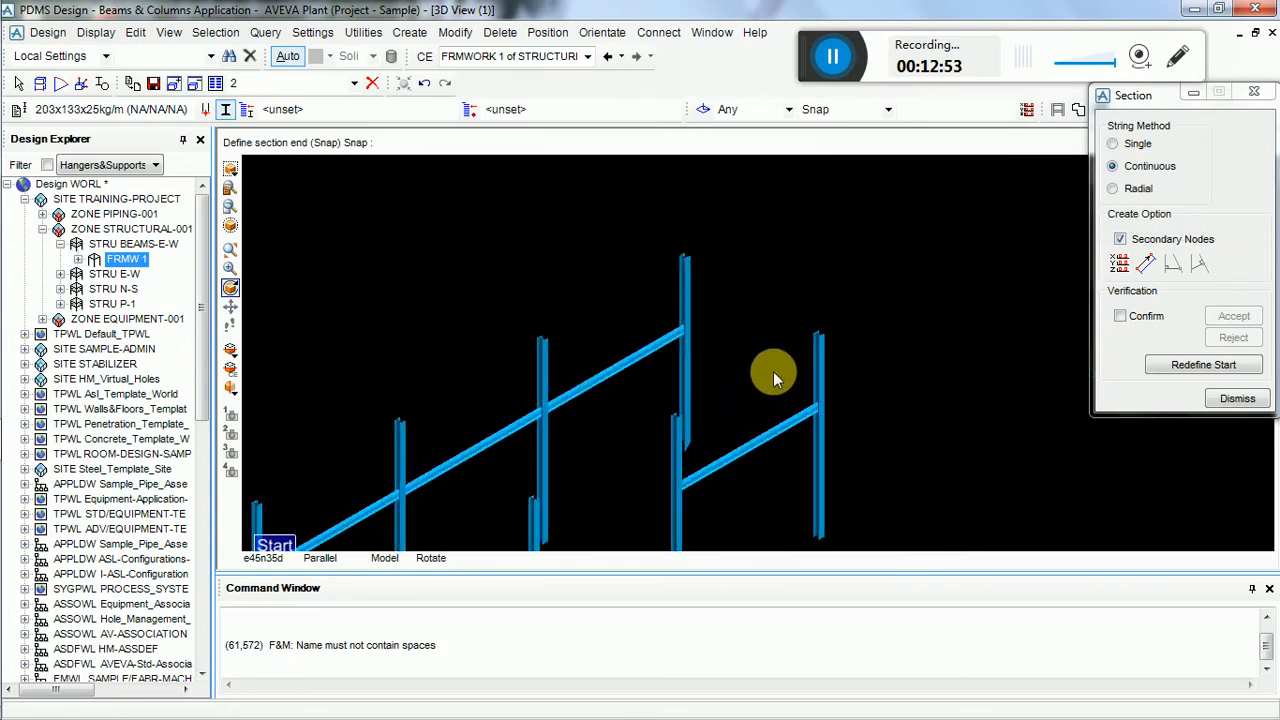
scroll(778, 335, "down", 8)
scroll(740, 415, "up", 5)
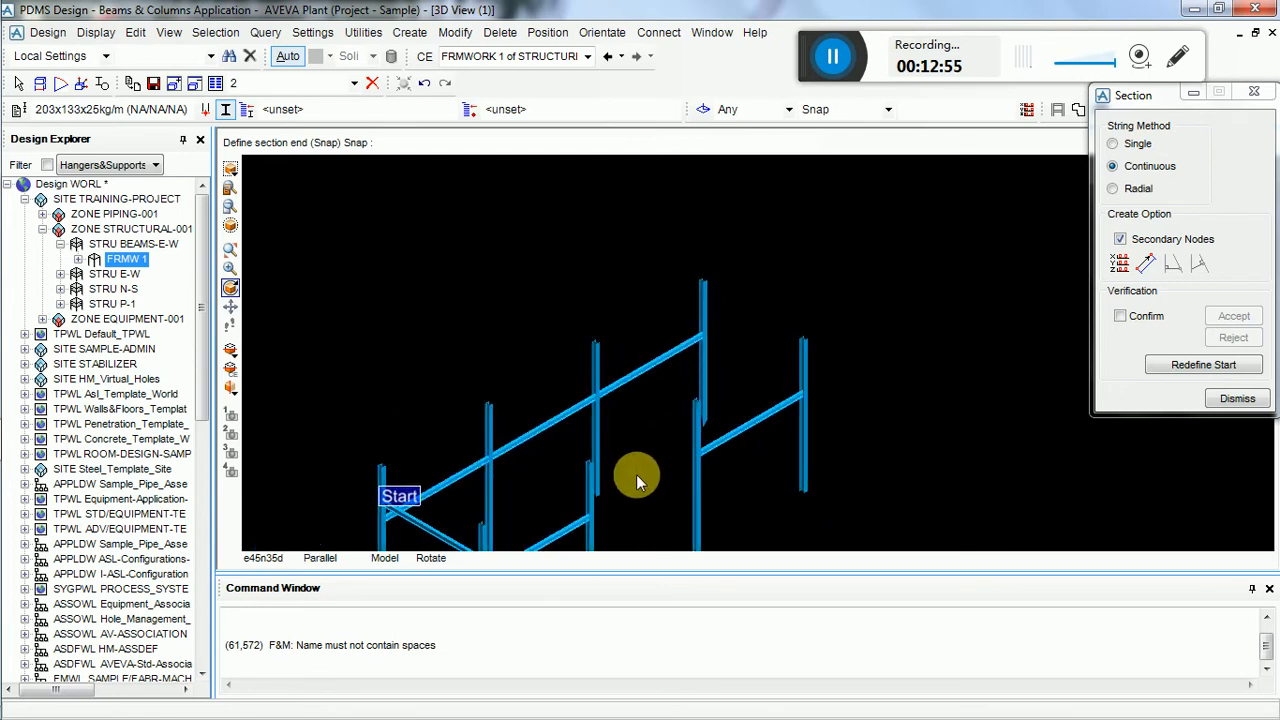
middle_click(600, 467)
middle_click(851, 310)
scroll(901, 264, "down", 1)
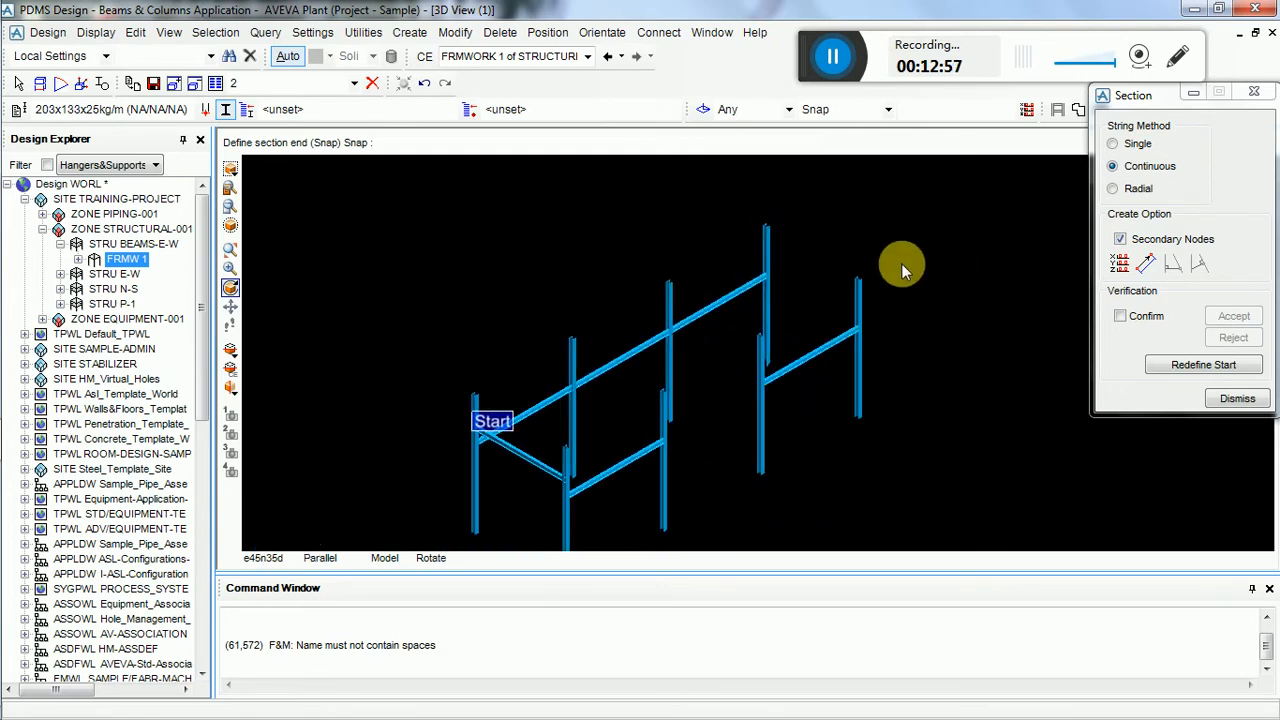
scroll(771, 365, "up", 1)
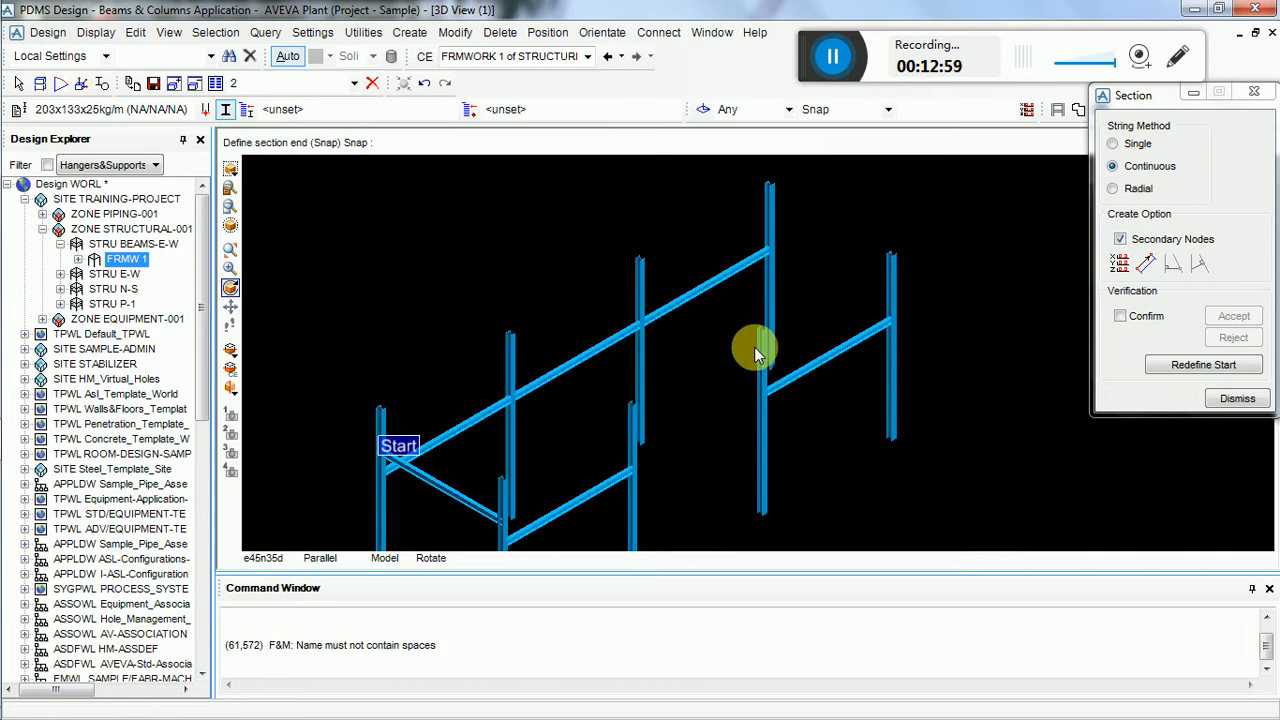
scroll(812, 291, "up", 2)
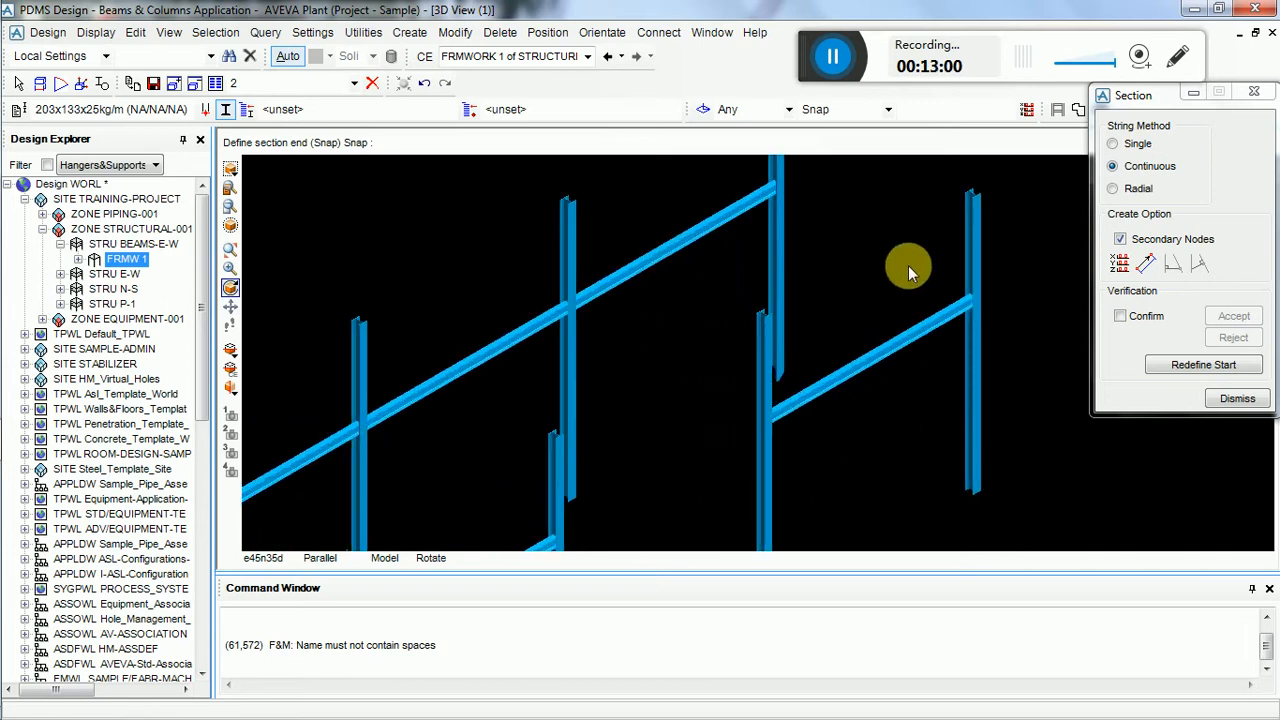
scroll(908, 268, "down", 1)
scroll(914, 240, "down", 1)
scroll(709, 429, "up", 2)
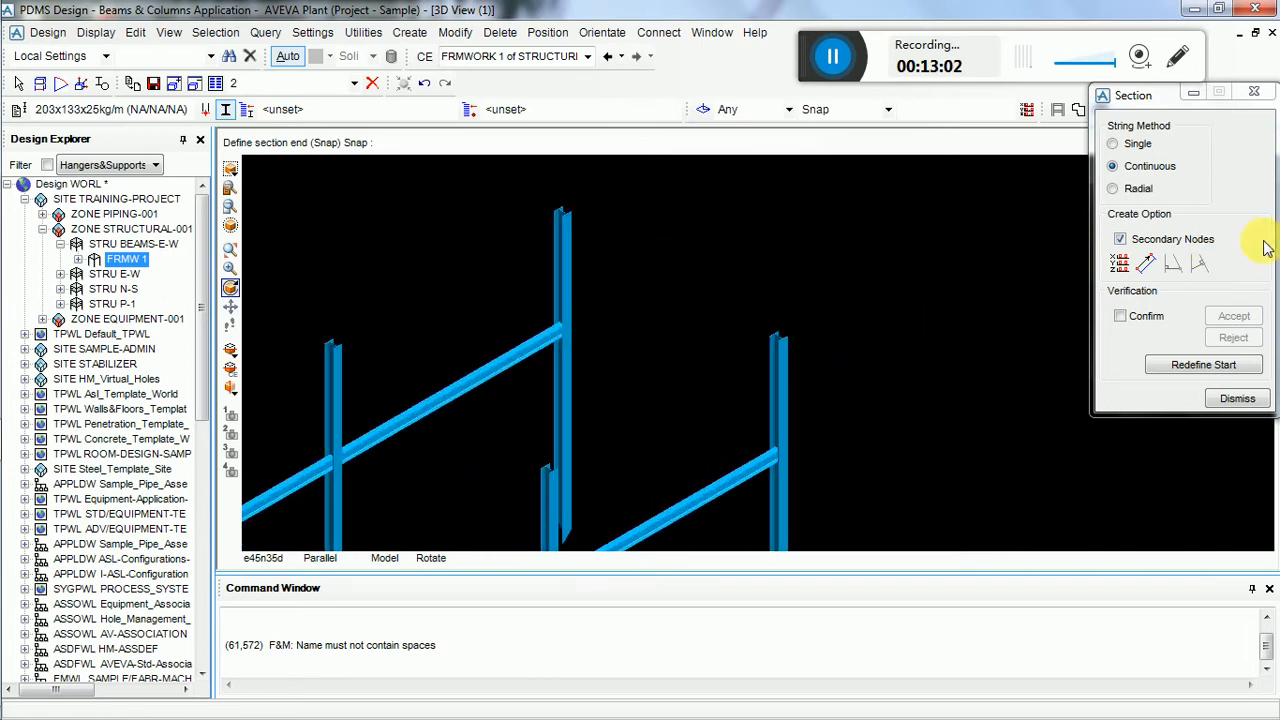
- Redefine the section start with explicit coordinates and set its West coordinate to 305360
left_click(1150, 365)
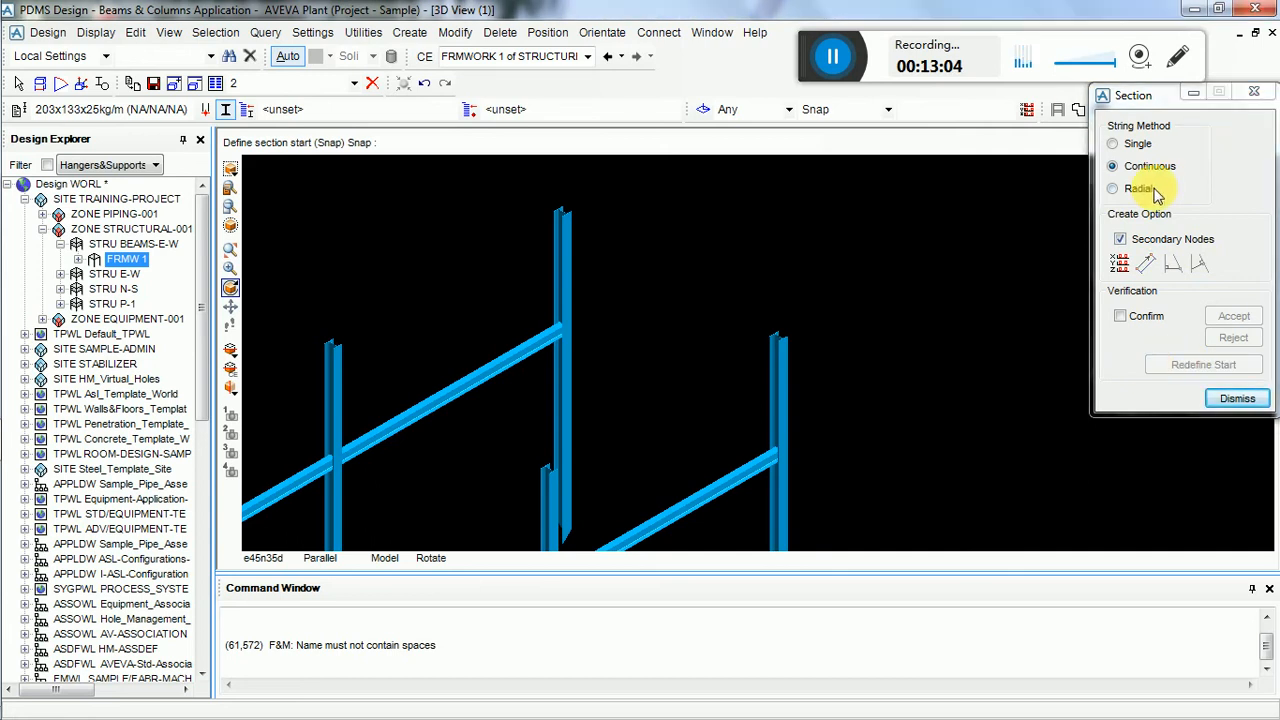
left_click(1117, 263)
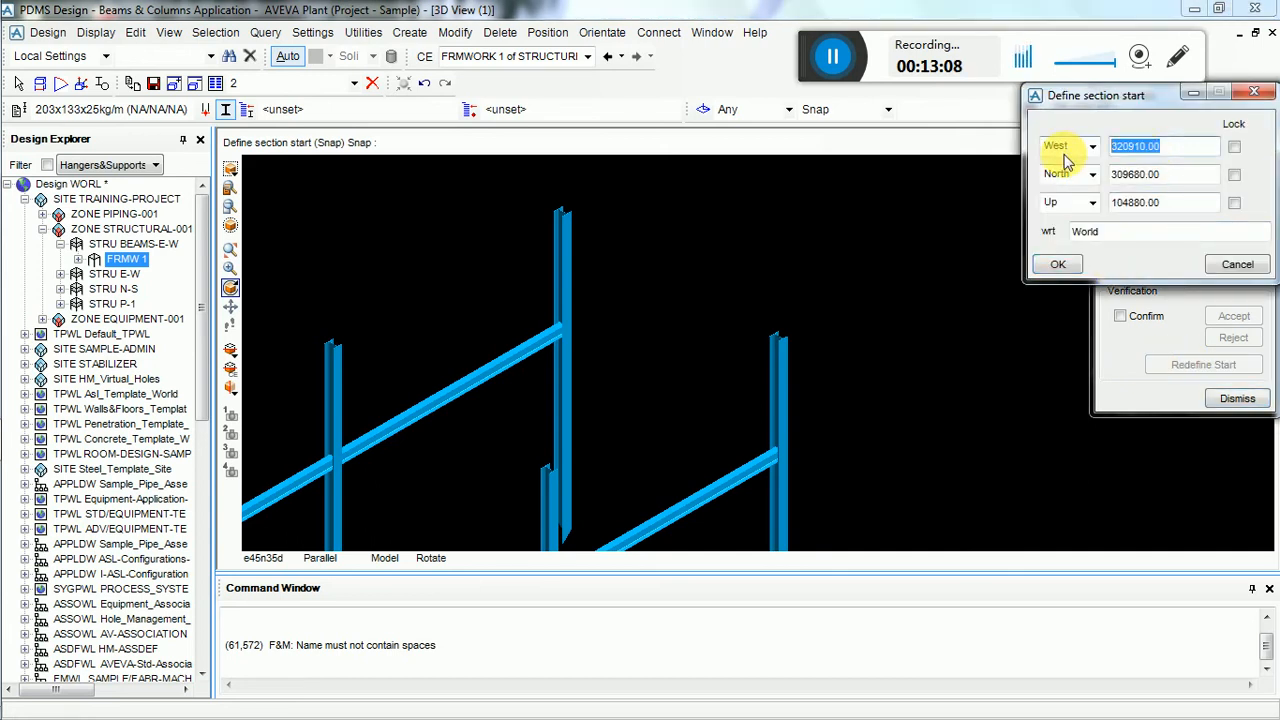
type("305")
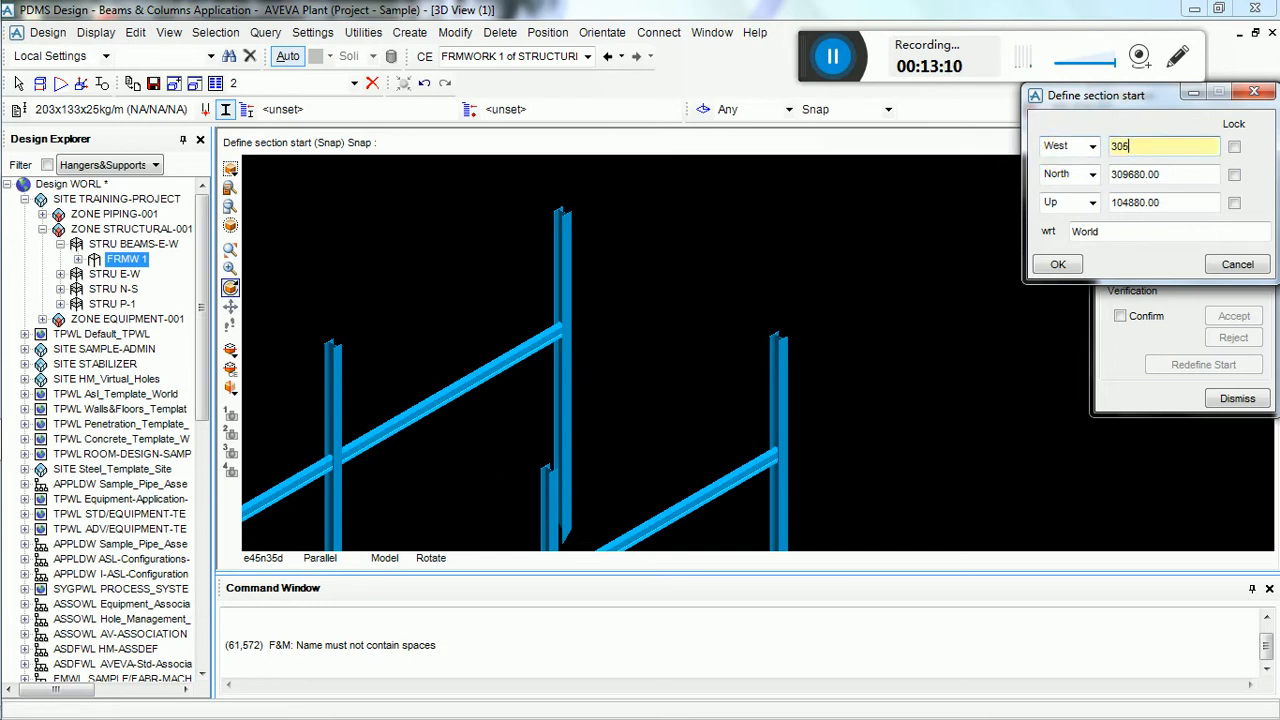
type("39")
type("0")
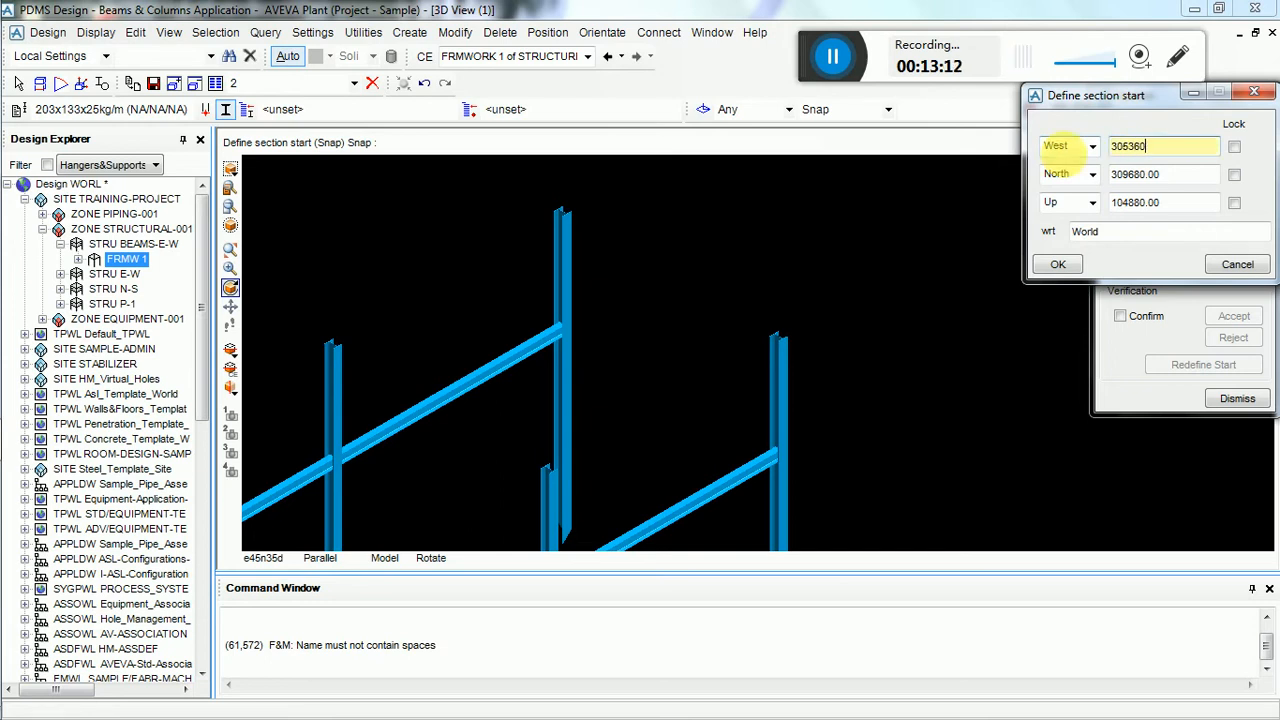
key("Return")
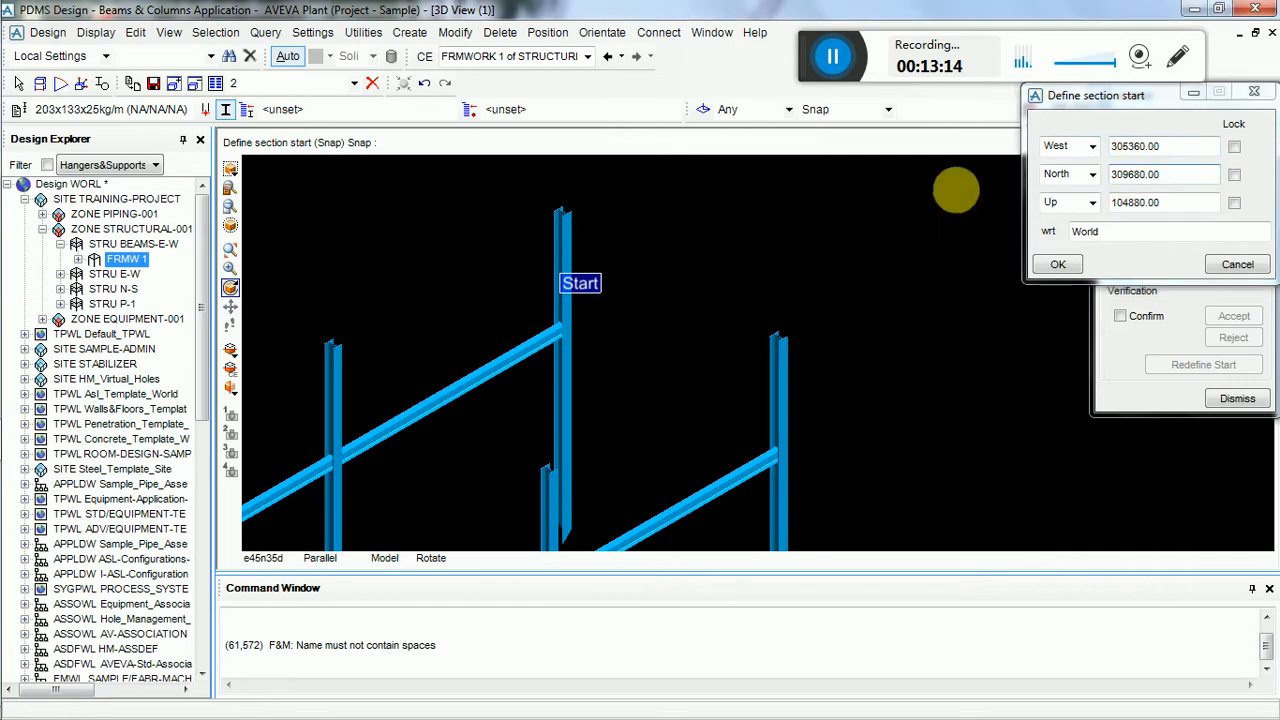
- Set the section start's North coordinate to 304800 and accept the start point
scroll(1278, 189, "down", 2)
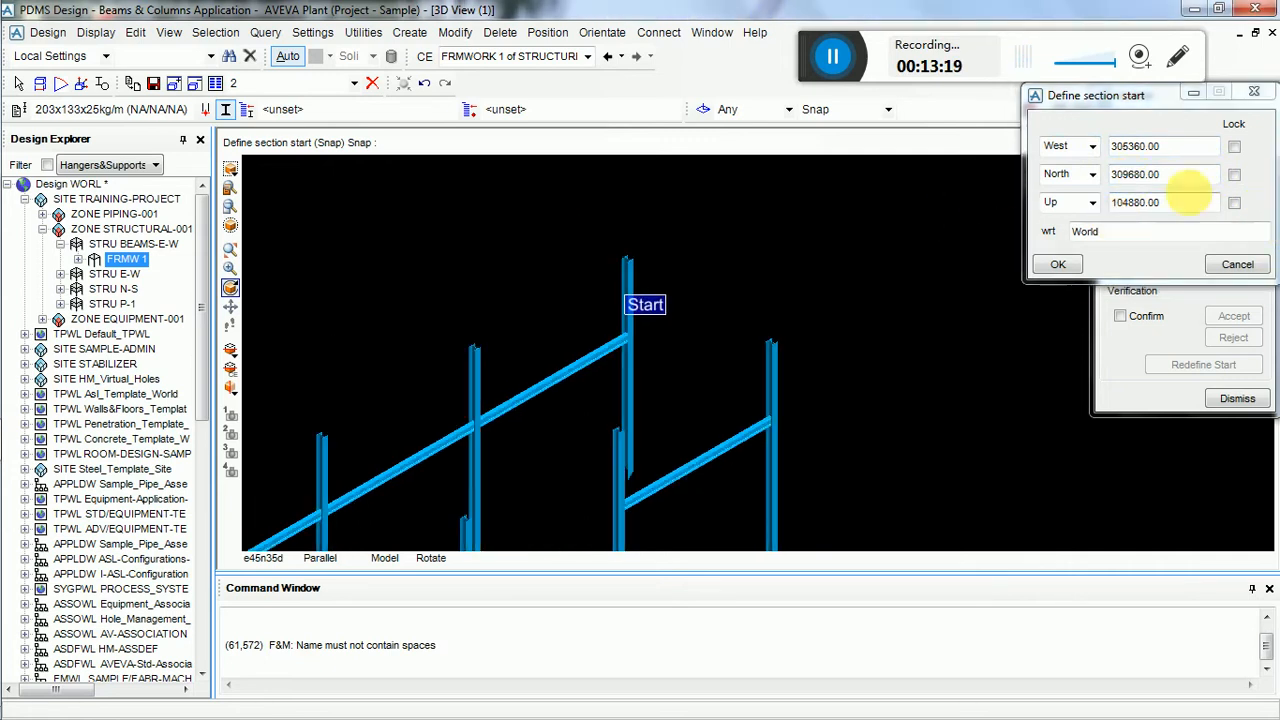
double_click(1175, 174)
type("30")
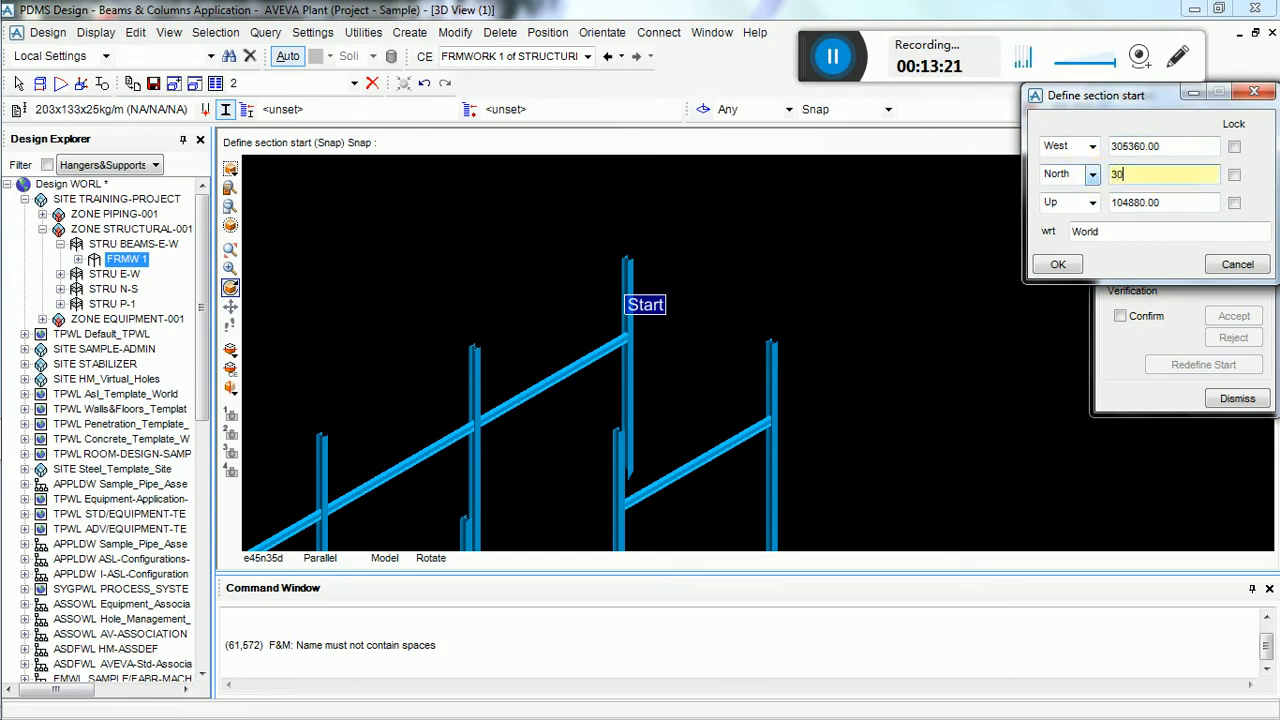
type("4800")
key("Return")
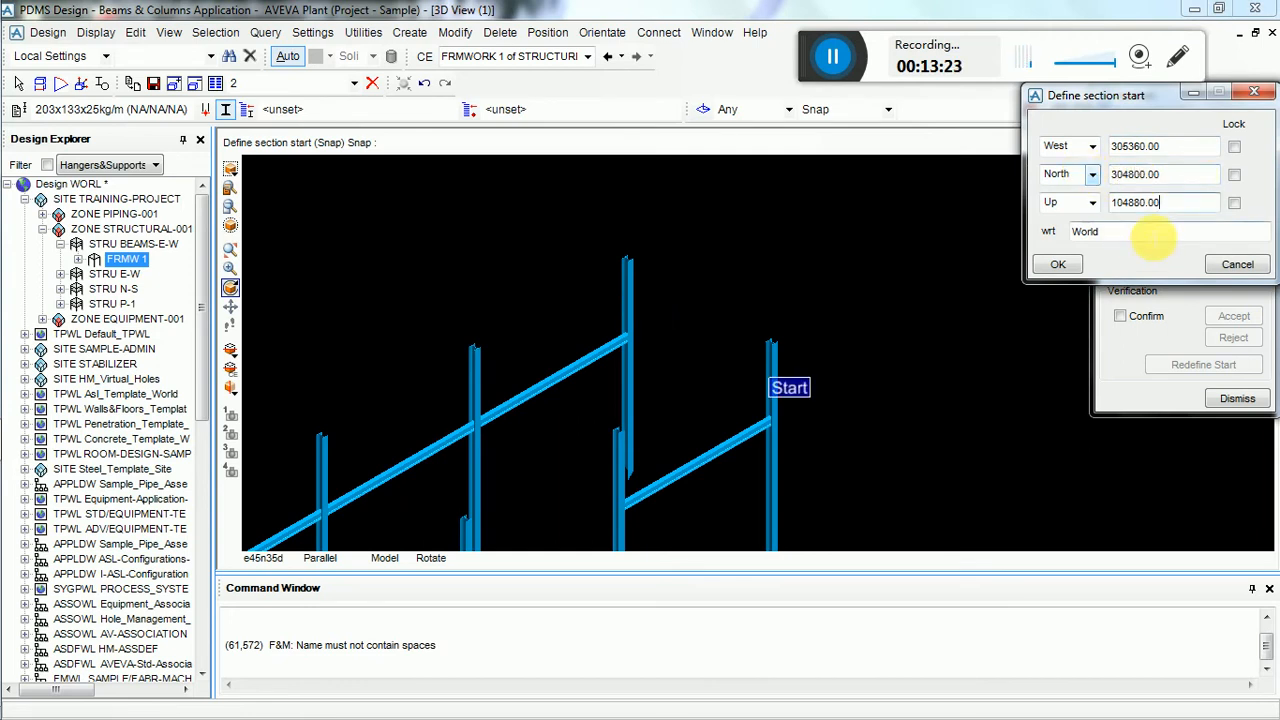
left_click(1170, 205)
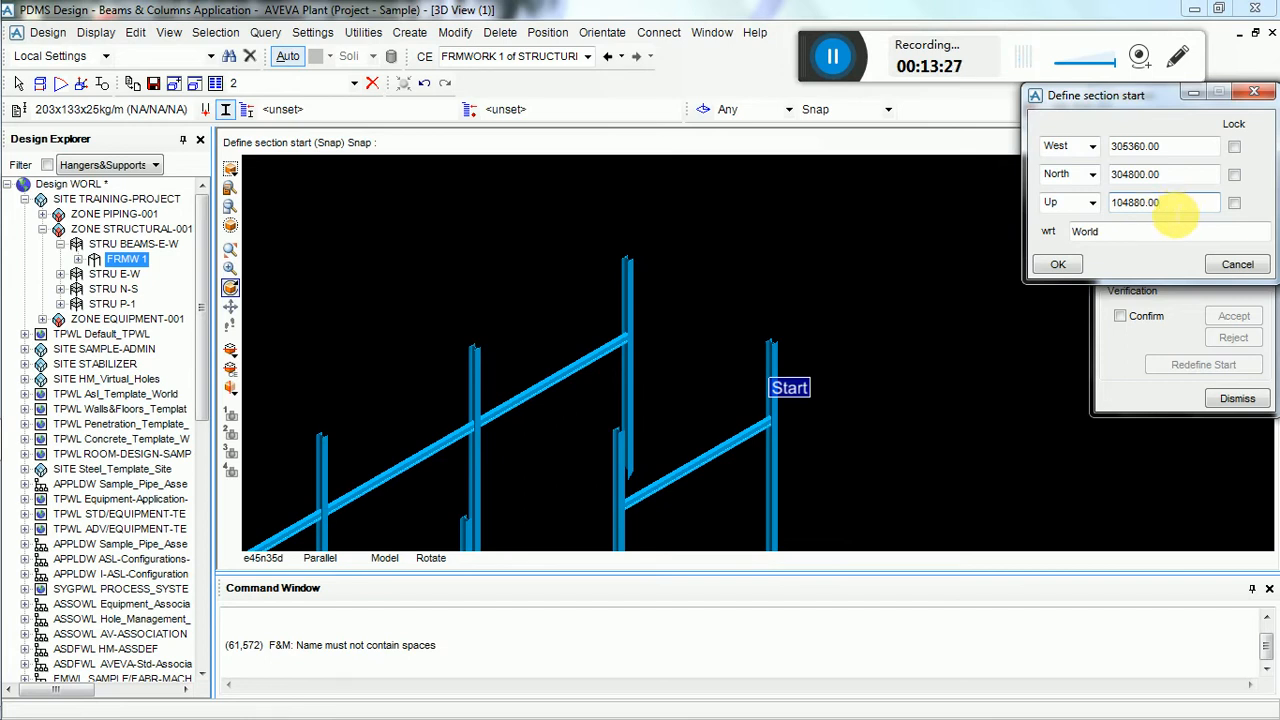
left_click(1074, 268)
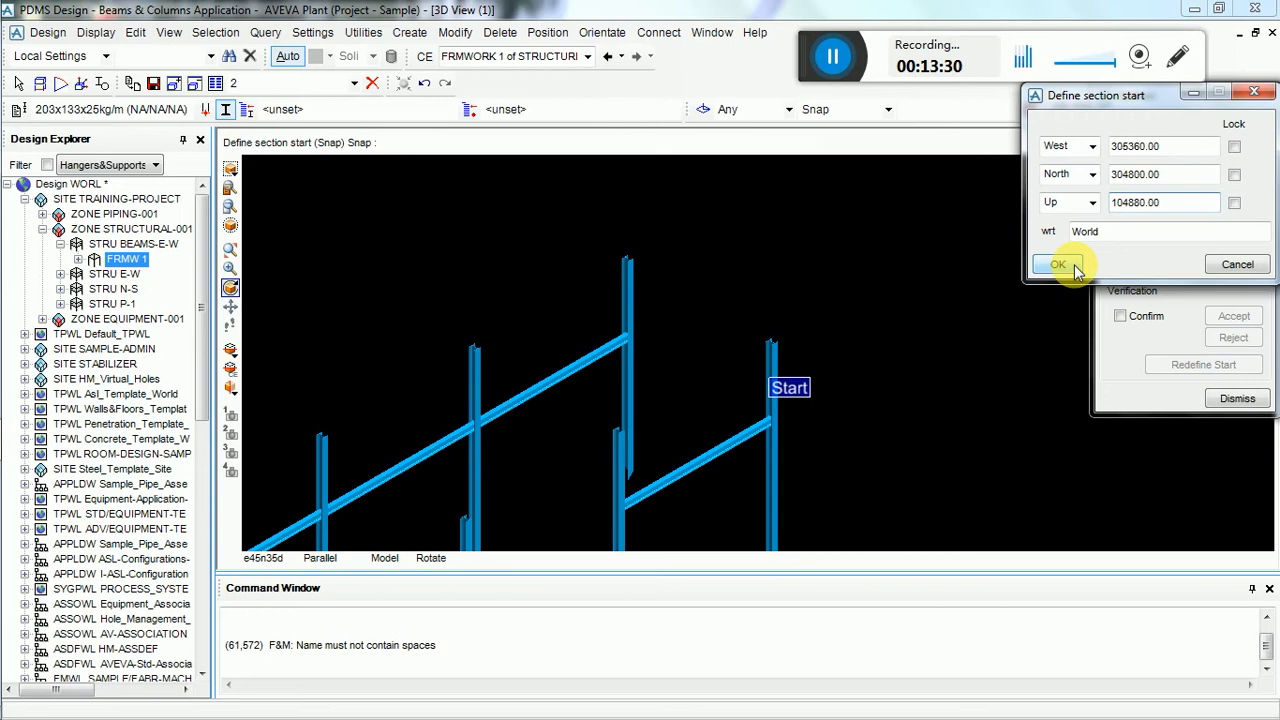
left_click(1058, 265)
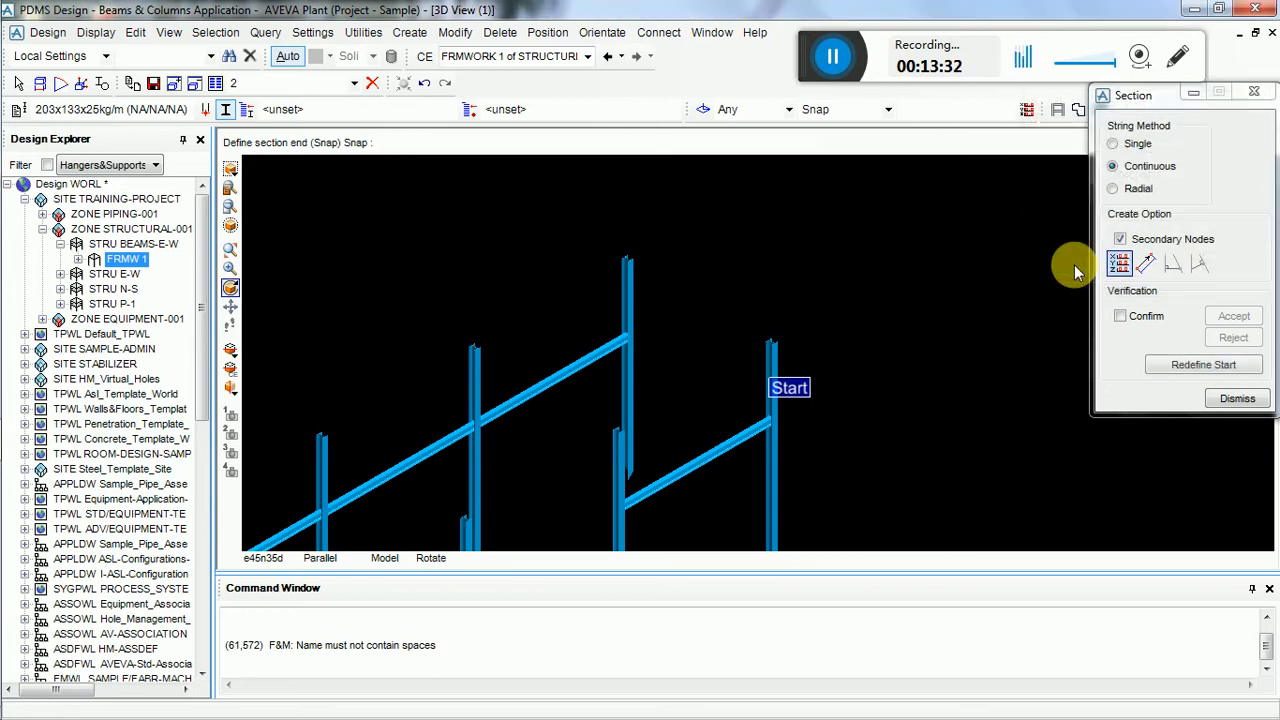
- Define the end of the cross beam at the far corner columns with direction N and distance 4880
left_click(1146, 262)
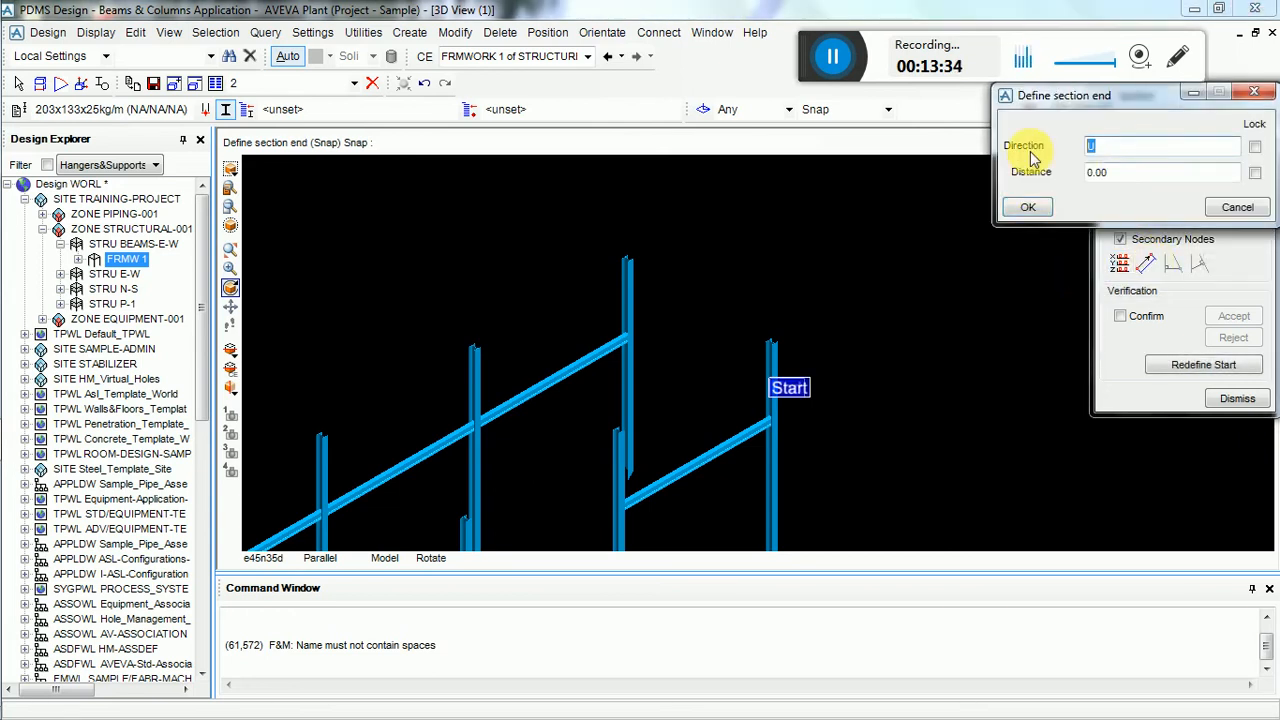
type("N\\")
key("Return")
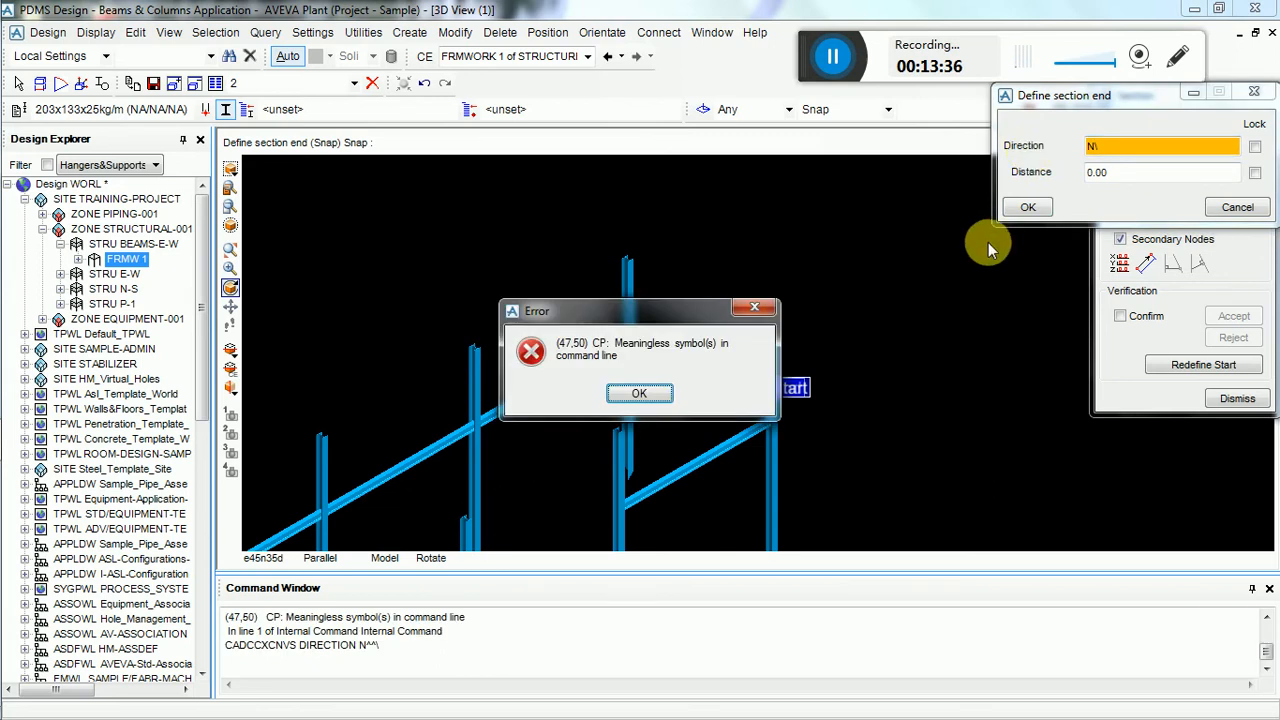
left_click(645, 394)
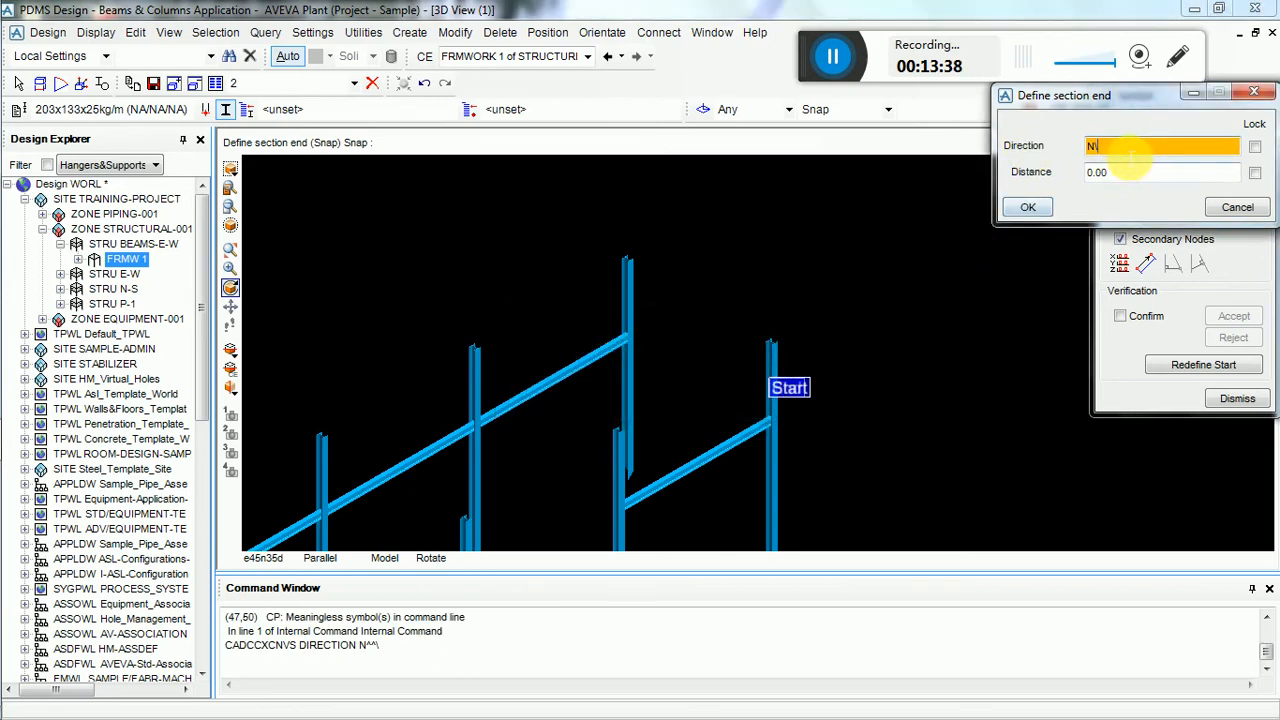
key("BackSpace")
key("Tab")
key("BackSpace")
key("BackSpace")
key("BackSpace")
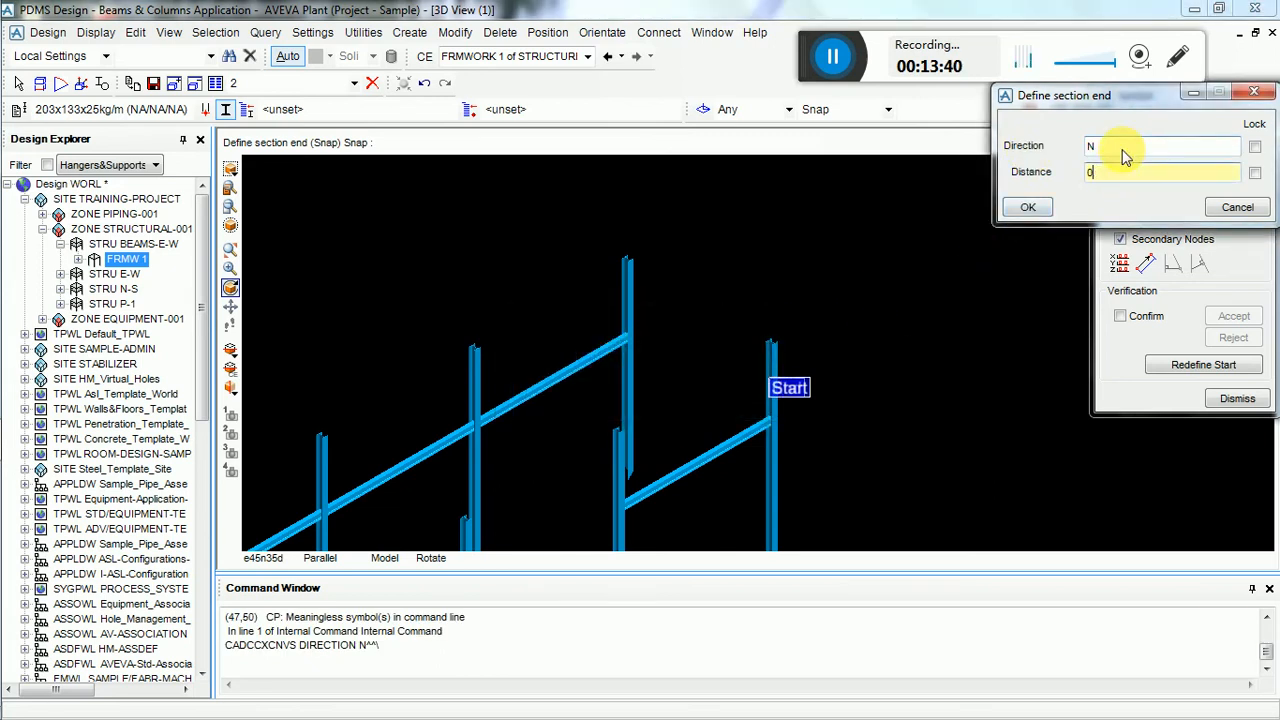
type("488")
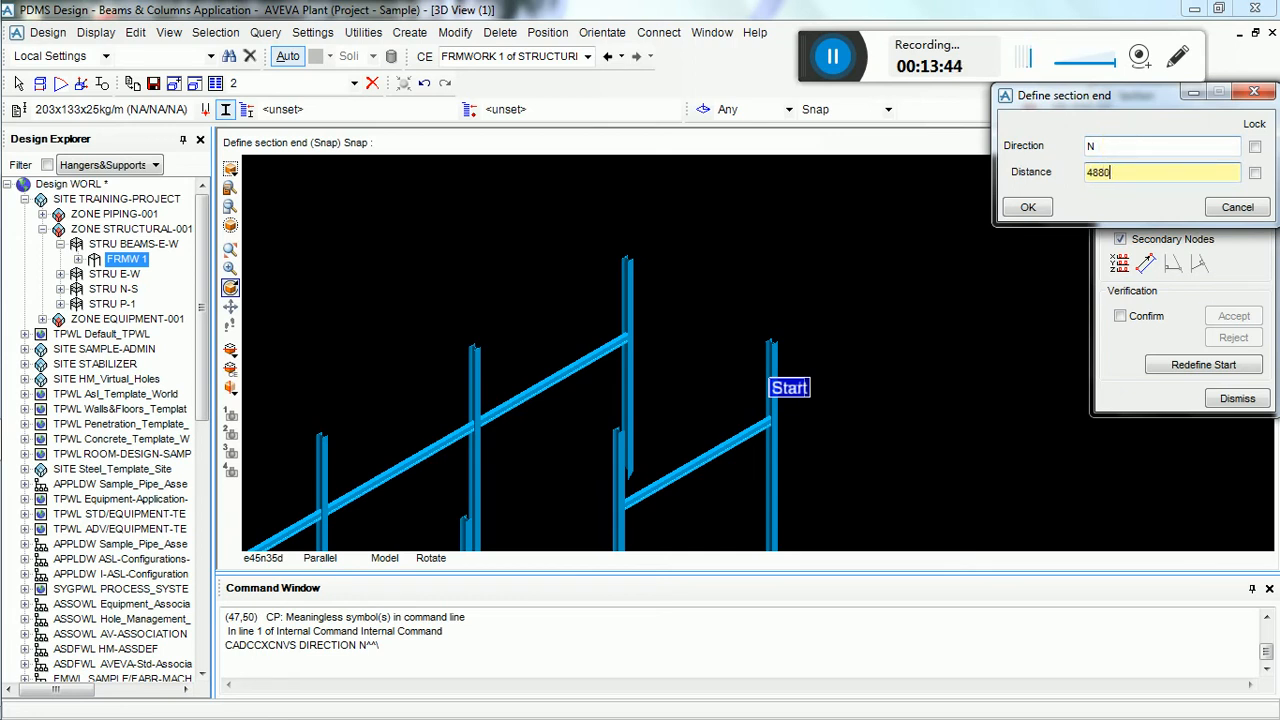
key("Return")
left_click(1030, 208)
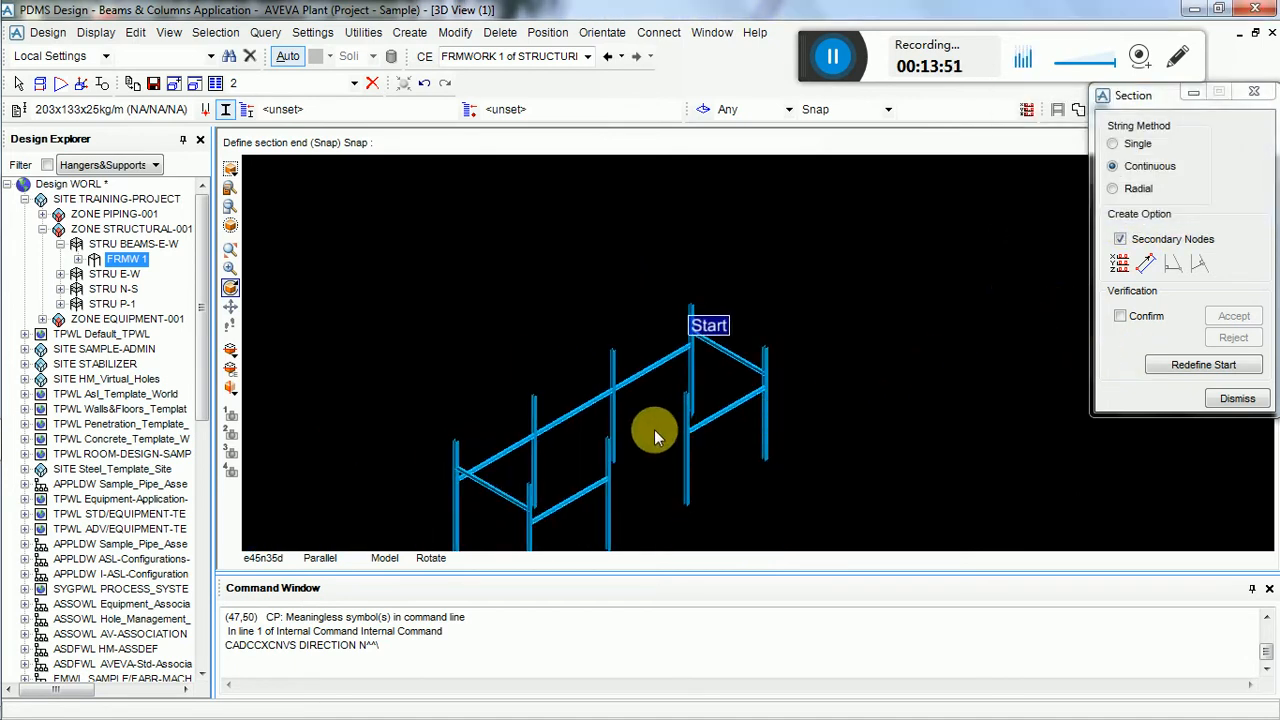
- Try to start the next beam at the top of the front corner column, declining the Snode past the section's extremities
scroll(471, 475, "up", 5)
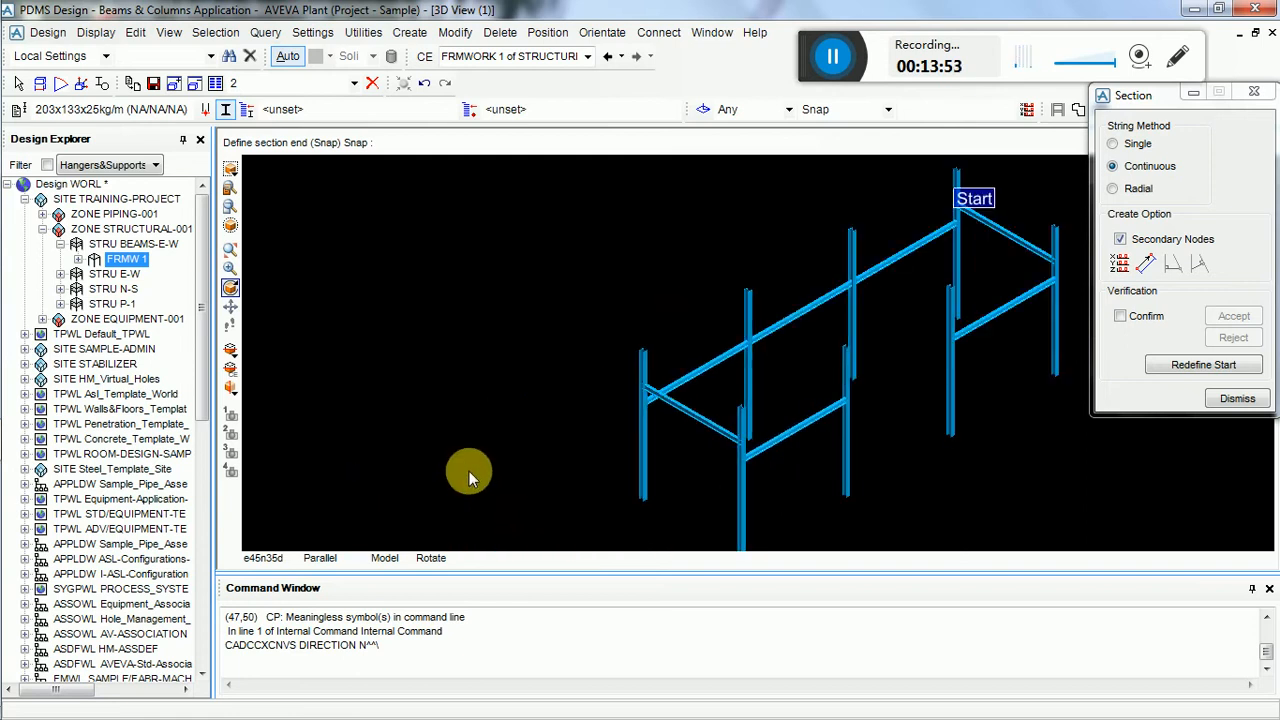
middle_click_drag(469, 471, 853, 305)
scroll(853, 305, "up", 1)
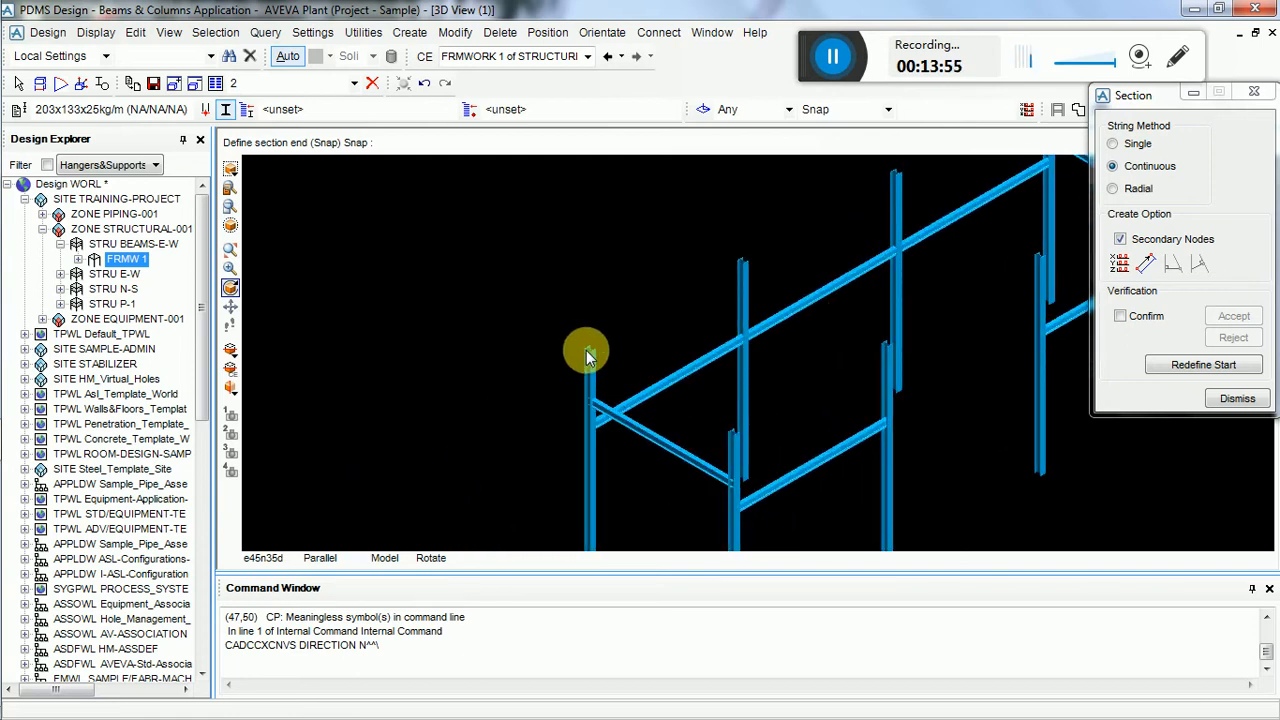
left_click(741, 436)
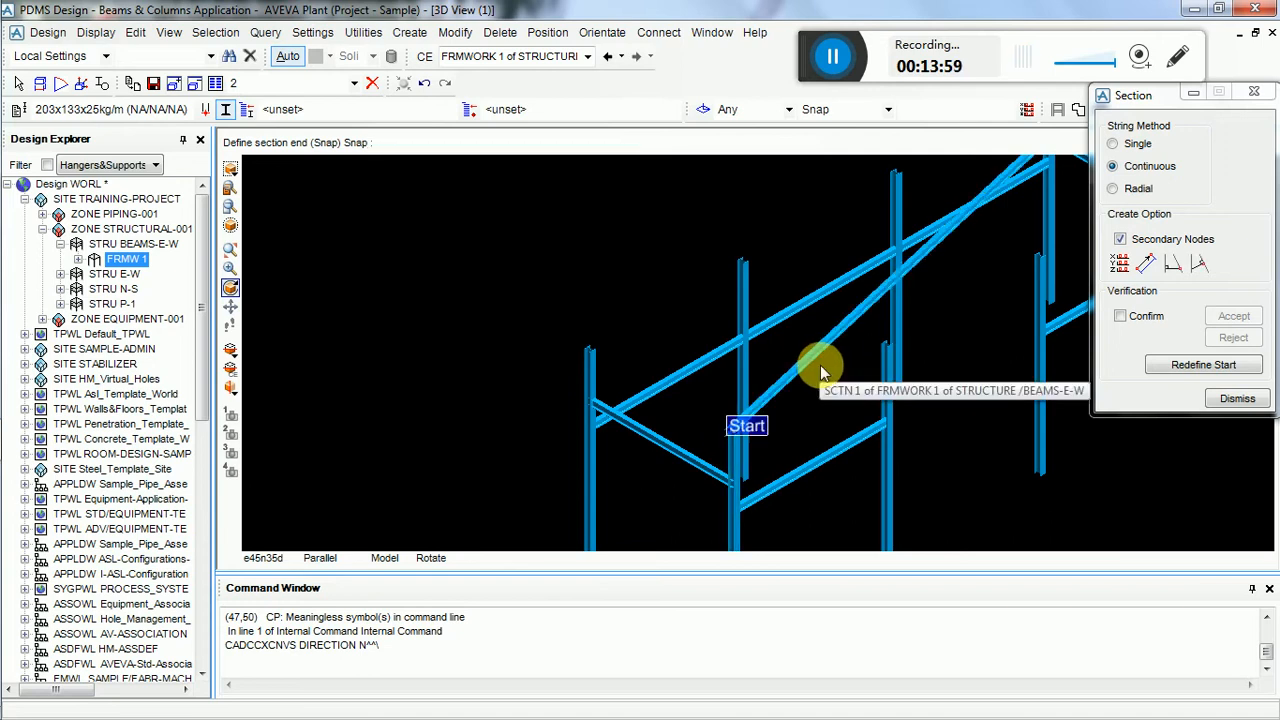
right_click(820, 365)
left_click(744, 214)
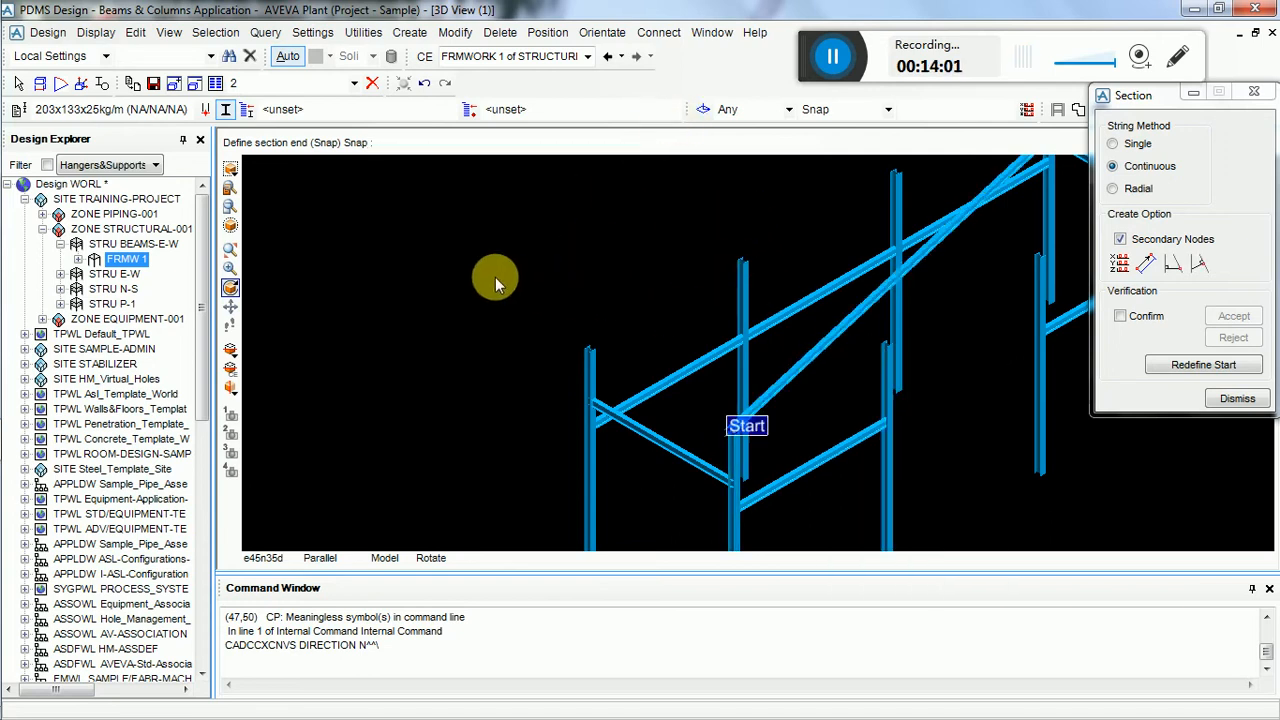
middle_click_drag(495, 277, 774, 292)
left_click(815, 346)
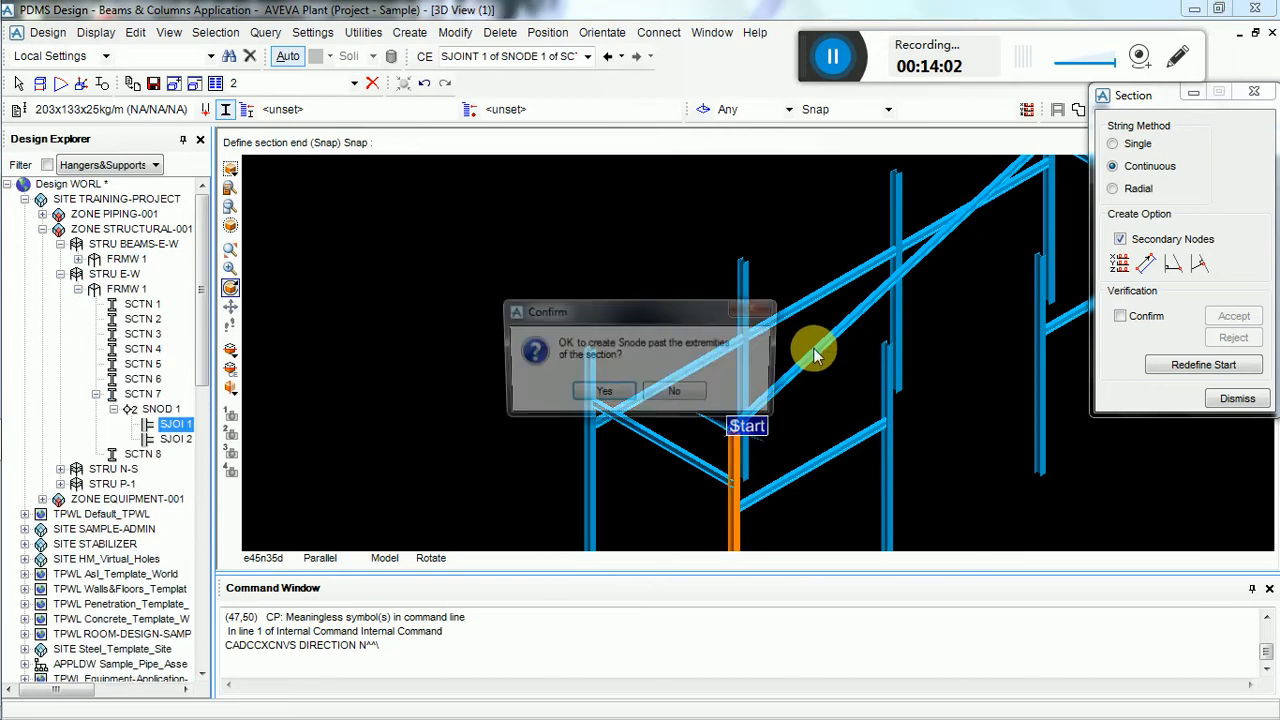
left_click(686, 394)
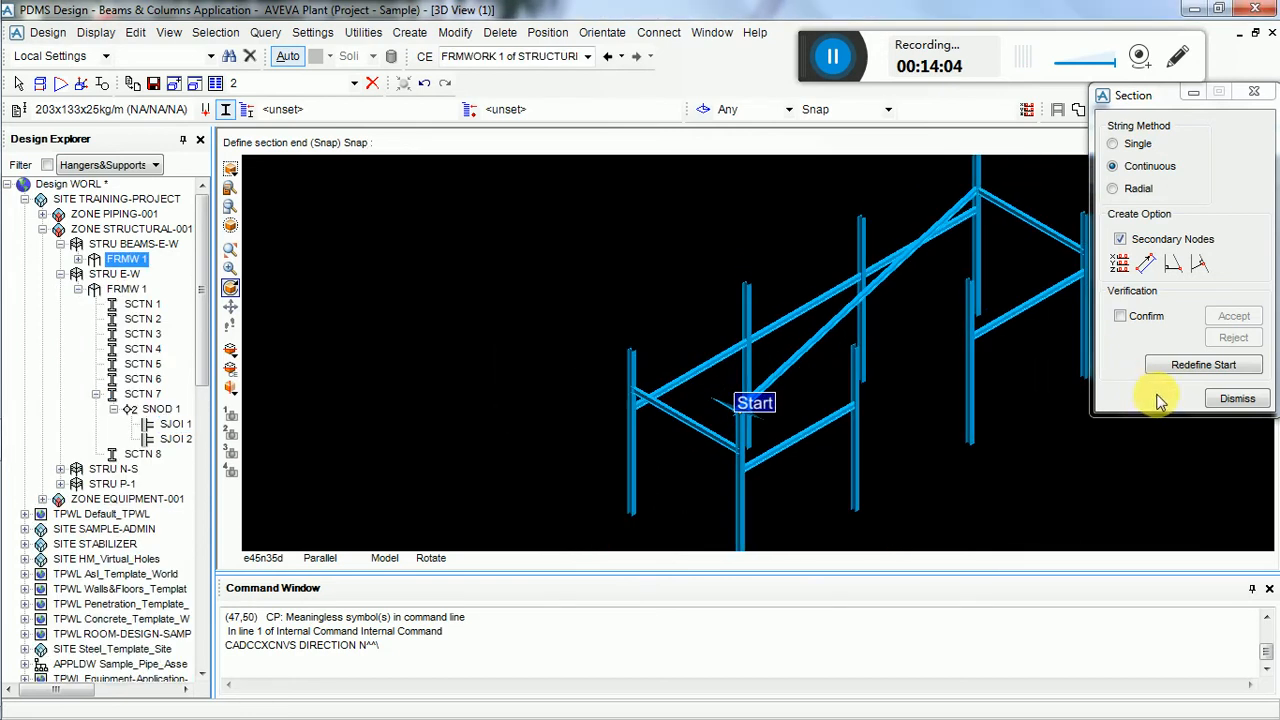
left_click(1235, 398)
- Delete the diagonal beam SCTN 2 that runs from the far corner column to the front corner column
left_click(957, 226)
right_click(951, 208)
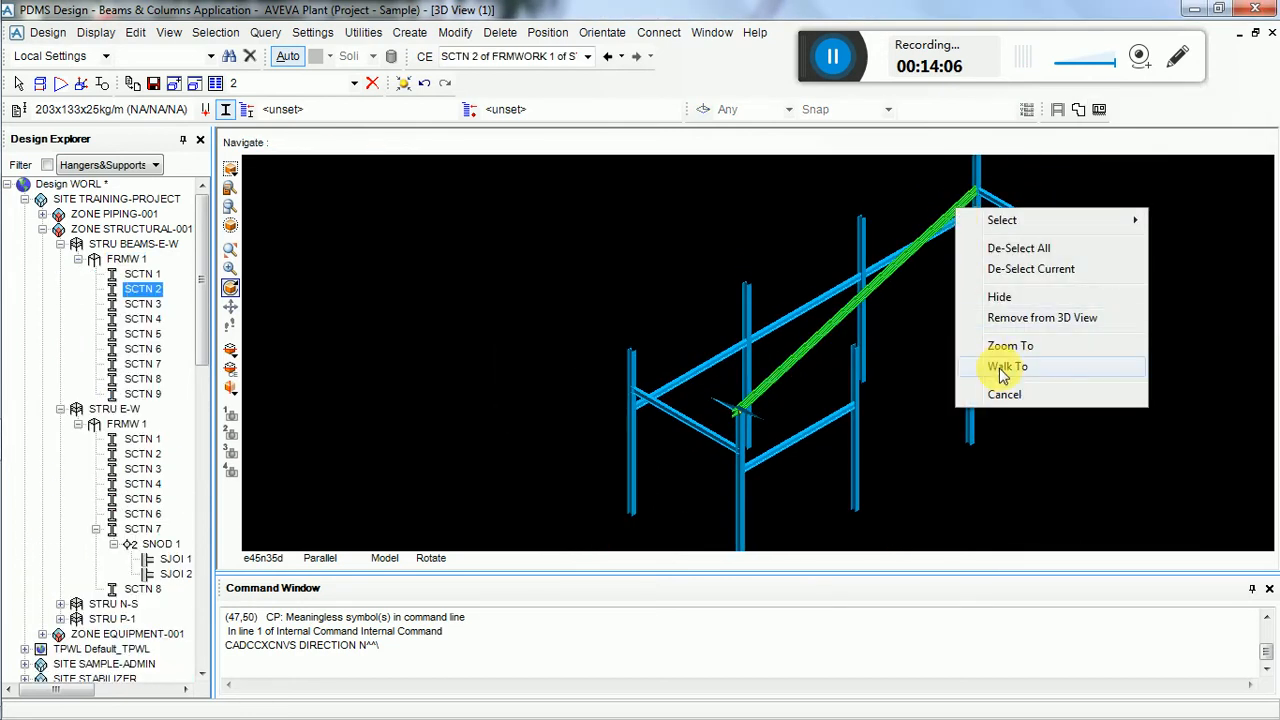
left_click(1000, 392)
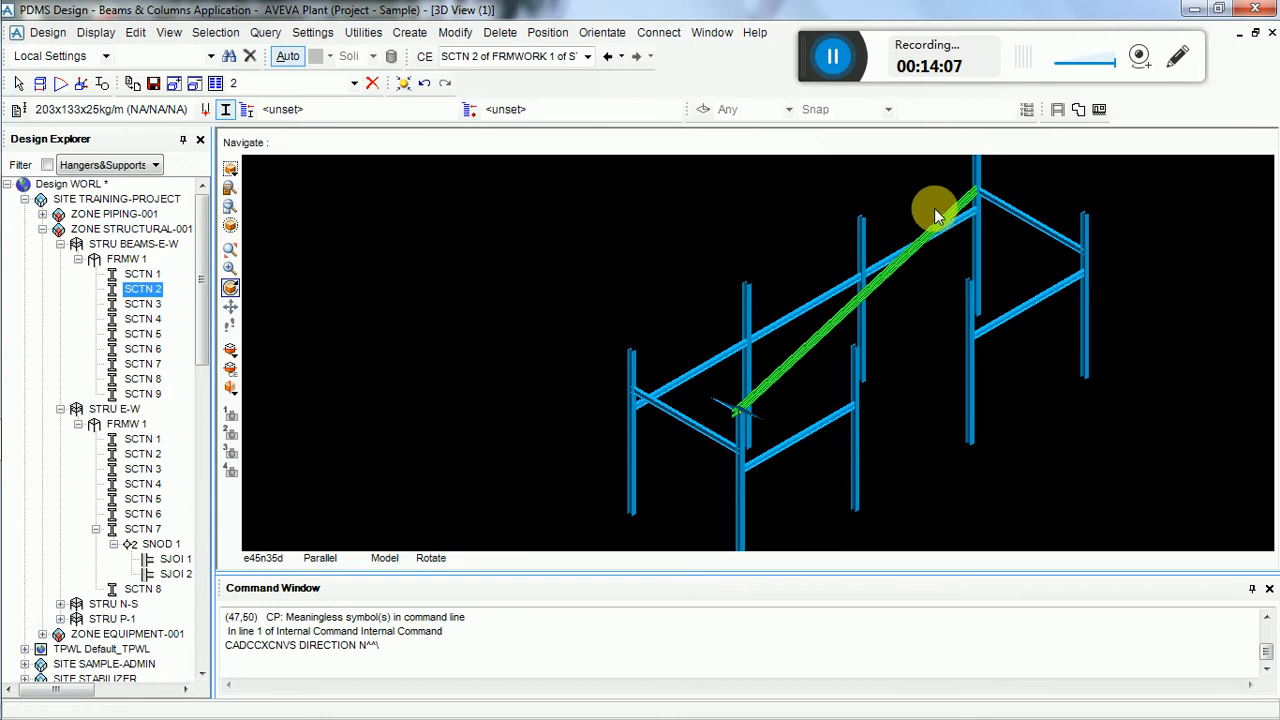
left_click(372, 83)
left_click(602, 394)
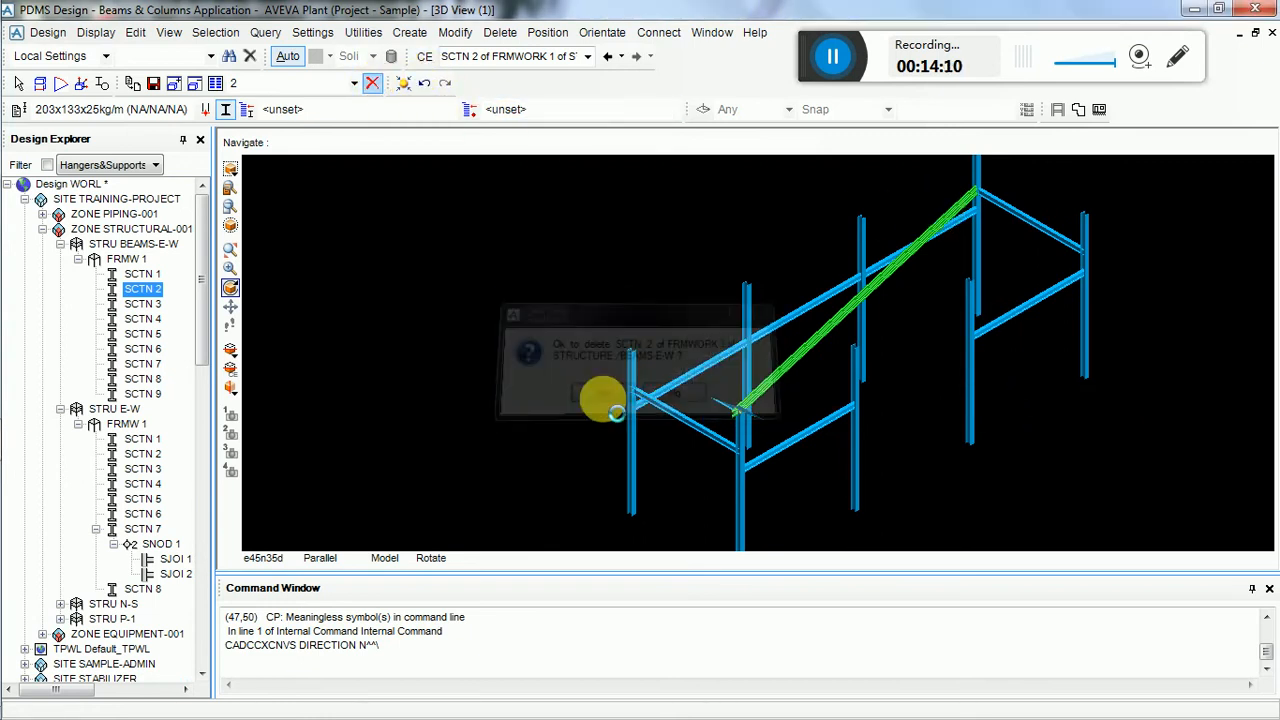
- Delete the short stray section SCTN 1 at the top of the front corner column
scroll(549, 417, "up", 3)
scroll(566, 372, "down", 5)
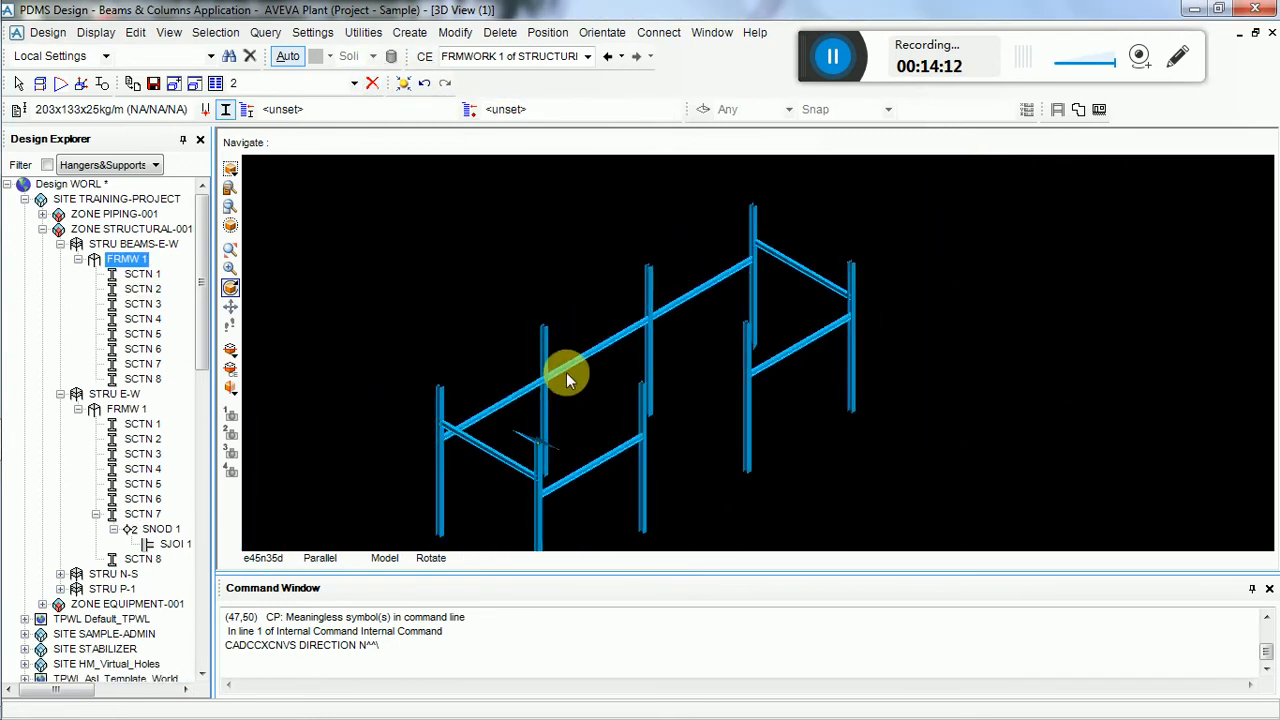
scroll(562, 432, "up", 2)
middle_click(562, 432)
scroll(693, 404, "up", 4)
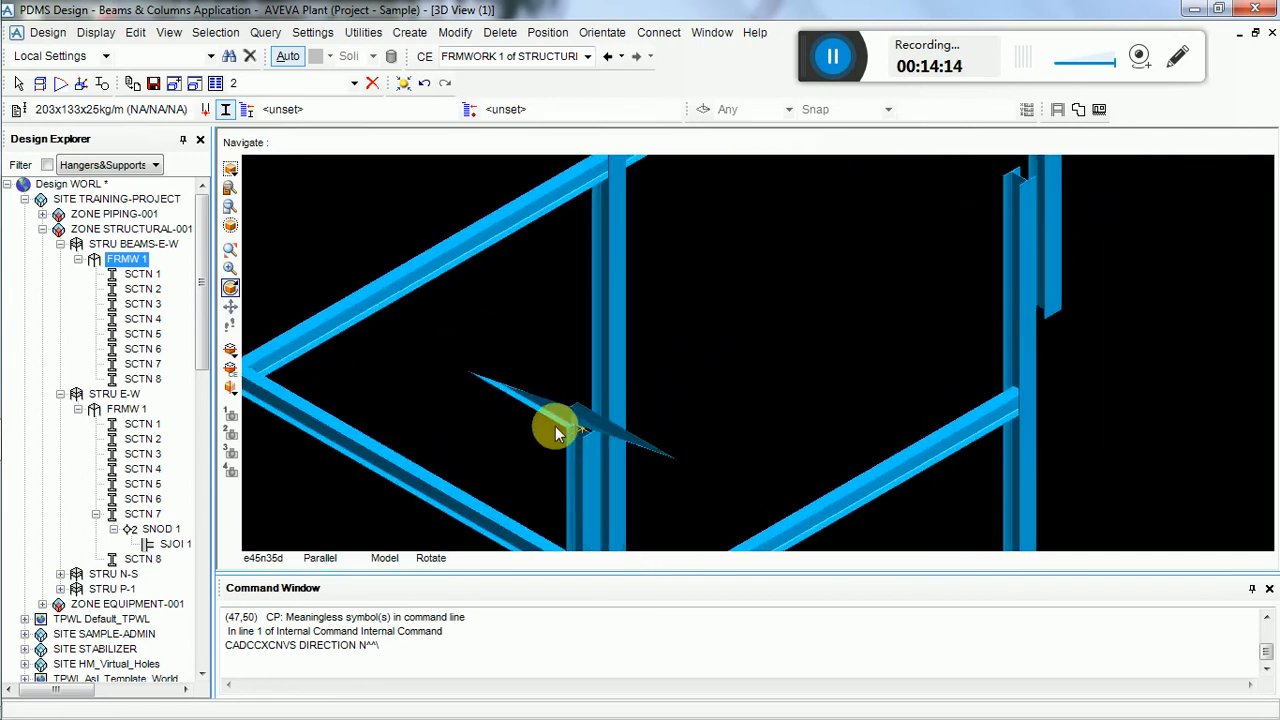
left_click(527, 389)
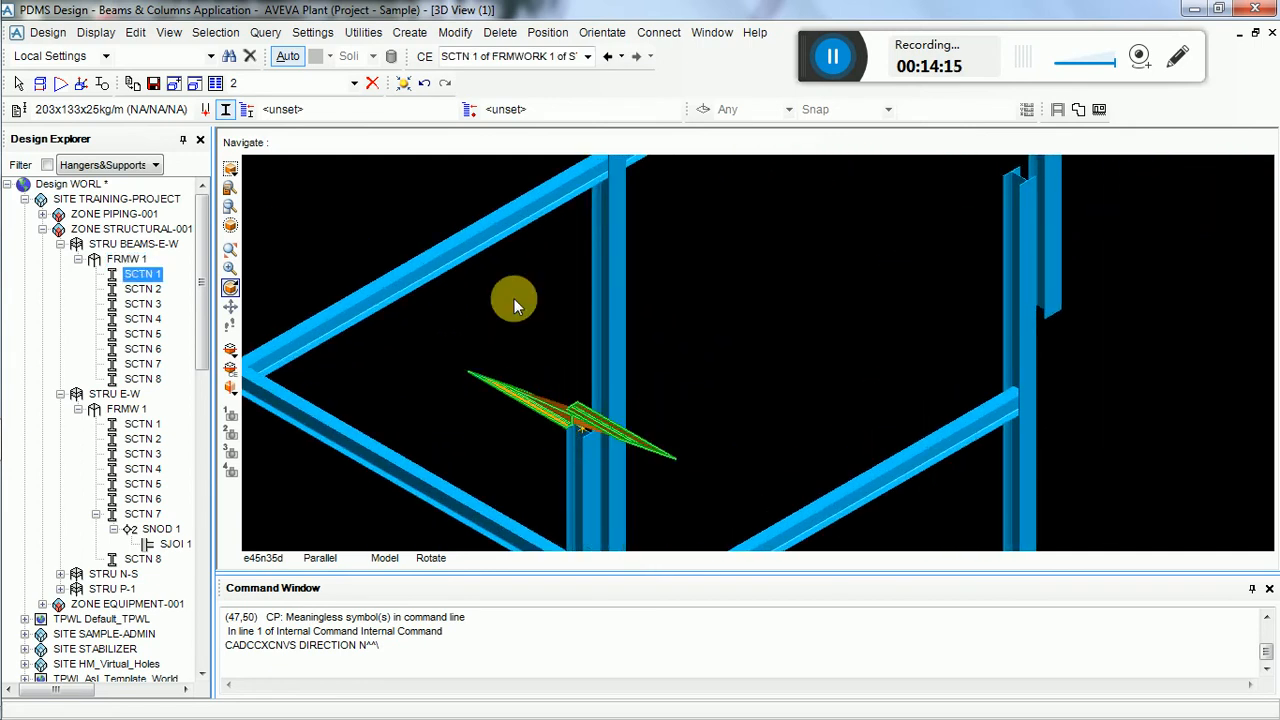
left_click(372, 83)
left_click(630, 394)
scroll(657, 423, "down", 6)
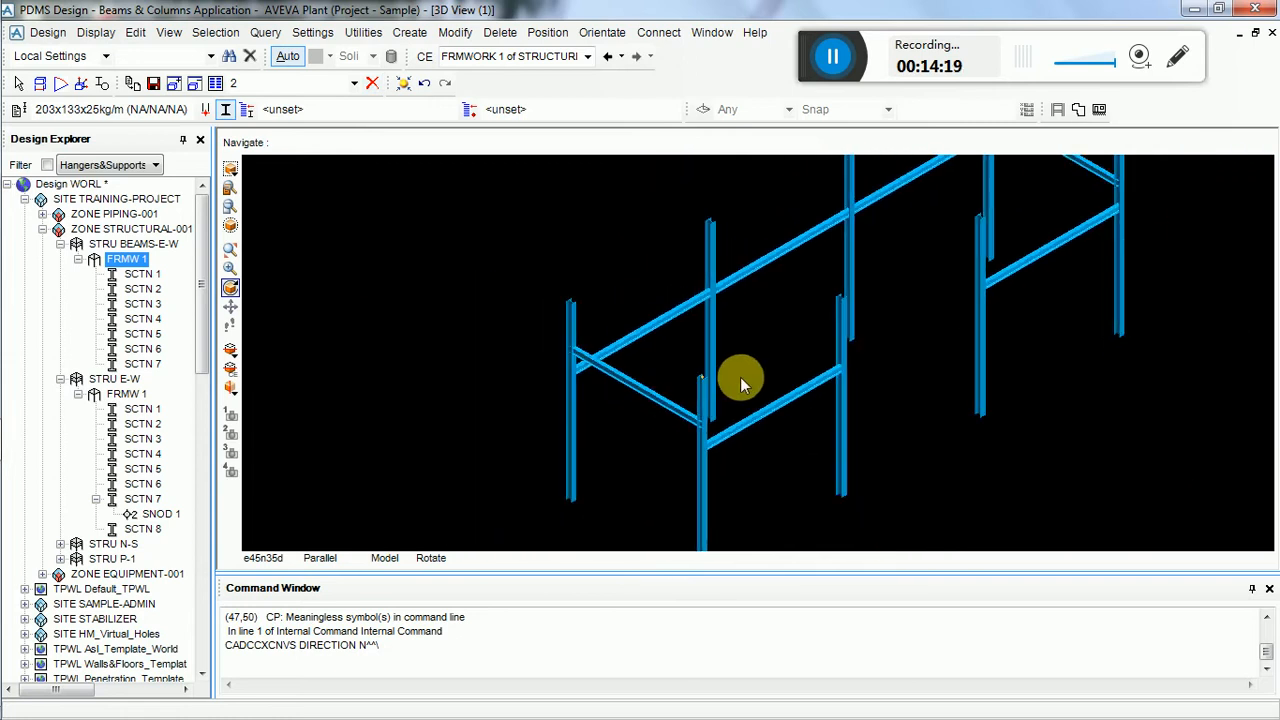
- Examine the frame's beams and the columns that still lack cross beams, including the connection at the front corner column
middle_click(979, 231)
scroll(979, 231, "up", 1)
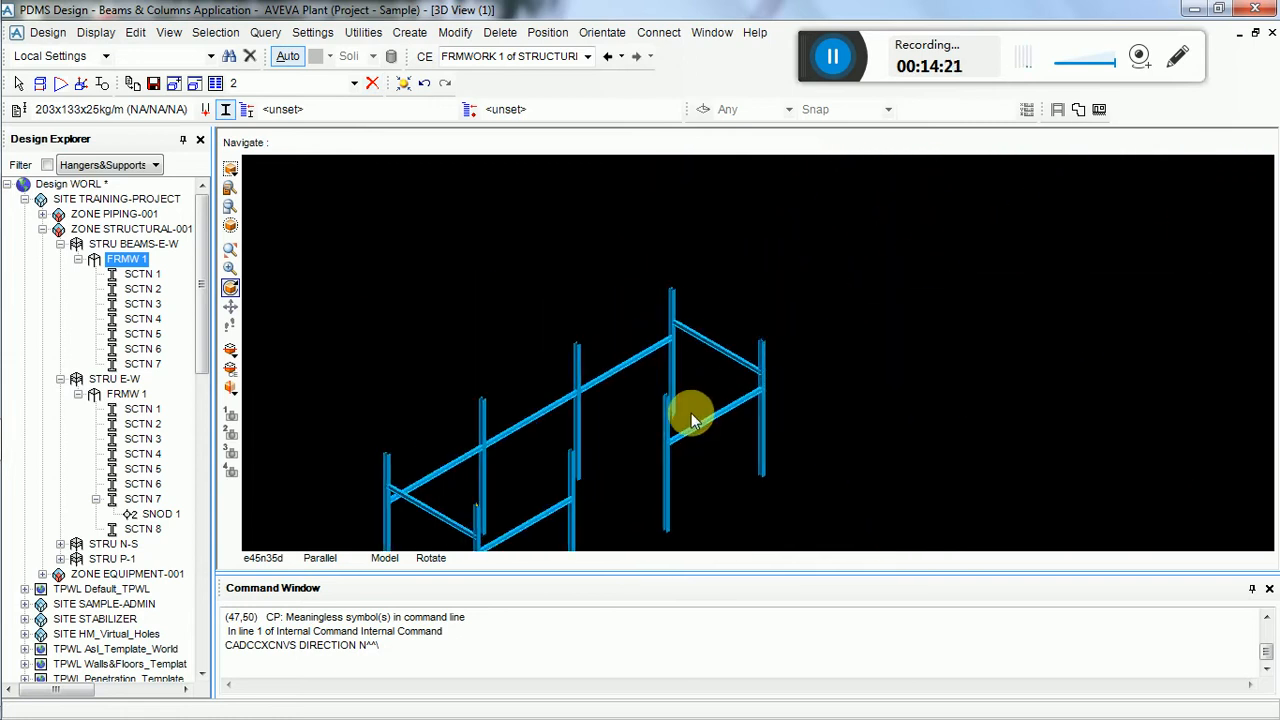
middle_click(742, 382)
middle_click(625, 451)
scroll(625, 451, "up", 1)
middle_click(819, 291)
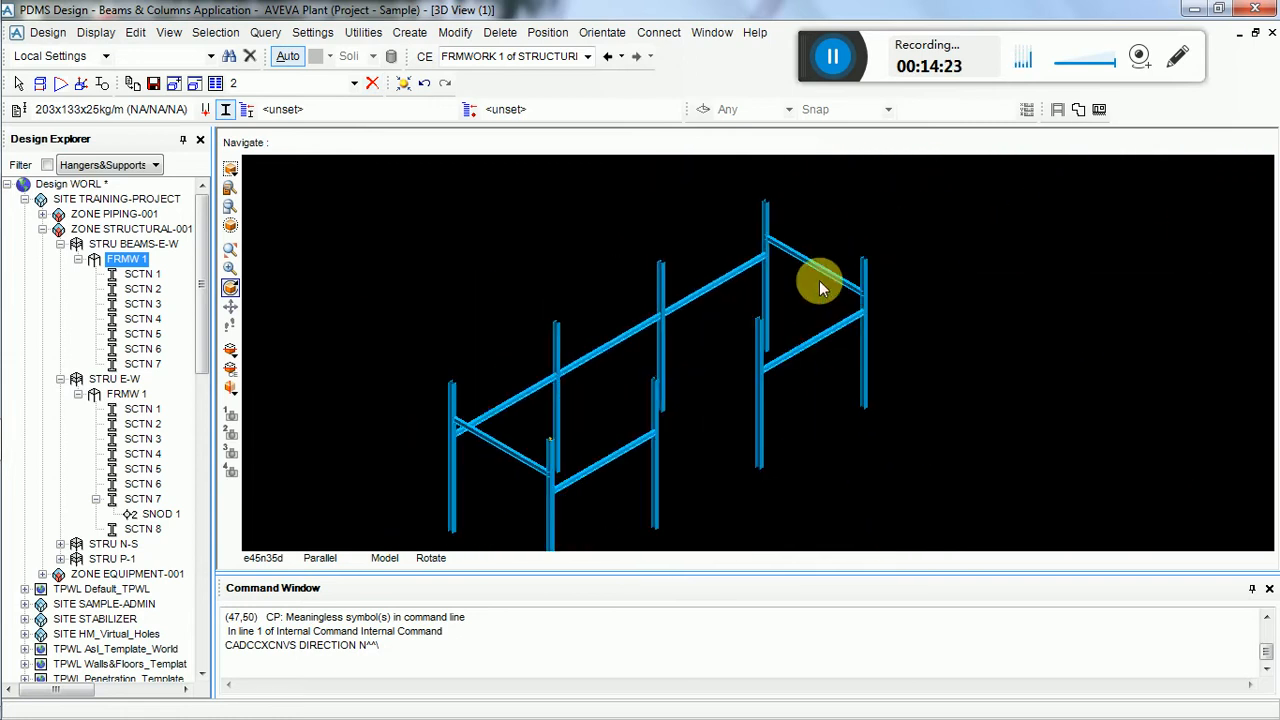
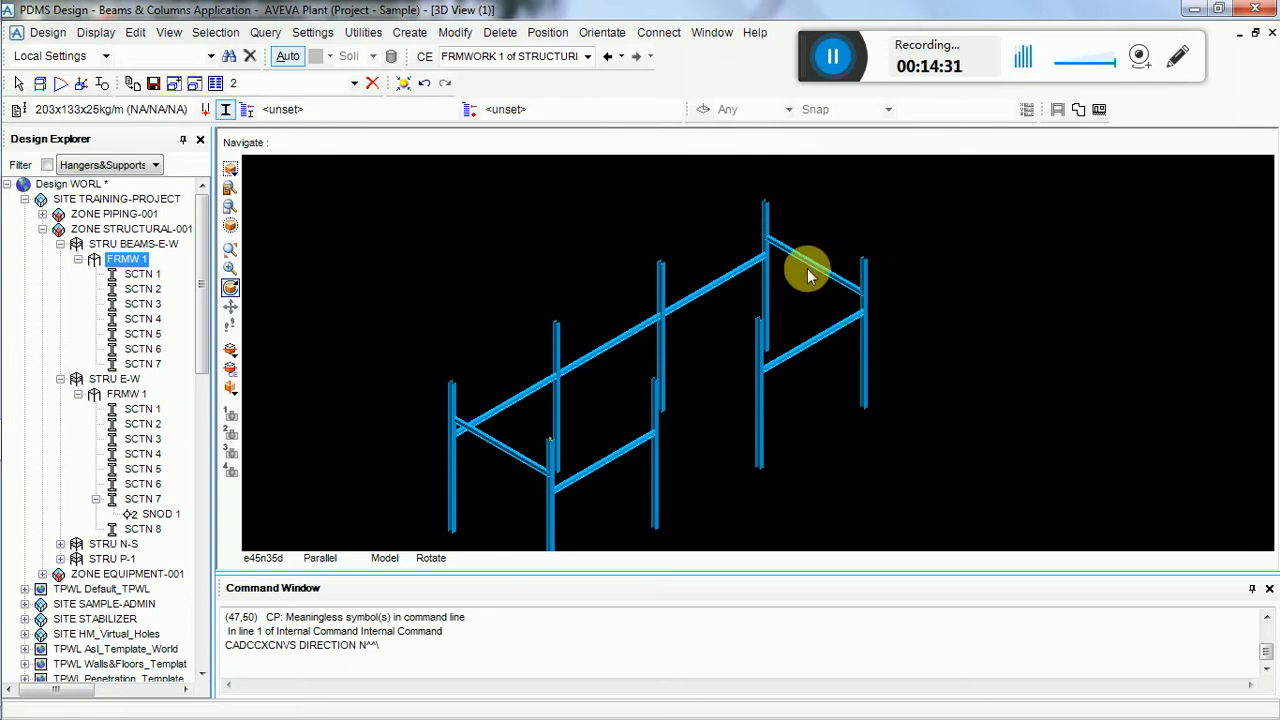
left_click_drag(650, 245, 737, 313)
left_click_drag(486, 277, 641, 395)
left_click_drag(415, 351, 526, 406)
left_click_drag(589, 472, 590, 472)
scroll(456, 423, "up", 2)
middle_click(456, 458)
scroll(766, 375, "up", 6)
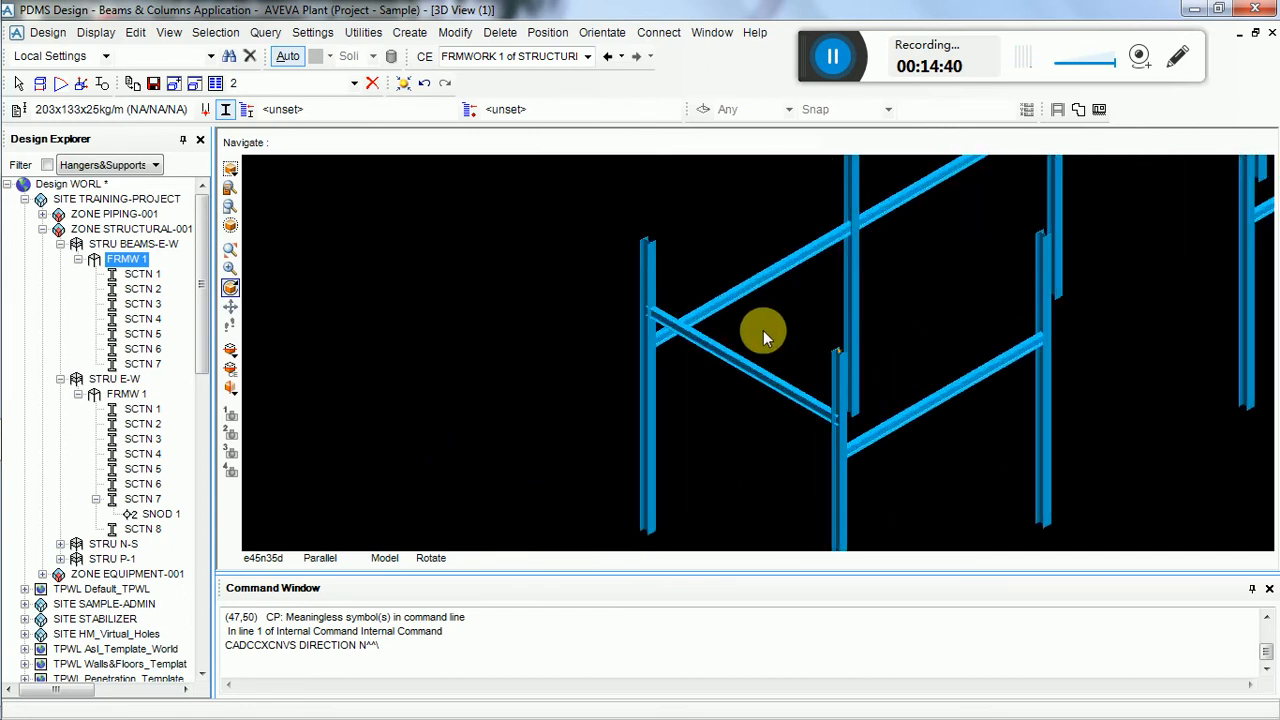
scroll(767, 294, "up", 1)
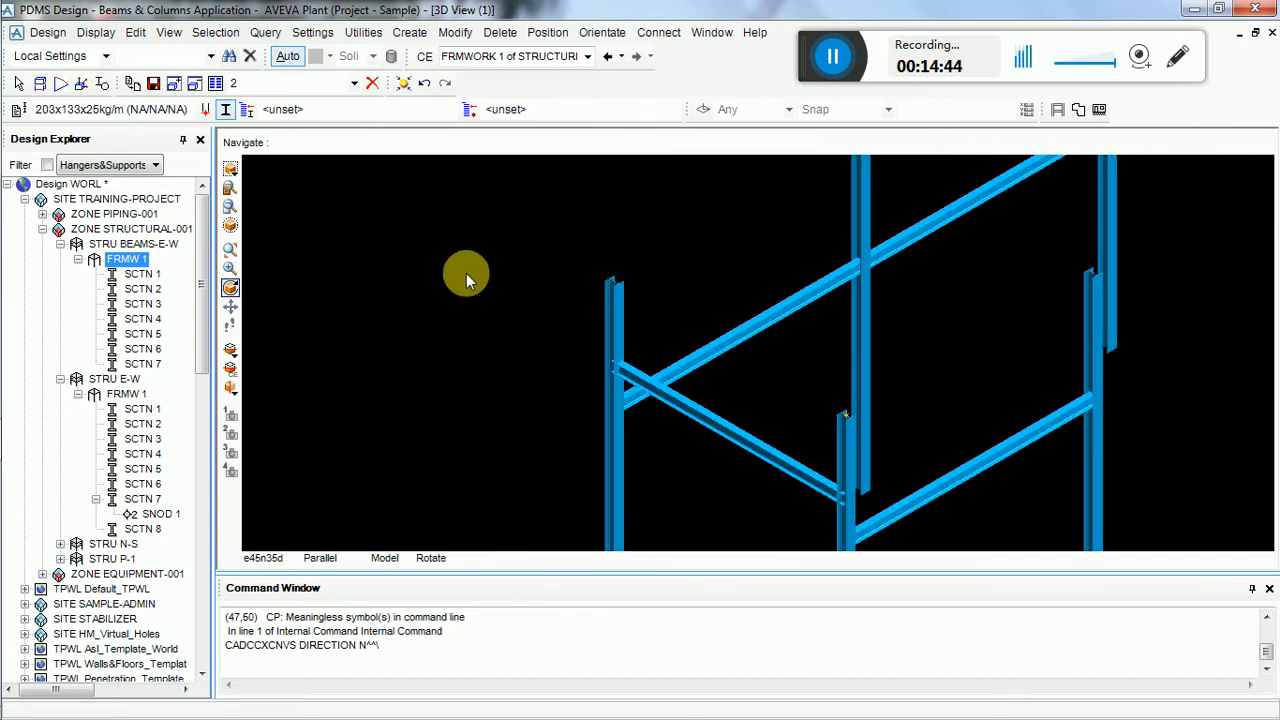
- Collapse the E-W structure and beam framework branches, and start a continuous section in FRMW 1 with an explicitly defined start
left_click(60, 379)
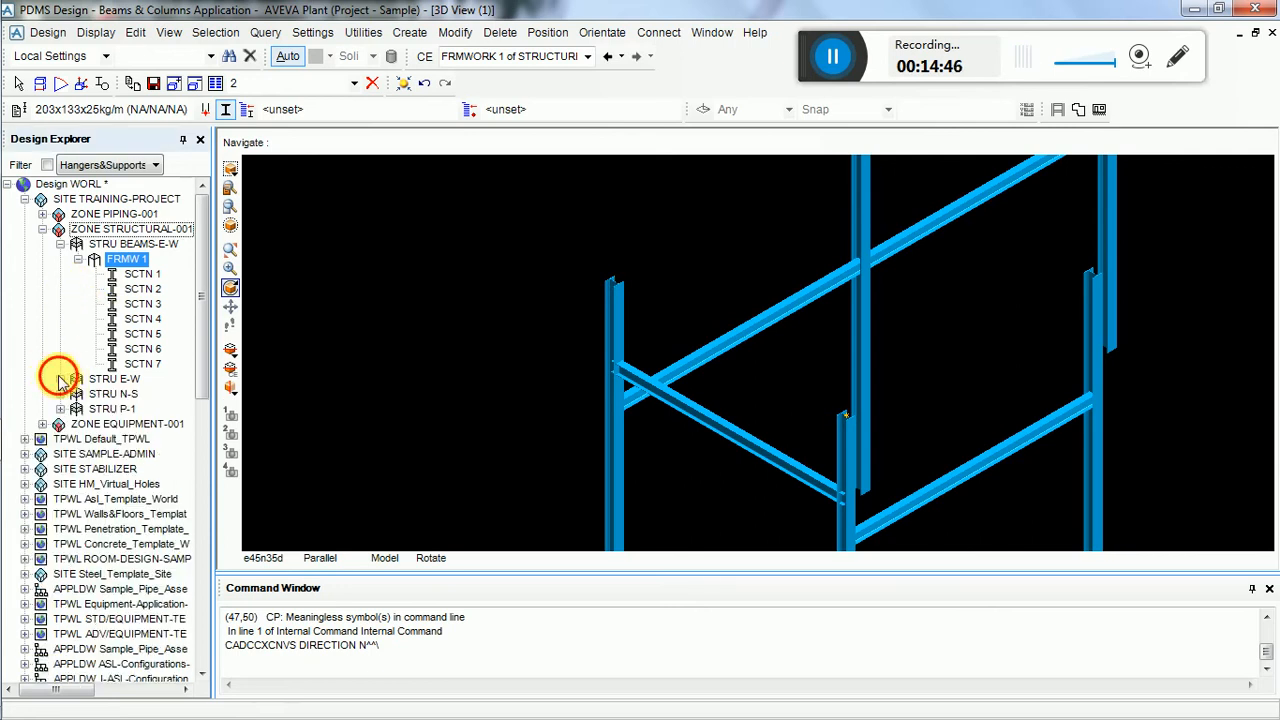
left_click(78, 259)
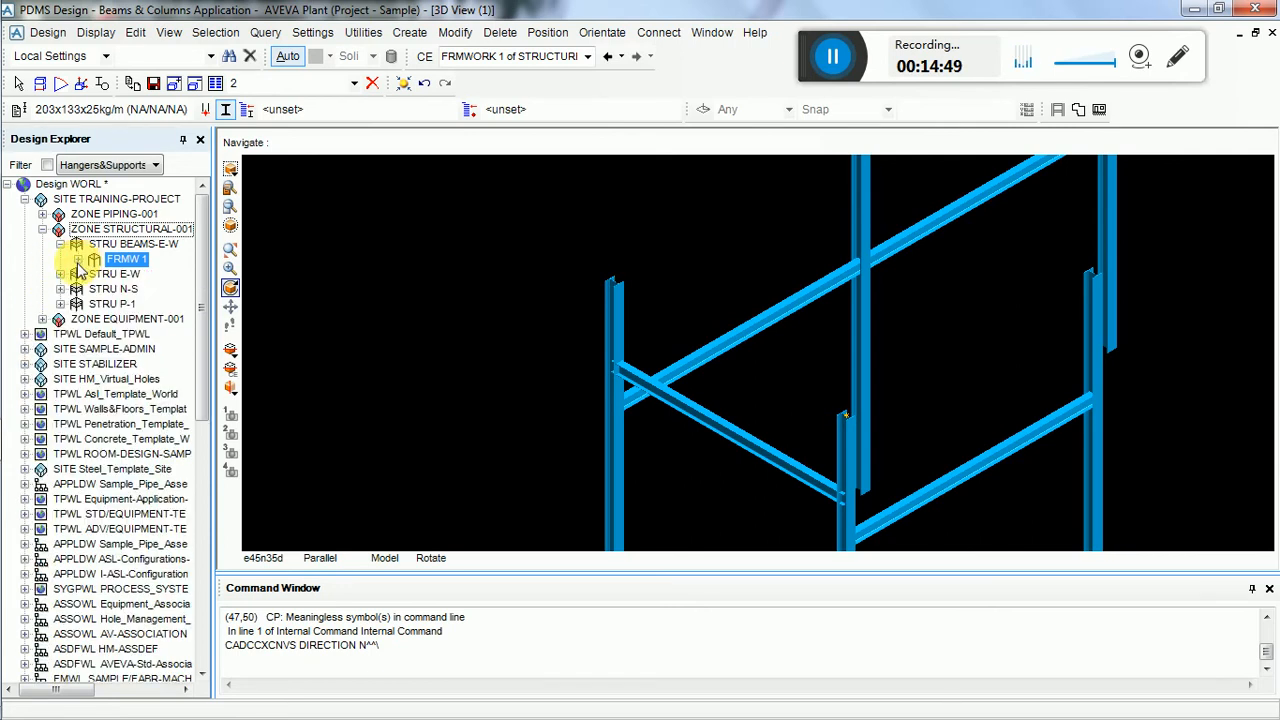
left_click(409, 32)
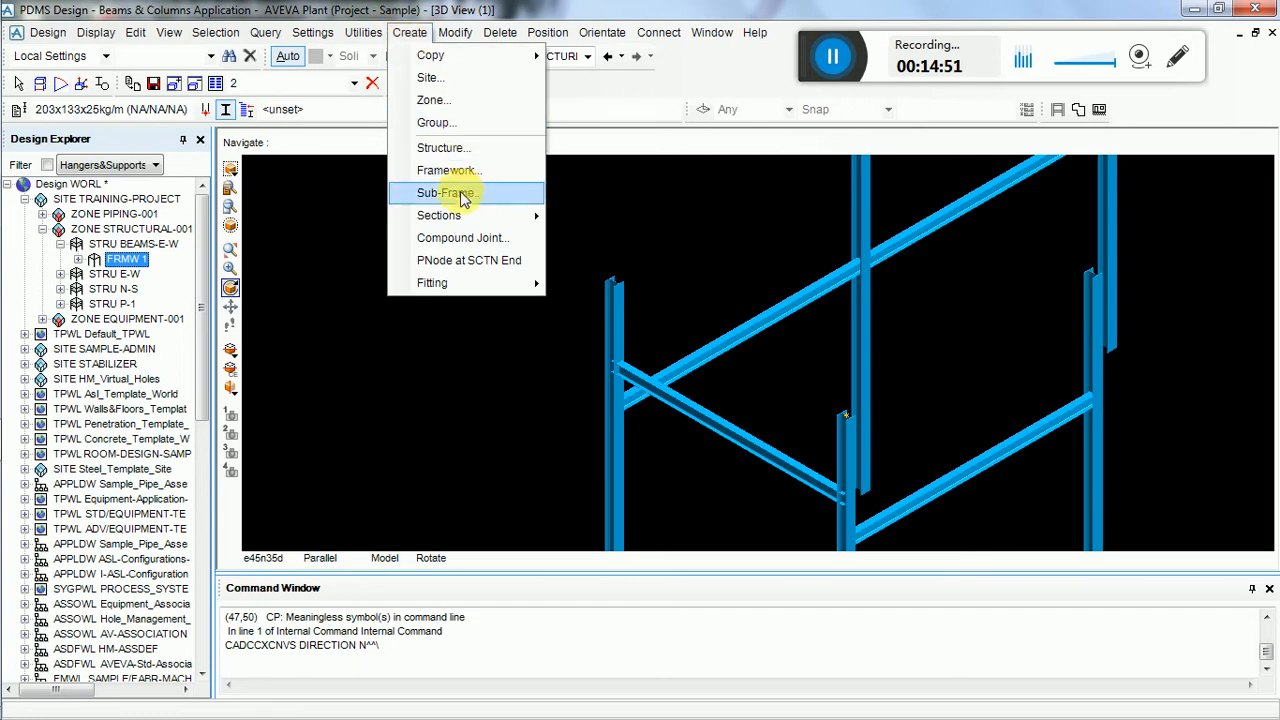
mouse_move(486, 215)
left_click(598, 207)
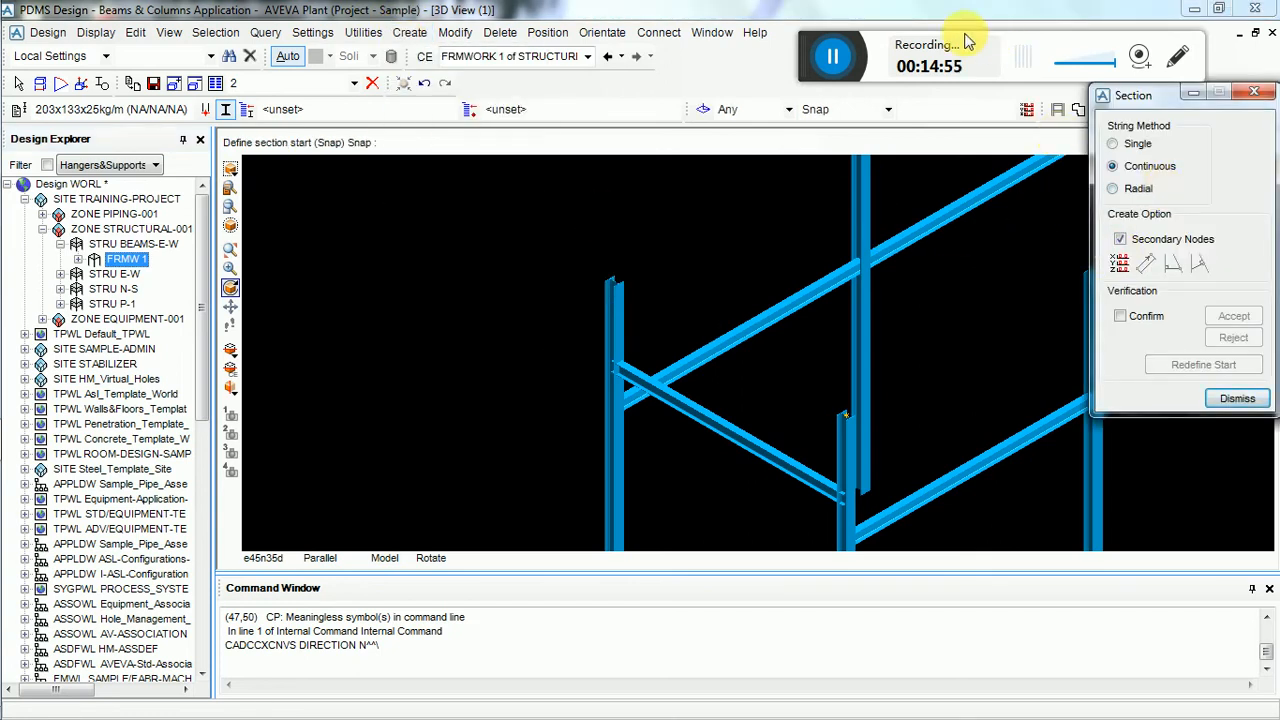
left_click_drag(828, 60, 851, 44)
left_click(1118, 263)
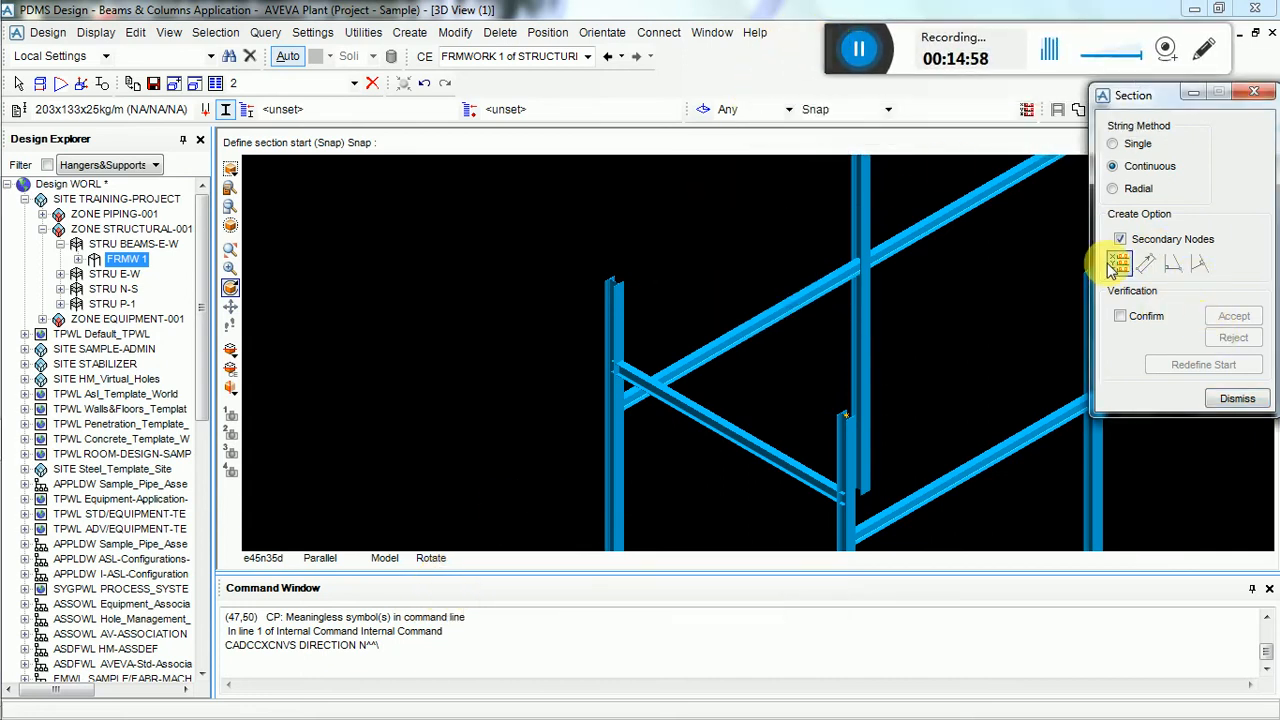
left_click_drag(1187, 149, 1061, 151)
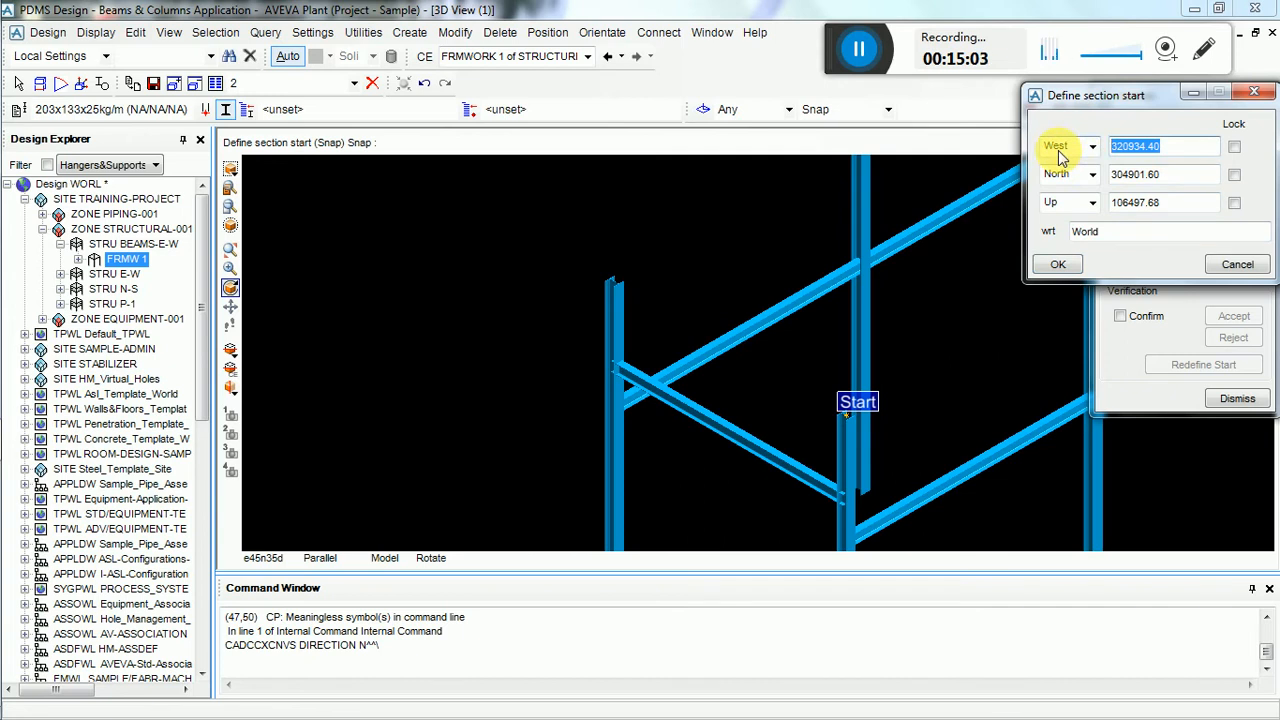
type("32091")
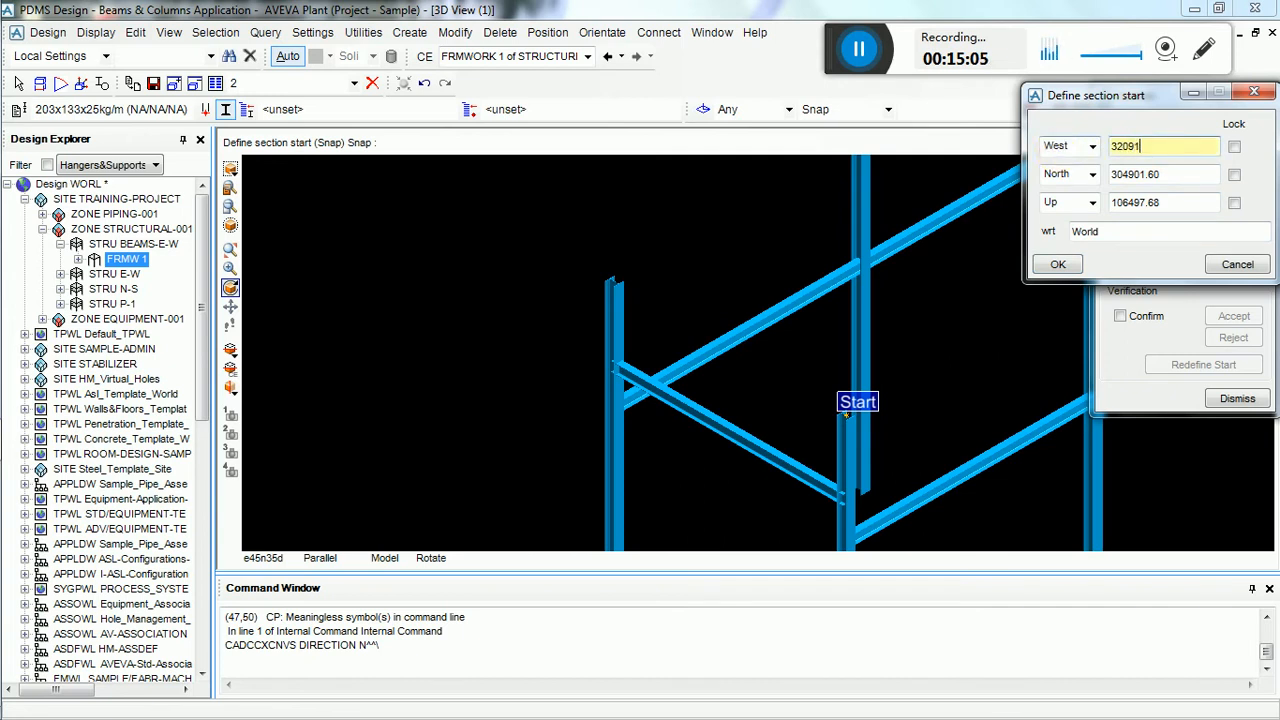
type("0")
key("Tab")
key("BackSpace")
key("BackSpace")
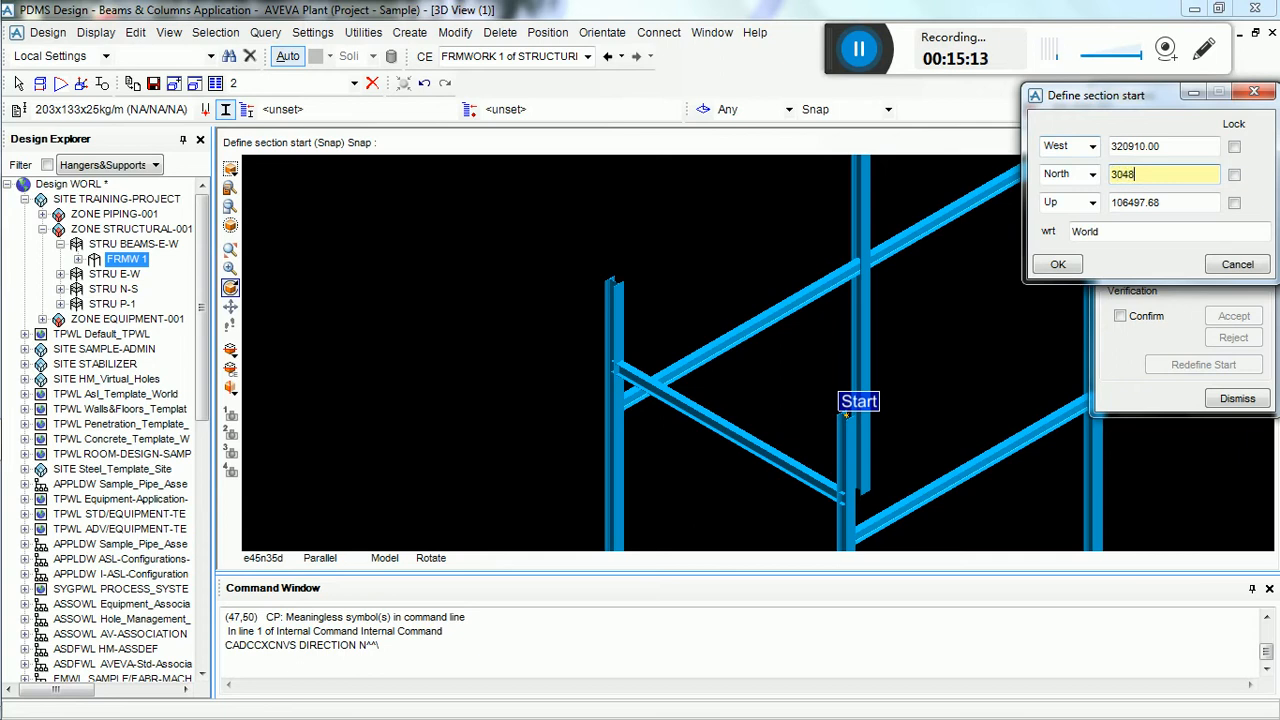
key("Tab")
key("BackSpace")
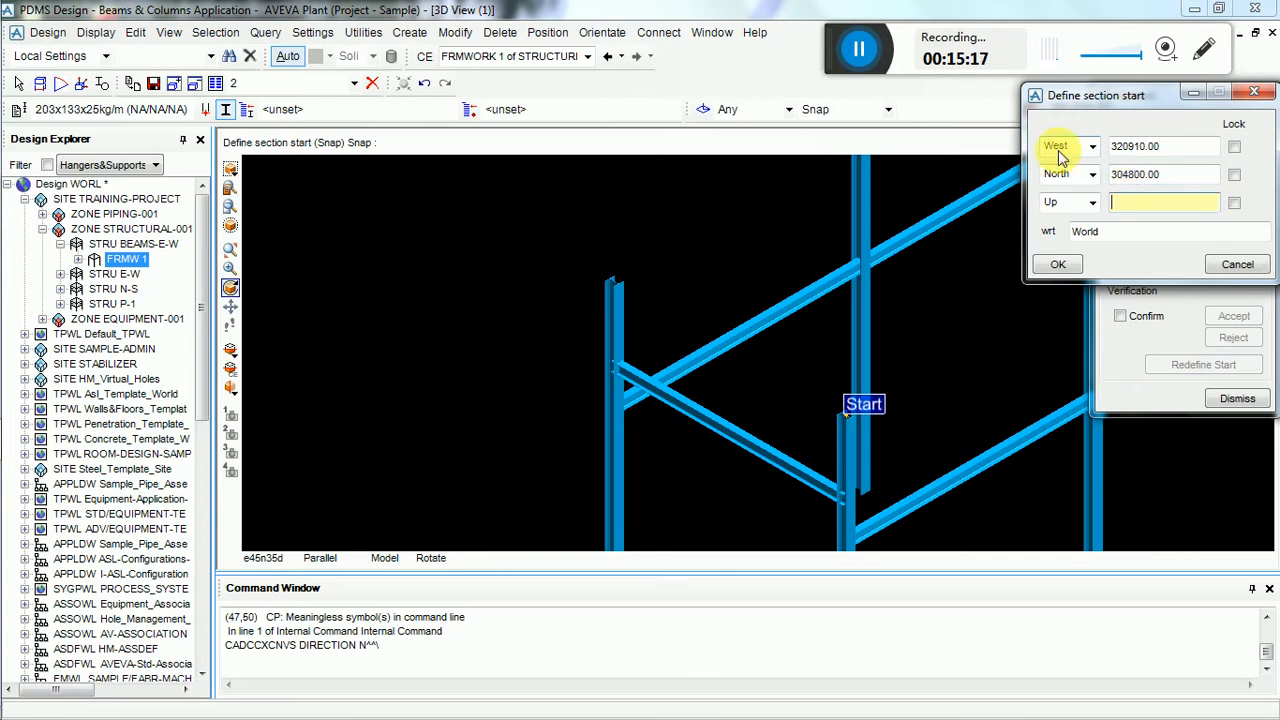
type("10")
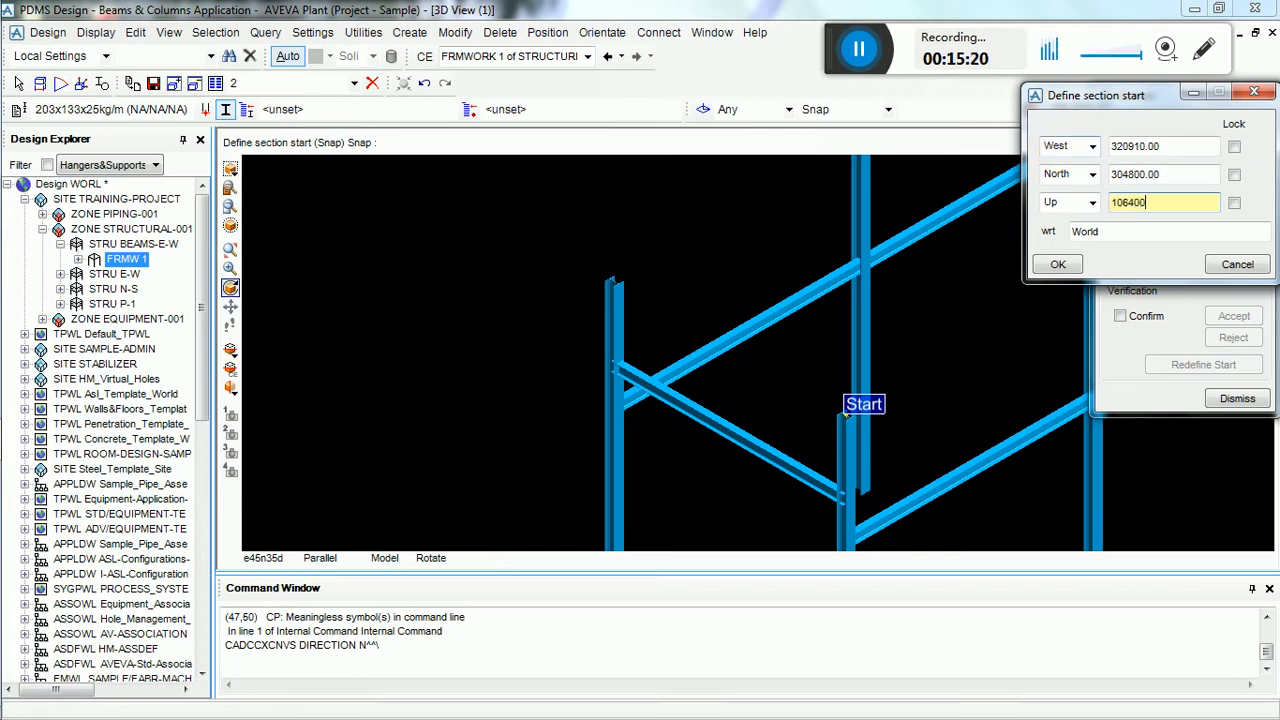
type("6400")
key("Tab")
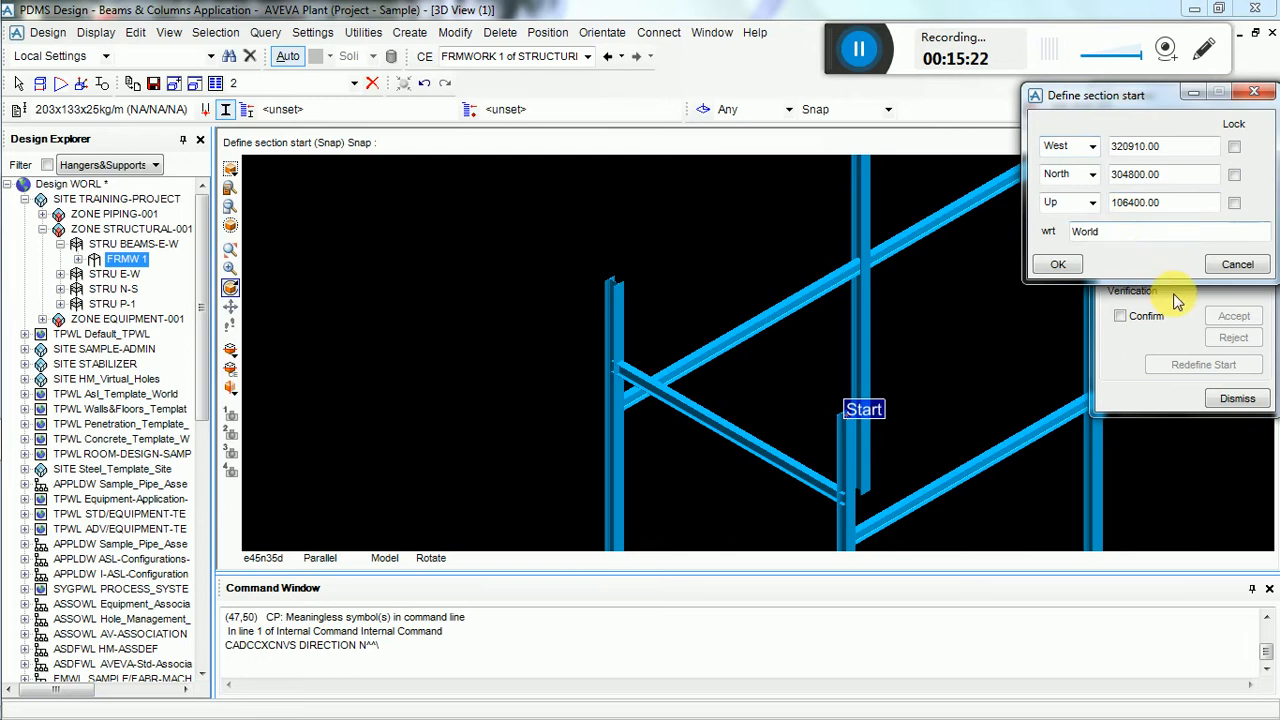
left_click(1237, 264)
left_click(1237, 397)
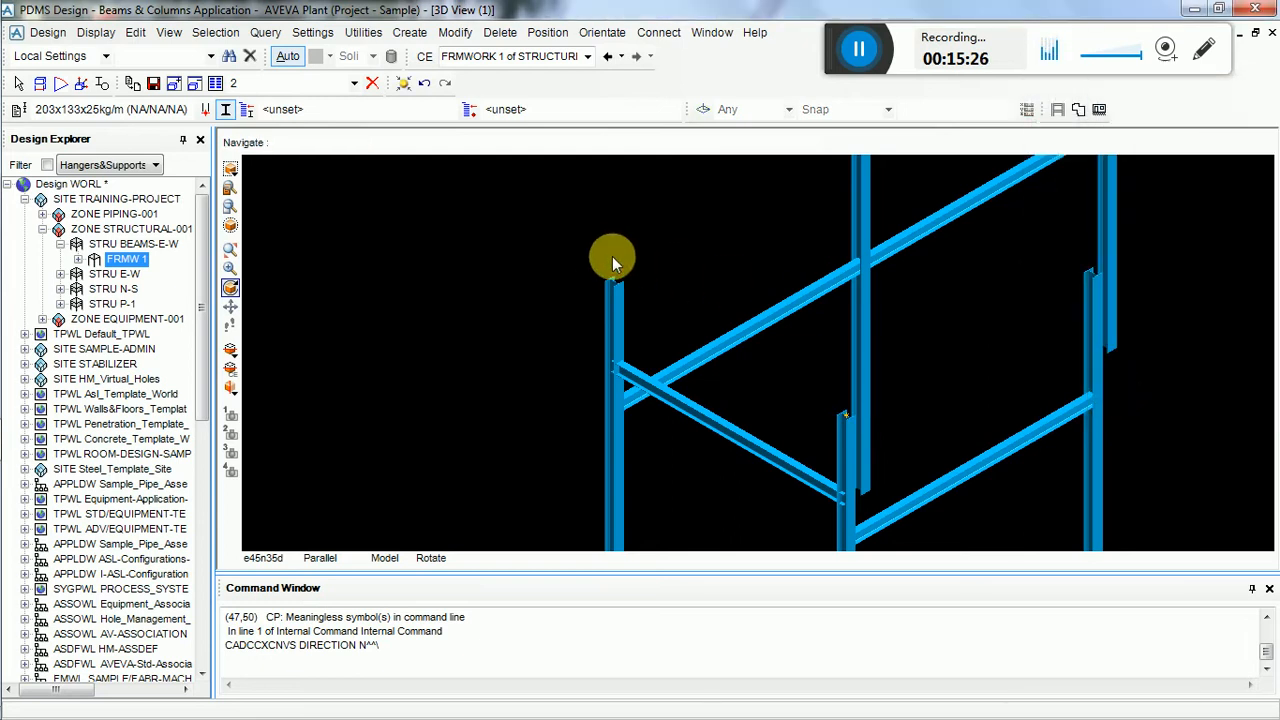
- Set the justification of the default 203x133x25kg/m section profile to TOS
left_click(14, 108)
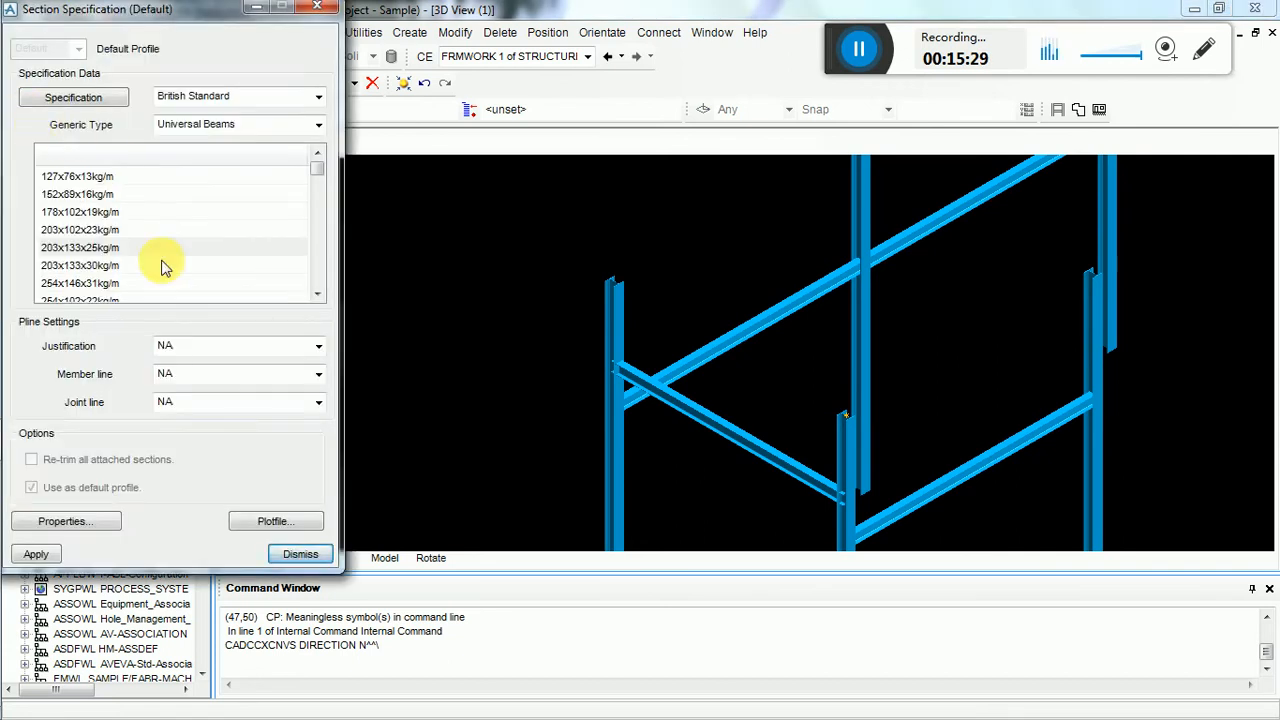
left_click(190, 347)
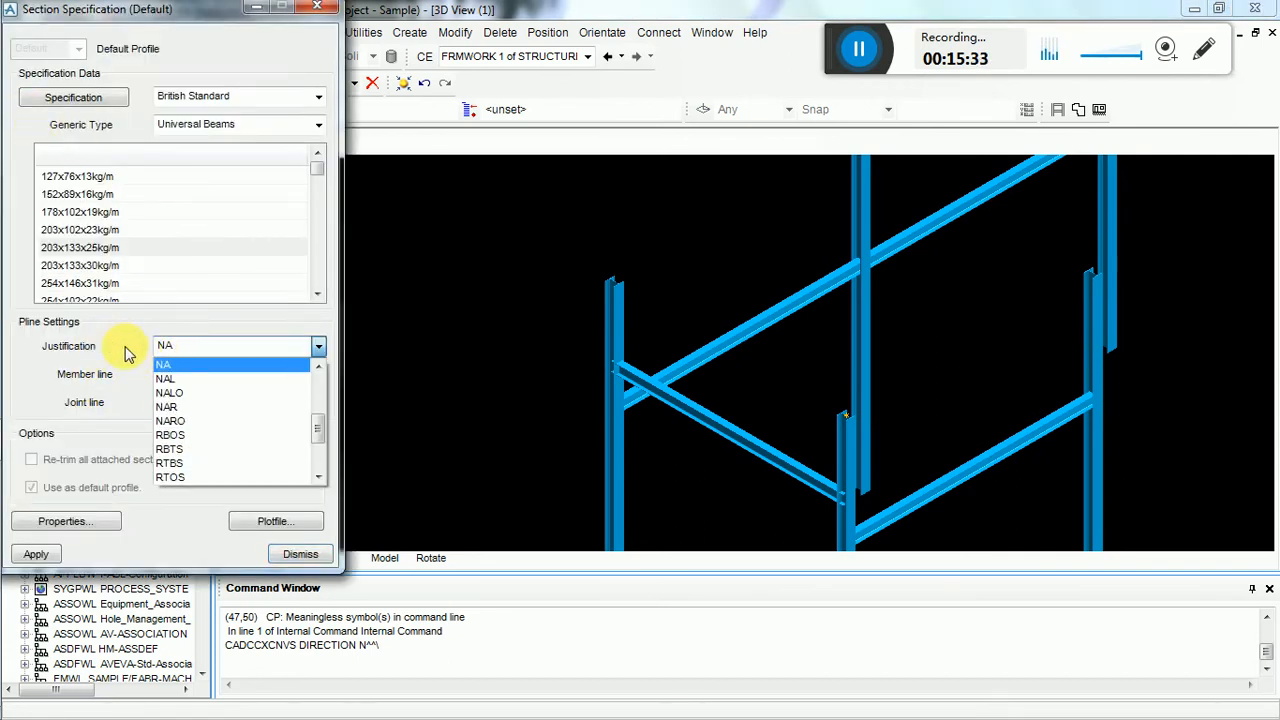
scroll(203, 457, "down", 1)
scroll(205, 462, "down", 2)
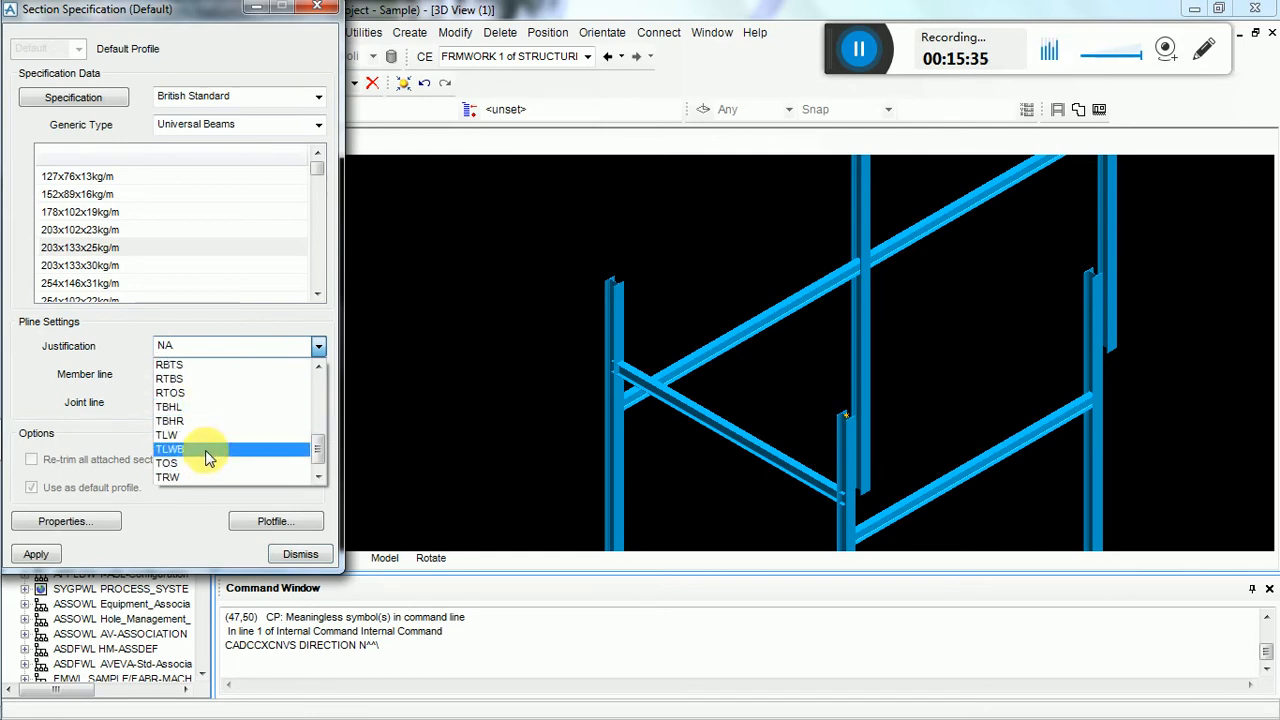
left_click(208, 462)
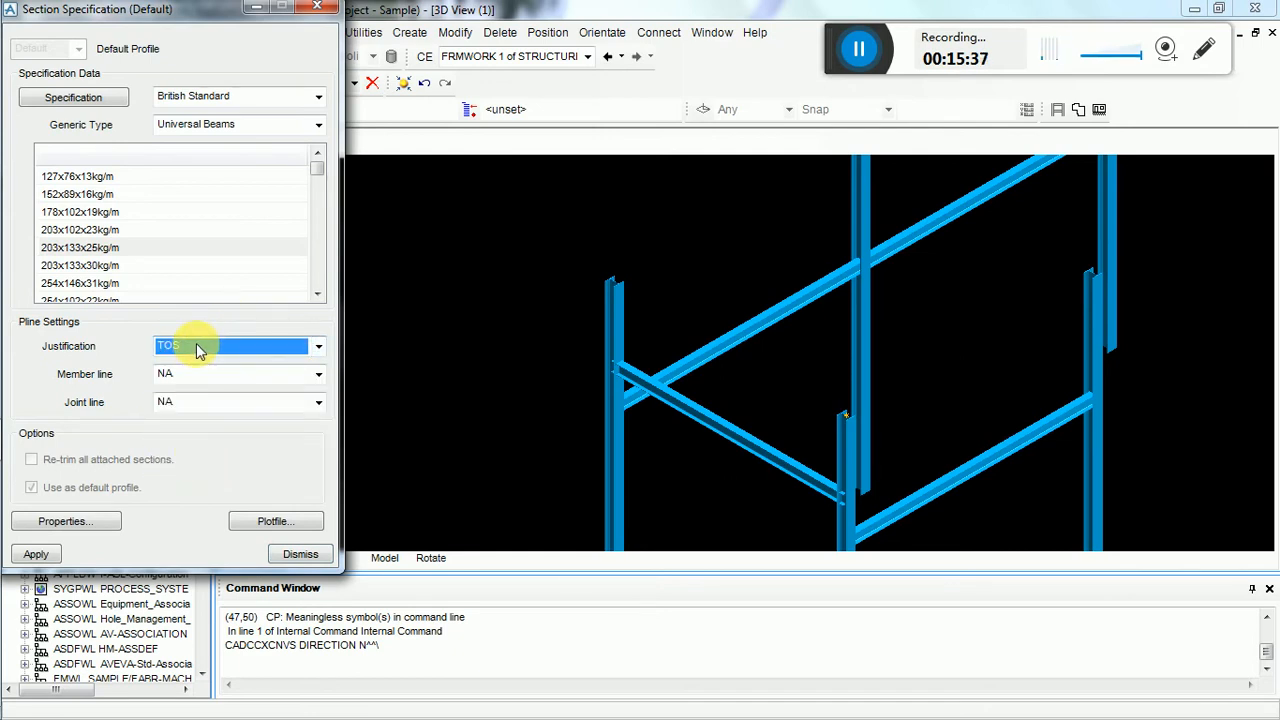
- Set the default profile's joint line to TOS and apply the section specification
middle_click_drag(612, 300, 583, 349)
left_click(270, 402)
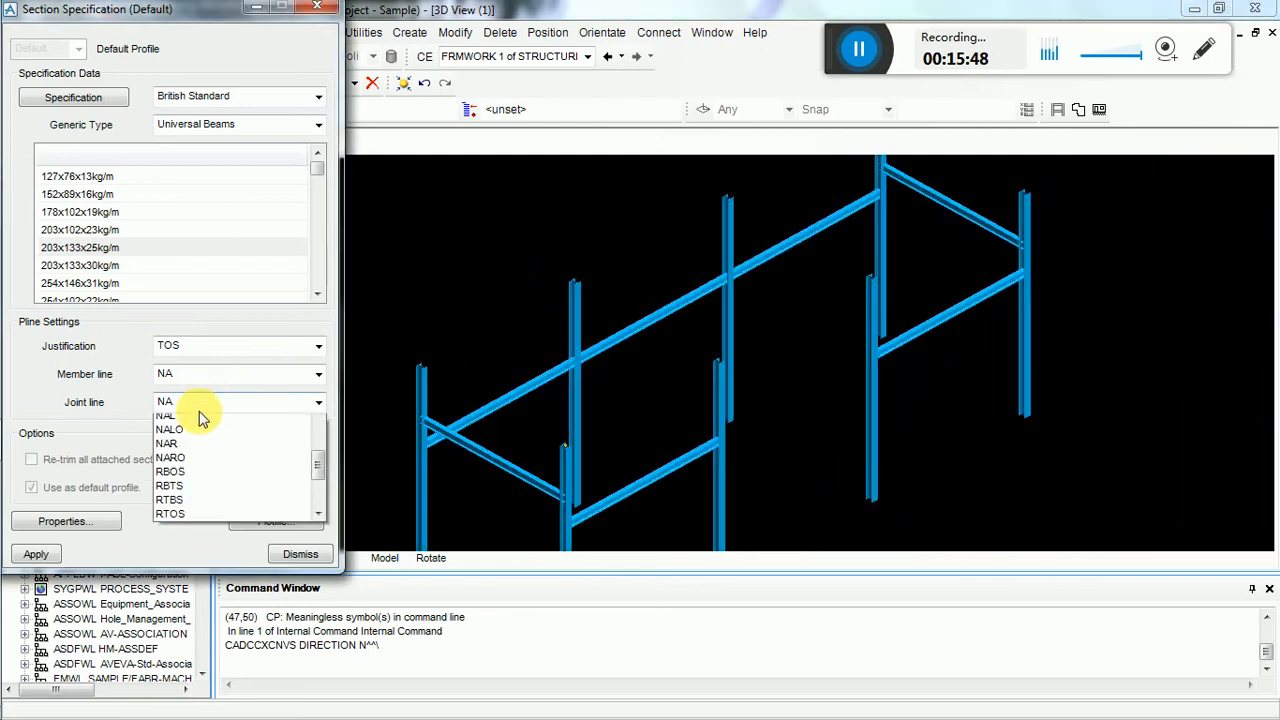
scroll(214, 500, "down", 1)
scroll(214, 503, "down", 1)
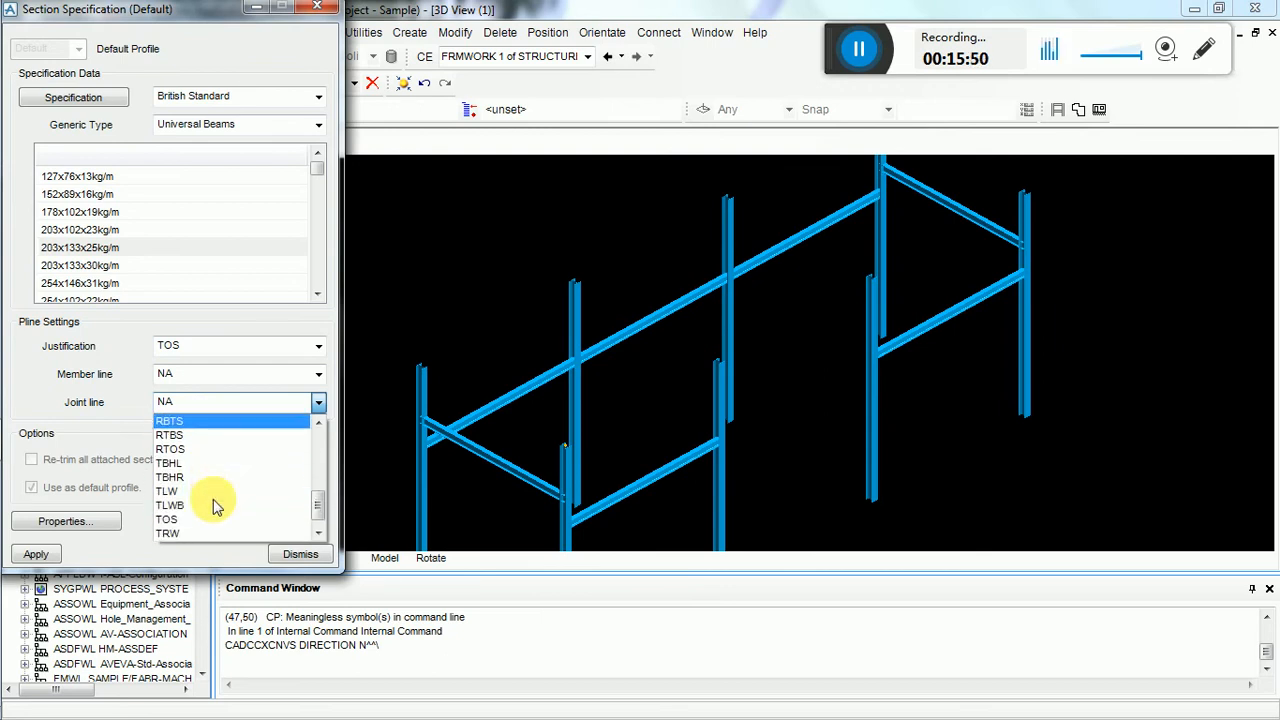
left_click(188, 521)
left_click(38, 554)
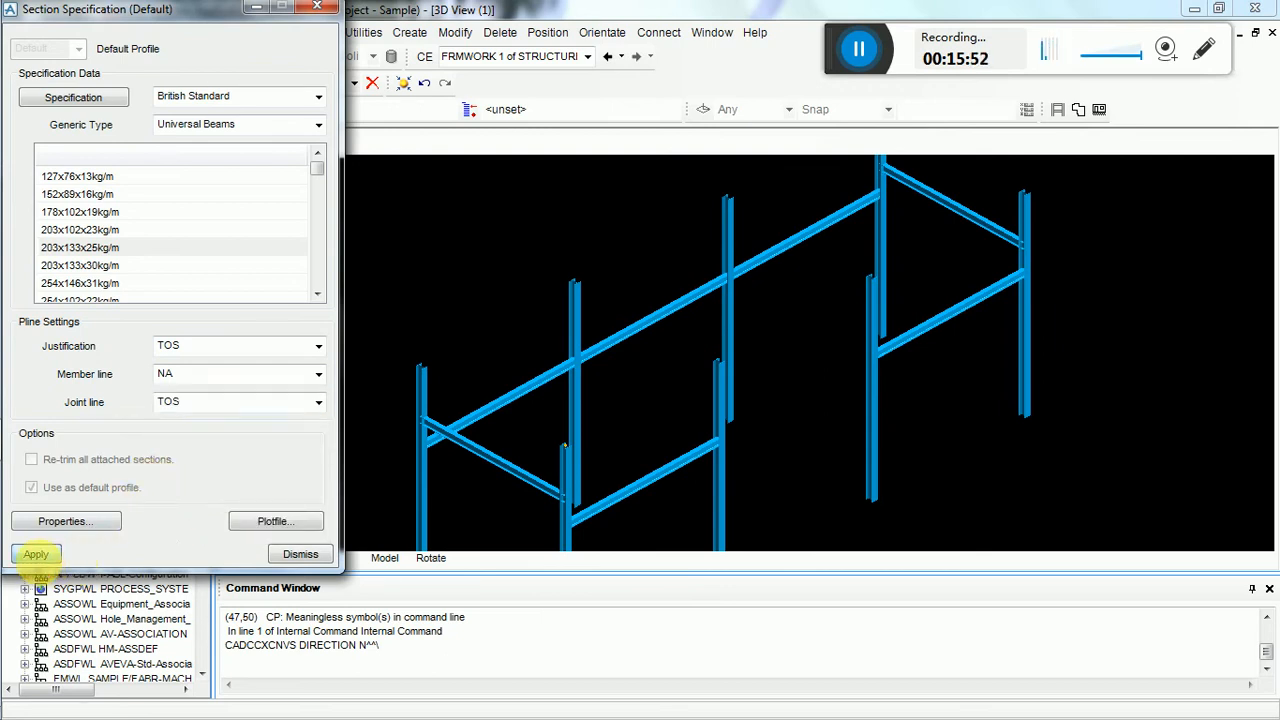
left_click(290, 554)
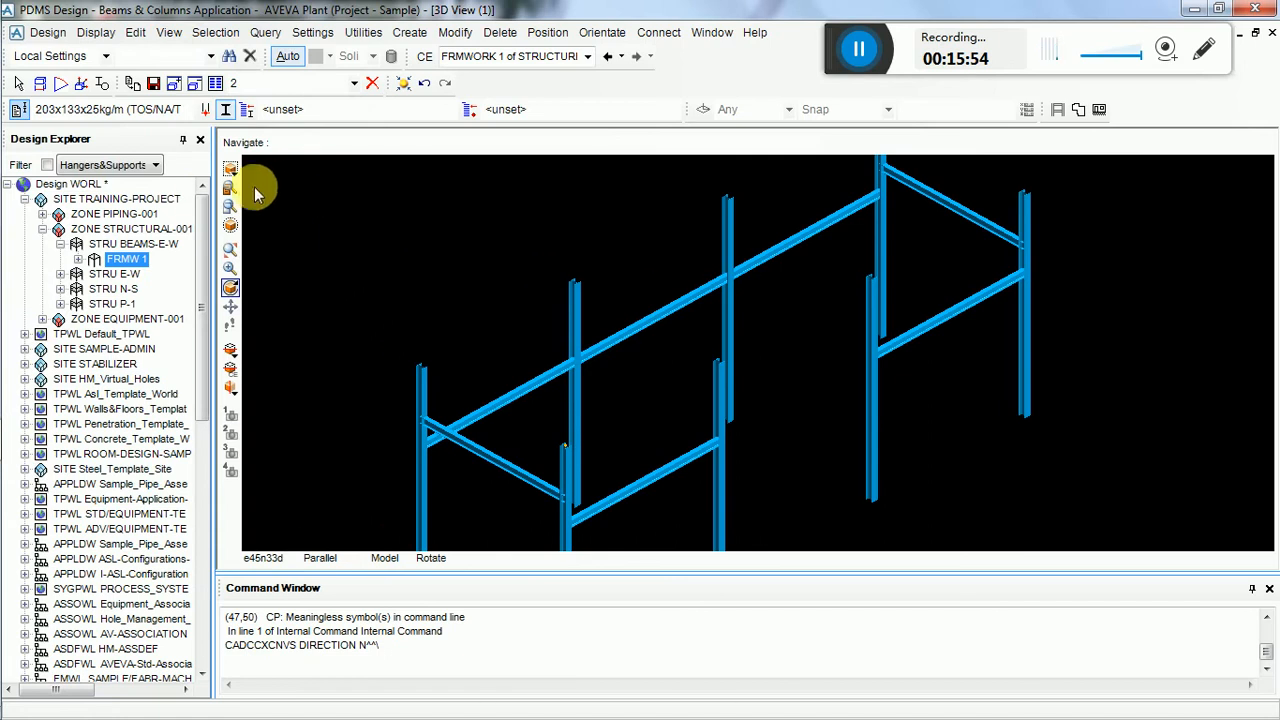
- Begin a continuous section in FRMW 1 with its start at West 320910, North 304800, Up 106400 relative to World
left_click(418, 34)
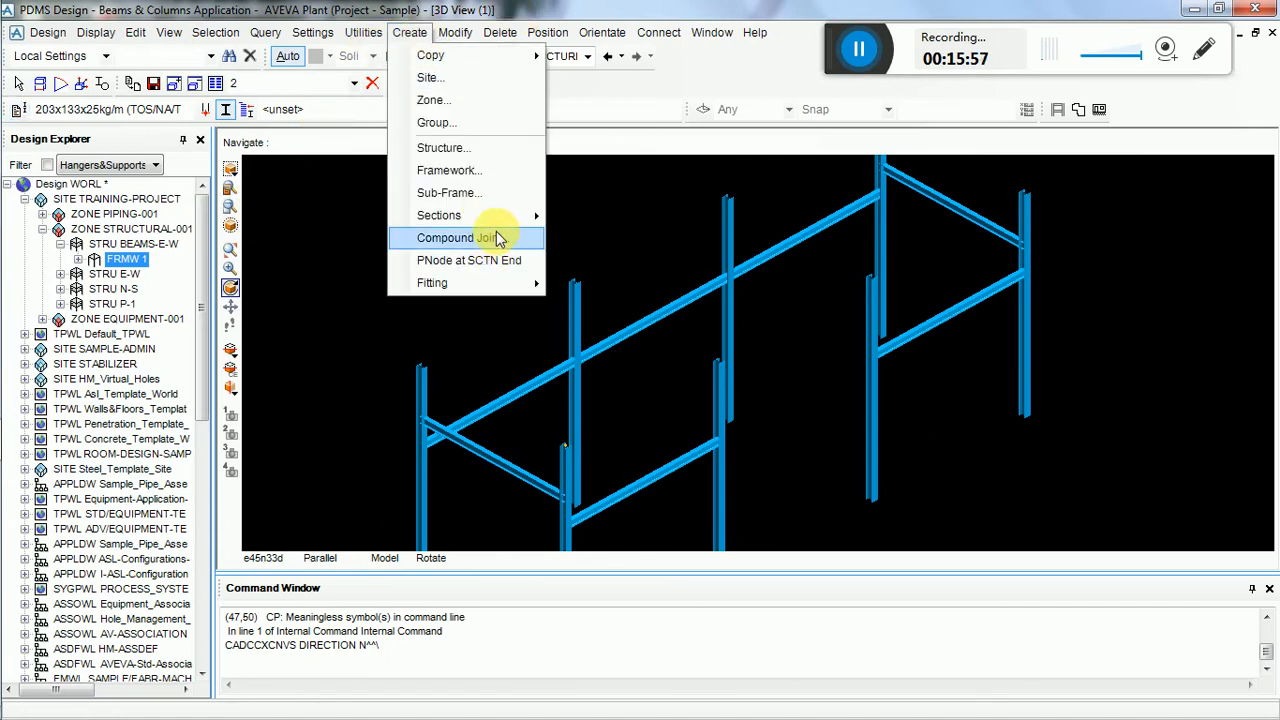
mouse_move(480, 215)
left_click(590, 210)
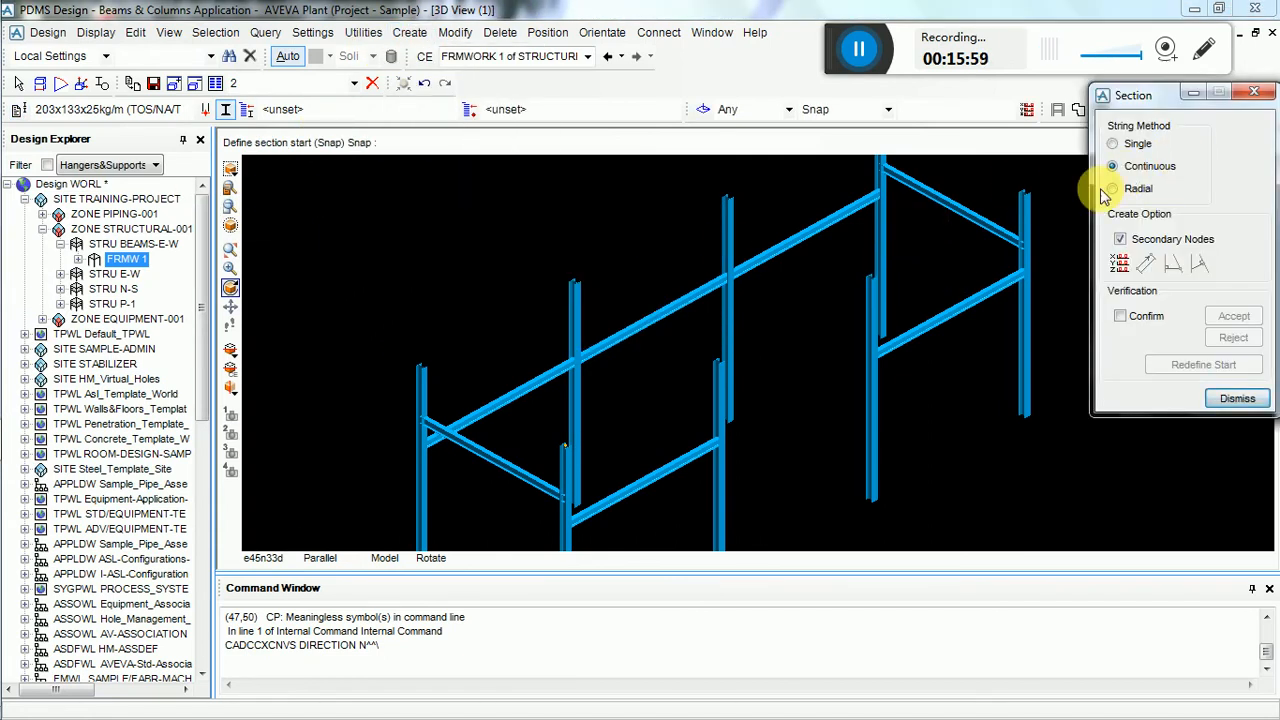
left_click(1118, 262)
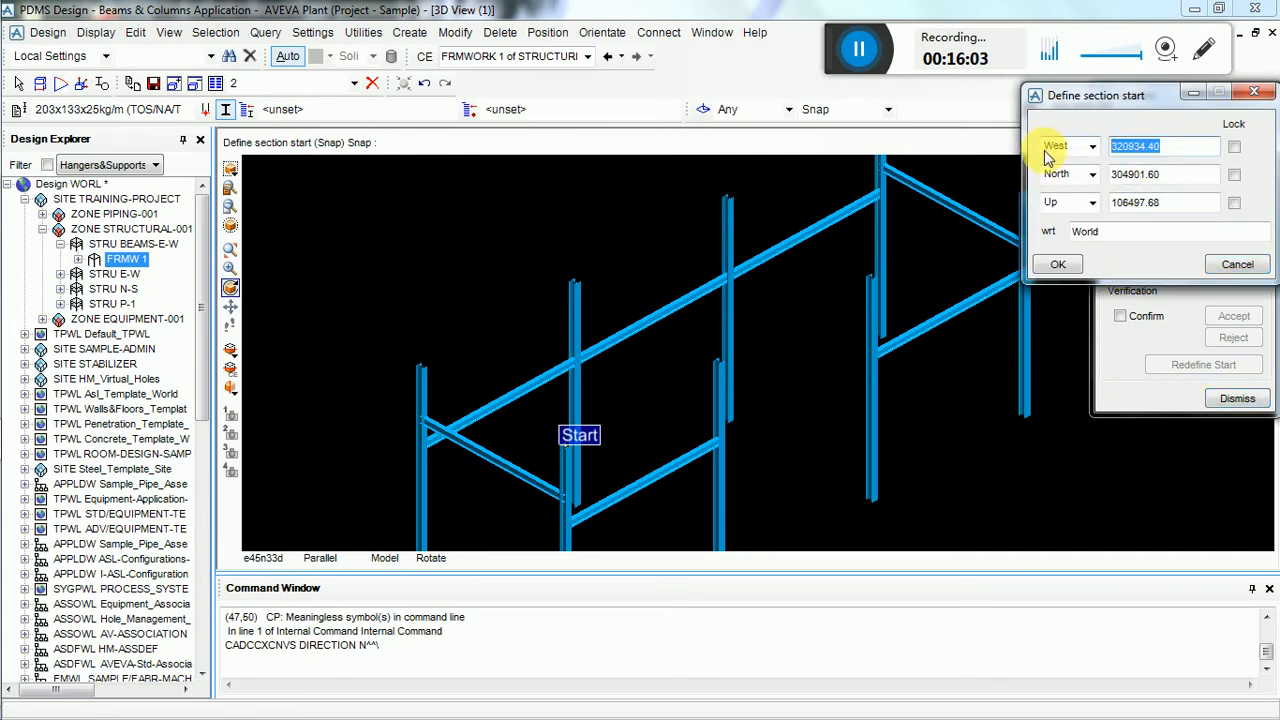
type("320")
left_click(1192, 168)
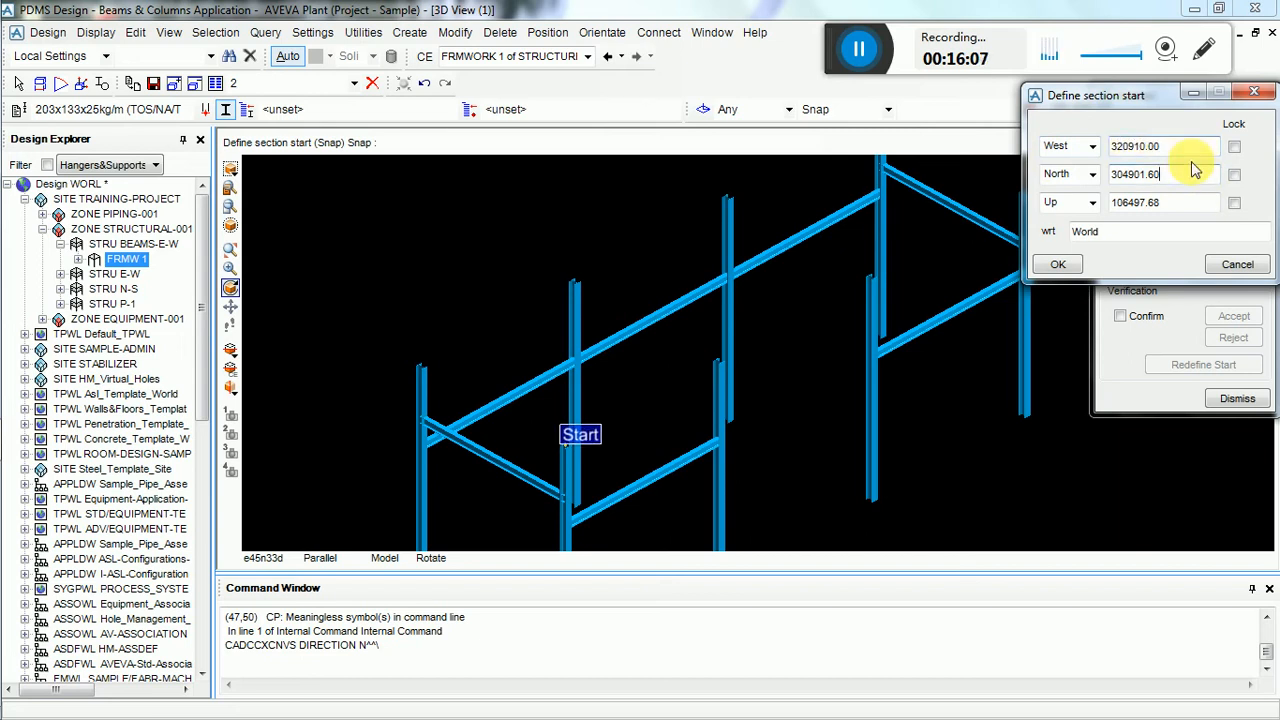
key("BackSpace")
key("BackSpace")
key("BackSpace")
key("BackSpace")
key("BackSpace")
key("BackSpace")
key("BackSpace")
key("BackSpace")
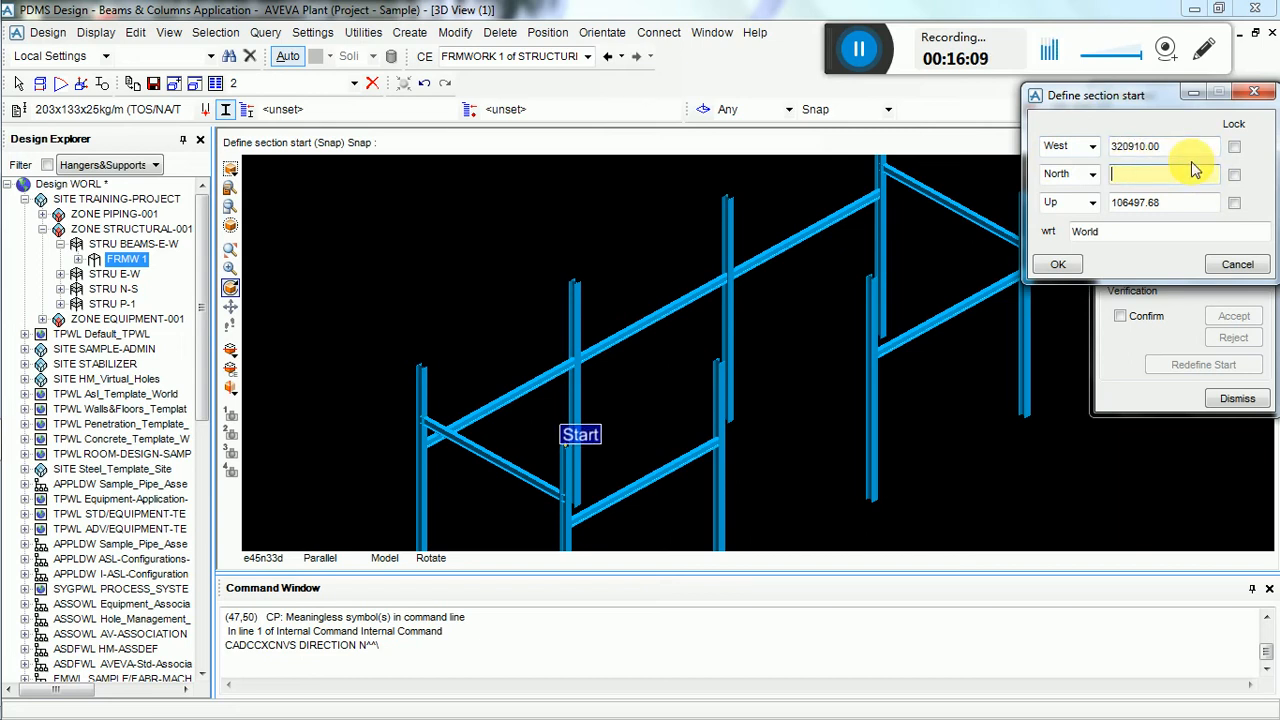
type("304800")
key("Tab")
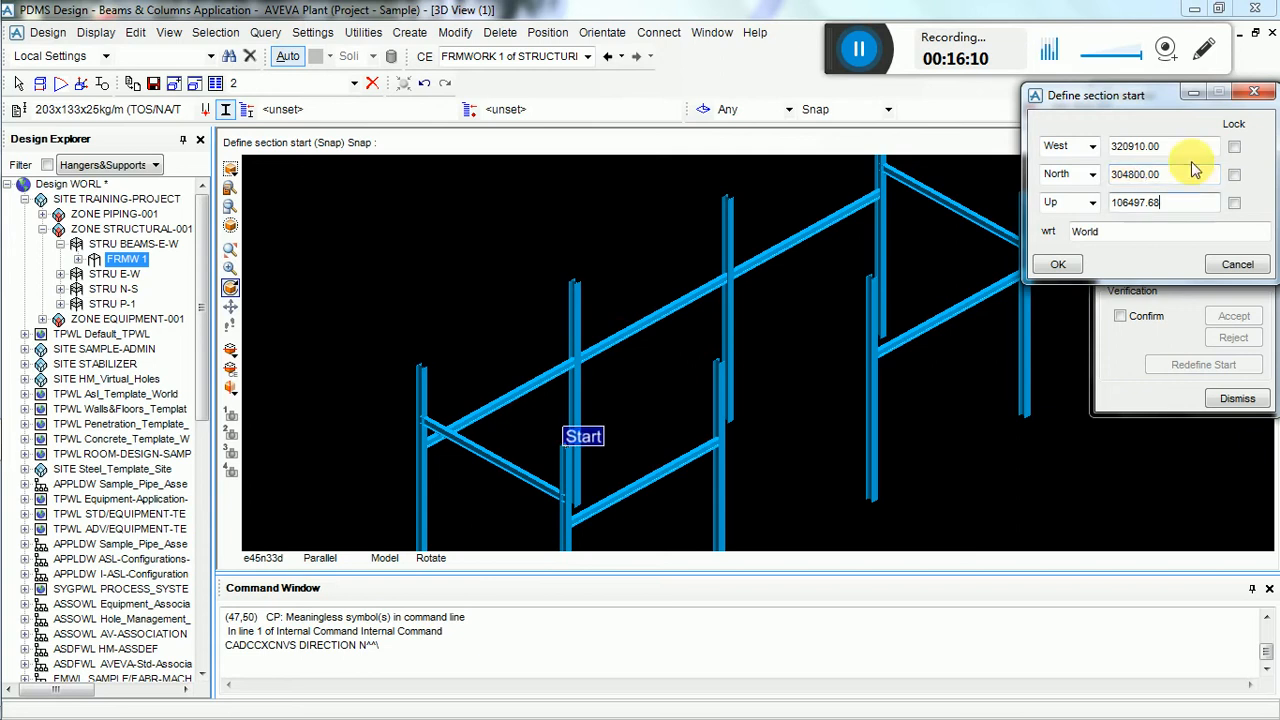
key("BackSpace")
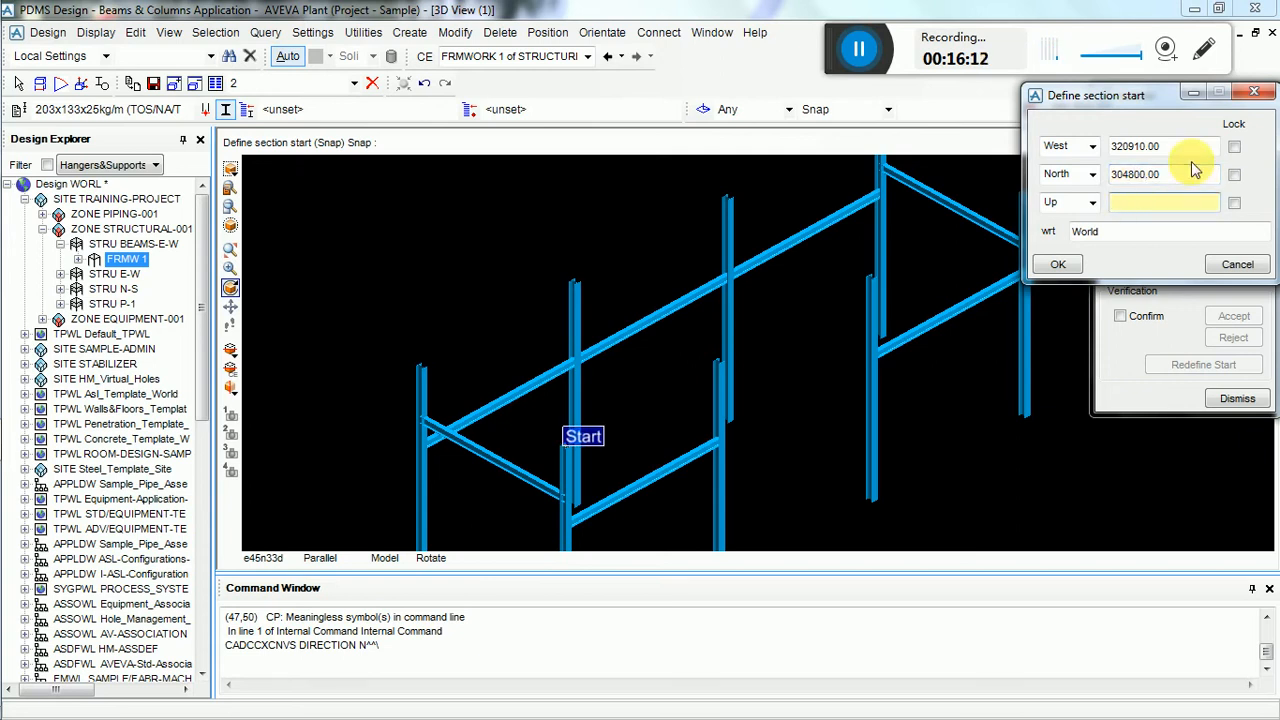
type("16")
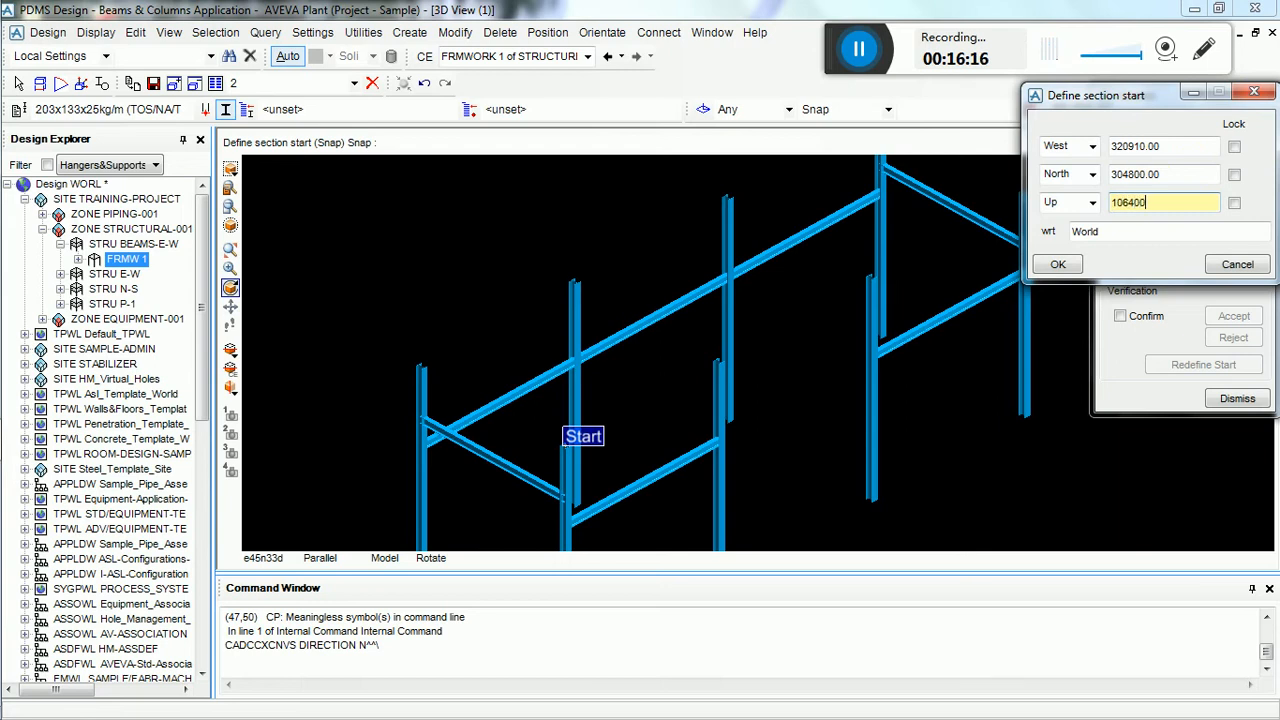
key("Return")
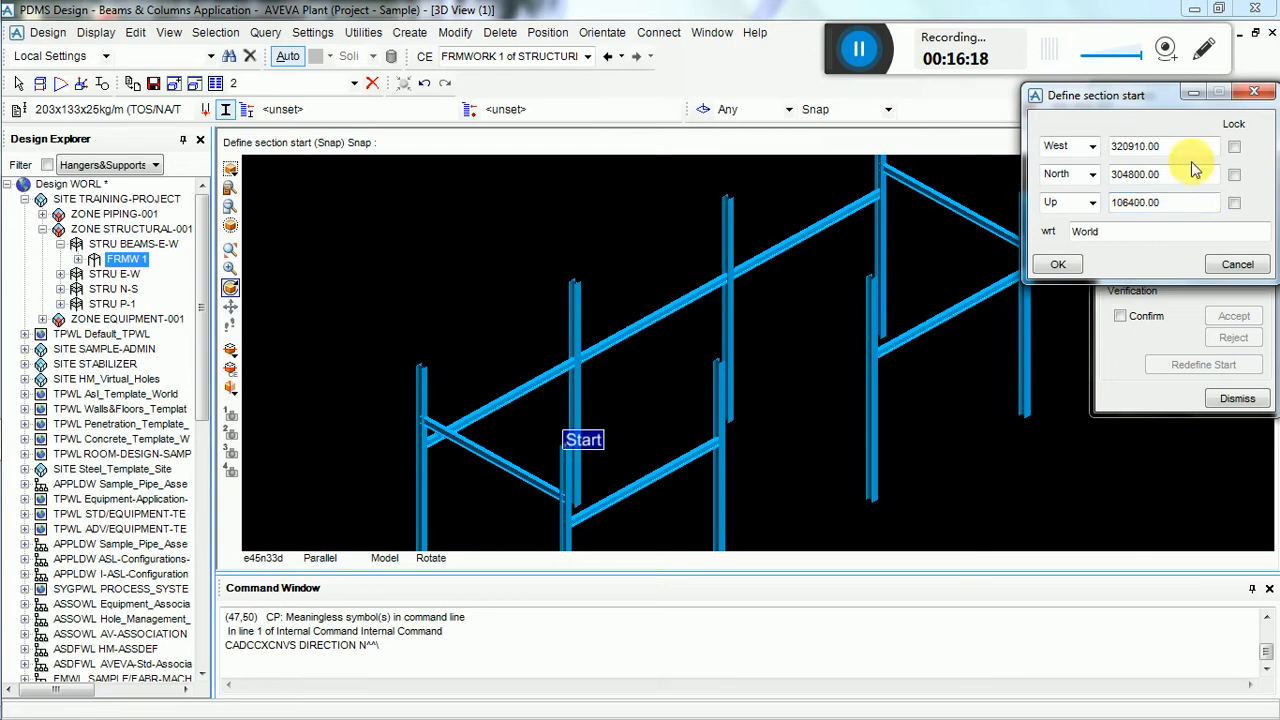
left_click(1062, 265)
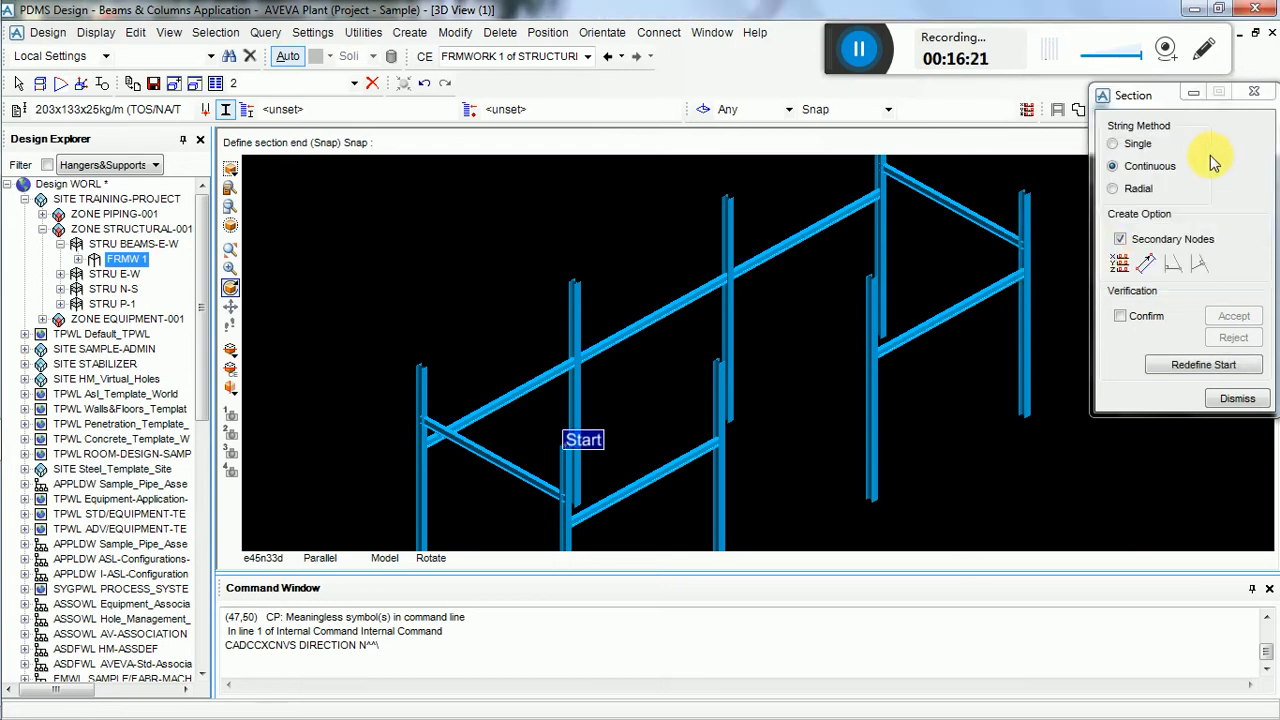
- Define the section's end in direction N at a distance of 4880 to create the upper cross beam between the corner columns
left_click(1146, 266)
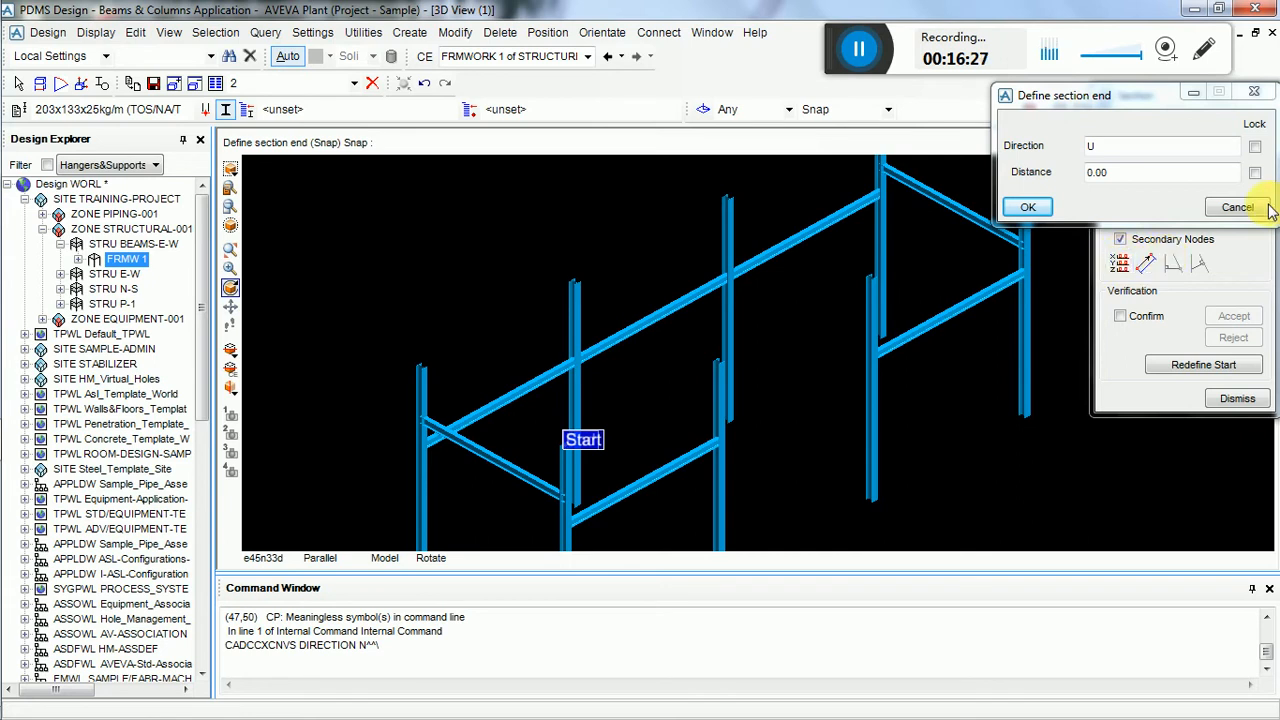
left_click_drag(1132, 148, 1017, 153)
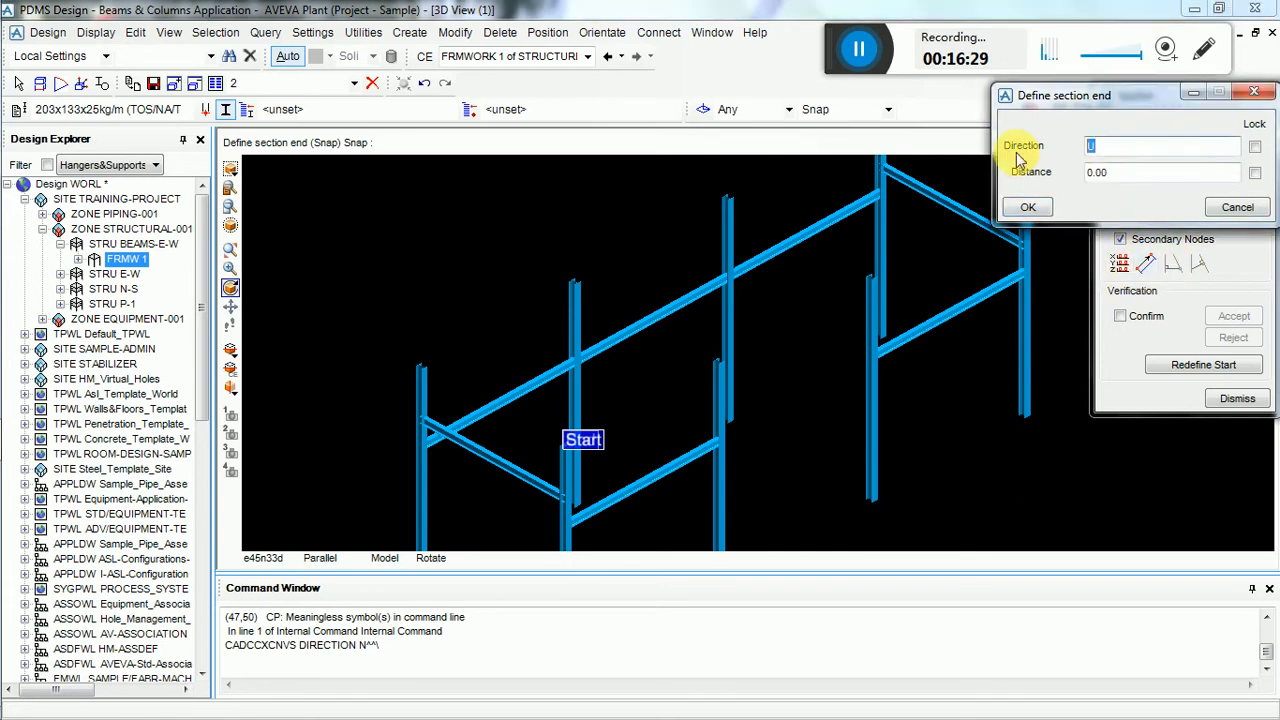
type("N")
key("Tab")
key("BackSpace")
key("BackSpace")
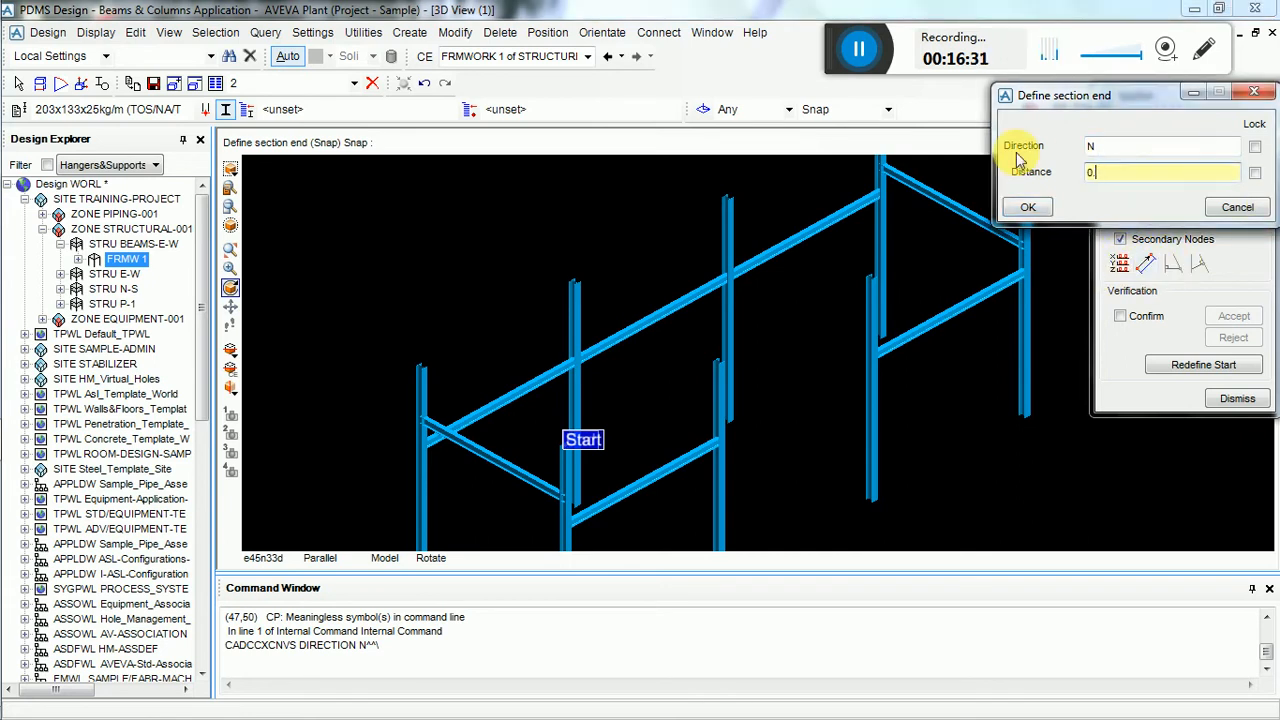
type("488")
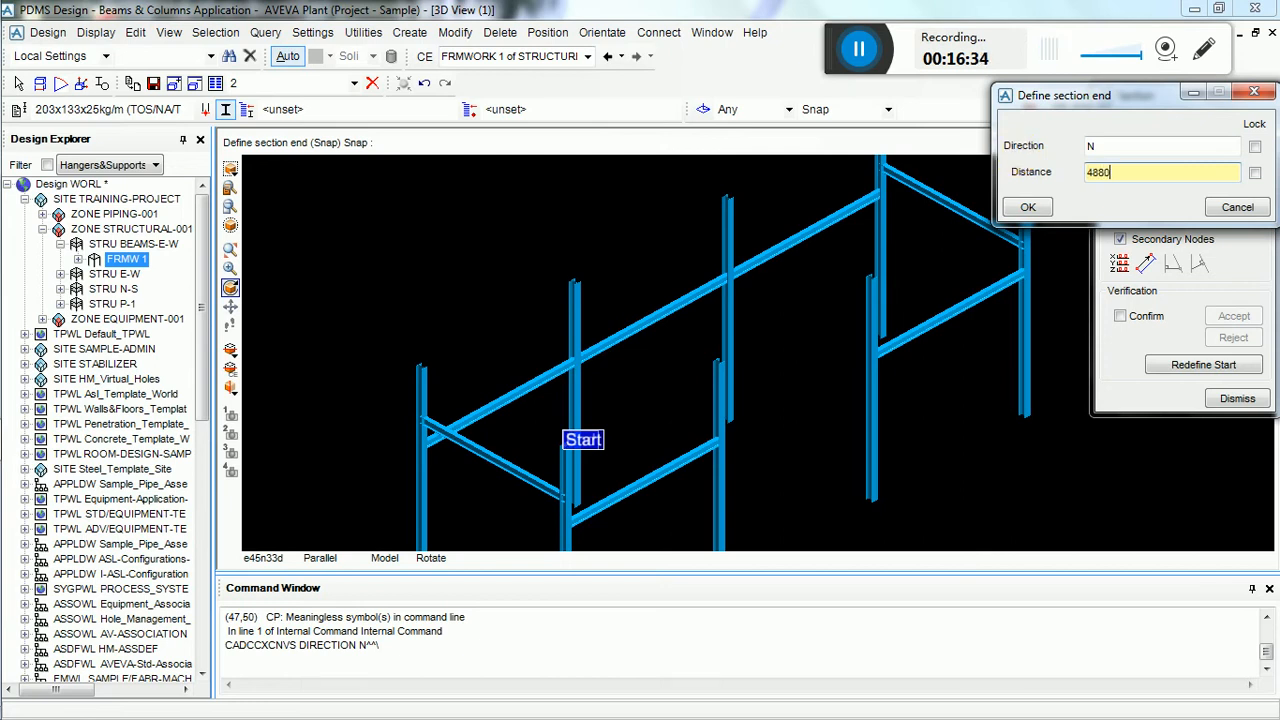
key("Return")
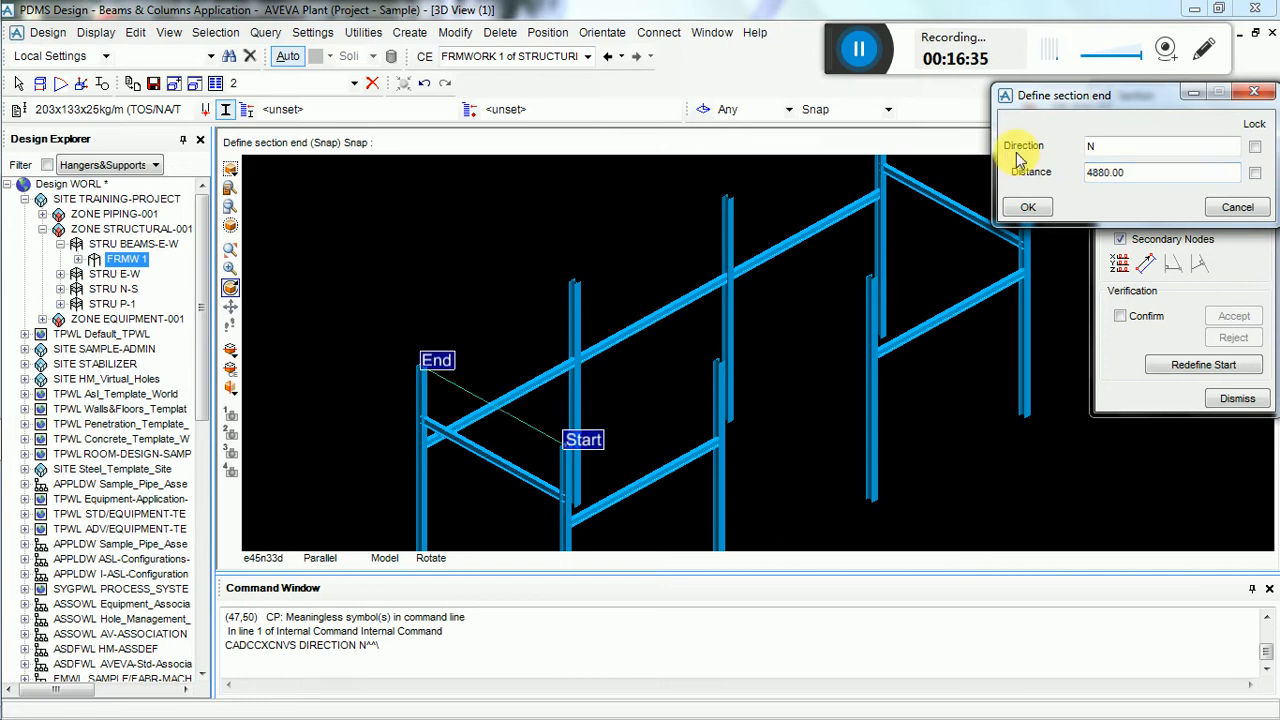
left_click(1029, 208)
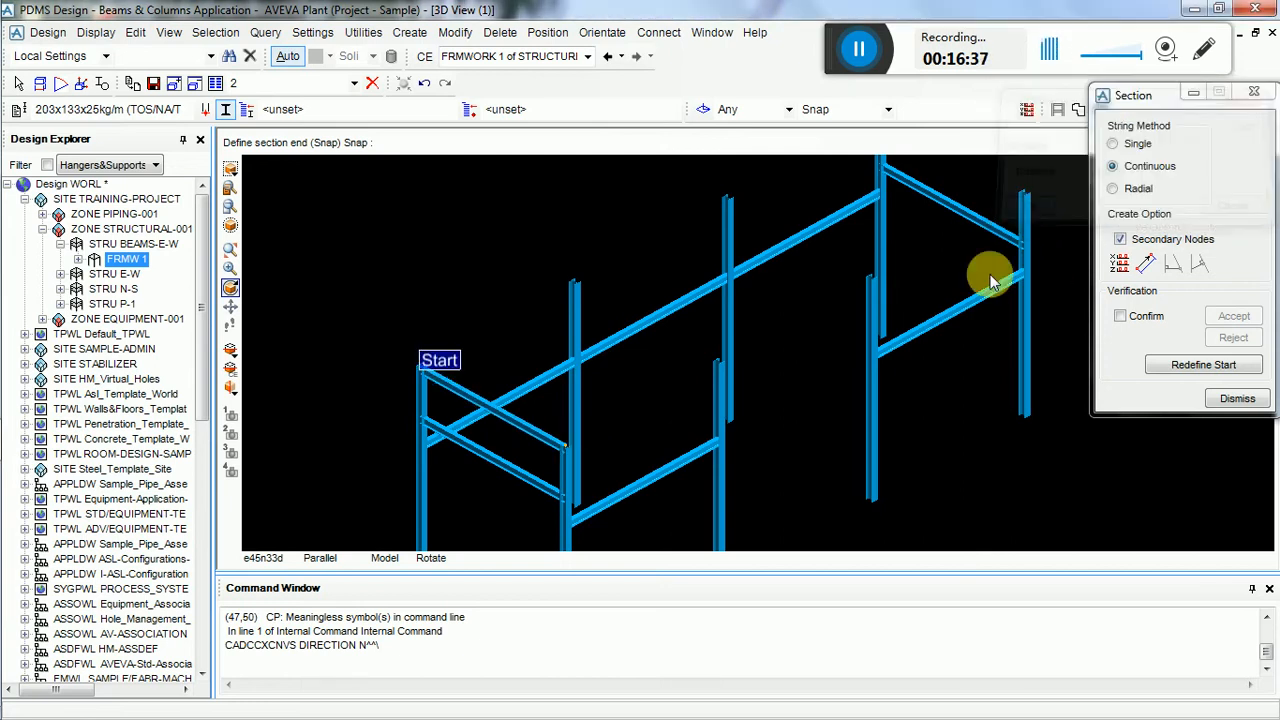
- Examine the new beam's end at the top of the front corner column, checking how its top flange meets the column
scroll(815, 382, "up", 2)
scroll(794, 310, "up", 2)
scroll(794, 320, "up", 2)
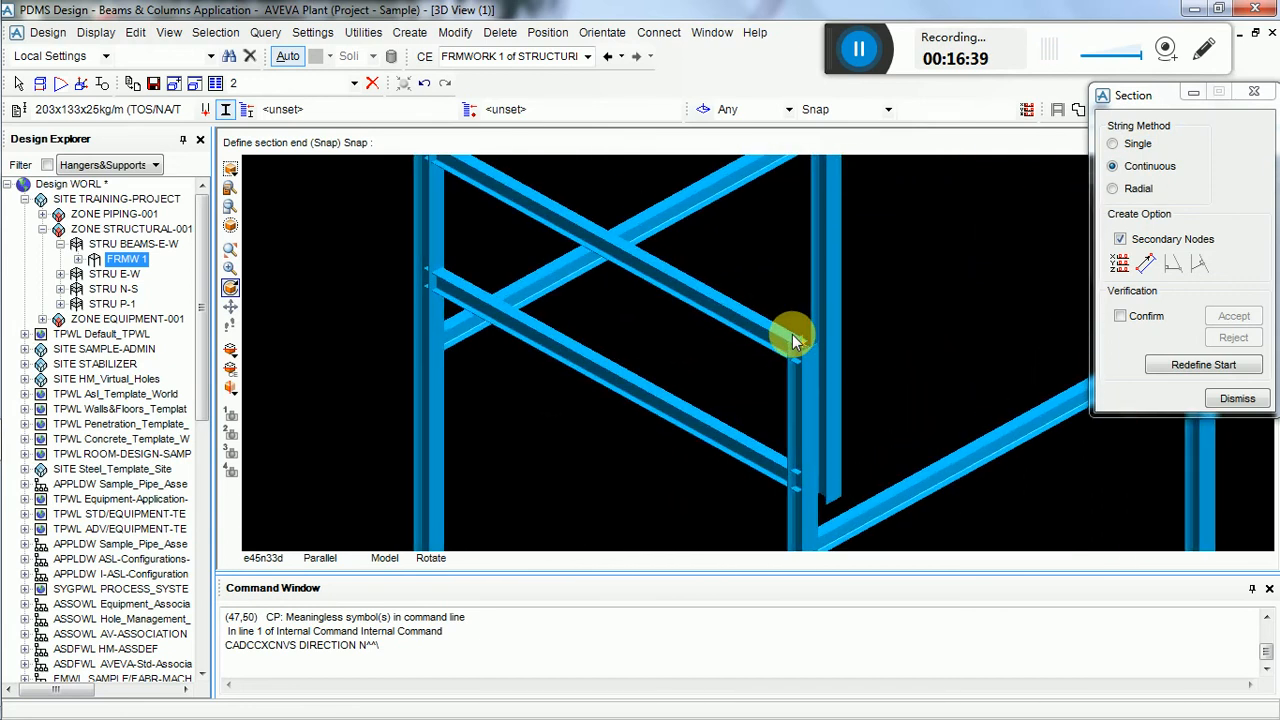
scroll(829, 334, "up", 3)
scroll(728, 395, "up", 4)
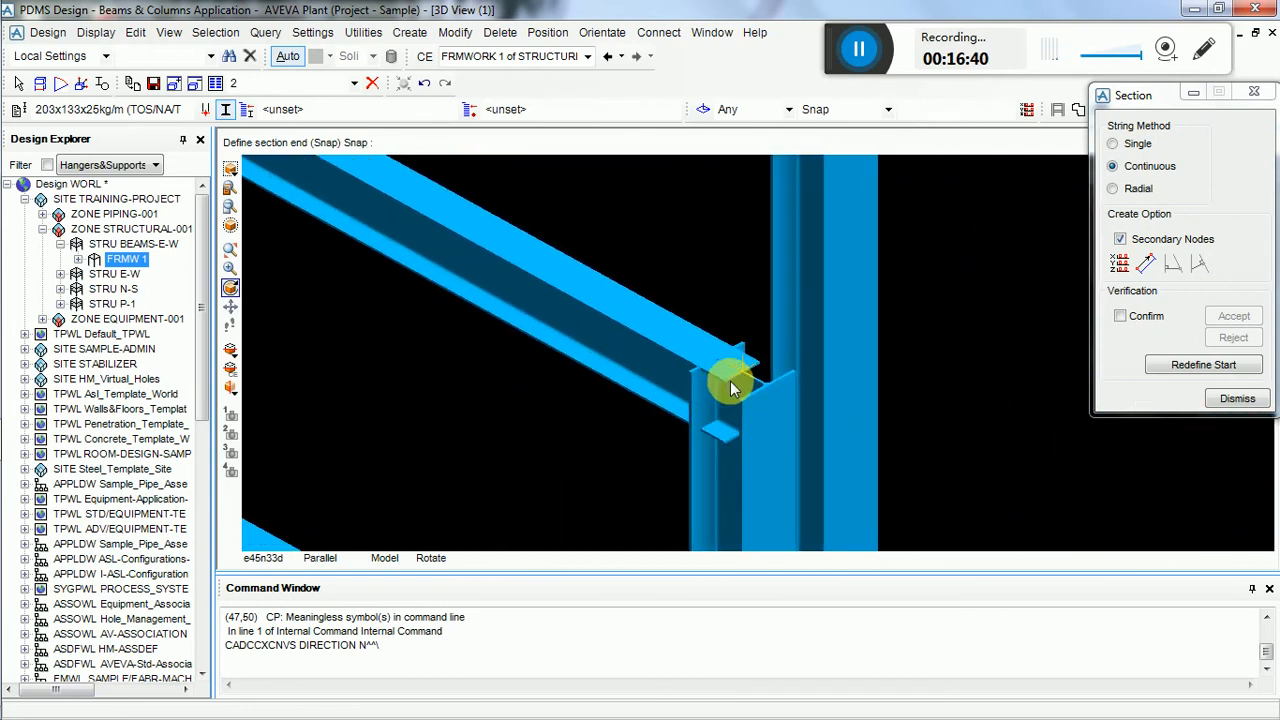
left_click_drag(903, 56, 848, 234)
left_click_drag(436, 572, 872, 38)
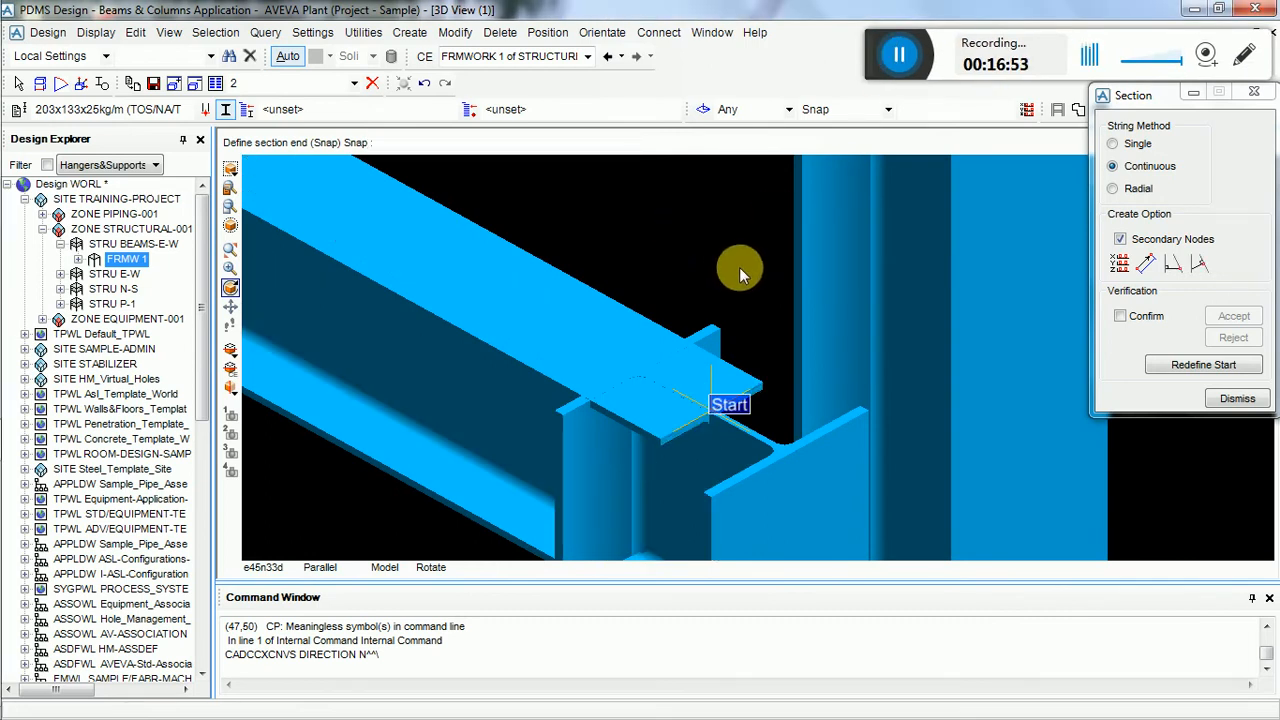
left_click(709, 321)
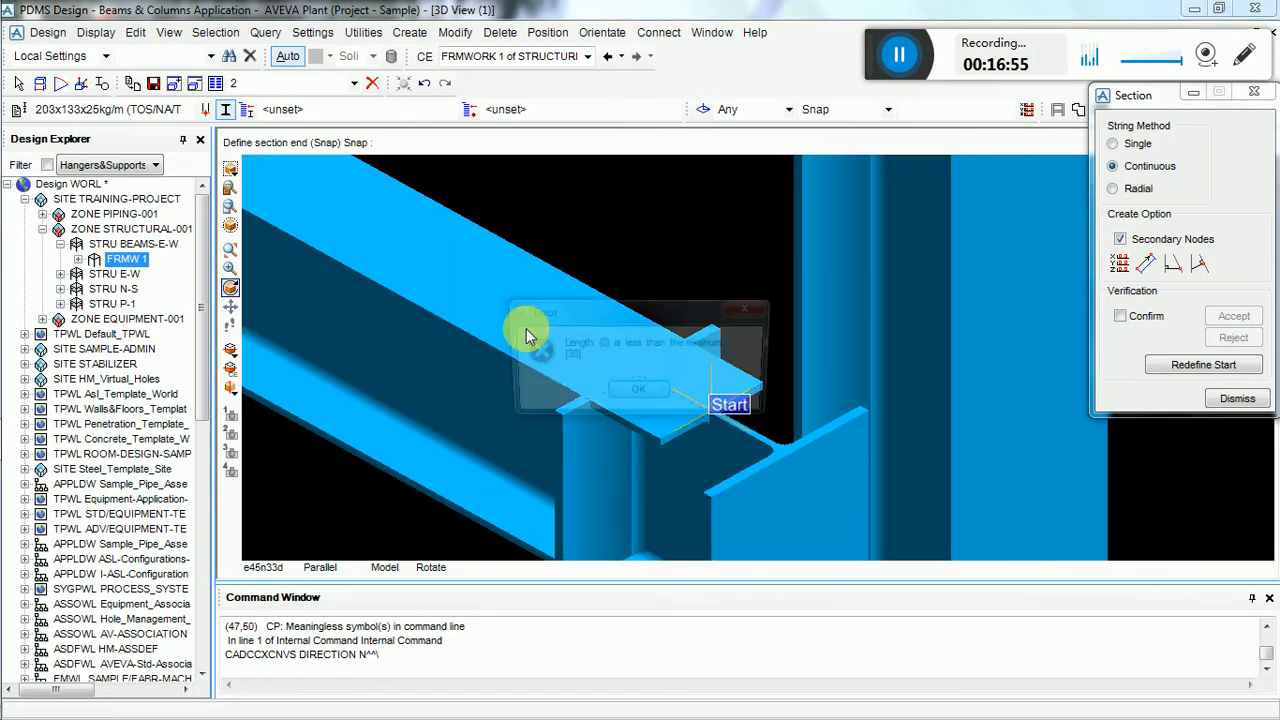
- Dismiss the error and inspect the section start point at the beam's end and the surrounding column frame
left_click(758, 309)
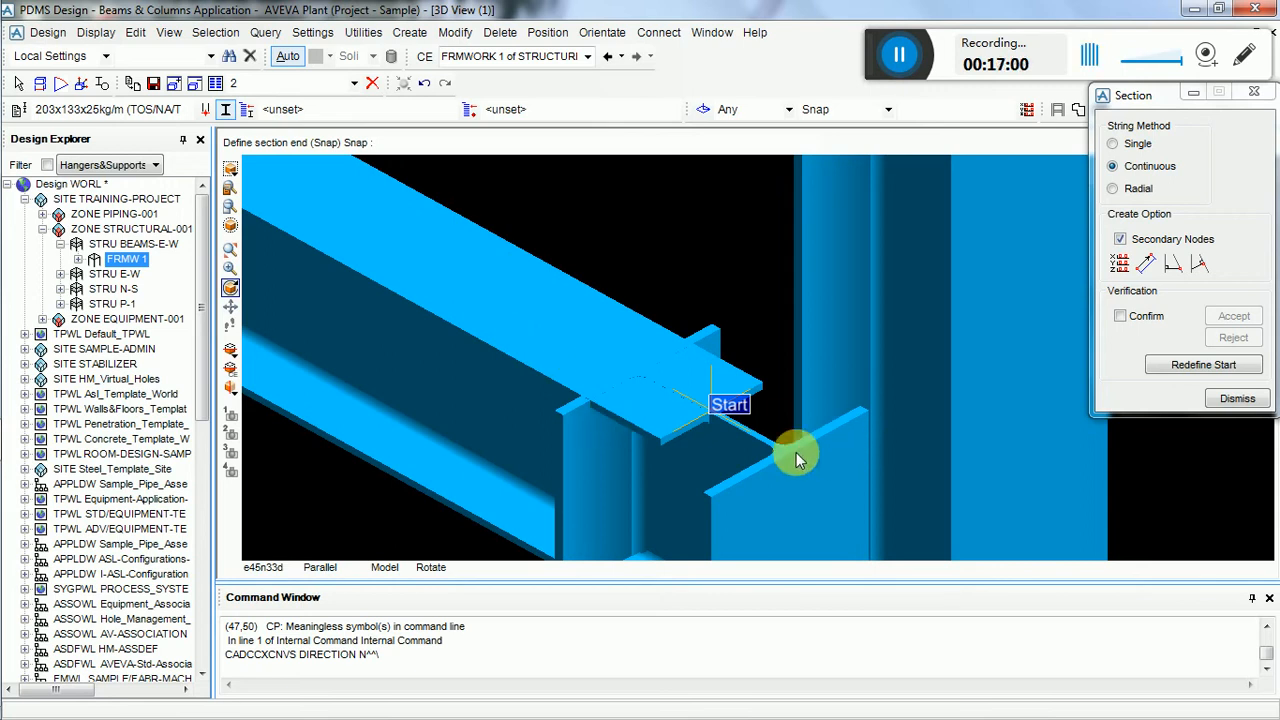
scroll(768, 460, "down", 2)
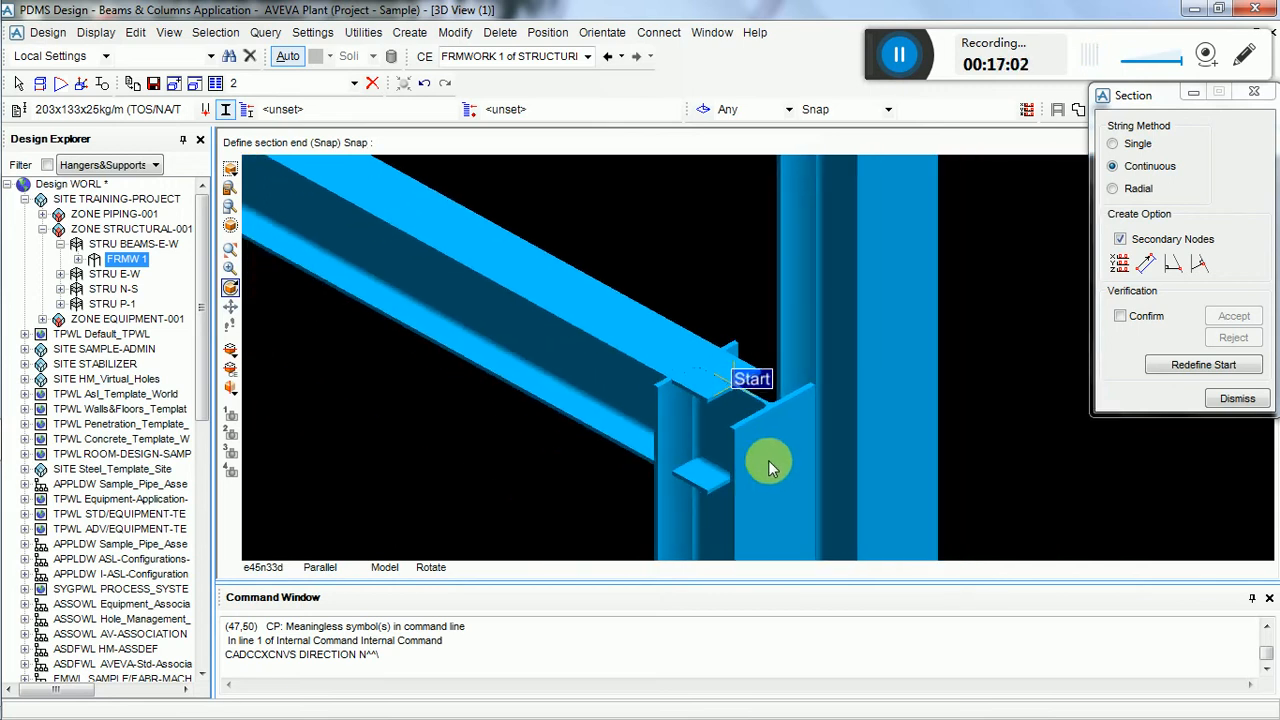
scroll(772, 402, "up", 3)
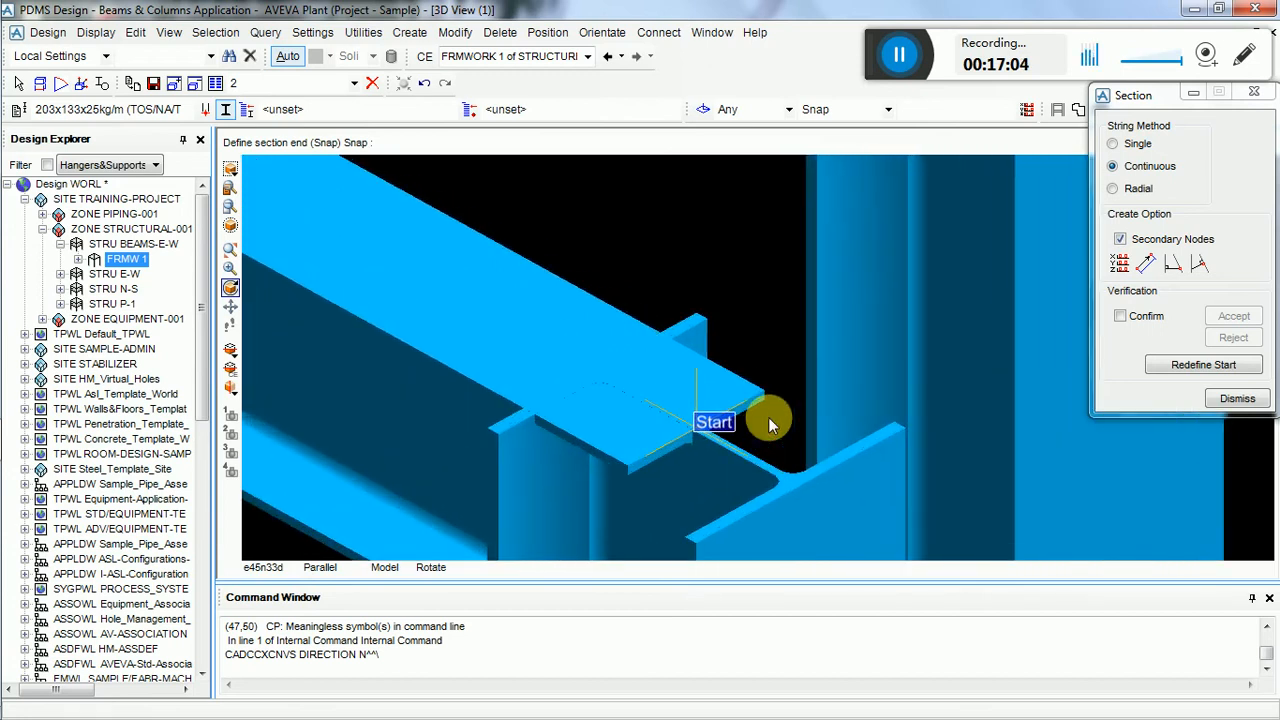
scroll(782, 480, "down", 5)
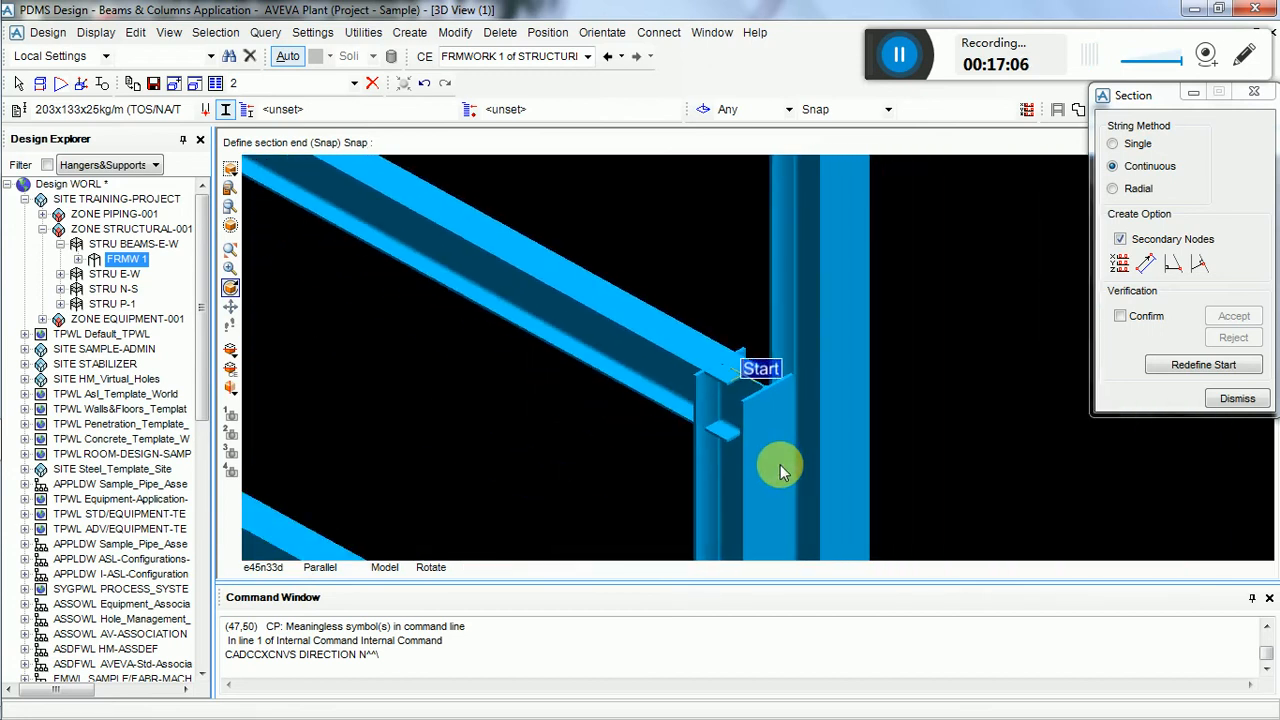
scroll(785, 430, "down", 2)
scroll(862, 245, "up", 3)
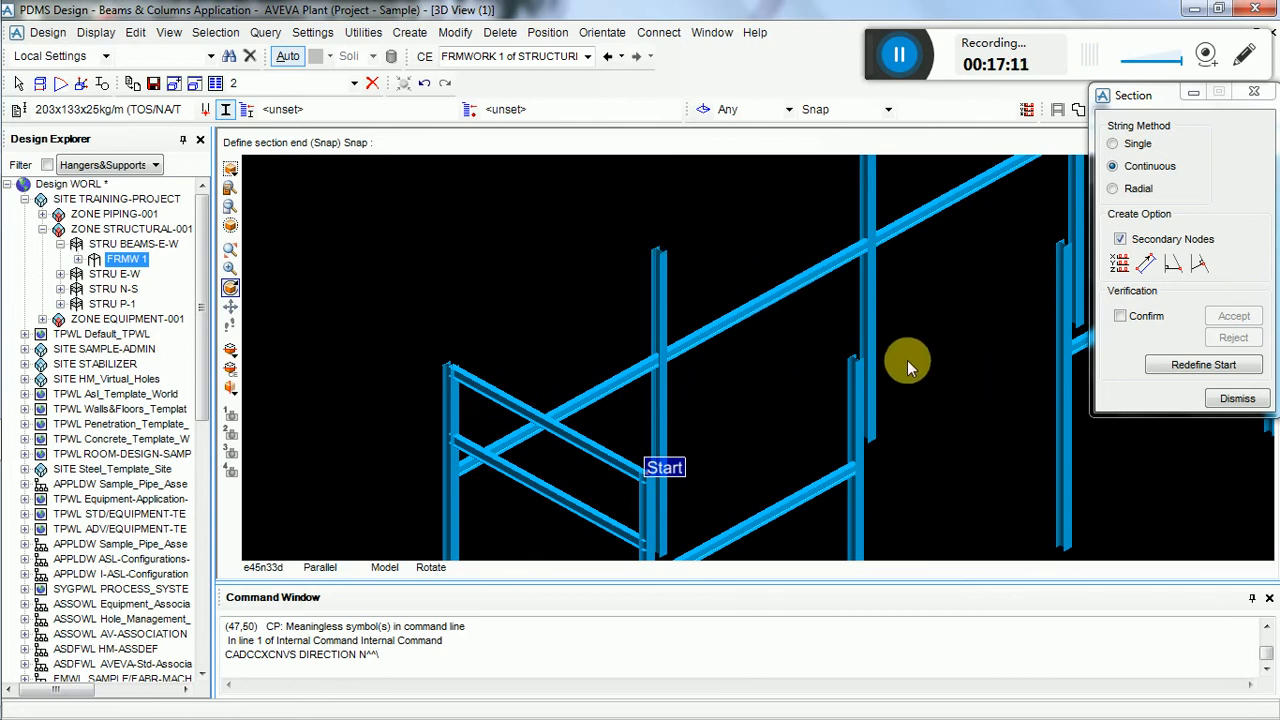
scroll(837, 234, "up", 2)
scroll(851, 247, "up", 1)
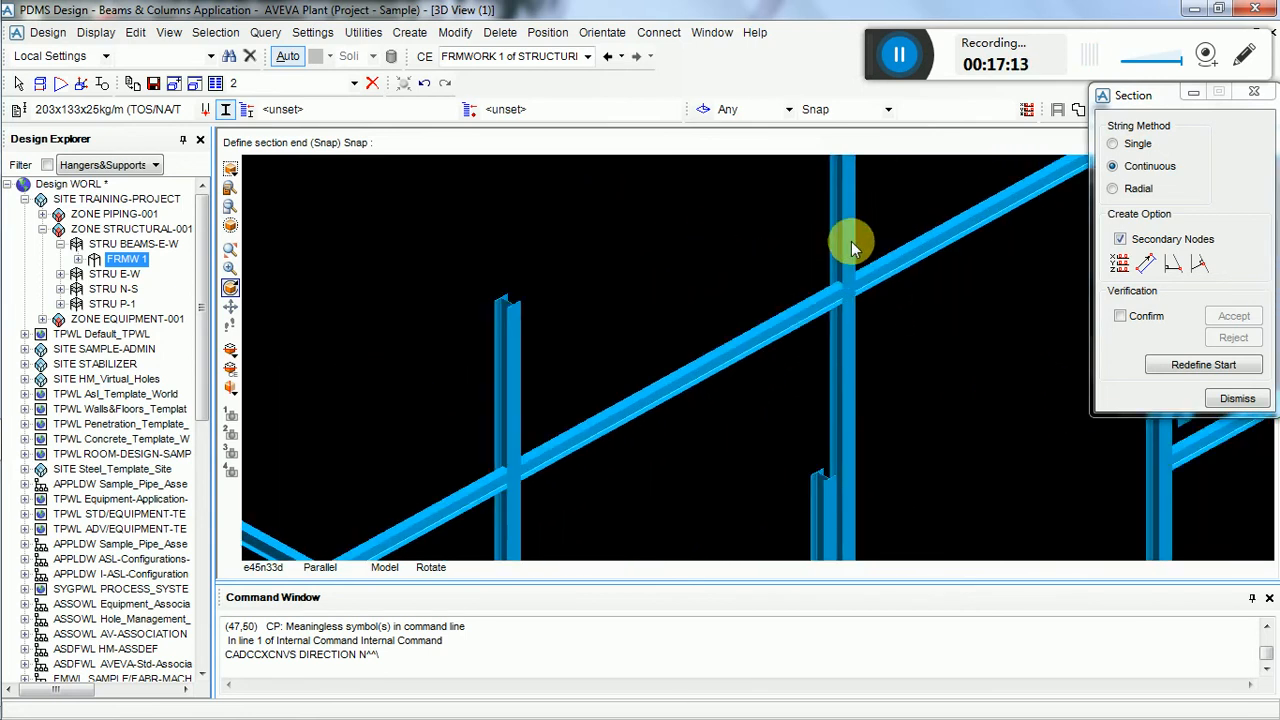
left_click(899, 55)
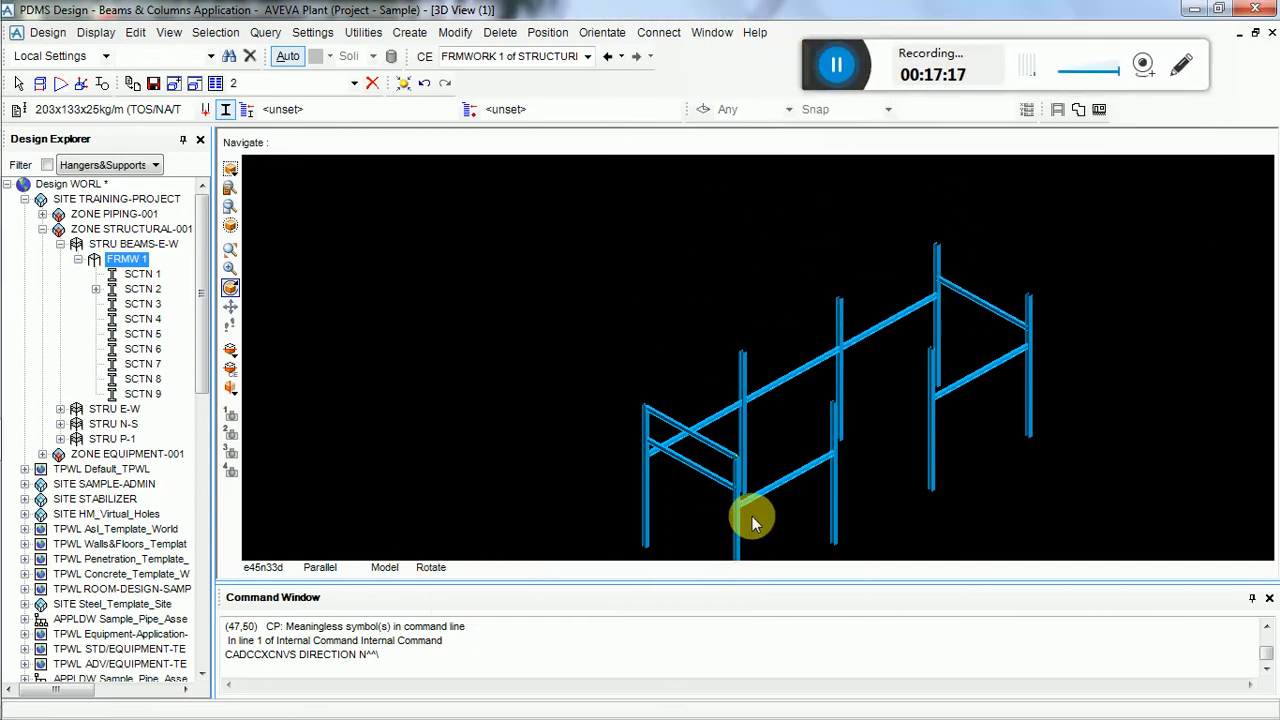
- Copy the upper cross beam at the front end once with a World X offset of 5190 and retain the copy
scroll(855, 404, "up", 2)
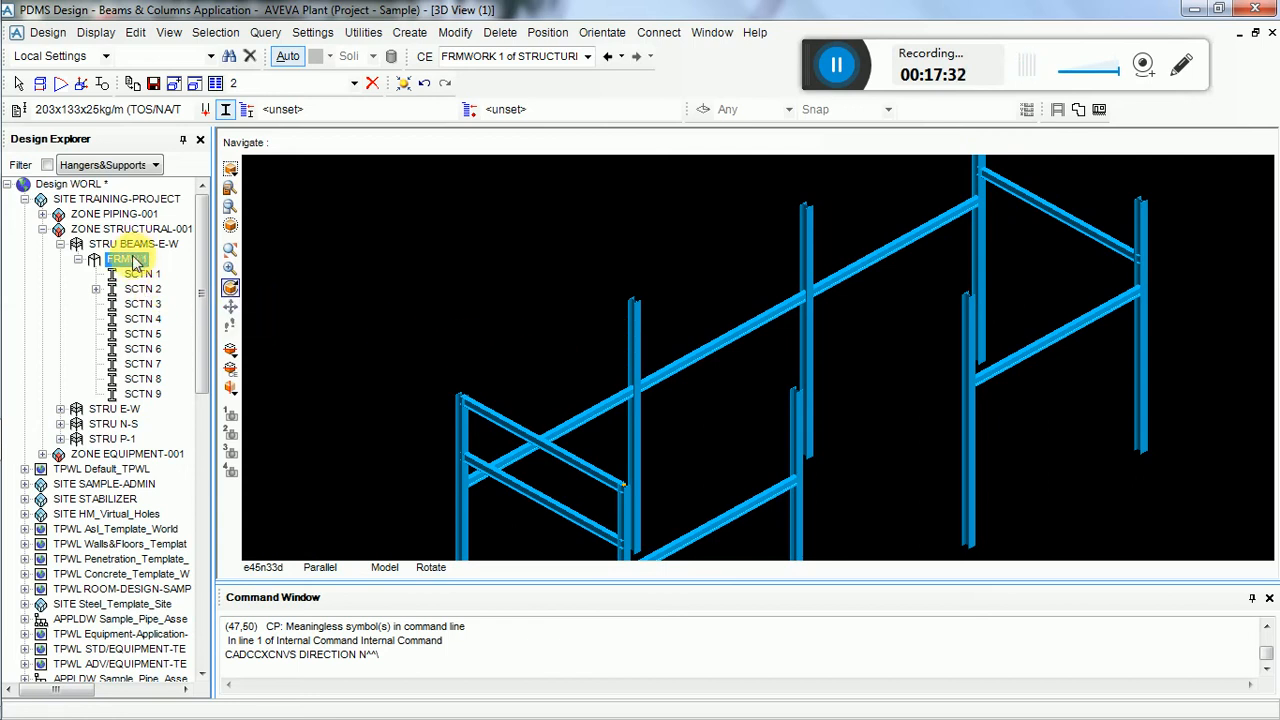
left_click(498, 419)
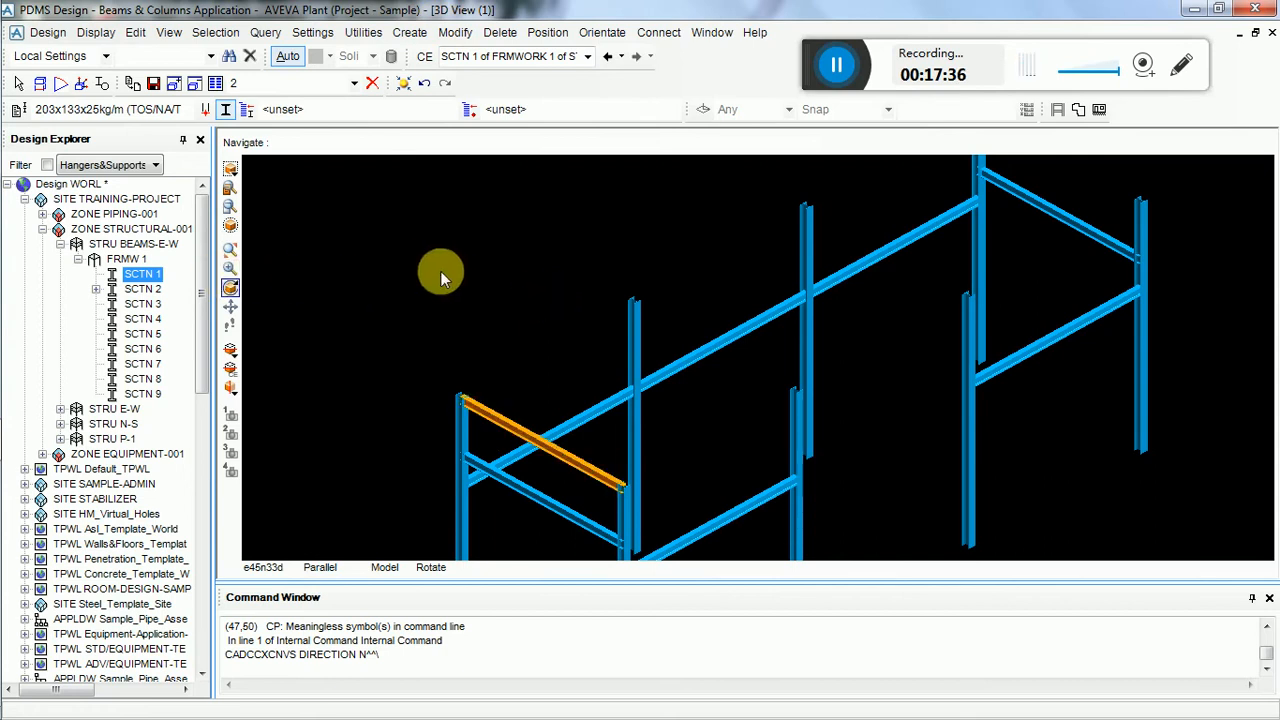
left_click(488, 418)
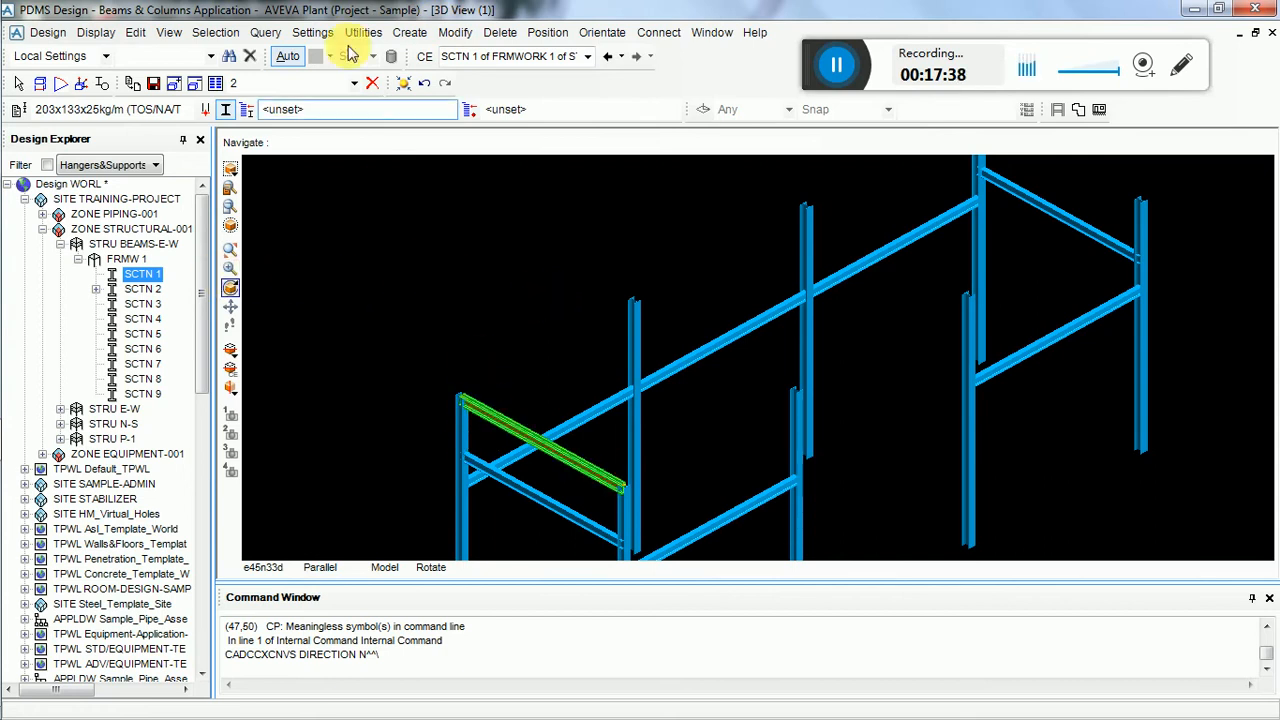
left_click(424, 38)
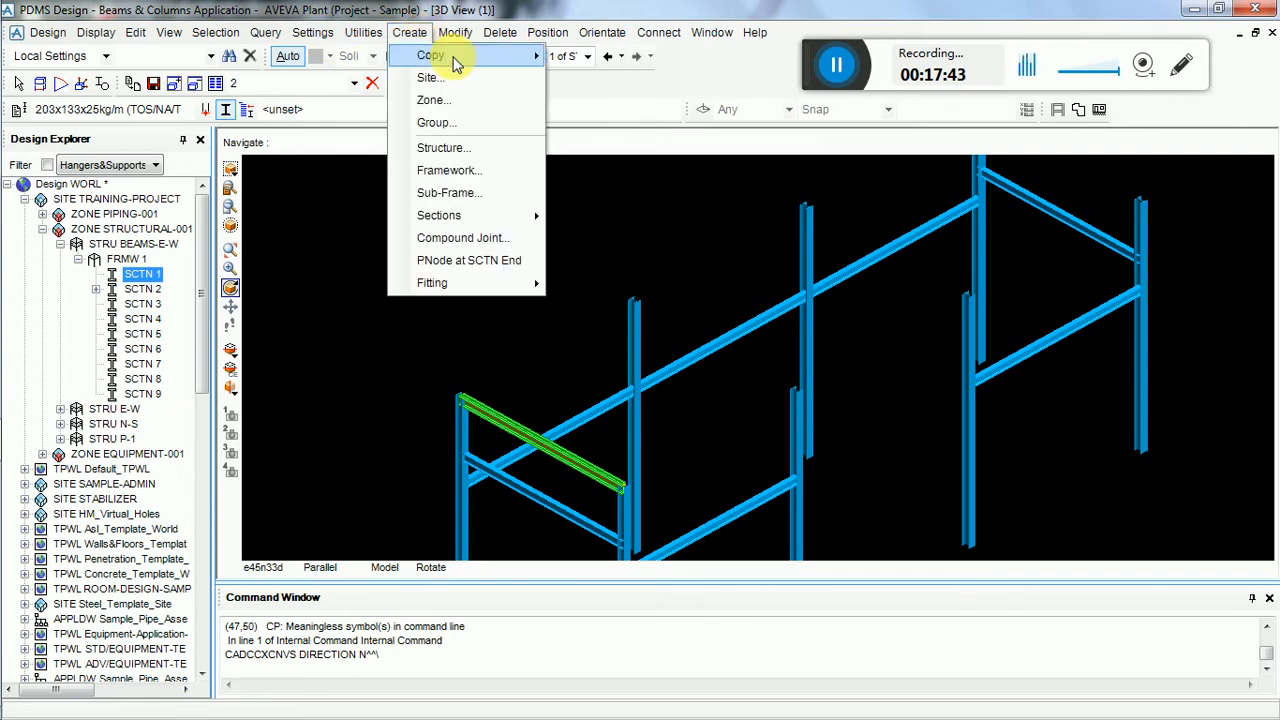
mouse_move(470, 55)
left_click(585, 62)
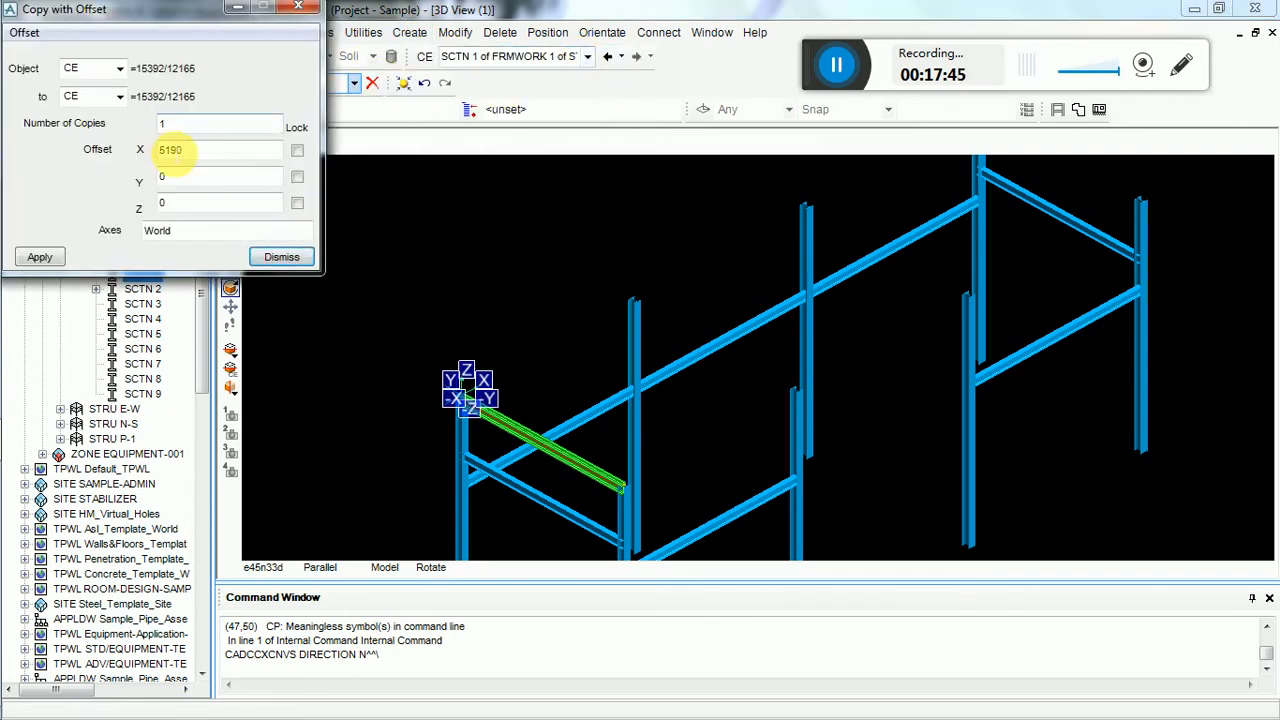
left_click_drag(203, 156, 141, 151)
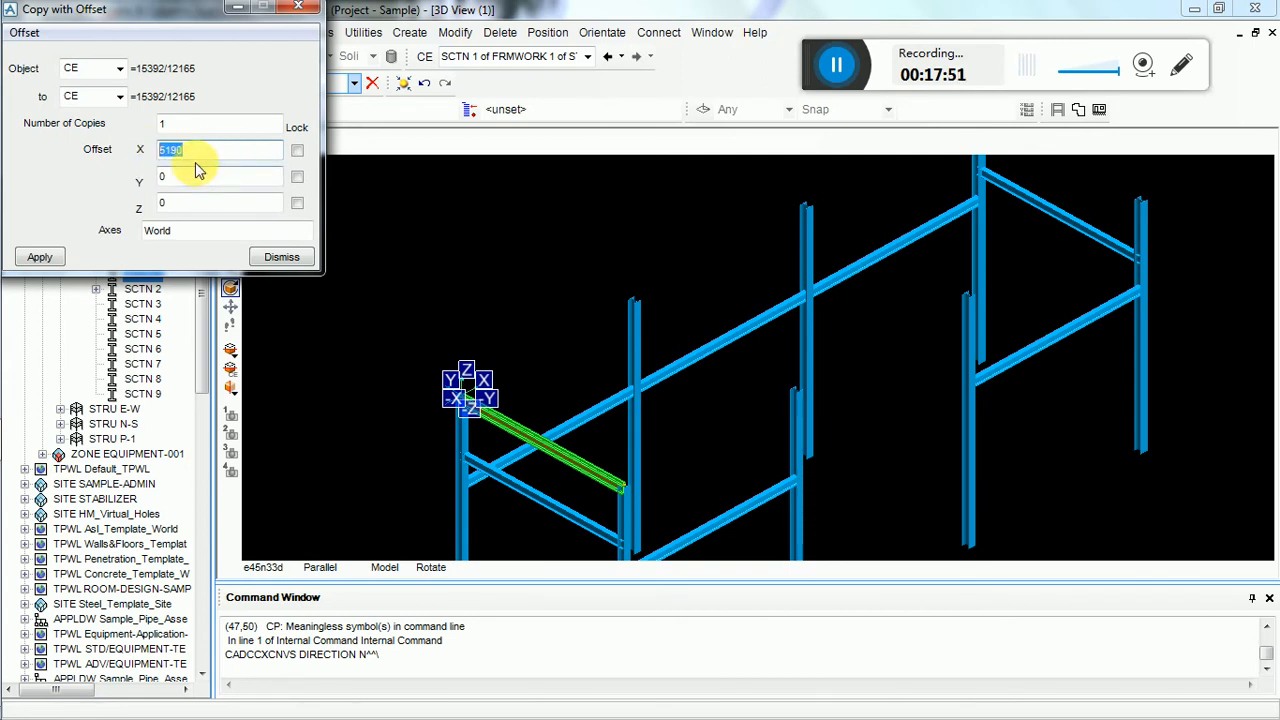
left_click(45, 258)
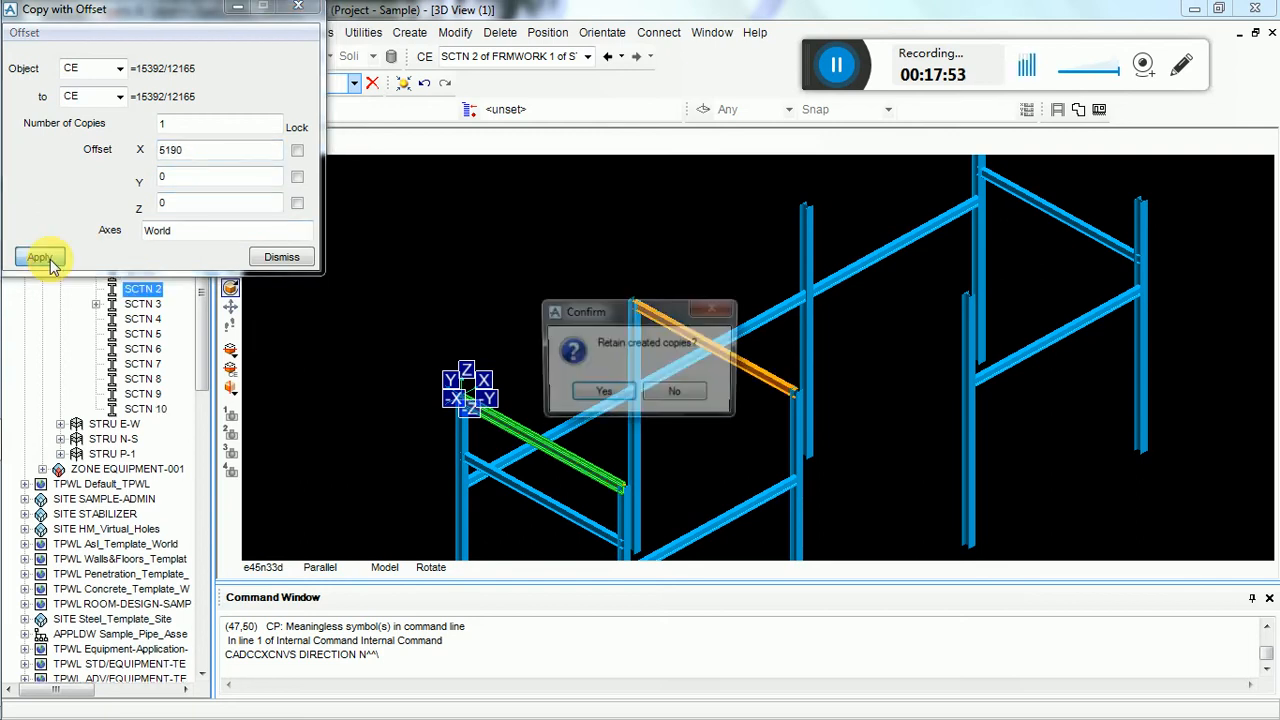
left_click(605, 394)
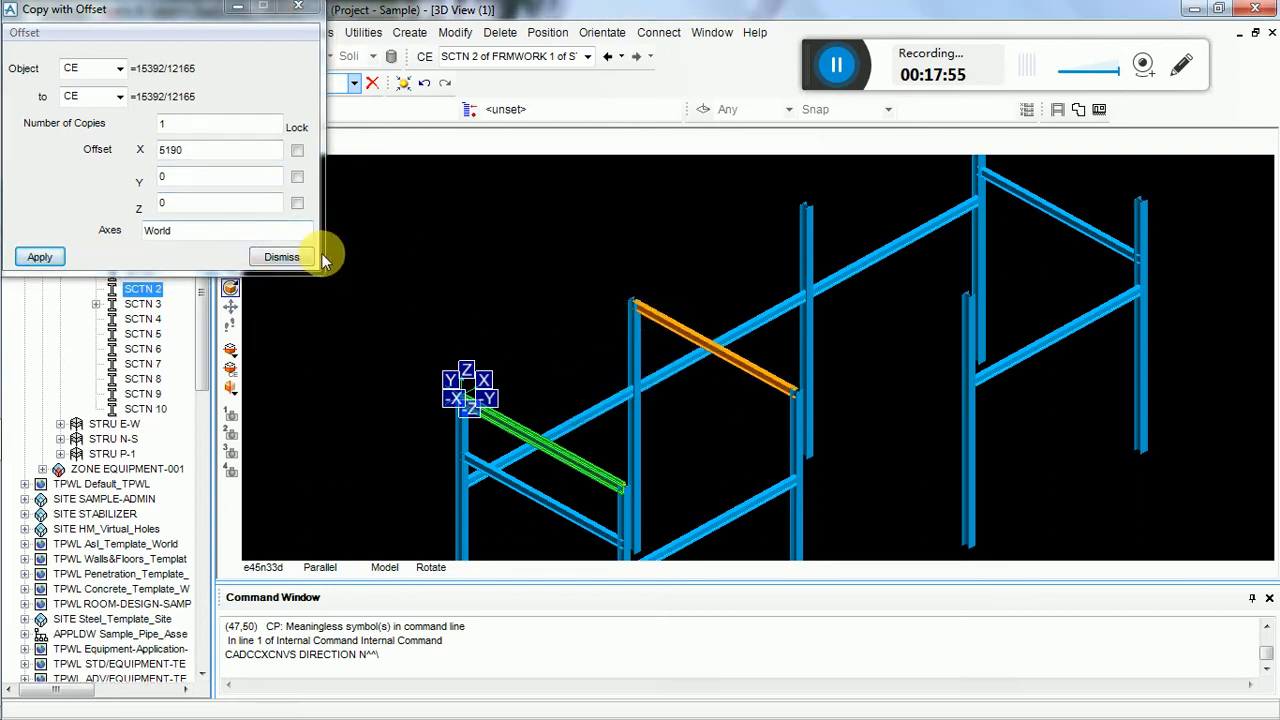
left_click(282, 257)
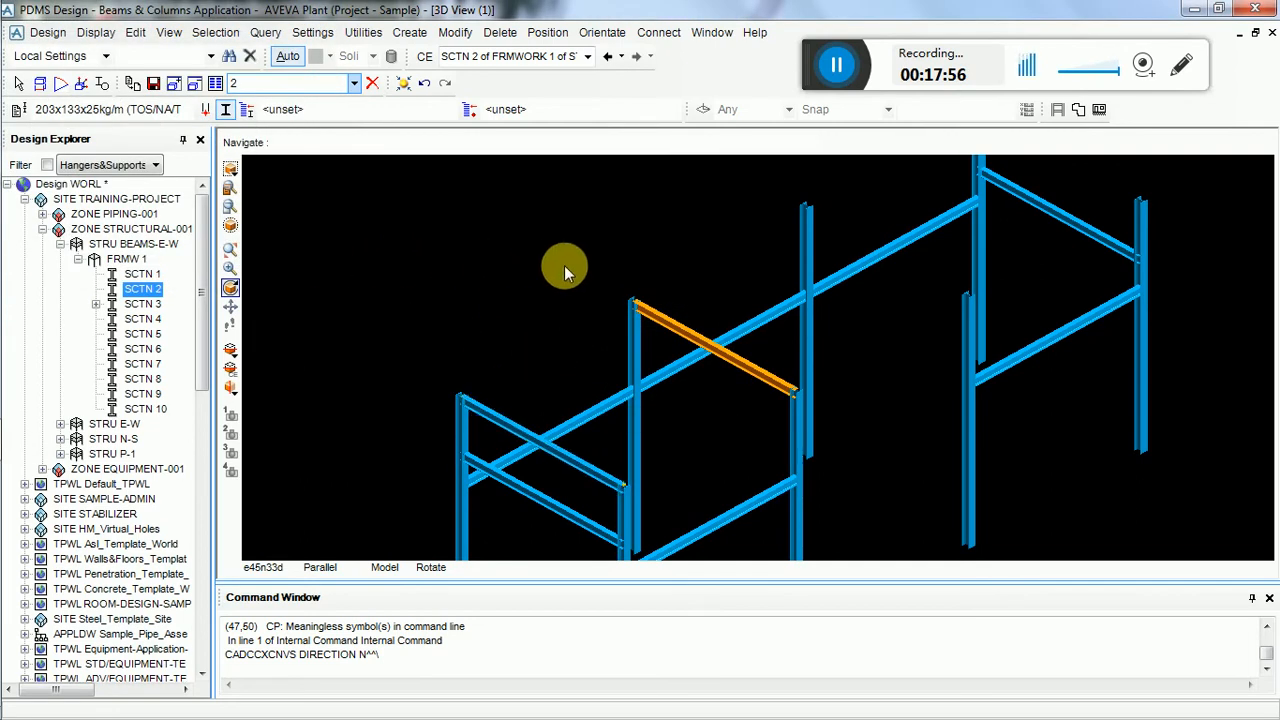
- Copy the second upper cross beam once with a World X offset of 5180 and retain the copy
left_click(655, 315)
scroll(920, 264, "down", 5)
middle_click(940, 266)
scroll(686, 424, "up", 3)
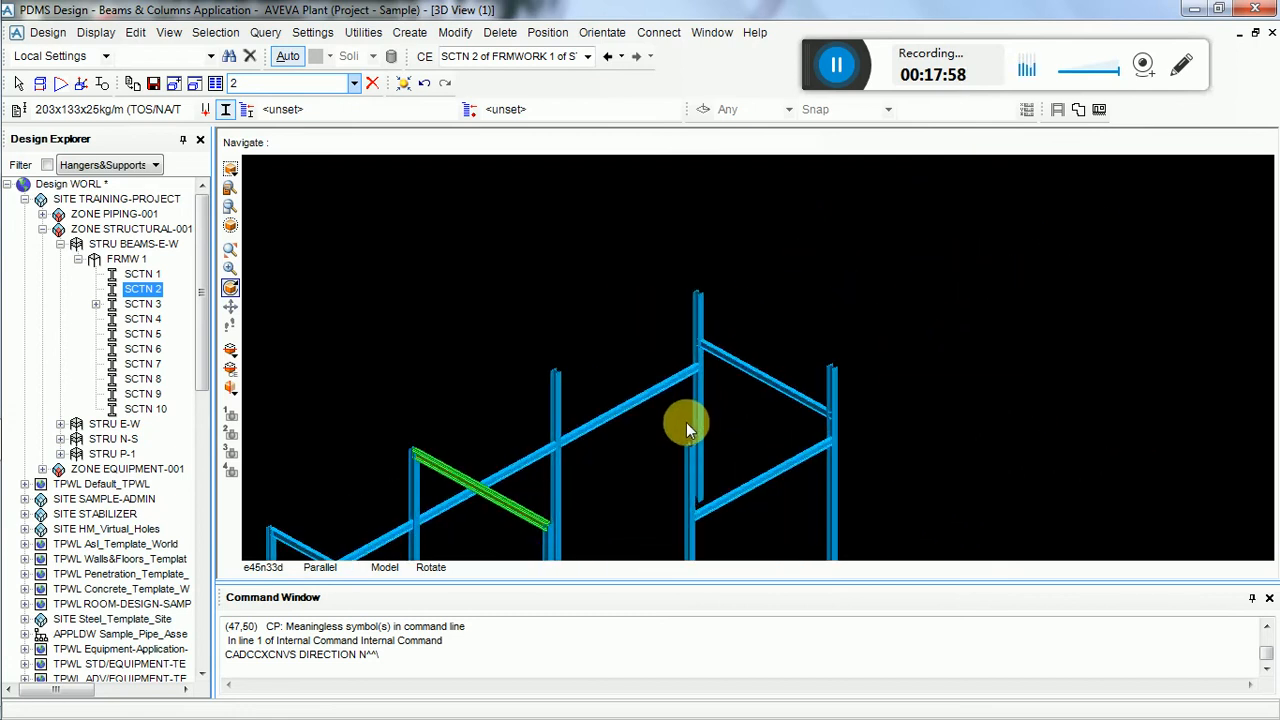
left_click(410, 32)
mouse_move(471, 57)
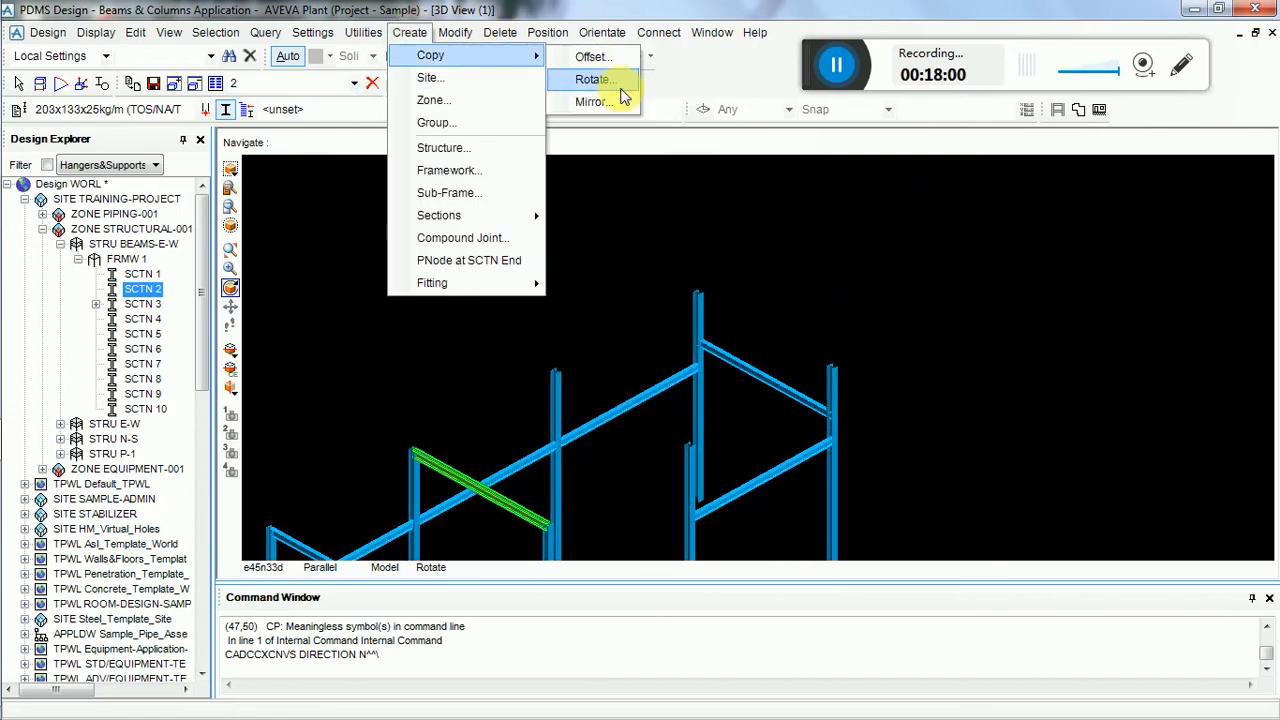
left_click(593, 57)
double_click(225, 150)
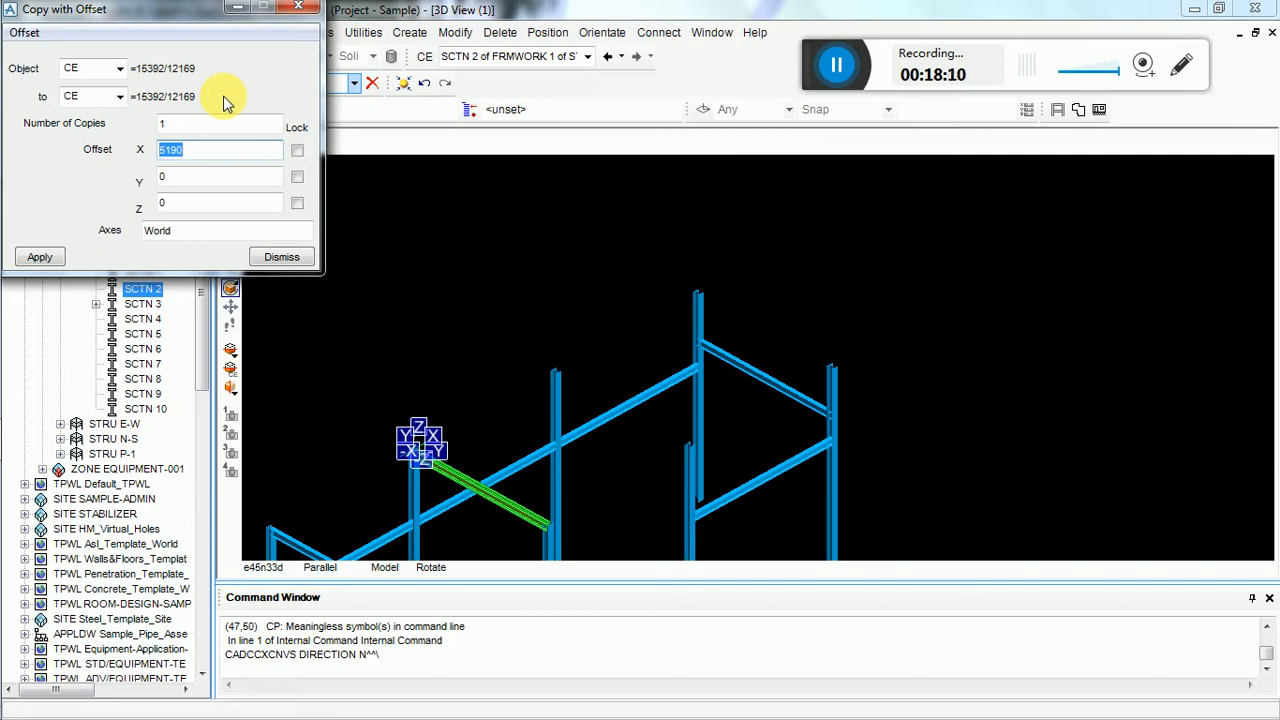
type("5")
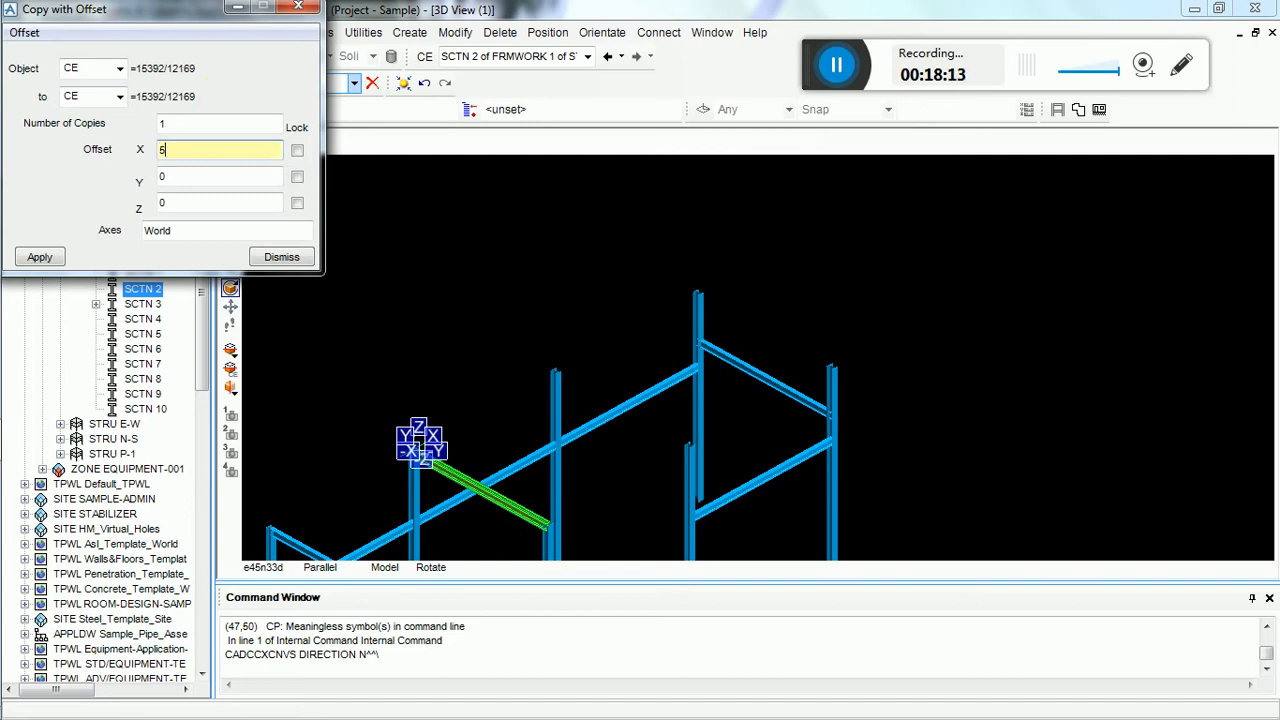
type("180")
key("Tab")
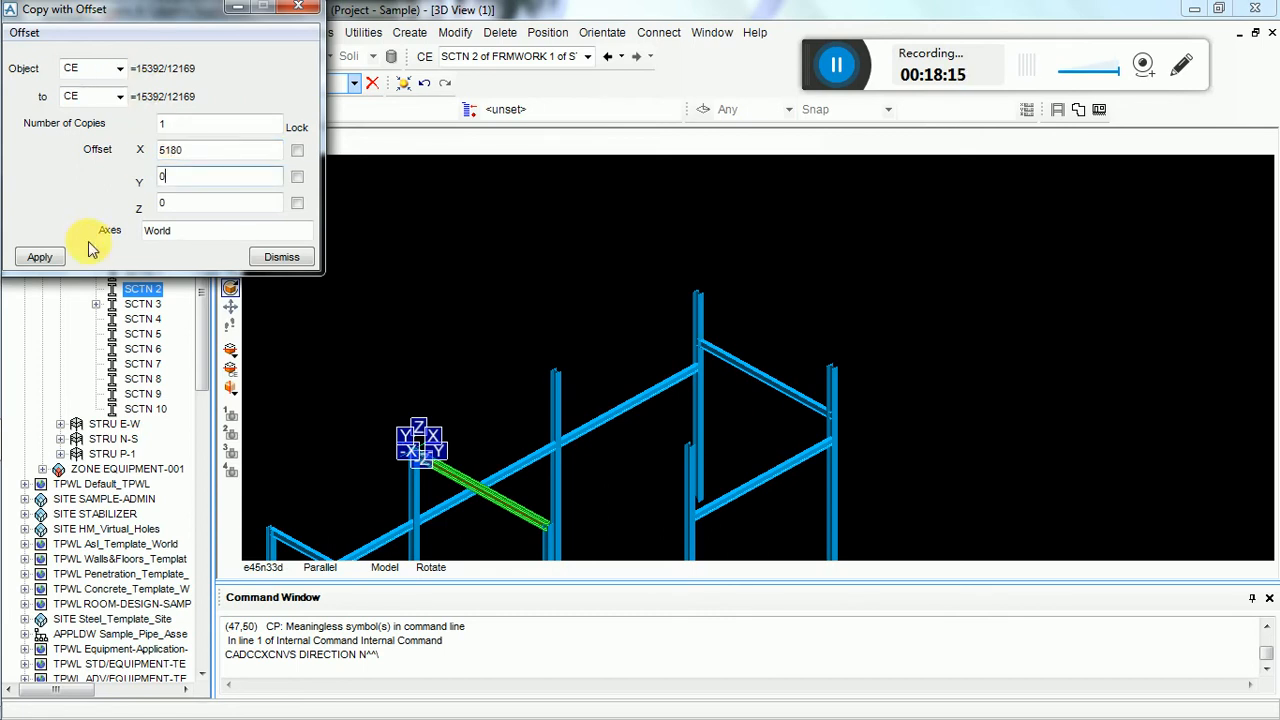
left_click(38, 257)
left_click(602, 393)
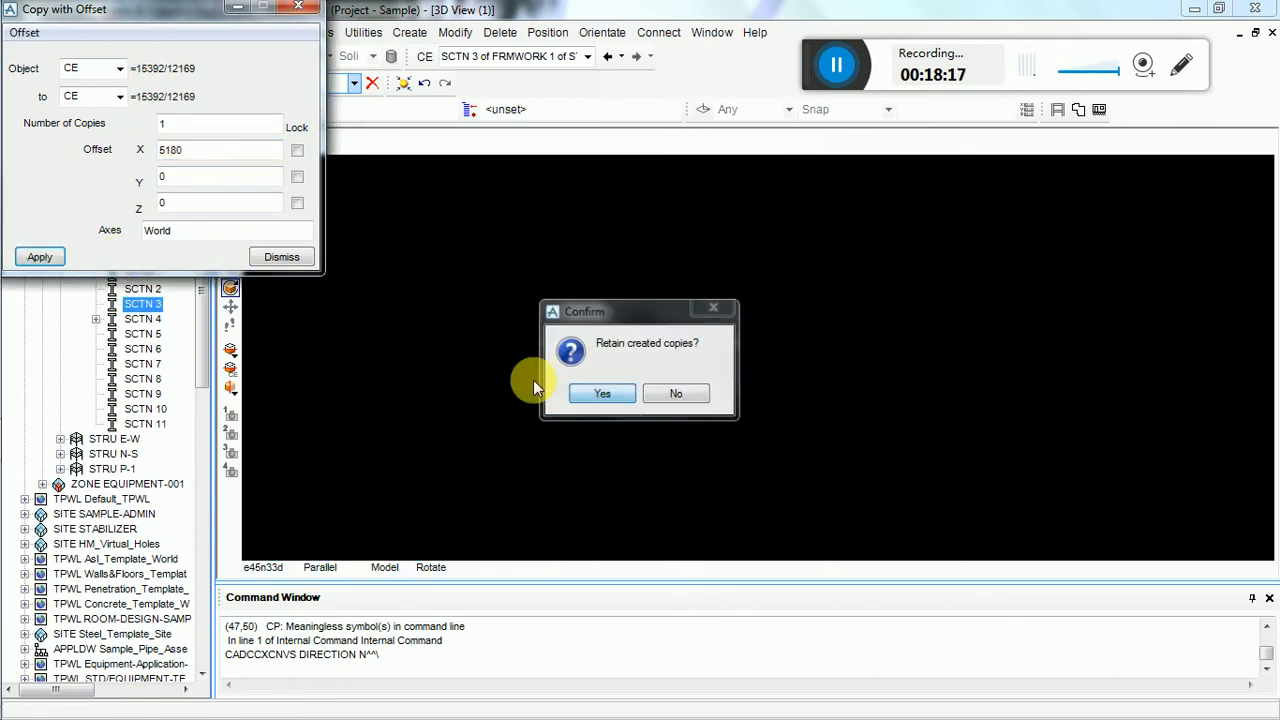
left_click(281, 257)
left_click(419, 261)
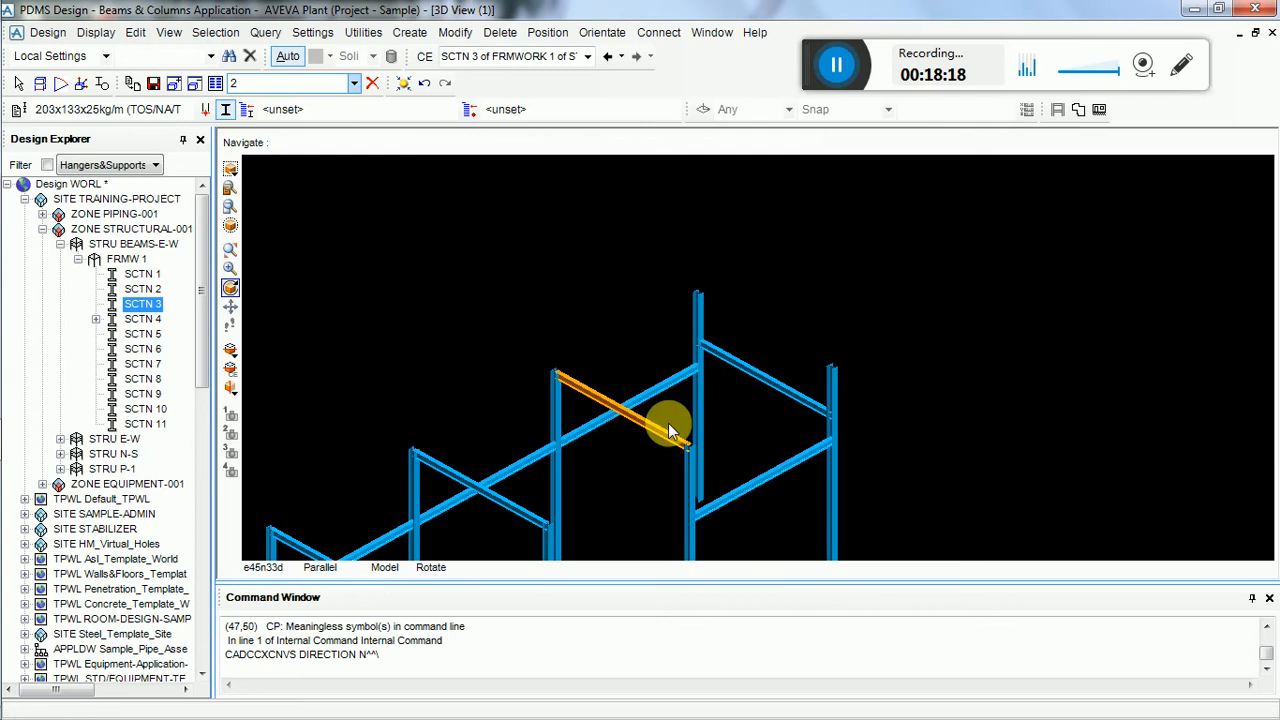
- Copy the third upper cross beam onto the far end columns with an X offset of 5180 and retain the copy
left_click(571, 387)
left_click(409, 32)
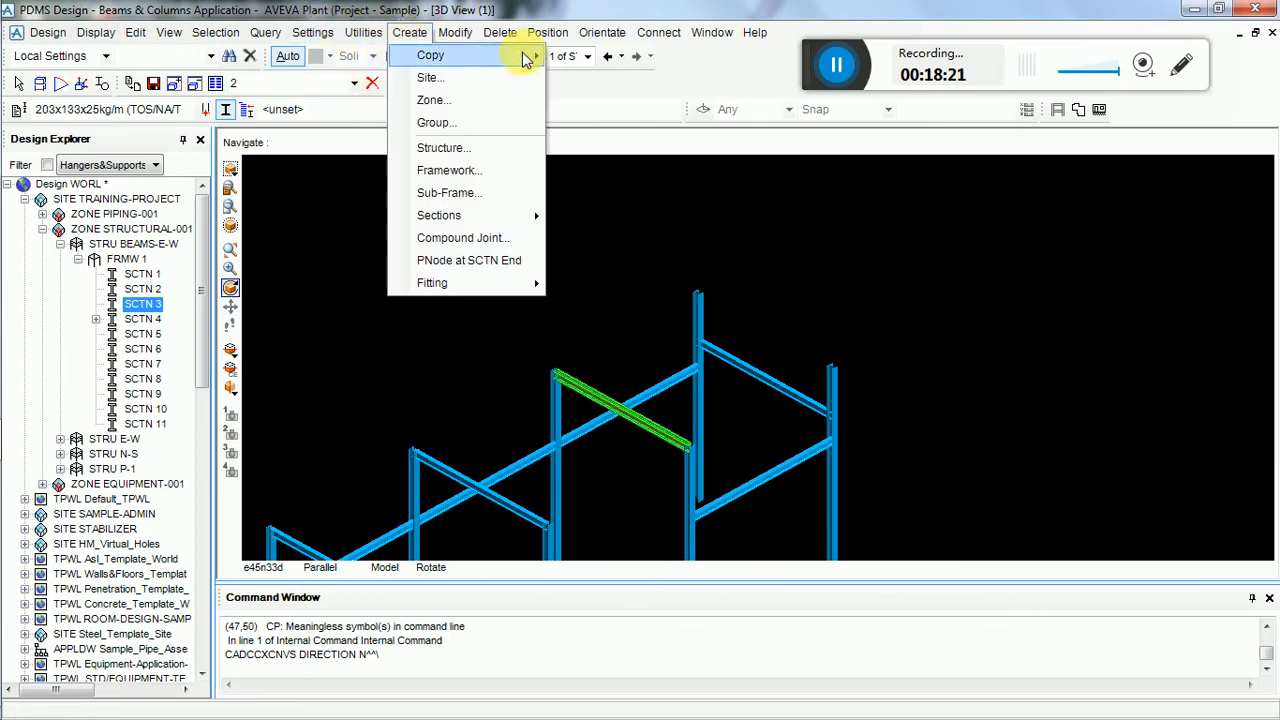
mouse_move(523, 51)
left_click(562, 62)
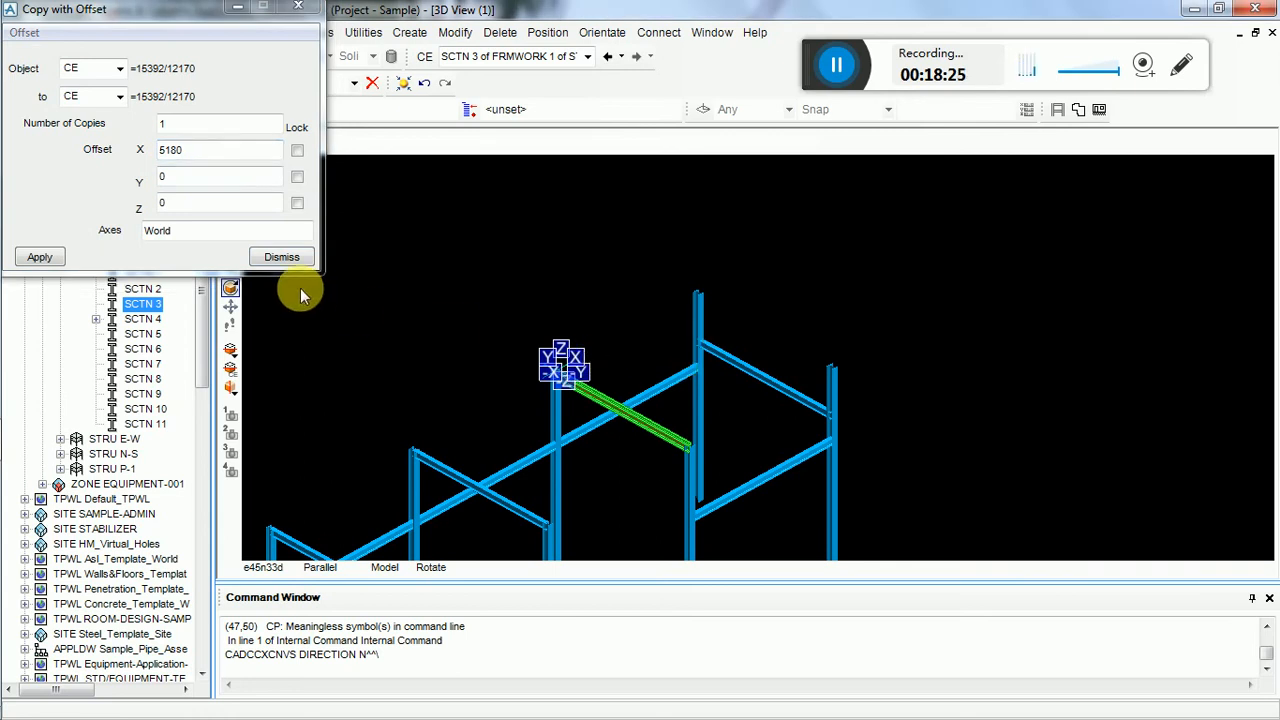
left_click(40, 259)
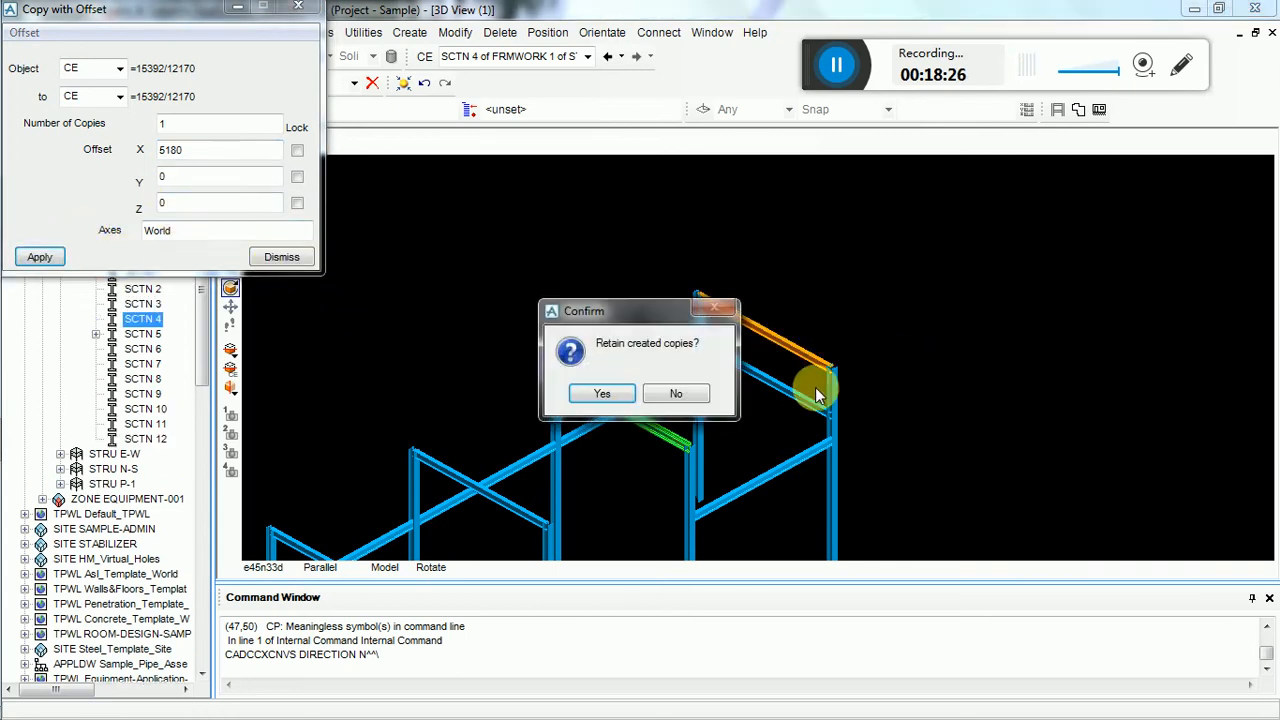
left_click(589, 390)
left_click(279, 257)
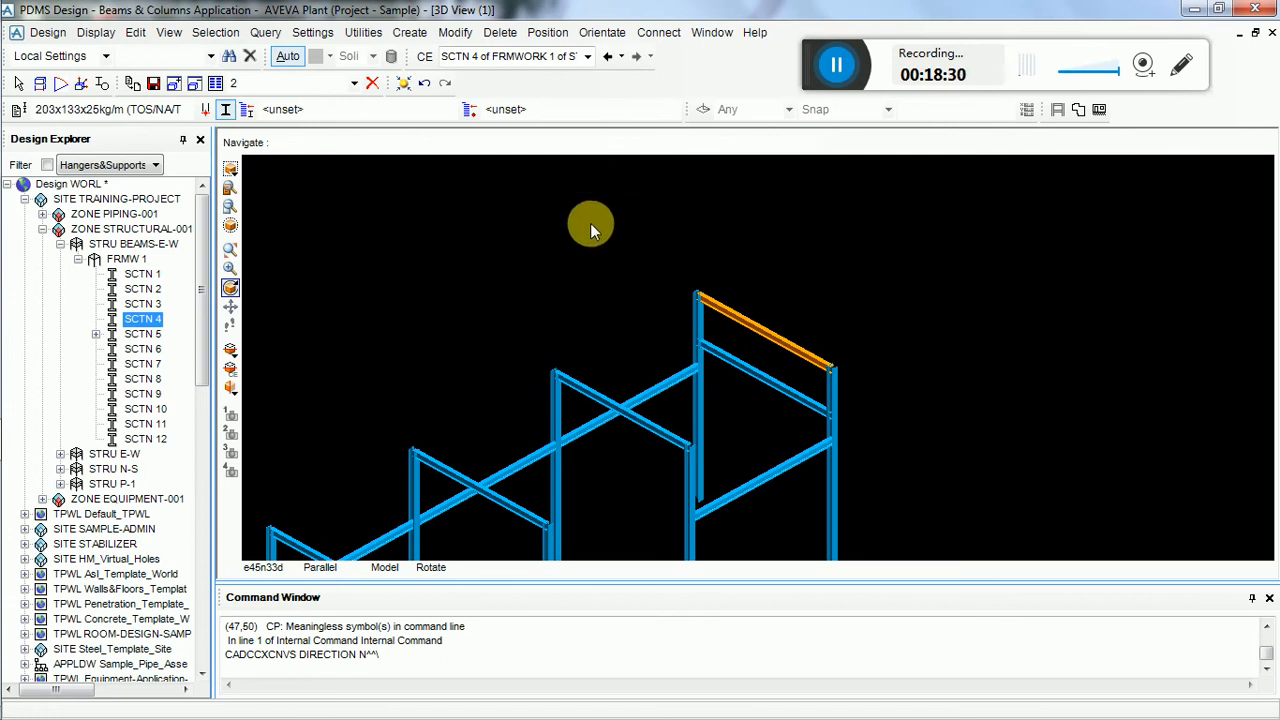
- Examine the copied upper cross beams and how they meet the column tops along the structure
scroll(625, 244, "down", 4)
middle_click(681, 472)
scroll(721, 433, "up", 5)
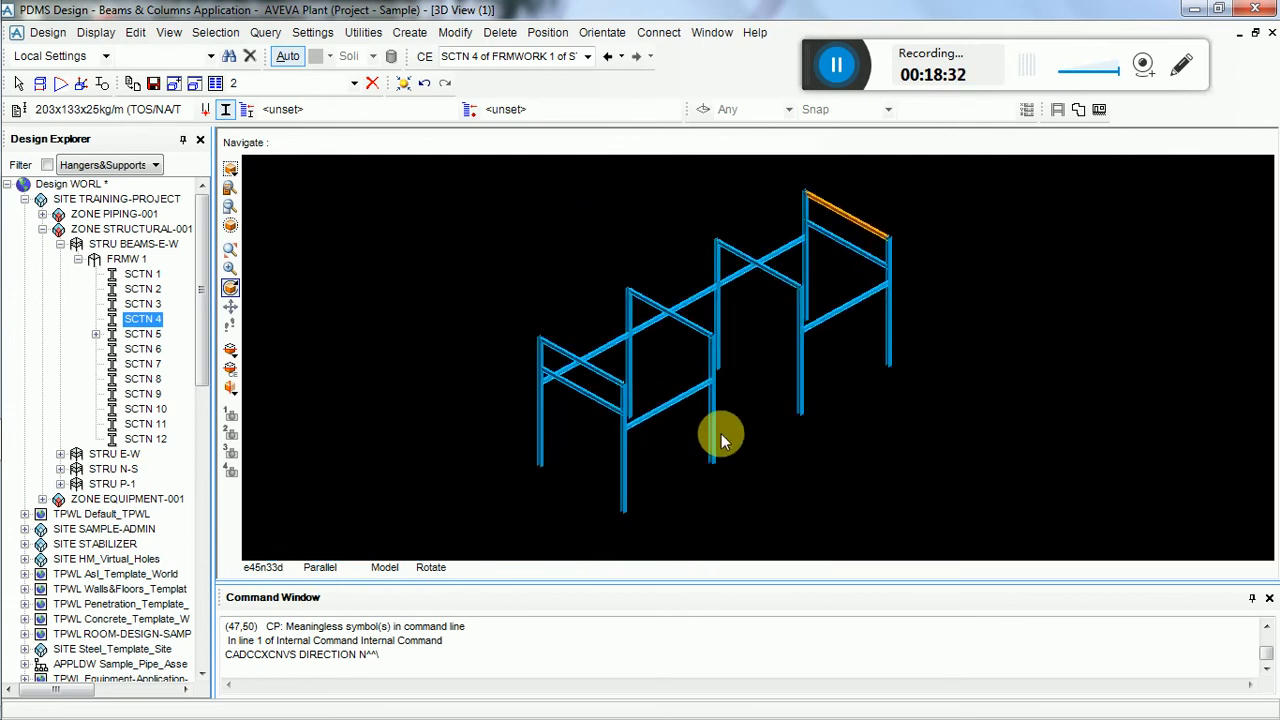
middle_click(745, 304)
scroll(845, 265, "up", 3)
middle_click(868, 246)
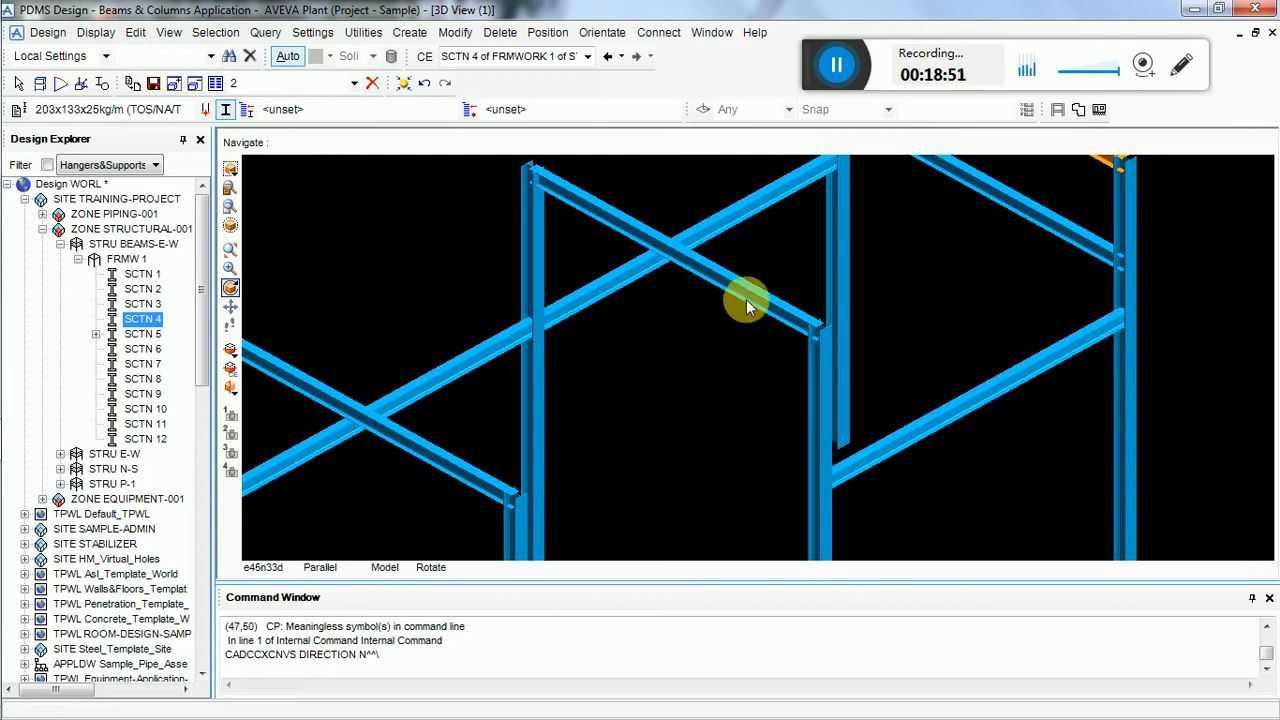
left_click_drag(490, 432, 608, 527)
middle_click(762, 332)
scroll(853, 403, "up", 1)
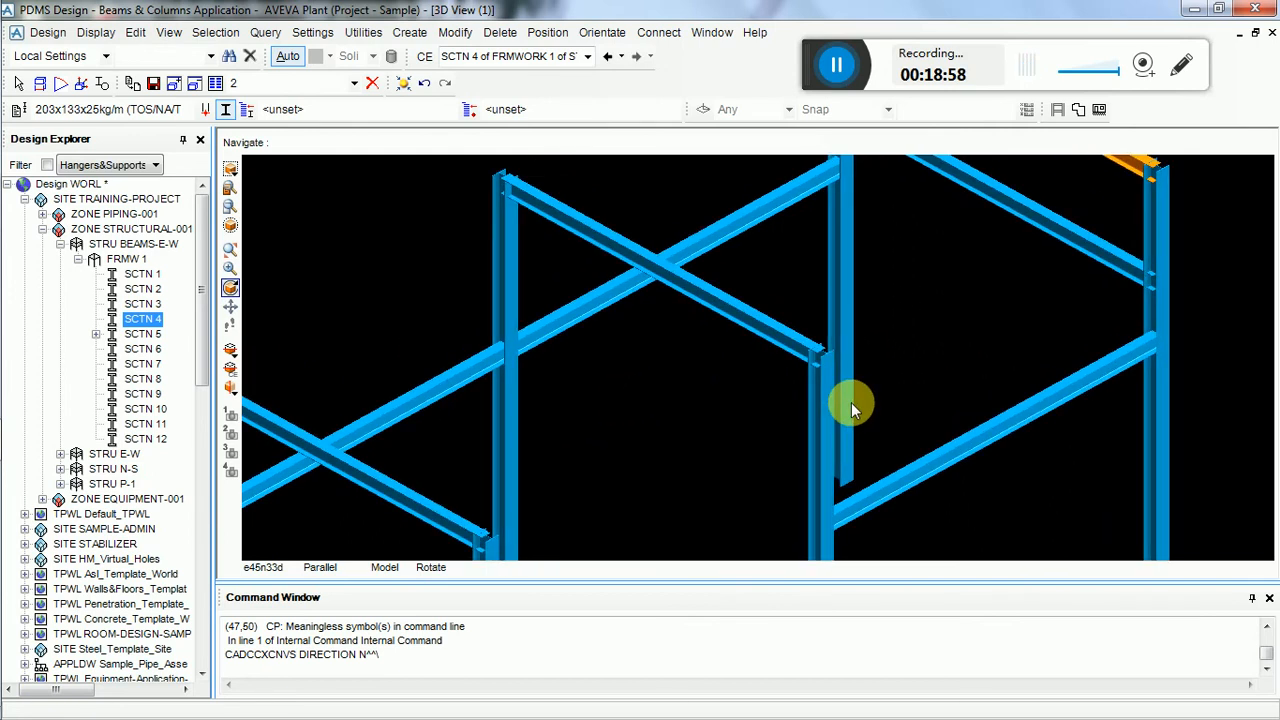
middle_click(851, 402)
scroll(763, 290, "down", 2)
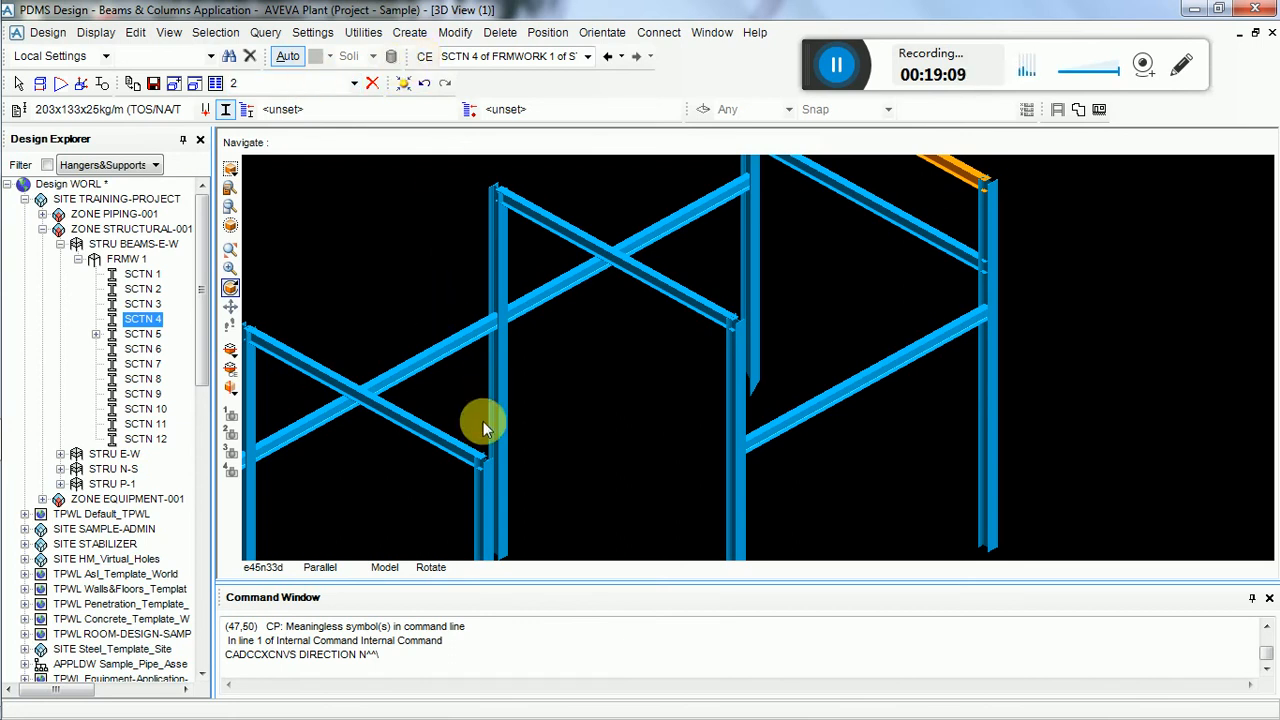
- Make the BEAMS-E-W framework current and check the default profile and pline settings in the section specification
left_click(120, 259)
left_click(409, 32)
mouse_move(480, 214)
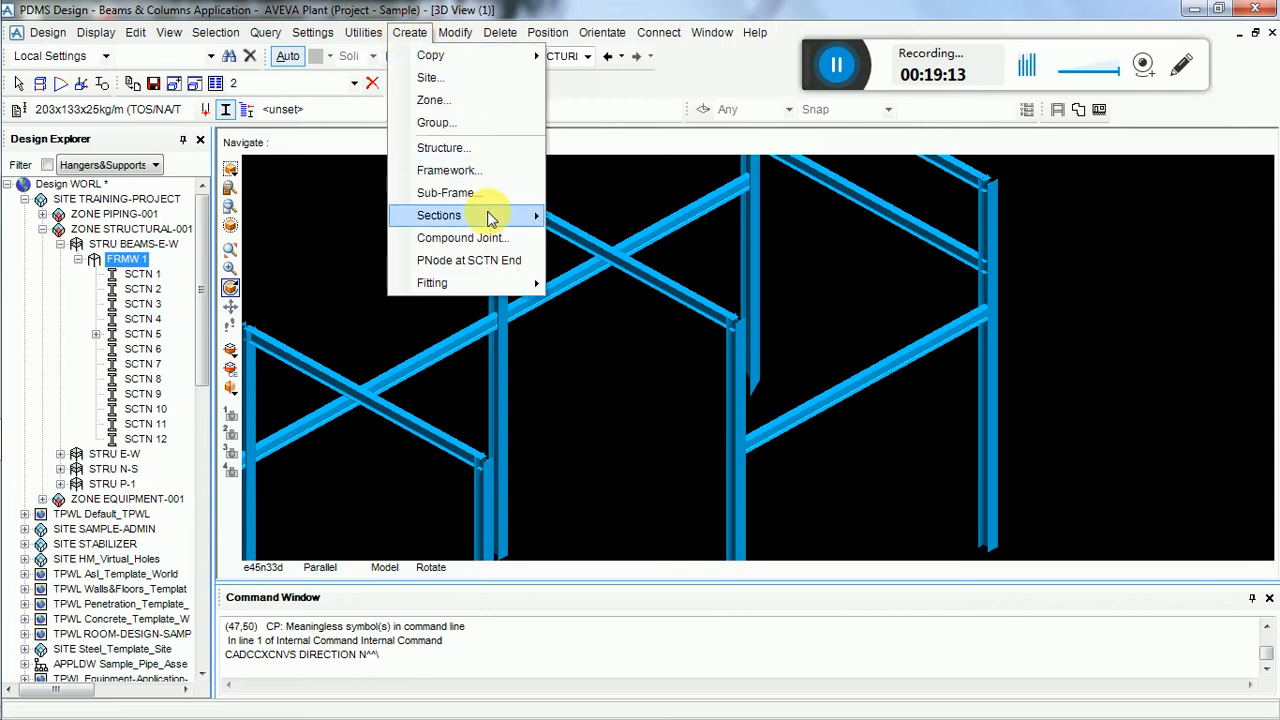
left_click(612, 218)
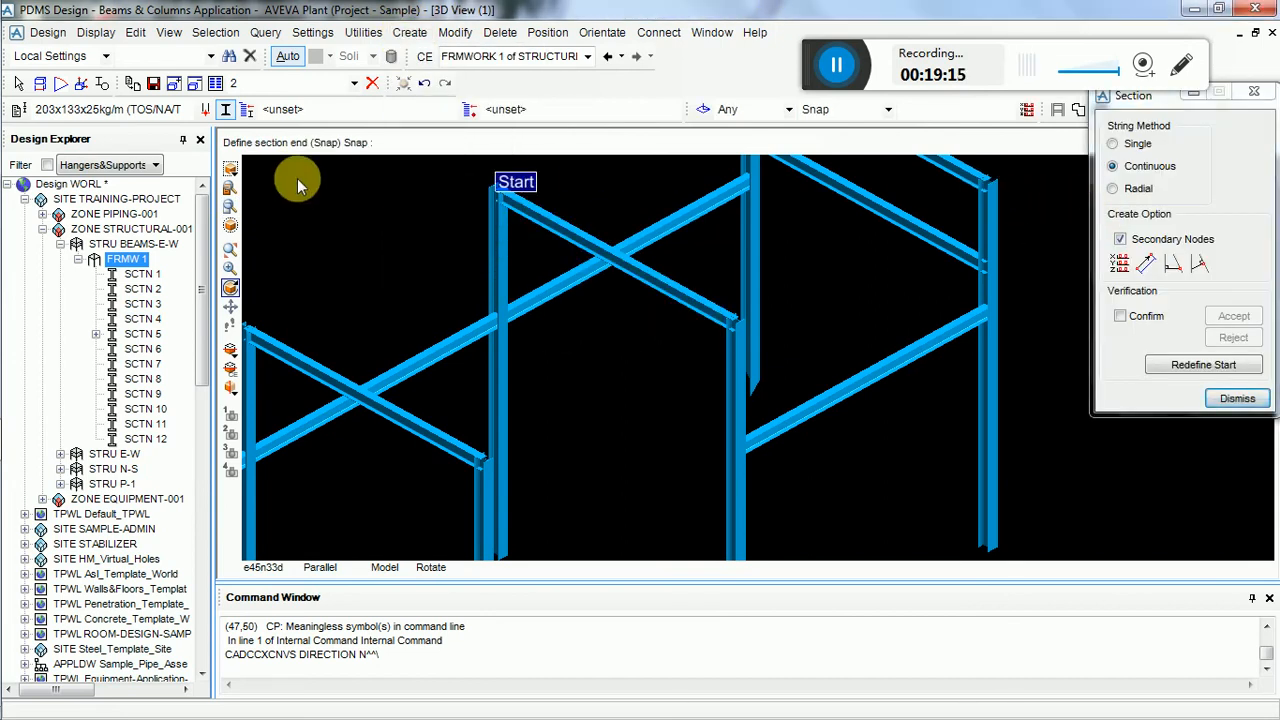
left_click(1258, 93)
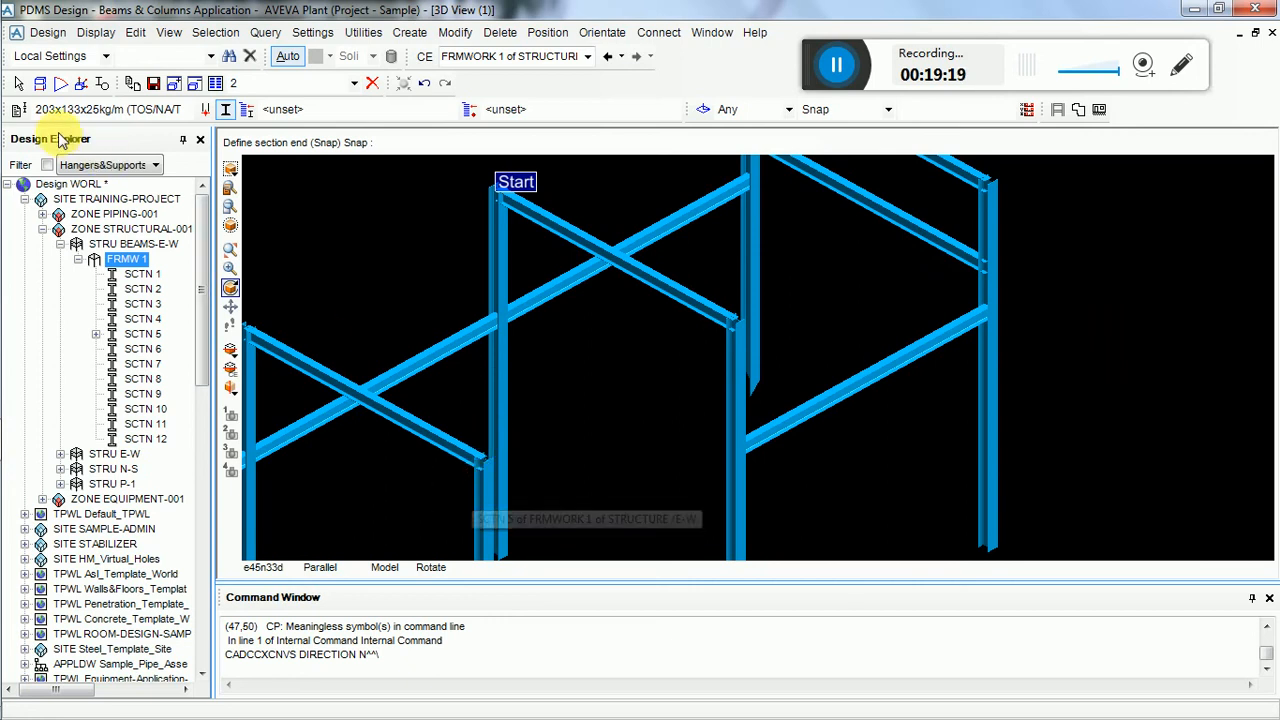
left_click(19, 111)
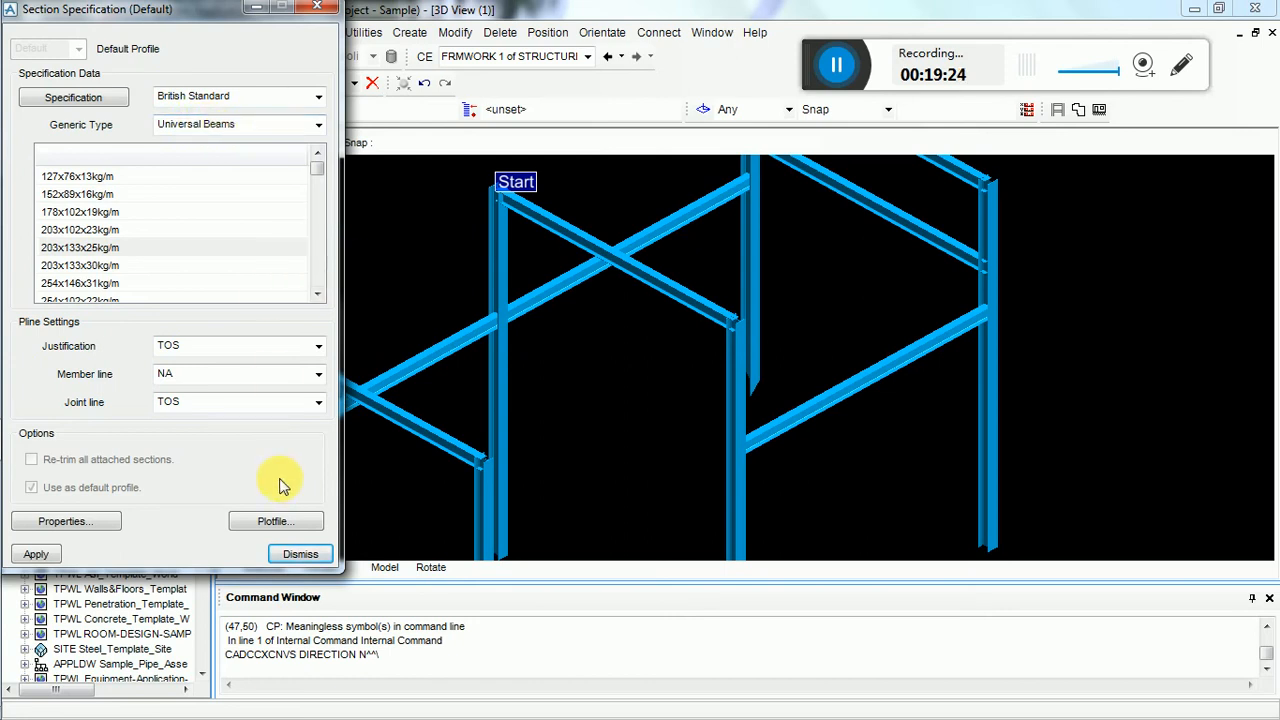
left_click(299, 554)
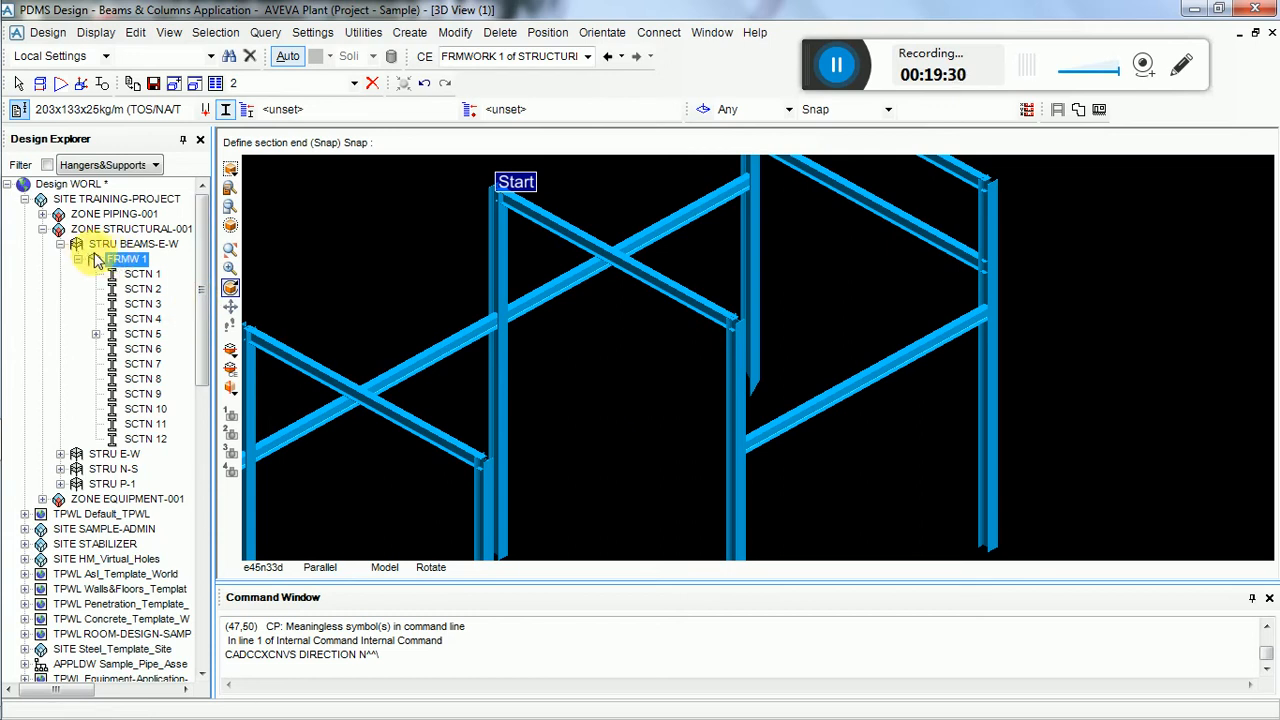
left_click(410, 32)
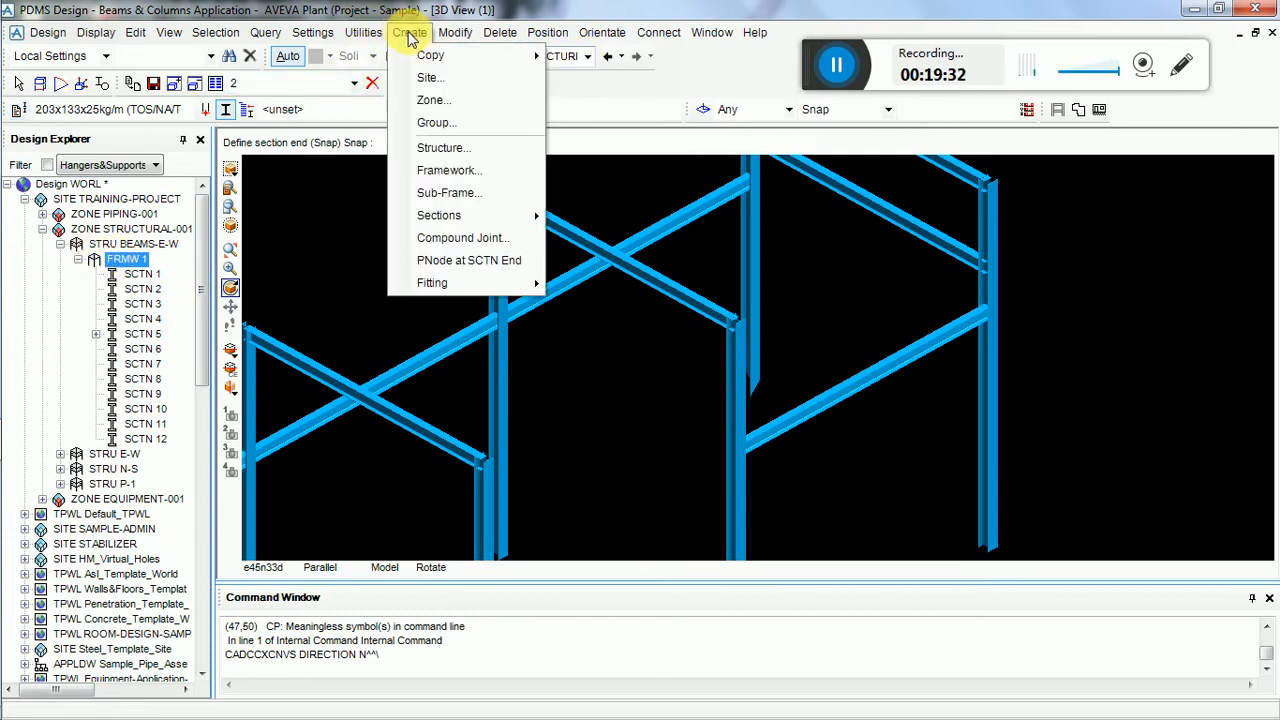
mouse_move(524, 224)
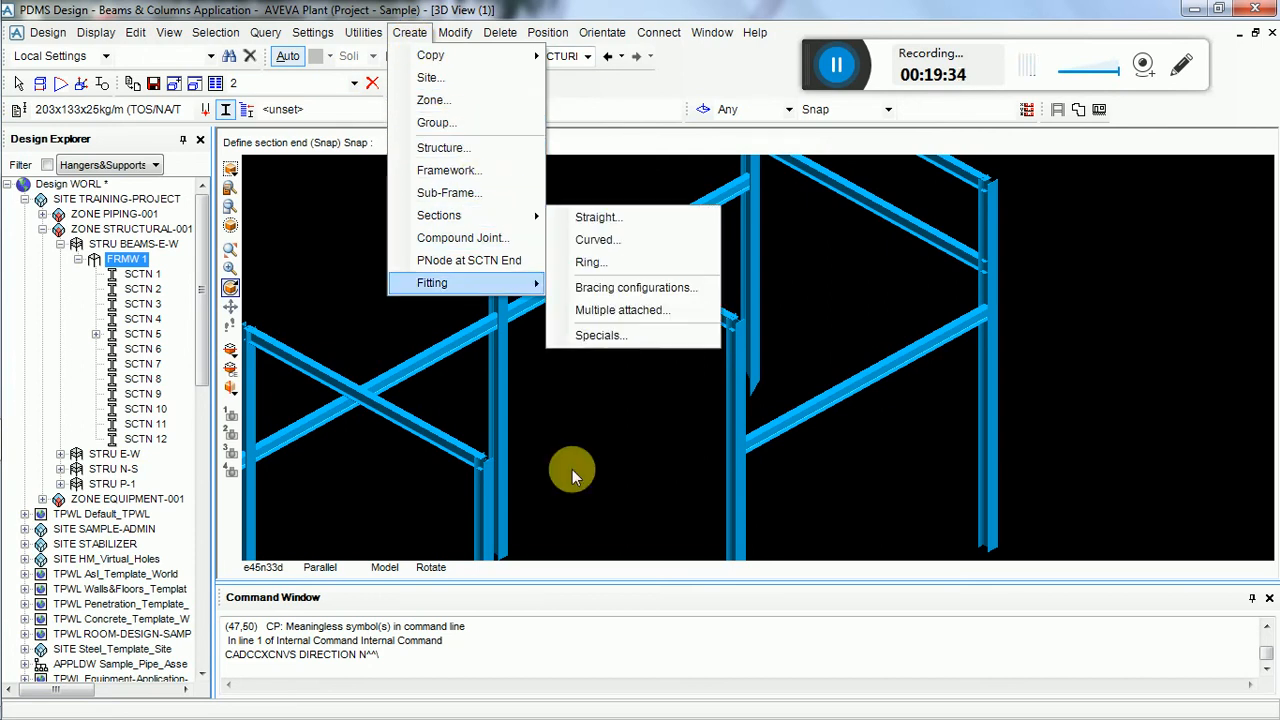
left_click(636, 372)
left_click(737, 429)
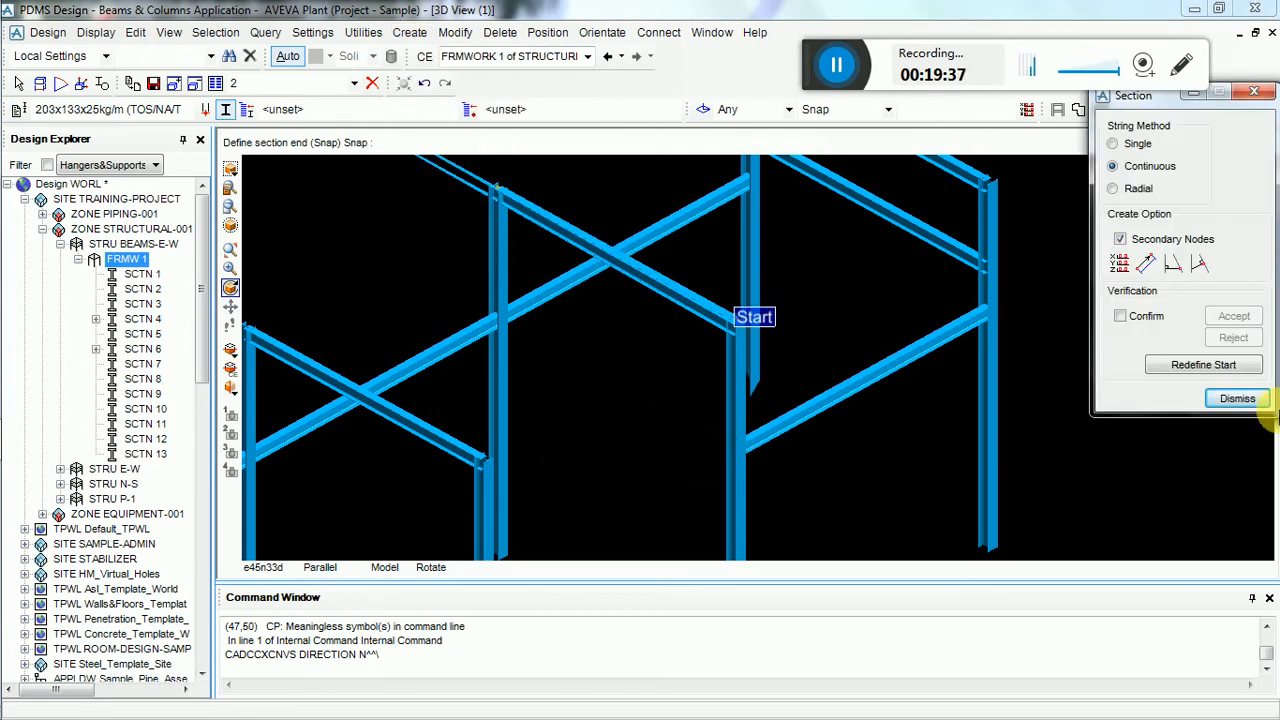
left_click(1255, 94)
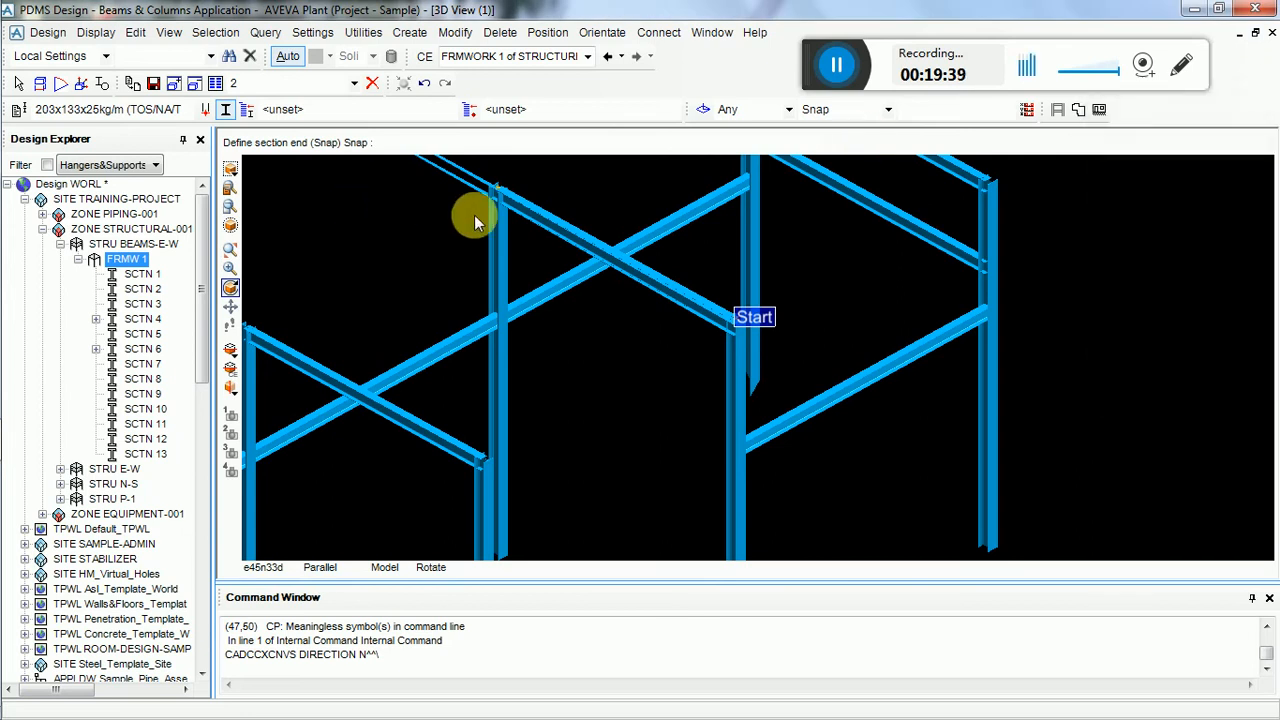
scroll(631, 360, "down", 5)
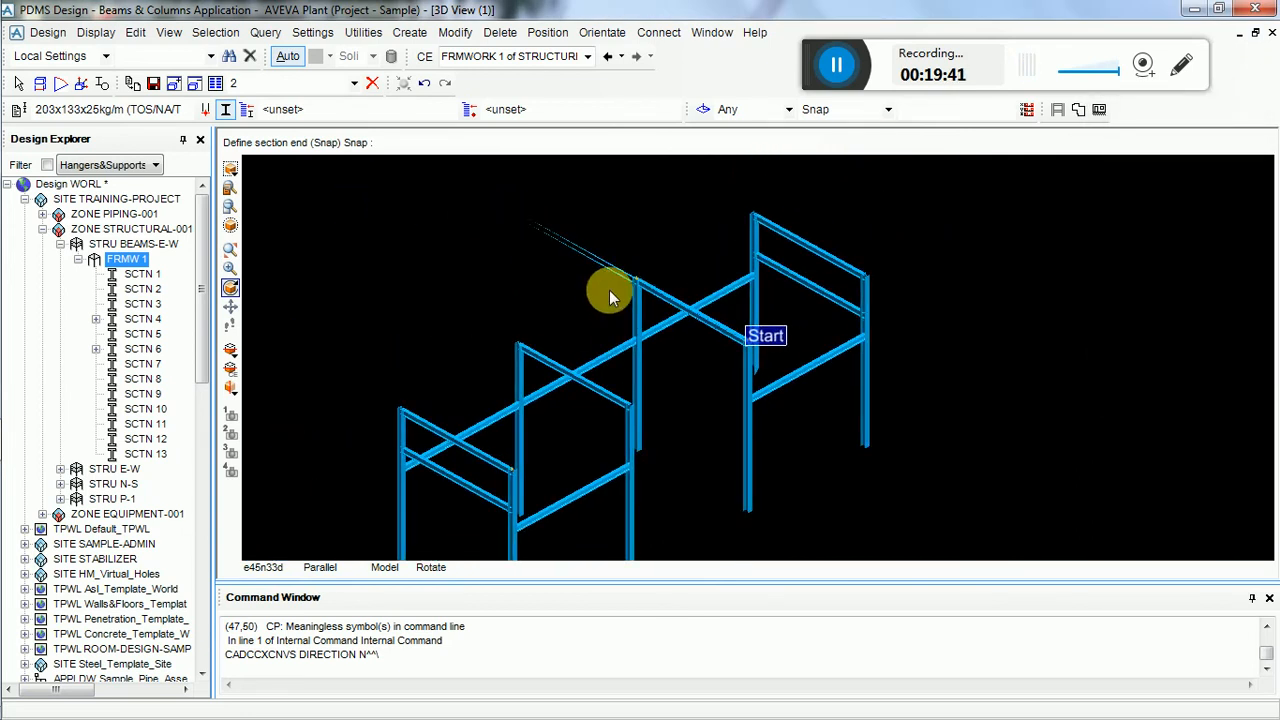
scroll(560, 240, "up", 1)
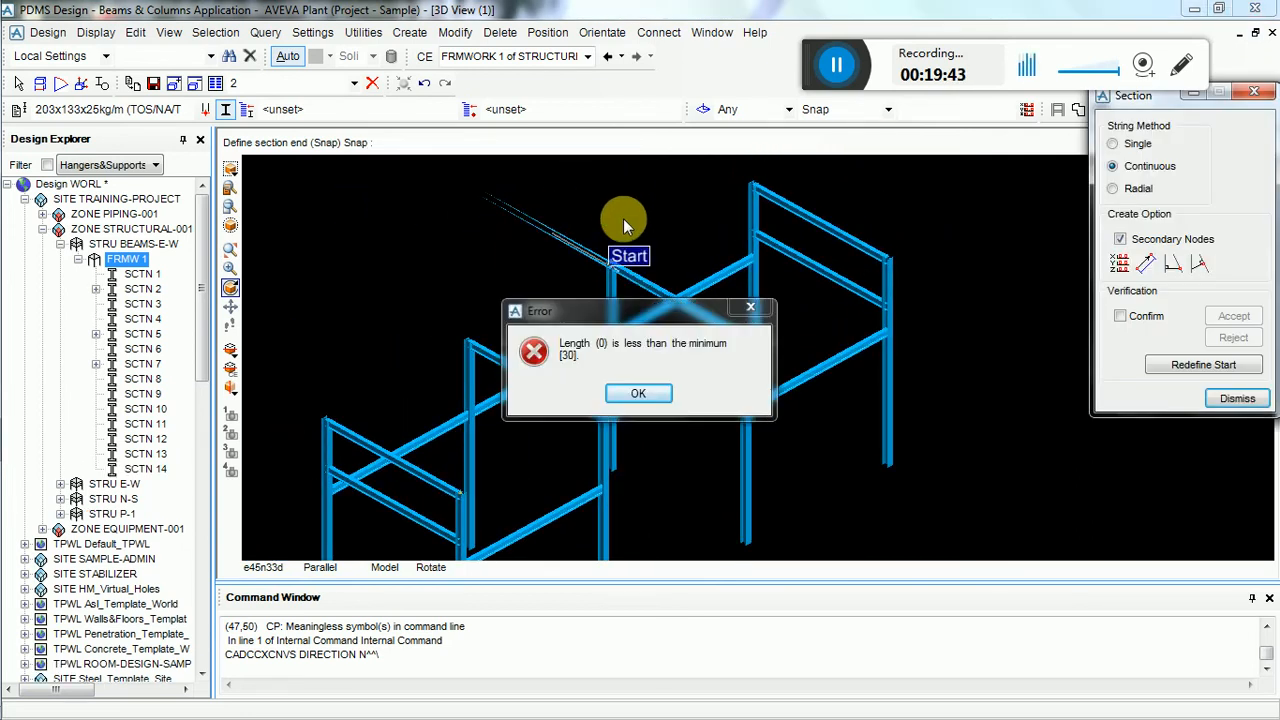
left_click(744, 313)
left_click(1238, 397)
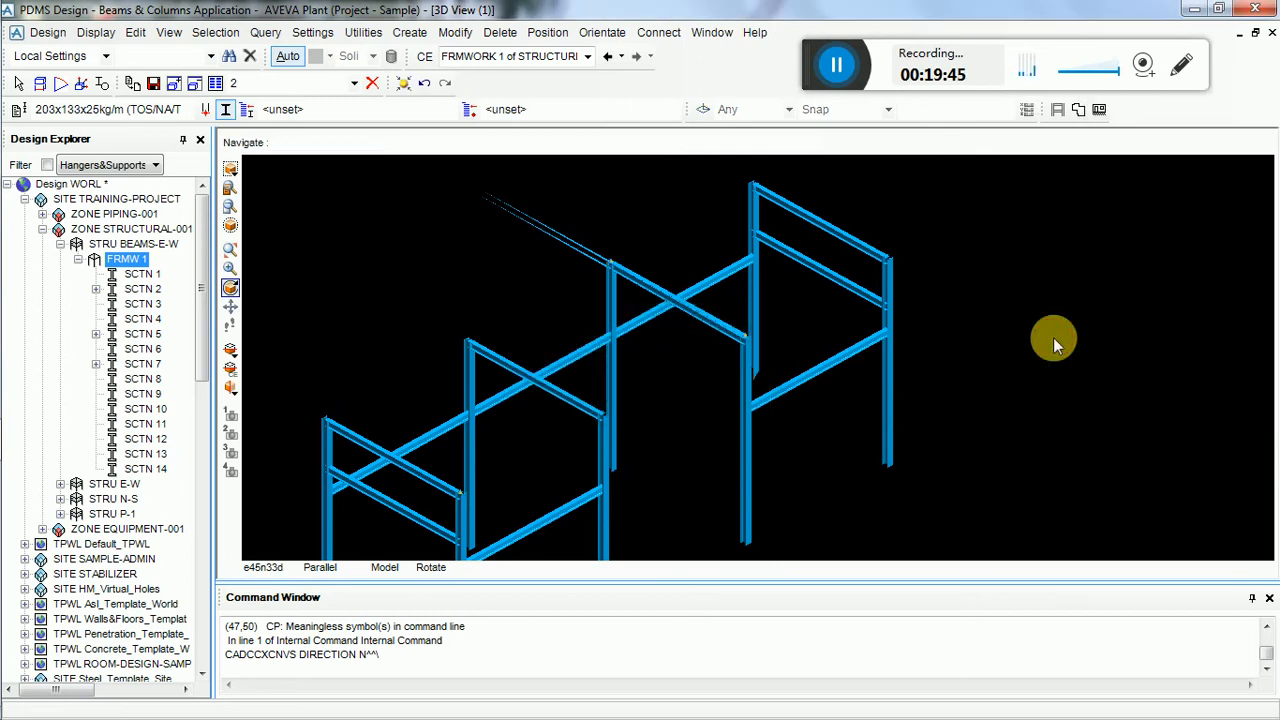
- Delete the stray section running outward past the top of the rear column and confirm the deletion
scroll(506, 201, "up", 3)
middle_click(506, 201)
scroll(752, 369, "up", 3)
scroll(856, 399, "up", 2)
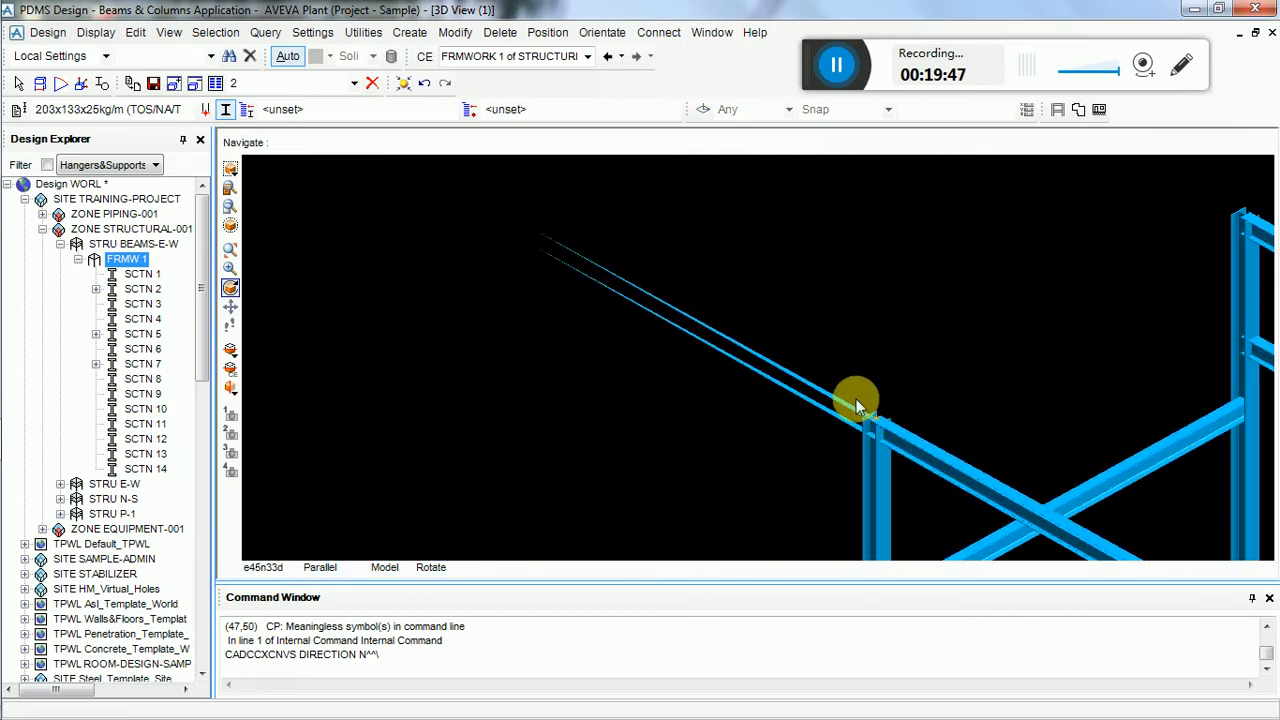
scroll(892, 429, "up", 2)
left_click(891, 429)
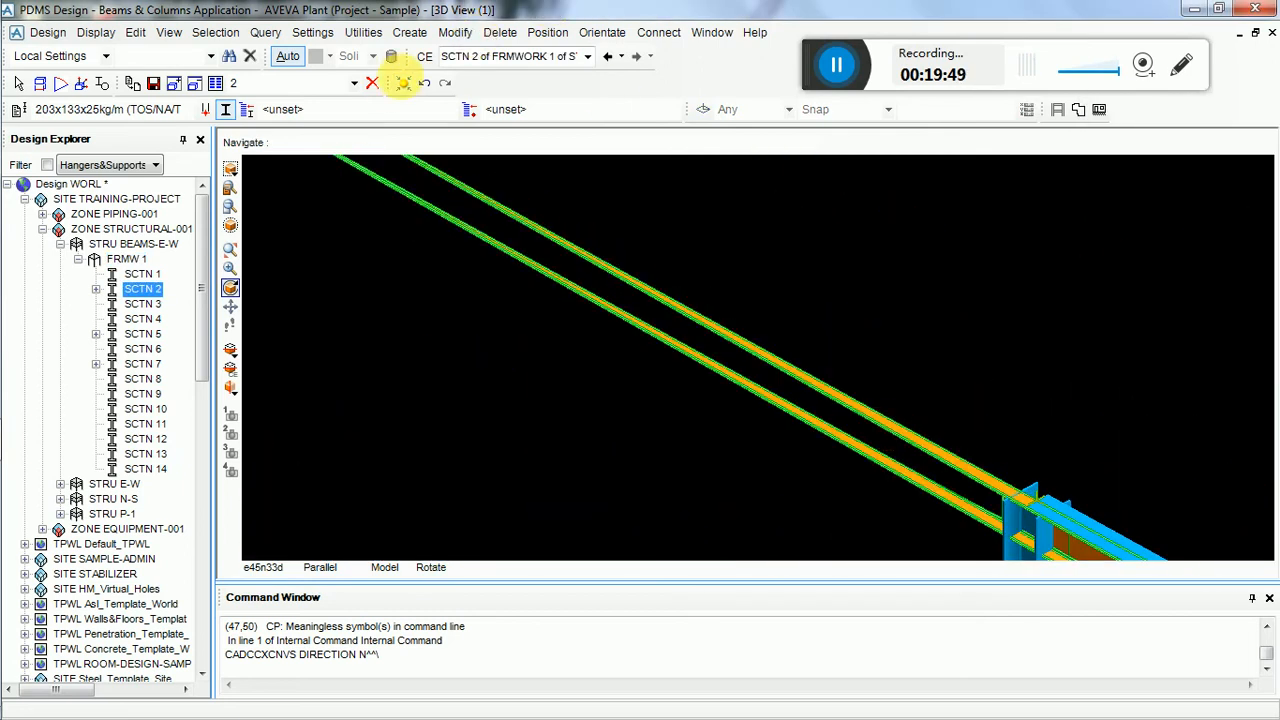
left_click(372, 83)
left_click(604, 399)
scroll(586, 366, "down", 5)
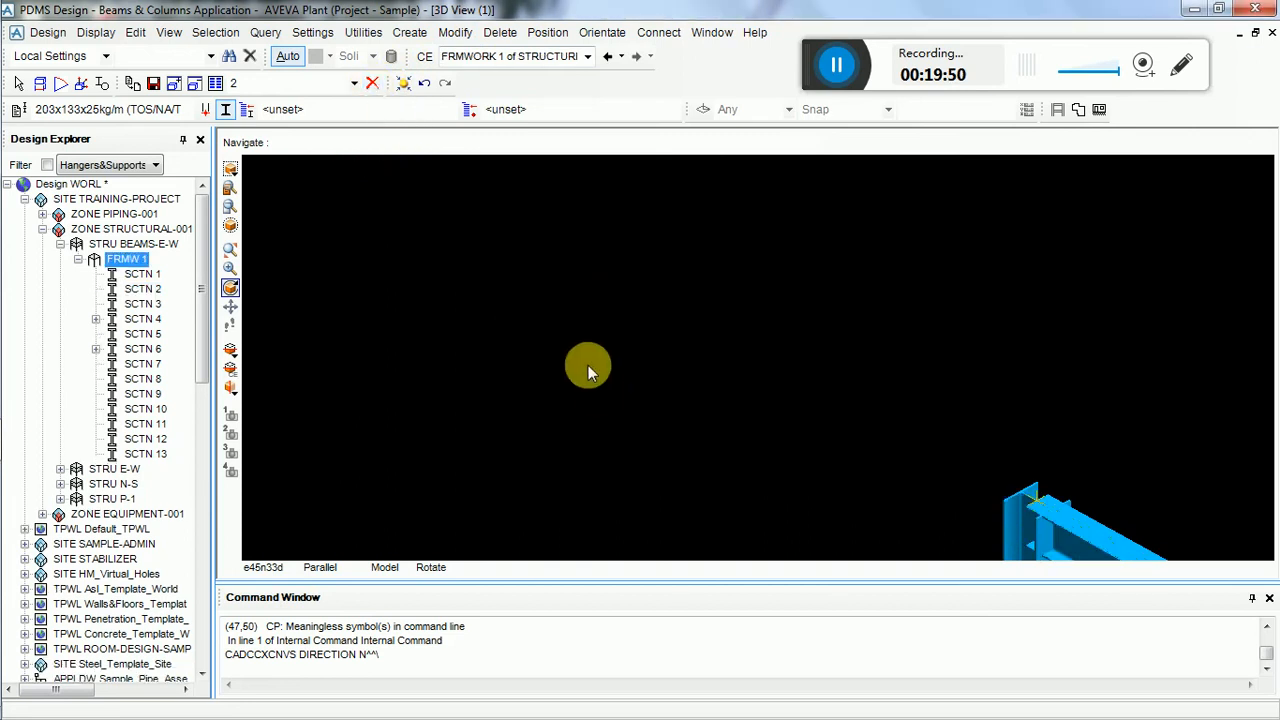
- Start a straight section in the framework at explicit World coordinates West 315720, North 304800, Up 107160
scroll(870, 430, "up", 2)
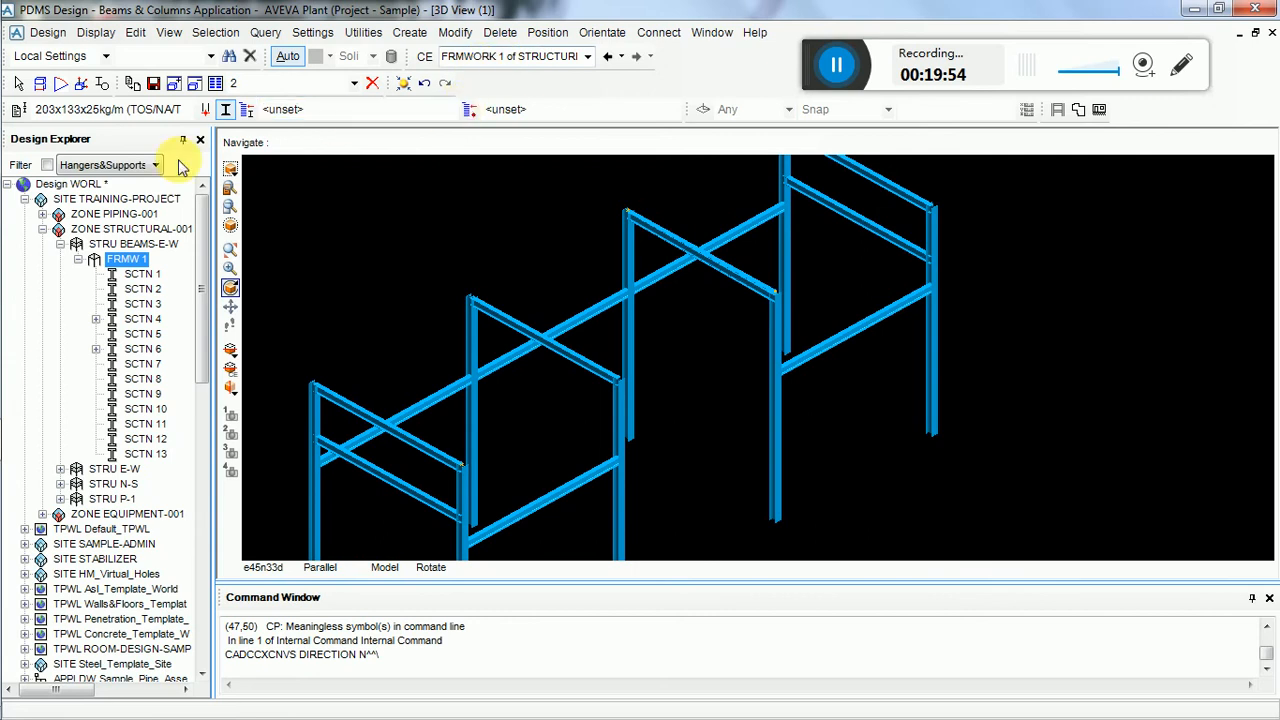
left_click(410, 36)
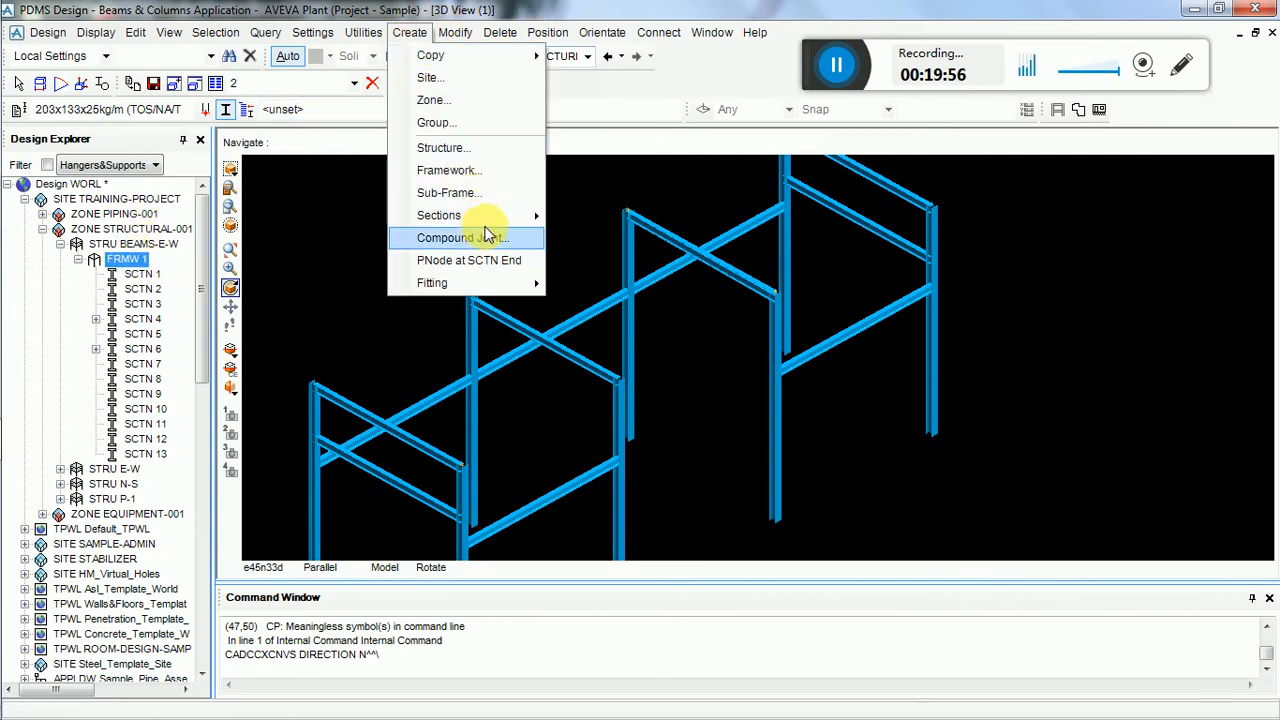
mouse_move(470, 215)
left_click(580, 214)
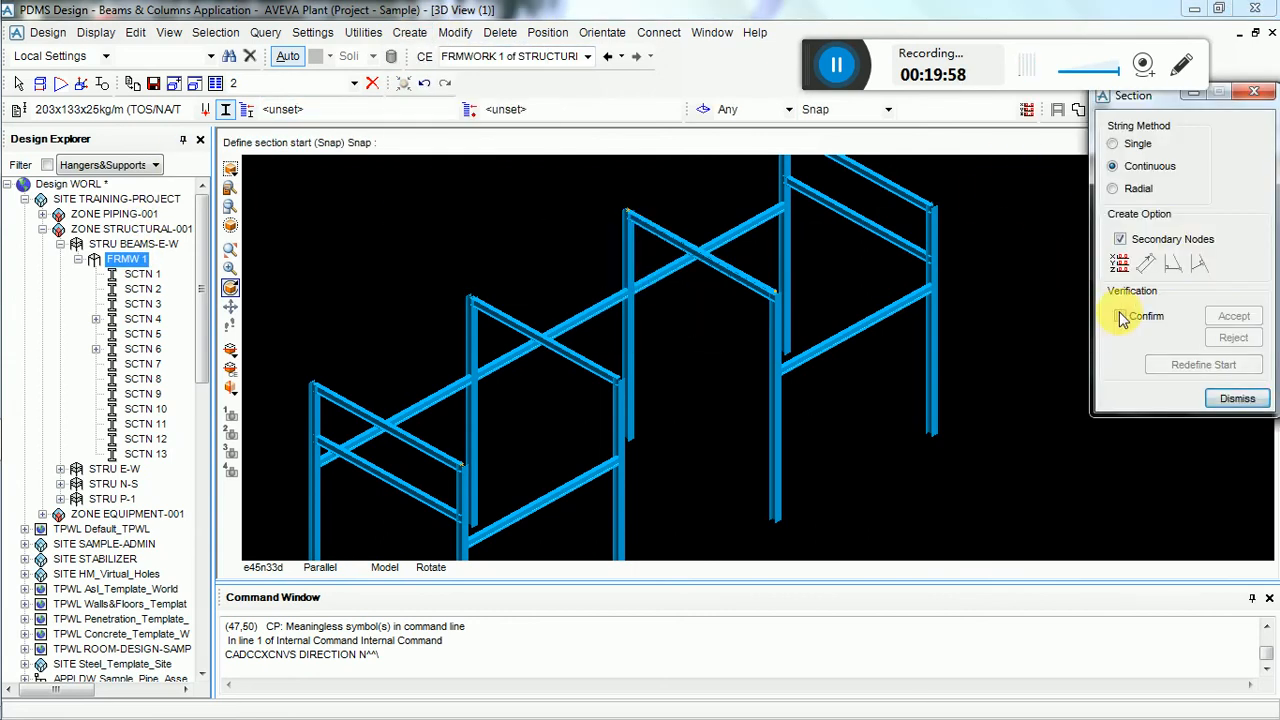
left_click(1118, 263)
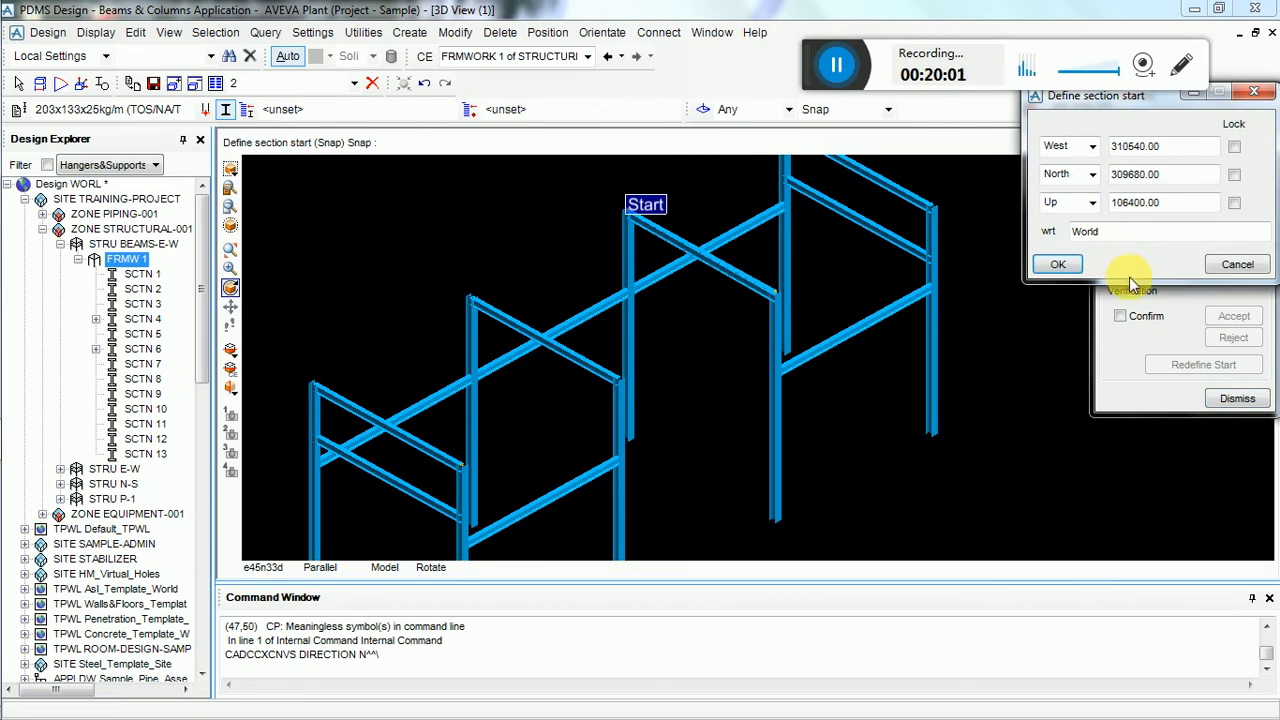
left_click_drag(1205, 147, 1050, 150)
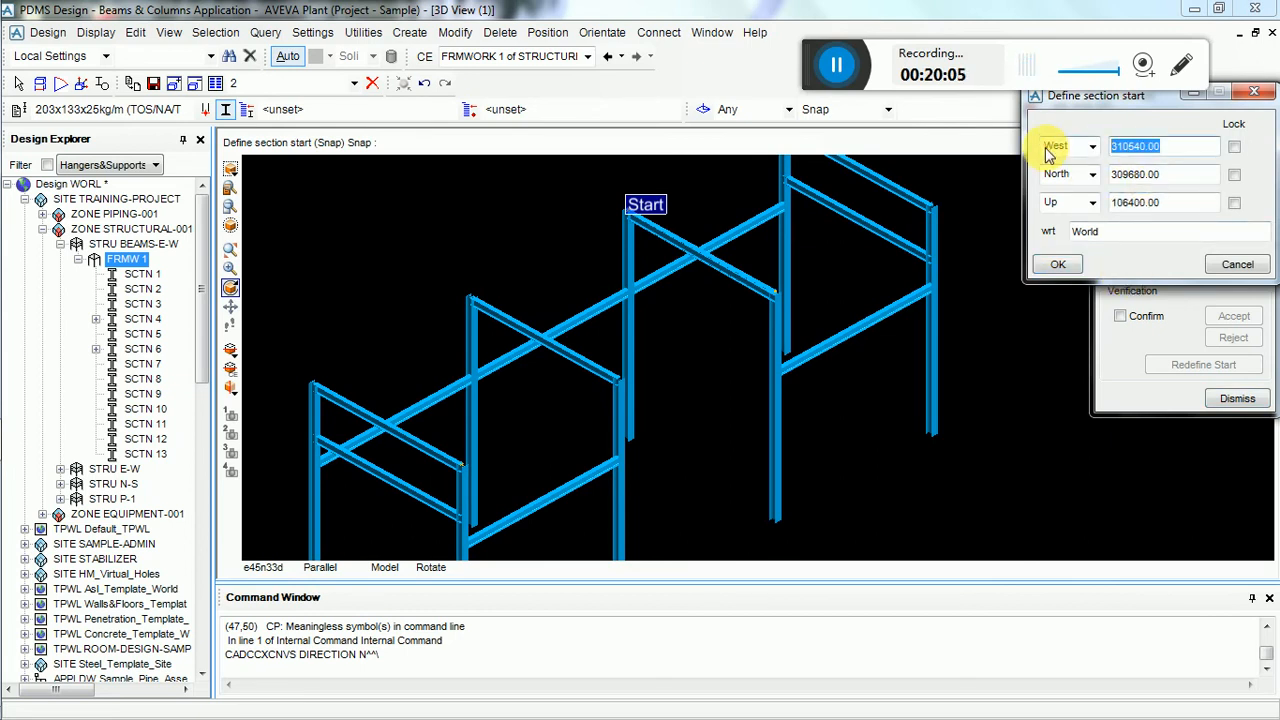
type("315720")
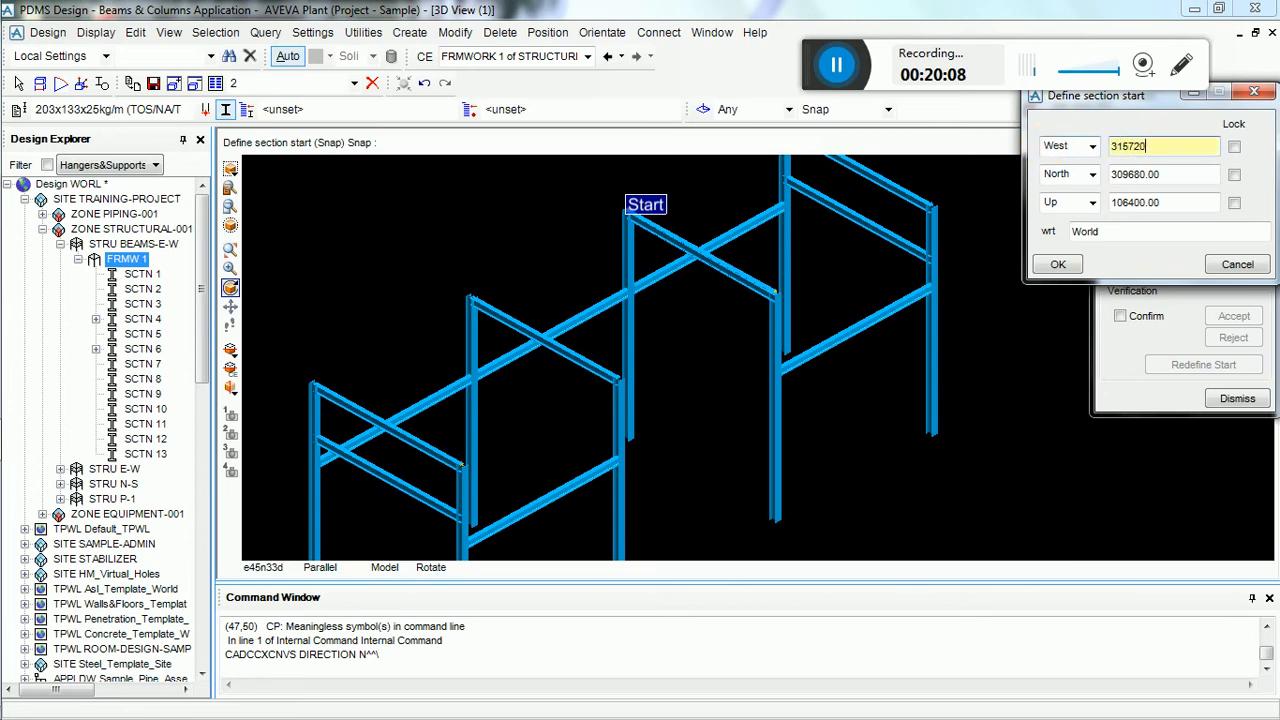
key("Tab")
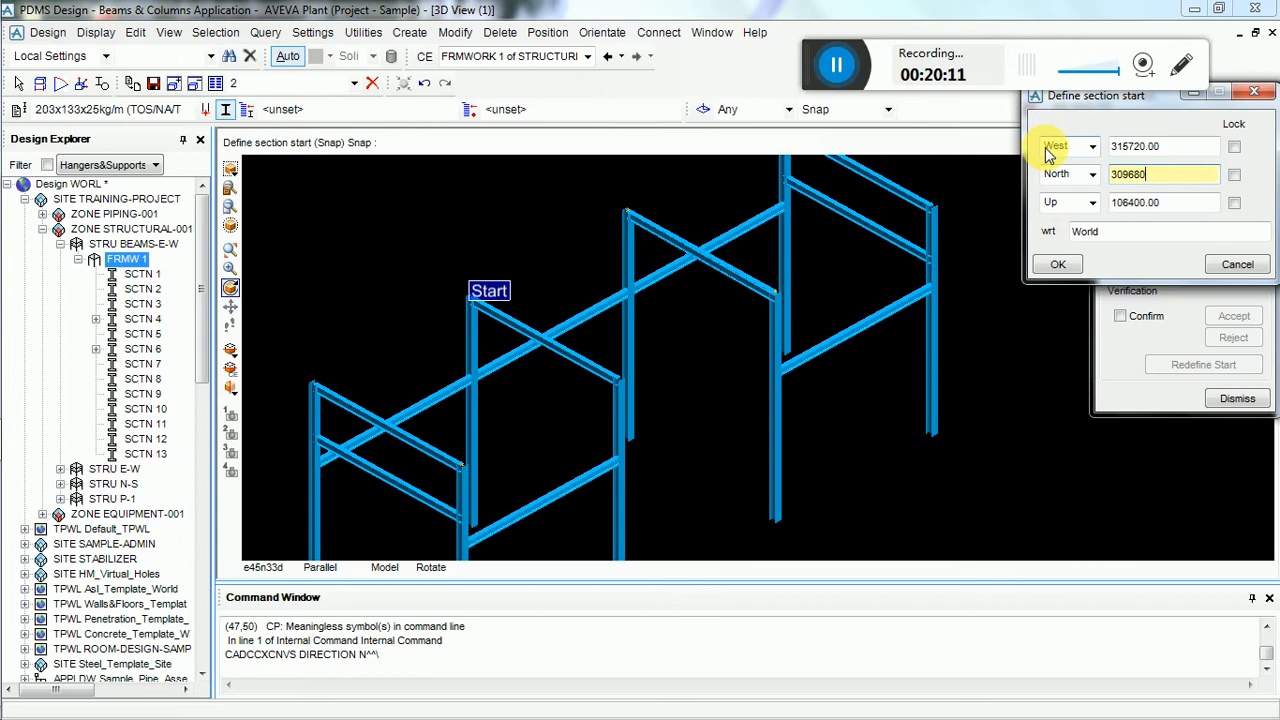
type("3")
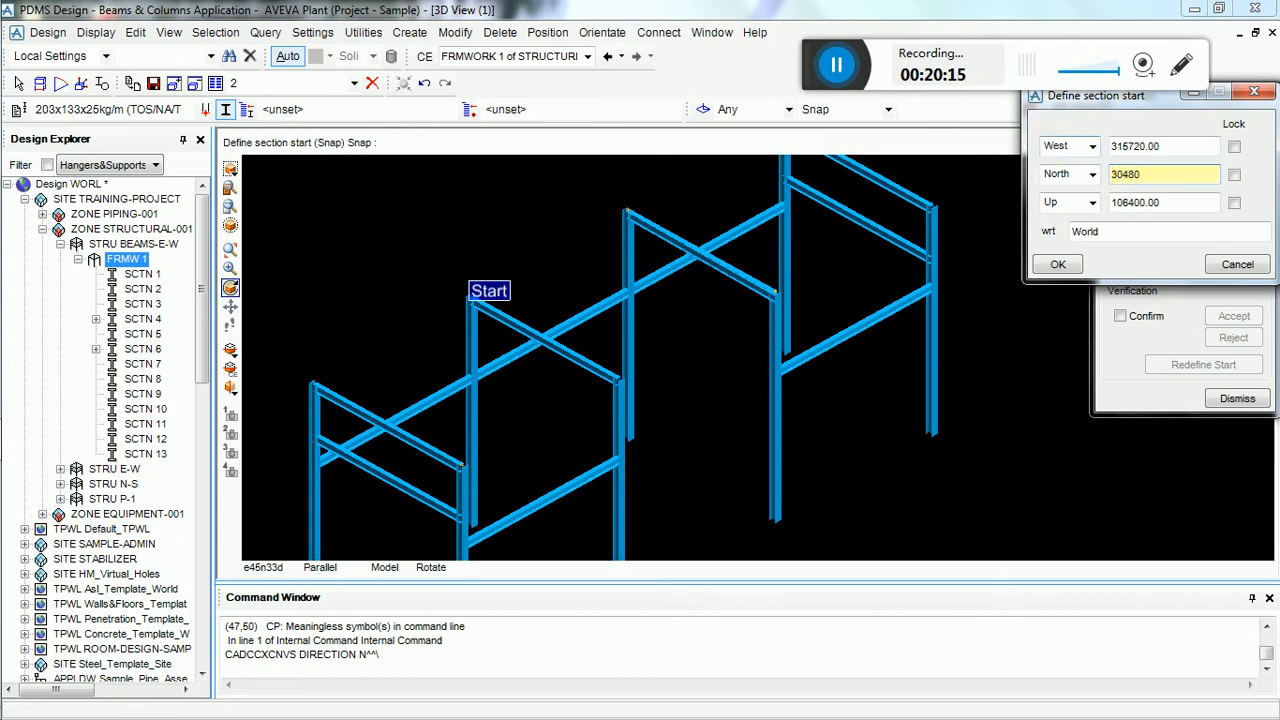
key("Tab")
key("BackSpace")
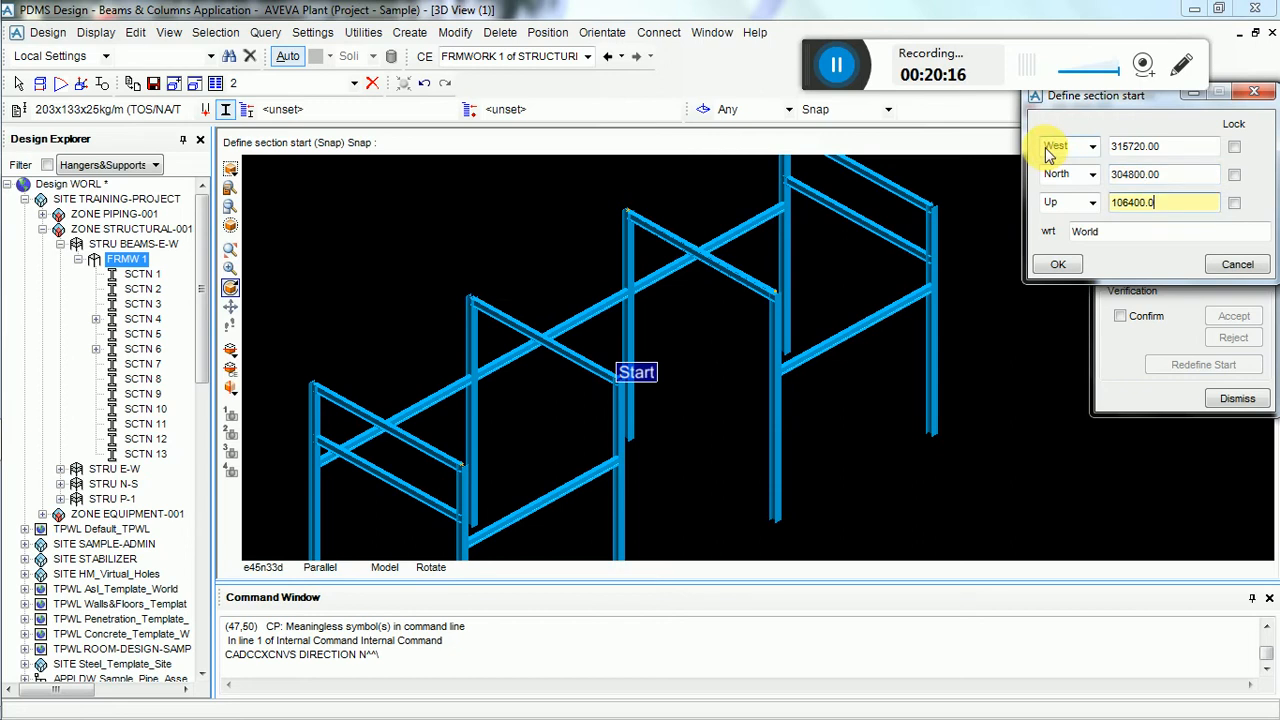
type("10")
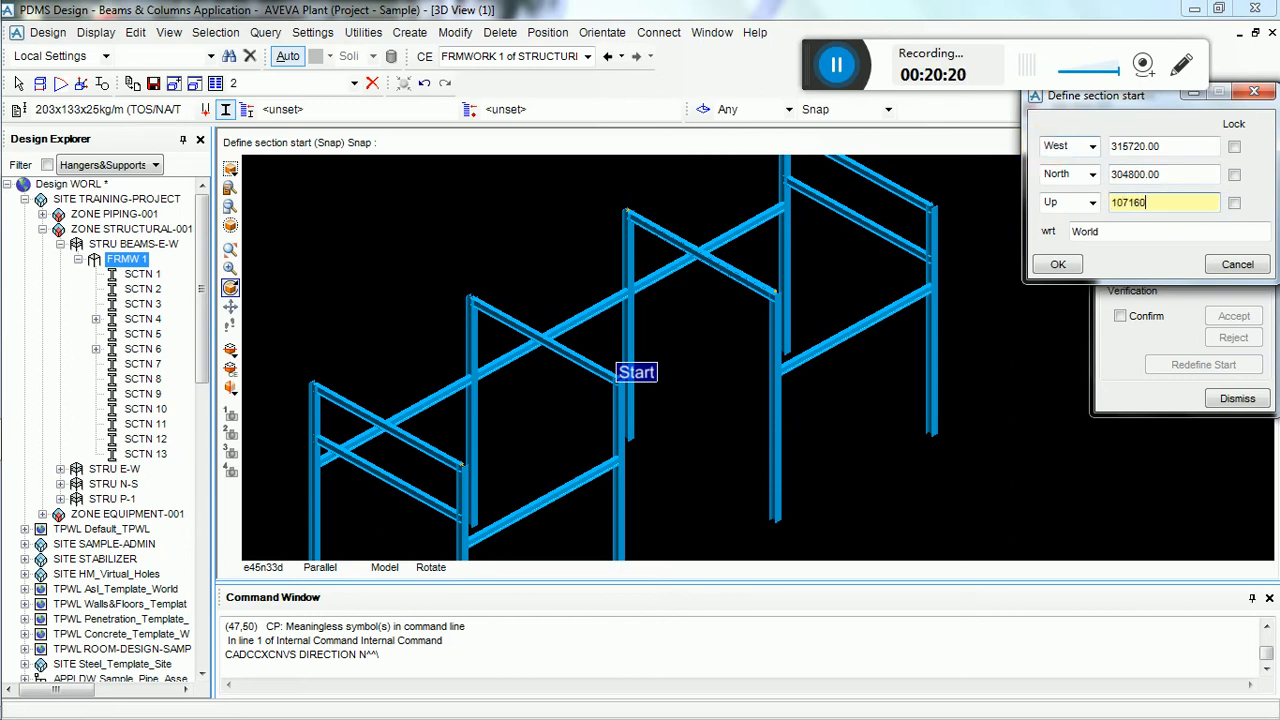
key("Tab")
left_click(1068, 268)
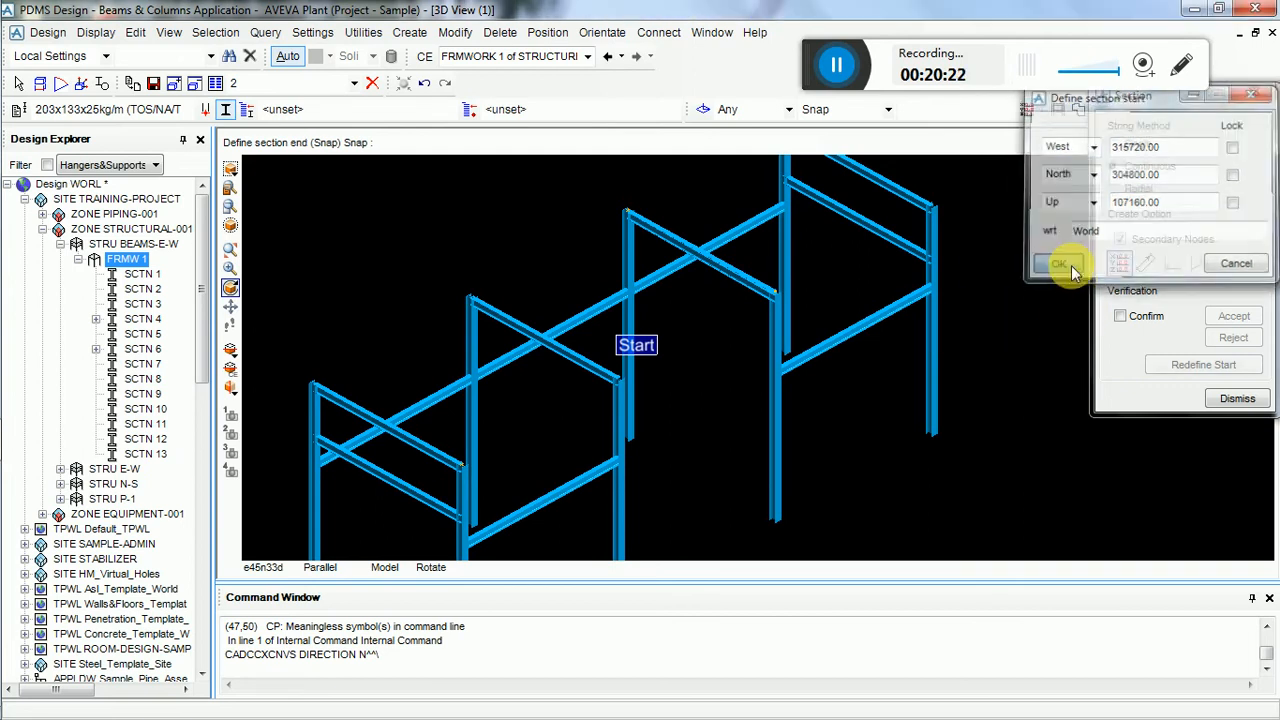
- Define the section's end in direction E at a distance of 5180 to create the longitudinal beam
left_click(1146, 264)
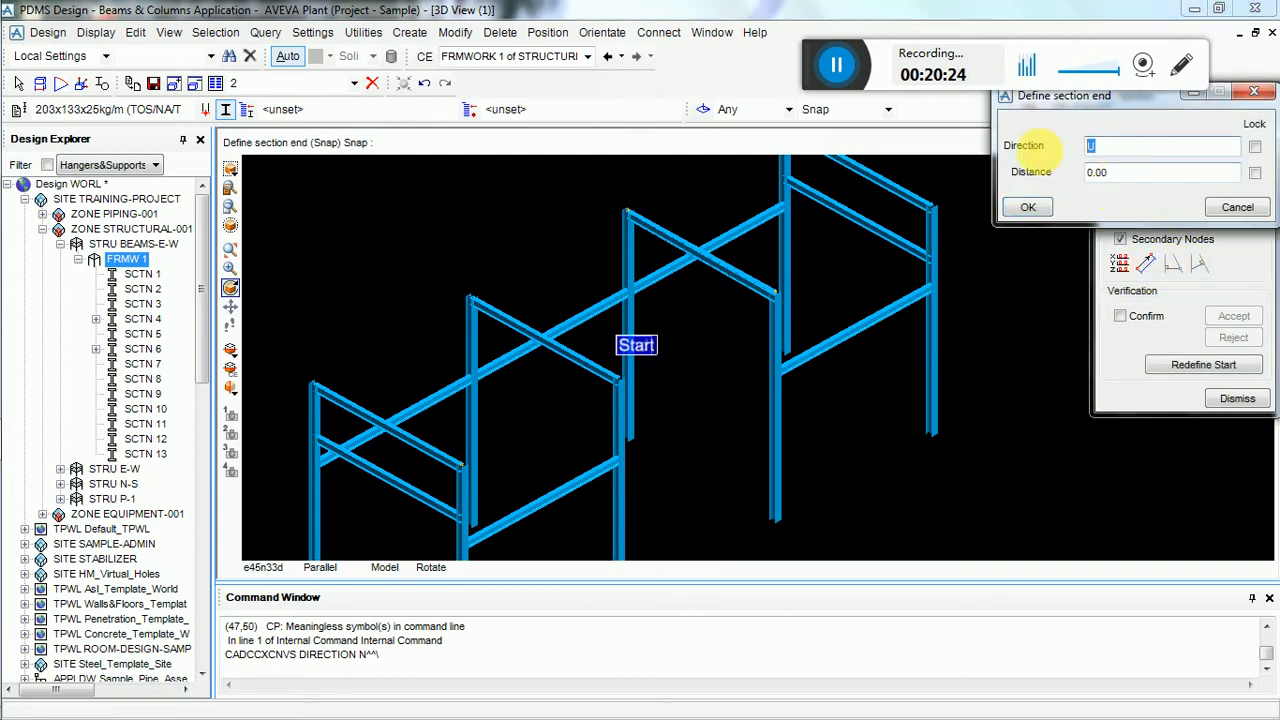
type("E")
key("Tab")
type("0.0")
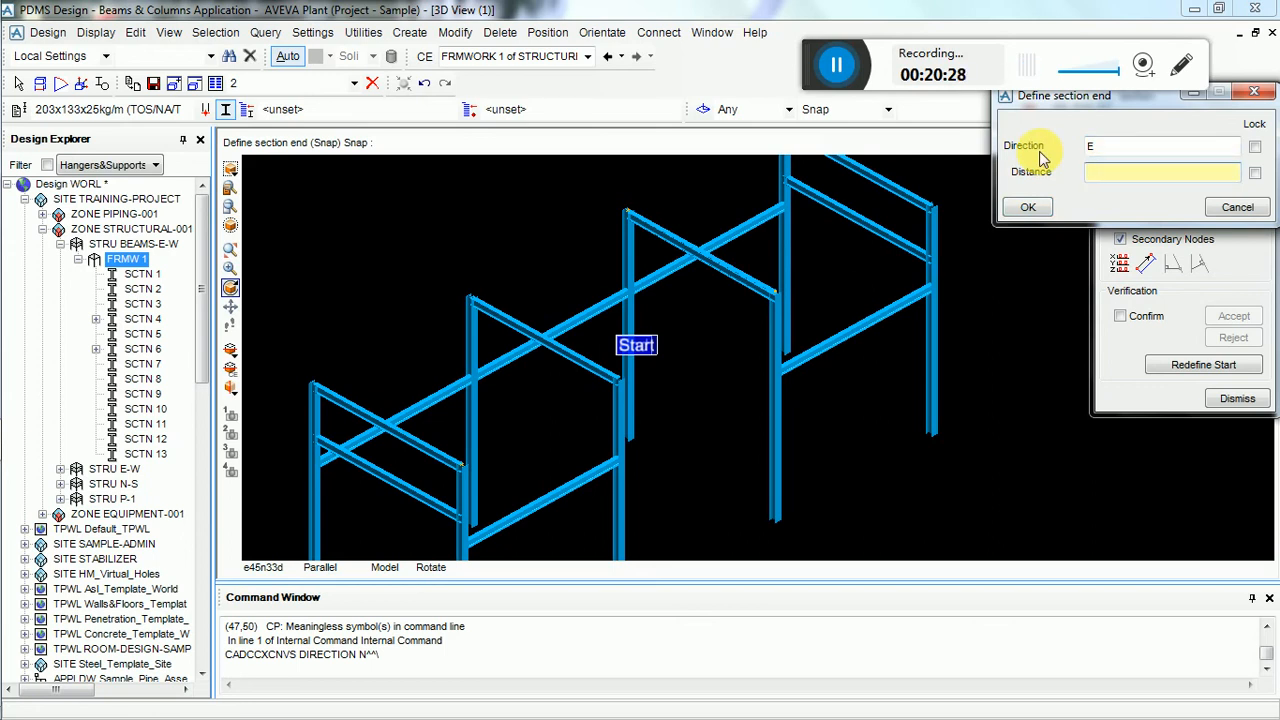
type("5180.00")
left_click(1022, 206)
key("F8")
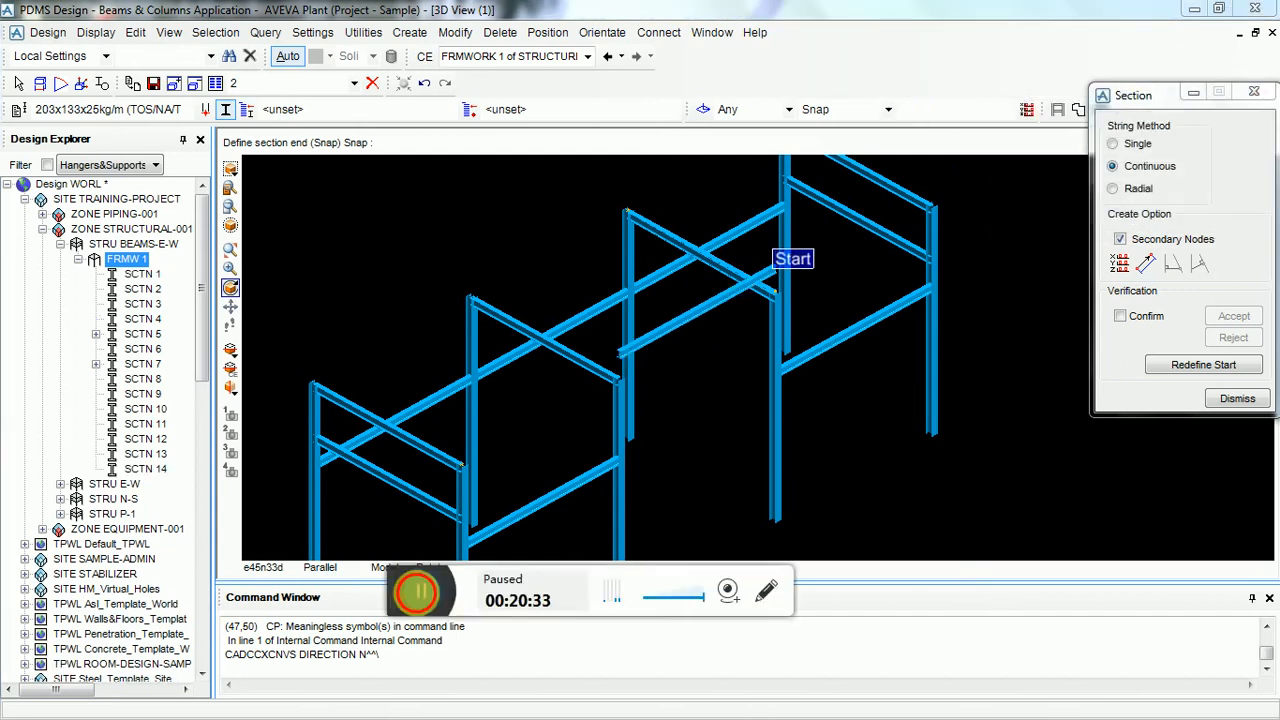
left_click(417, 592)
left_click_drag(443, 586, 853, 33)
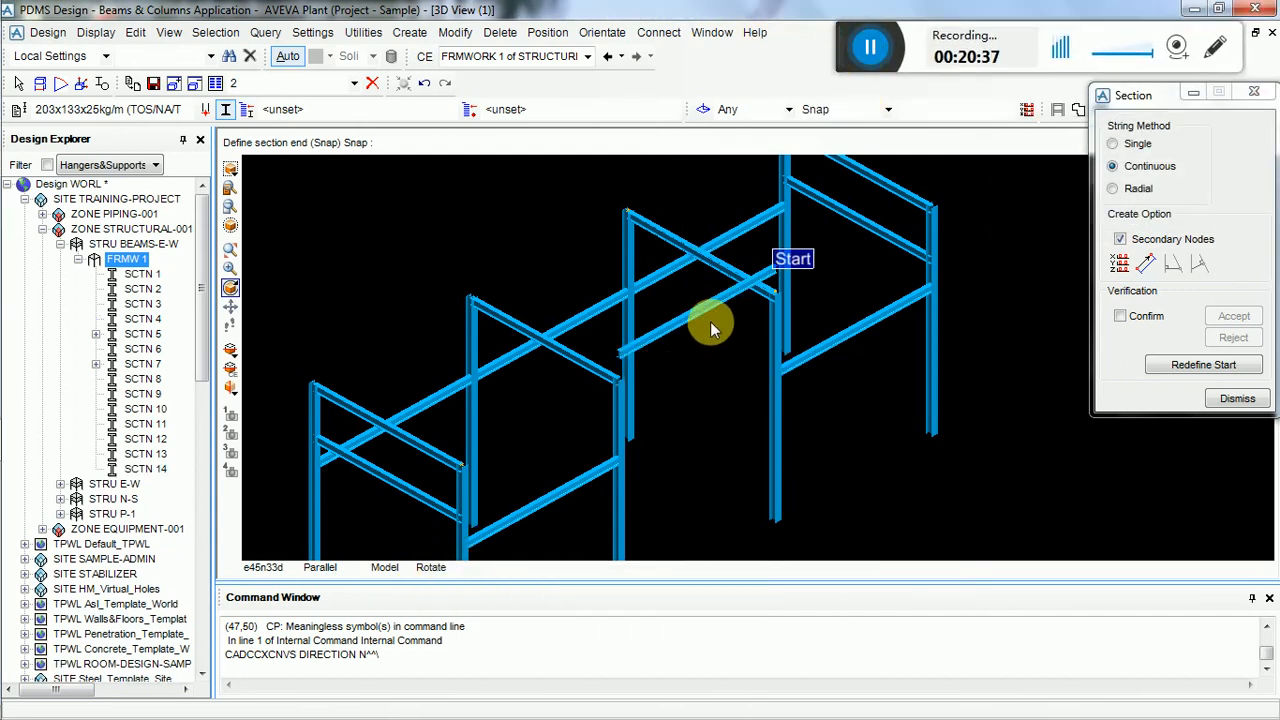
- Redefine the start point for a new section, setting its West coordinate to 320910
scroll(710, 322, "up", 5)
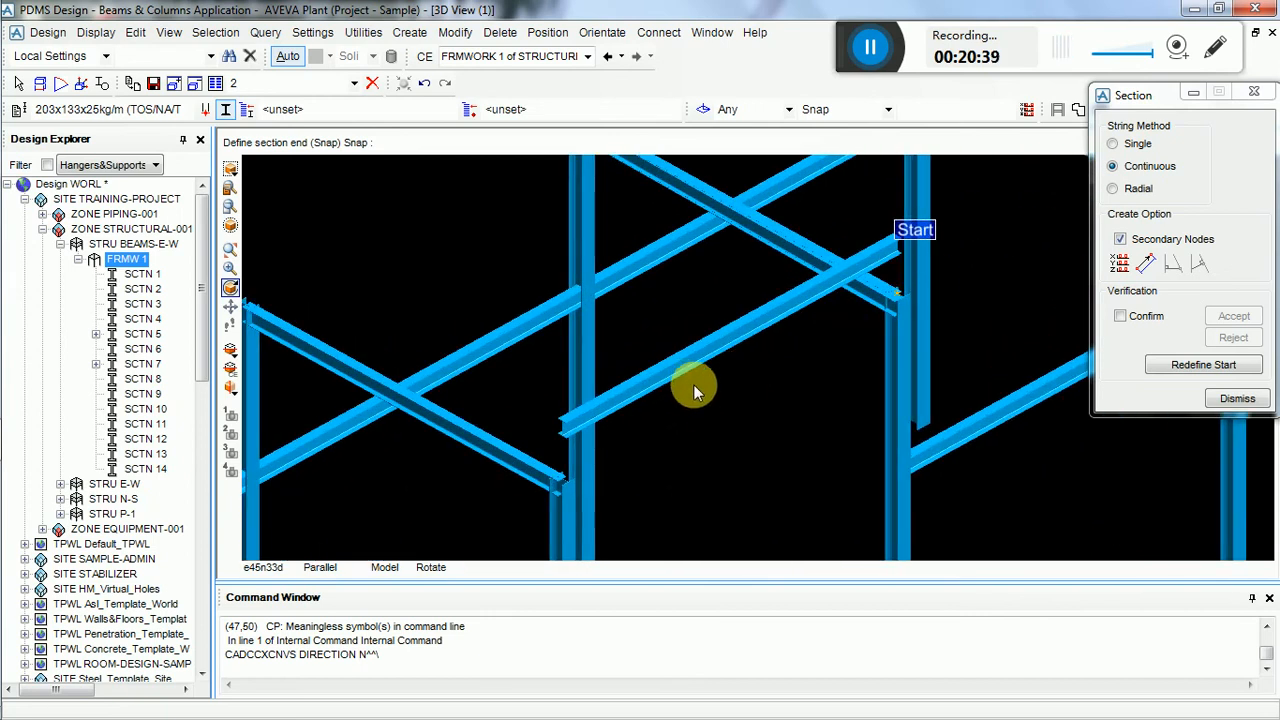
scroll(694, 386, "down", 5)
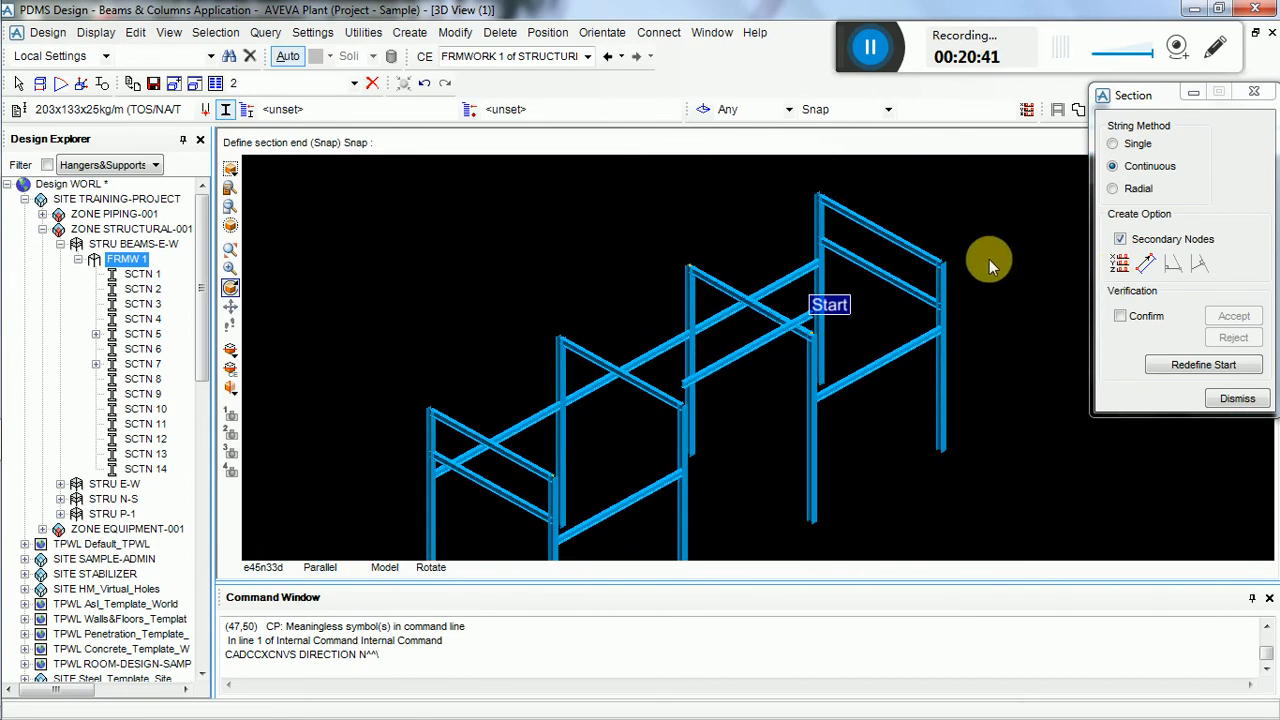
scroll(690, 424, "up", 5)
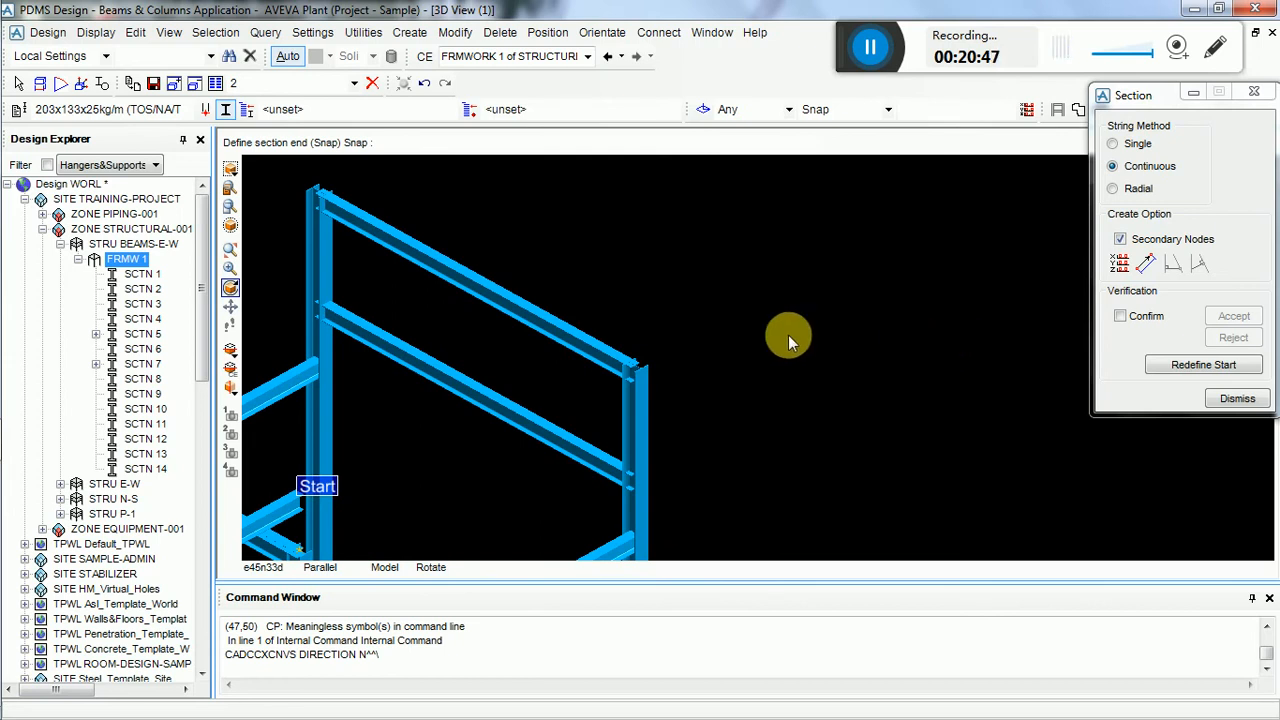
left_click(1188, 366)
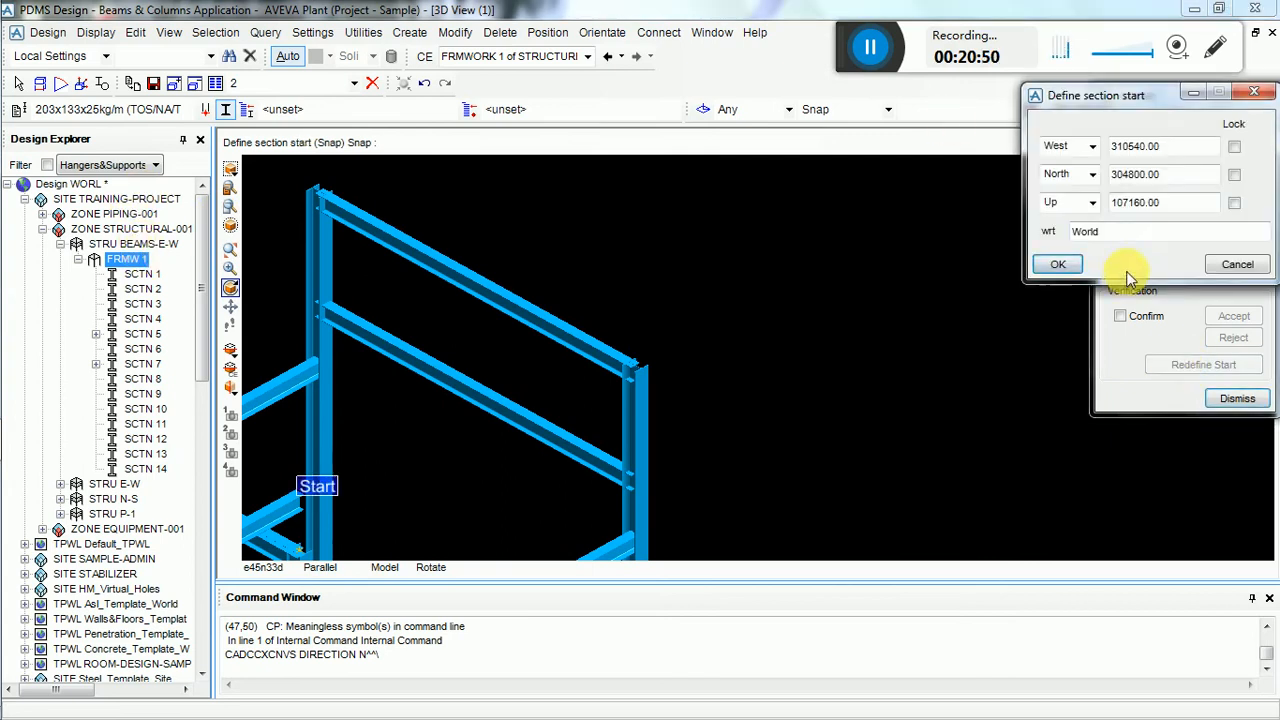
left_click(1170, 146)
left_click(994, 150)
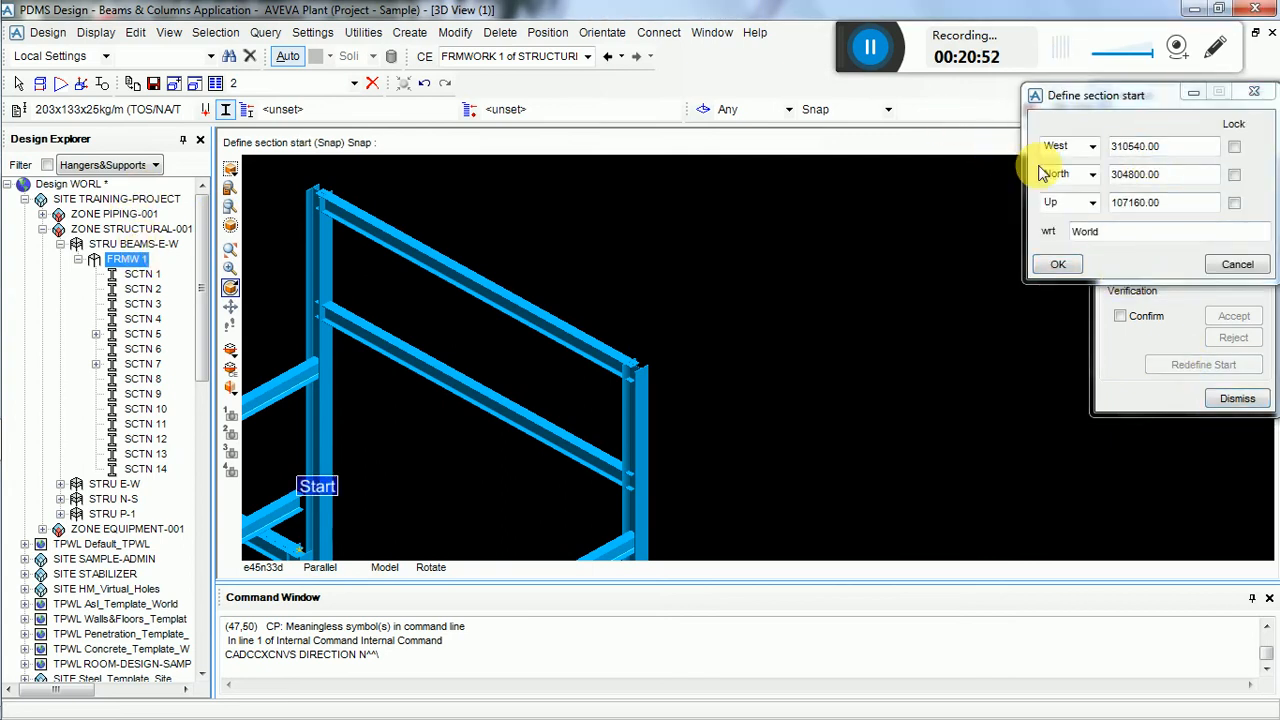
scroll(1040, 173, "down", 2)
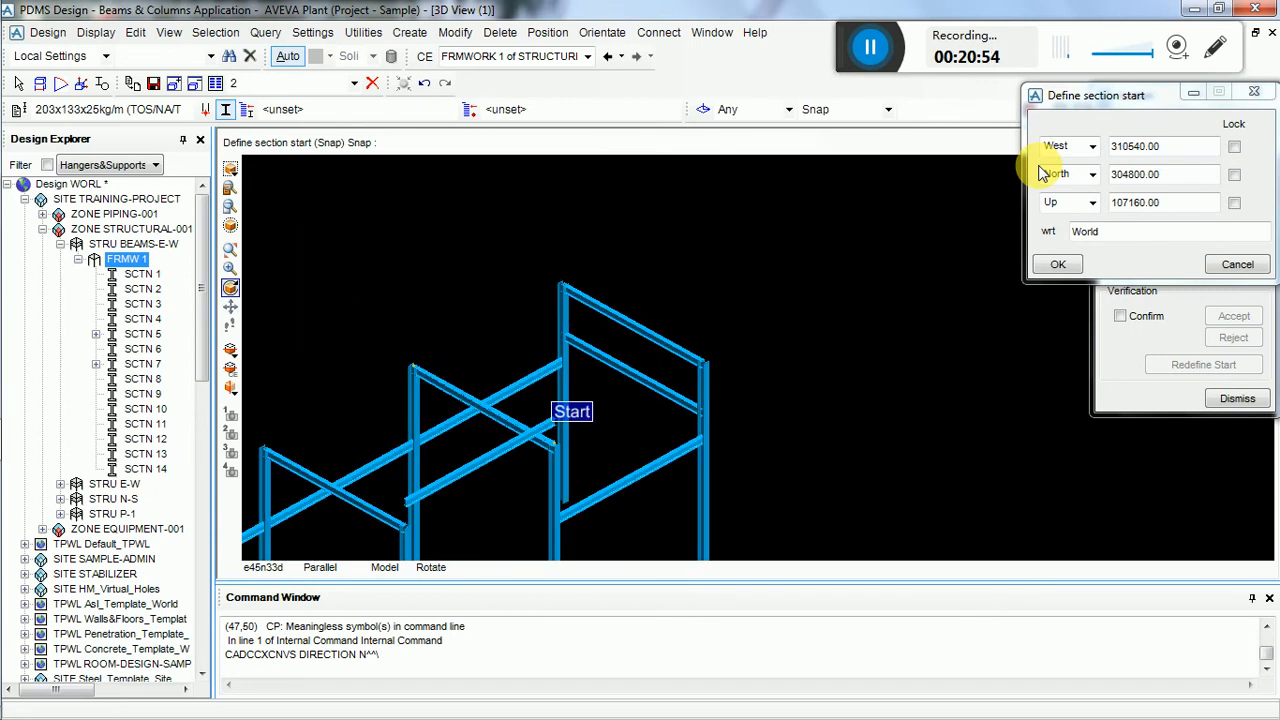
left_click_drag(1194, 146, 1110, 148)
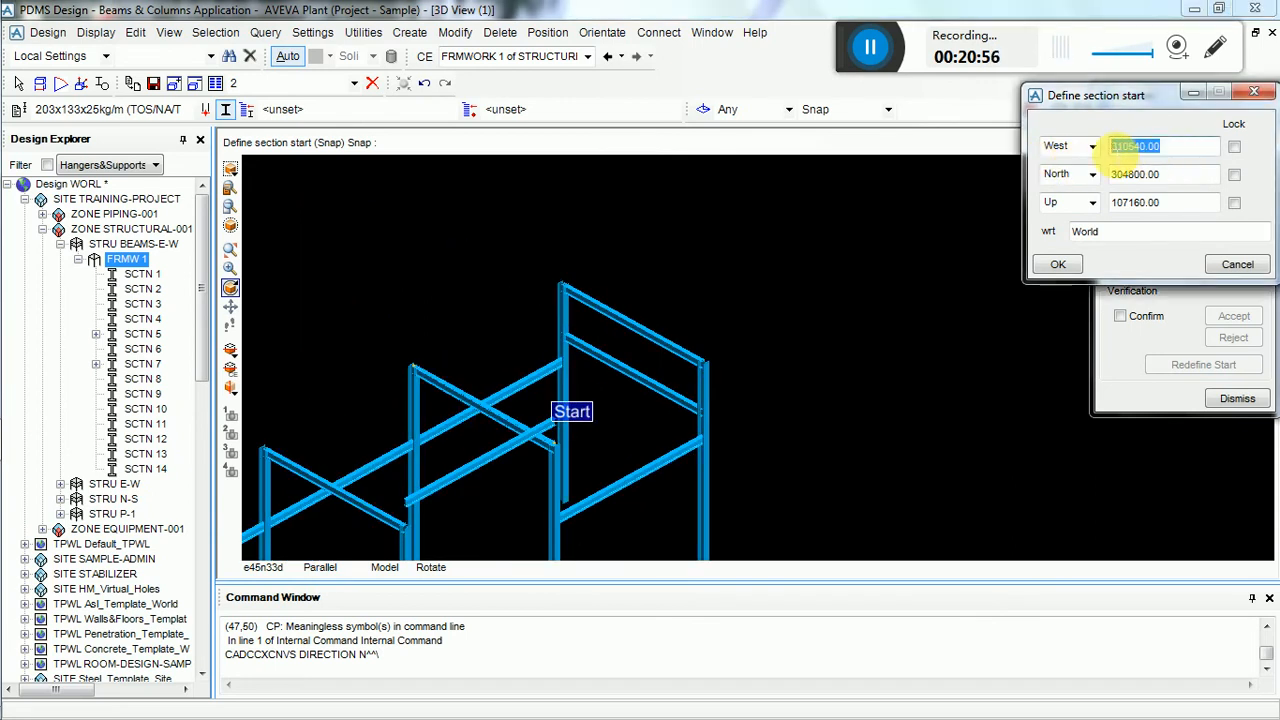
type("3")
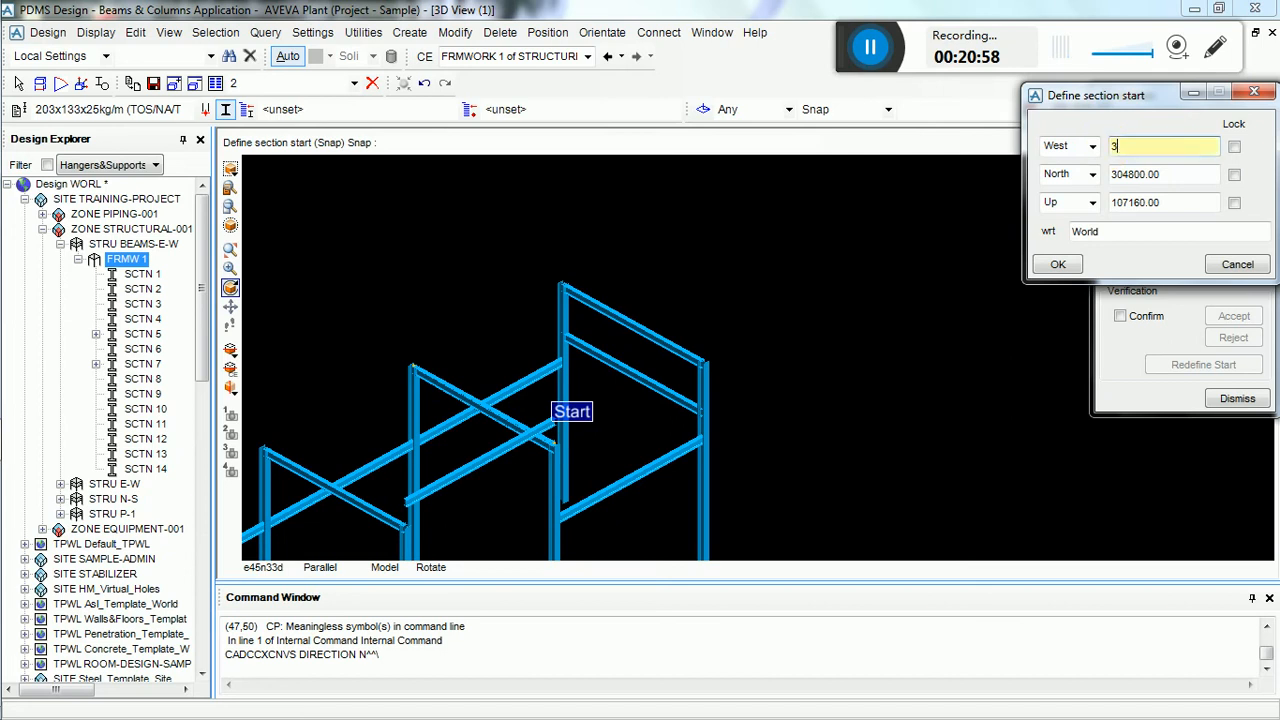
type("20910")
key("Return")
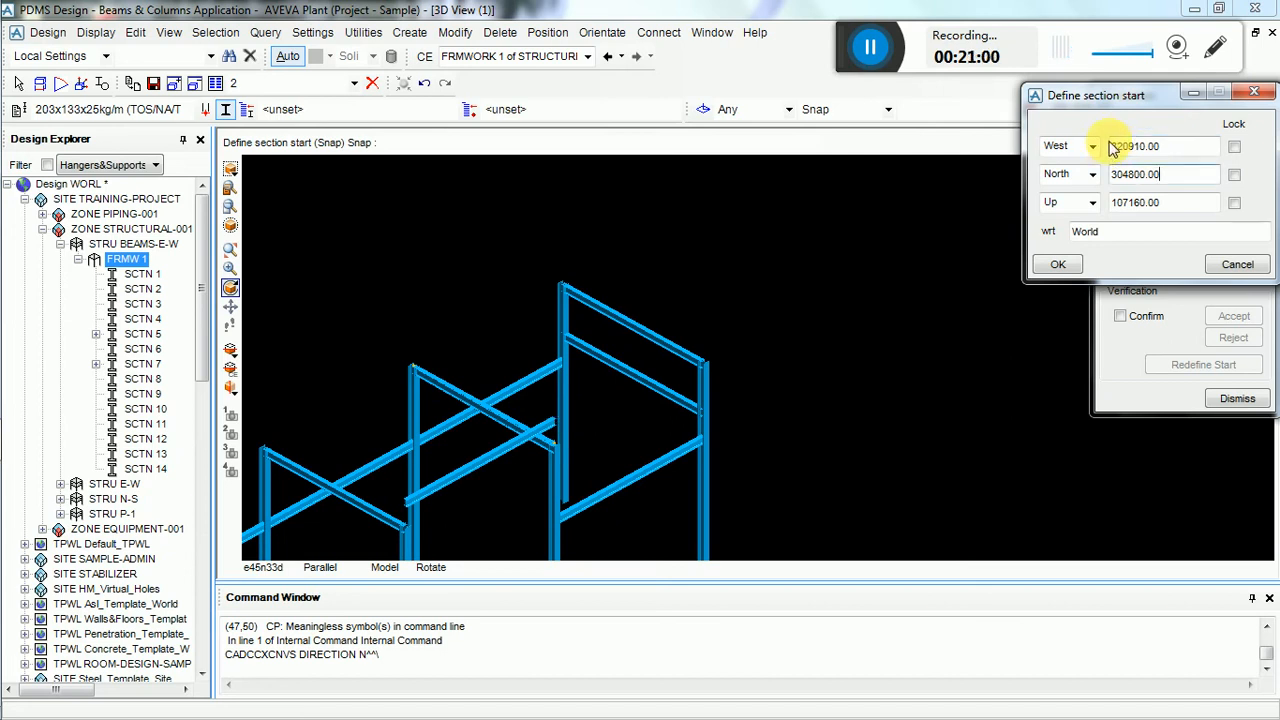
- Set the start point's Up coordinate to 106400, keeping North 304800 relative to World, and accept the start position
scroll(788, 265, "down", 2)
scroll(845, 327, "up", 5)
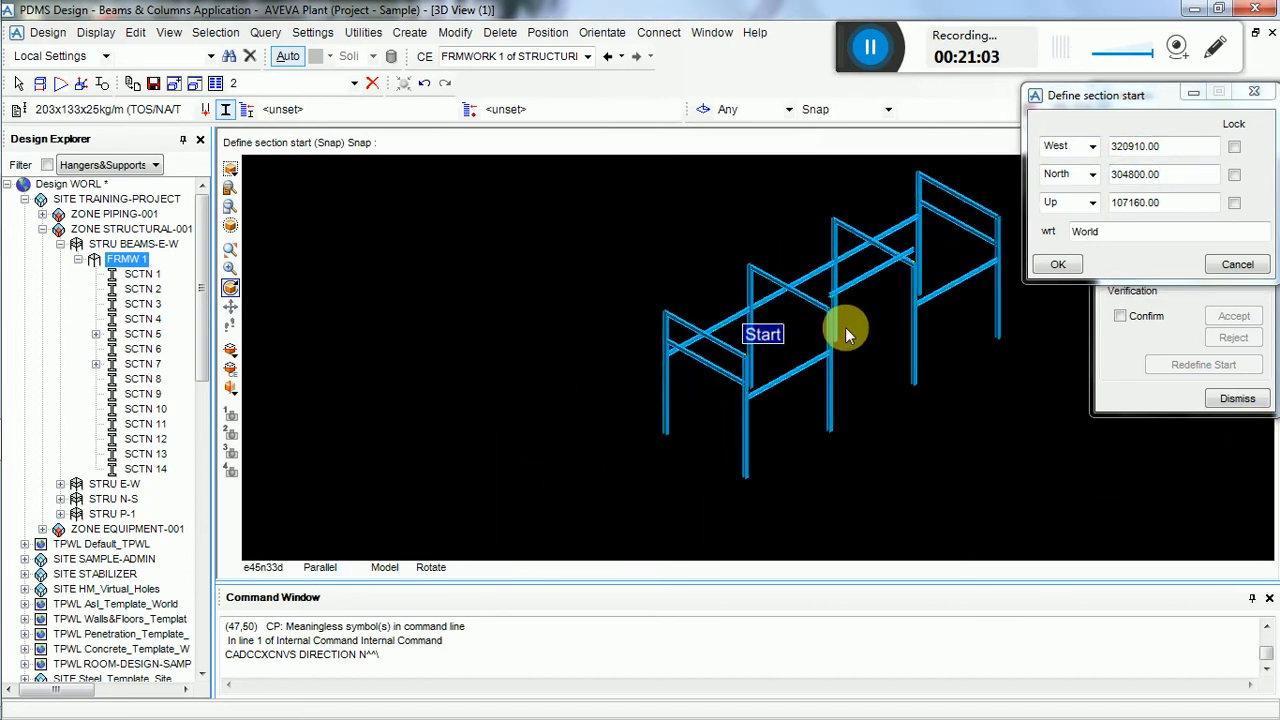
scroll(745, 349, "up", 1)
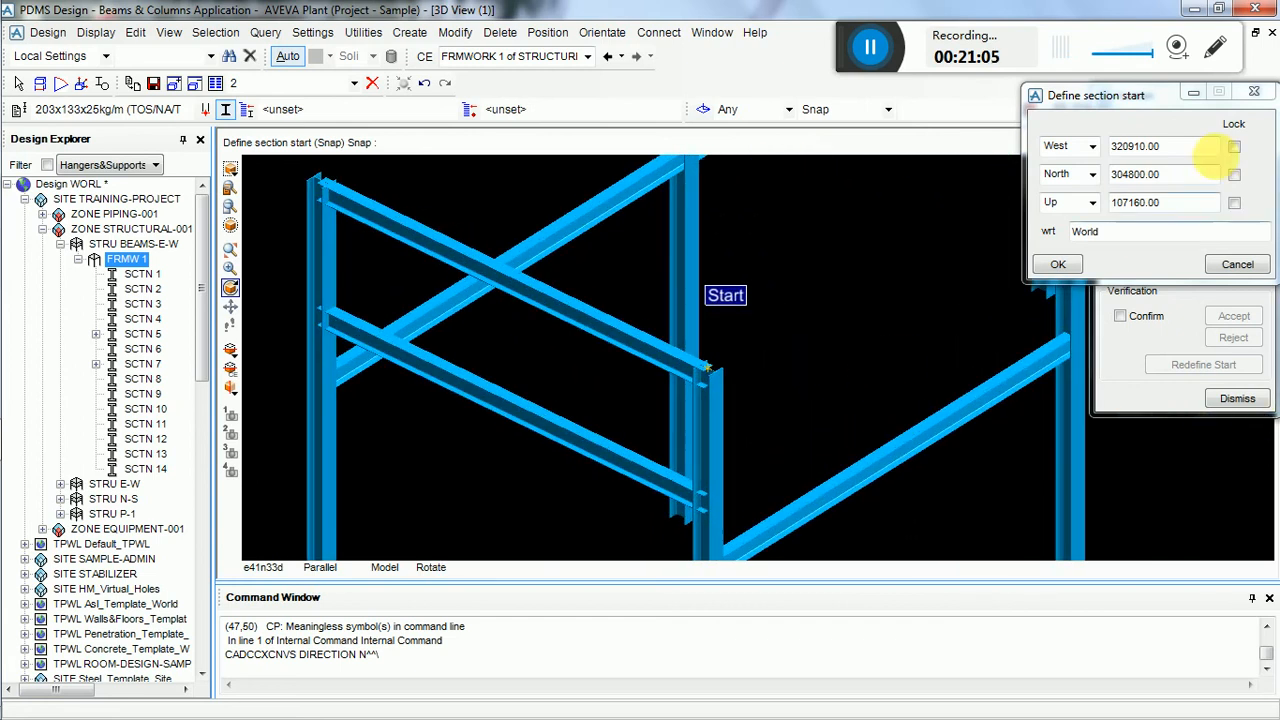
left_click(1165, 175)
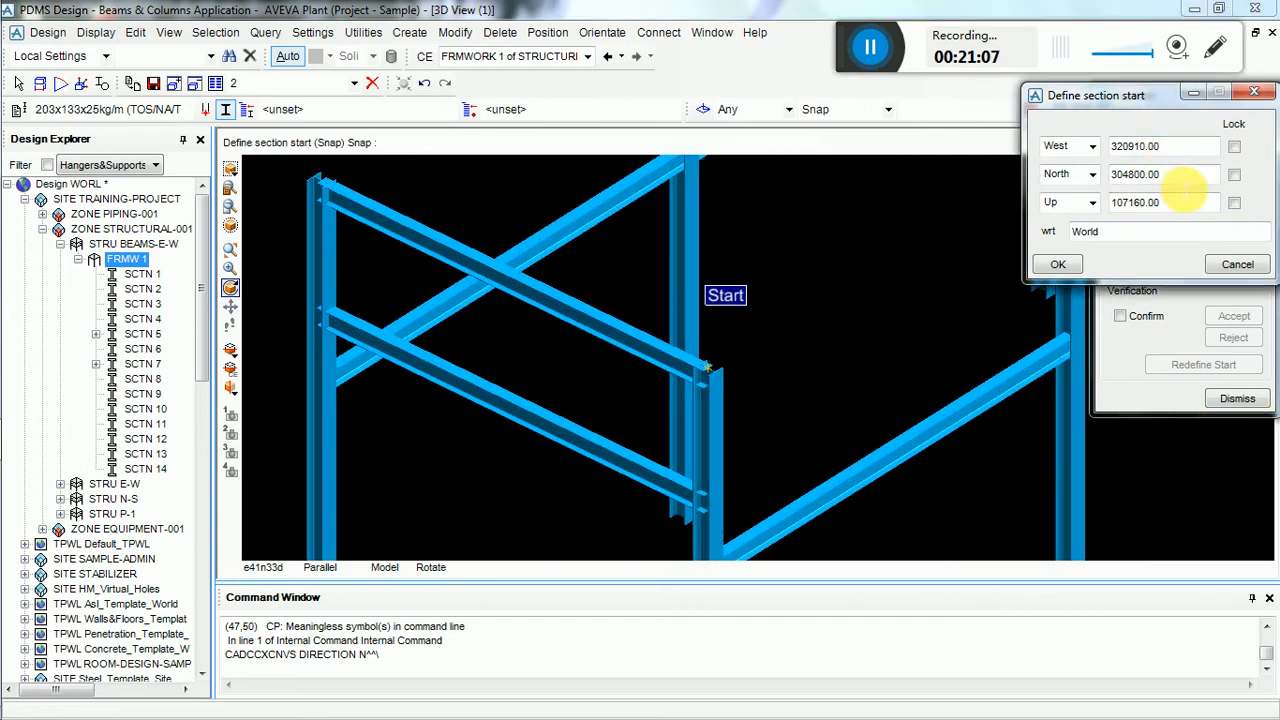
key("Tab")
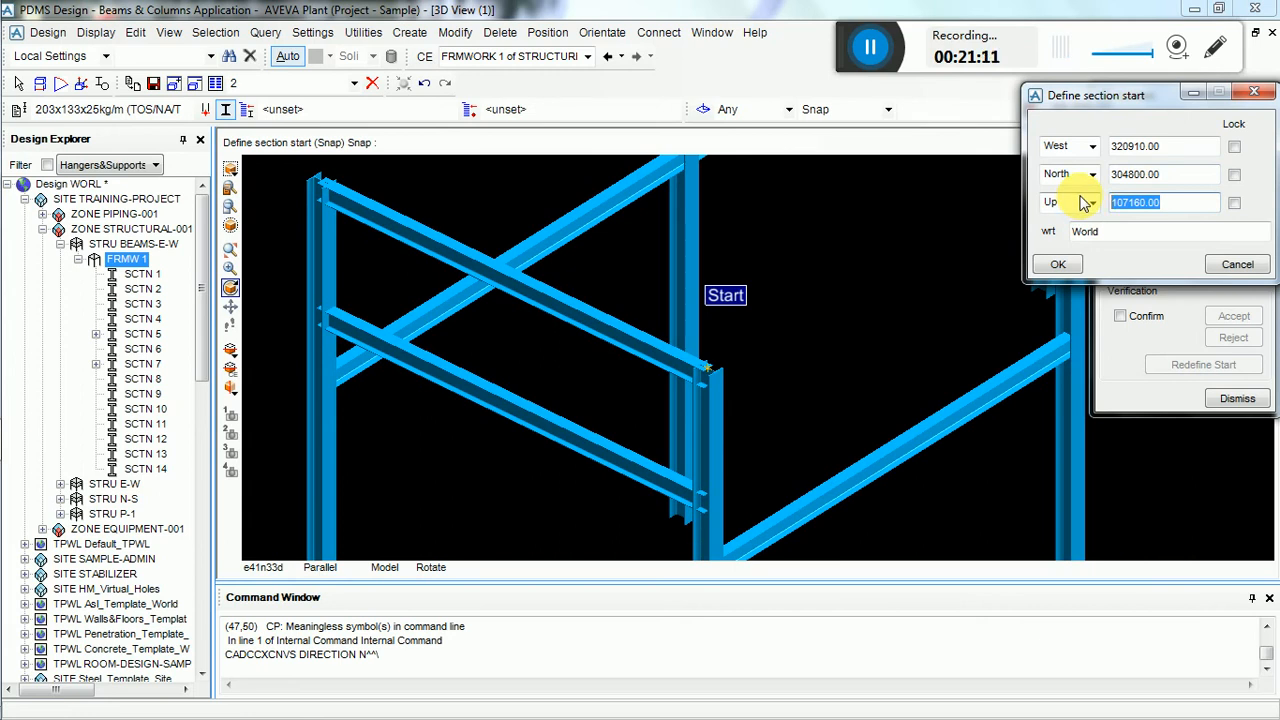
type("106")
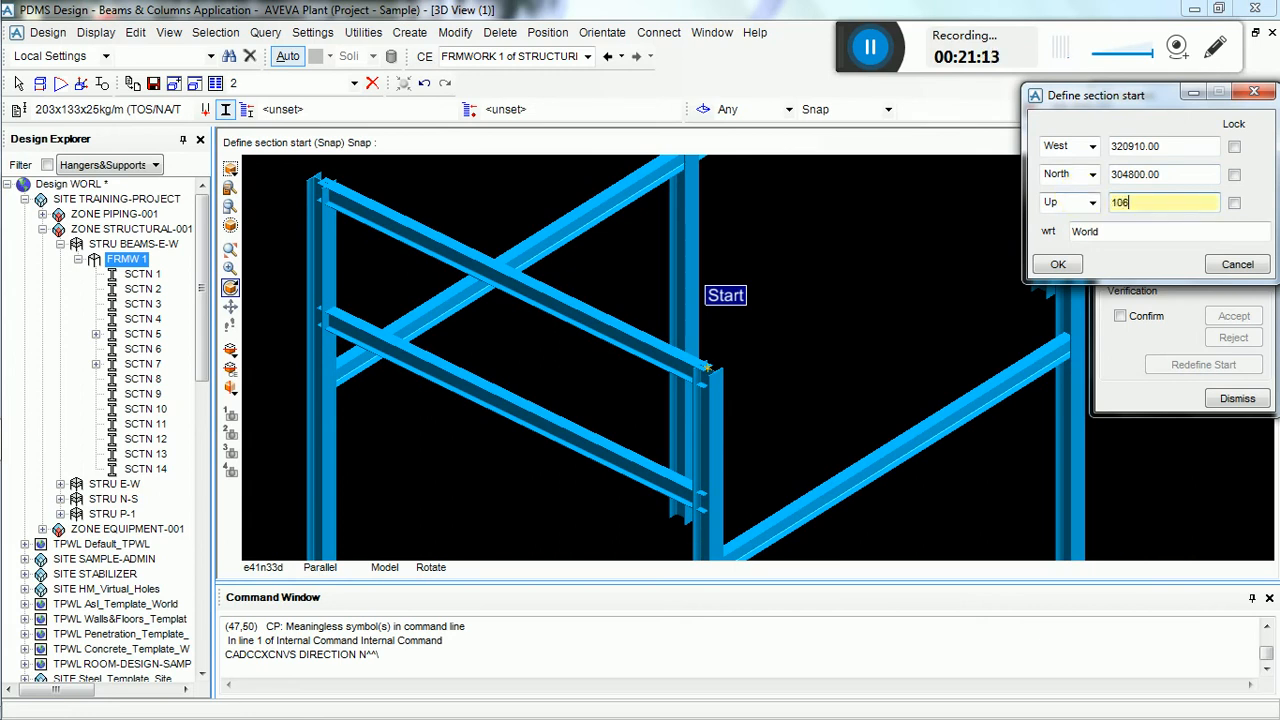
type("400")
key("Tab")
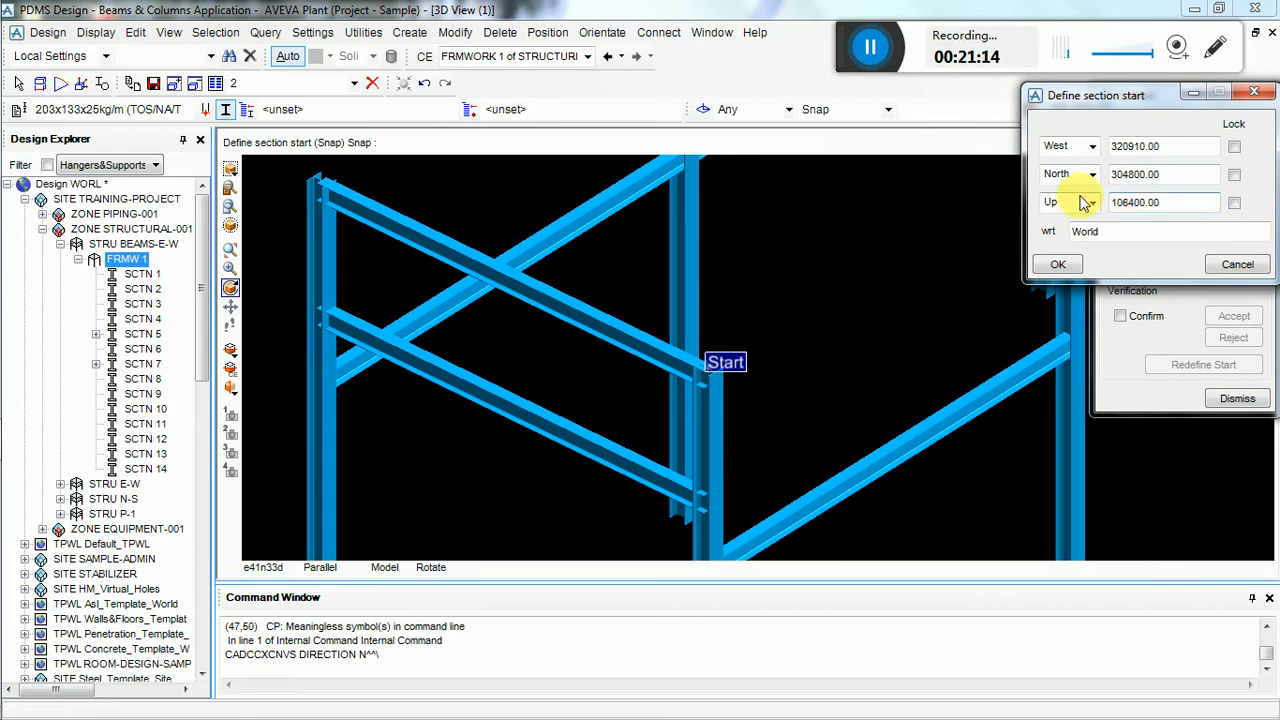
left_click(1058, 264)
- Define the section's end in direction S at a distance of 1000 and close section creation
left_click(1145, 263)
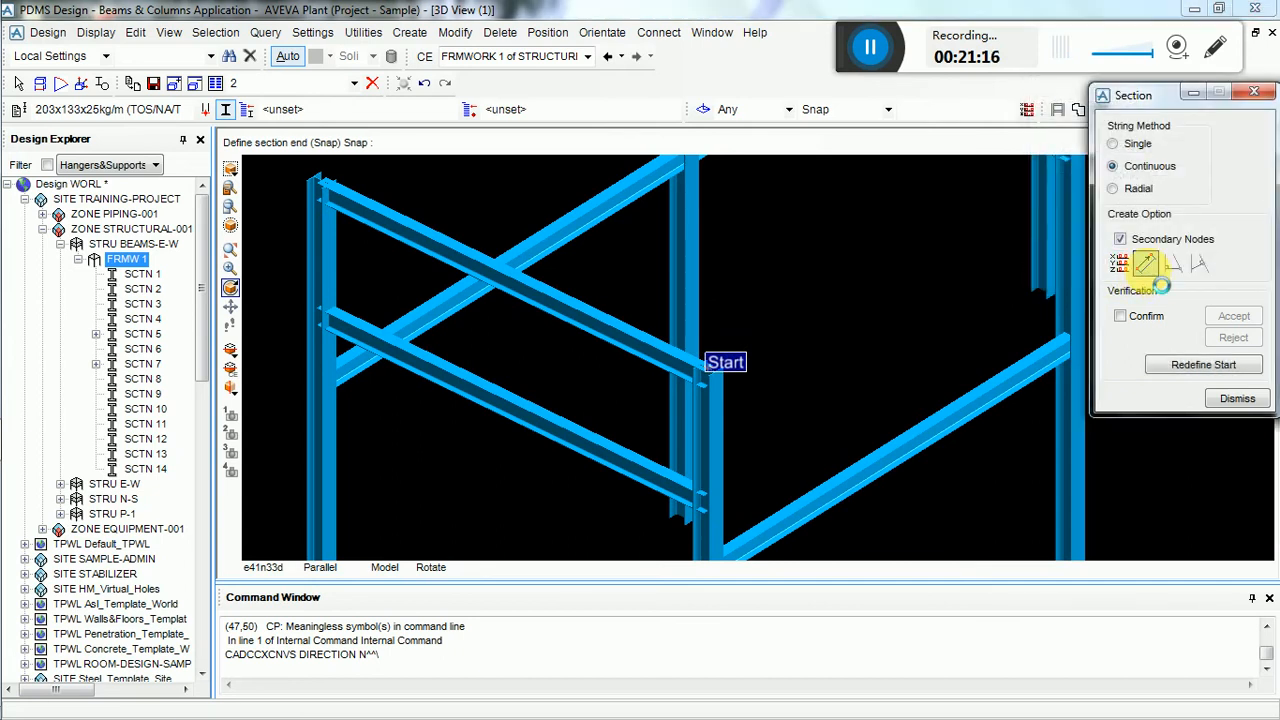
left_click_drag(1133, 154, 1046, 150)
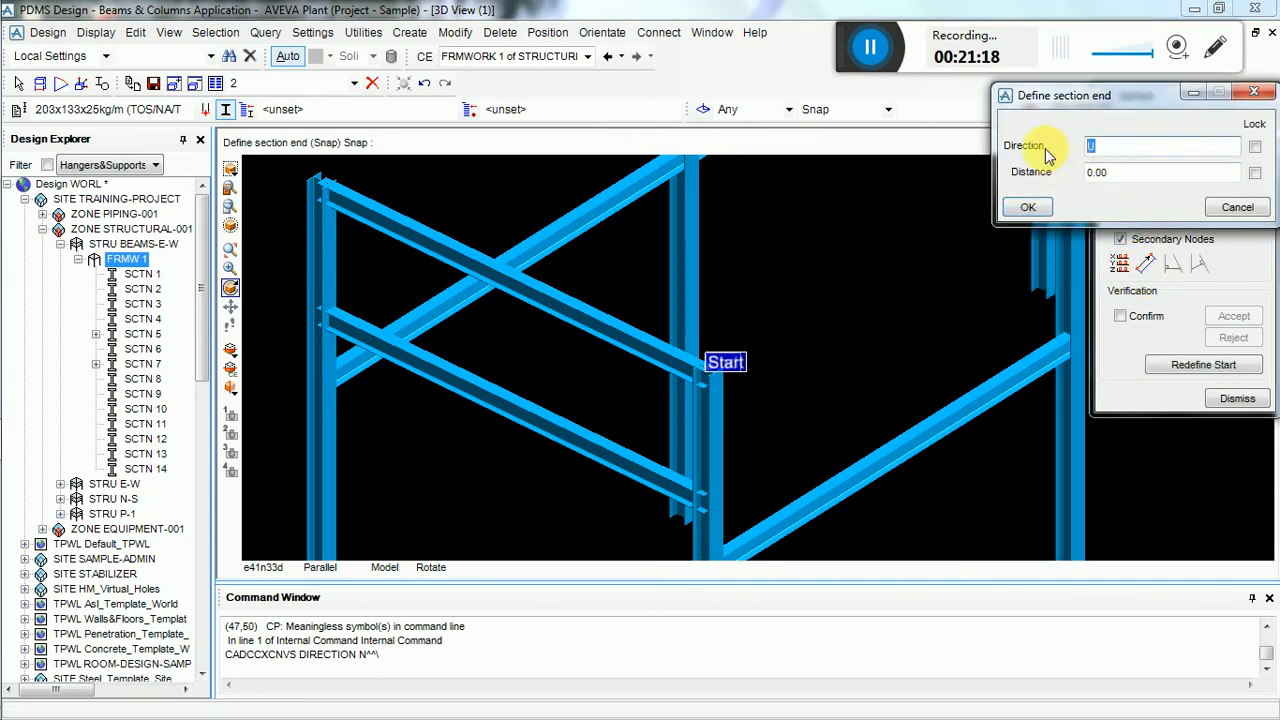
type("S")
key("Tab")
type("0.")
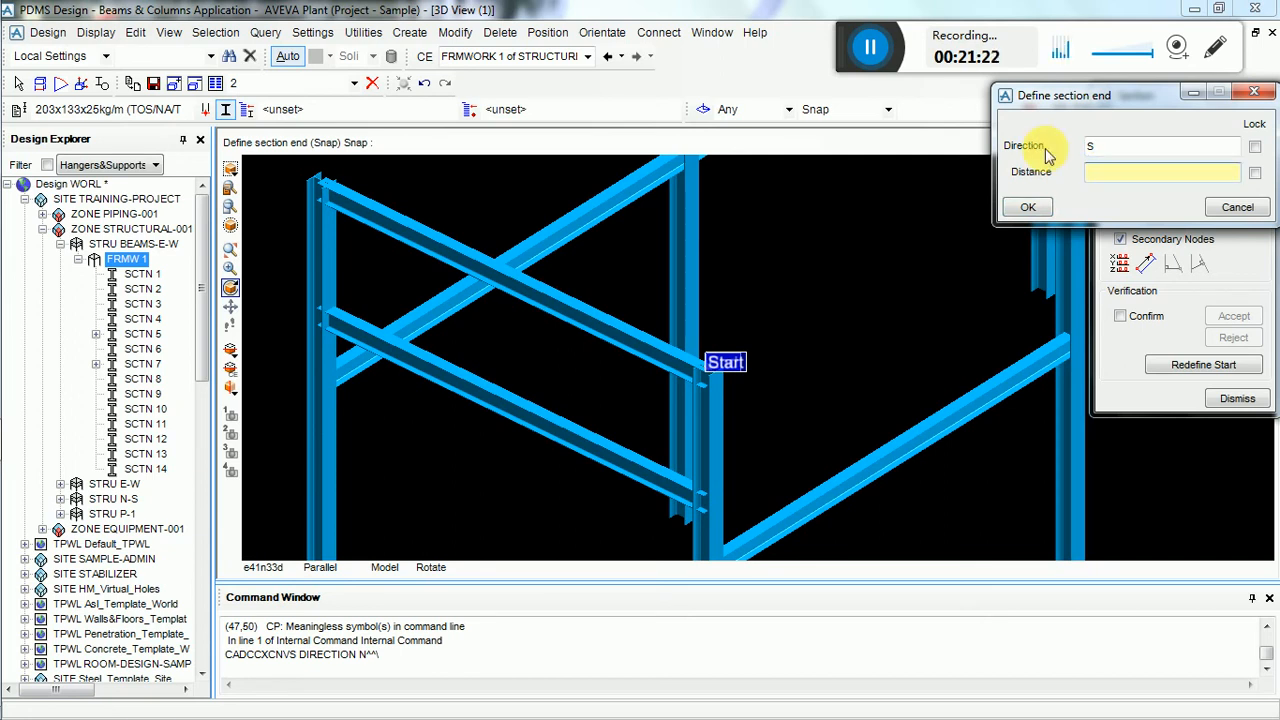
key("Return")
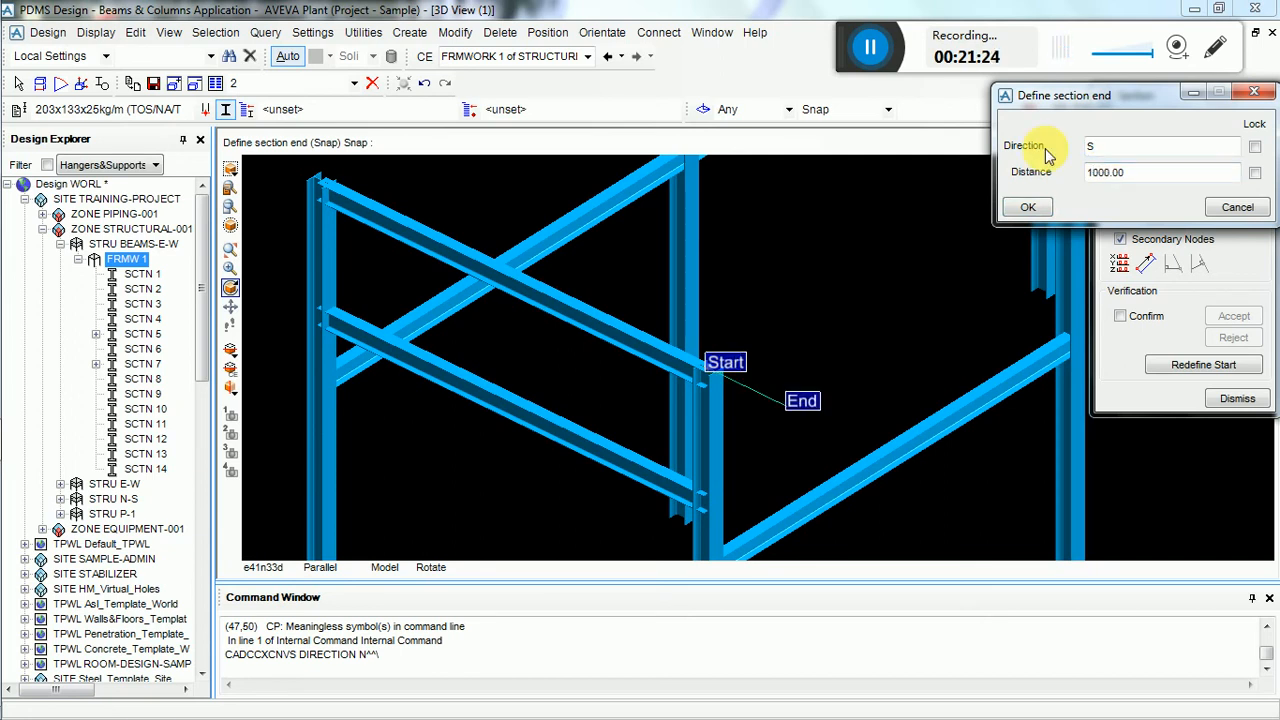
left_click(1029, 207)
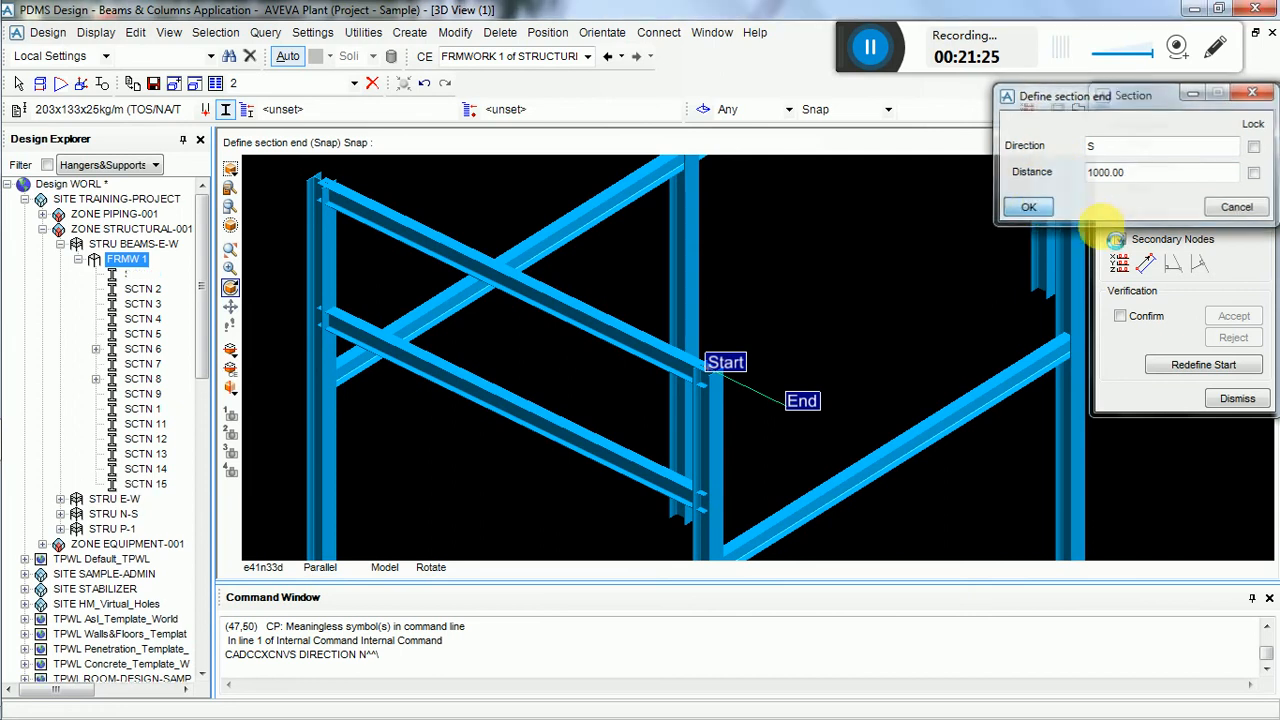
left_click(1229, 403)
- Start another straight section with explicit World coordinates, setting its start to West 315720 and North 304800
scroll(795, 450, "down", 5)
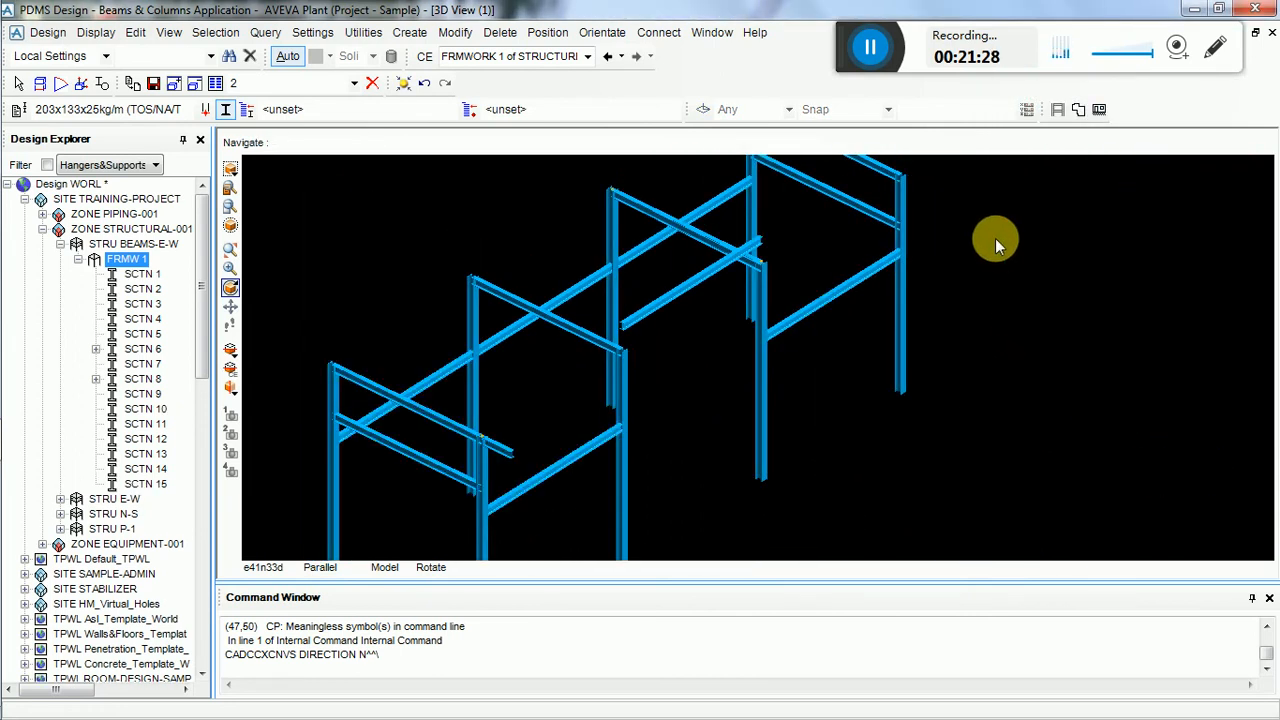
scroll(638, 342, "up", 5)
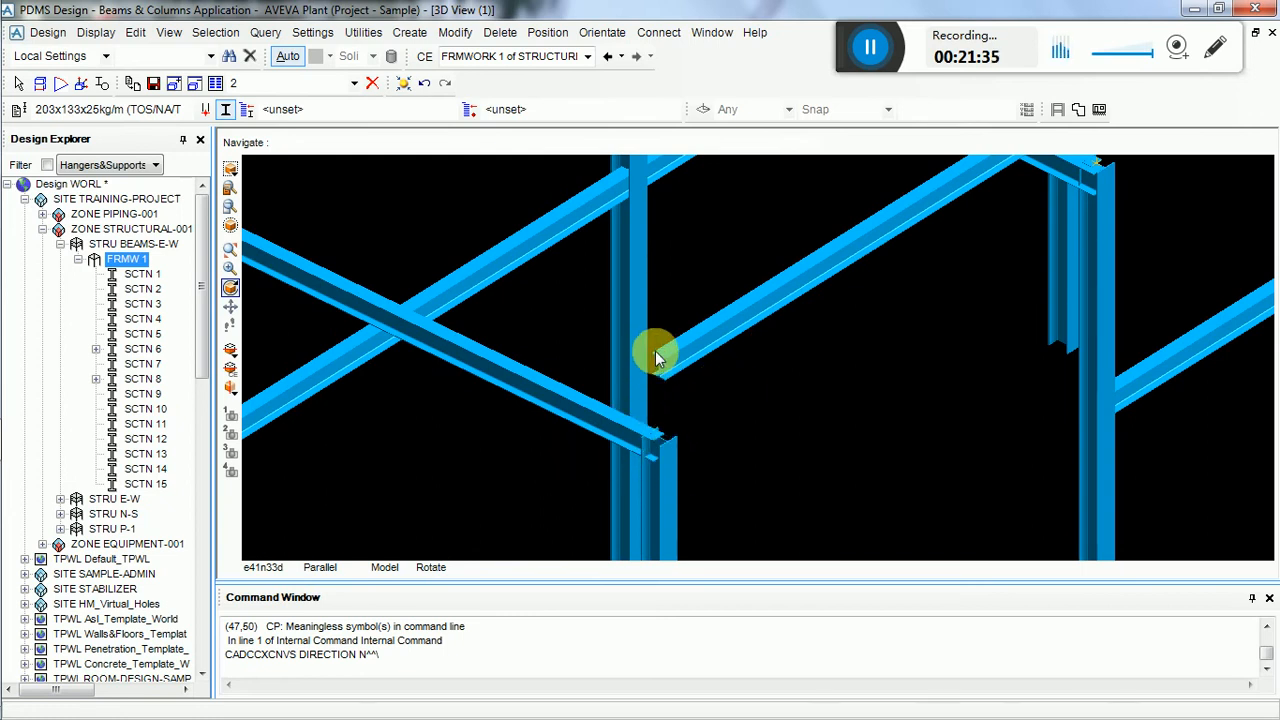
scroll(657, 370, "up", 5)
scroll(545, 340, "down", 5)
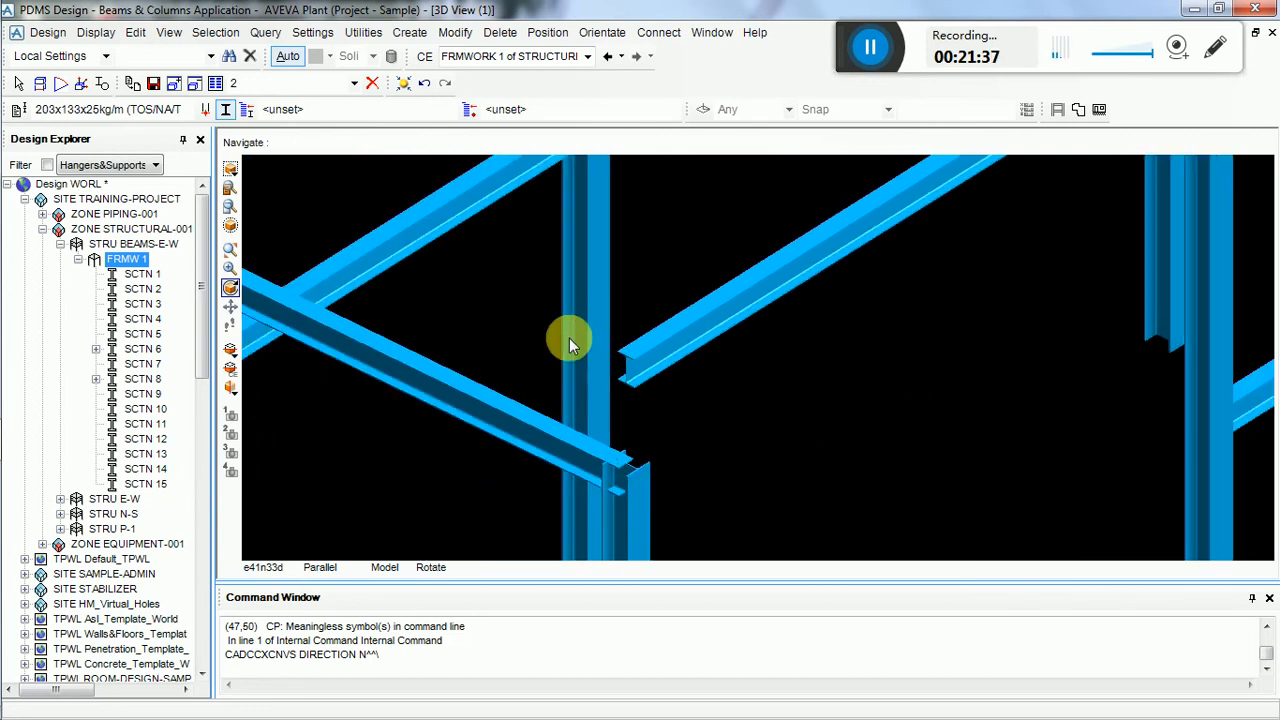
left_click(410, 32)
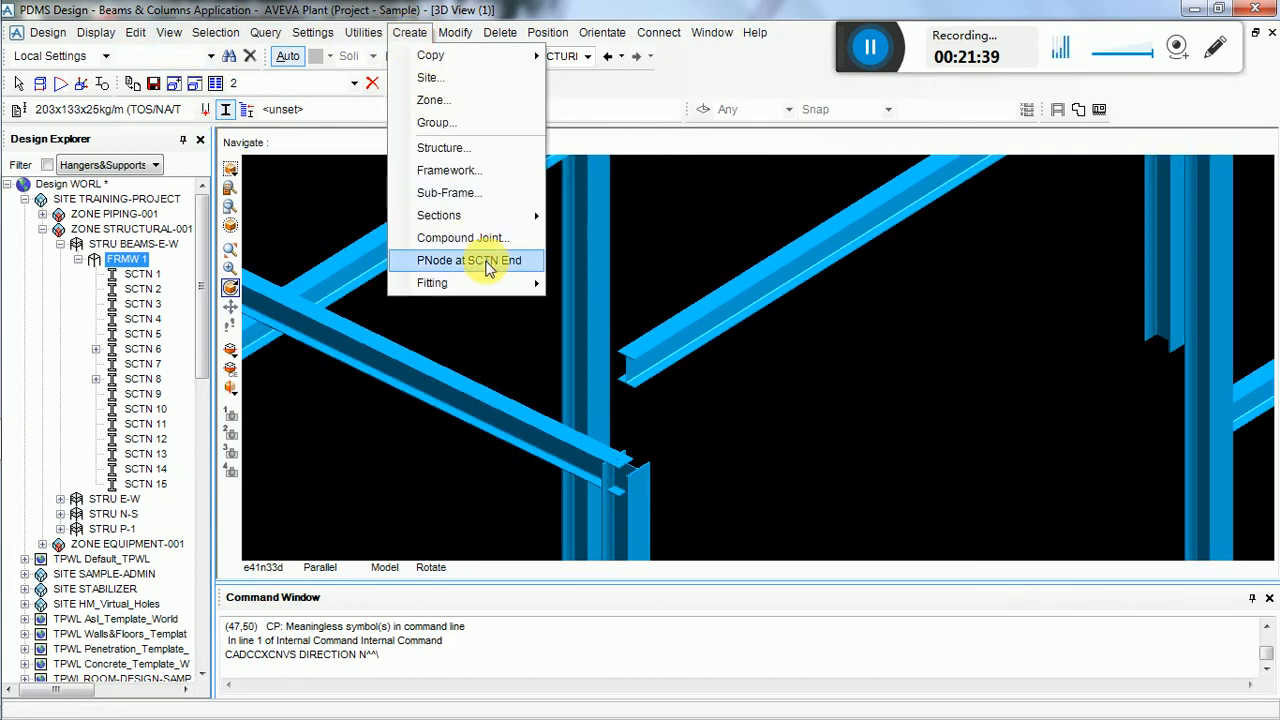
mouse_move(491, 214)
left_click(677, 217)
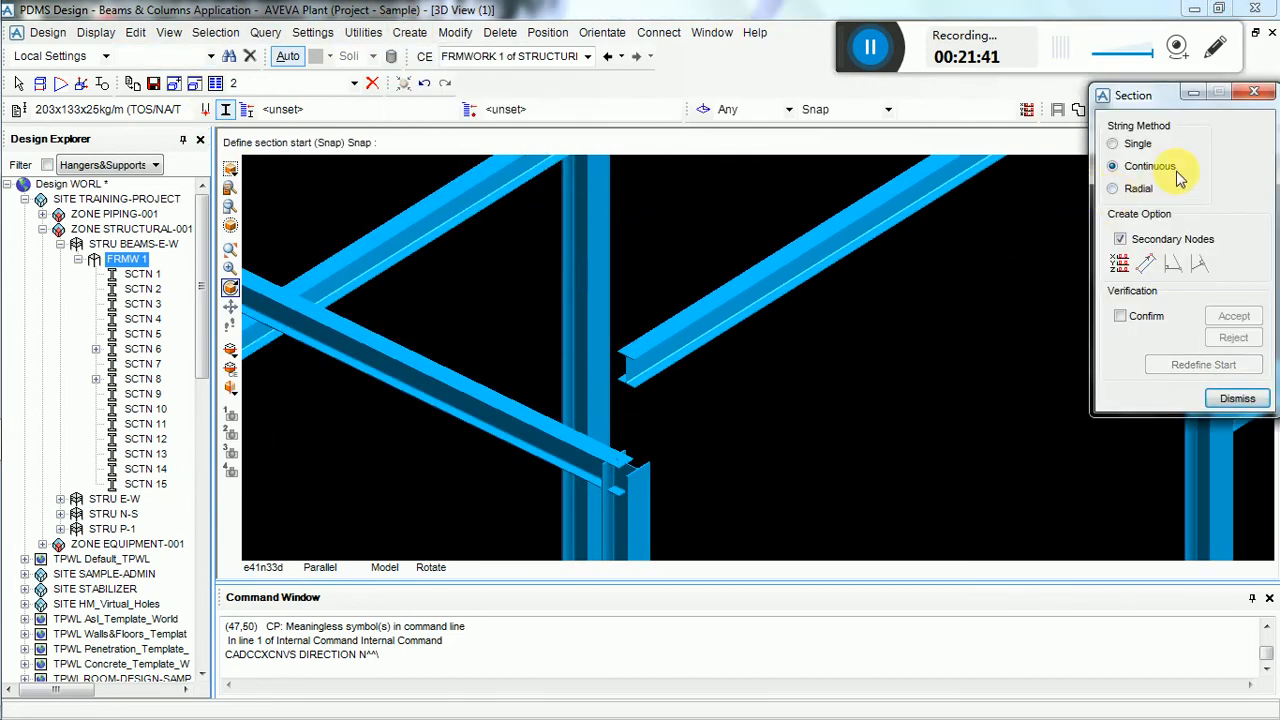
left_click(1122, 265)
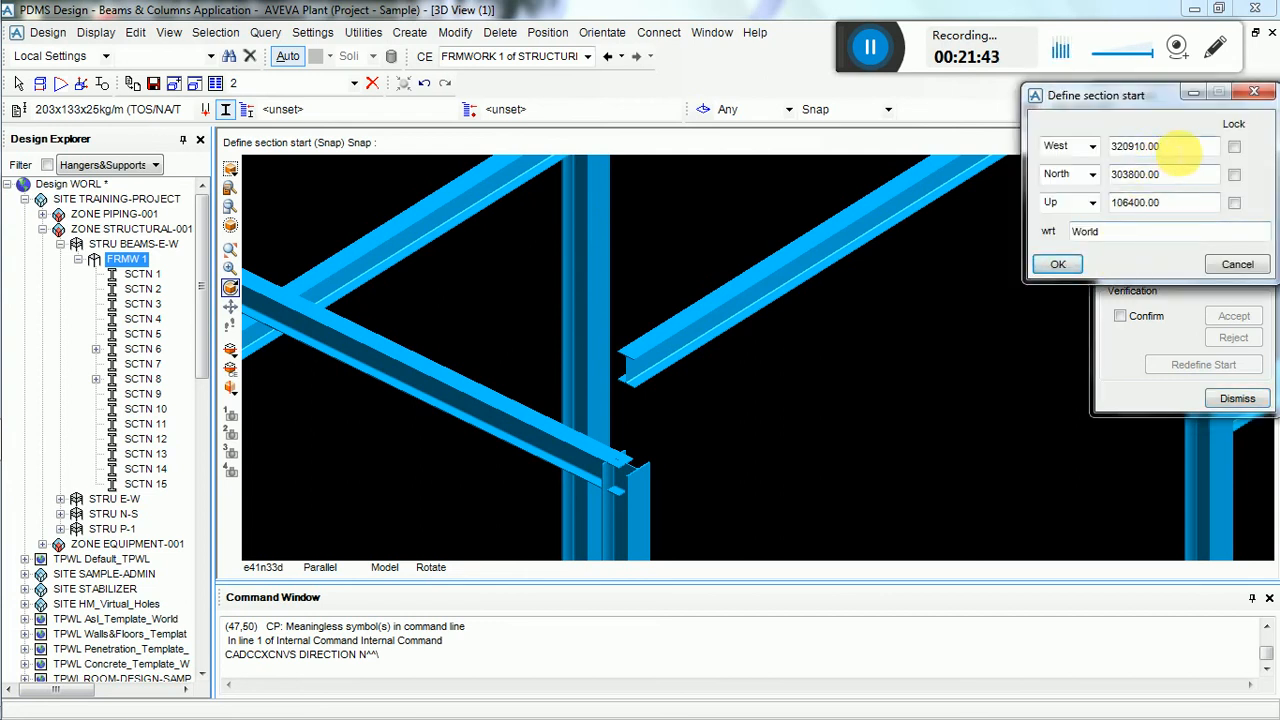
left_click_drag(1180, 149, 1060, 148)
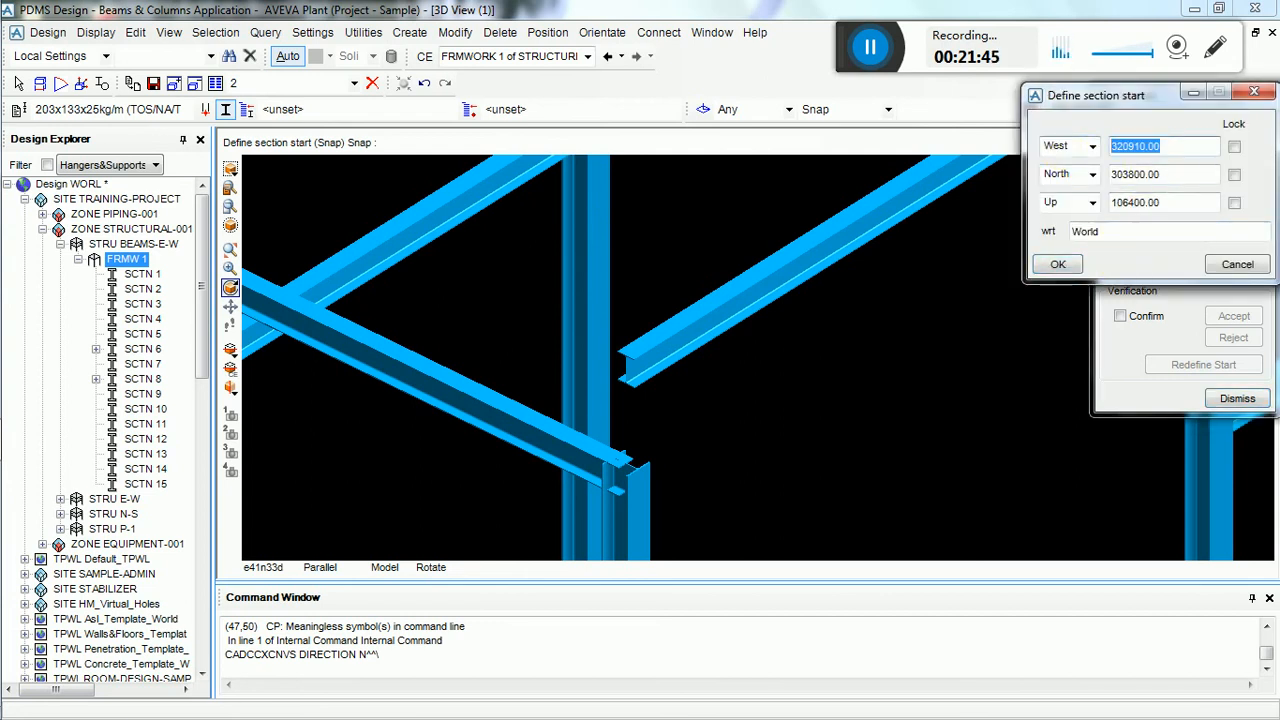
type("31")
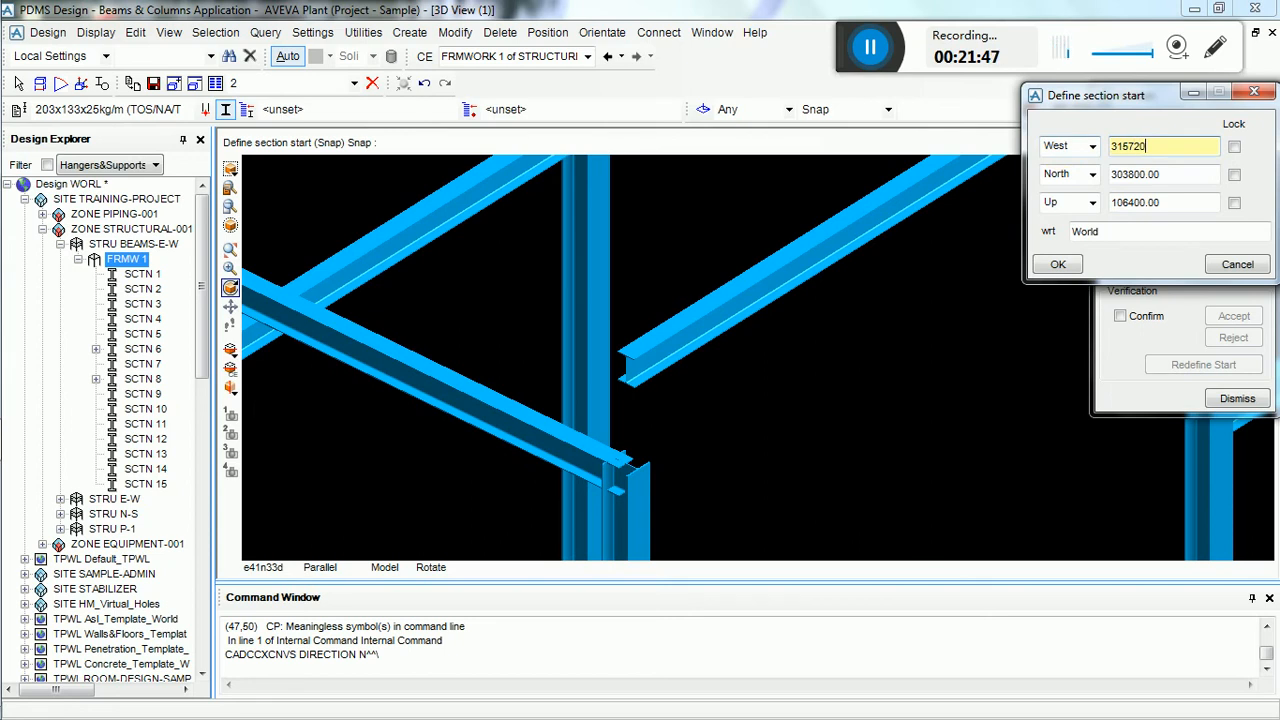
type("5720")
key("Tab")
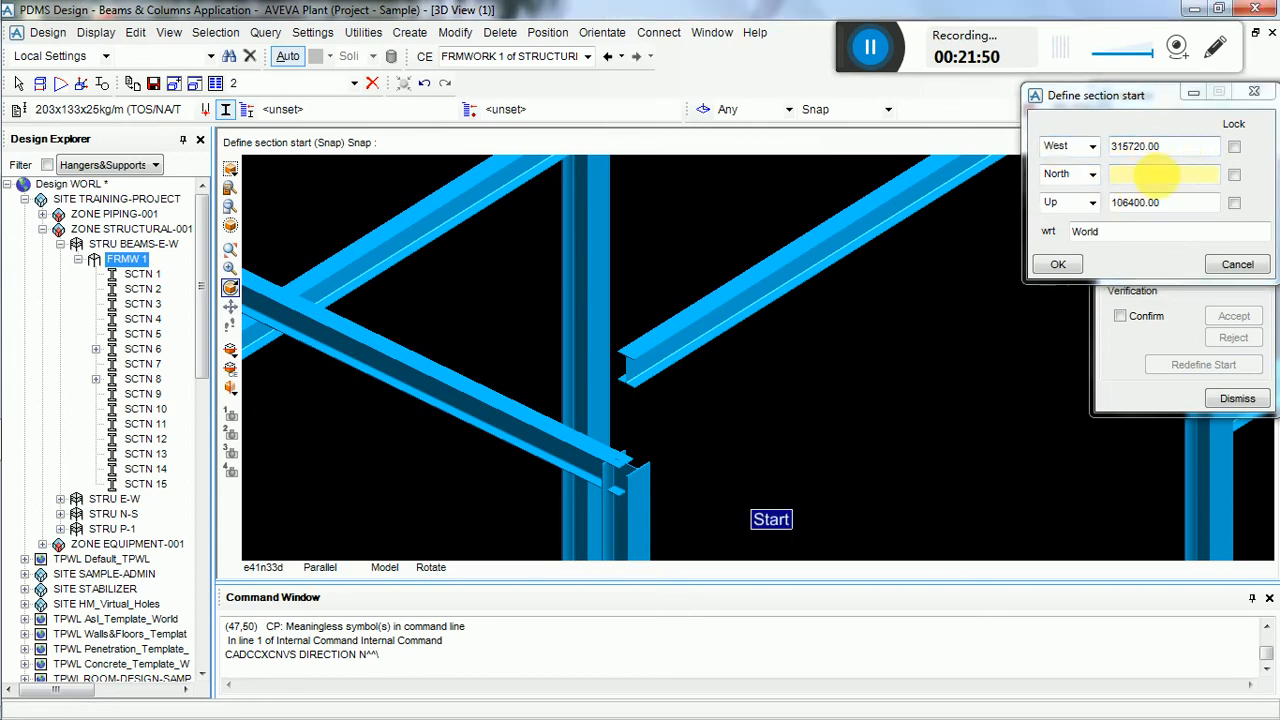
scroll(1166, 186, "down", 2)
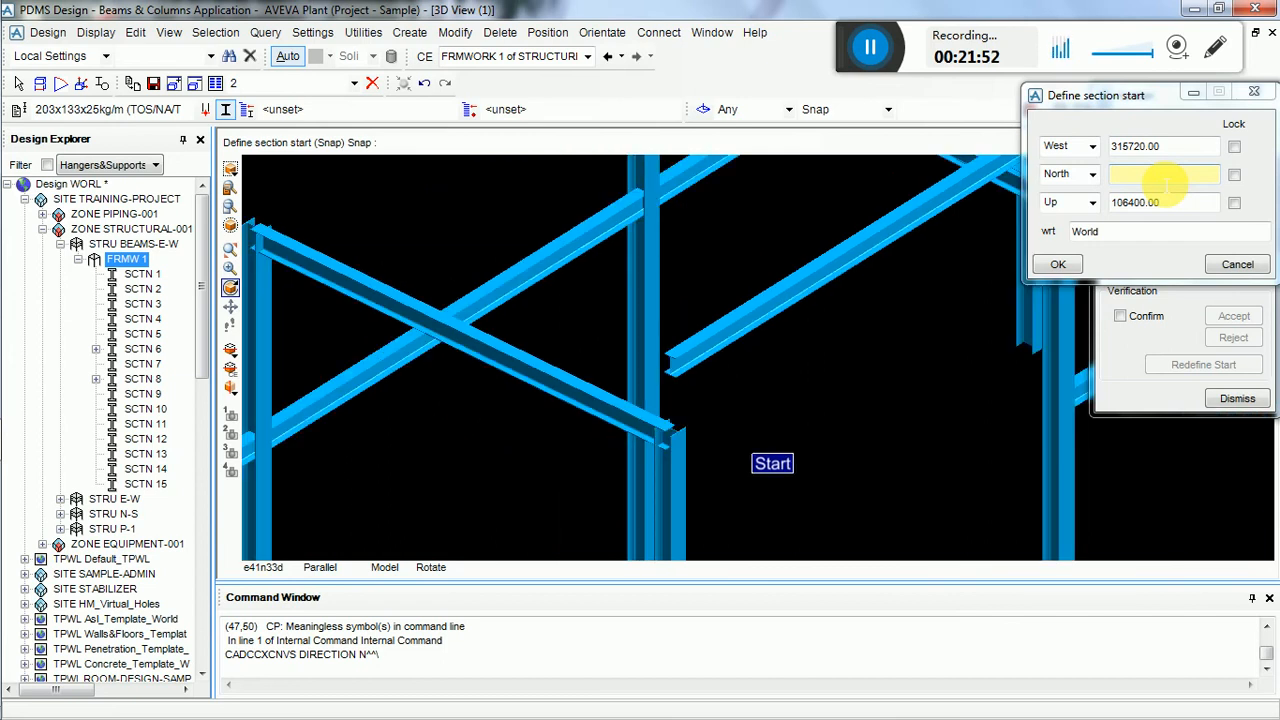
left_click(1166, 186)
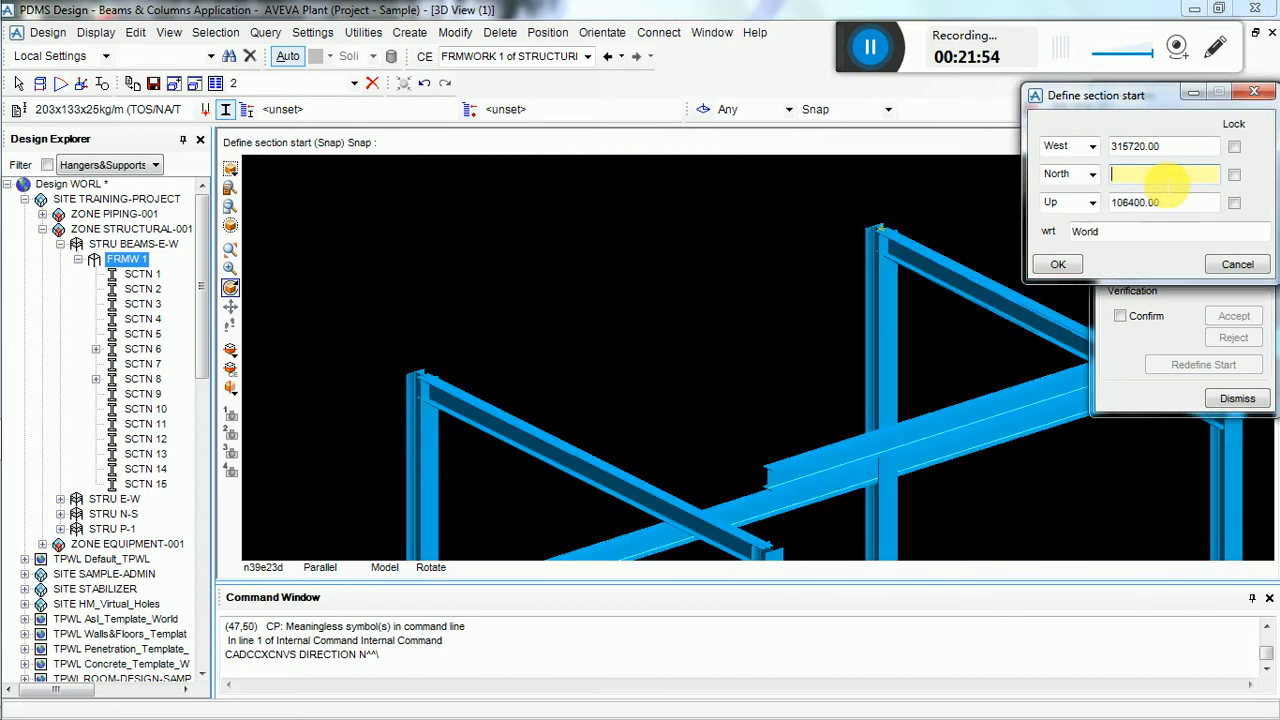
type("304800")
key("Return")
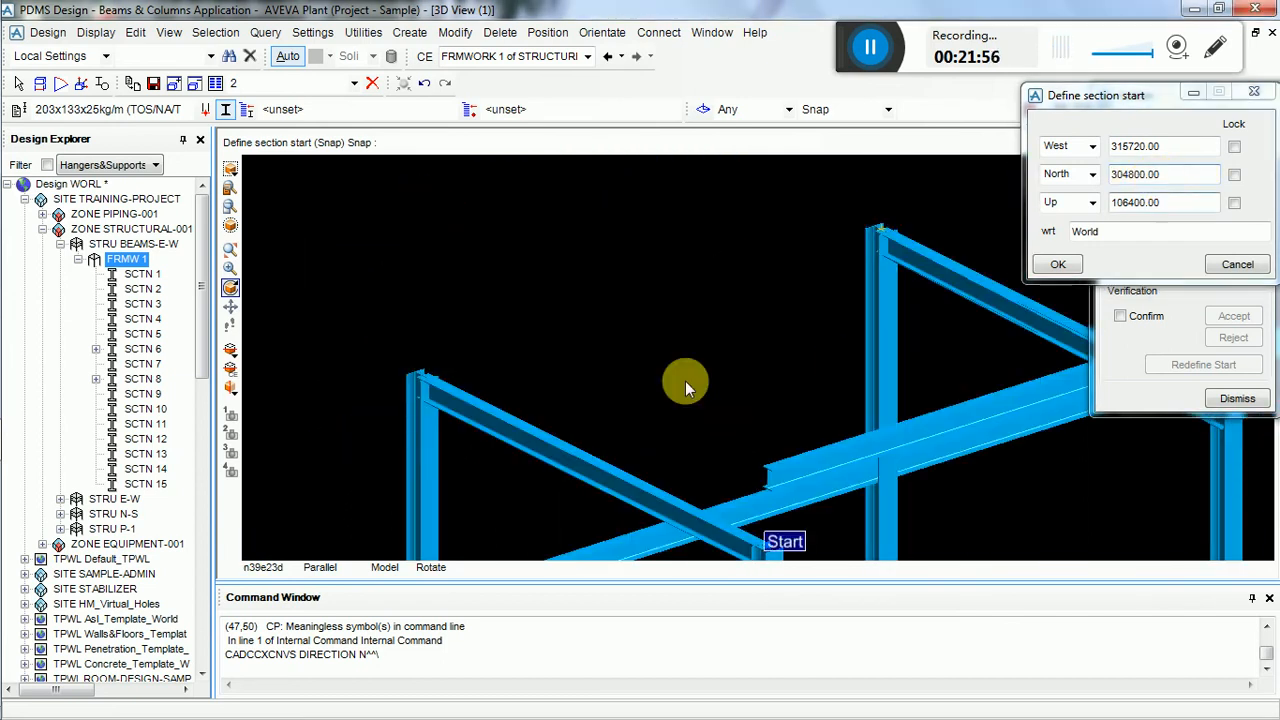
- Accept the new section's start point at West 315720, North 304800 and Up 106400 relative to World
scroll(831, 430, "down", 2)
right_click(906, 438)
mouse_move(986, 617)
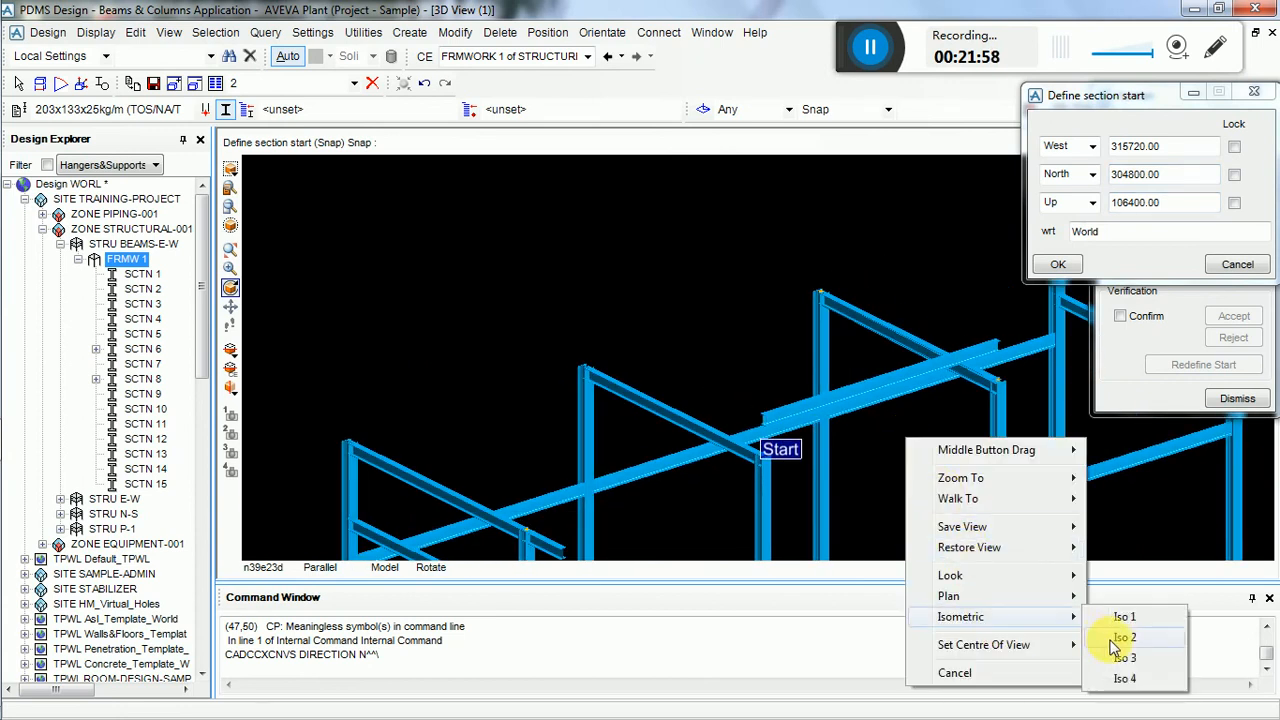
left_click(1125, 656)
scroll(742, 380, "up", 3)
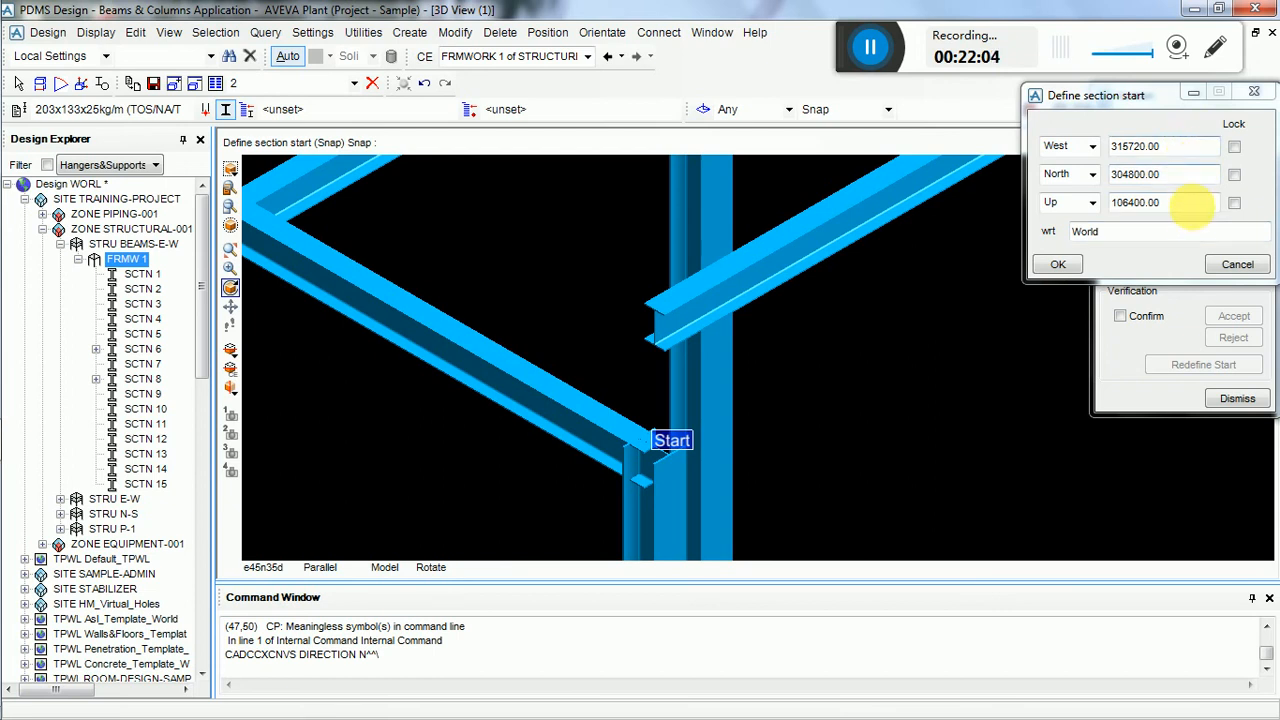
double_click(1190, 202)
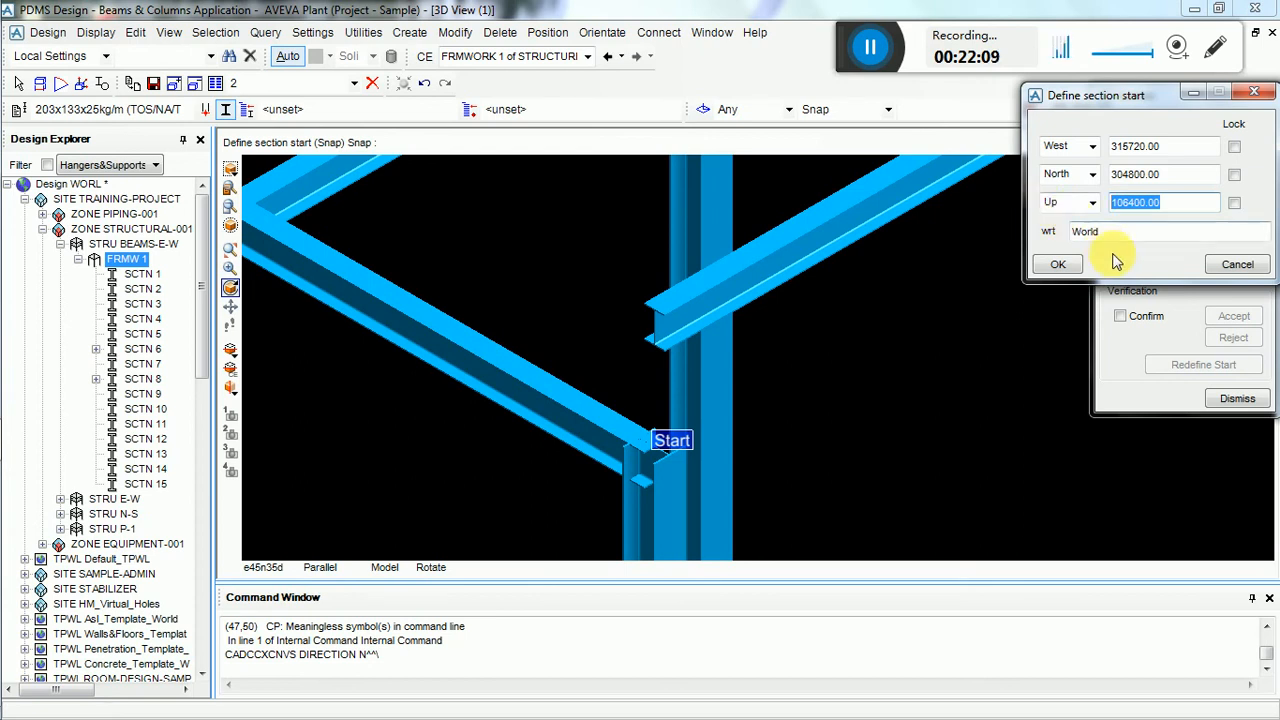
left_click(1058, 264)
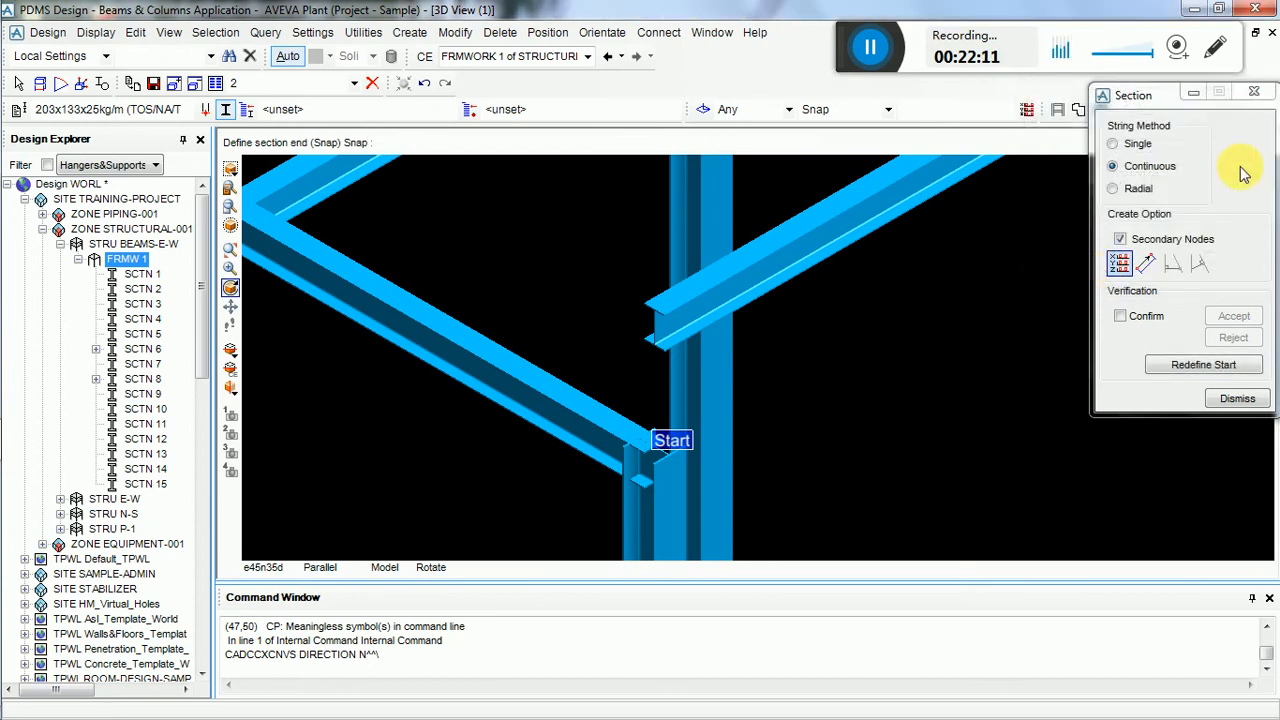
- Define the section's end in direction U at a distance of 760 and close section creation
left_click(1119, 262)
key("Tab")
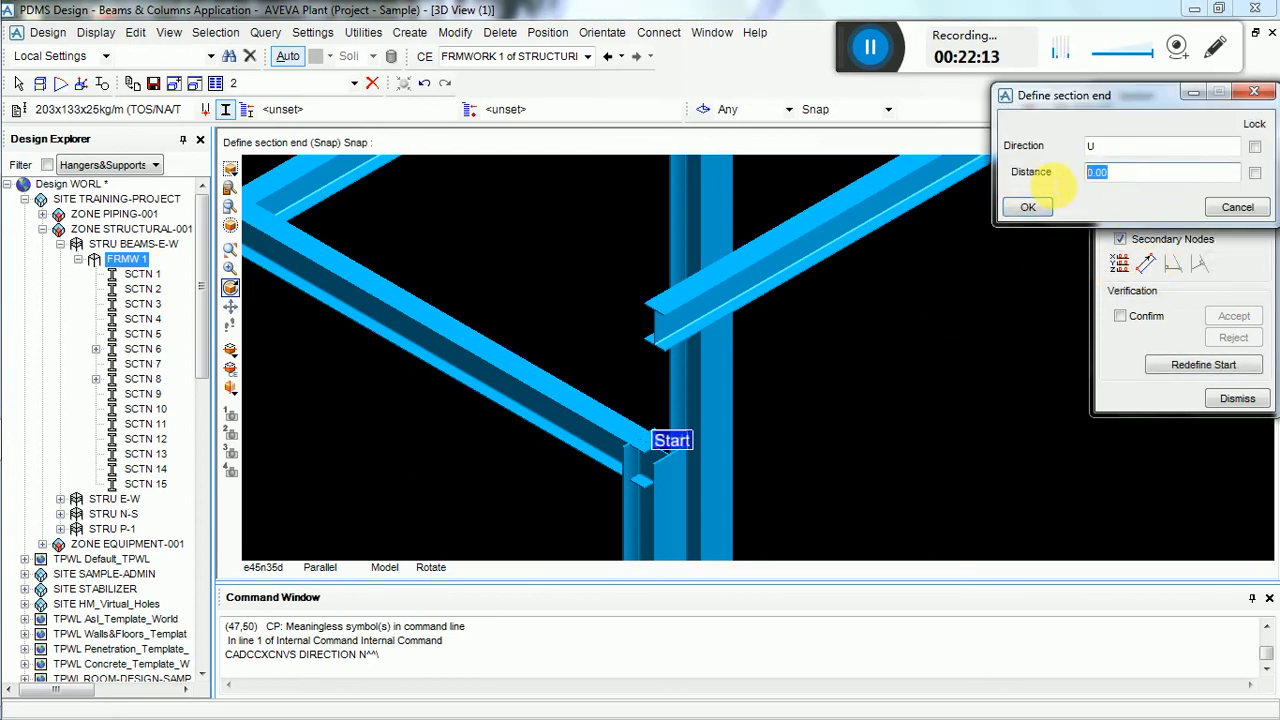
type("7")
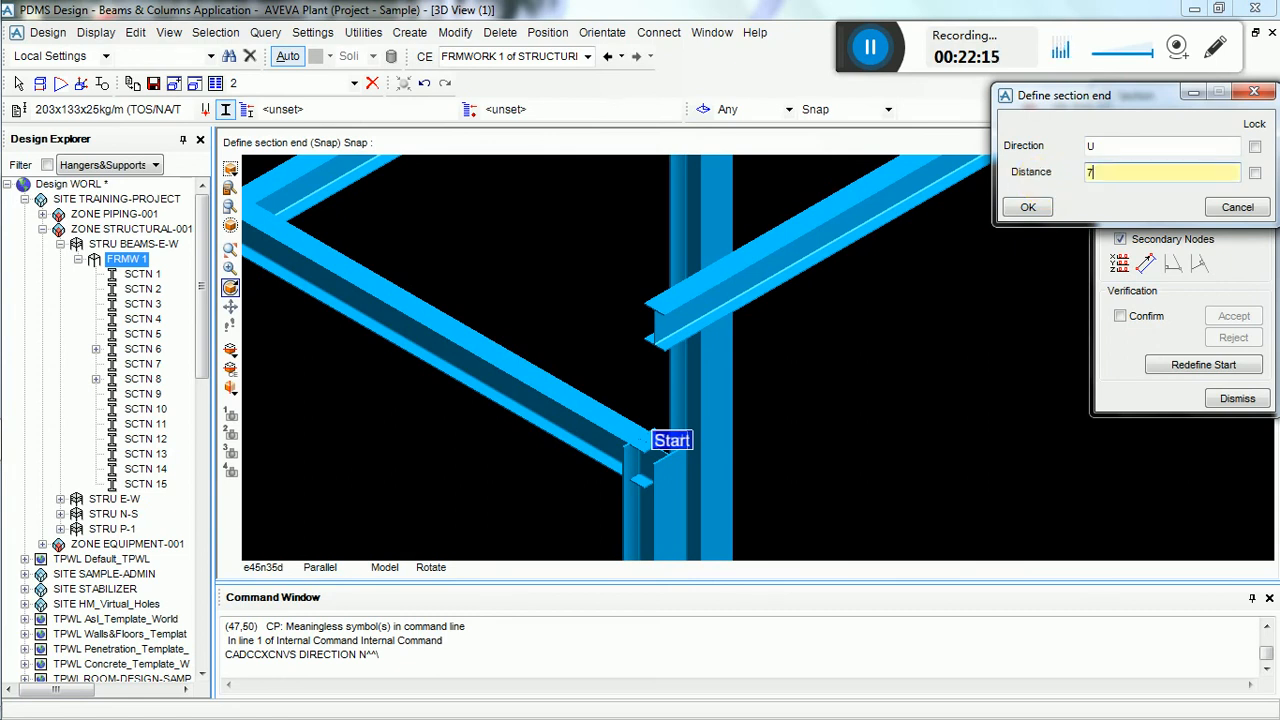
type("60")
key("Return")
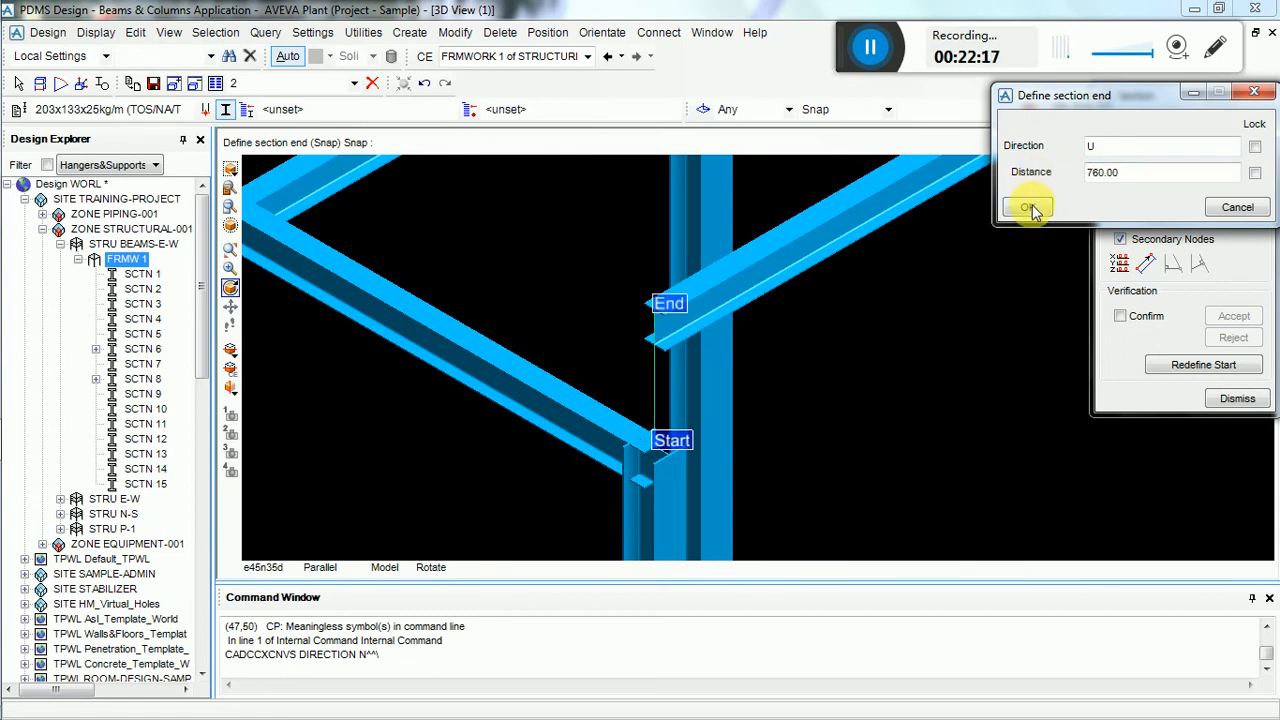
left_click(1028, 207)
scroll(644, 417, "up", 1)
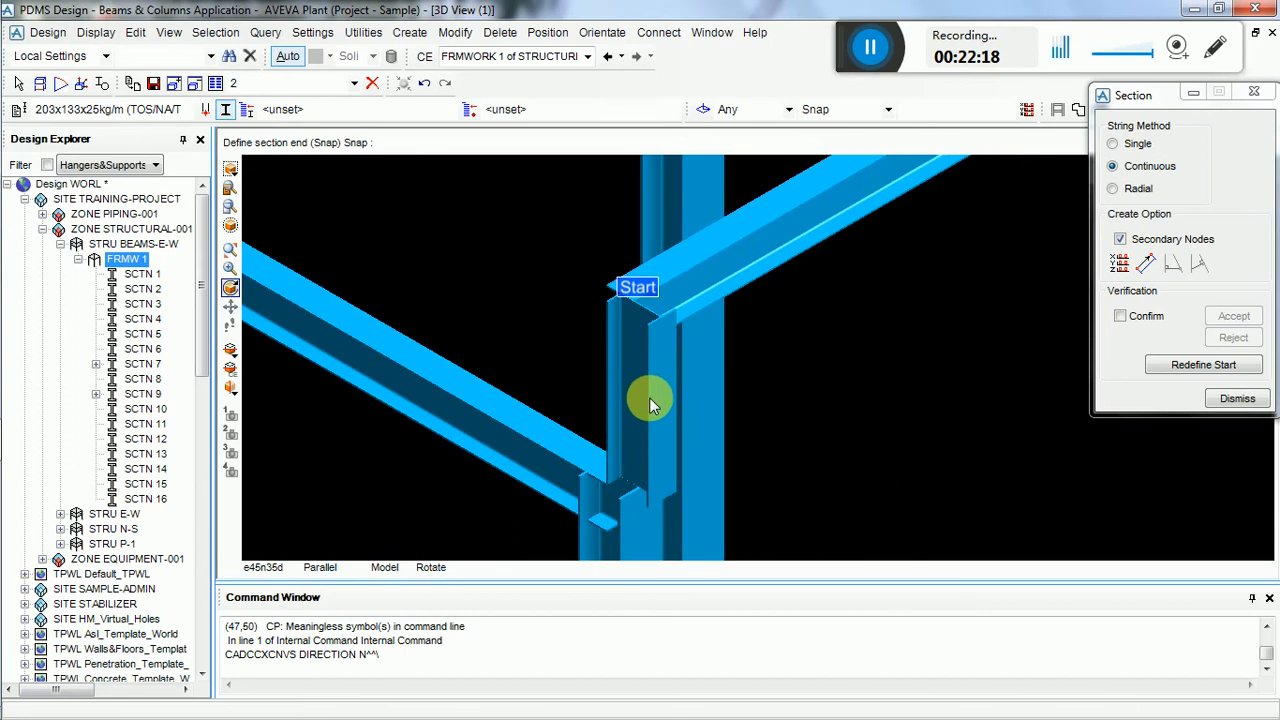
left_click(649, 397)
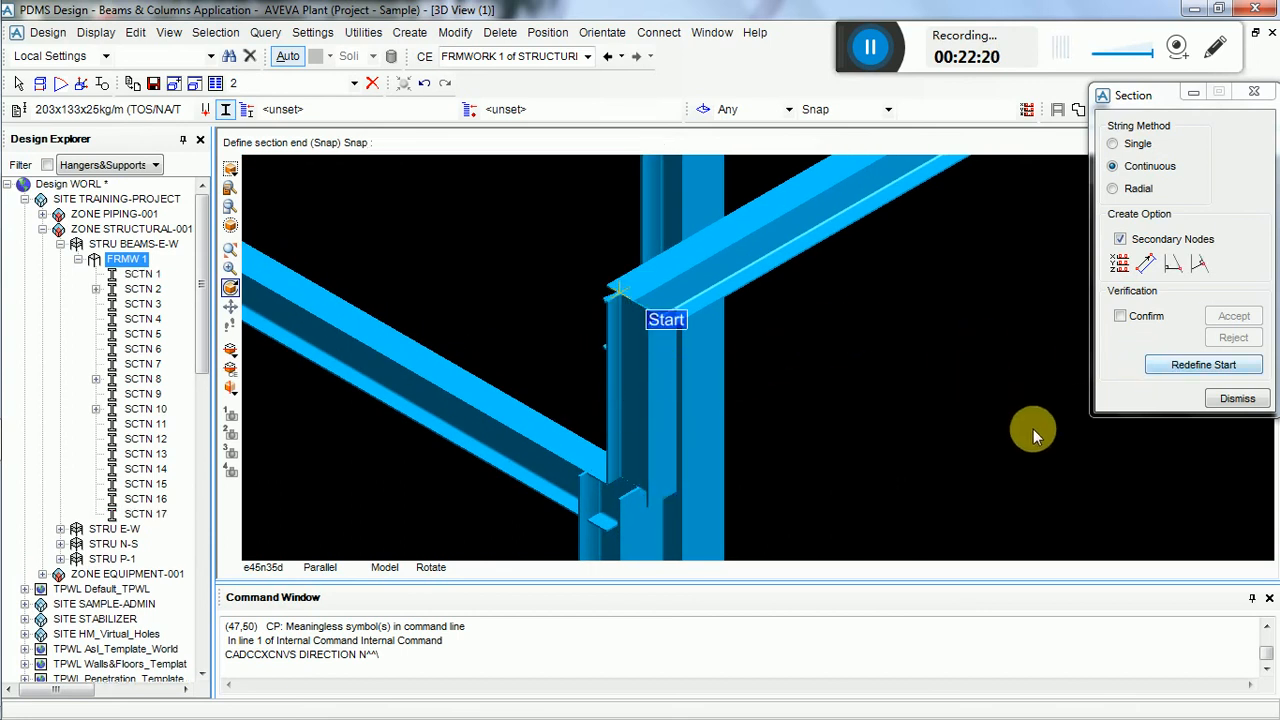
left_click(1236, 398)
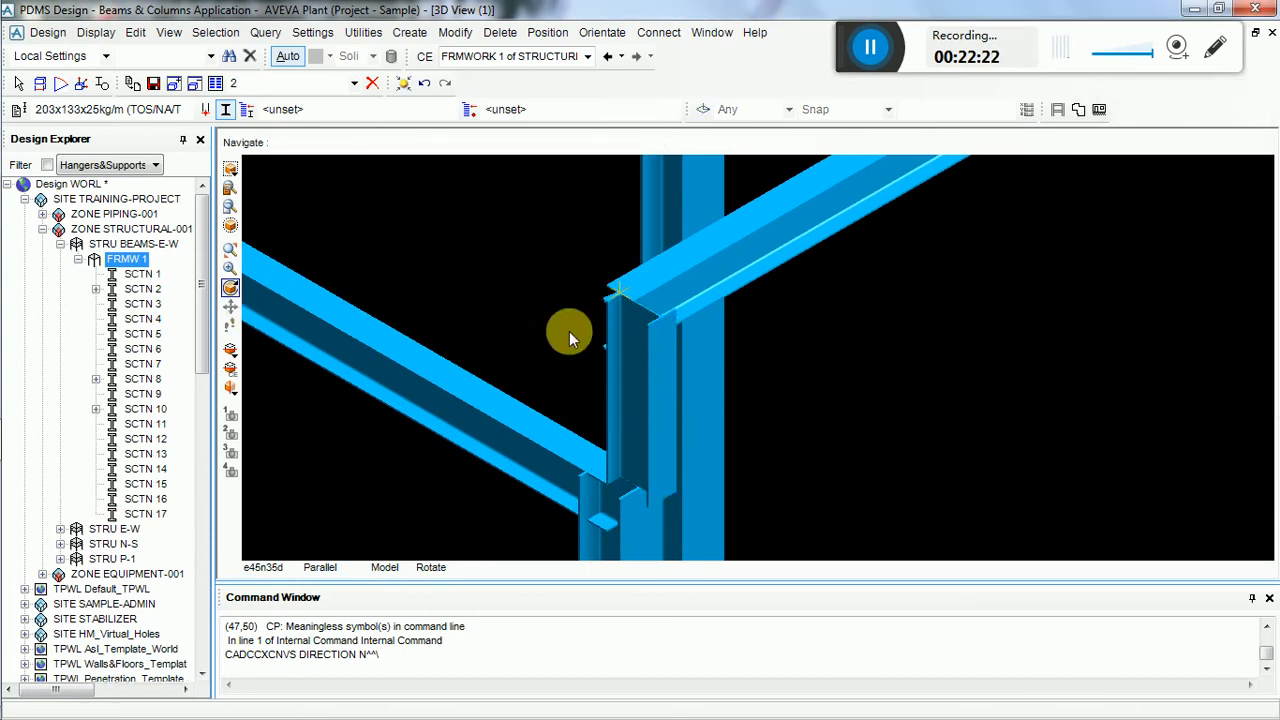
- Orientate the short vertical section above the column with a beta angle of 90 degrees
left_click(645, 400)
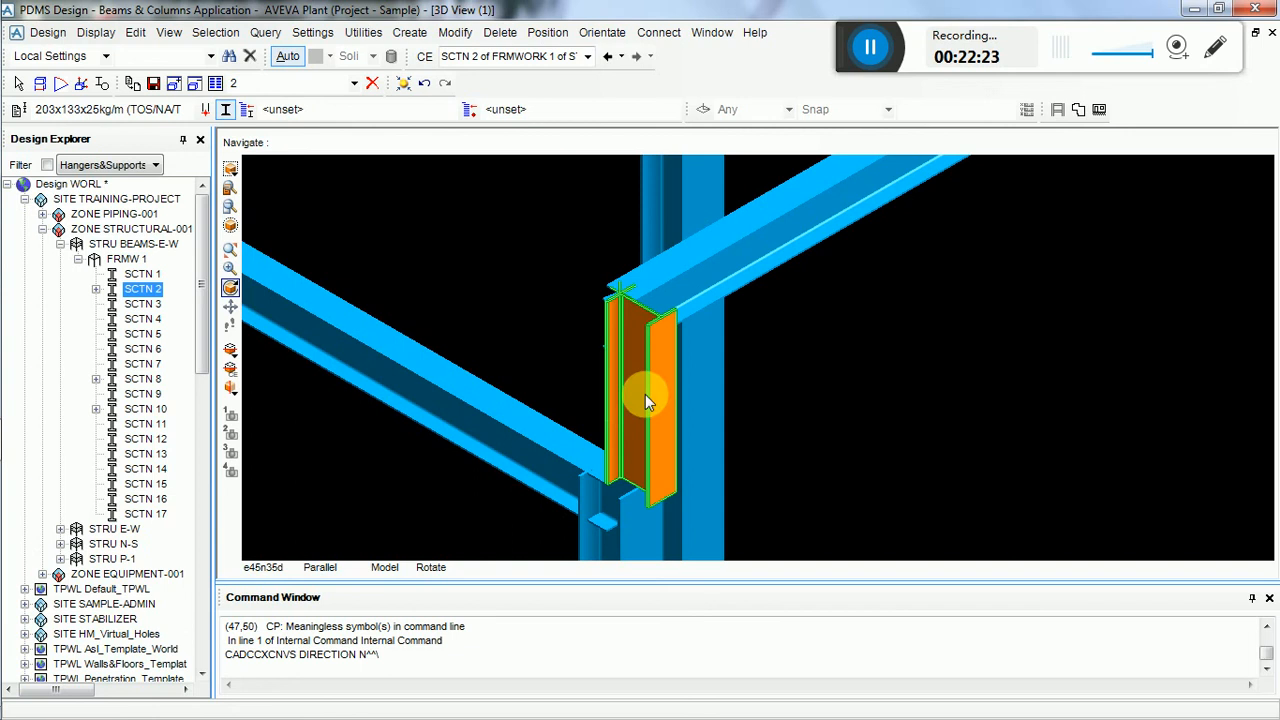
left_click(547, 32)
mouse_move(602, 32)
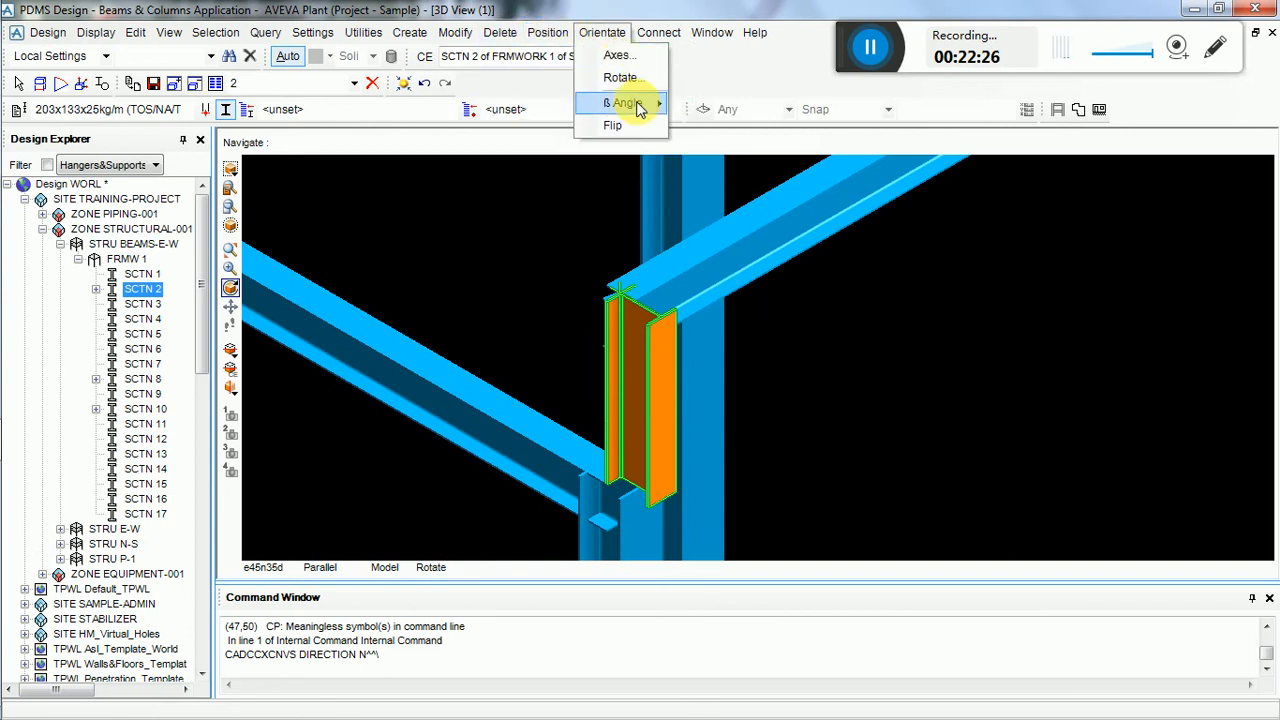
mouse_move(640, 103)
left_click(728, 172)
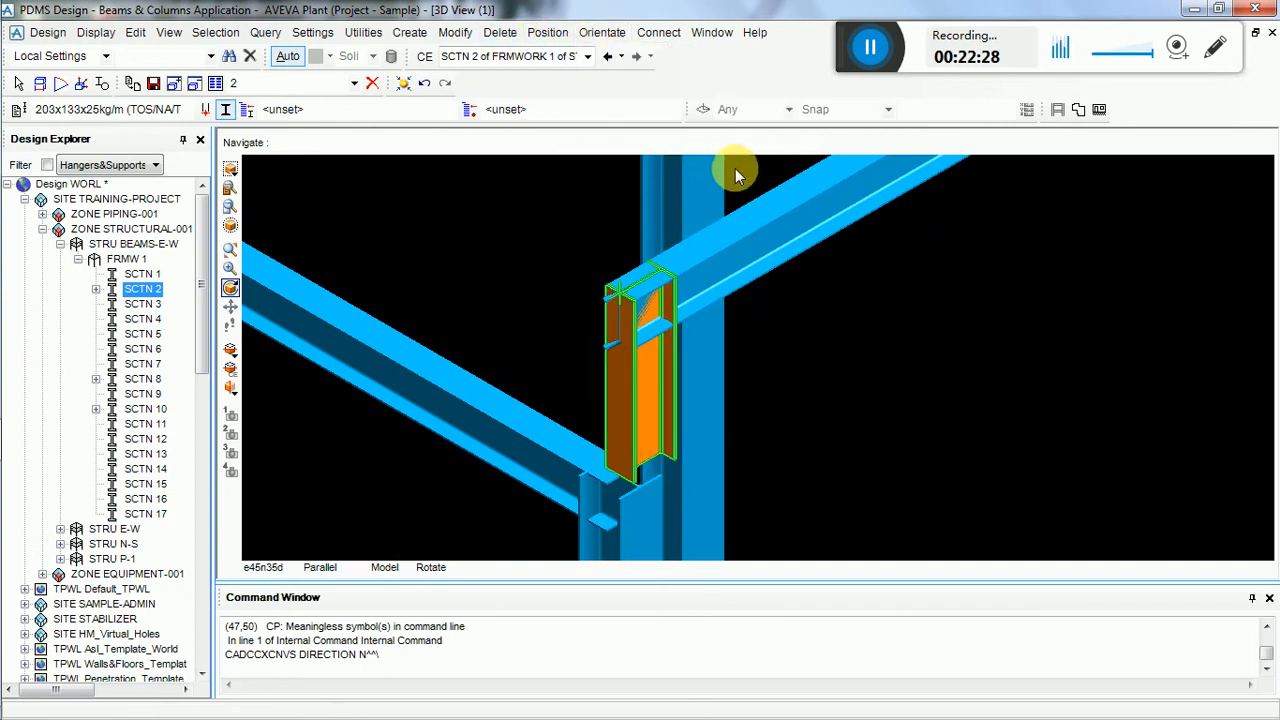
scroll(718, 358, "down", 3)
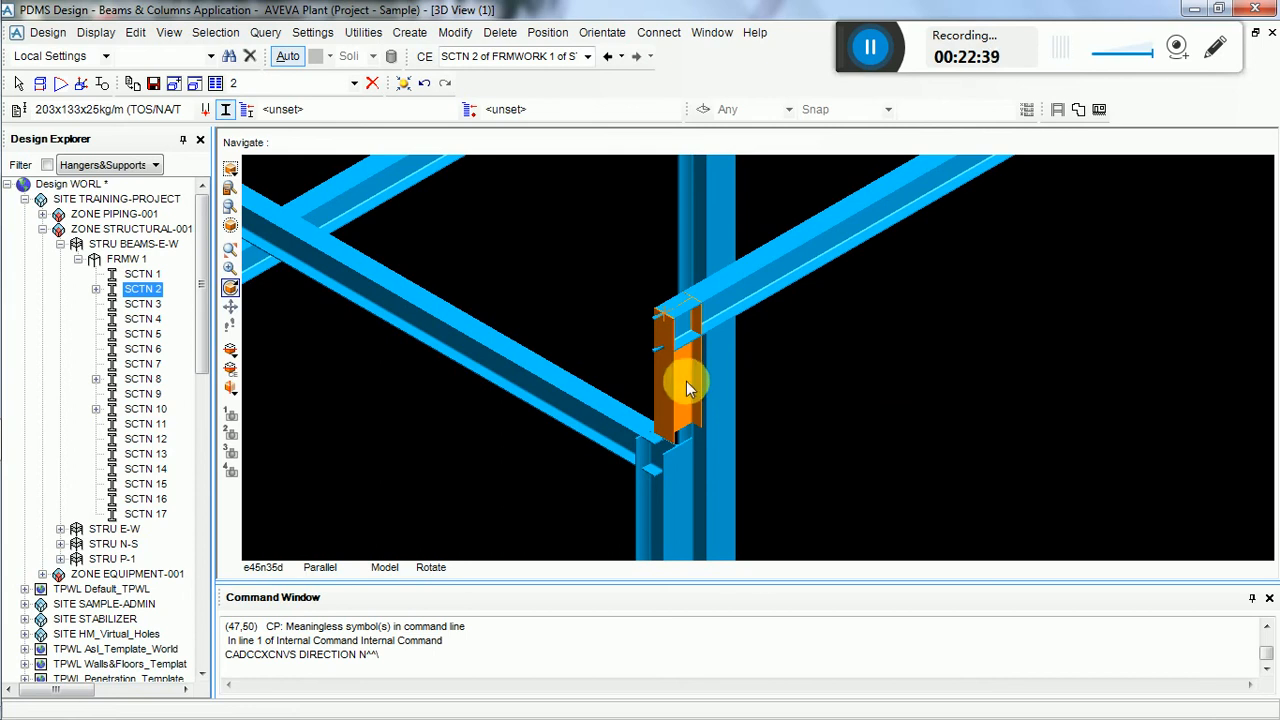
- Reapply the 90-degree beta angle to the short vertical section, then change it to -90 degrees
left_click(680, 378)
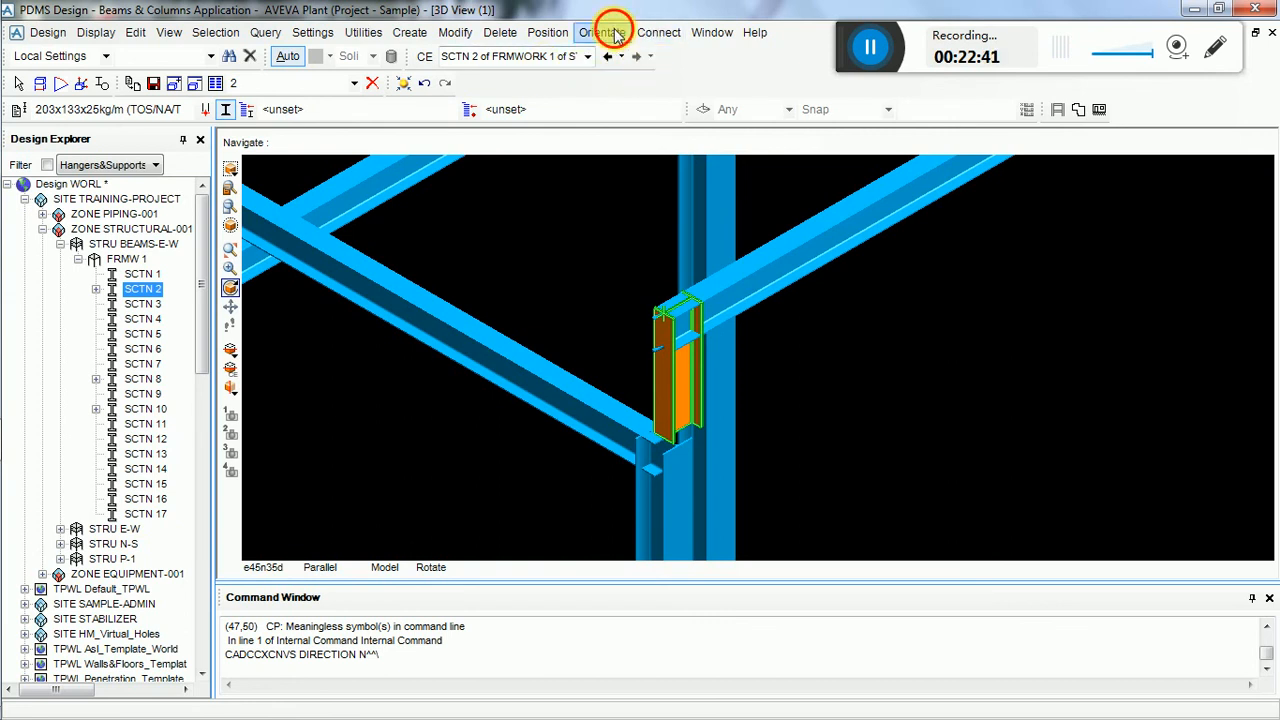
left_click(655, 32)
mouse_move(623, 103)
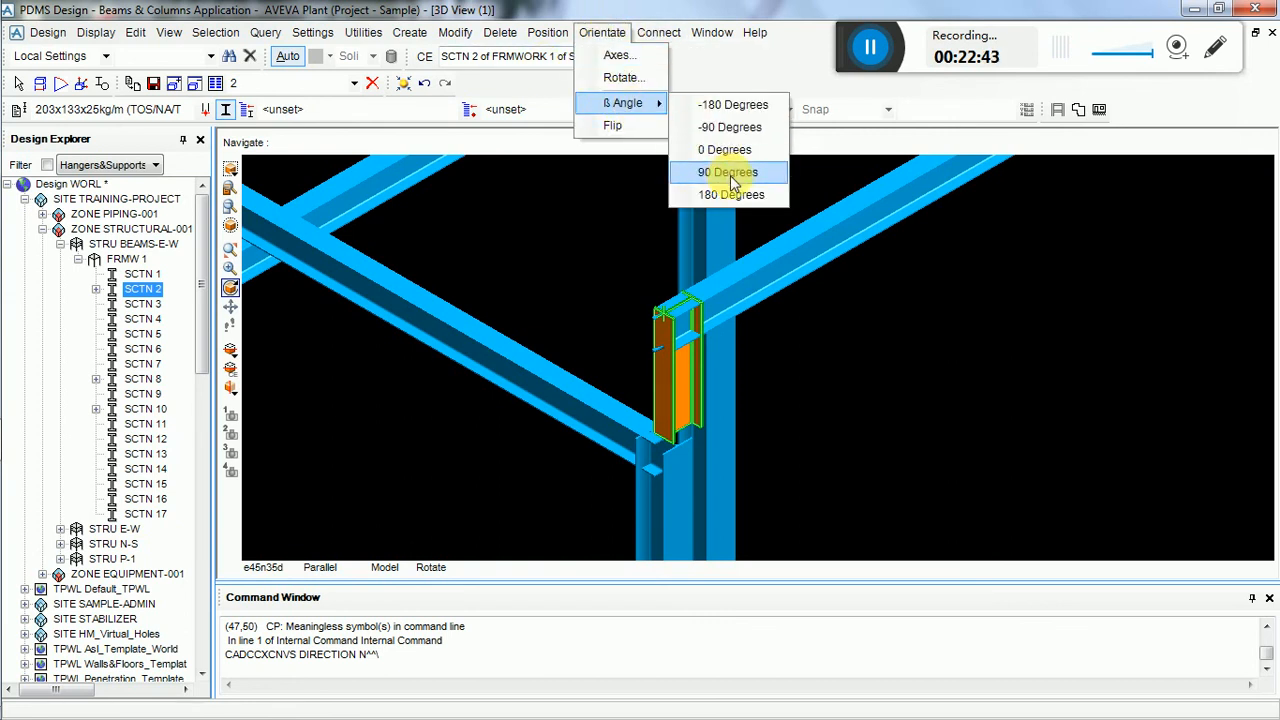
left_click(740, 176)
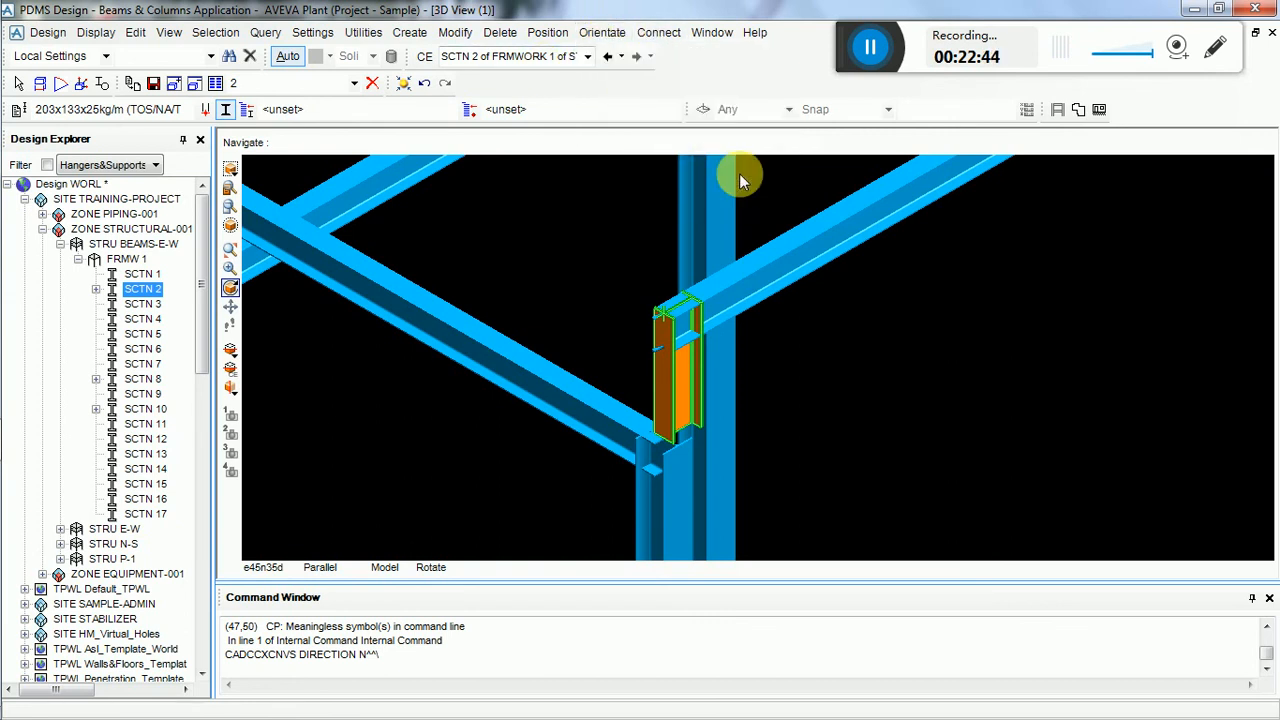
left_click(600, 32)
mouse_move(614, 103)
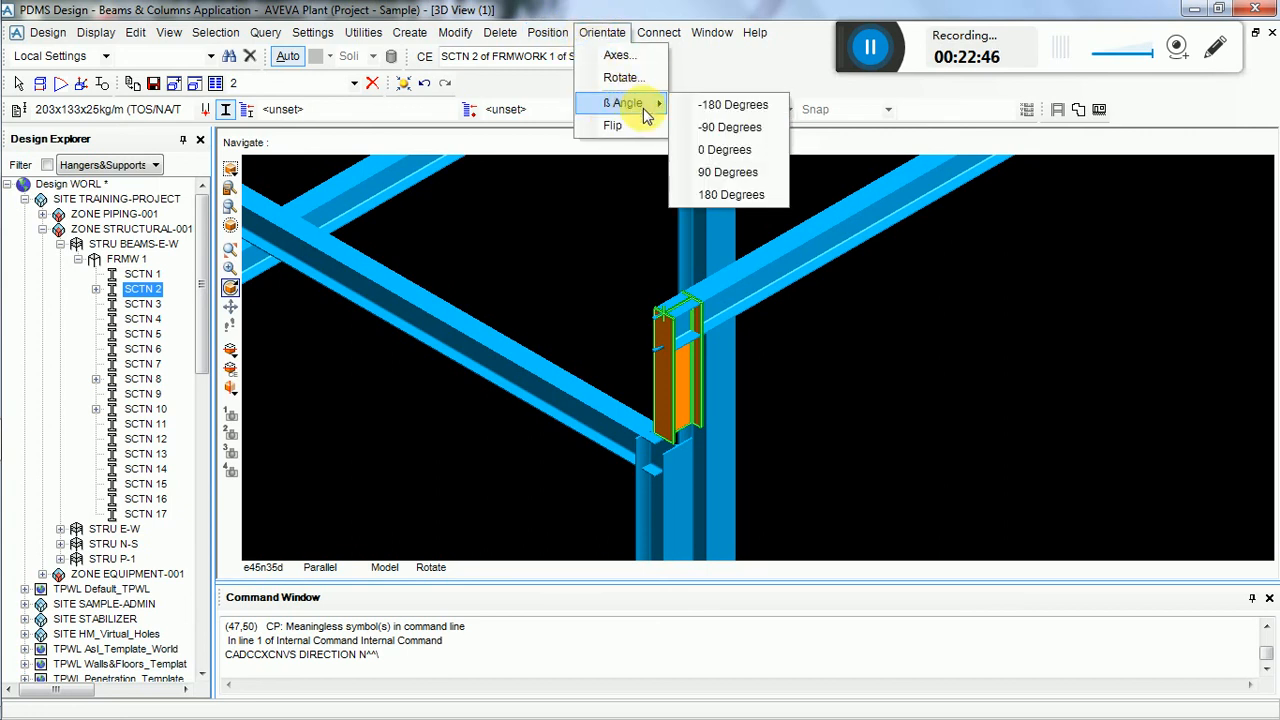
left_click(729, 124)
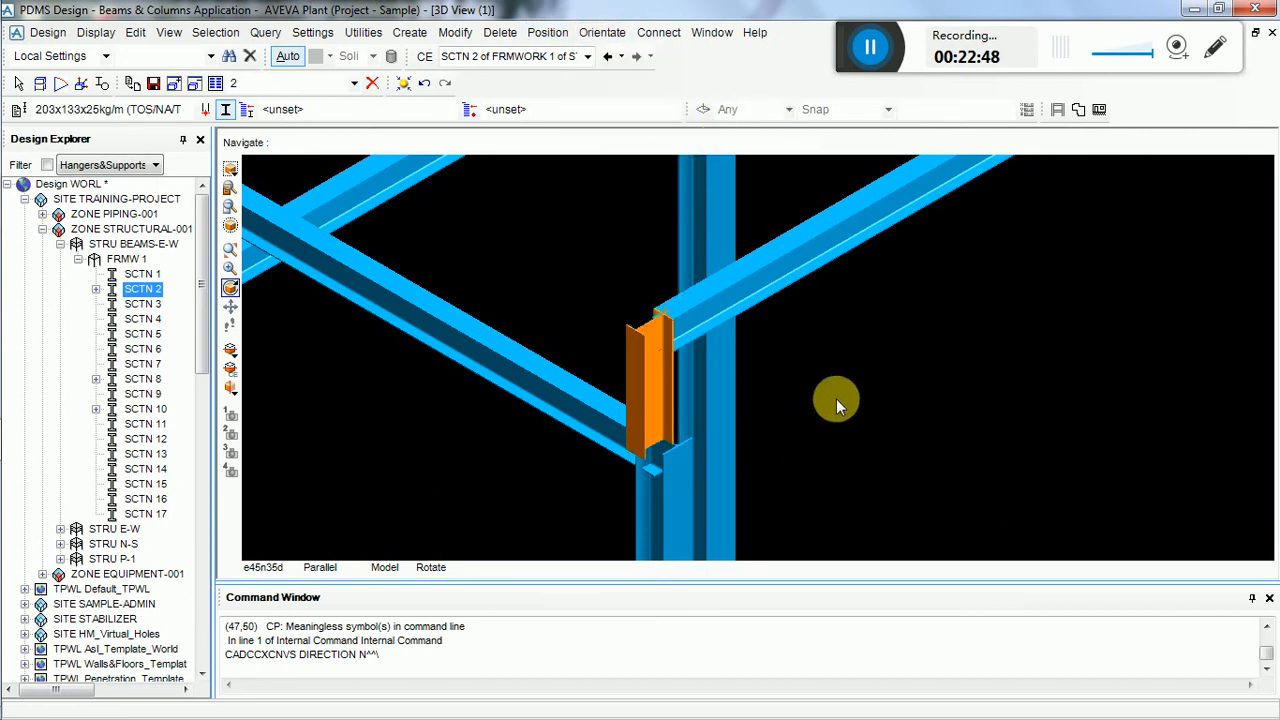
- Delete the short vertical section between the column head and the upper beam
left_click(656, 380)
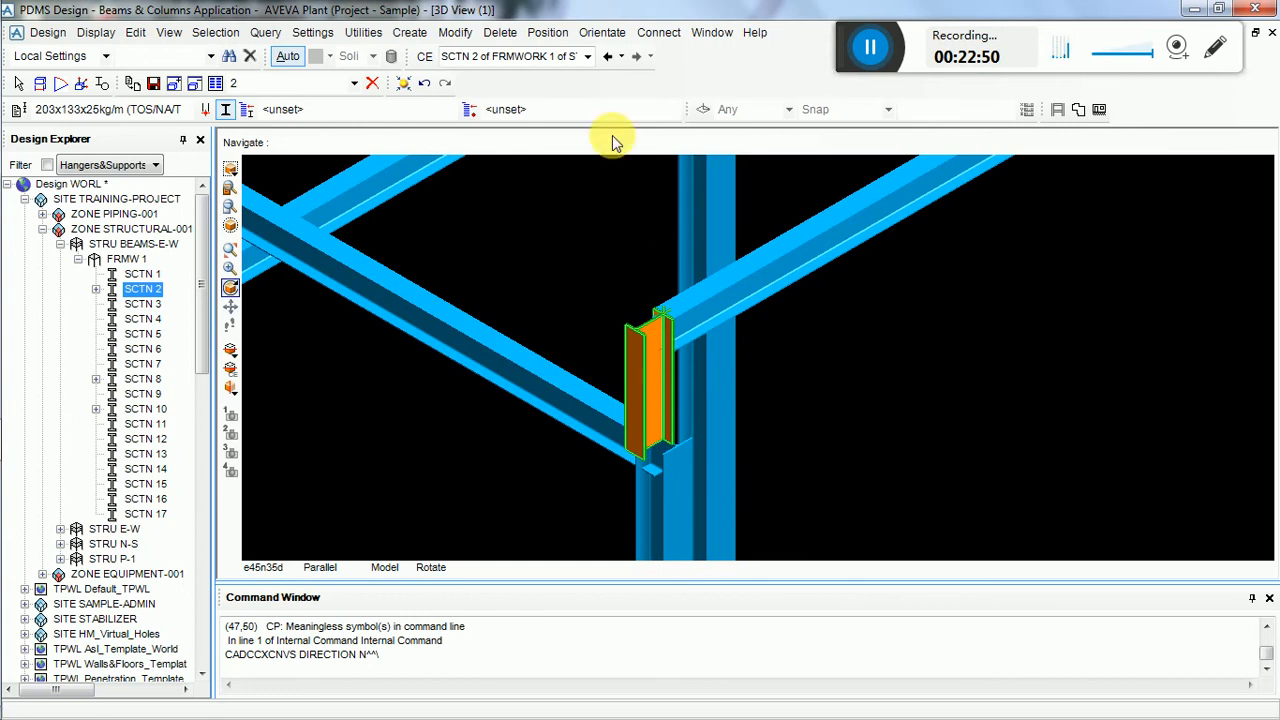
left_click(377, 84)
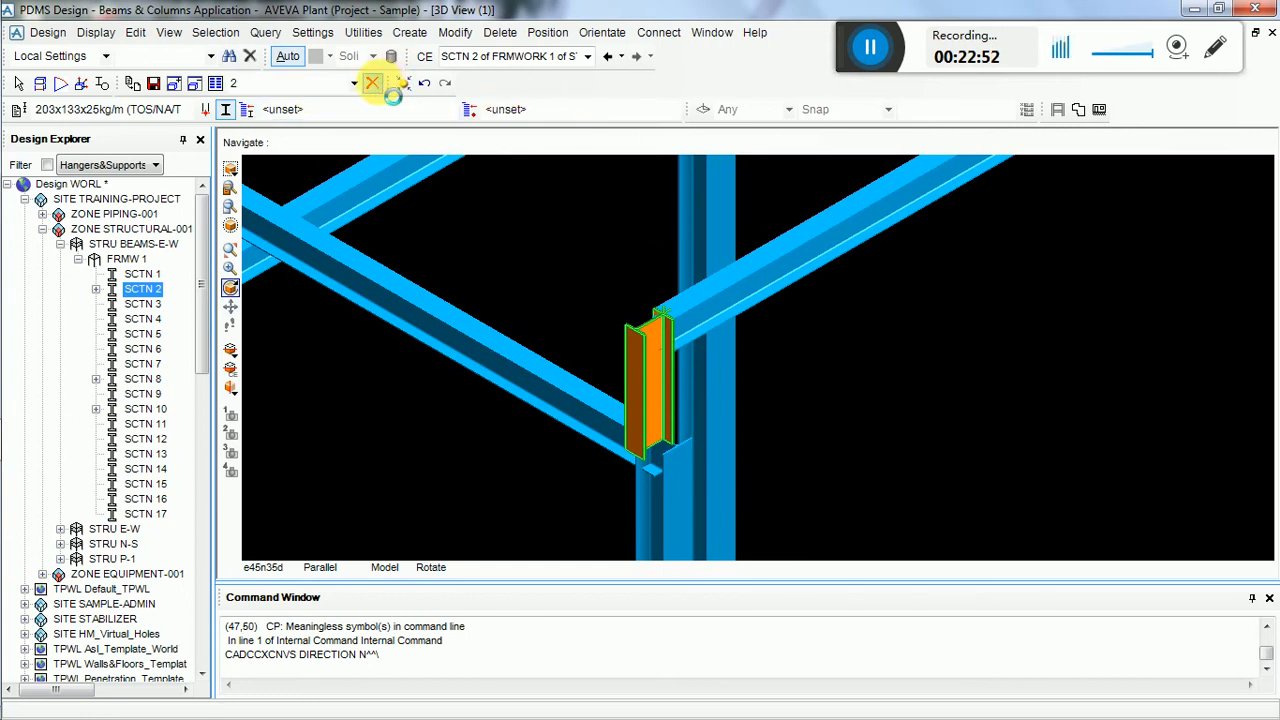
left_click(598, 391)
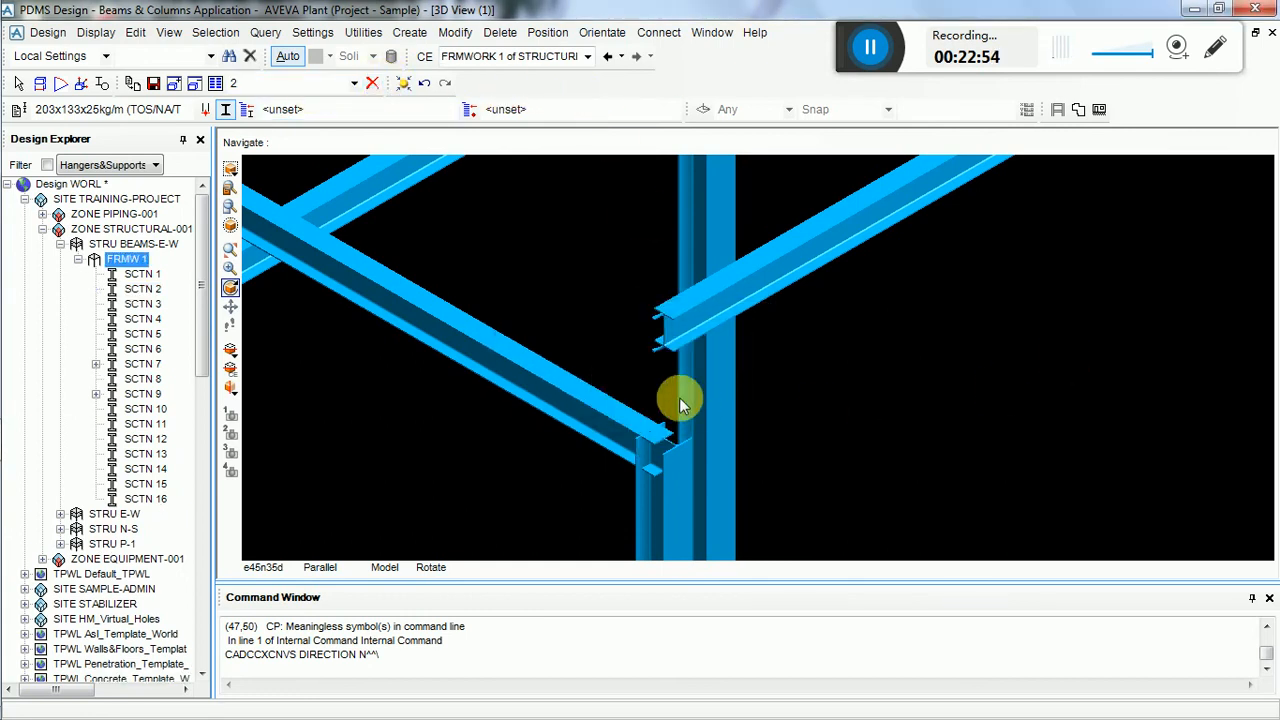
scroll(679, 397, "down", 3)
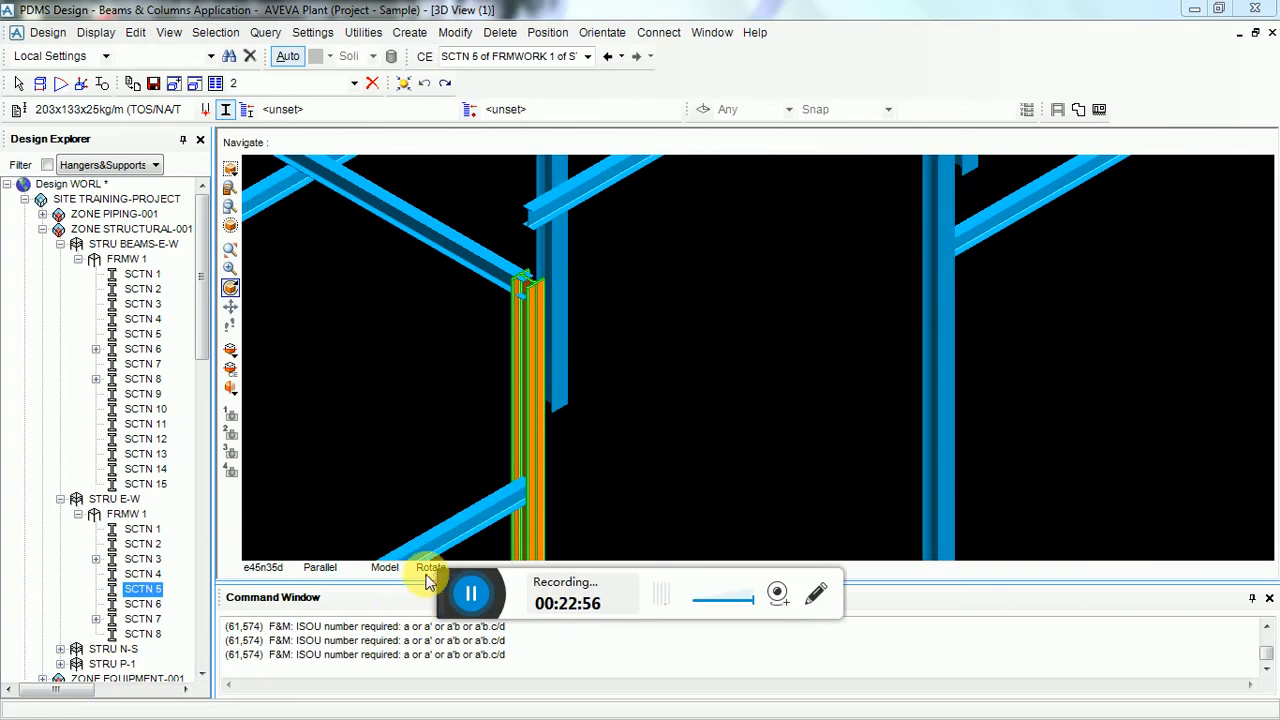
left_click_drag(428, 580, 843, 41)
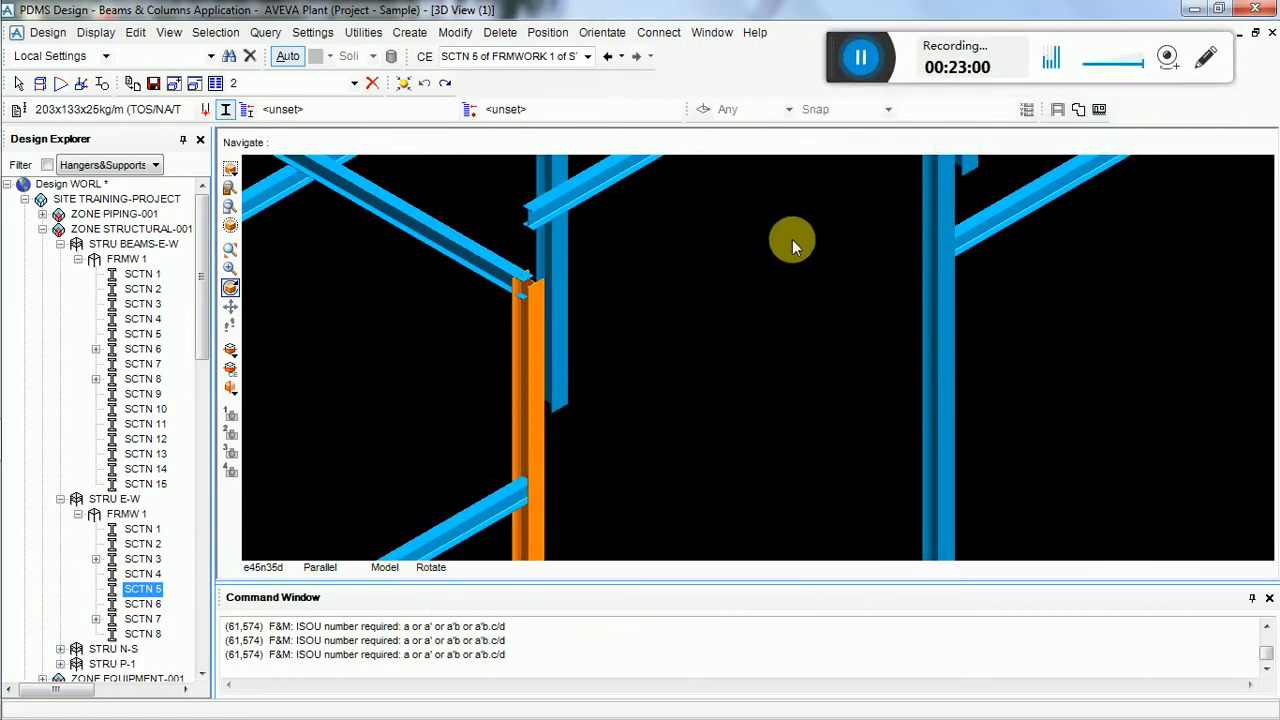
- Extend the End of column SCTN 5 in structure E-W explicitly by a distance of 760, then close the extension settings
scroll(597, 223, "up", 2)
middle_click(552, 218)
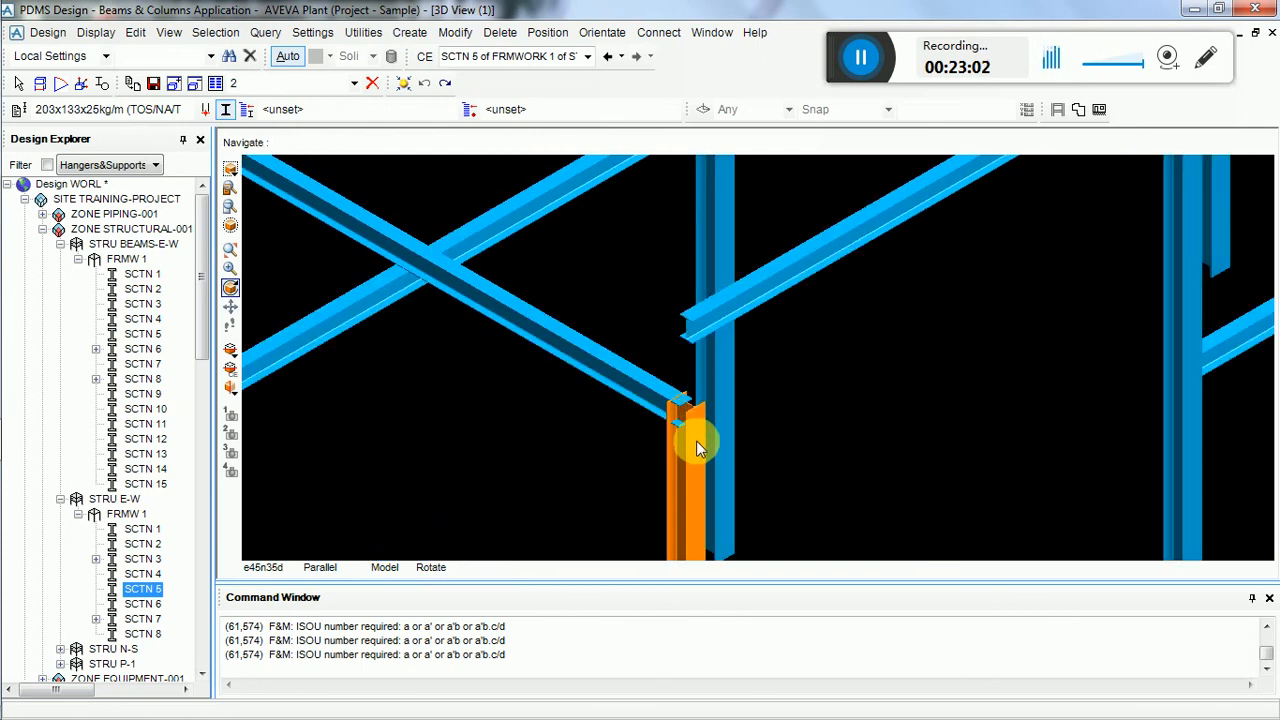
scroll(701, 382, "up", 2)
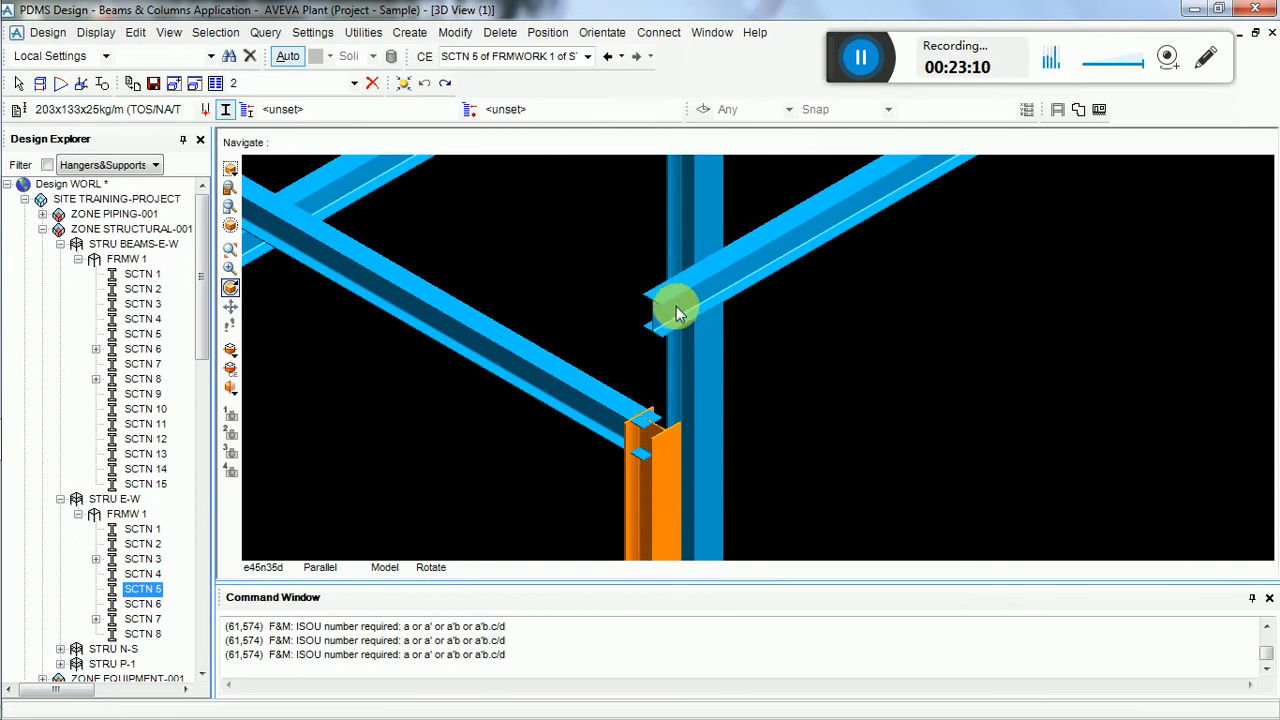
left_click(658, 508)
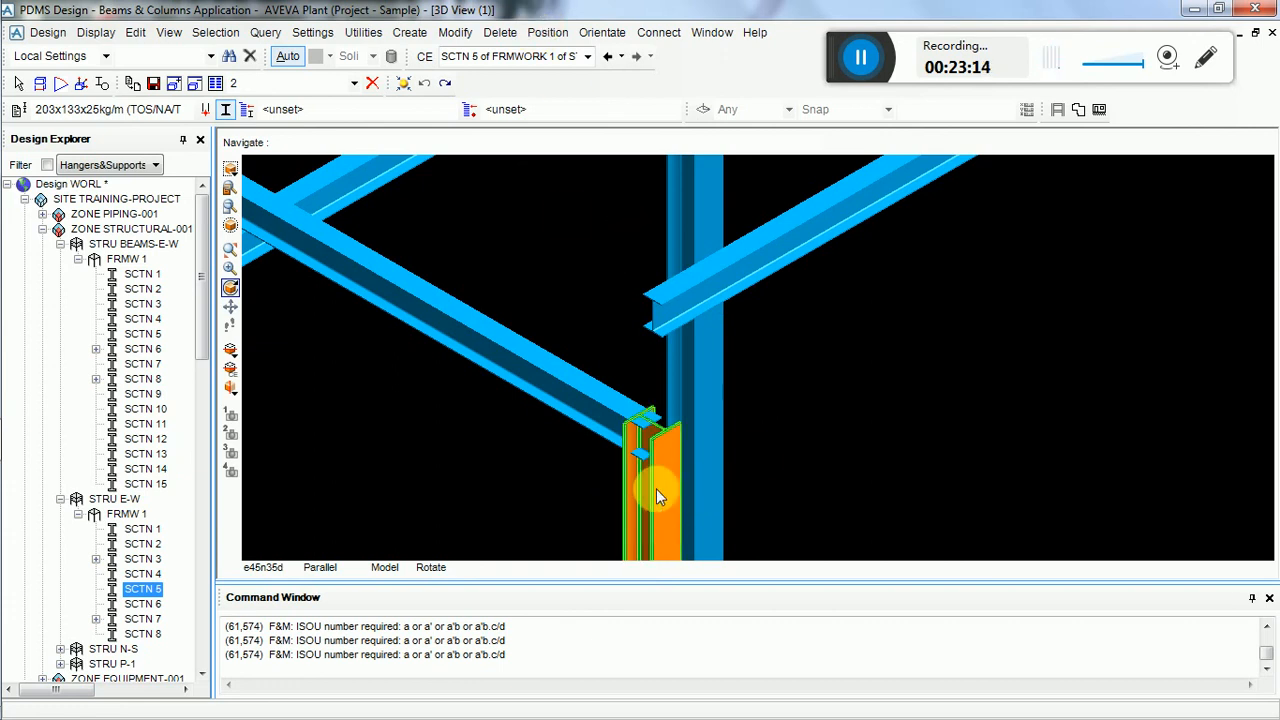
left_click(547, 32)
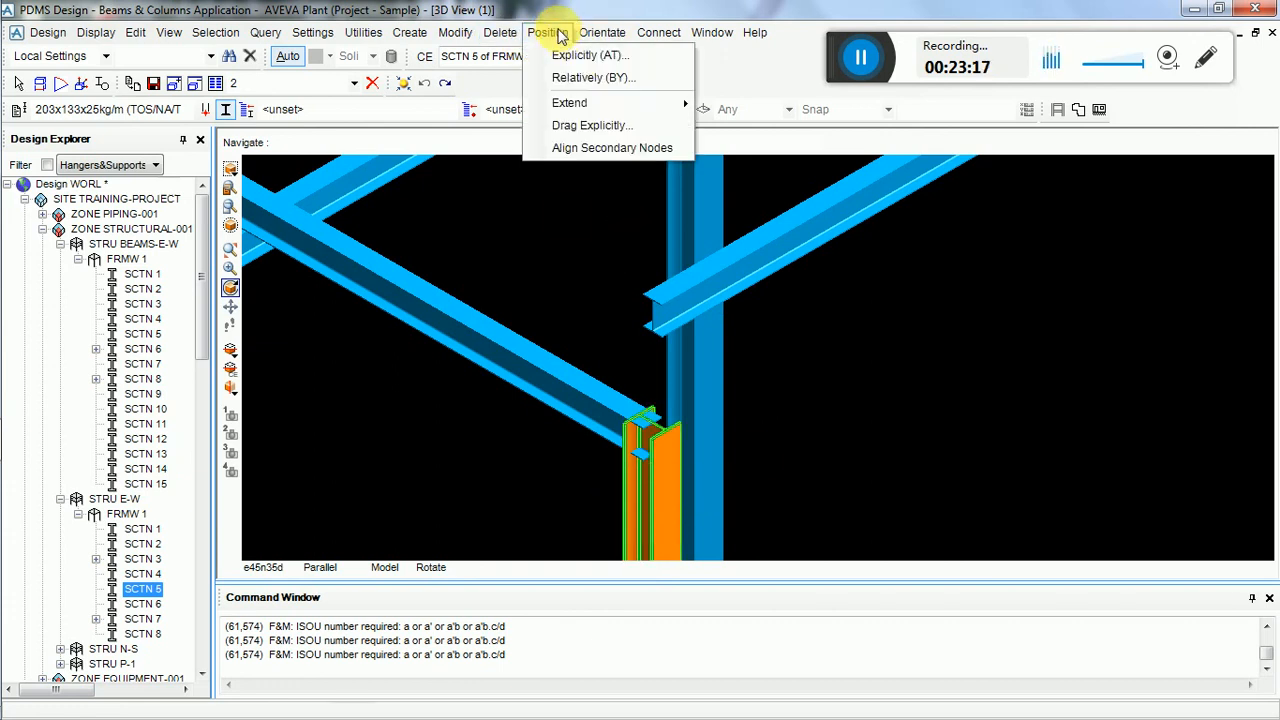
mouse_move(596, 104)
left_click(731, 121)
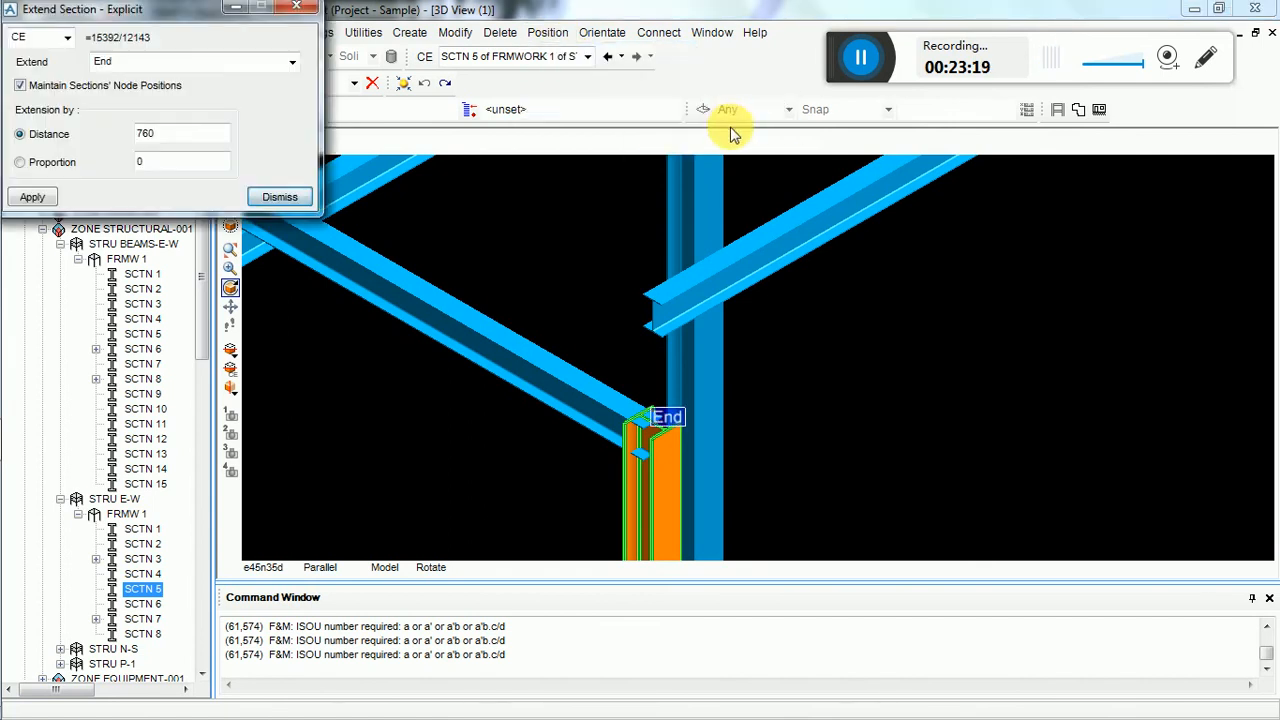
left_click(180, 61)
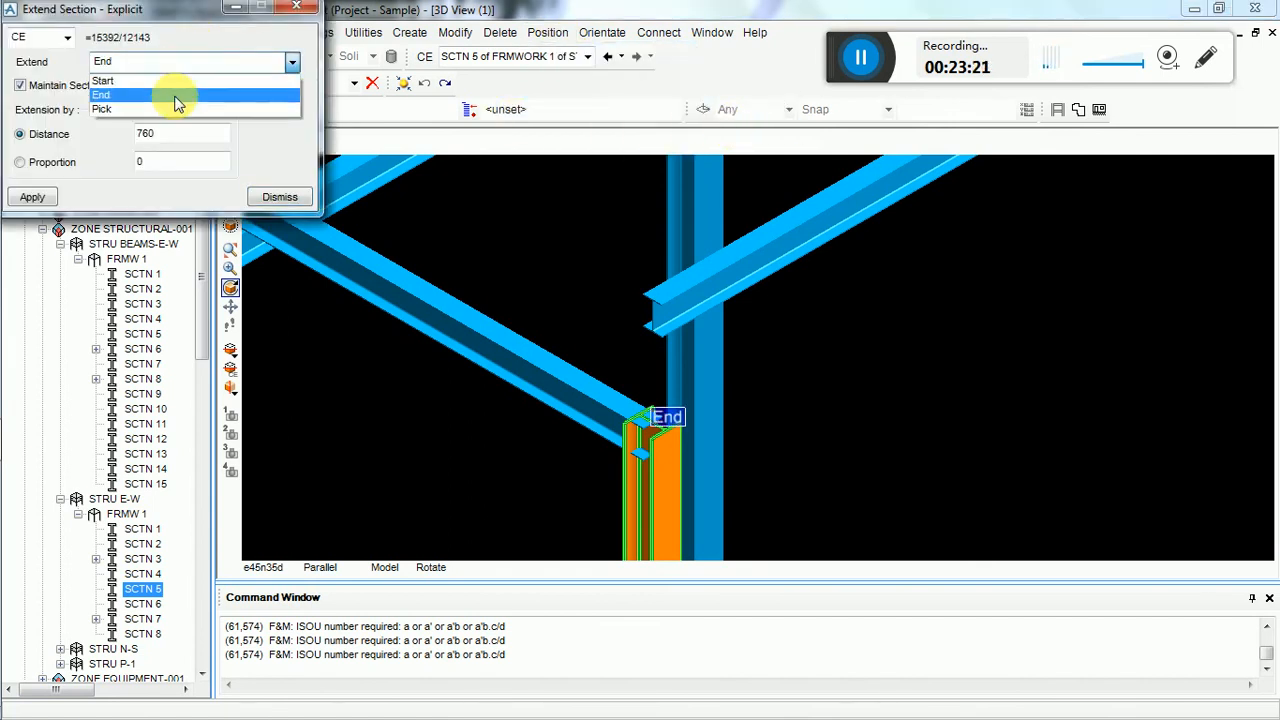
left_click(175, 97)
double_click(177, 134)
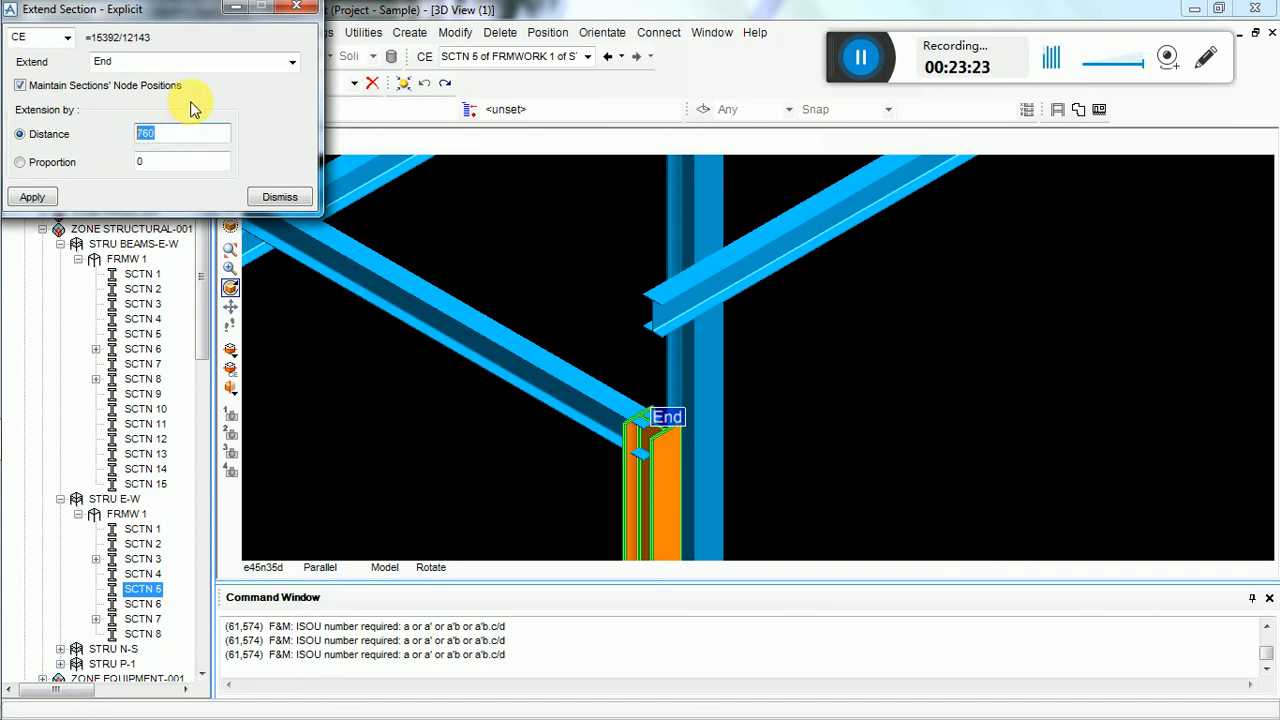
key("Return")
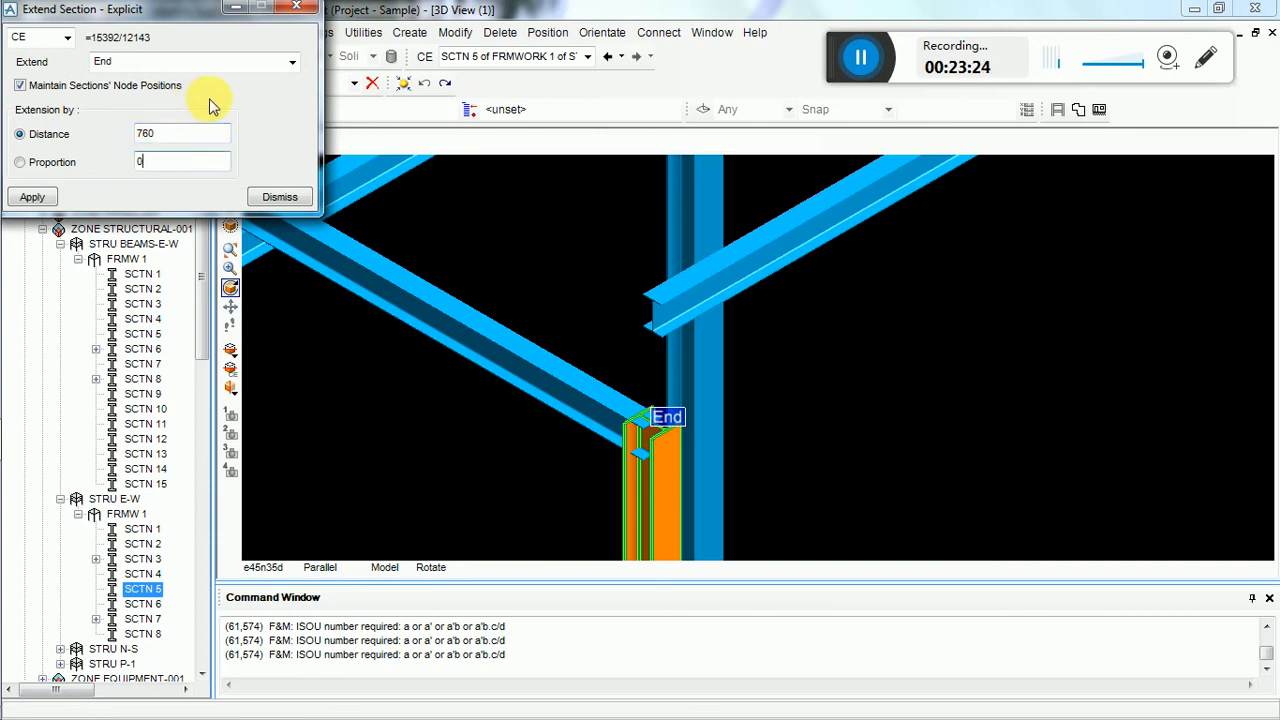
left_click(34, 197)
mouse_move(616, 358)
middle_mouse_down()
mouse_move(873, 337)
mouse_move(1085, 269)
mouse_move(1082, 253)
middle_mouse_up()
scroll(737, 271, "up", 1)
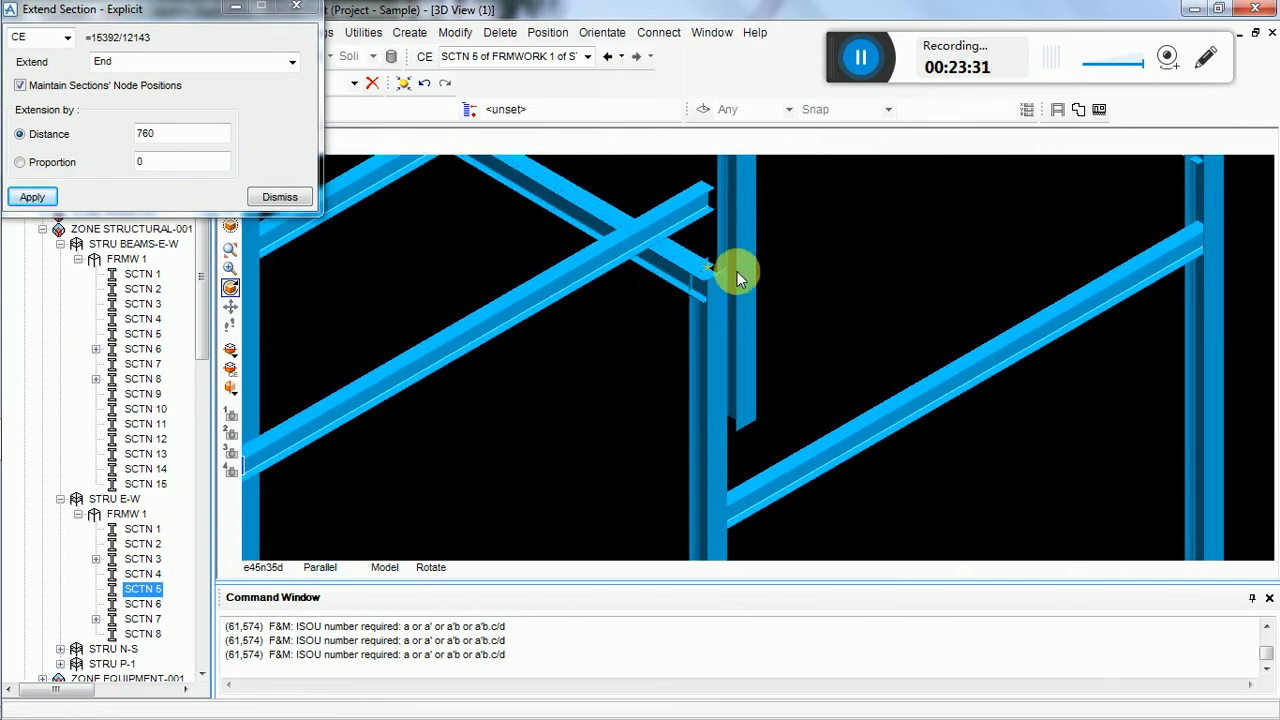
left_click(278, 197)
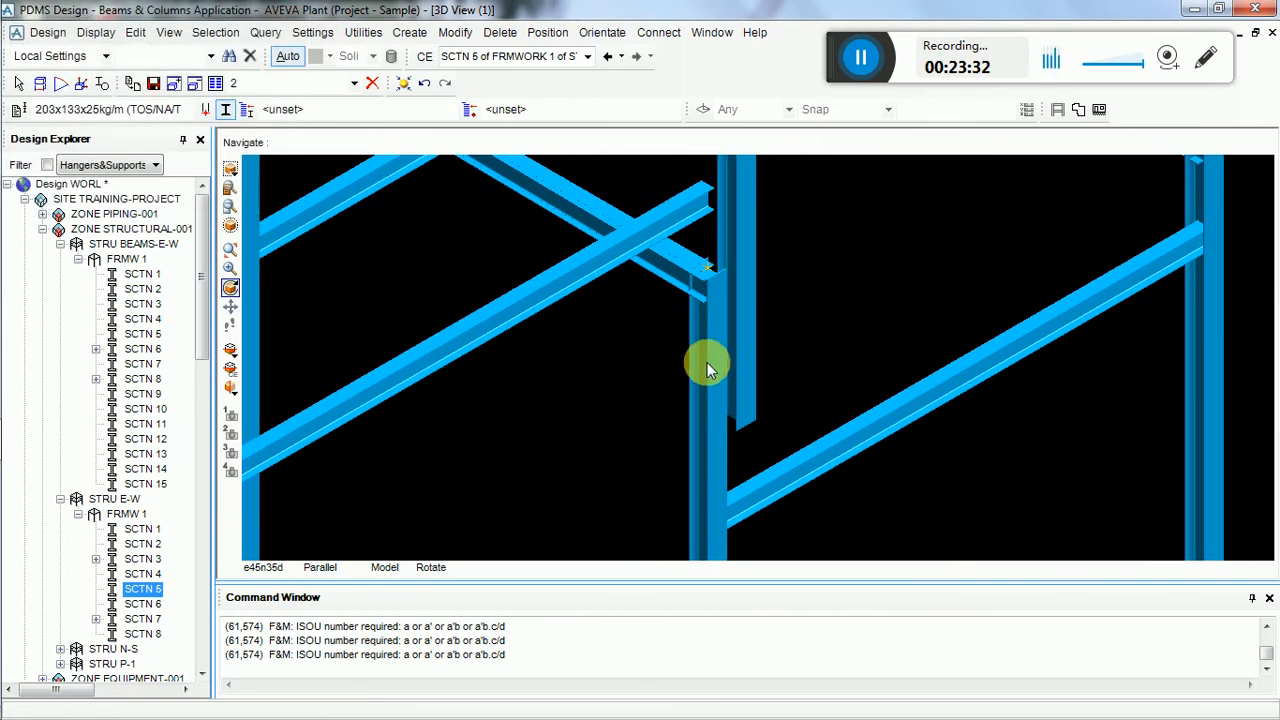
- Extend the End of column SCTN 3 in structure E-W explicitly by a distance of 760, then close the extension settings
left_click(705, 397)
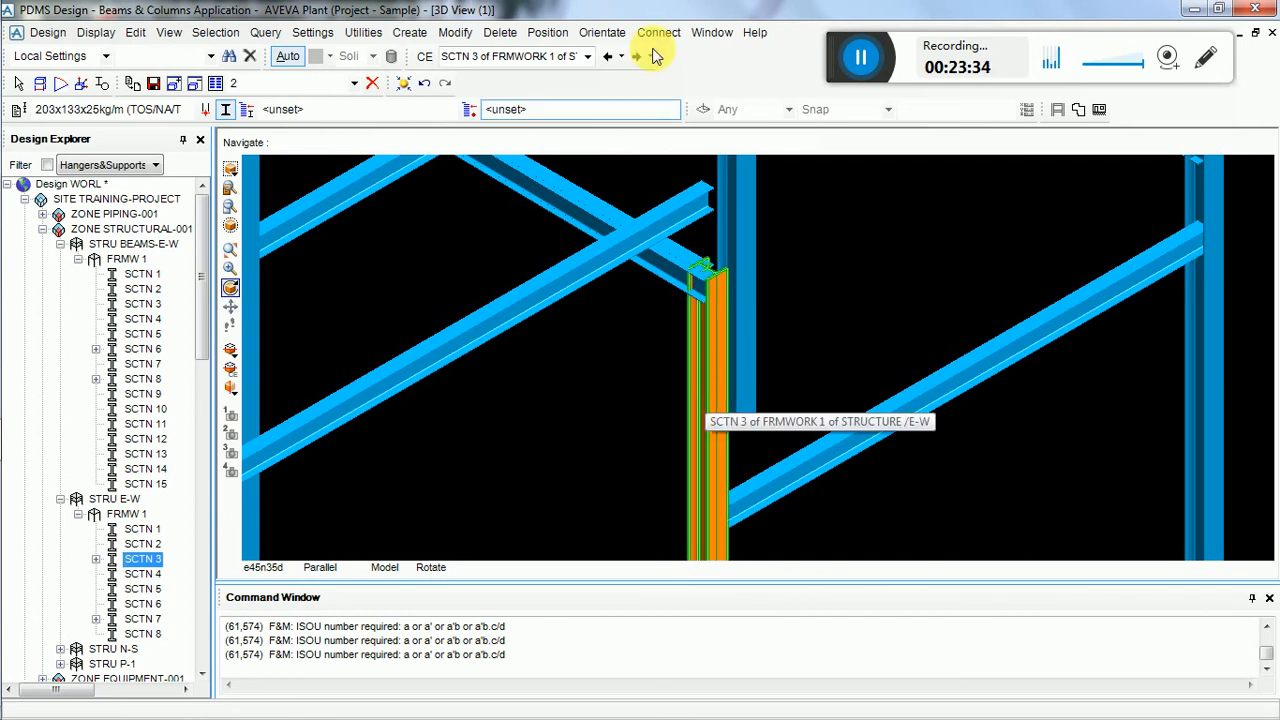
left_click(548, 32)
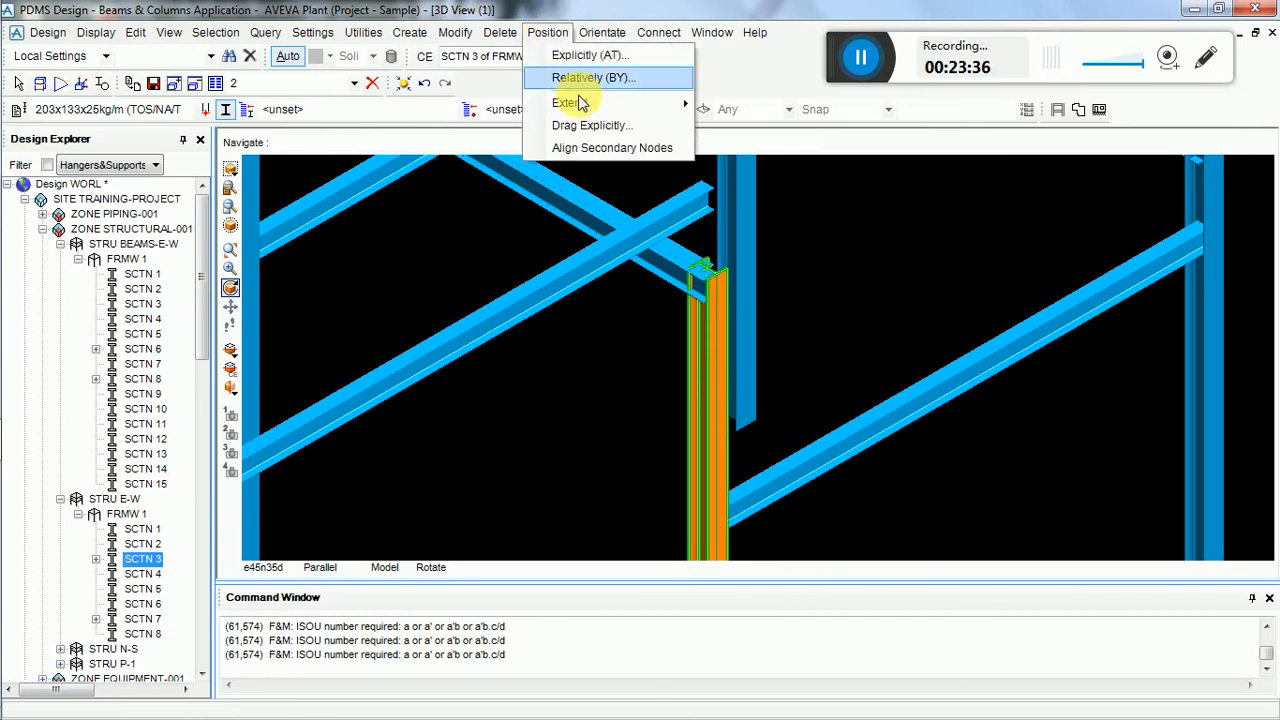
mouse_move(612, 111)
left_click(764, 137)
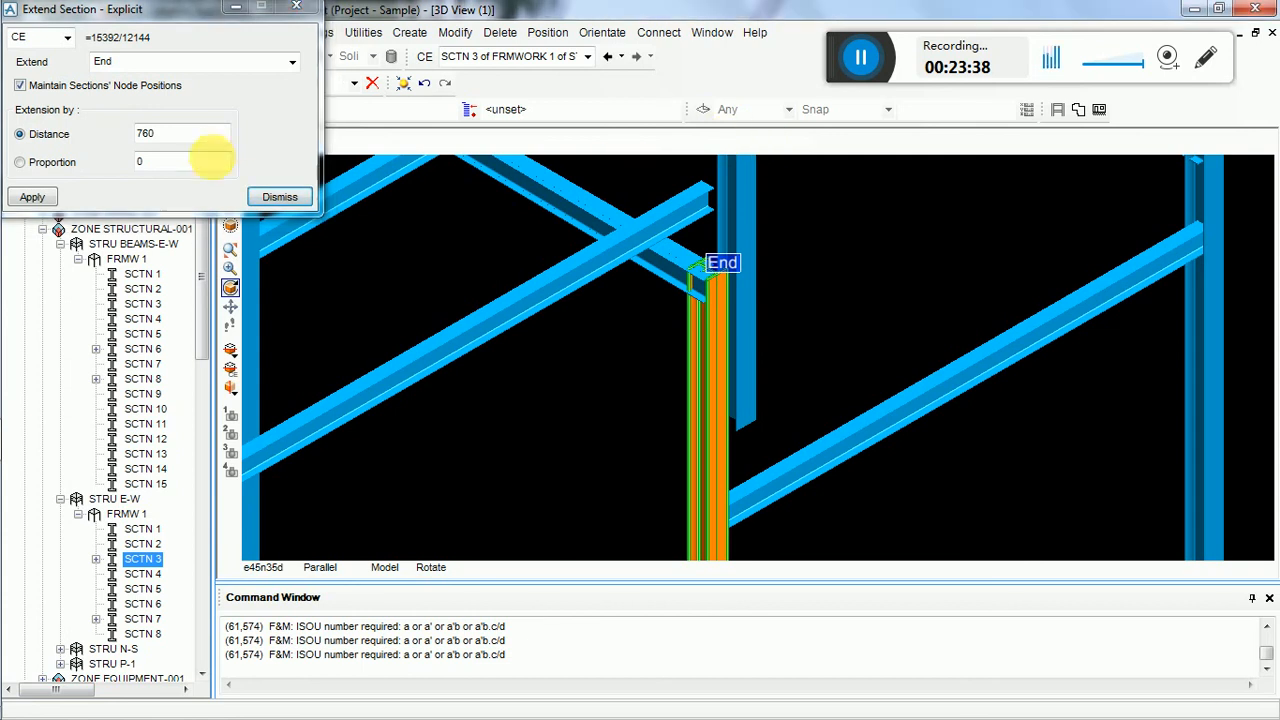
left_click(50, 197)
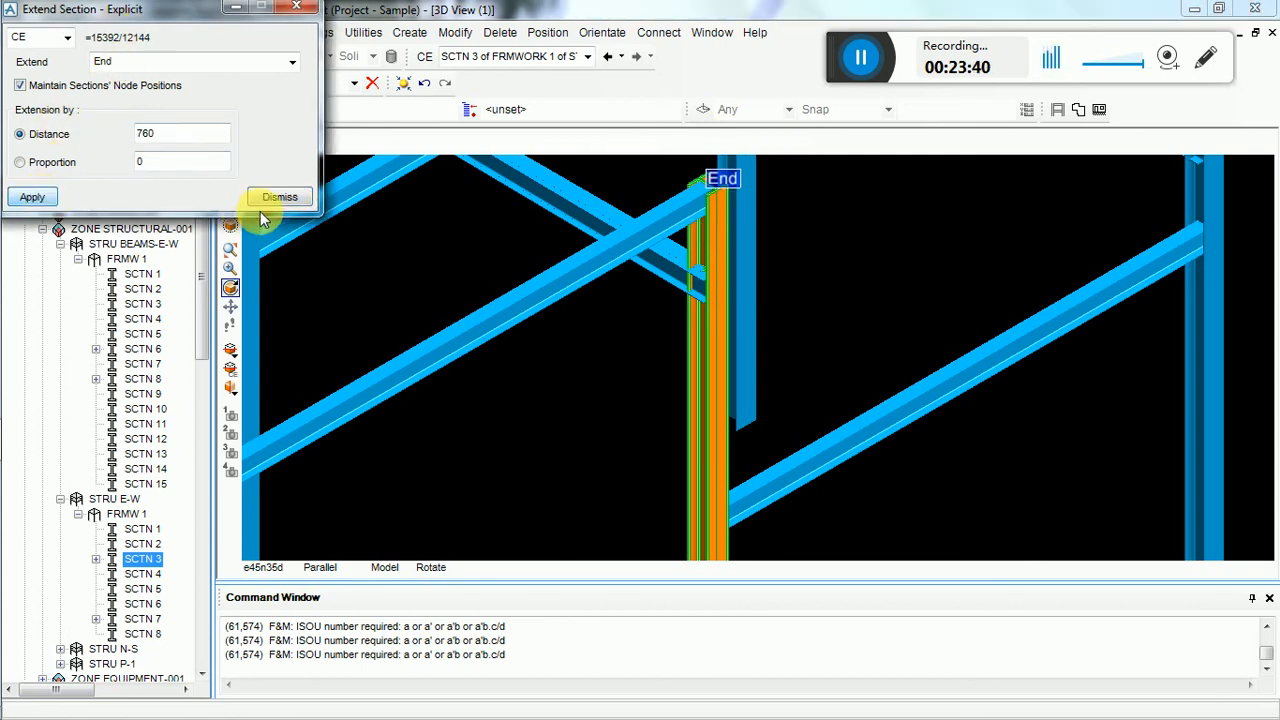
left_click(295, 203)
- Copy the short stub beam SCTN 1 of BEAMS-E-W once with an X offset of 5190 and retain the copy
scroll(775, 330, "down", 6)
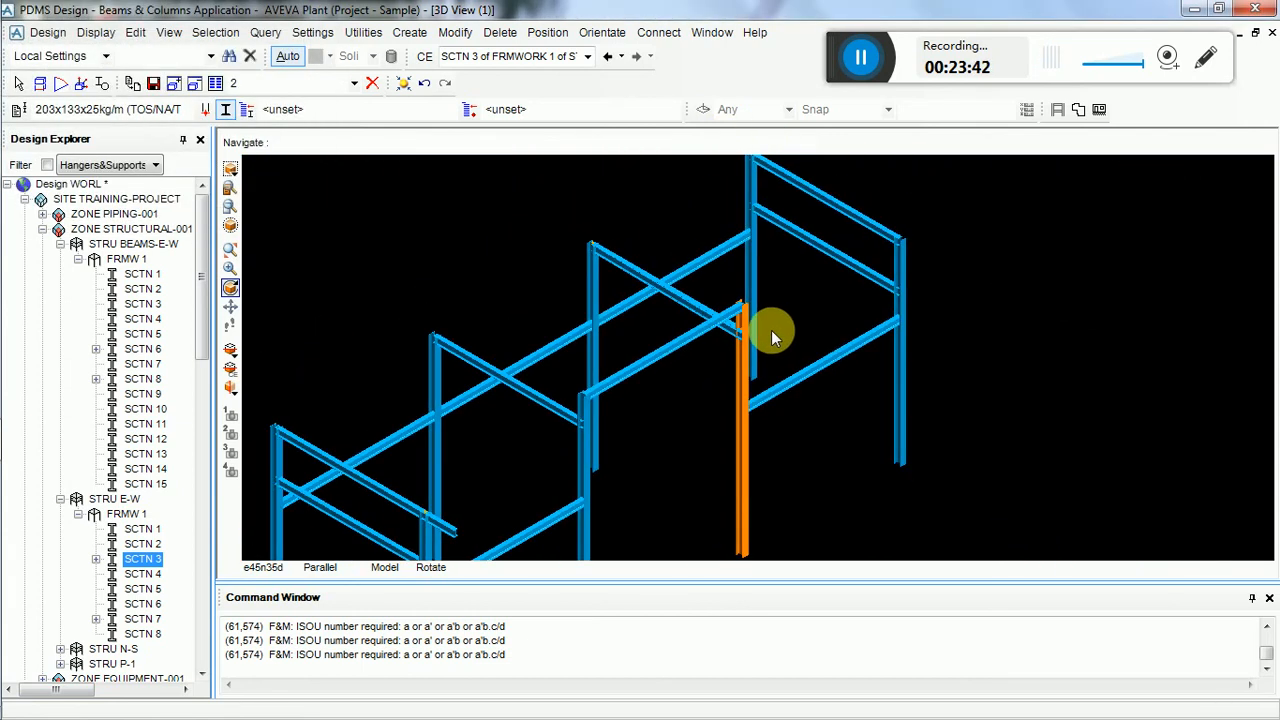
scroll(567, 531, "up", 8)
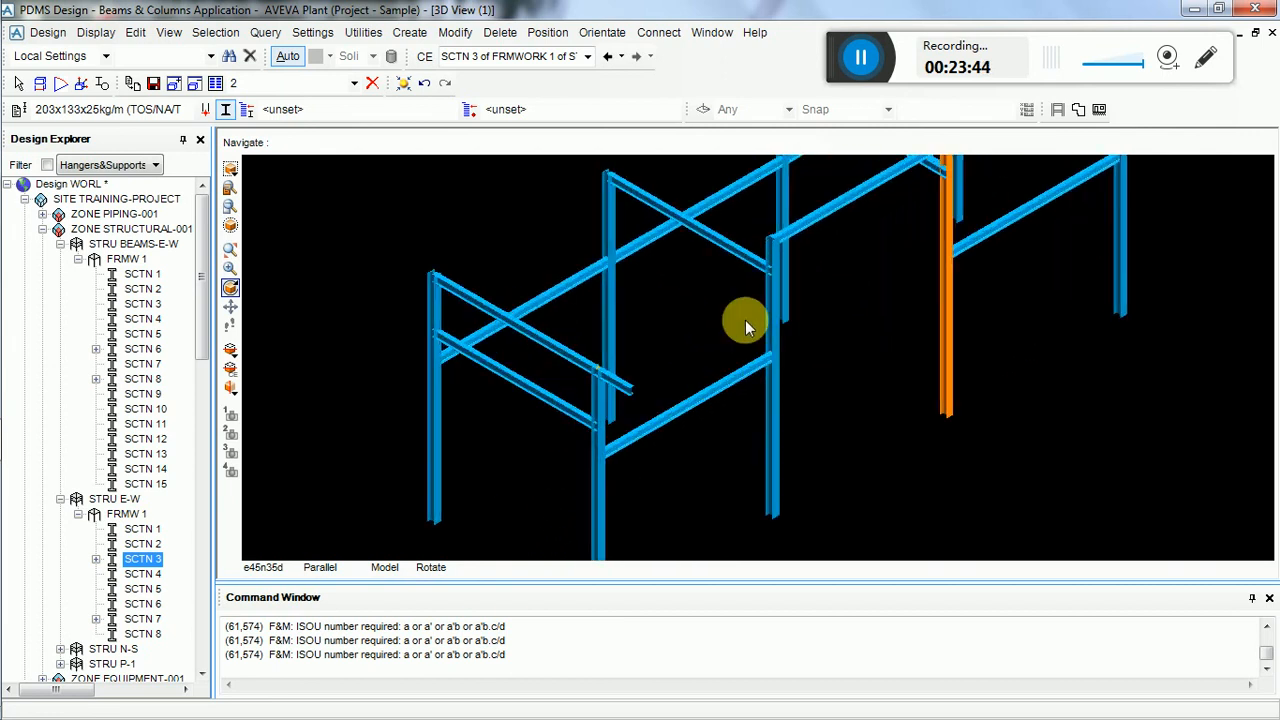
scroll(734, 326, "up", 3)
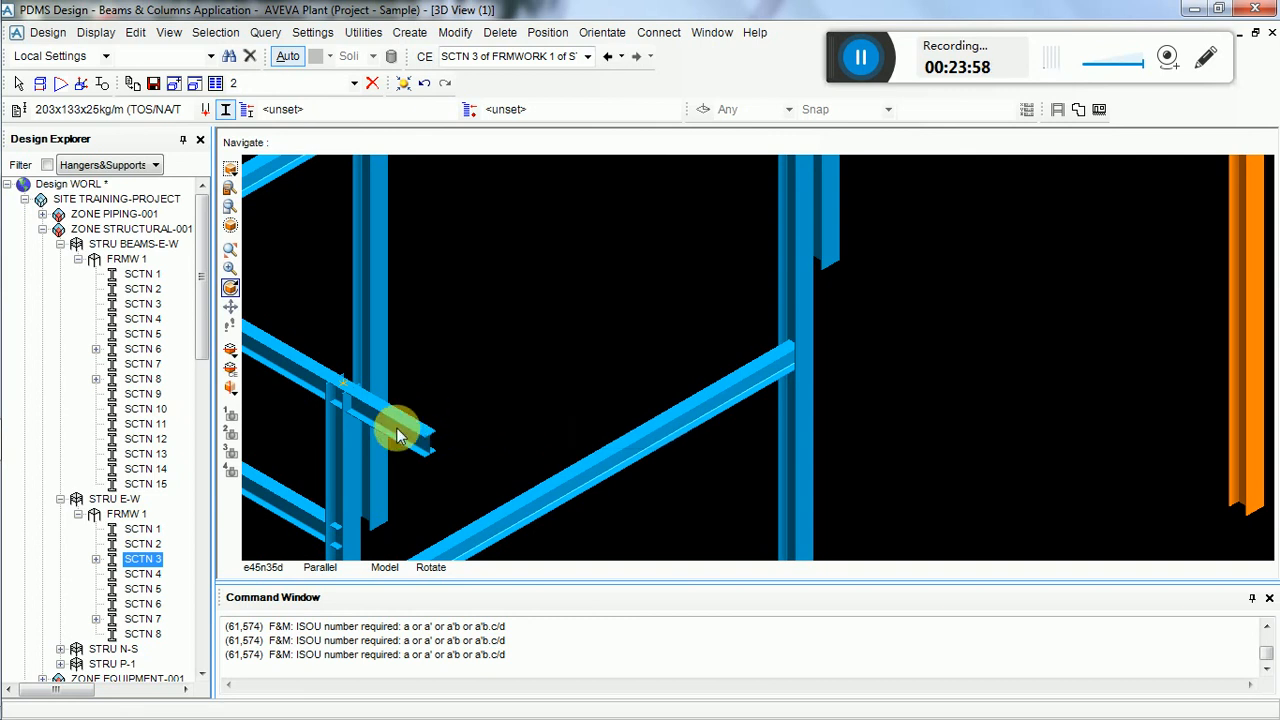
left_click(420, 436)
scroll(428, 480, "down", 3)
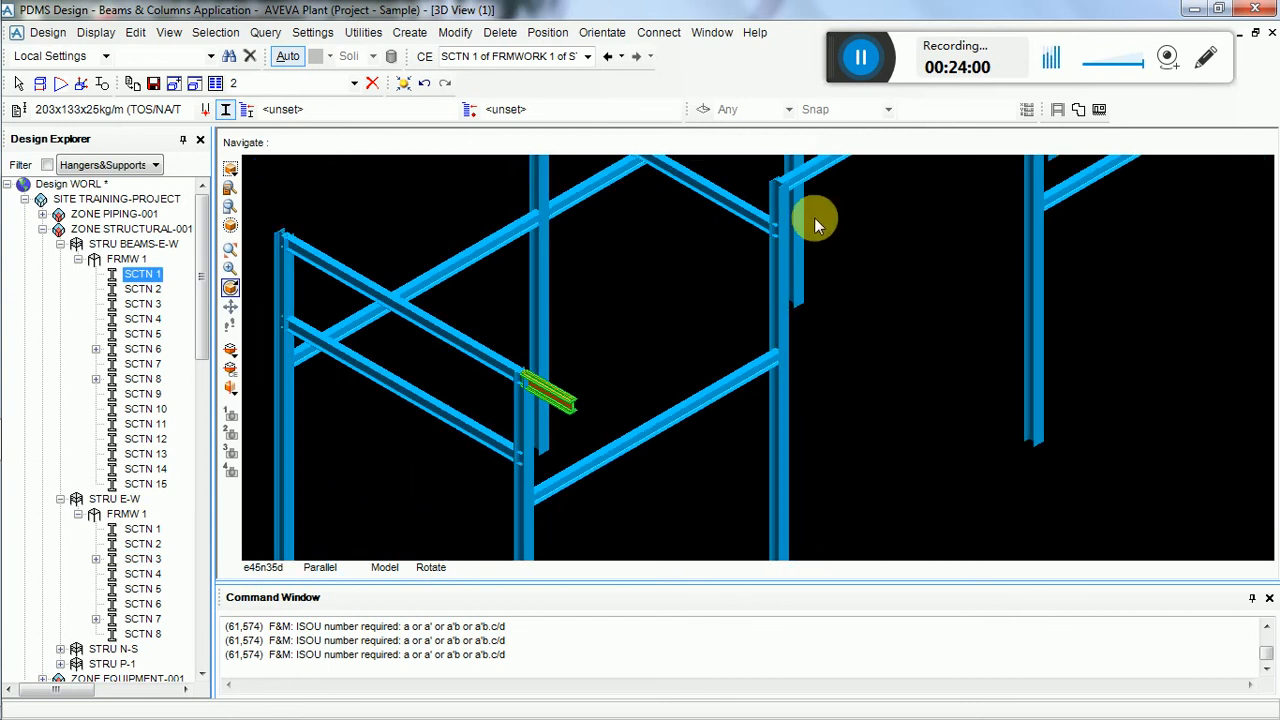
scroll(735, 378, "down", 2)
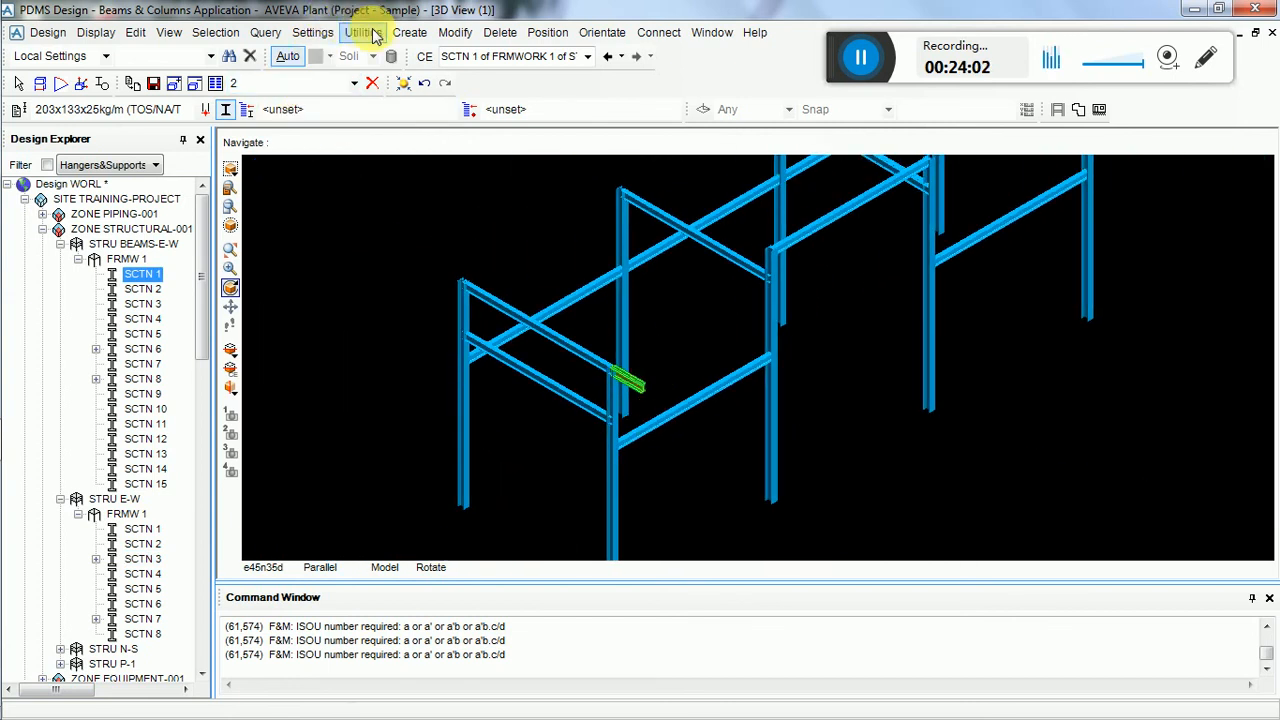
left_click(410, 32)
mouse_move(470, 55)
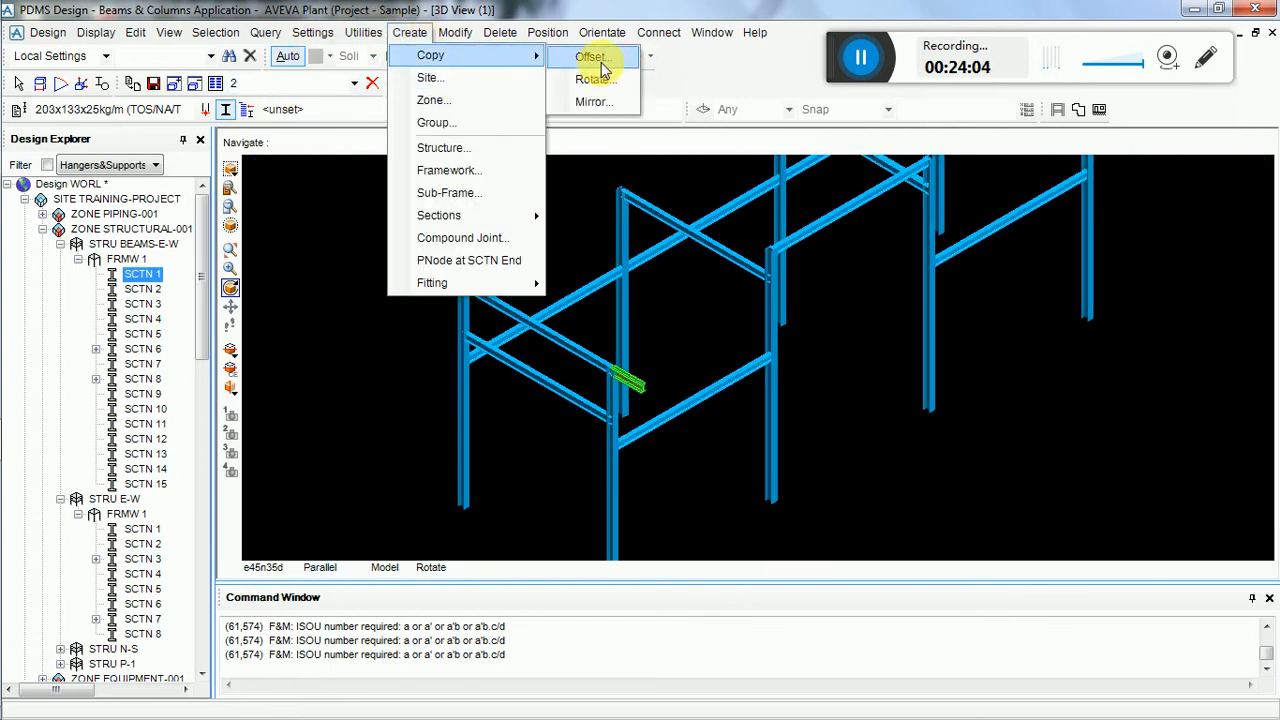
left_click(598, 56)
double_click(162, 150)
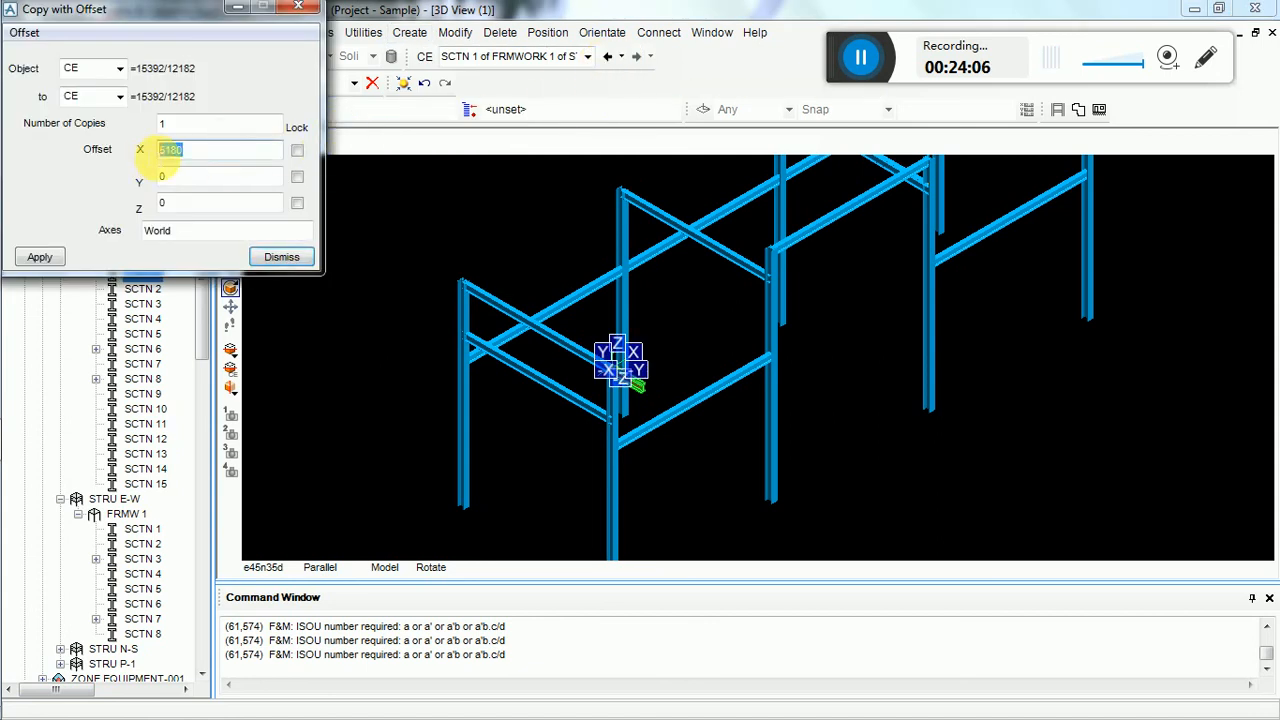
type("51")
key("Tab")
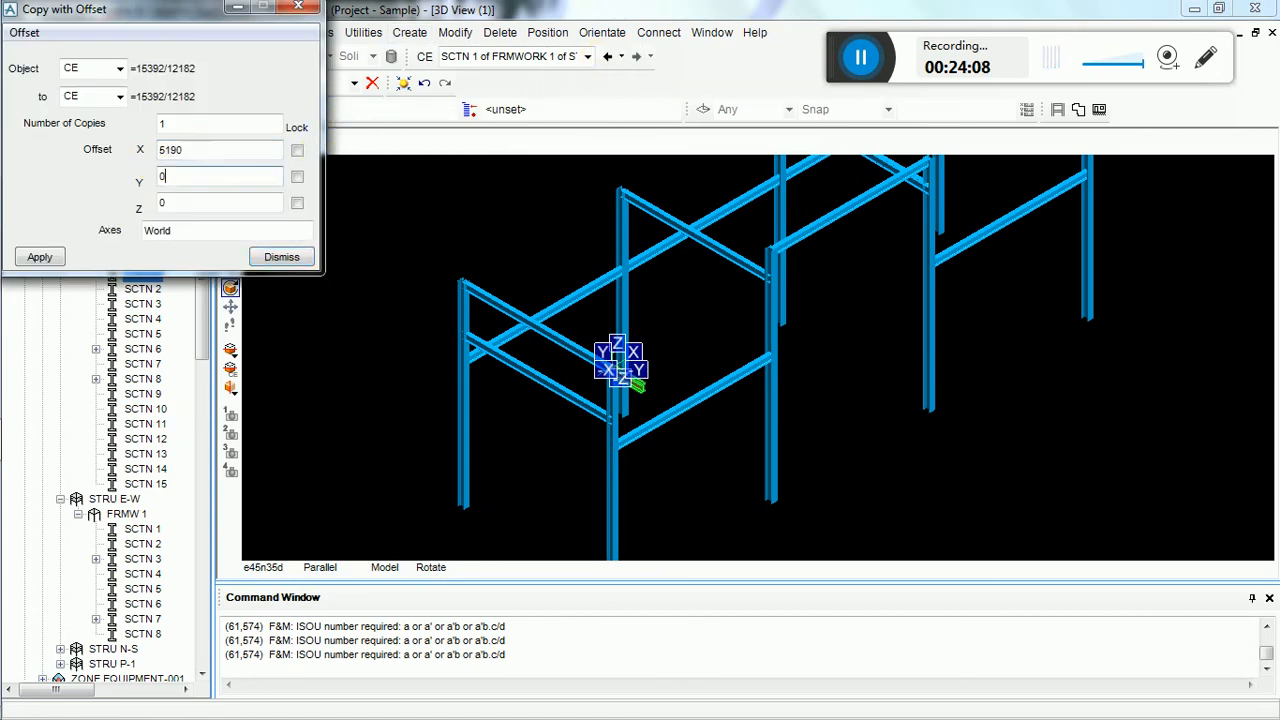
left_click(38, 258)
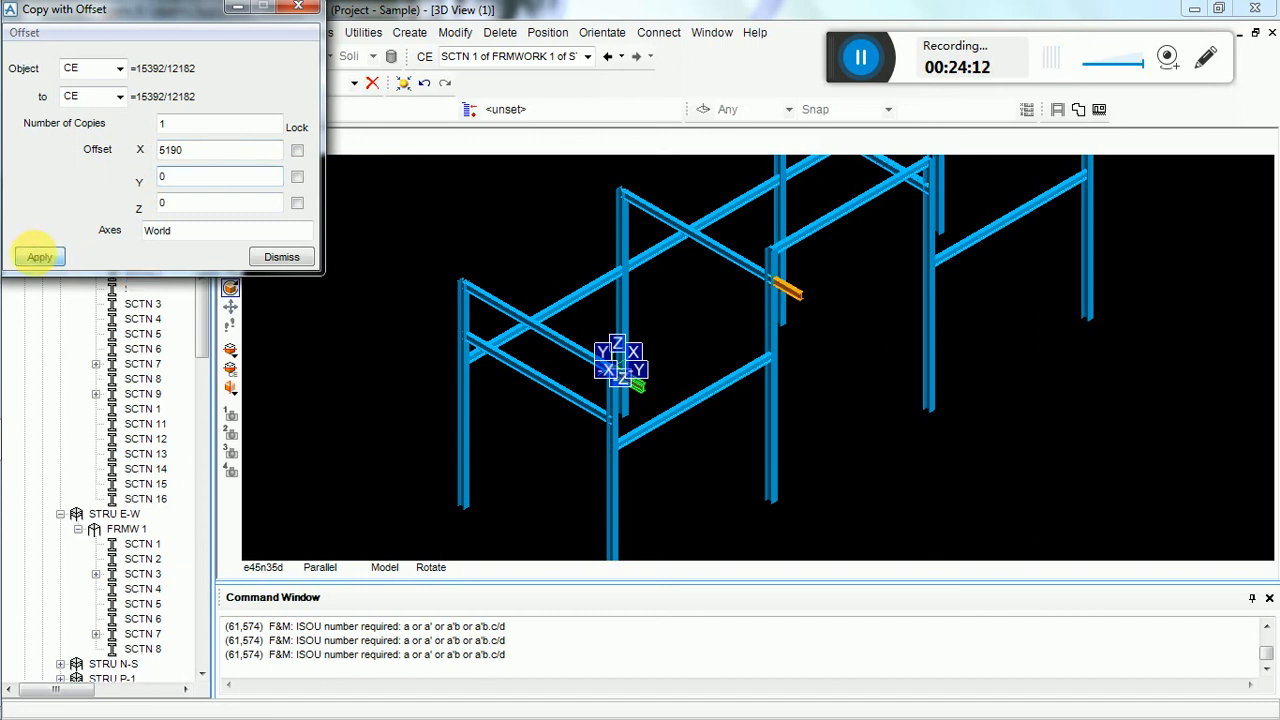
left_click(602, 394)
scroll(869, 350, "up", 5)
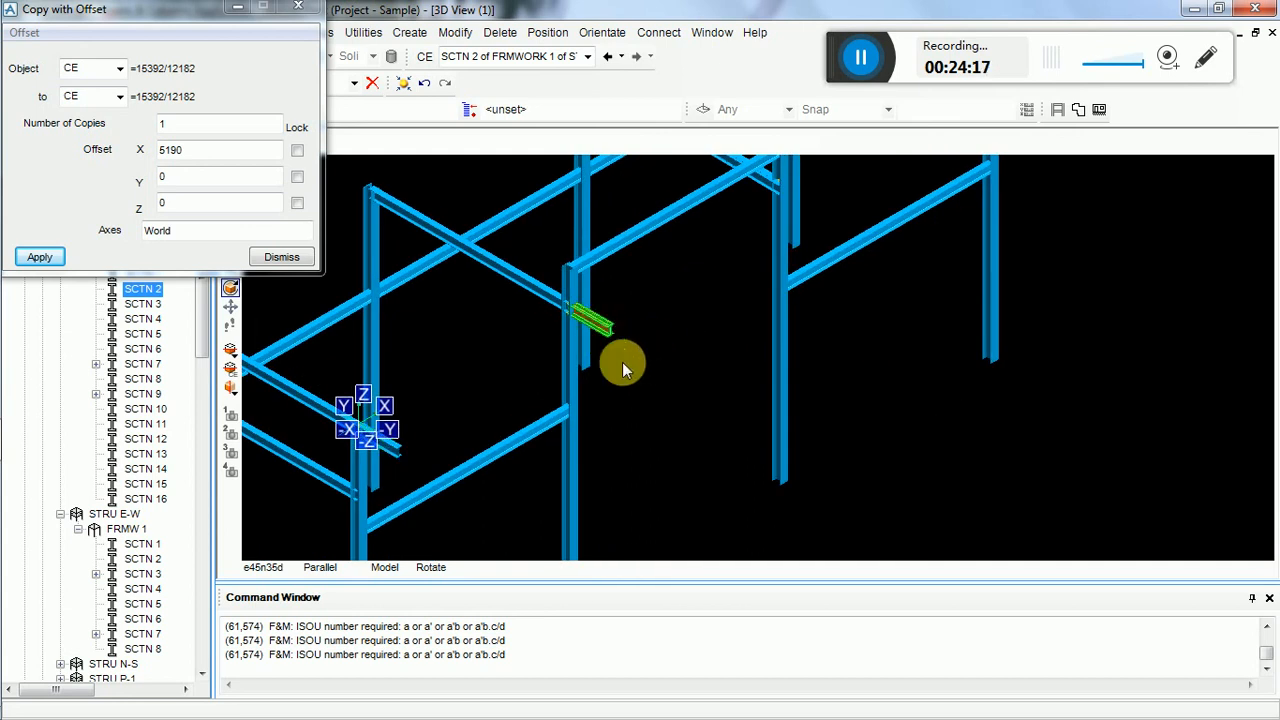
left_click(281, 257)
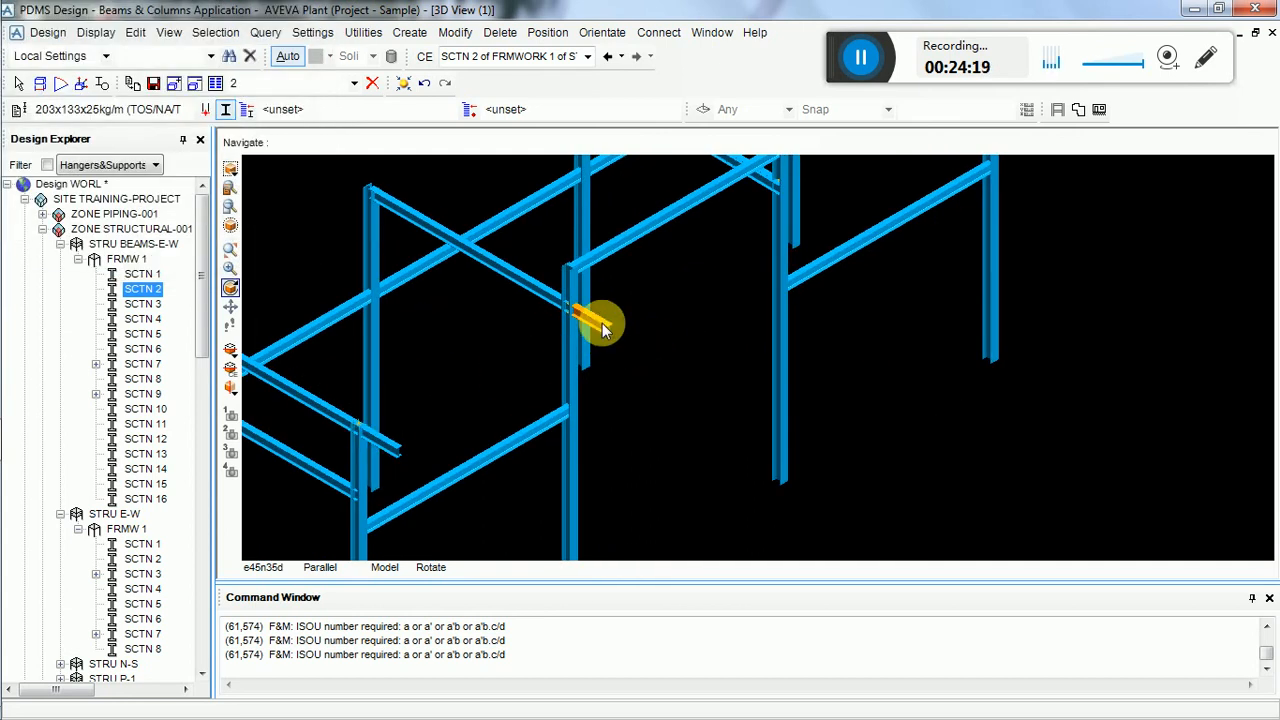
- Copy the stub beam SCTN 2 of BEAMS-E-W once with an X offset of 5180, retaining the copy
left_click(410, 32)
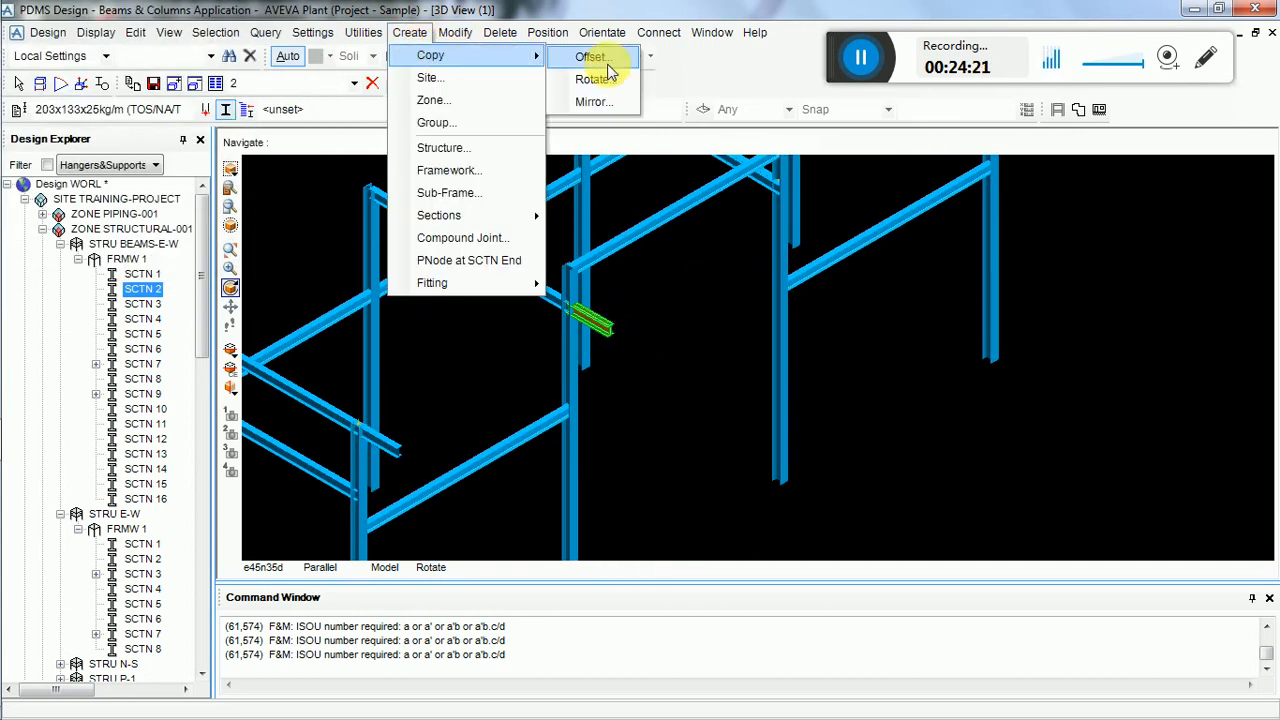
left_click(588, 52)
left_click(205, 150)
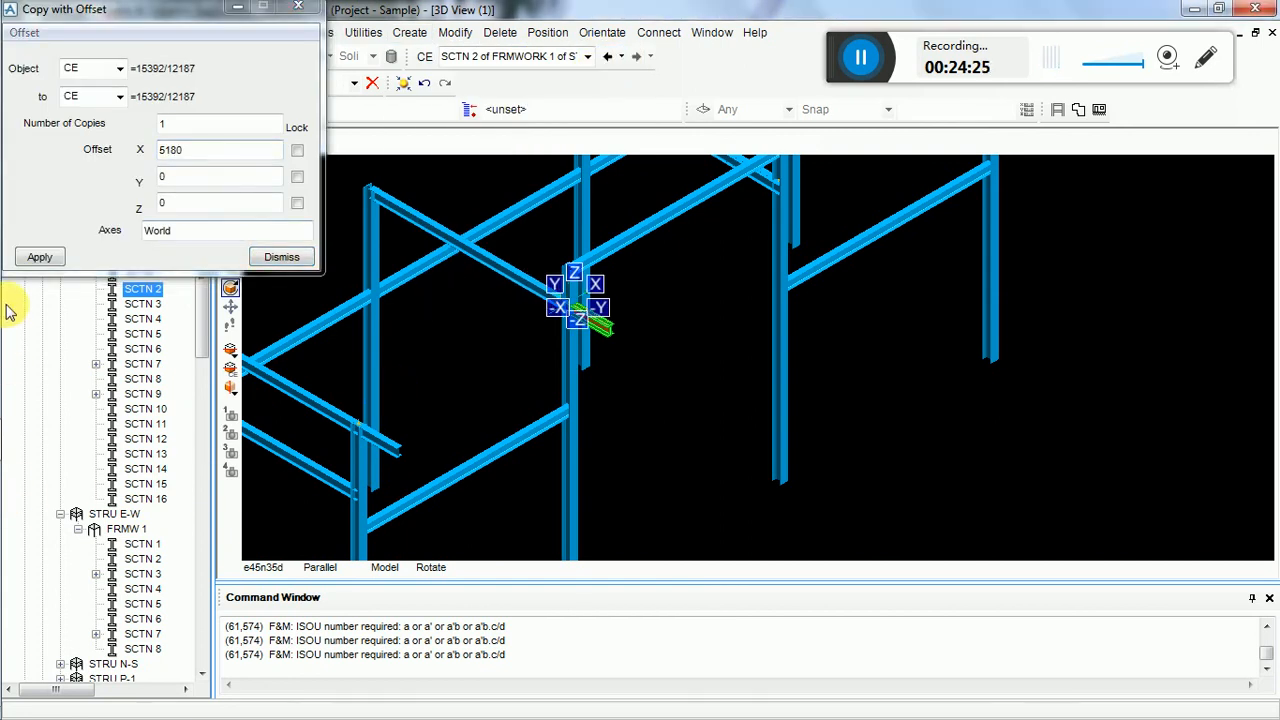
left_click(40, 257)
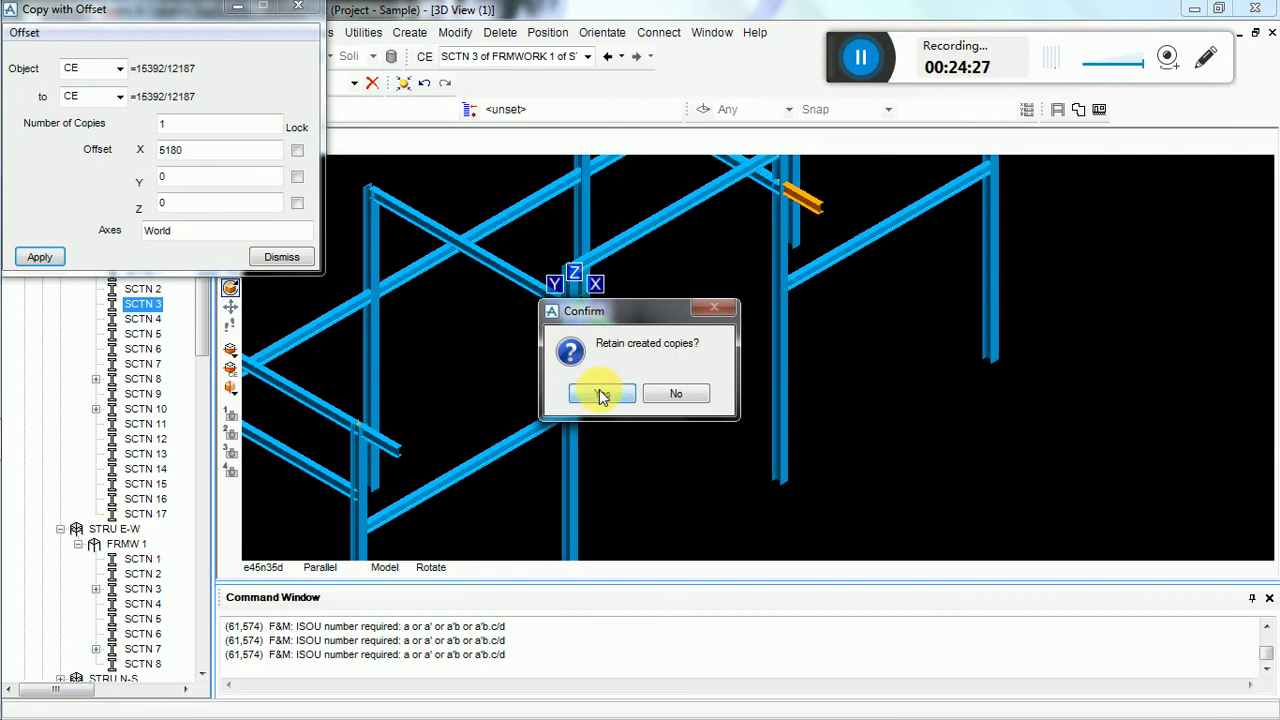
left_click(602, 394)
left_click(281, 257)
scroll(838, 330, "down", 3)
scroll(823, 265, "up", 1)
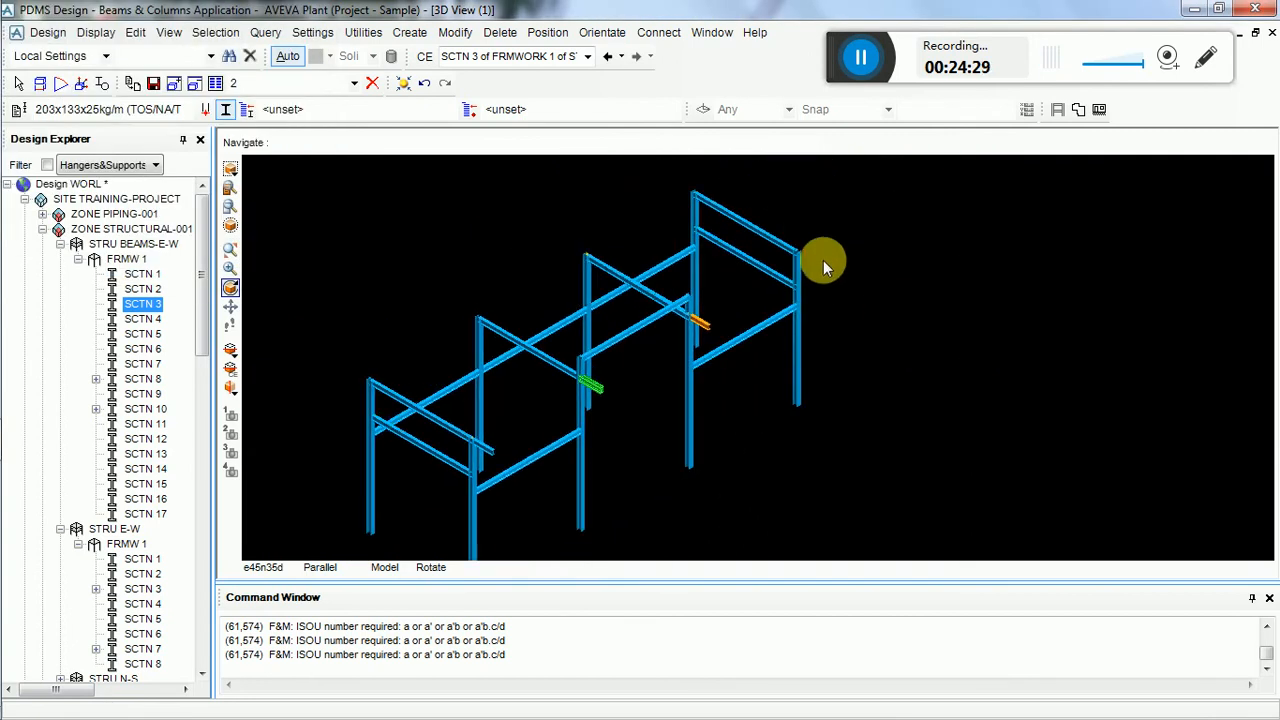
- Copy the stub beam SCTN 3 of BEAMS-E-W once with an X offset of 5180 to the last column and retain it
scroll(823, 262, "up", 3)
left_click(651, 286)
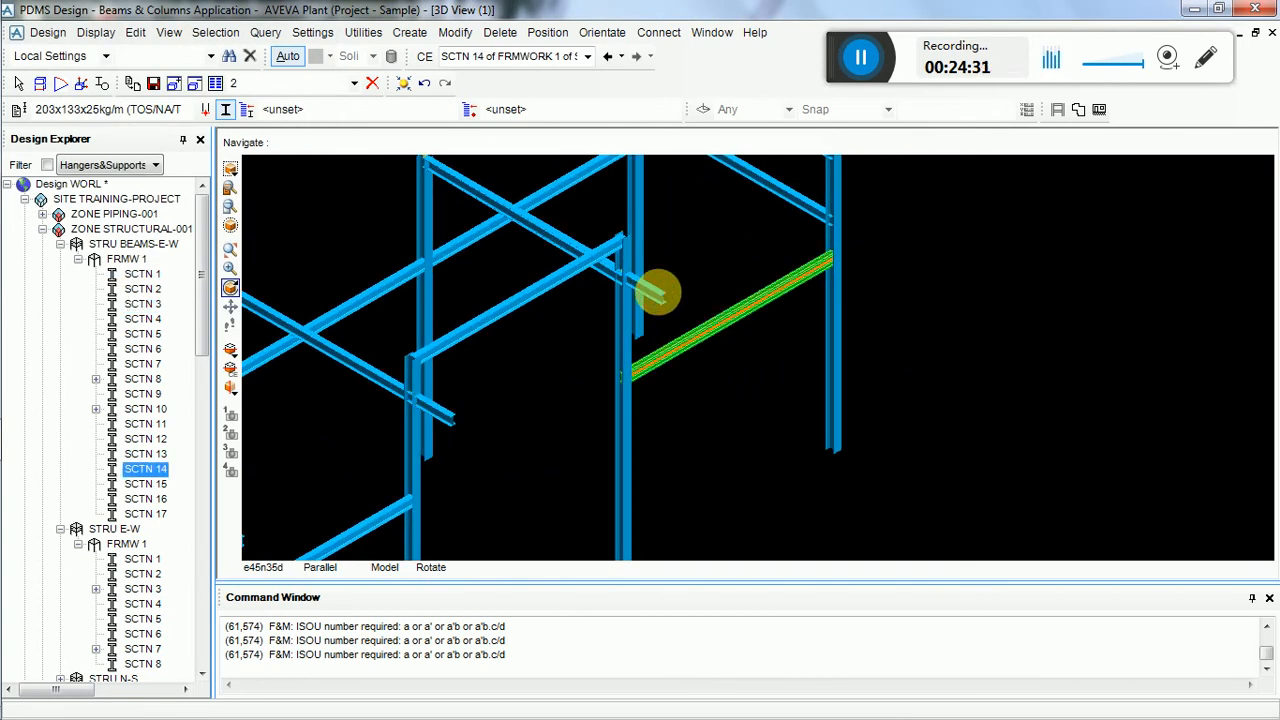
left_click(655, 291)
left_click(409, 32)
mouse_move(430, 55)
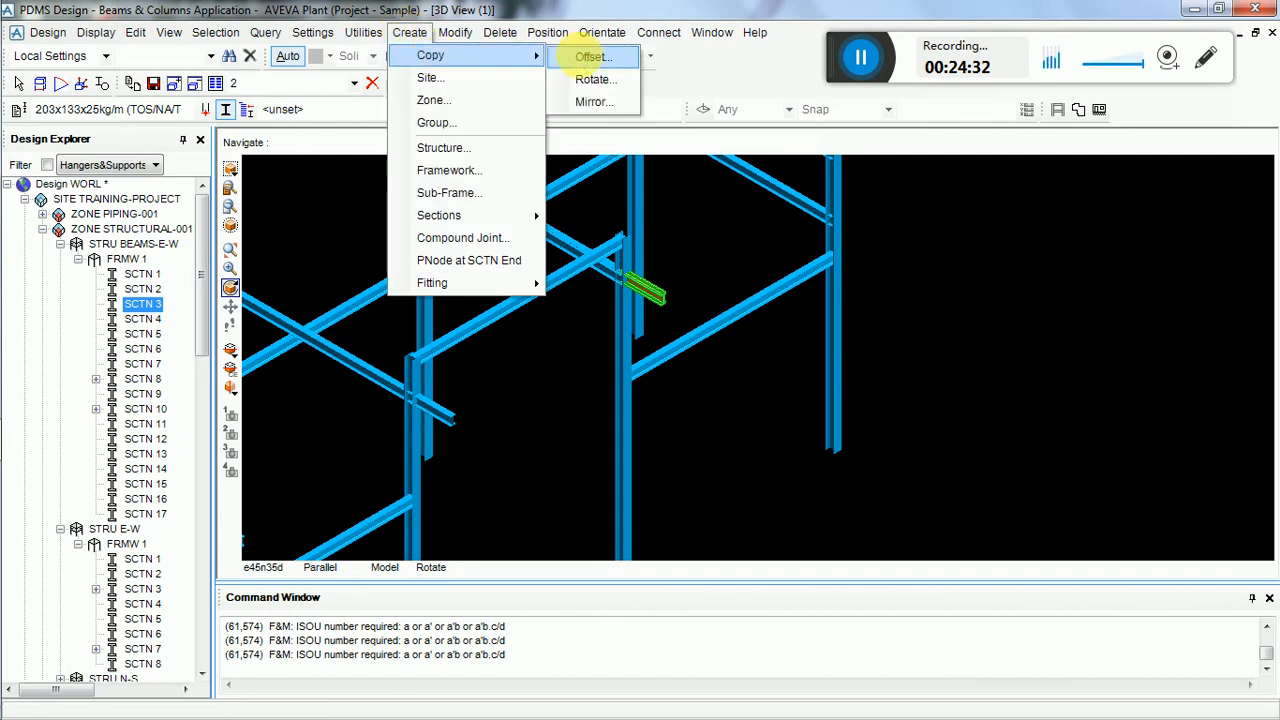
left_click(593, 56)
left_click(60, 257)
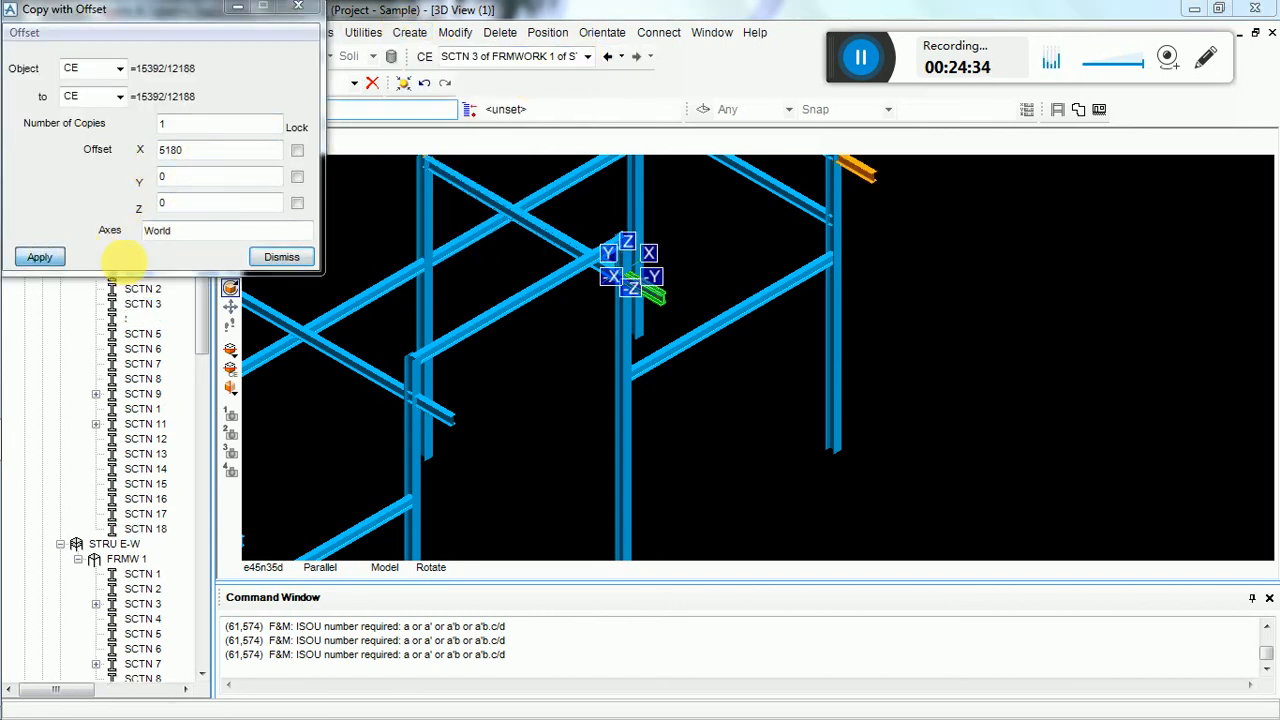
left_click(283, 258)
left_click(586, 392)
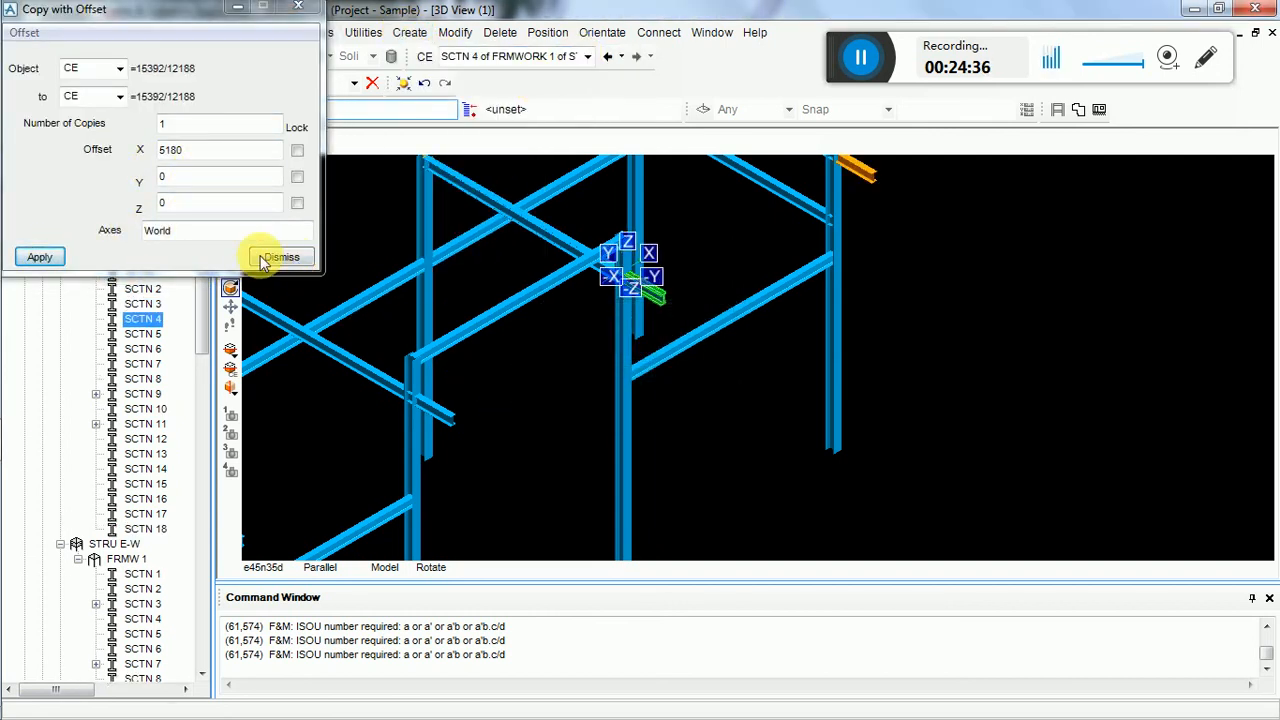
left_click(262, 259)
left_click(526, 412)
scroll(590, 362, "down", 4)
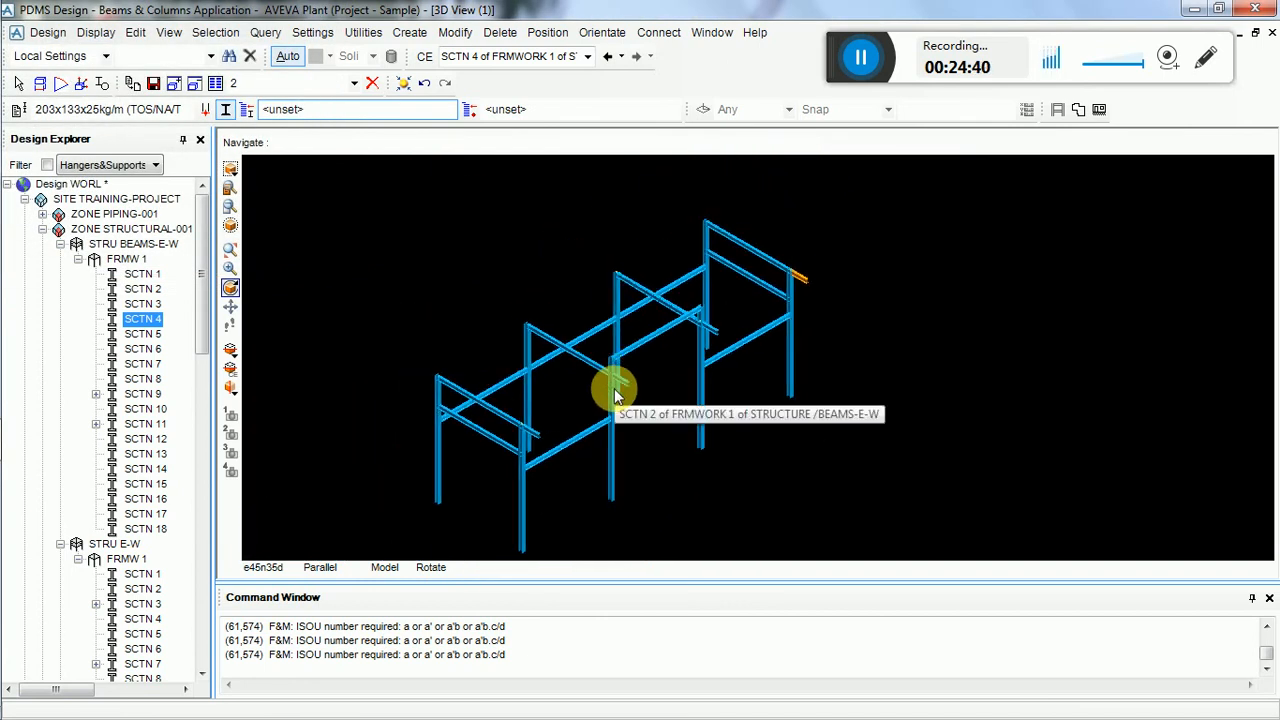
- Examine the stub beams and the upper and lower cross beams at both ends of the frame
scroll(605, 385, "up", 3)
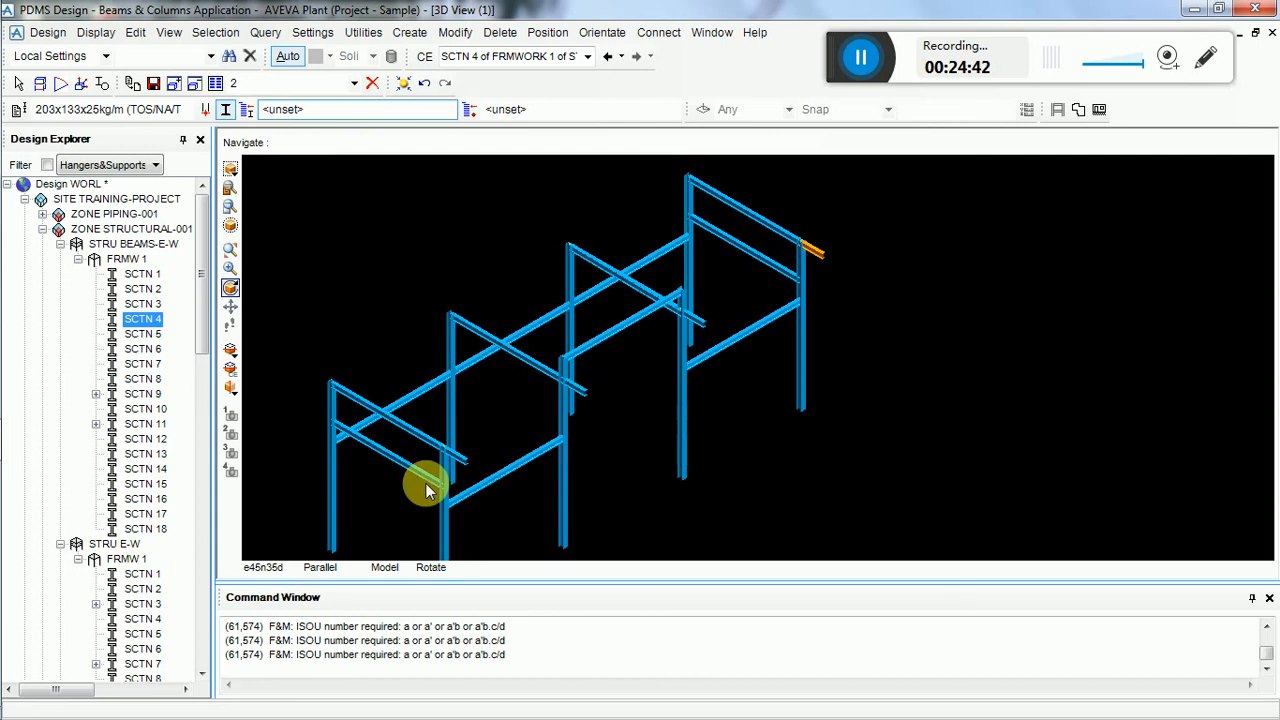
middle_click(426, 483)
scroll(634, 430, "down", 2)
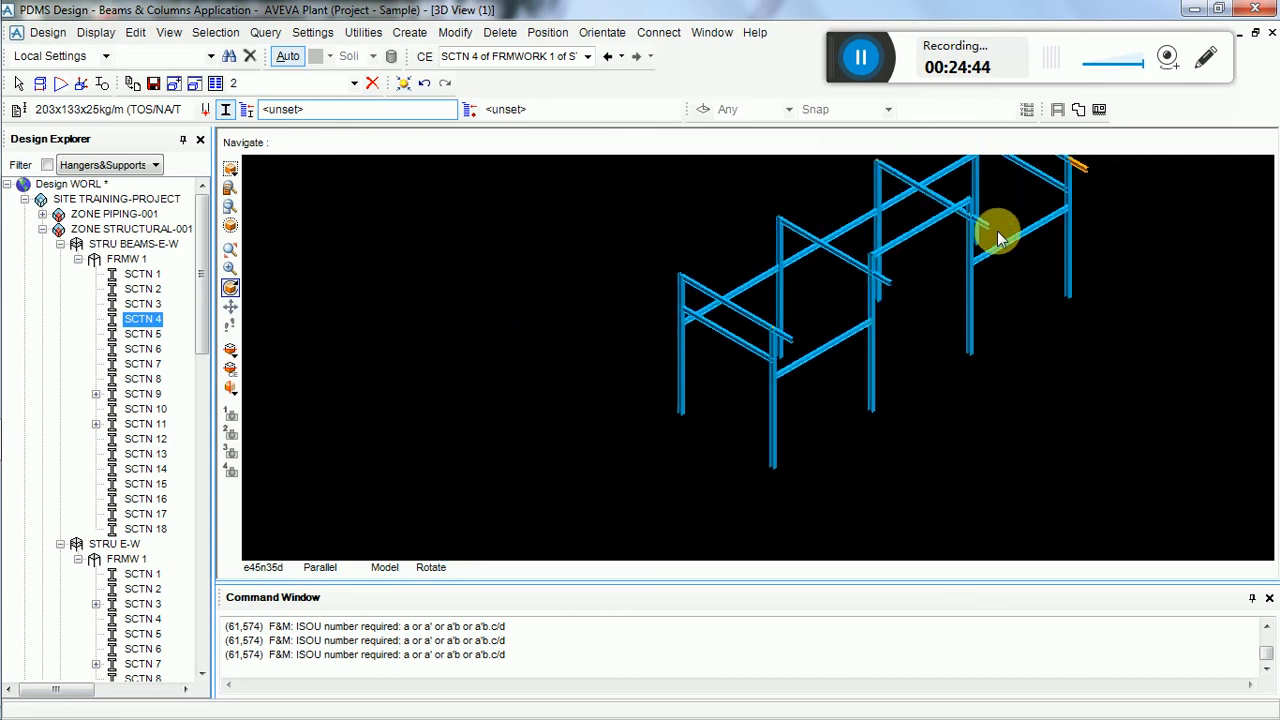
middle_click(994, 232)
scroll(510, 500, "up", 1)
scroll(400, 541, "up", 1)
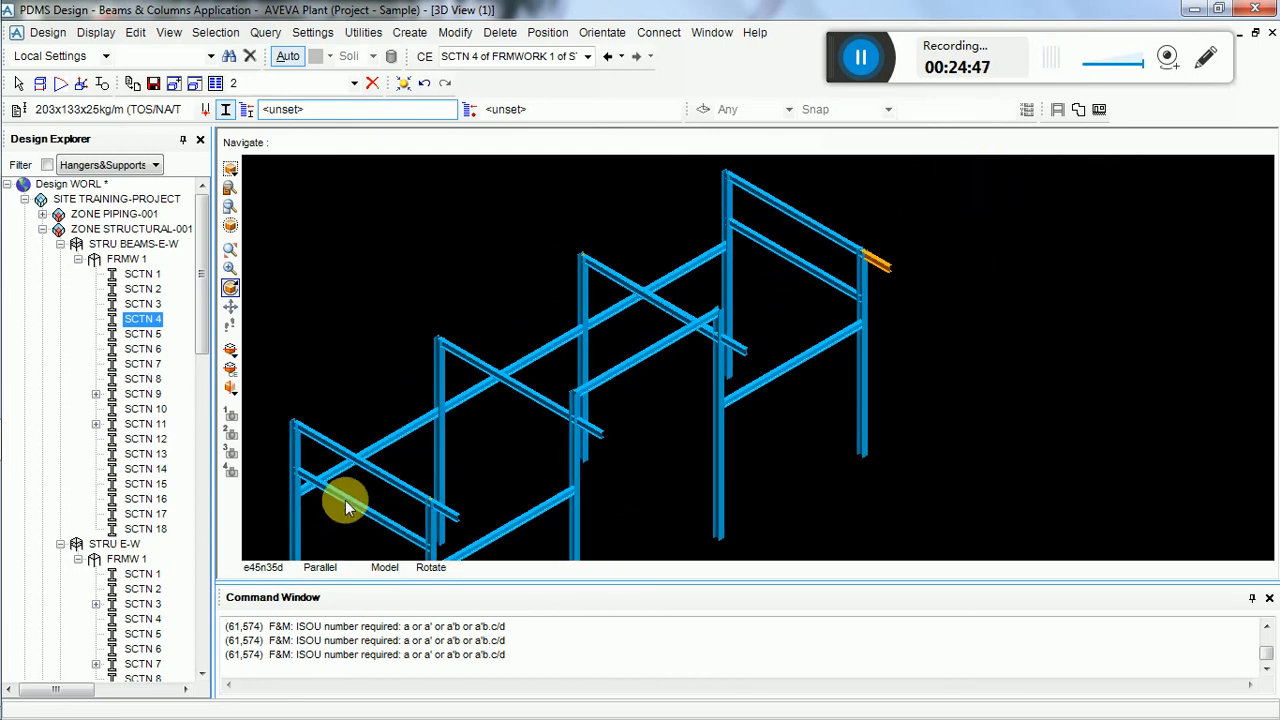
left_click(346, 500)
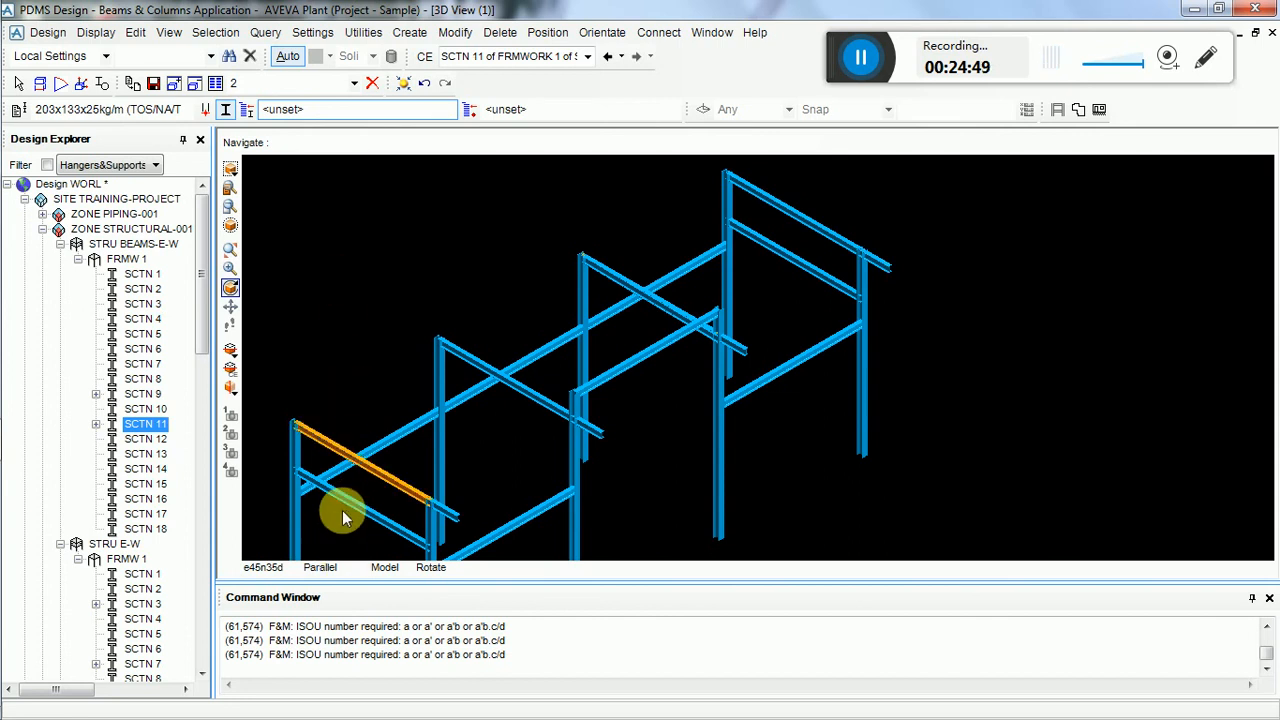
left_click(782, 263)
scroll(782, 263, "down", 2)
scroll(783, 290, "up", 1)
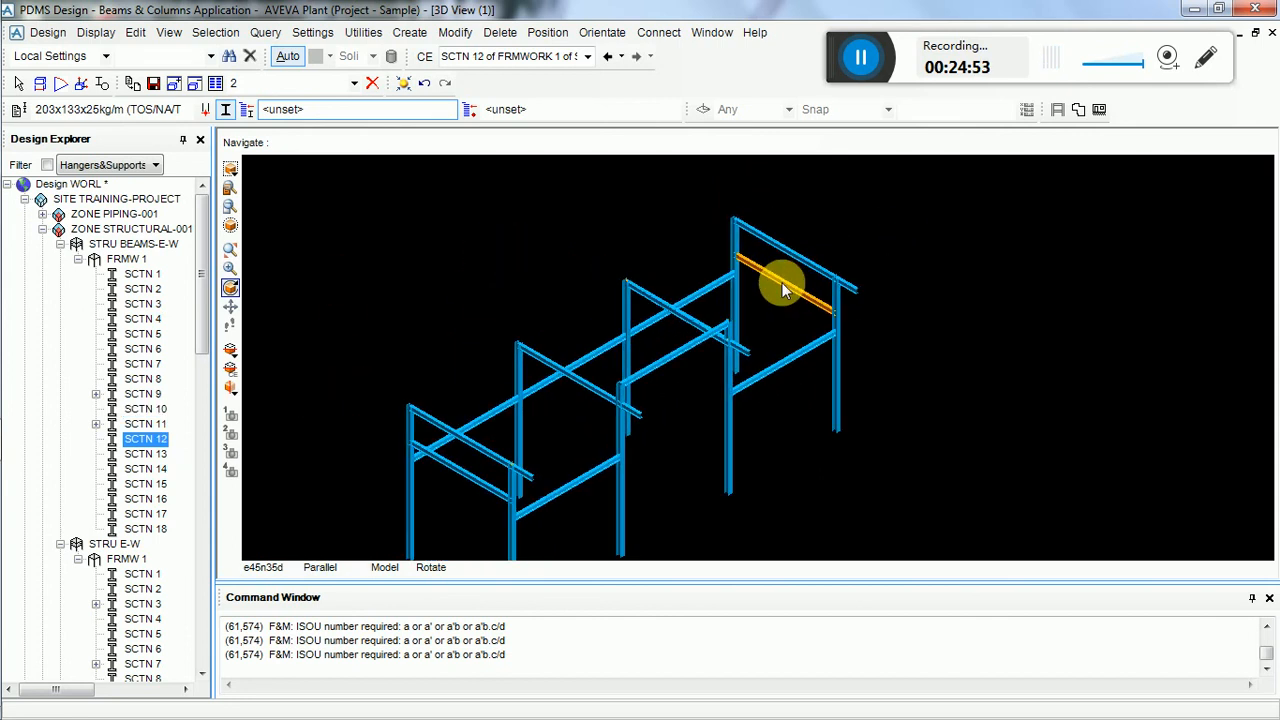
scroll(421, 485, "up", 5)
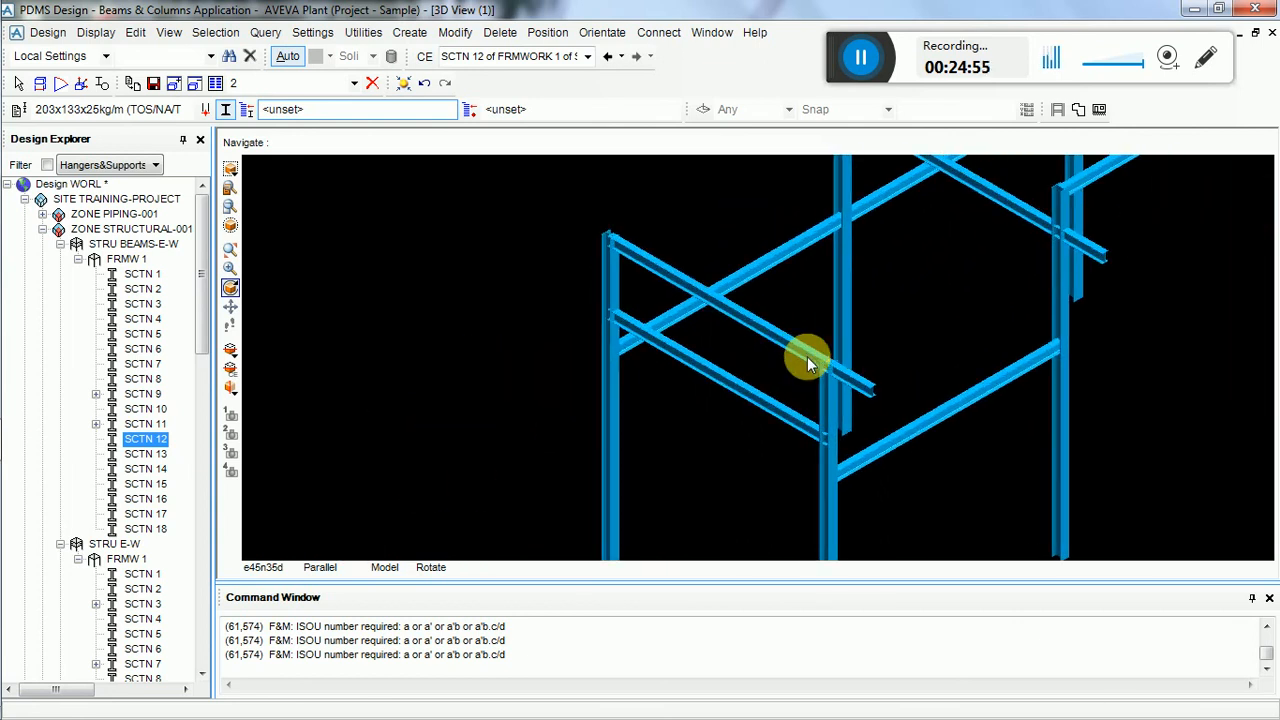
- Copy the lower cross beam SCTN 13 of BEAMS-E-W once with an X offset of 5190 and retain the copy
left_click(721, 387)
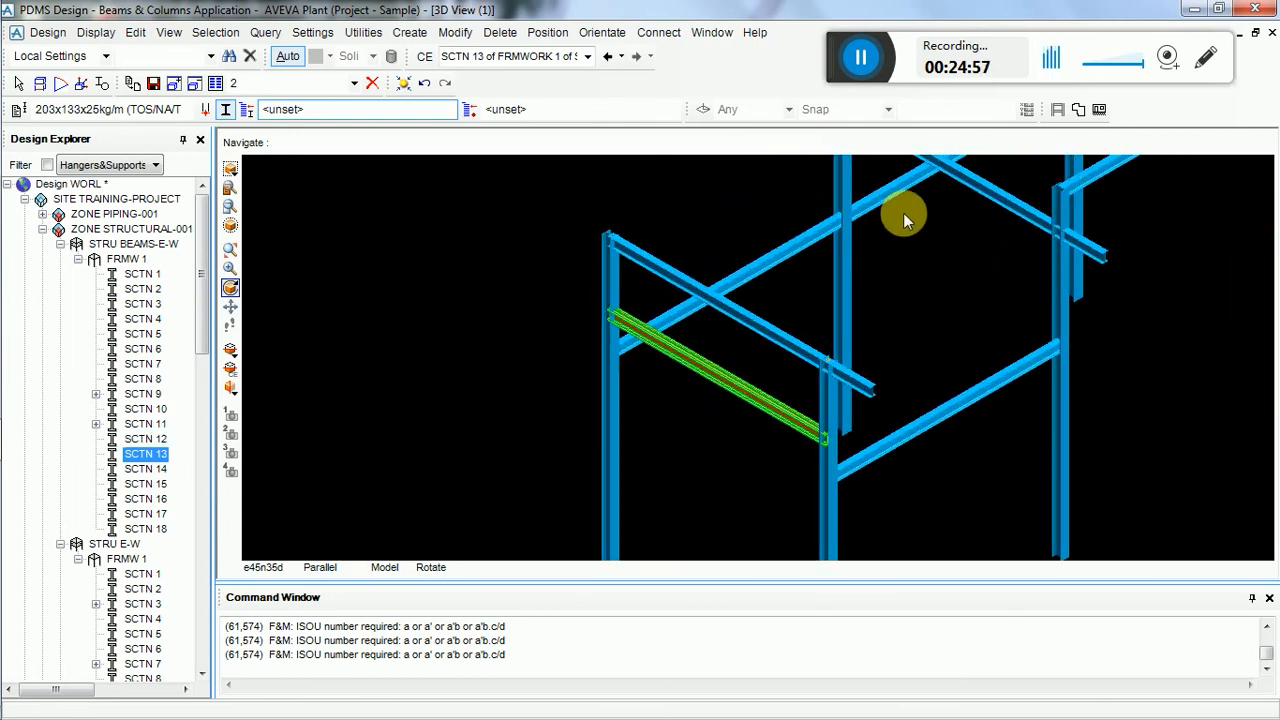
scroll(864, 366, "down", 2)
middle_click(988, 328)
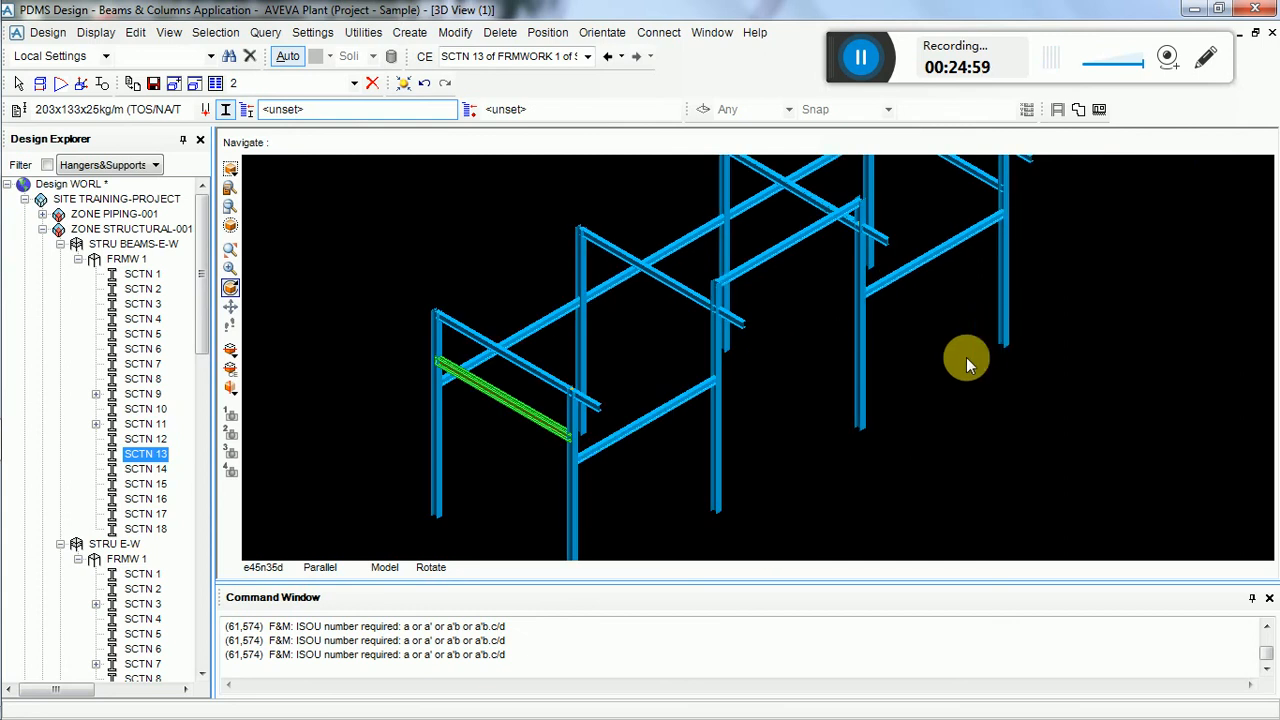
scroll(729, 306, "up", 2)
left_click(409, 32)
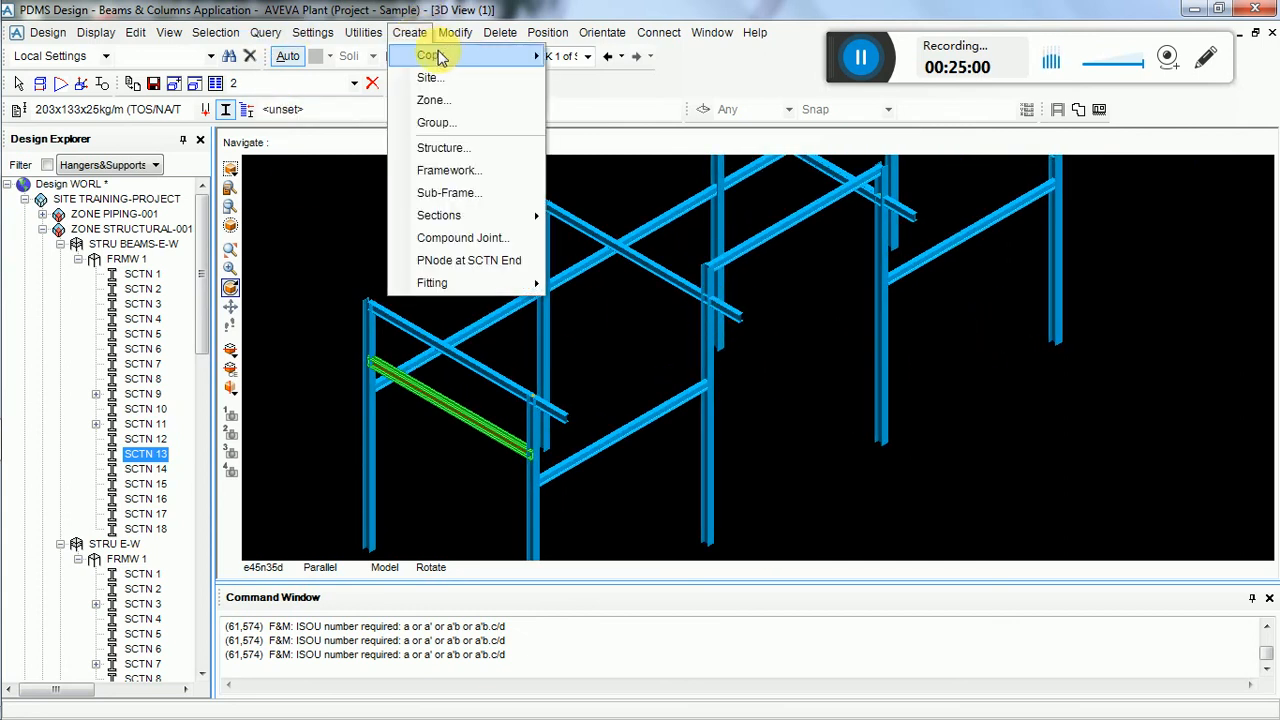
mouse_move(430, 54)
left_click(598, 64)
left_click(228, 150)
type("5180")
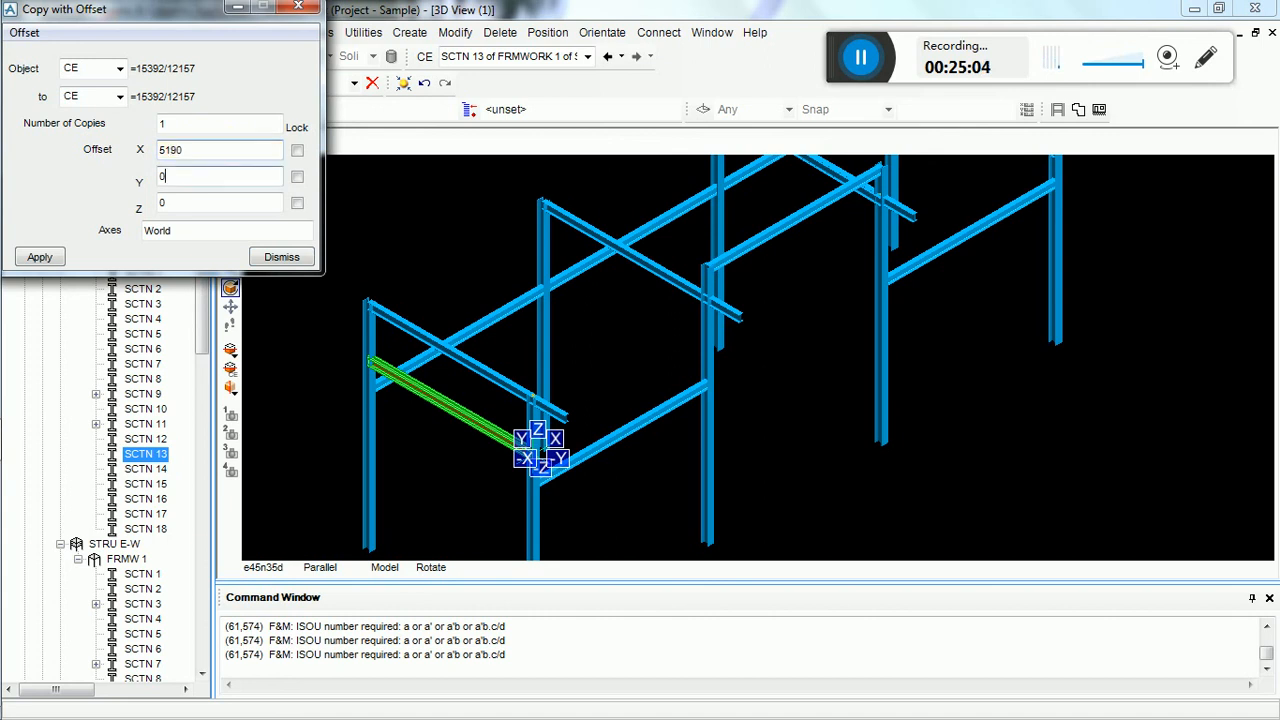
left_click(40, 257)
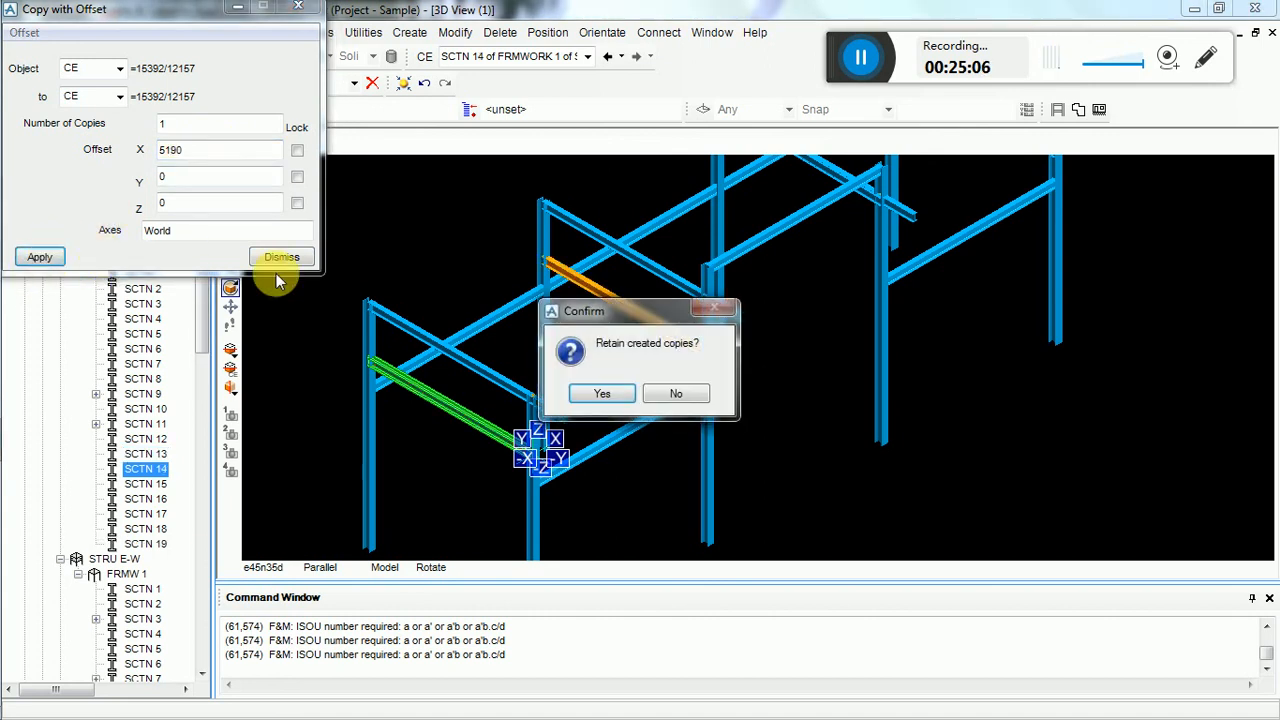
left_click(601, 394)
left_click(280, 256)
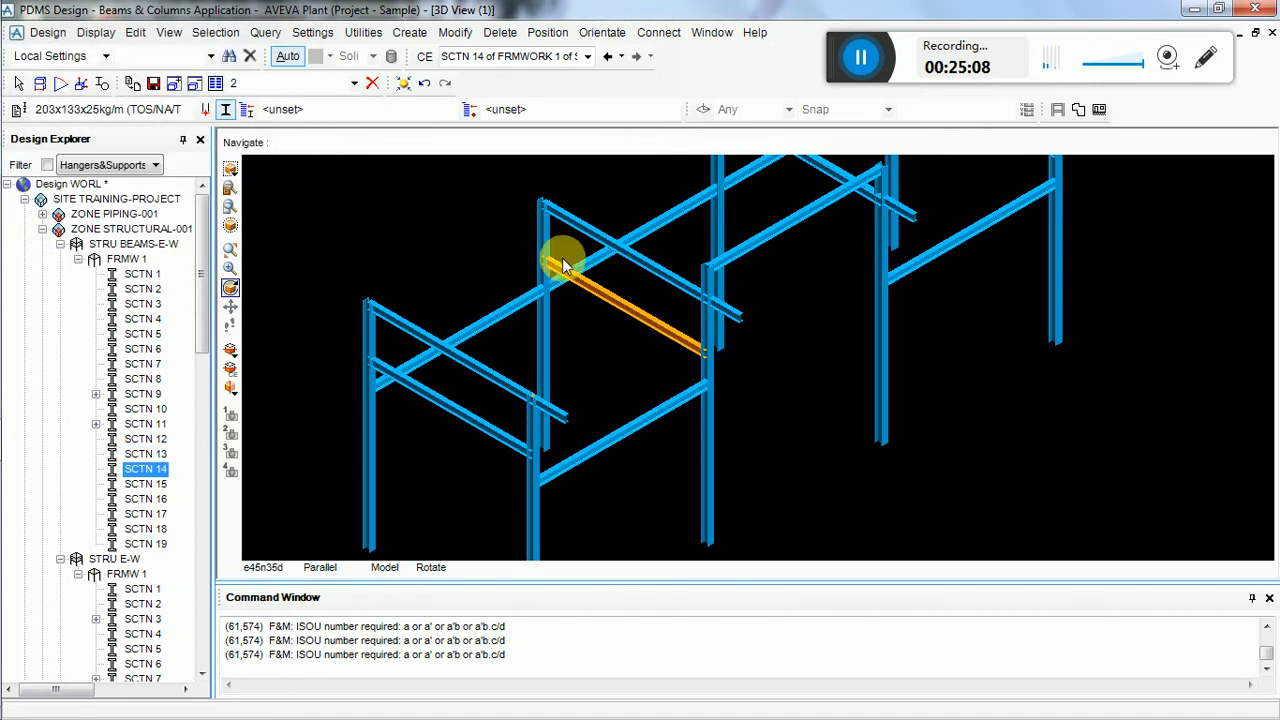
- Copy the lower cross beam SCTN 14 of BEAMS-E-W once with an X offset of 5180, retaining the copy
left_click(618, 300)
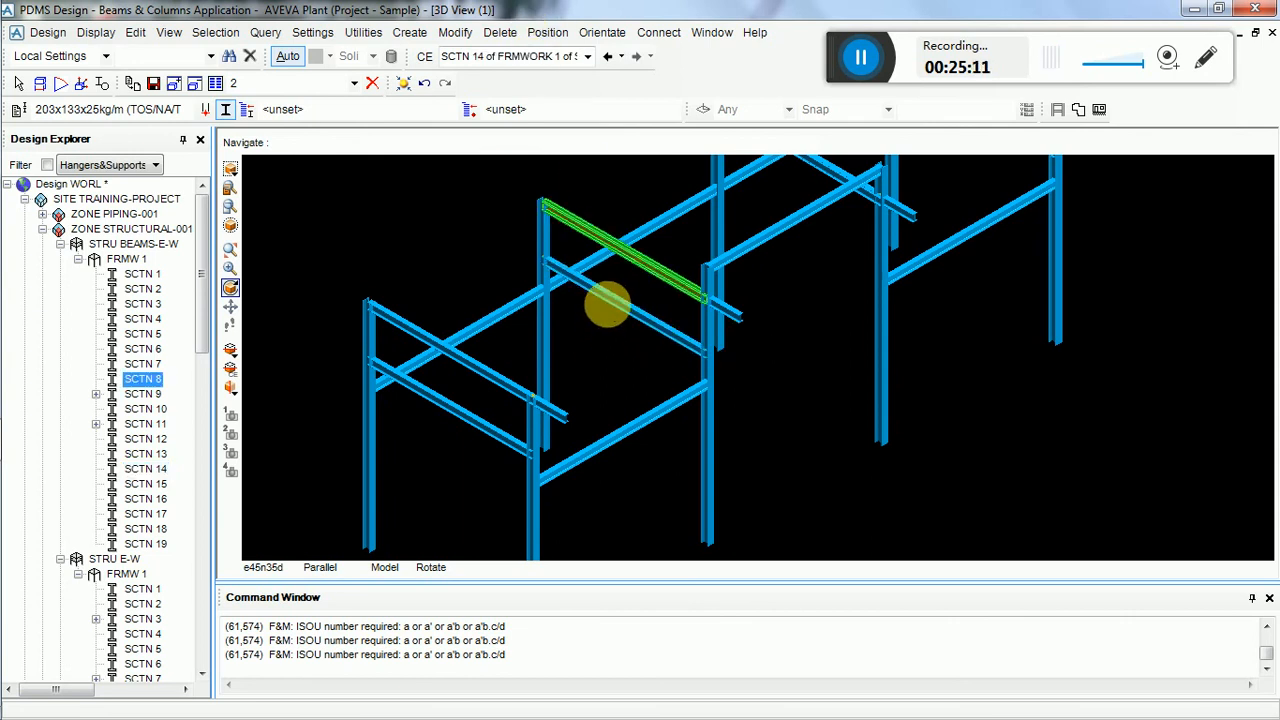
left_click(608, 315)
left_click(410, 33)
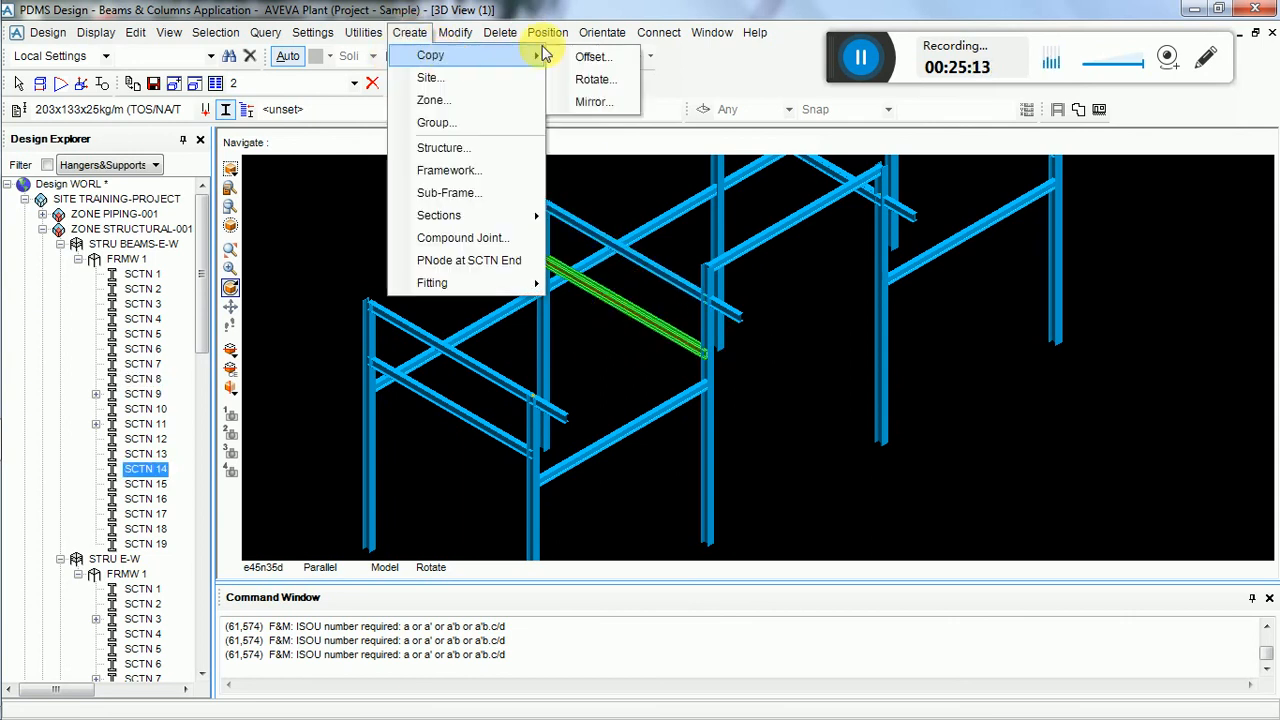
mouse_move(430, 55)
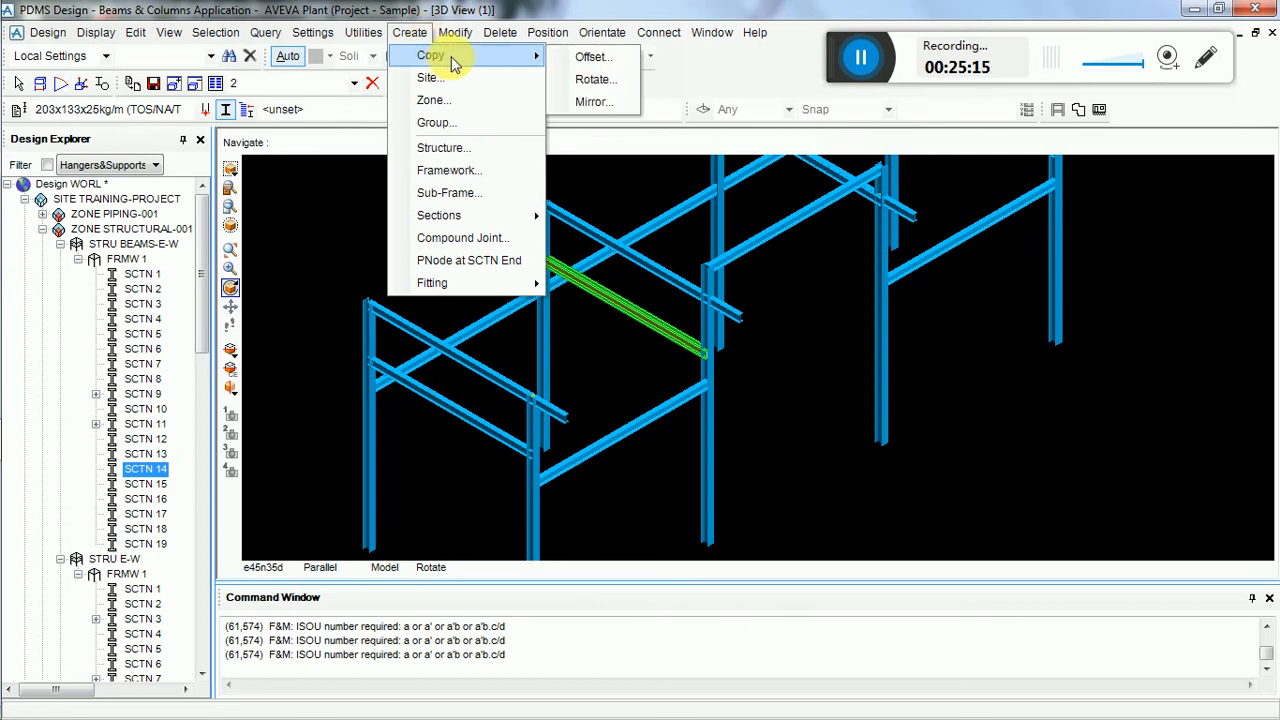
left_click(585, 55)
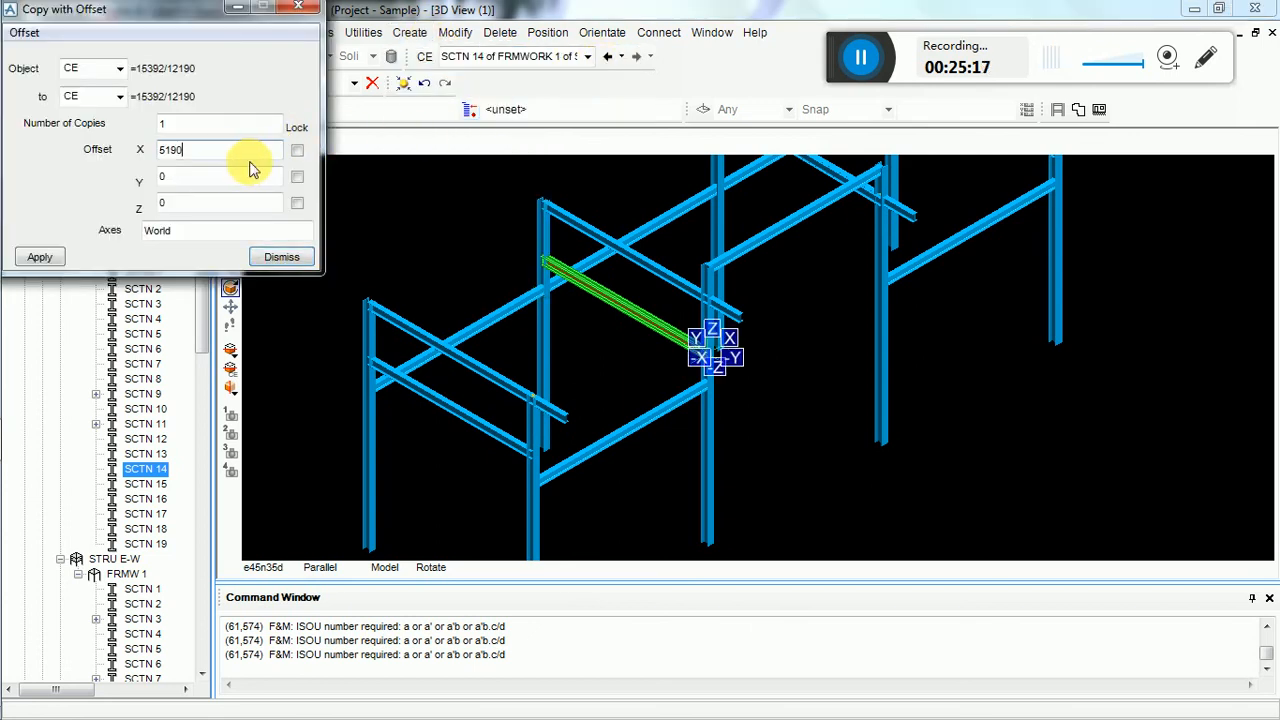
type("80")
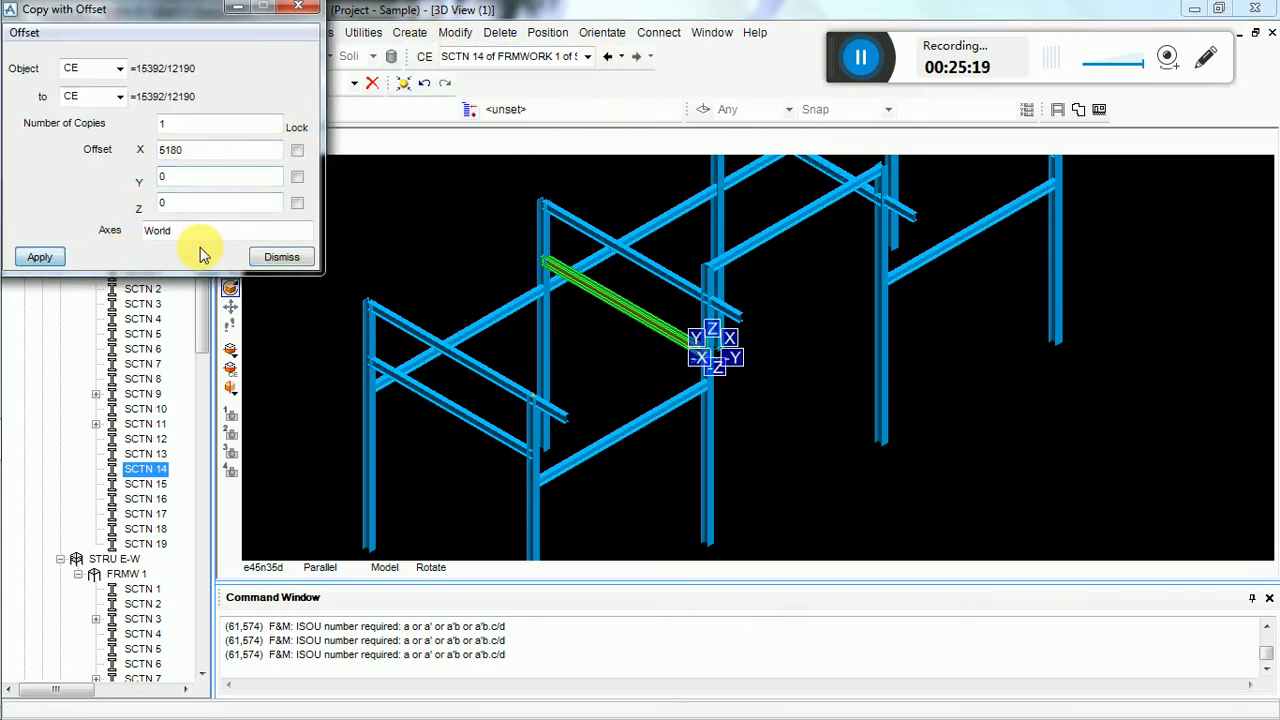
left_click(36, 258)
left_click(601, 394)
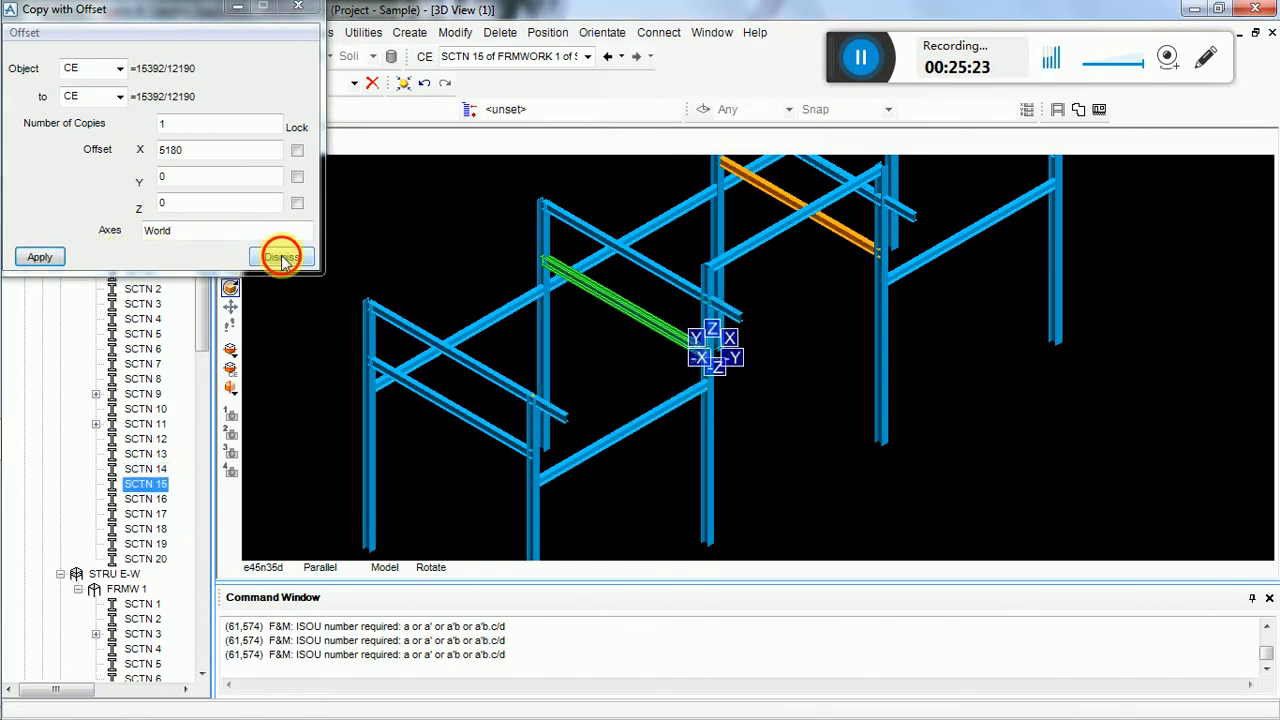
left_click(279, 257)
- Examine the upper and lower cross beams and the longitudinal beam SCTN 5 around the third column pair
left_click_drag(499, 388, 714, 423)
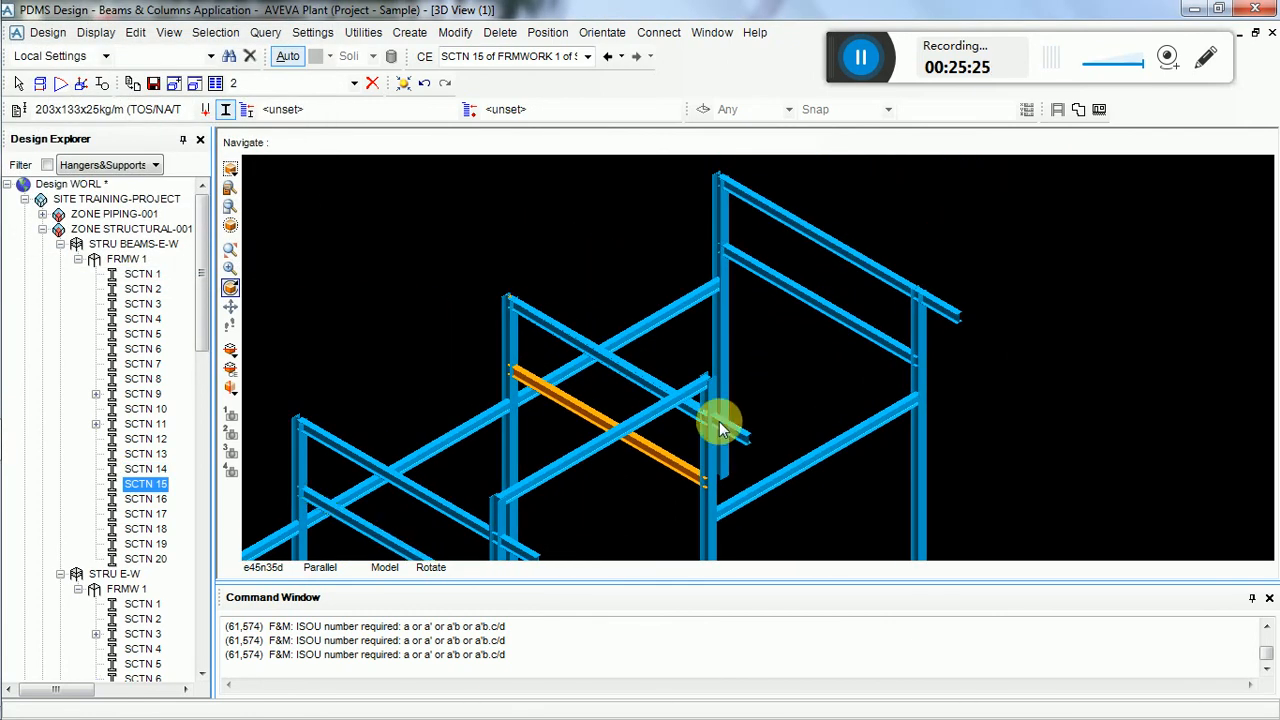
left_click(648, 452)
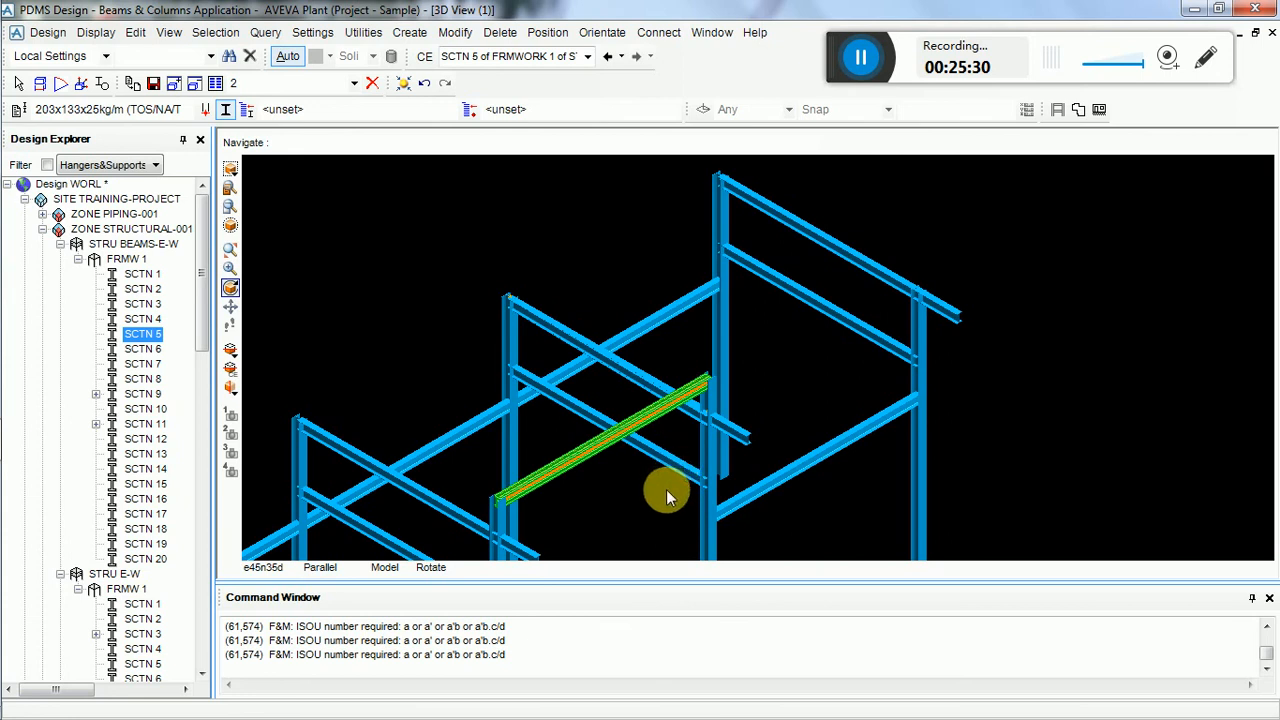
scroll(662, 488, "up", 3)
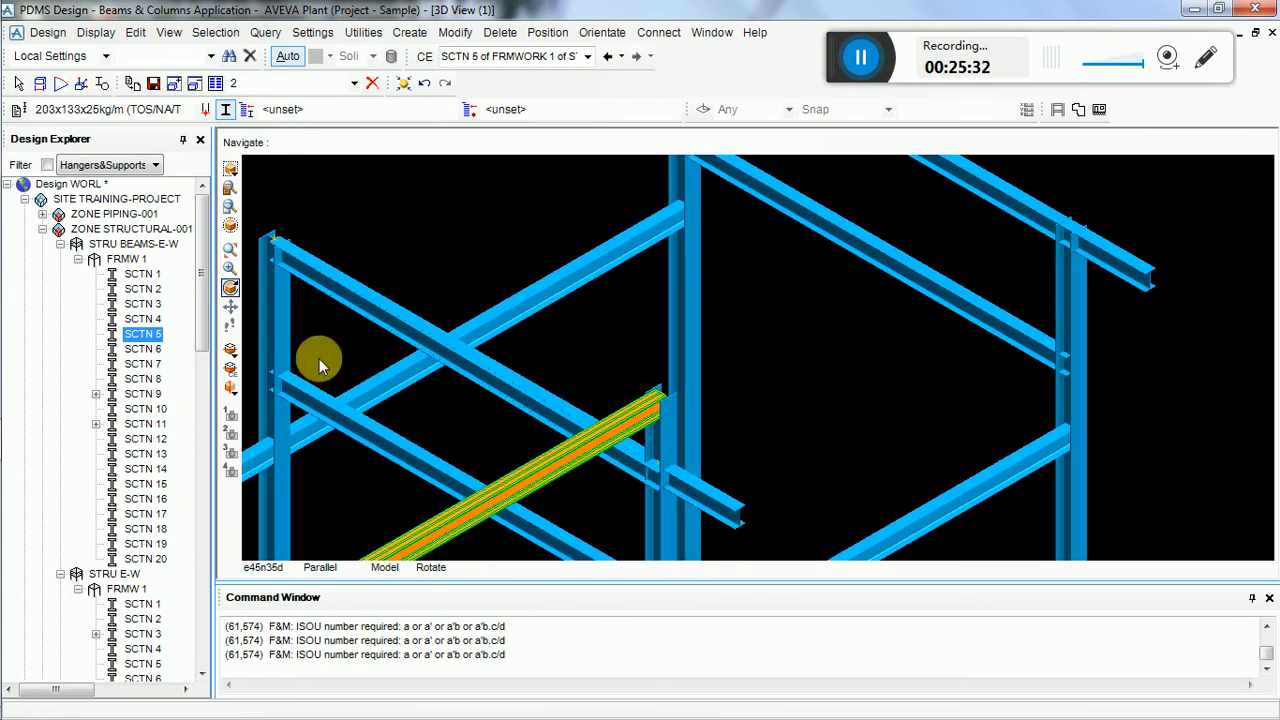
key("Down")
key("Up")
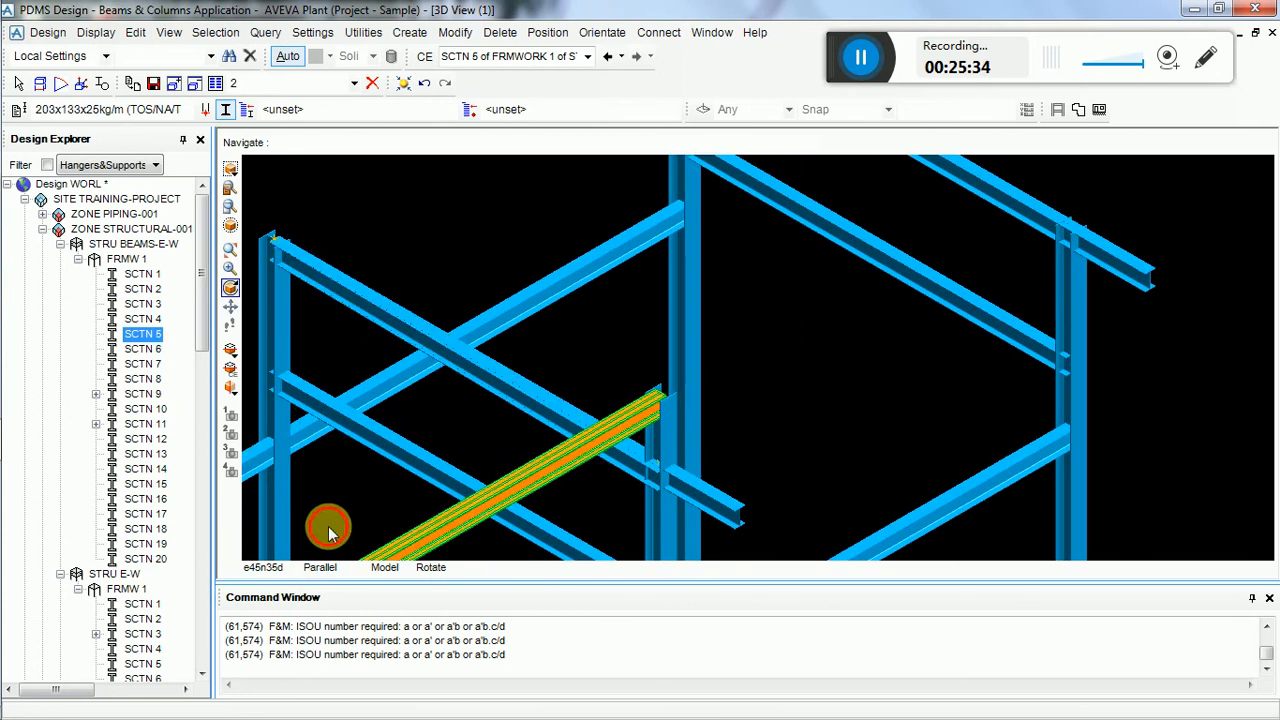
scroll(548, 302, "down", 5)
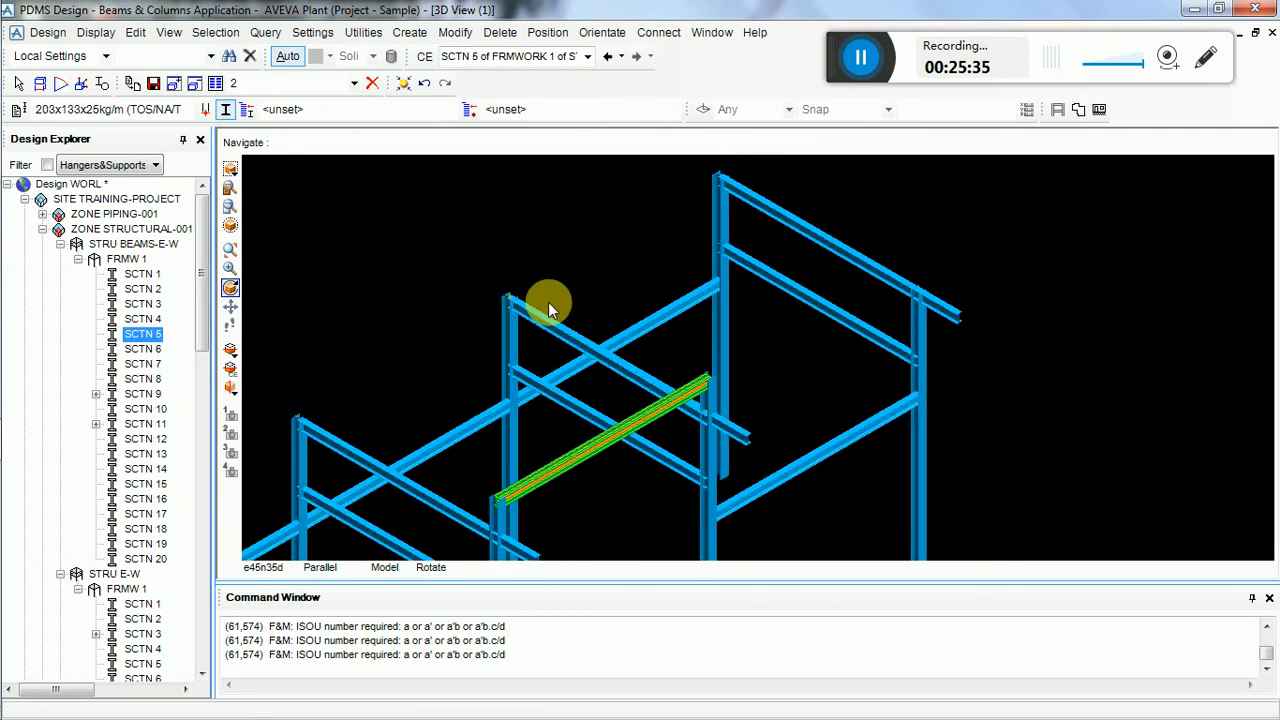
left_click(709, 437)
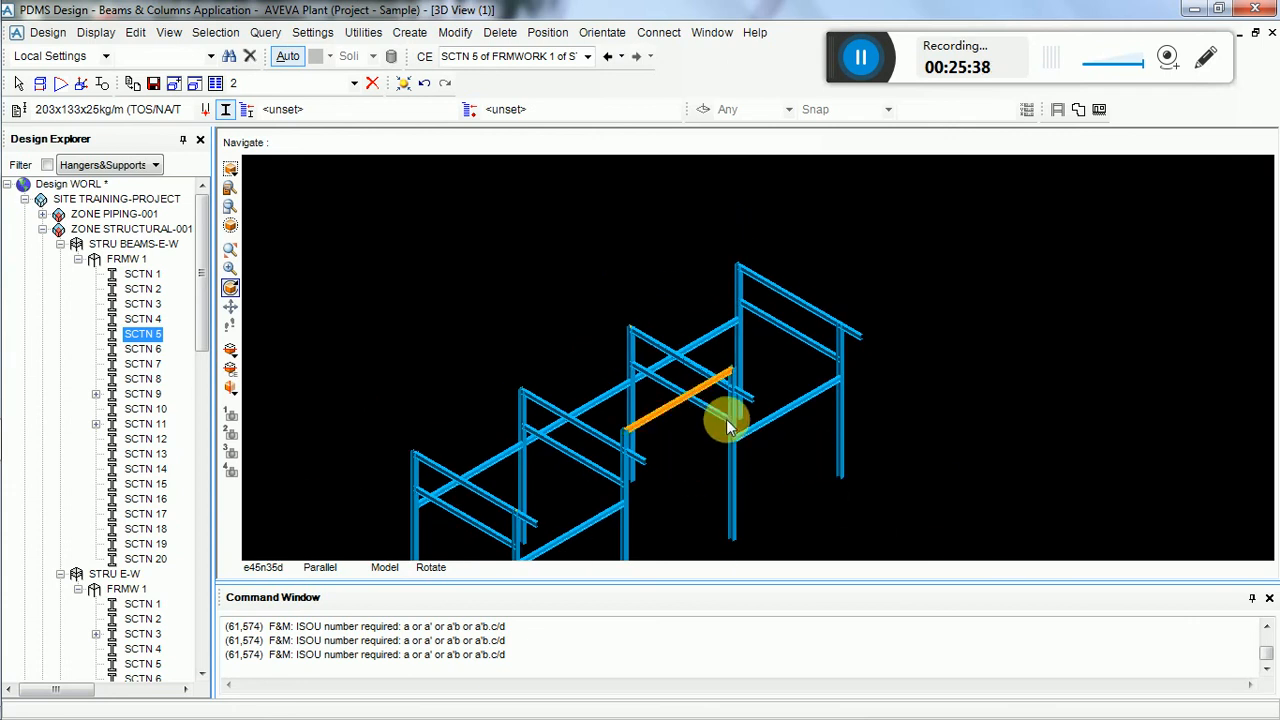
scroll(702, 427, "up", 5)
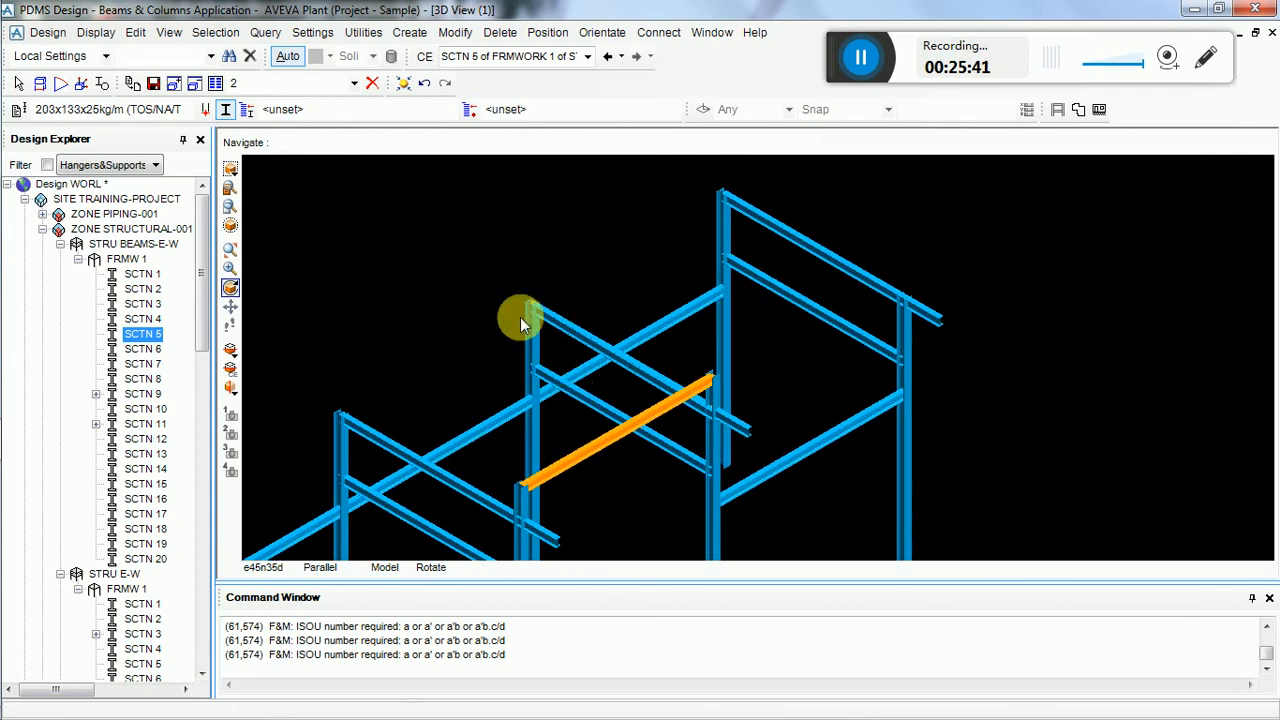
left_click_drag(488, 340, 769, 508)
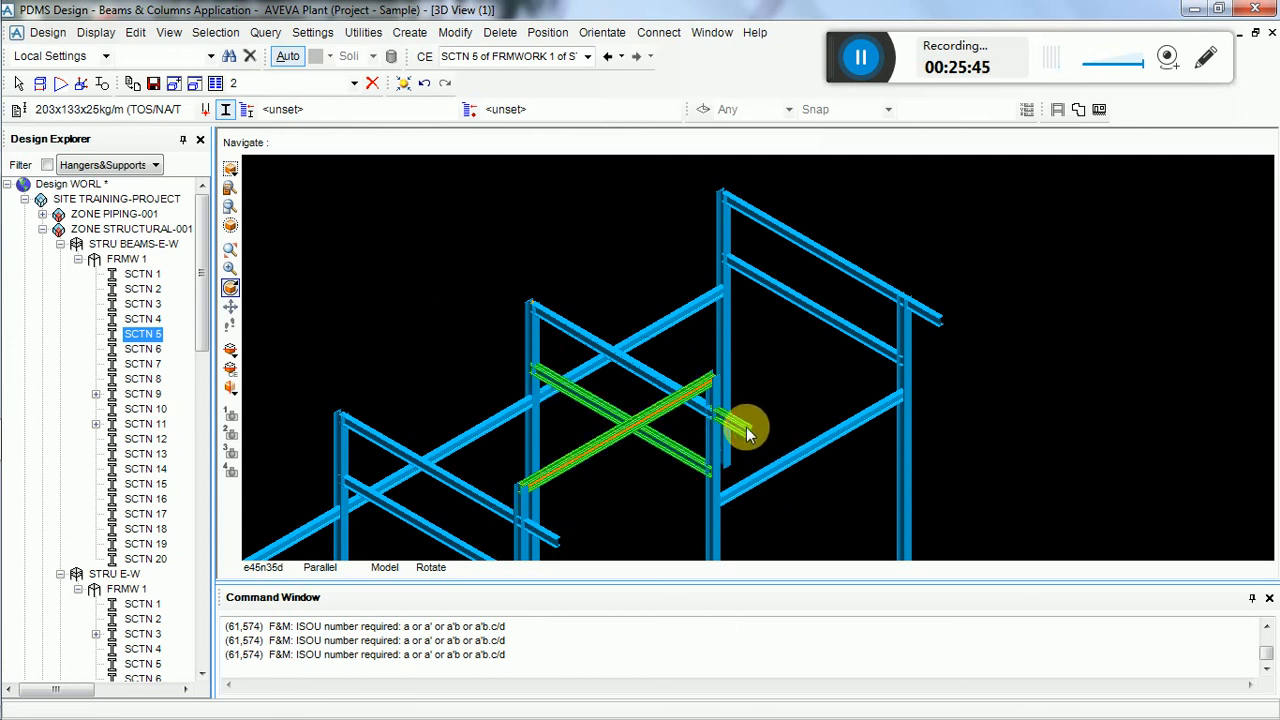
- Copy the lower cross beam SCTN 15 of BEAMS-E-W once with an X offset of 5180 to the last column pair and retain it
left_click(678, 424)
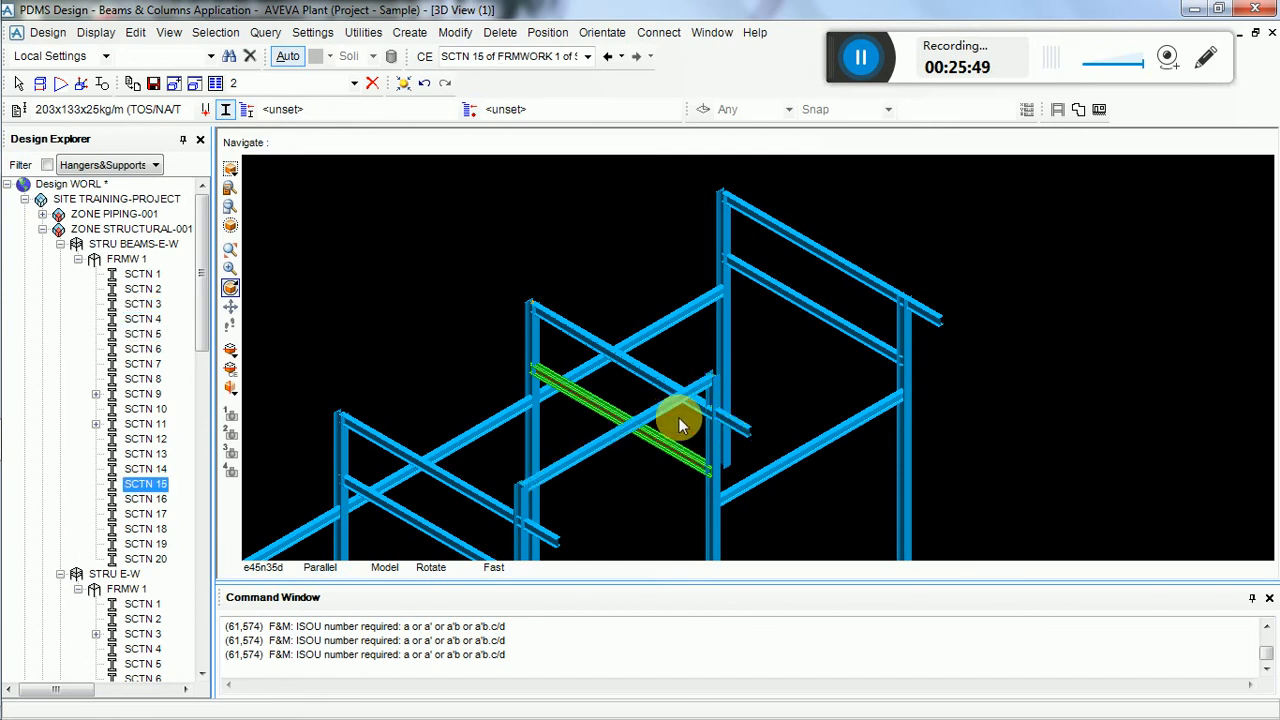
left_click(409, 32)
left_click(560, 58)
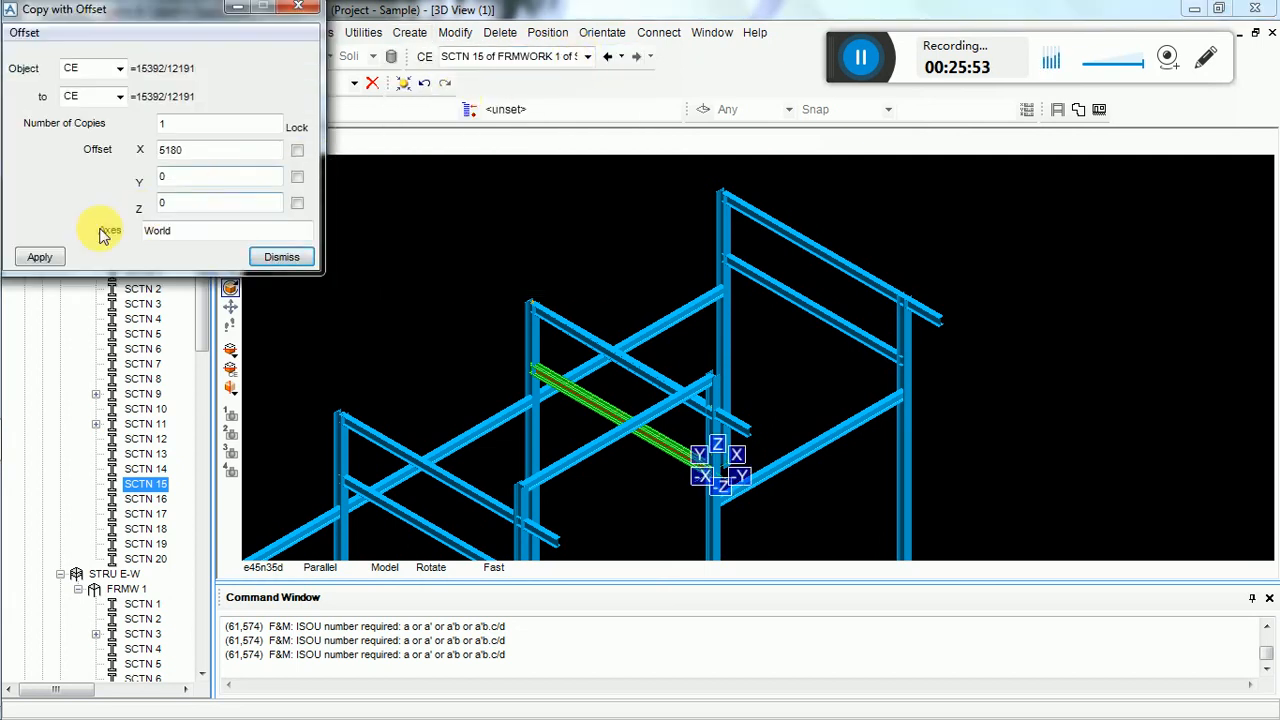
left_click(40, 257)
left_click(584, 392)
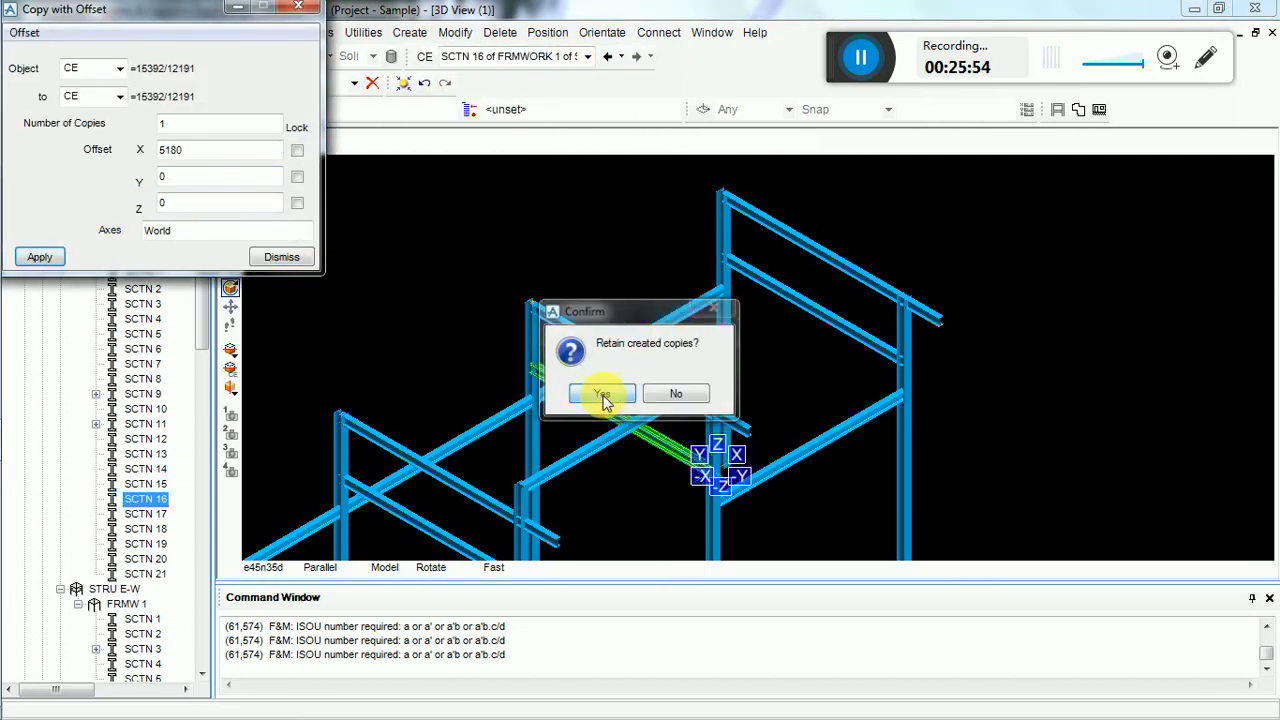
left_click(298, 257)
scroll(494, 204, "down", 7)
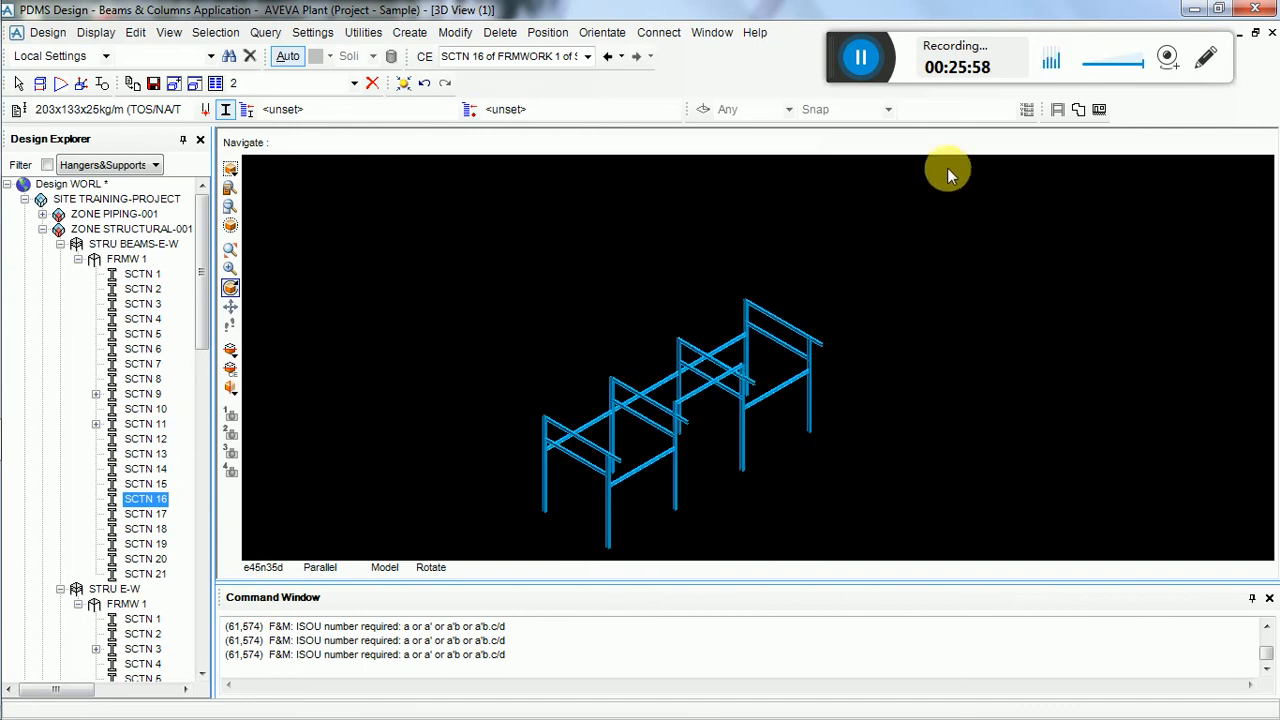
left_click(872, 60)
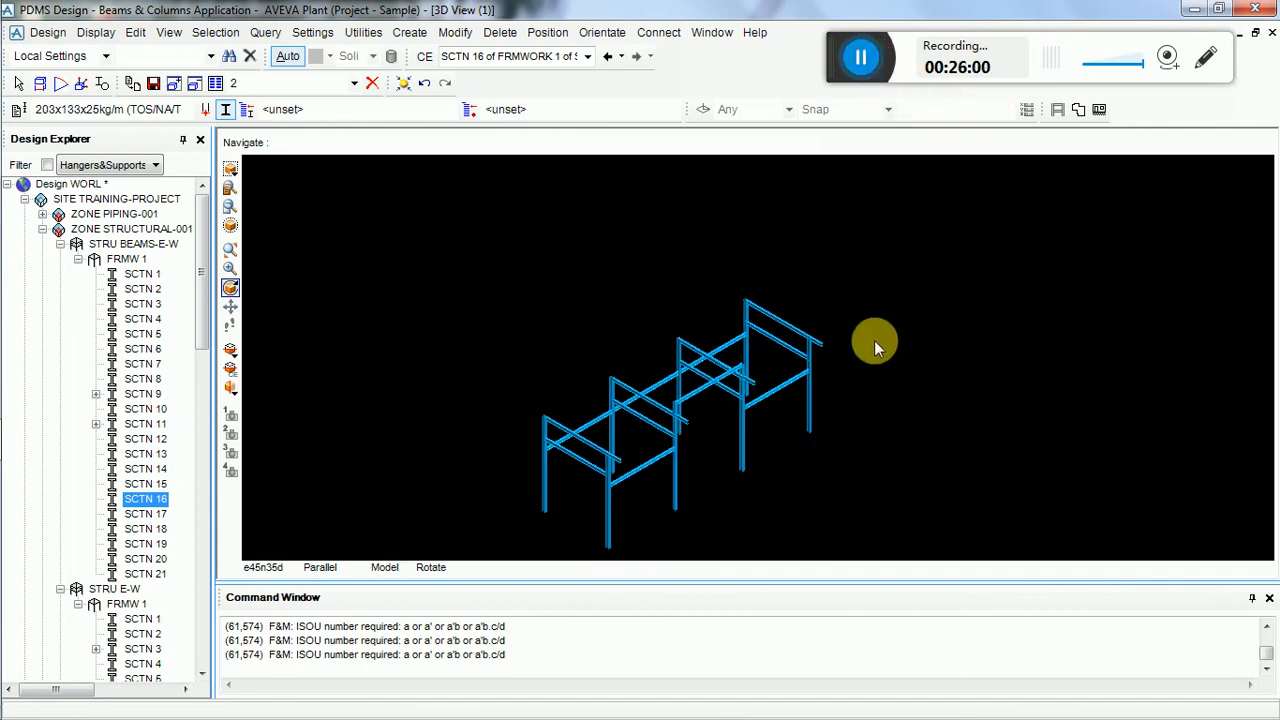